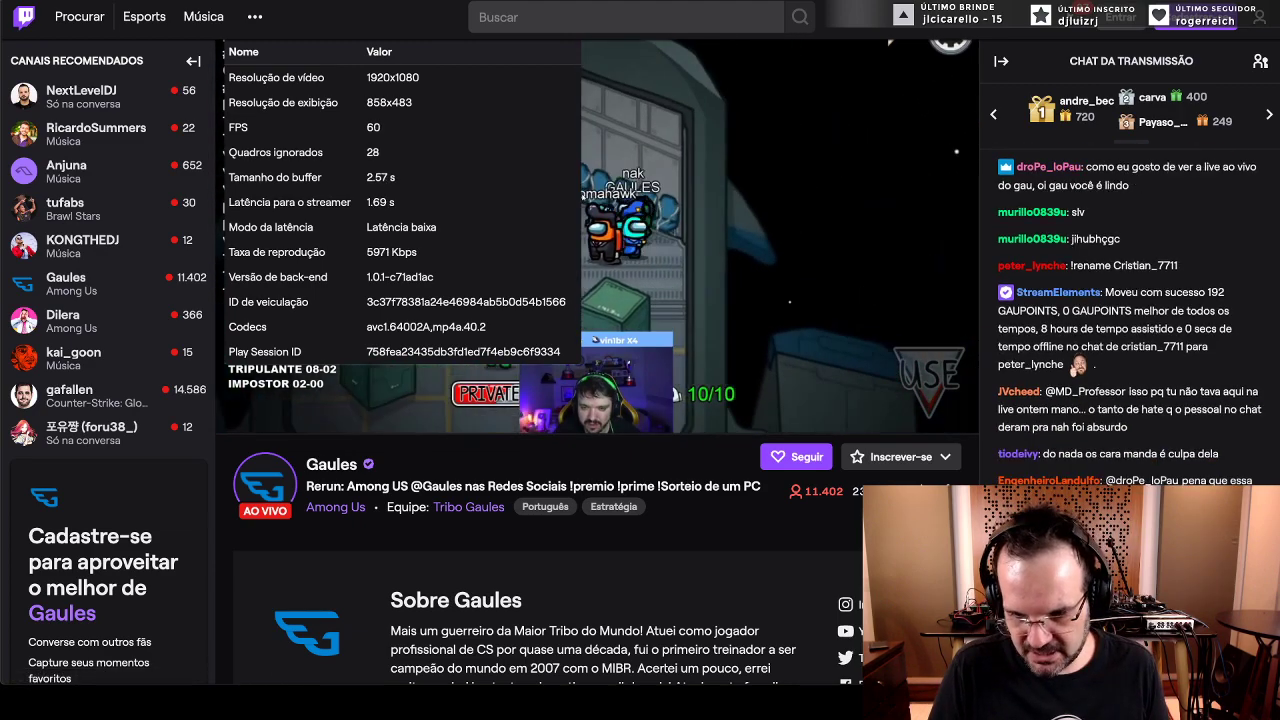
- Switch to Twitch's broadcasting guidelines page and examine the NVIDIA NVENC specs, from 720p up to the 1080p 60fps block
{"action": "key", "text": "alt+Tab"}
{"action": "scroll", "coordinate": [802, 285], "scroll_direction": "down", "scroll_amount": 2}
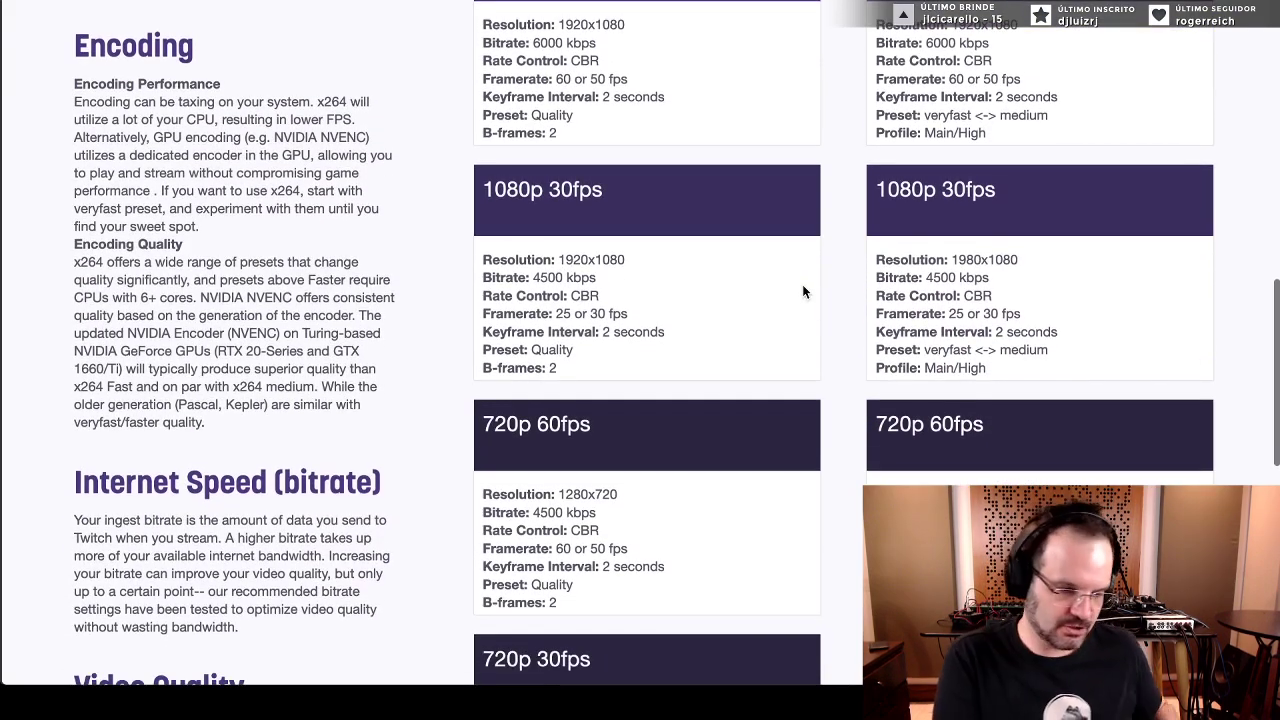
{"action": "scroll", "coordinate": [802, 284], "scroll_direction": "down", "scroll_amount": 2}
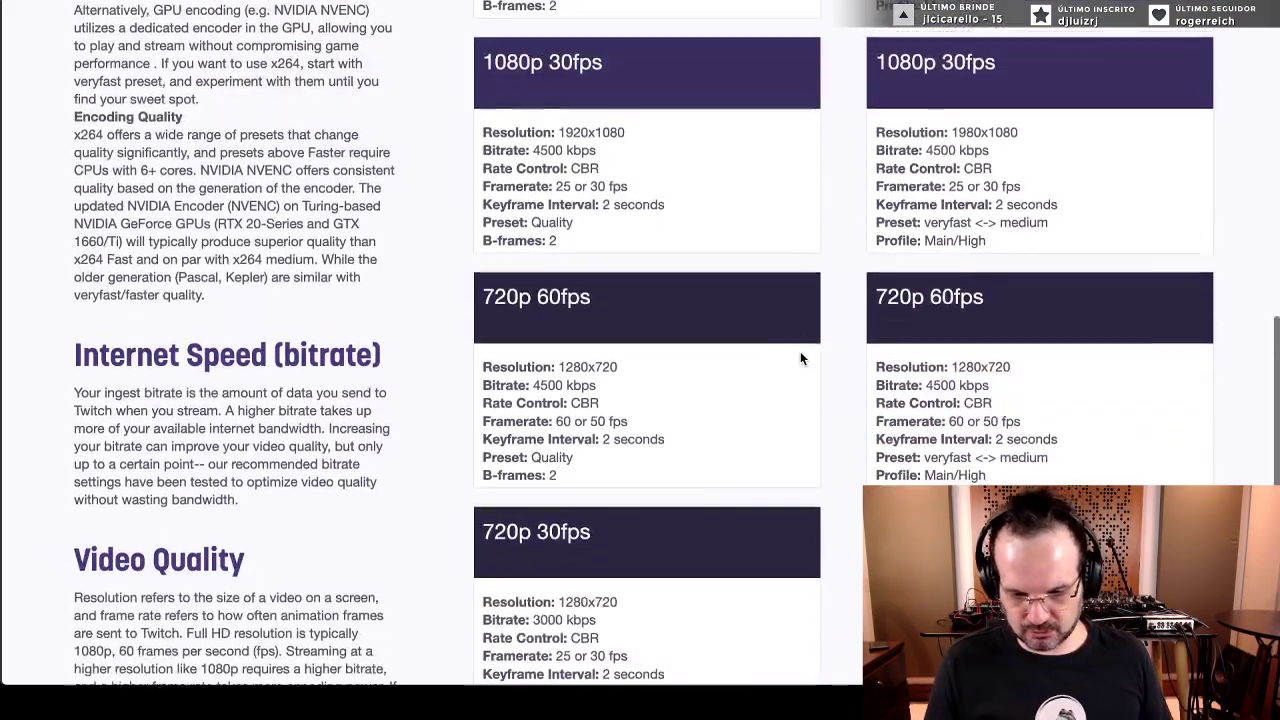
{"action": "scroll", "coordinate": [800, 358], "scroll_direction": "down", "scroll_amount": 3}
{"action": "left_click_drag", "start_coordinate": [800, 351], "coordinate": [592, 350]}
{"action": "left_click", "coordinate": [594, 354]}
{"action": "scroll", "coordinate": [552, 430], "scroll_direction": "up", "scroll_amount": 10}
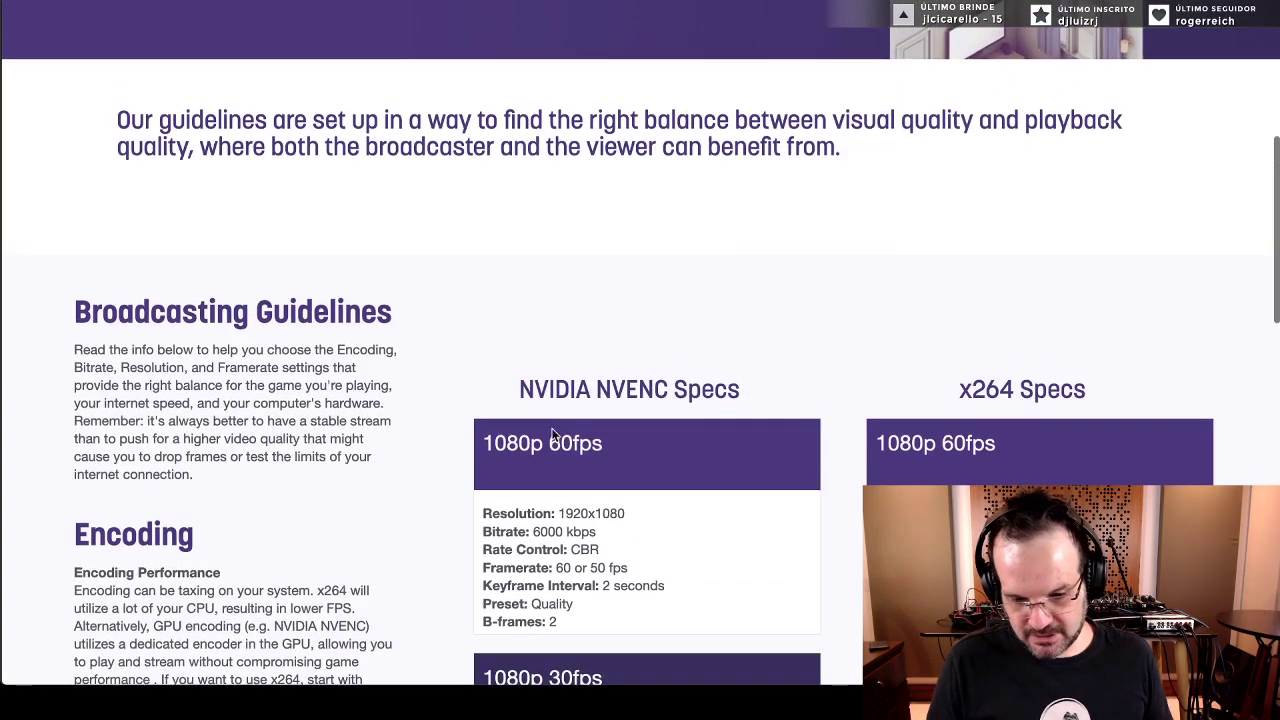
{"action": "triple_click", "coordinate": [491, 430]}
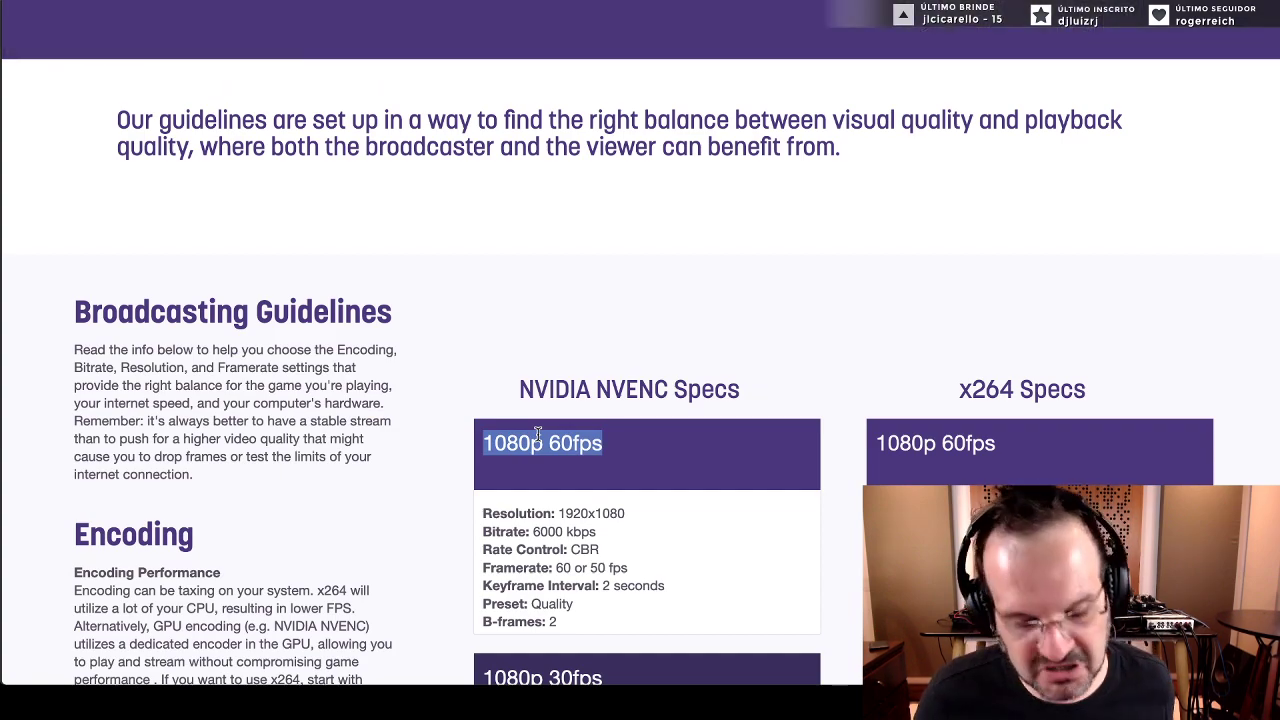
{"action": "left_click", "coordinate": [537, 433]}
- Find the 720p 30fps block under x264 specs and highlight all its recommended settings, from heading to profile
{"action": "scroll", "coordinate": [537, 433], "scroll_direction": "down", "scroll_amount": 13}
{"action": "scroll", "coordinate": [889, 460], "scroll_direction": "up", "scroll_amount": 3}
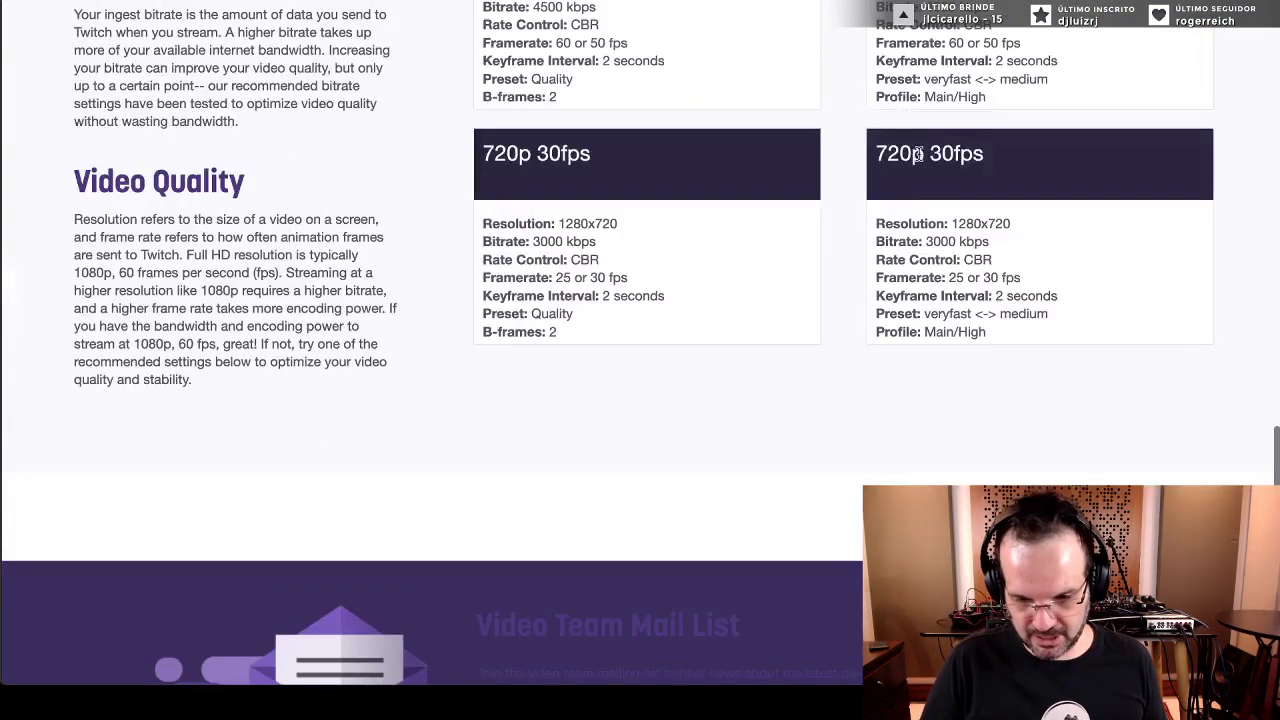
{"action": "triple_click", "coordinate": [920, 143]}
{"action": "left_click_drag", "start_coordinate": [990, 333], "coordinate": [879, 155]}
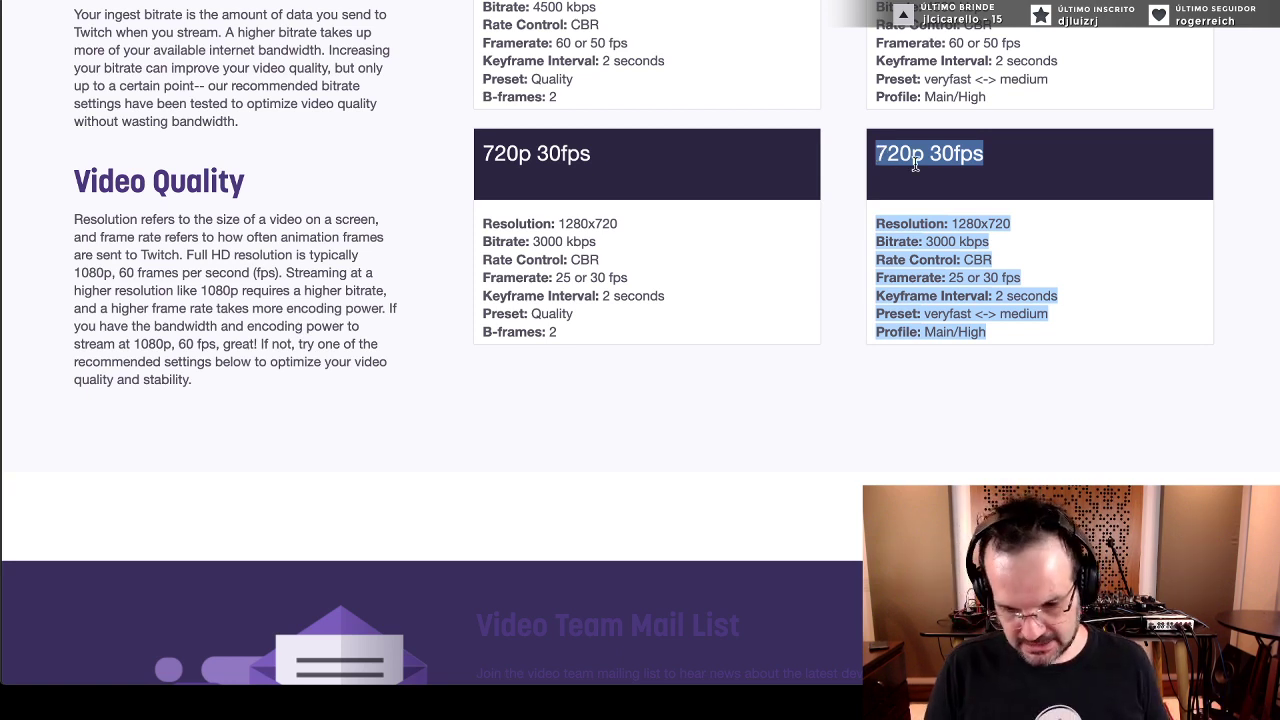
{"action": "left_click", "coordinate": [915, 165]}
{"action": "left_click_drag", "start_coordinate": [984, 332], "coordinate": [862, 170]}
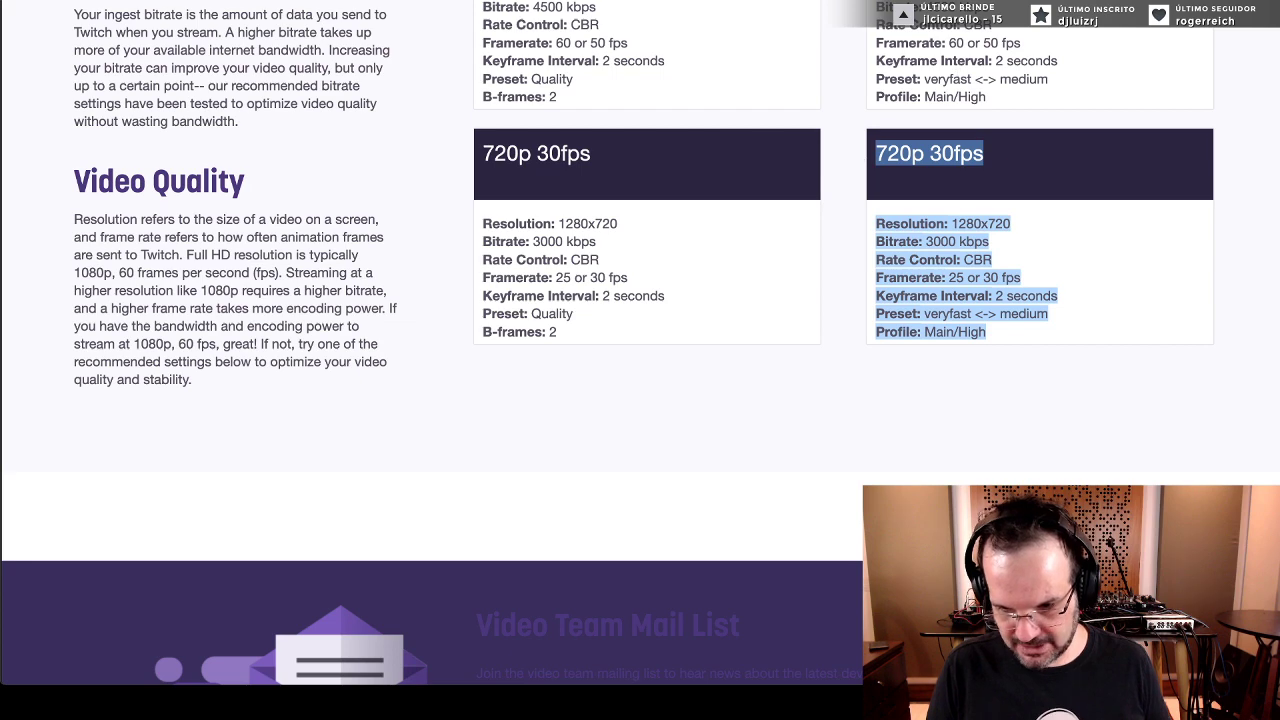
- Launch OBS and open its video settings
{"action": "key", "text": "super+space"}
{"action": "type", "text": "obs"}
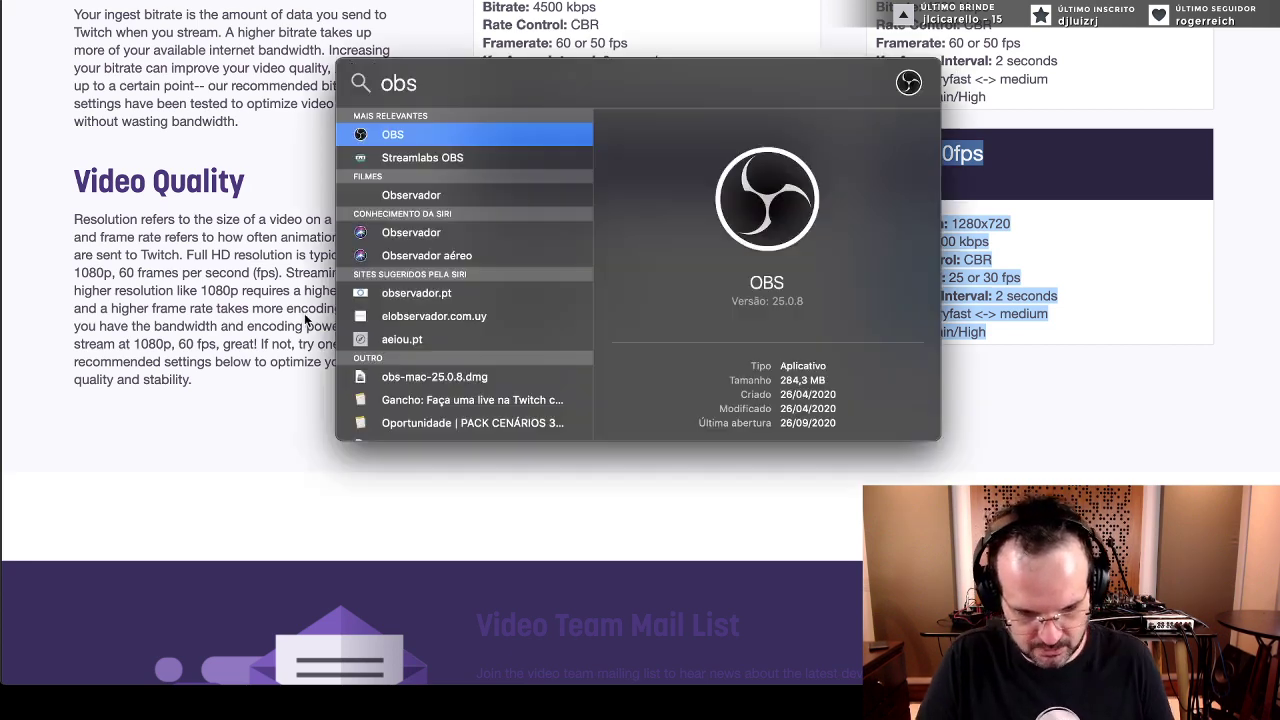
{"action": "key", "text": "Return"}
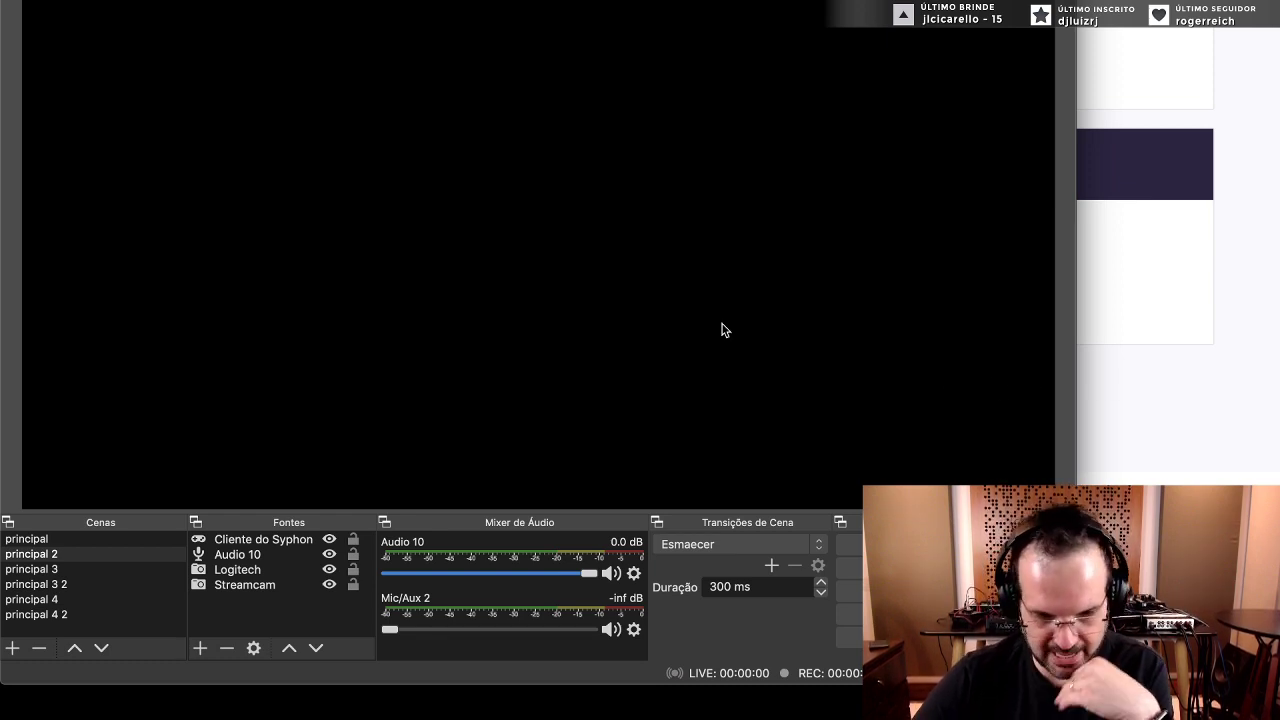
{"action": "key", "text": "super+comma"}
{"action": "left_click", "coordinate": [158, 127]}
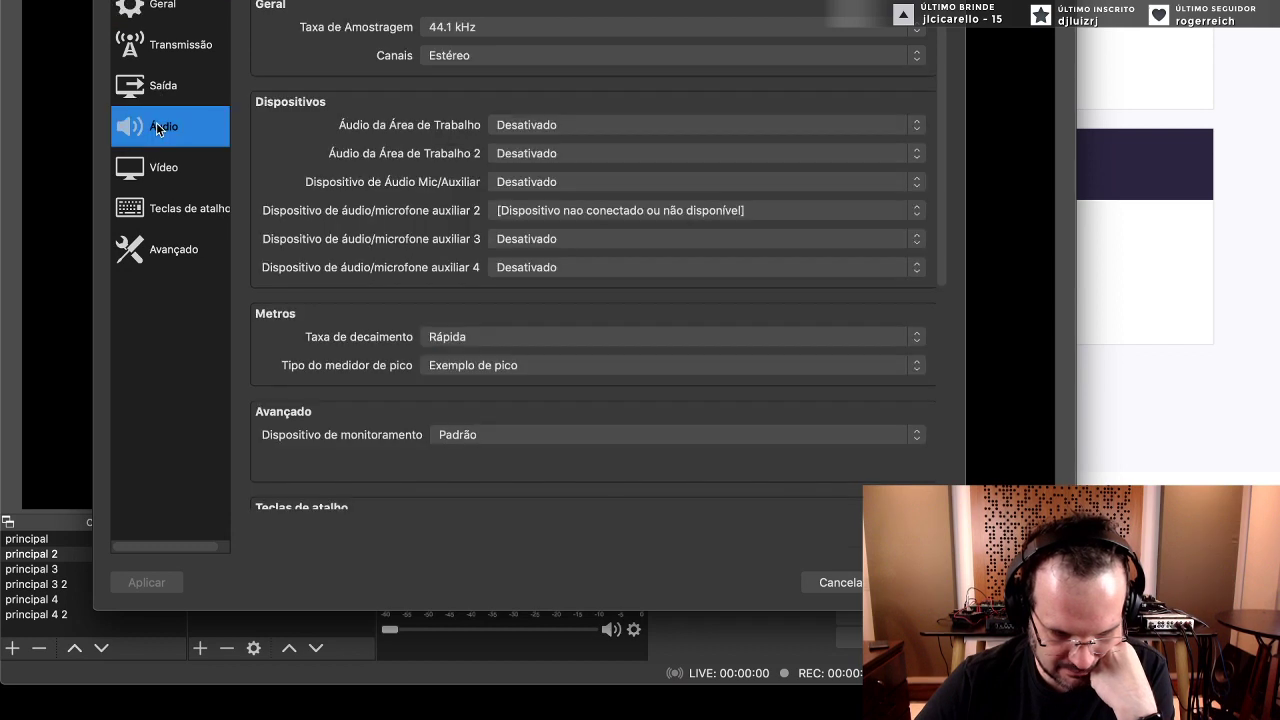
{"action": "left_click", "coordinate": [155, 170]}
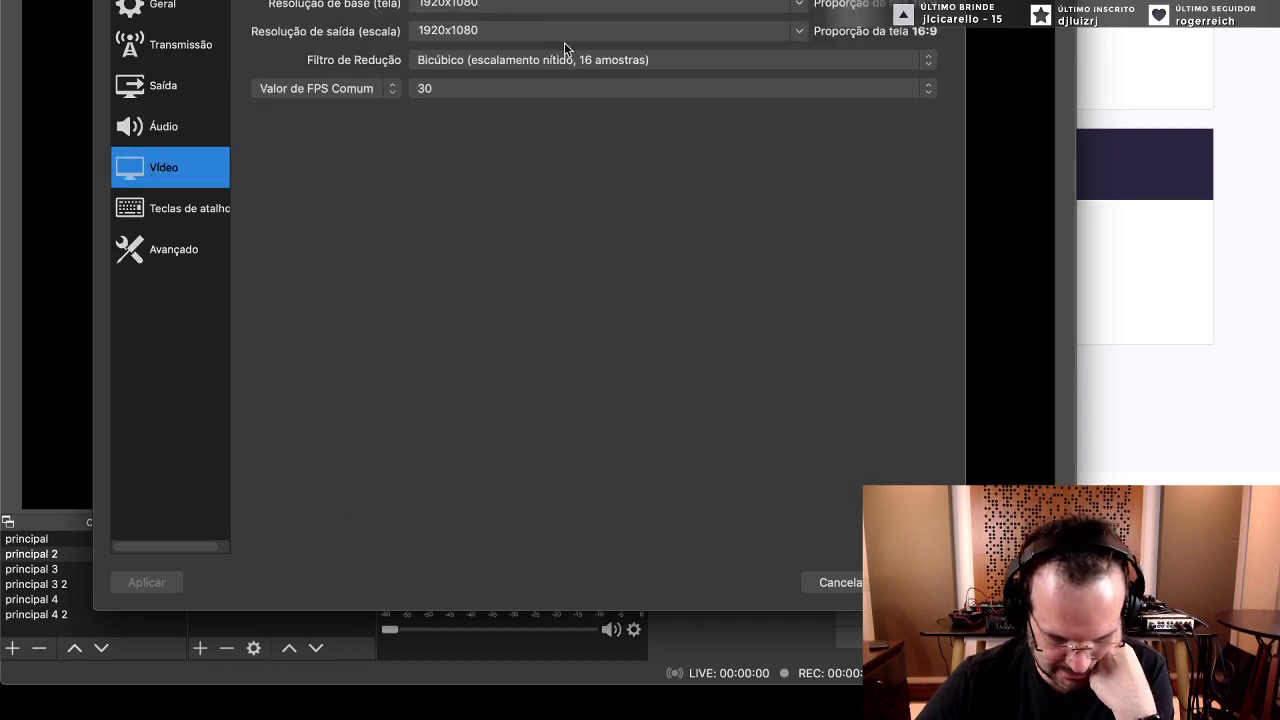
- Set both the base (canvas) resolution and the output (scaled) resolution to 1280x720
{"action": "left_click", "coordinate": [800, 4]}
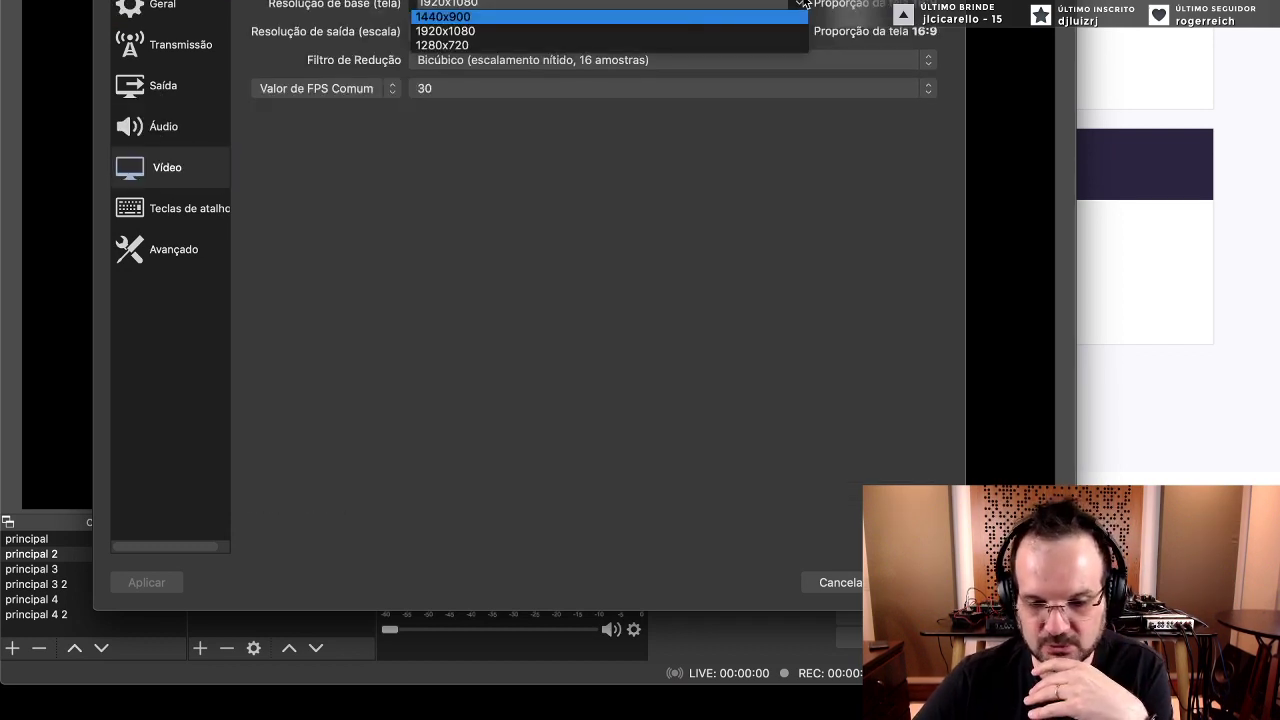
{"action": "left_click", "coordinate": [557, 45]}
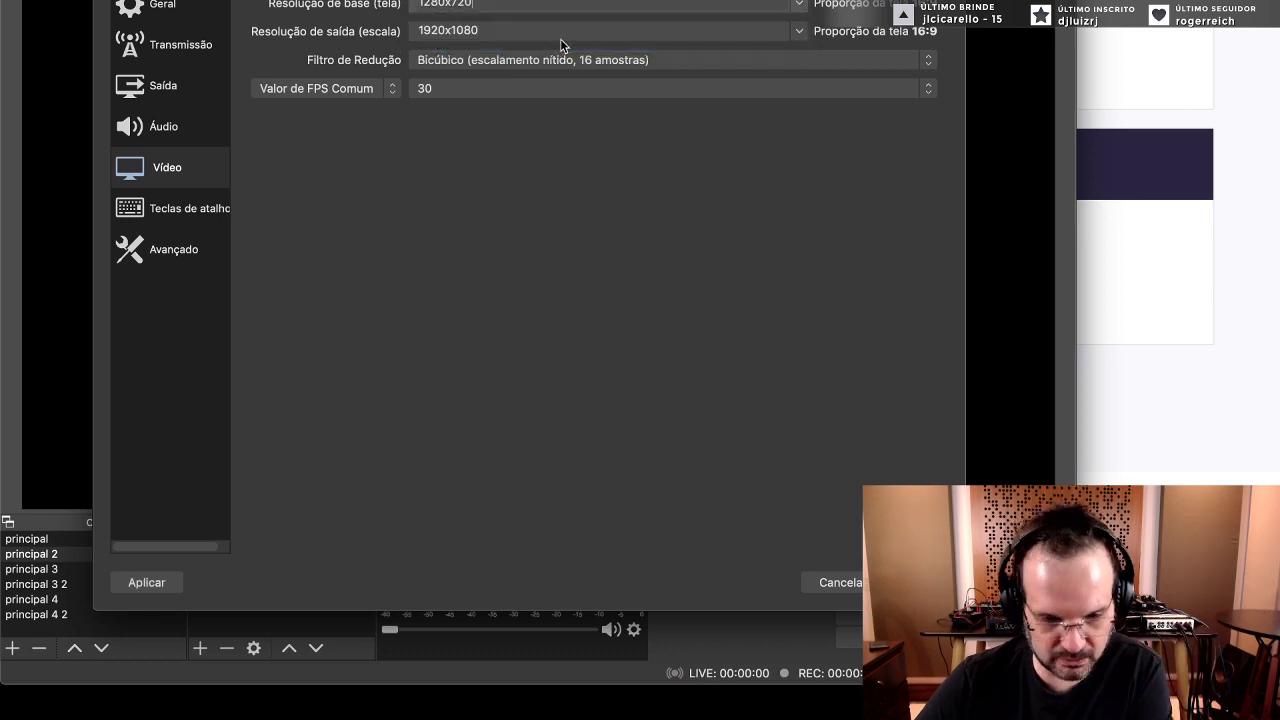
{"action": "left_click", "coordinate": [800, 31]}
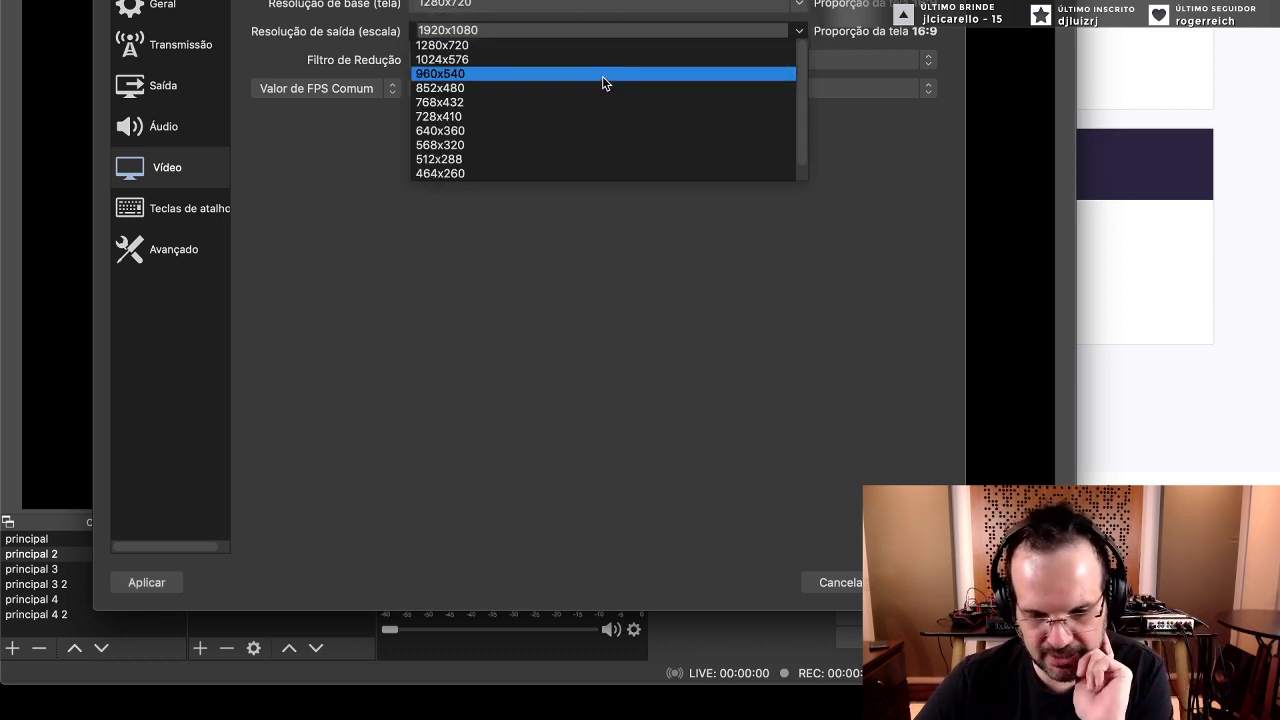
{"action": "left_click", "coordinate": [587, 45]}
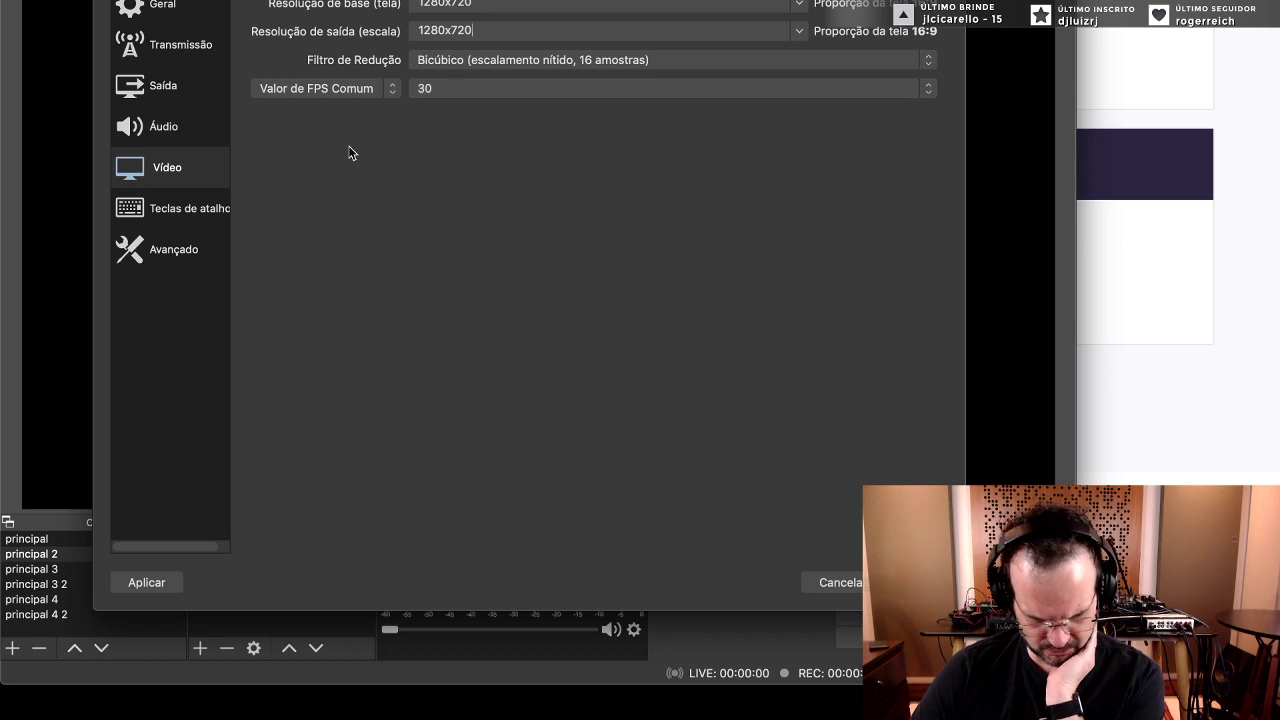
- Open the output settings and compare the options offered by the Simples and Avançado output modes
{"action": "left_click", "coordinate": [155, 128]}
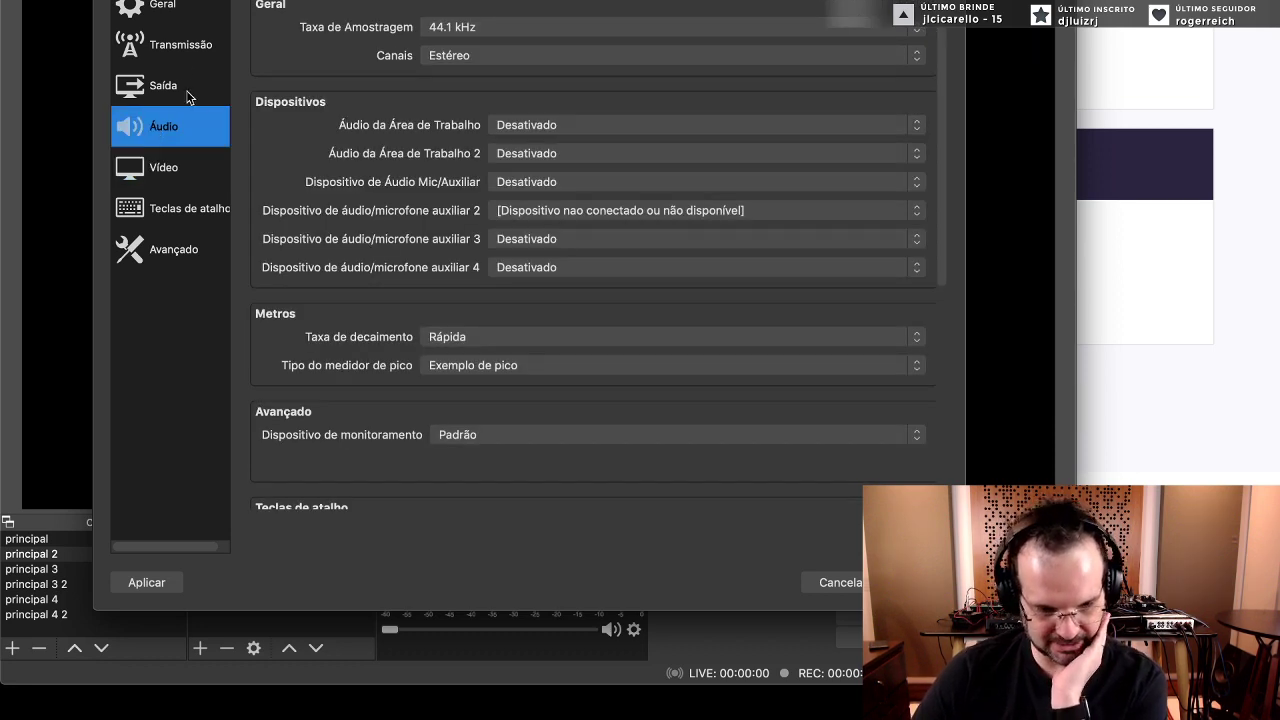
{"action": "left_click", "coordinate": [186, 94]}
{"action": "left_click", "coordinate": [450, 4]}
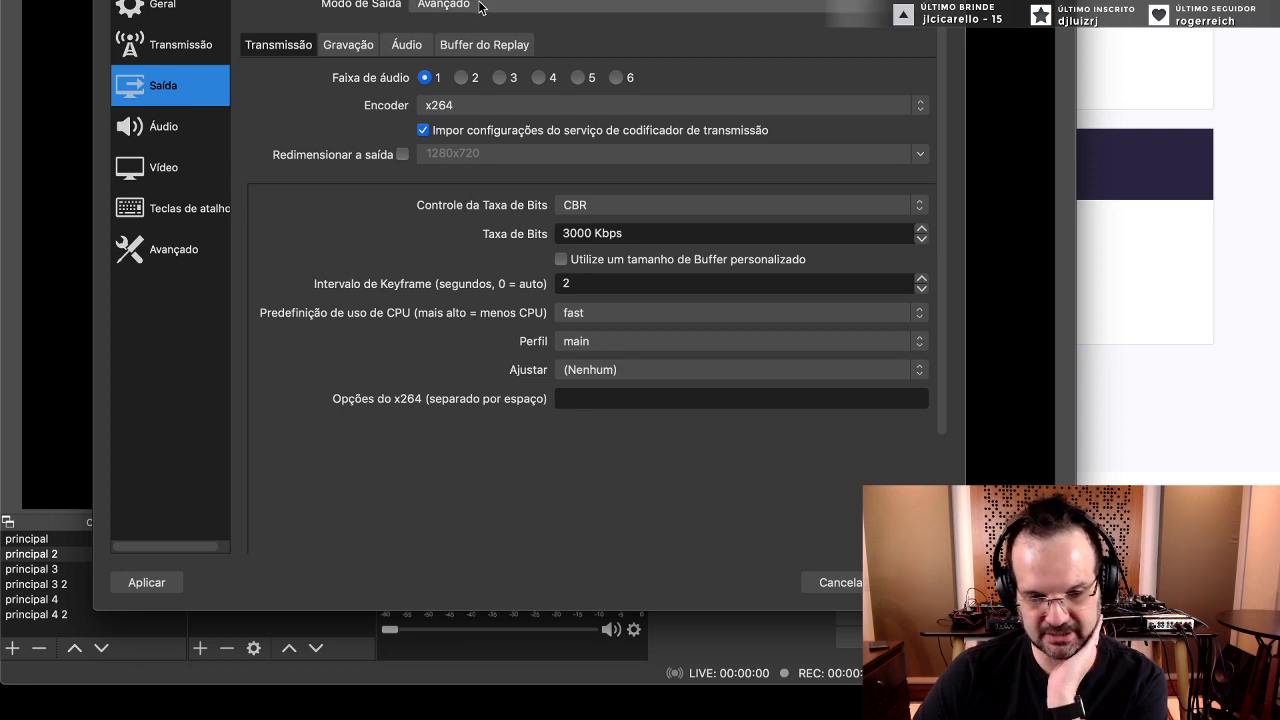
{"action": "left_click", "coordinate": [463, 3]}
{"action": "left_click", "coordinate": [465, 7]}
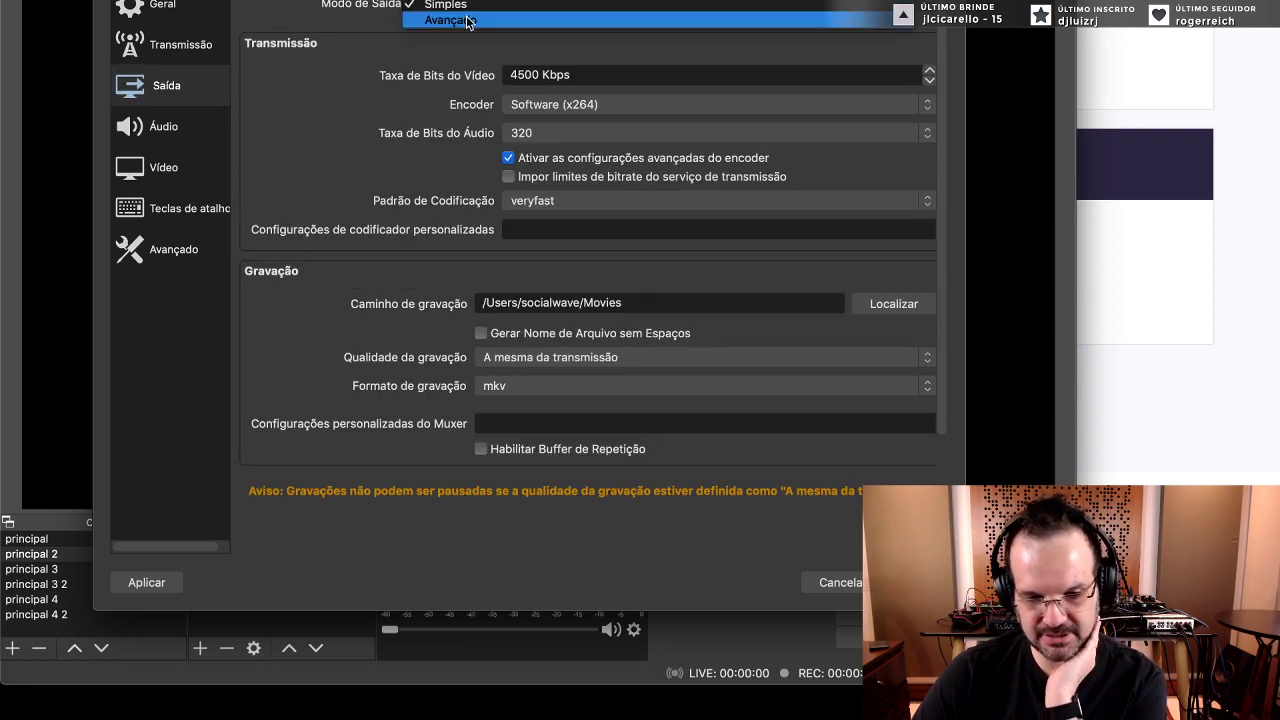
{"action": "left_click", "coordinate": [467, 21]}
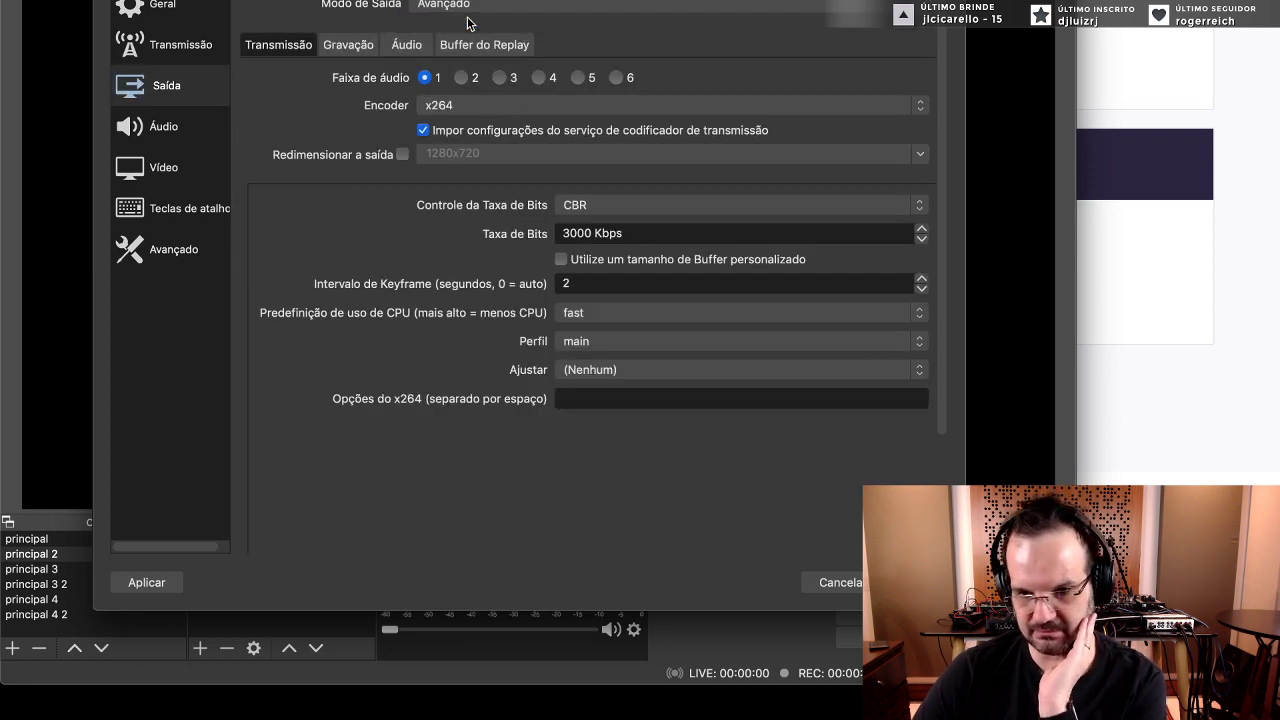
{"action": "left_click", "coordinate": [466, 6]}
{"action": "left_click", "coordinate": [470, 3]}
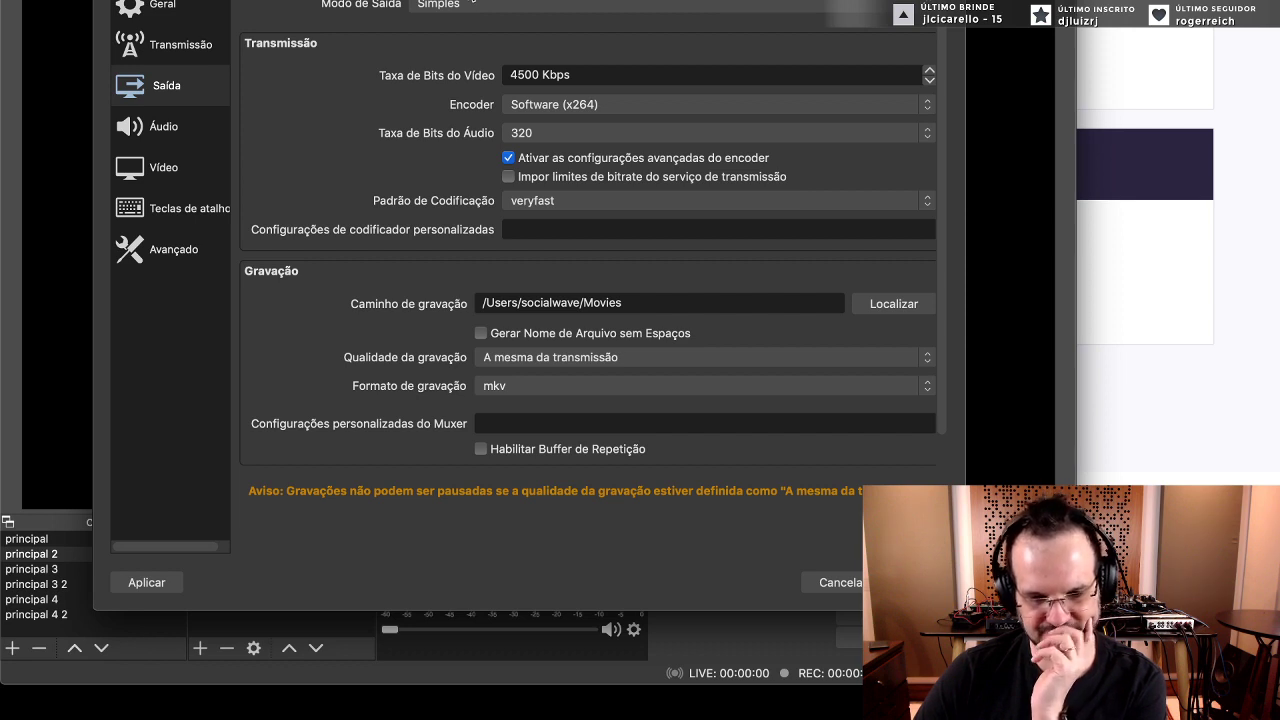
- Set the output mode to Avançado and choose x264 as the streaming encoder
{"action": "left_click", "coordinate": [468, 6]}
{"action": "left_click", "coordinate": [470, 21]}
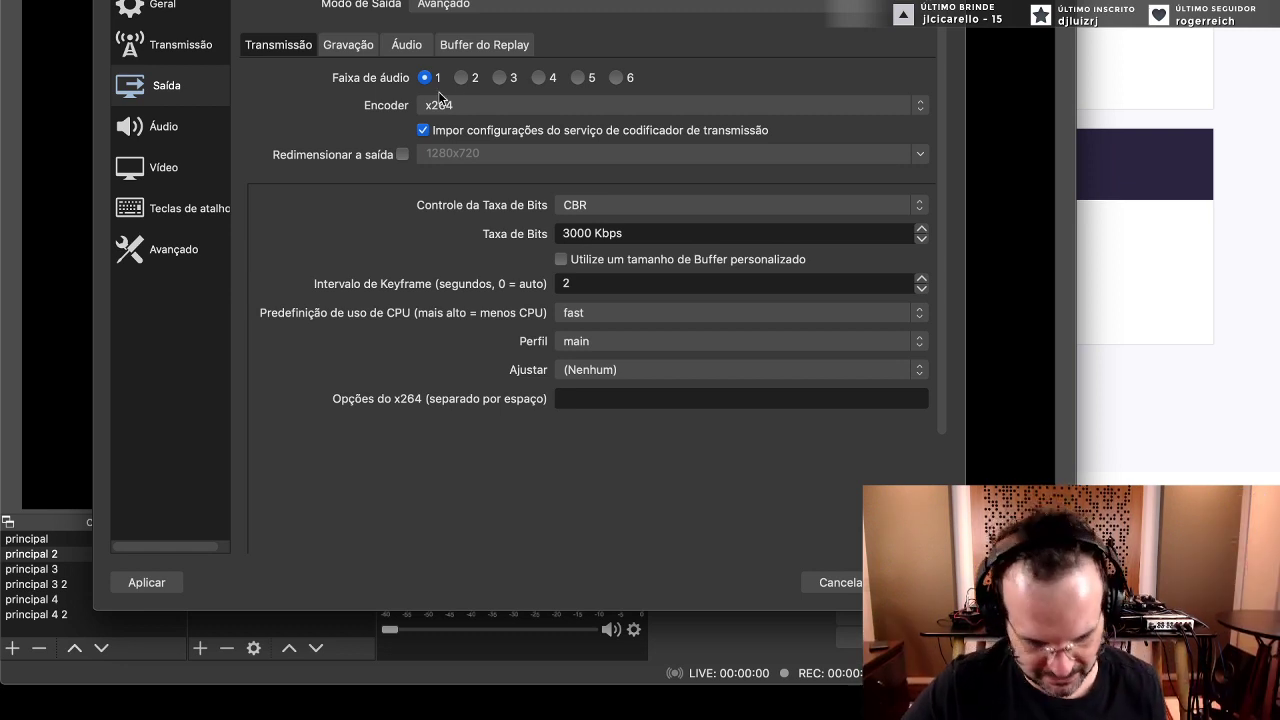
{"action": "left_click", "coordinate": [474, 108]}
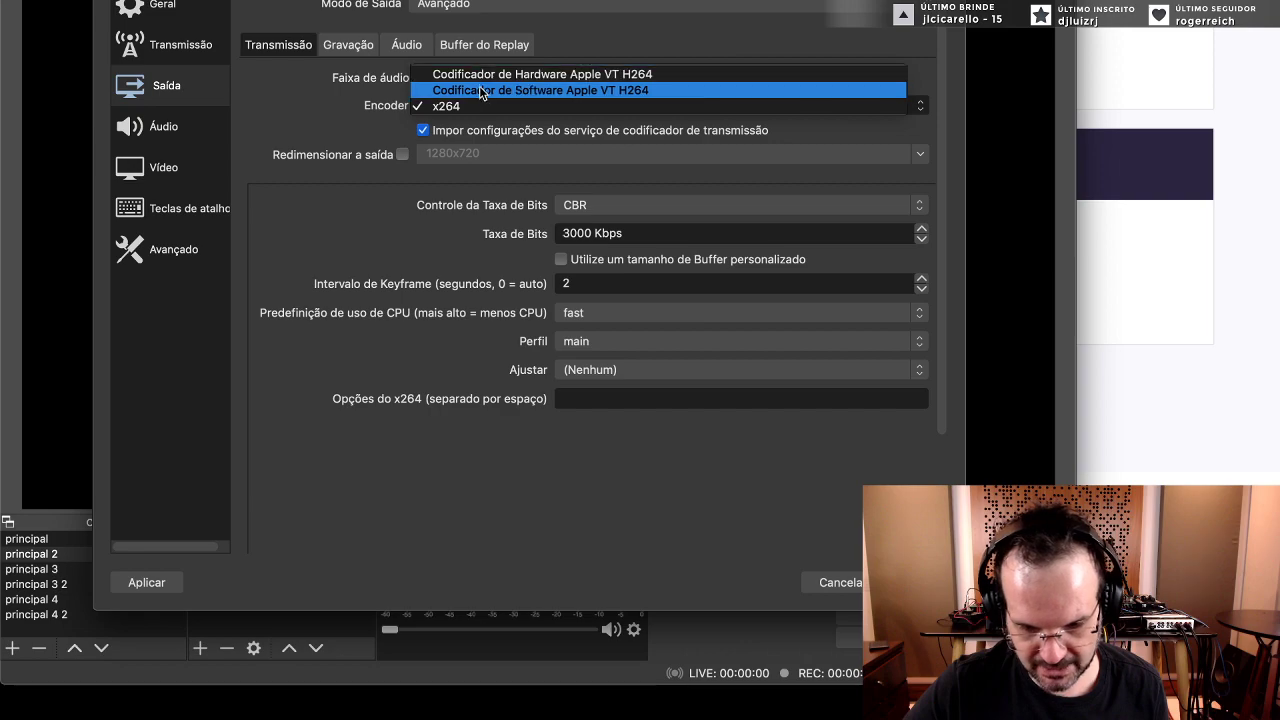
{"action": "left_click", "coordinate": [478, 106]}
- Return to Twitch's broadcasting guidelines and compare the x264 specs with the NVIDIA NVENC specs to match the chosen encoder
{"action": "left_click", "coordinate": [1136, 331]}
{"action": "scroll", "coordinate": [1164, 296], "scroll_direction": "up", "scroll_amount": 10}
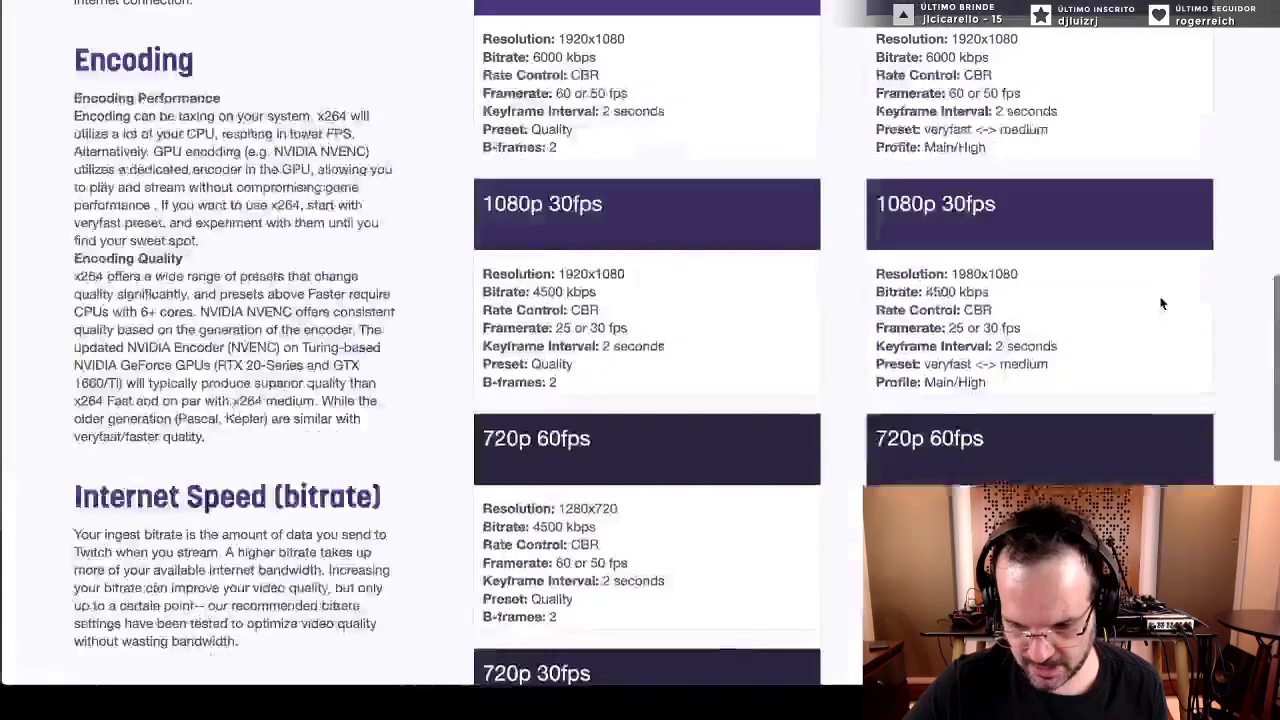
{"action": "triple_click", "coordinate": [1024, 477]}
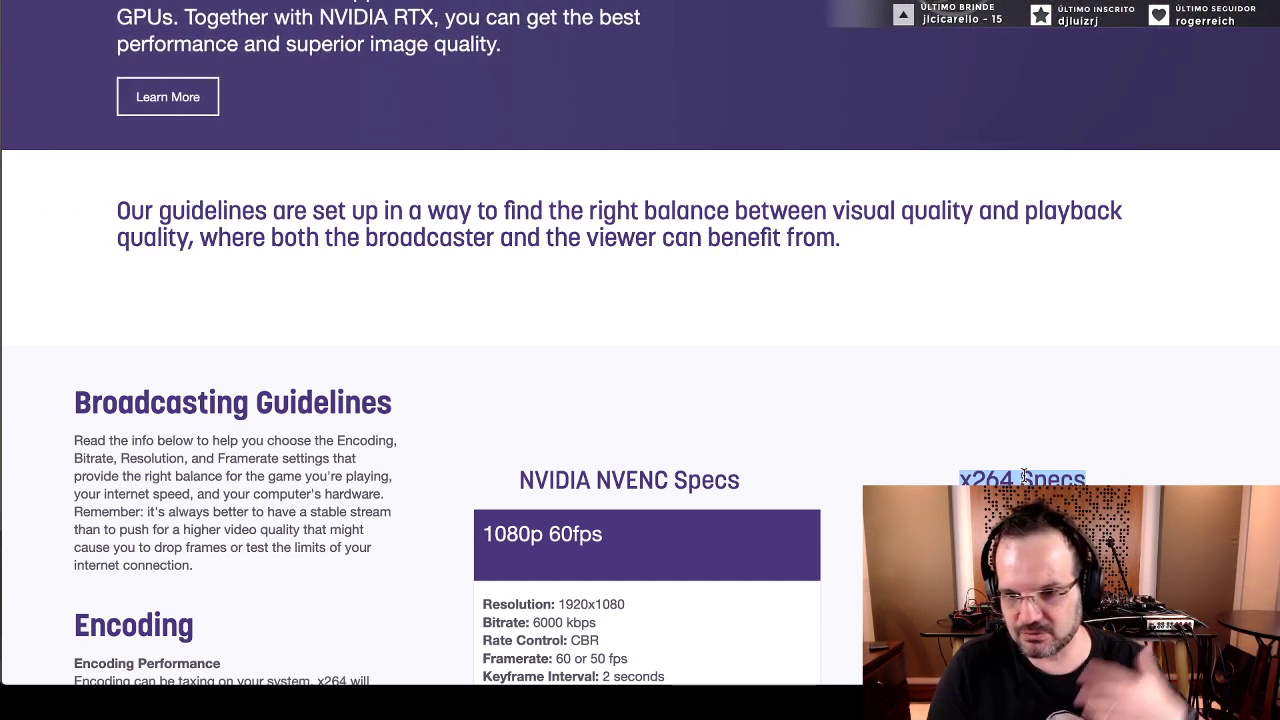
{"action": "scroll", "coordinate": [966, 430], "scroll_direction": "down", "scroll_amount": 9}
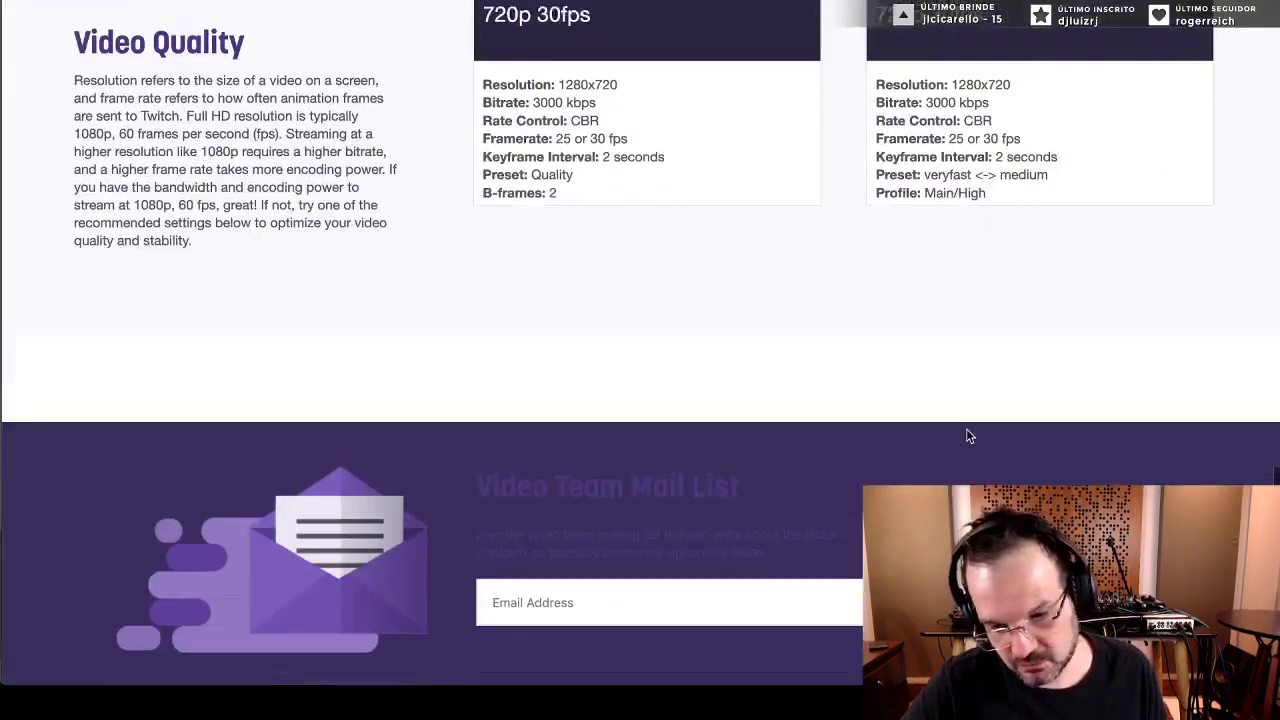
{"action": "scroll", "coordinate": [966, 430], "scroll_direction": "up", "scroll_amount": 9}
{"action": "scroll", "coordinate": [1007, 447], "scroll_direction": "down", "scroll_amount": 1}
{"action": "double_click", "coordinate": [1007, 445]}
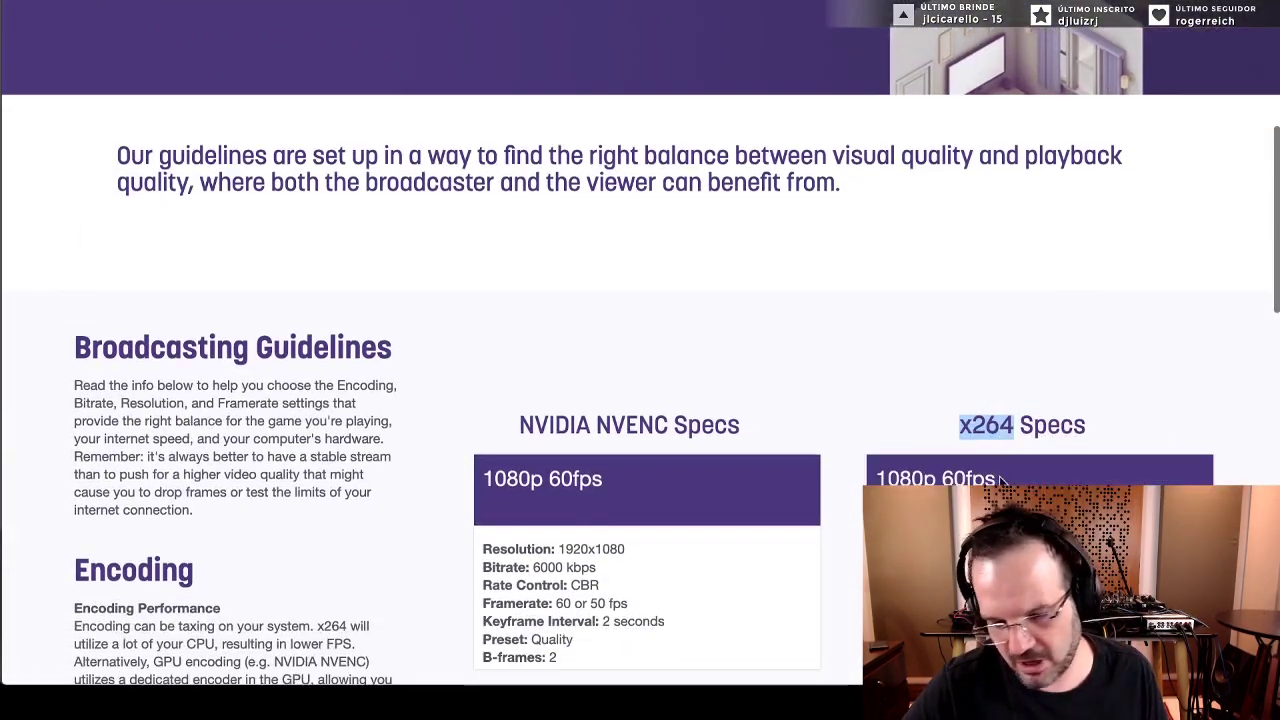
{"action": "left_click", "coordinate": [1007, 446]}
{"action": "triple_click", "coordinate": [1005, 434]}
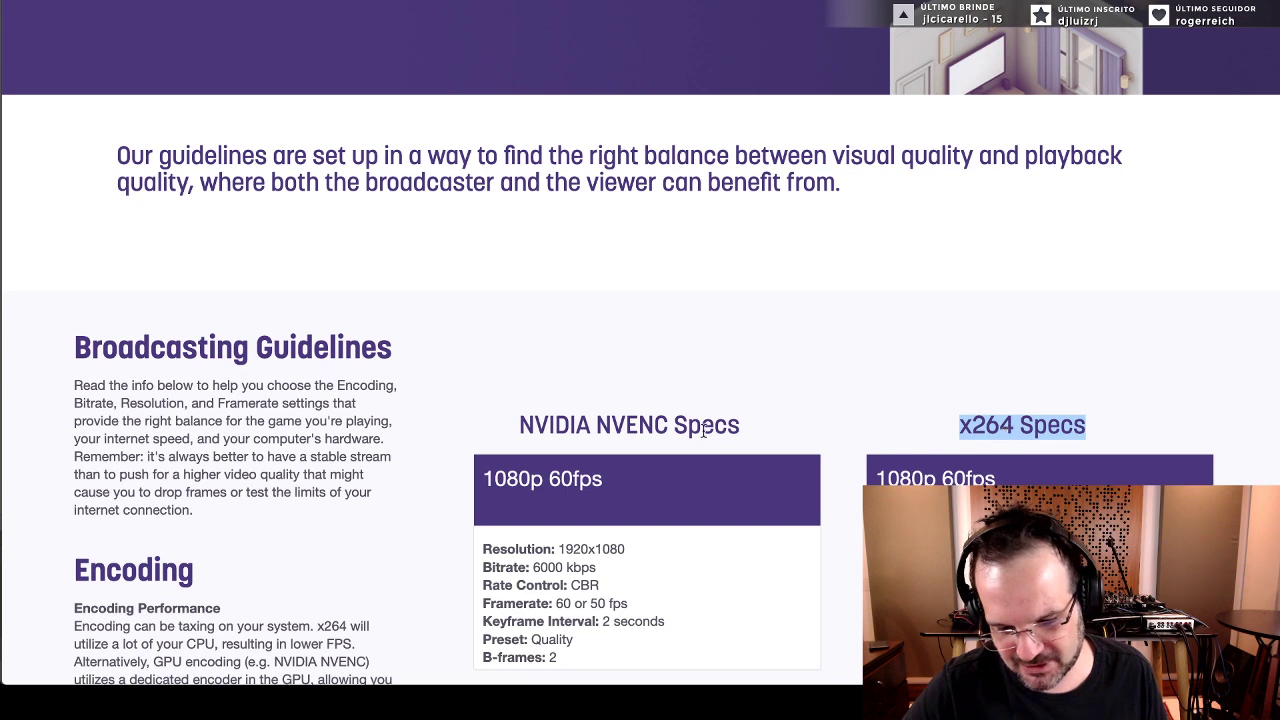
{"action": "double_click", "coordinate": [512, 479]}
{"action": "triple_click", "coordinate": [629, 425]}
{"action": "double_click", "coordinate": [995, 432]}
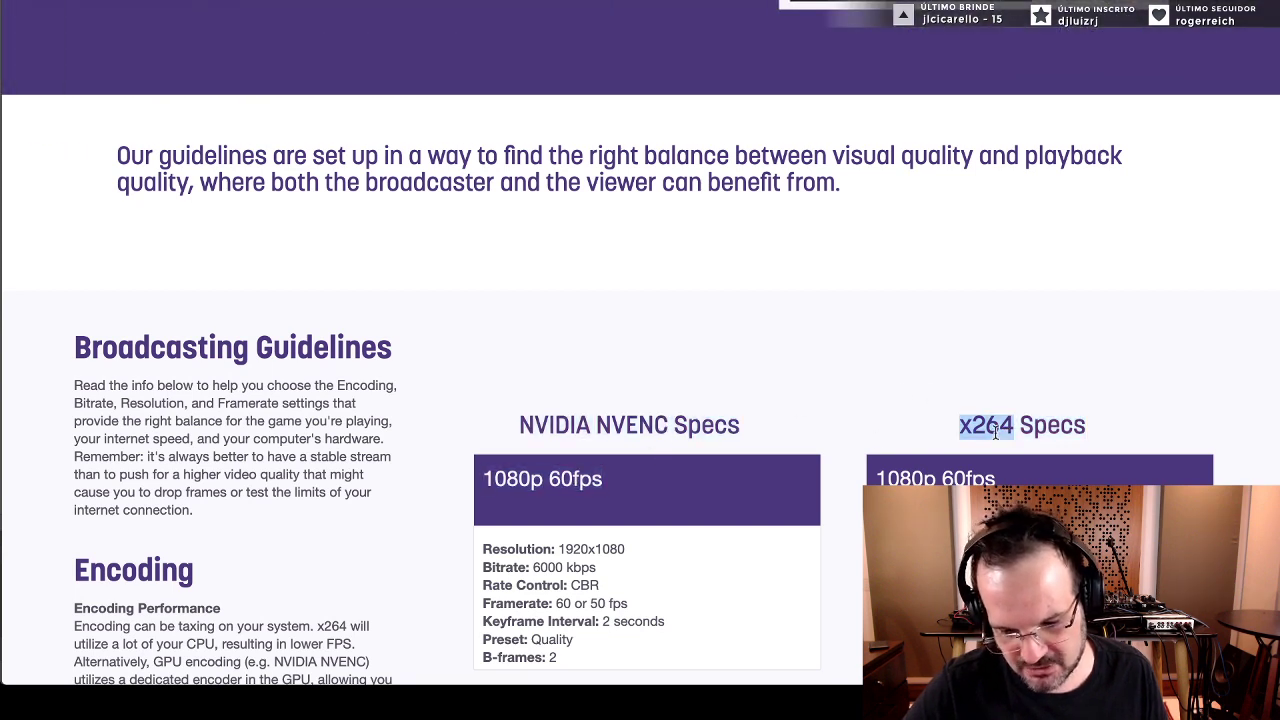
{"action": "left_click", "coordinate": [995, 432]}
- Switch back to OBS and select CBR as the streaming rate control
{"action": "key", "text": "super+Tab"}
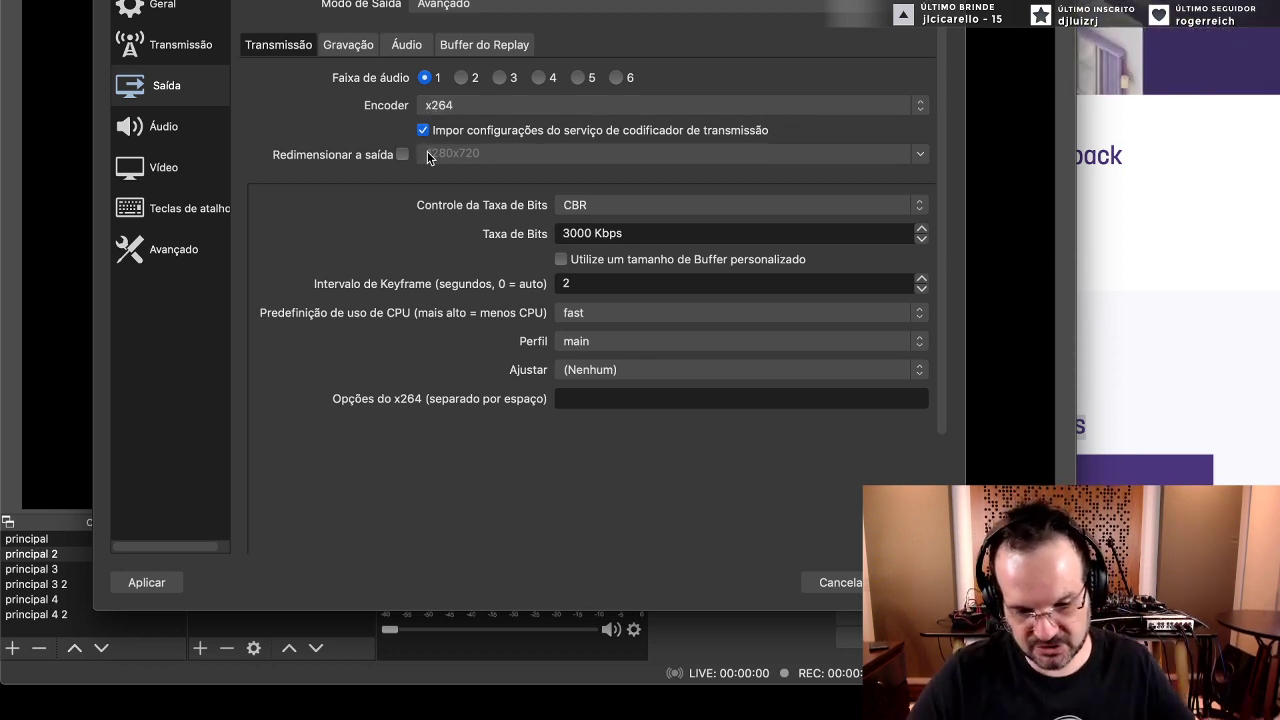
{"action": "left_click", "coordinate": [604, 210]}
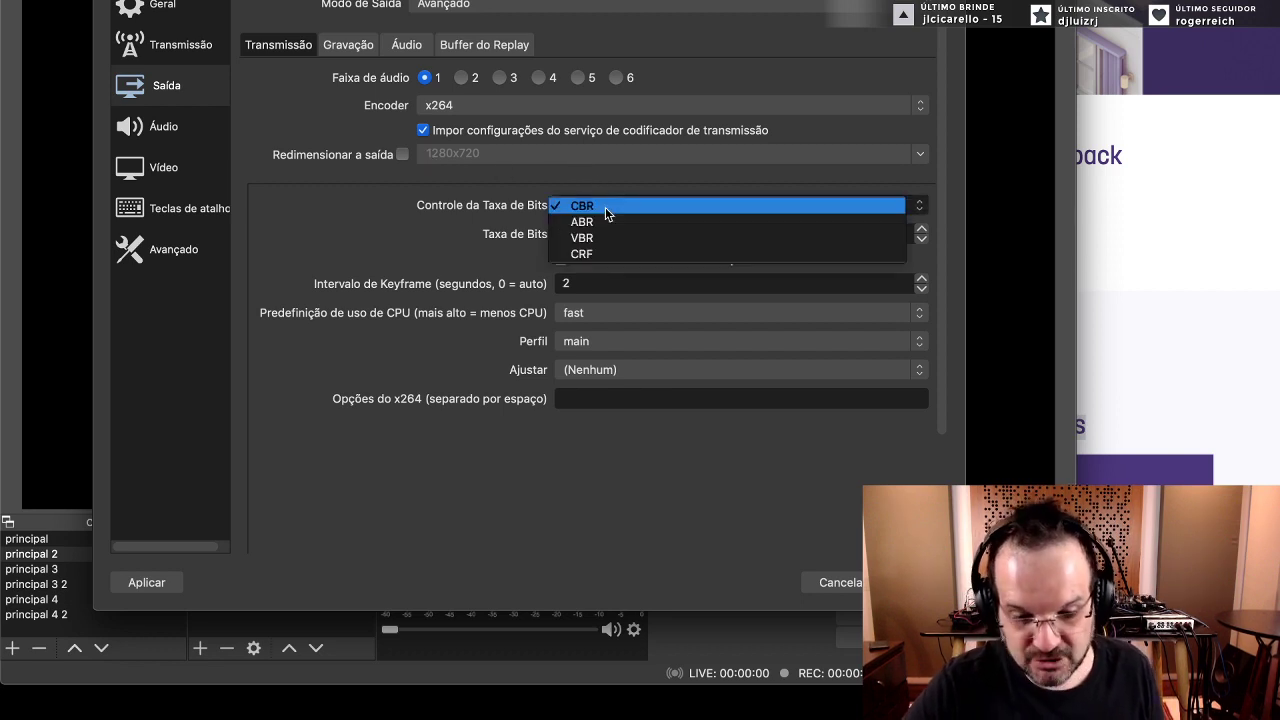
{"action": "left_click", "coordinate": [596, 210]}
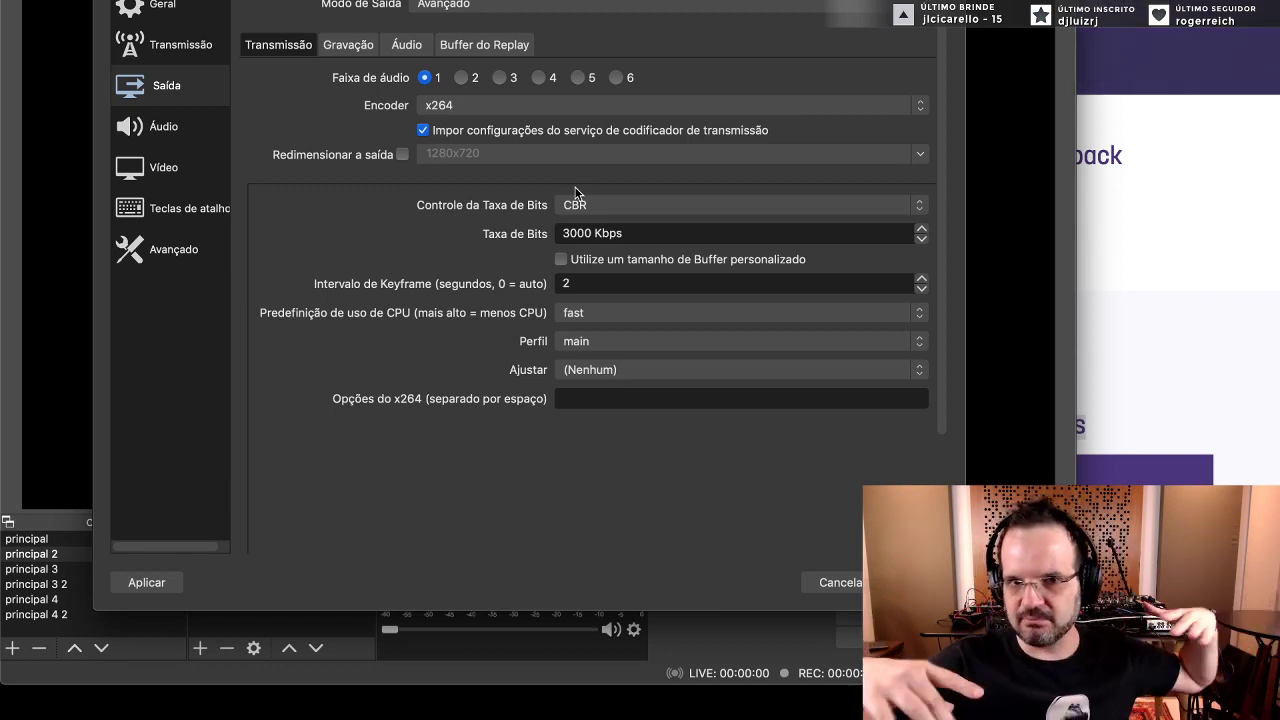
- Try VBR as the streaming rate control, return it to CBR, and review the remaining rate control choices
{"action": "left_click", "coordinate": [585, 206]}
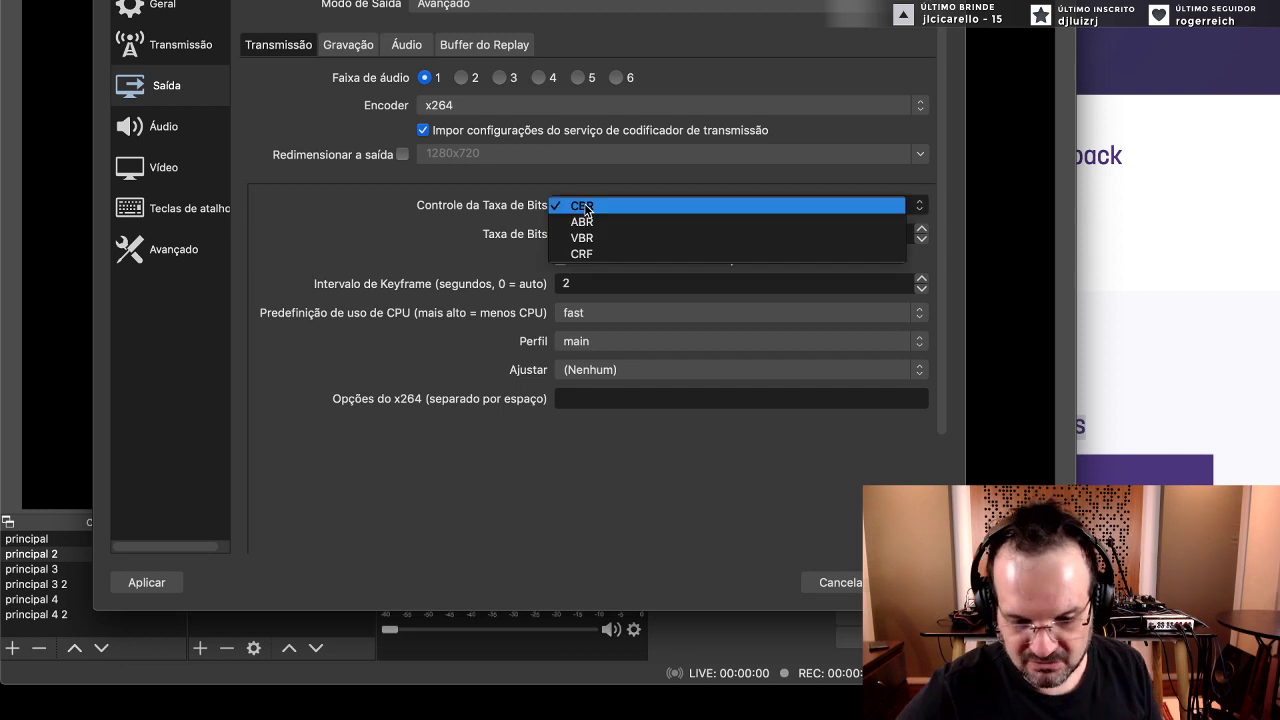
{"action": "left_click", "coordinate": [610, 237]}
{"action": "left_click", "coordinate": [613, 205]}
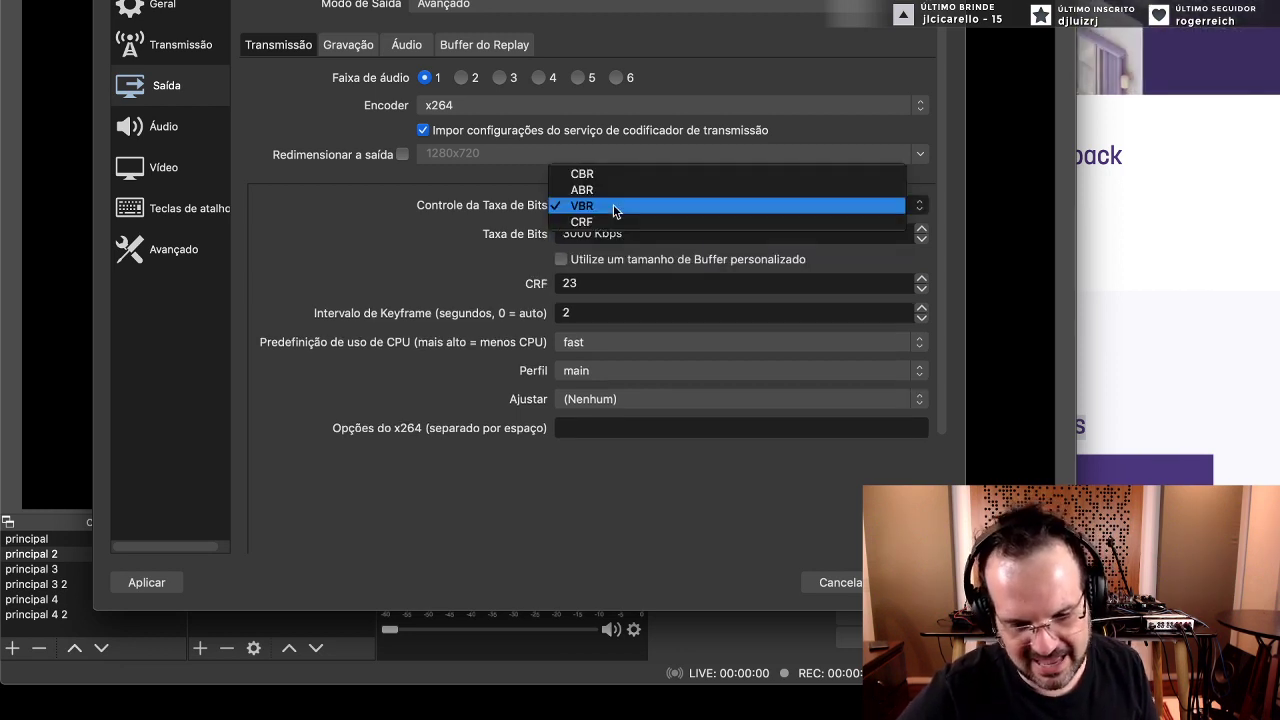
{"action": "left_click", "coordinate": [614, 175]}
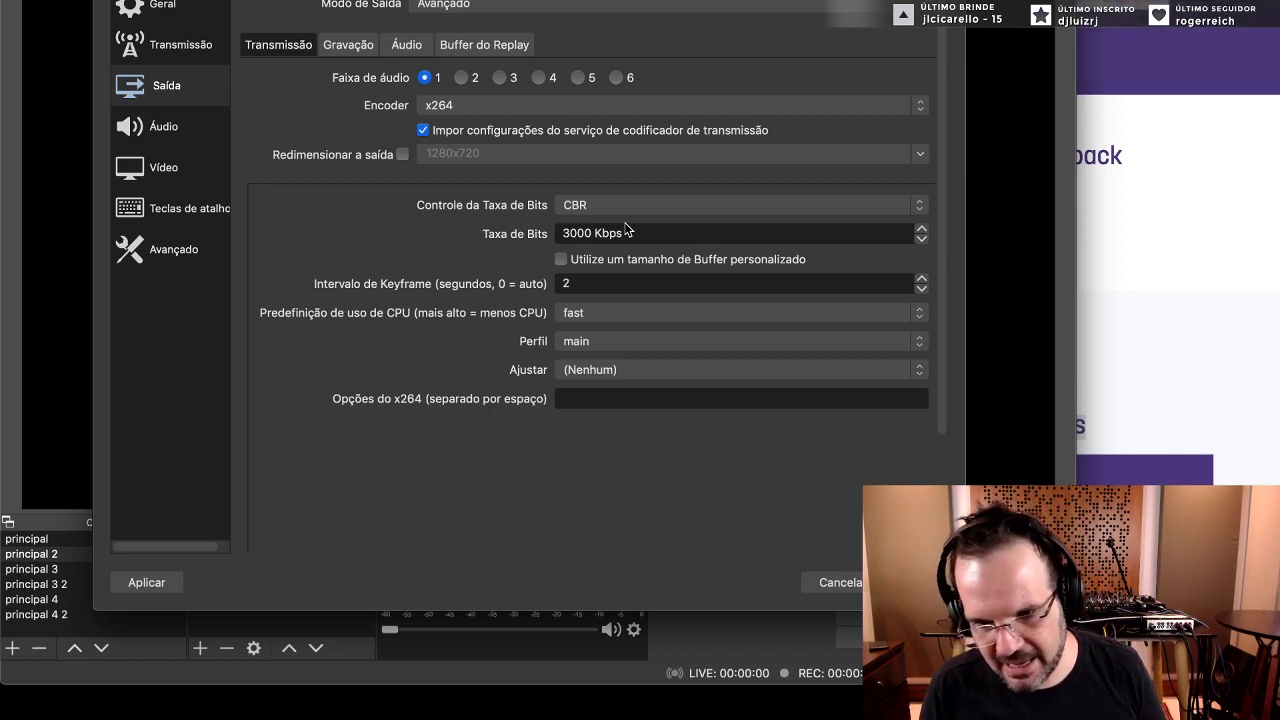
{"action": "left_click", "coordinate": [618, 206]}
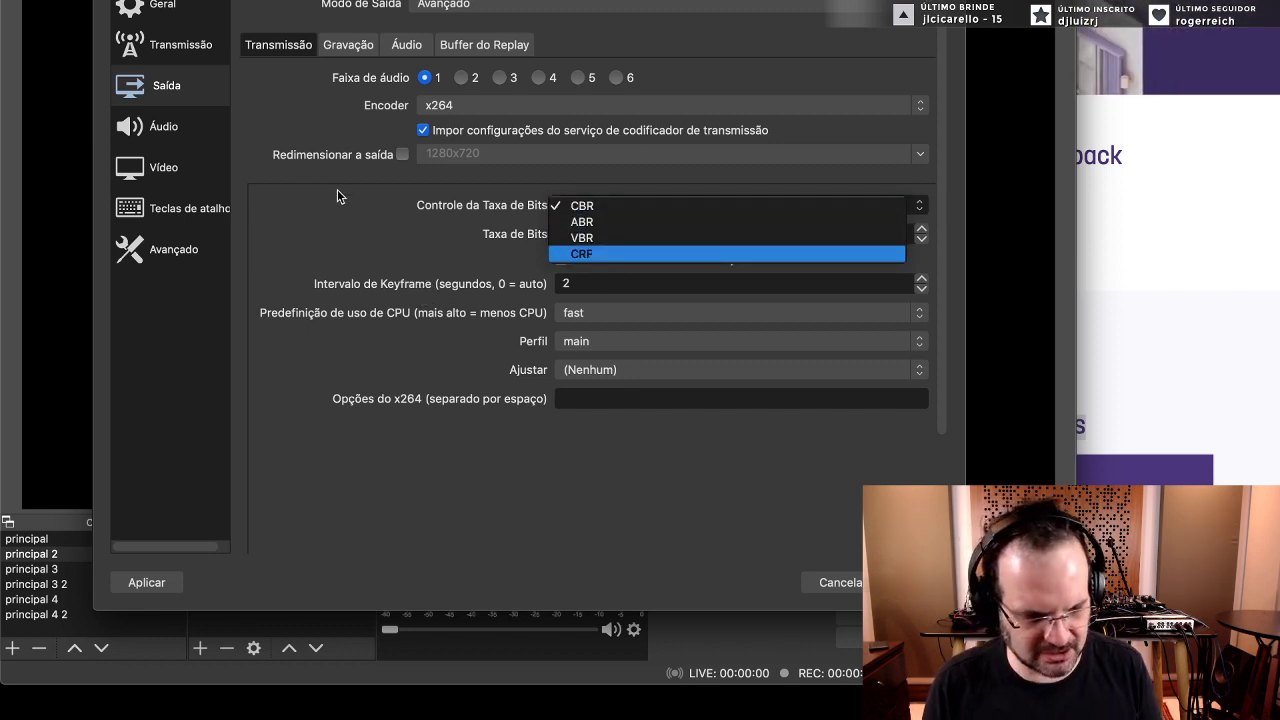
{"action": "key", "text": "Escape"}
- Return to Twitch's broadcasting guidelines and examine the resolution and rate control listed in the x264 specs for 720p 30fps
{"action": "left_click", "coordinate": [1155, 196]}
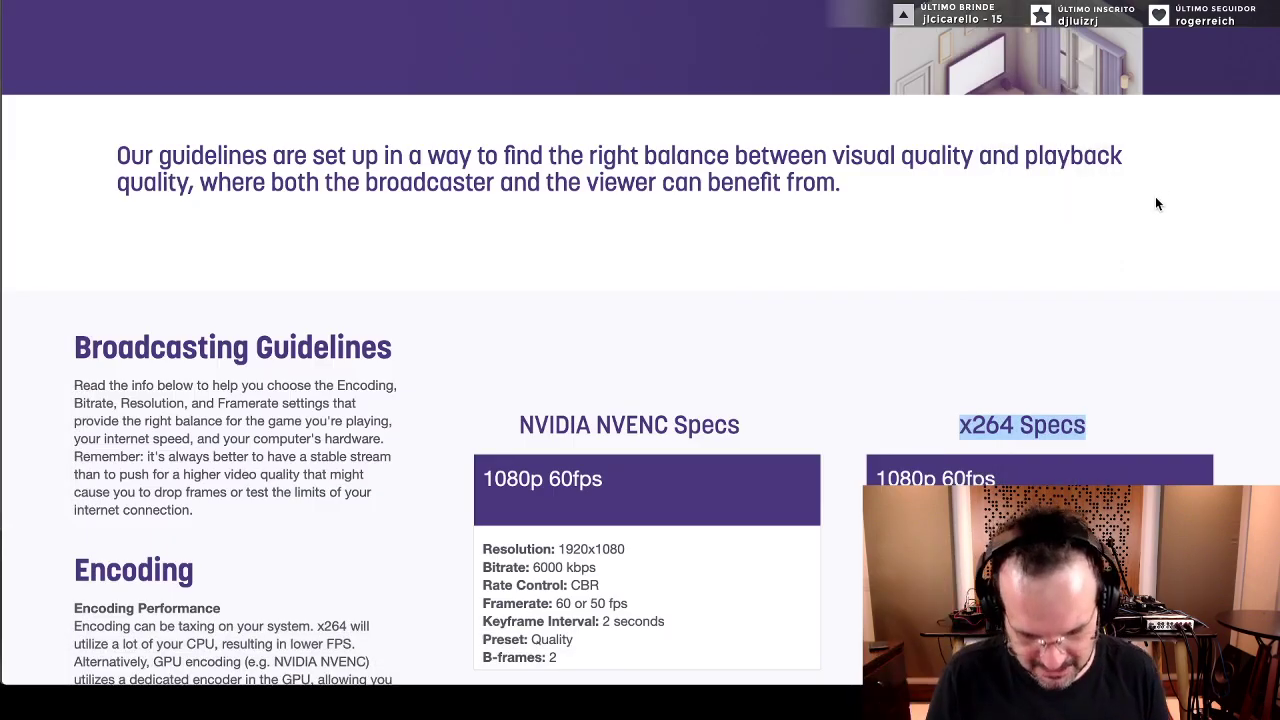
{"action": "scroll", "coordinate": [1155, 196], "scroll_direction": "down", "scroll_amount": 5}
{"action": "scroll", "coordinate": [1155, 196], "scroll_direction": "down", "scroll_amount": 8}
{"action": "scroll", "coordinate": [1155, 196], "scroll_direction": "up", "scroll_amount": 2}
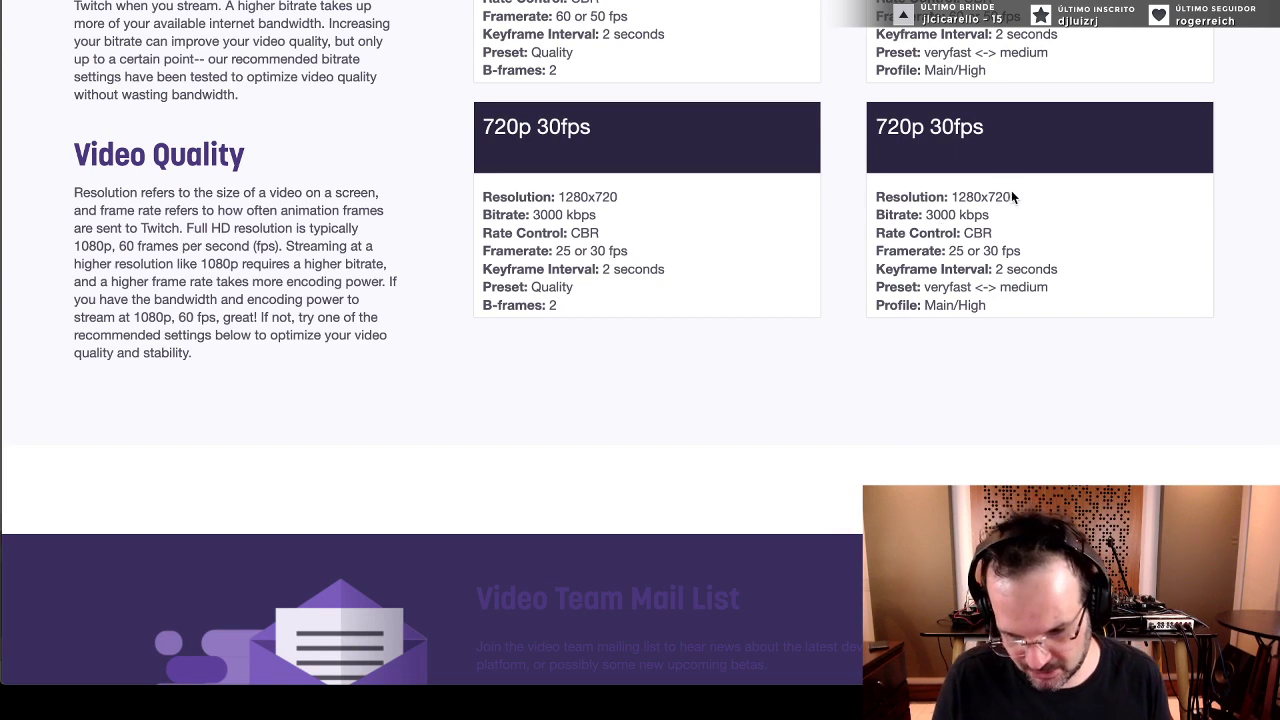
{"action": "left_click_drag", "start_coordinate": [1013, 197], "coordinate": [955, 196]}
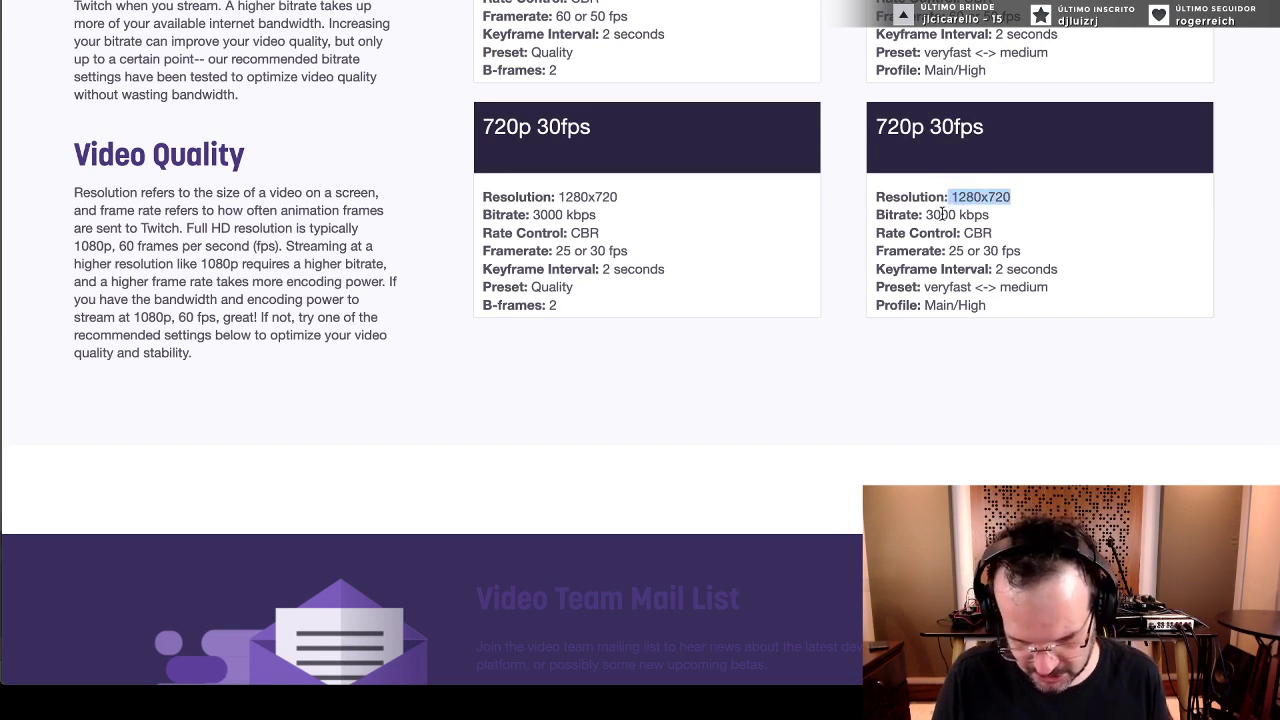
{"action": "left_click_drag", "start_coordinate": [995, 233], "coordinate": [969, 231]}
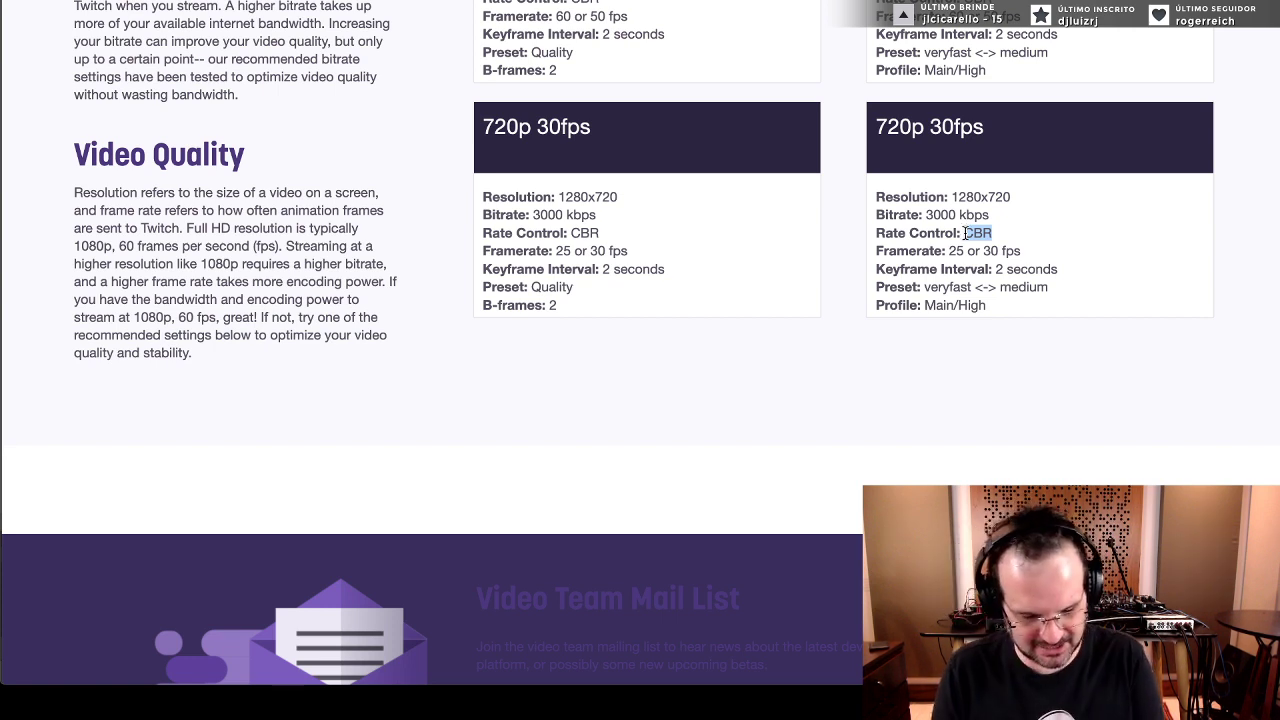
- Compare the OBS output settings with Twitch's x264 720p 30fps specs, including the recommended keyframe interval
{"action": "key", "text": "super+Tab"}
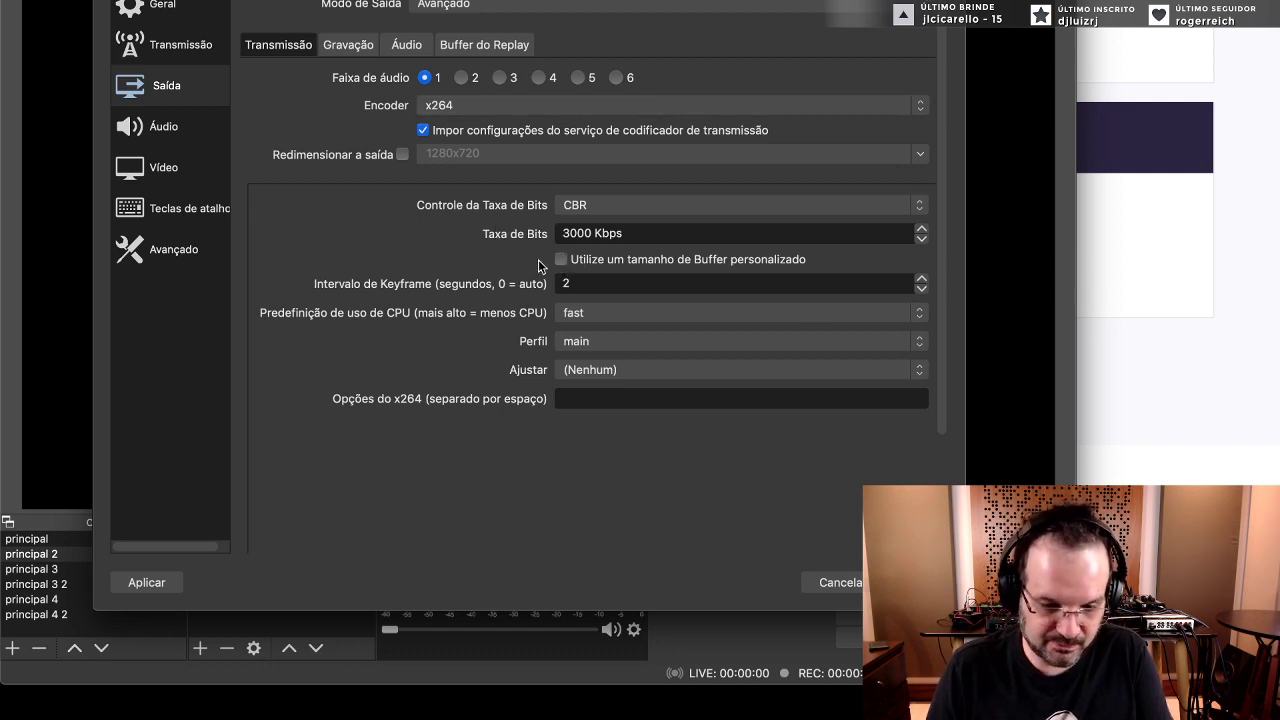
{"action": "left_click", "coordinate": [1048, 402]}
{"action": "scroll", "coordinate": [1024, 380], "scroll_direction": "up", "scroll_amount": 1}
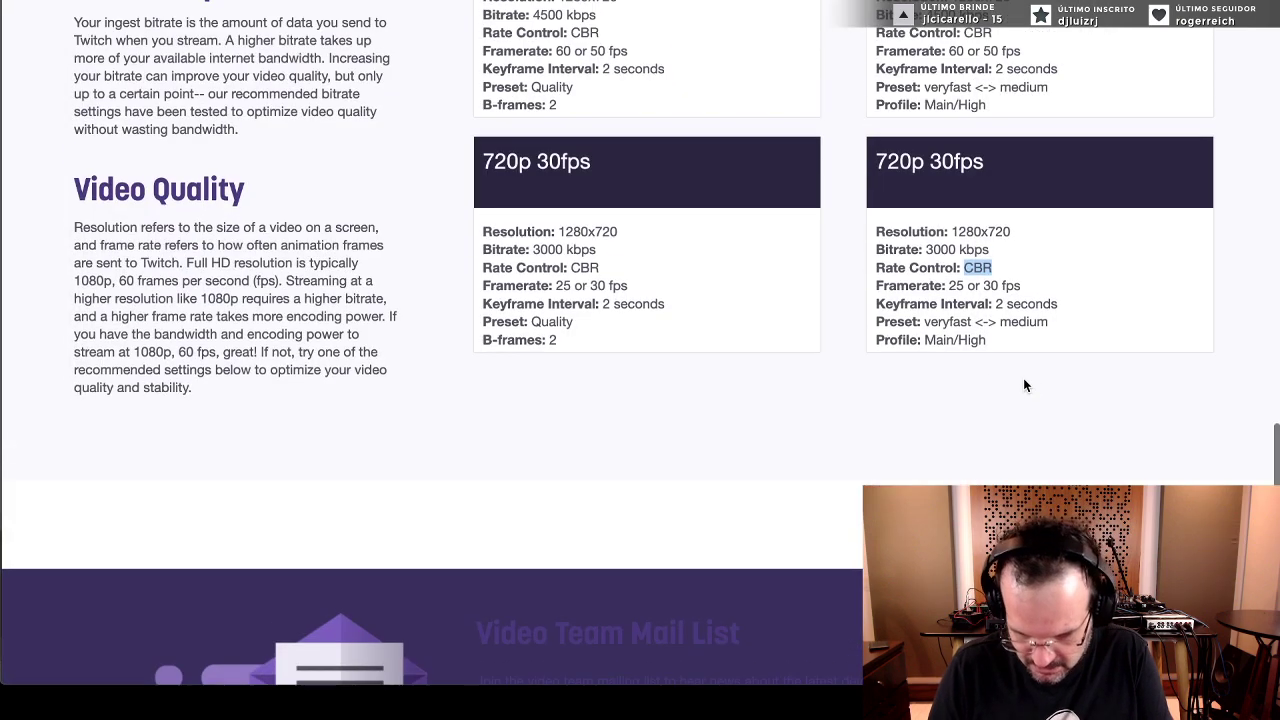
{"action": "left_click_drag", "start_coordinate": [1022, 290], "coordinate": [876, 226]}
{"action": "mouse_move", "coordinate": [876, 303]}
{"action": "left_mouse_down"}
{"action": "mouse_move", "coordinate": [1058, 305]}
{"action": "mouse_move", "coordinate": [898, 304]}
{"action": "left_mouse_up"}
{"action": "left_click", "coordinate": [1030, 300]}
{"action": "triple_click", "coordinate": [901, 305]}
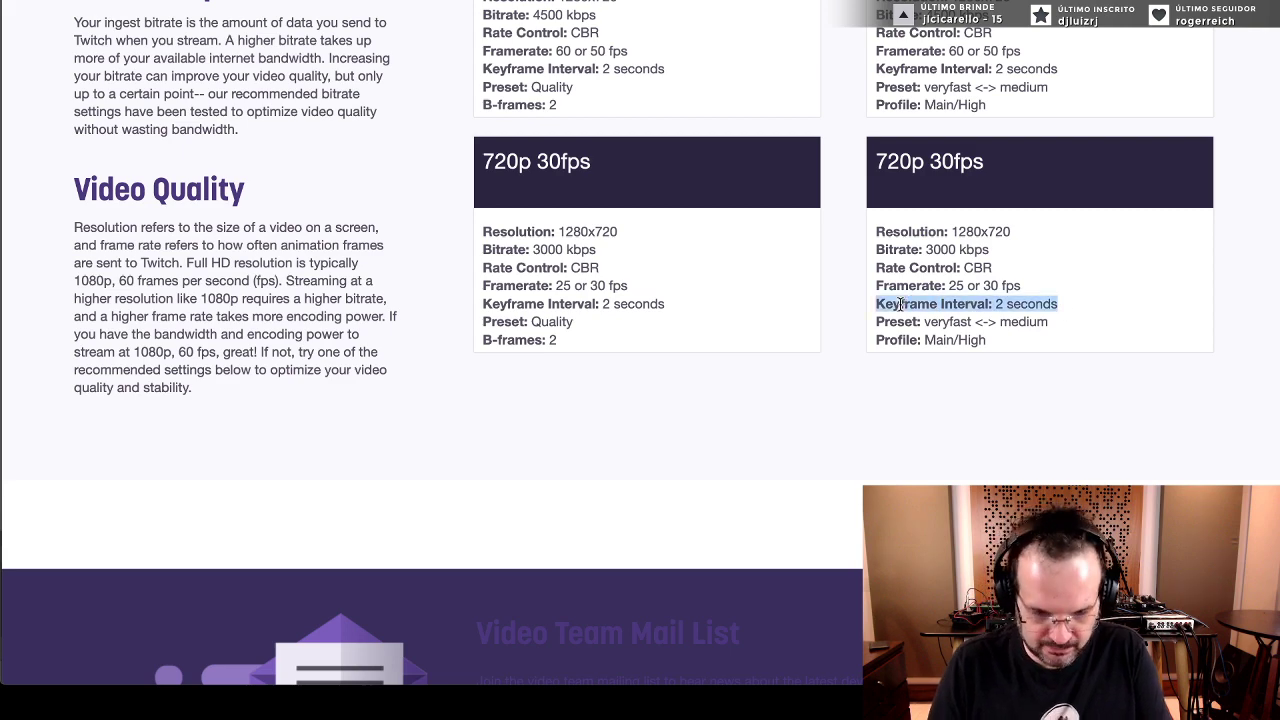
- Switch to OBS and try a keyframe interval of 0 for the x264 encoder
{"action": "key", "text": "super+Tab"}
{"action": "left_click", "coordinate": [764, 281]}
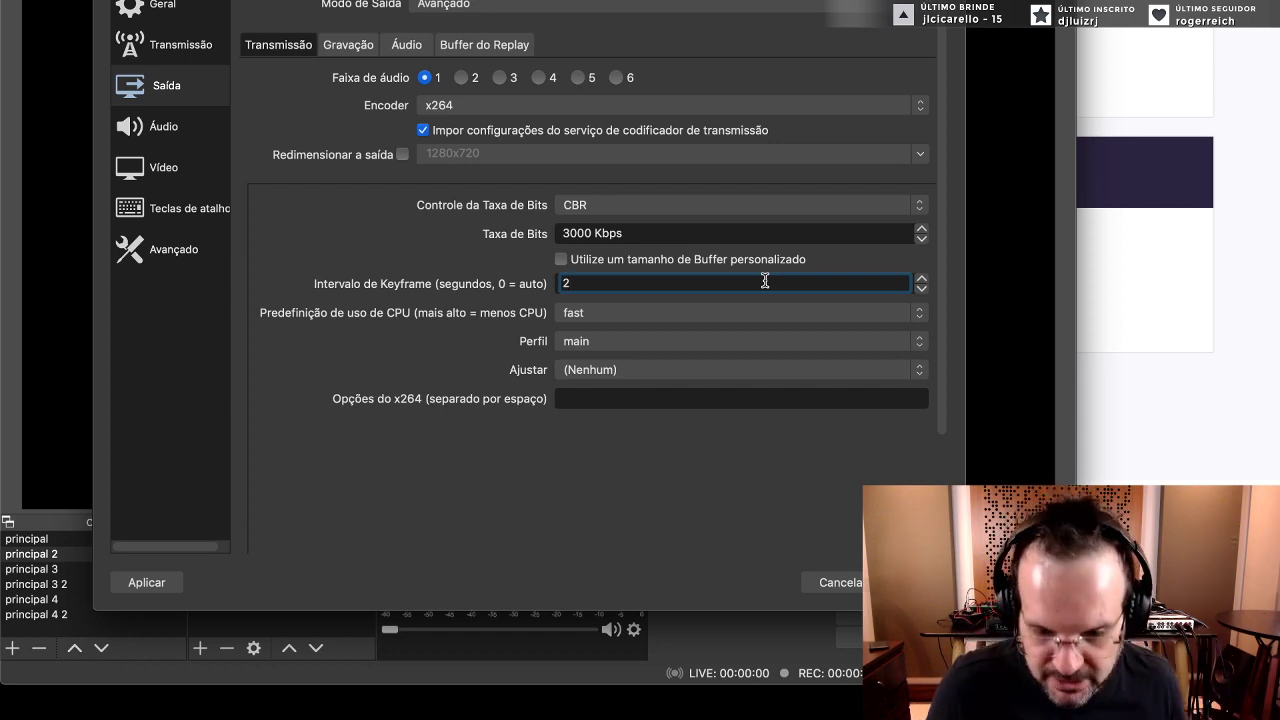
{"action": "key", "text": "BackSpace"}
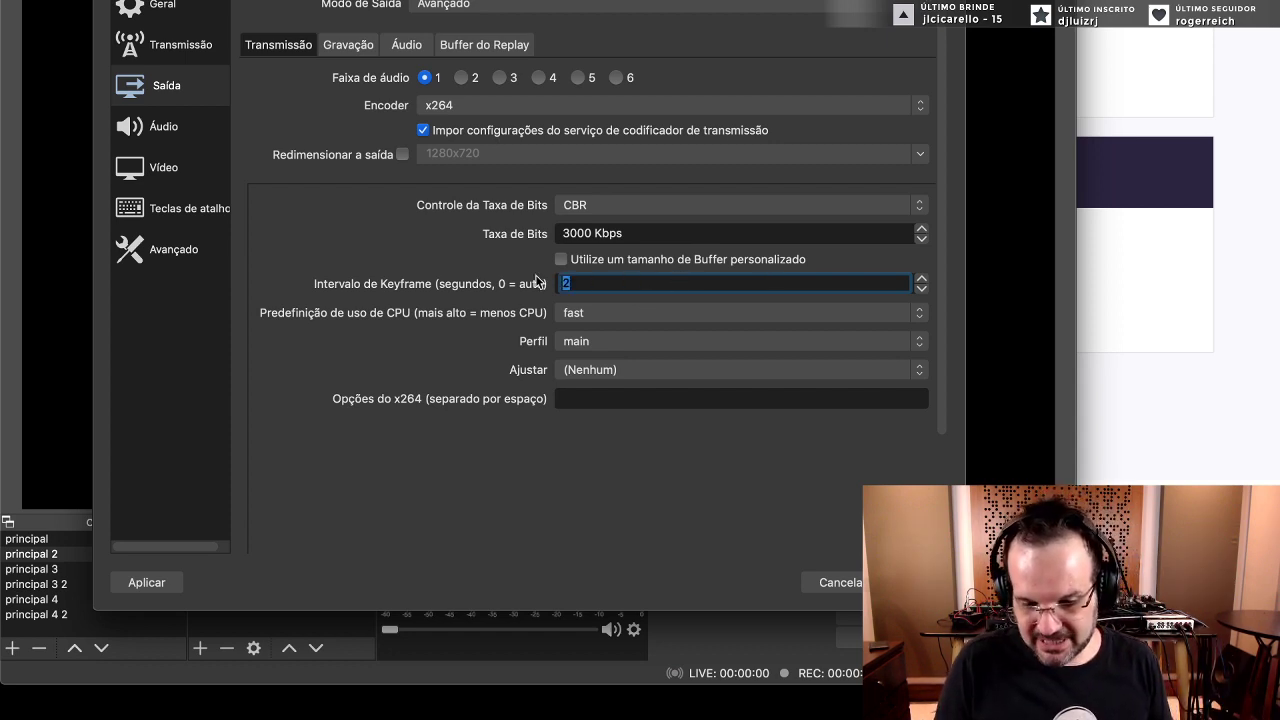
{"action": "type", "text": "0"}
{"action": "left_click", "coordinate": [415, 247]}
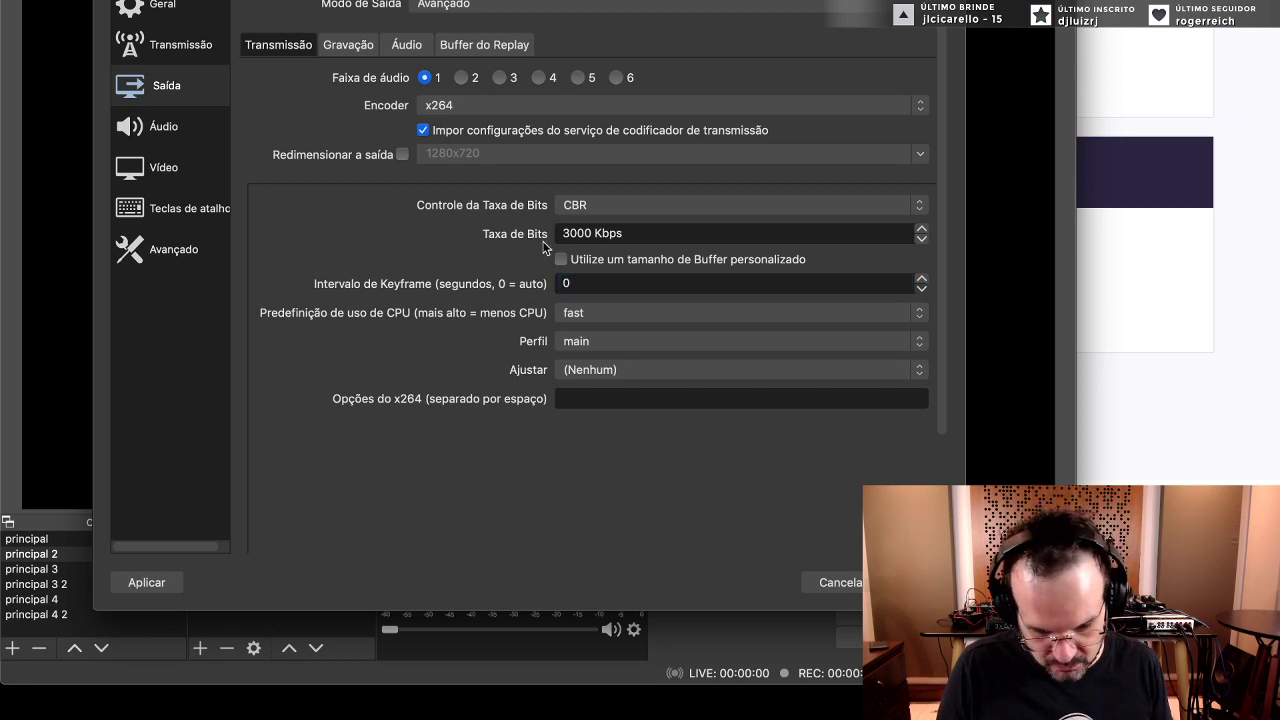
- Set the x264 encoder's keyframe interval to 2 seconds
{"action": "left_click", "coordinate": [567, 284]}
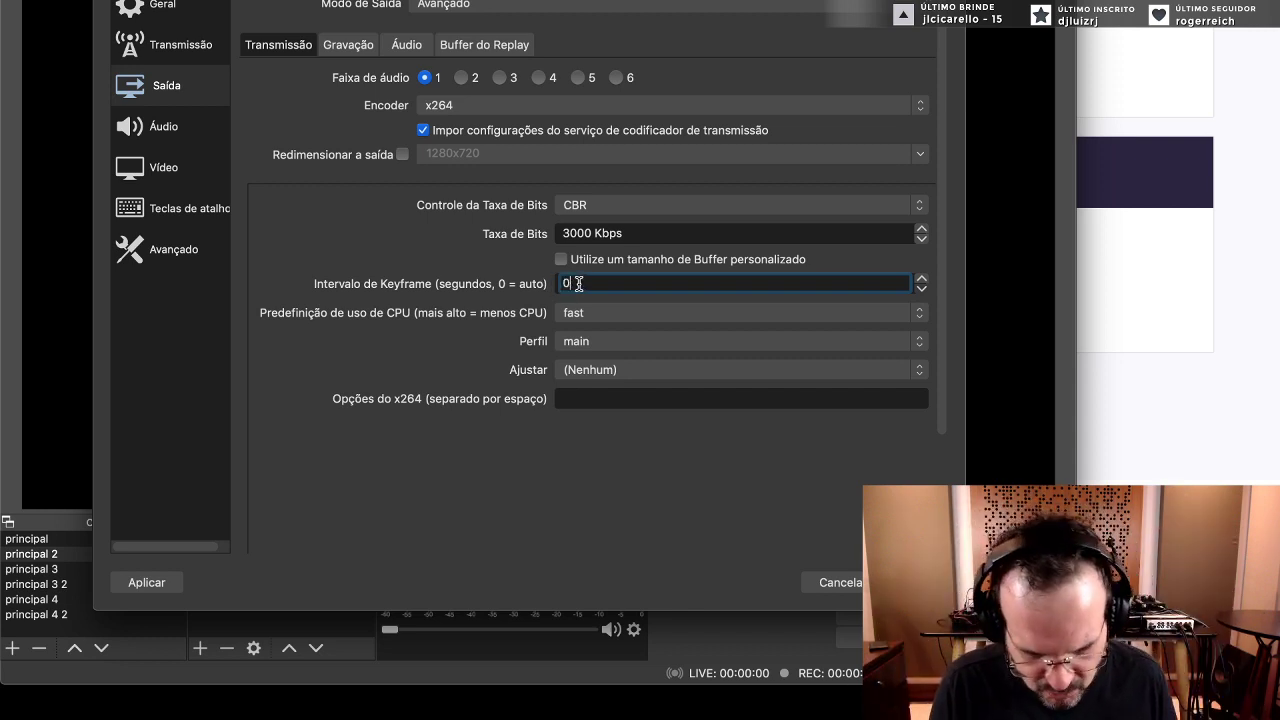
{"action": "type", "text": "2"}
{"action": "left_click", "coordinate": [427, 464]}
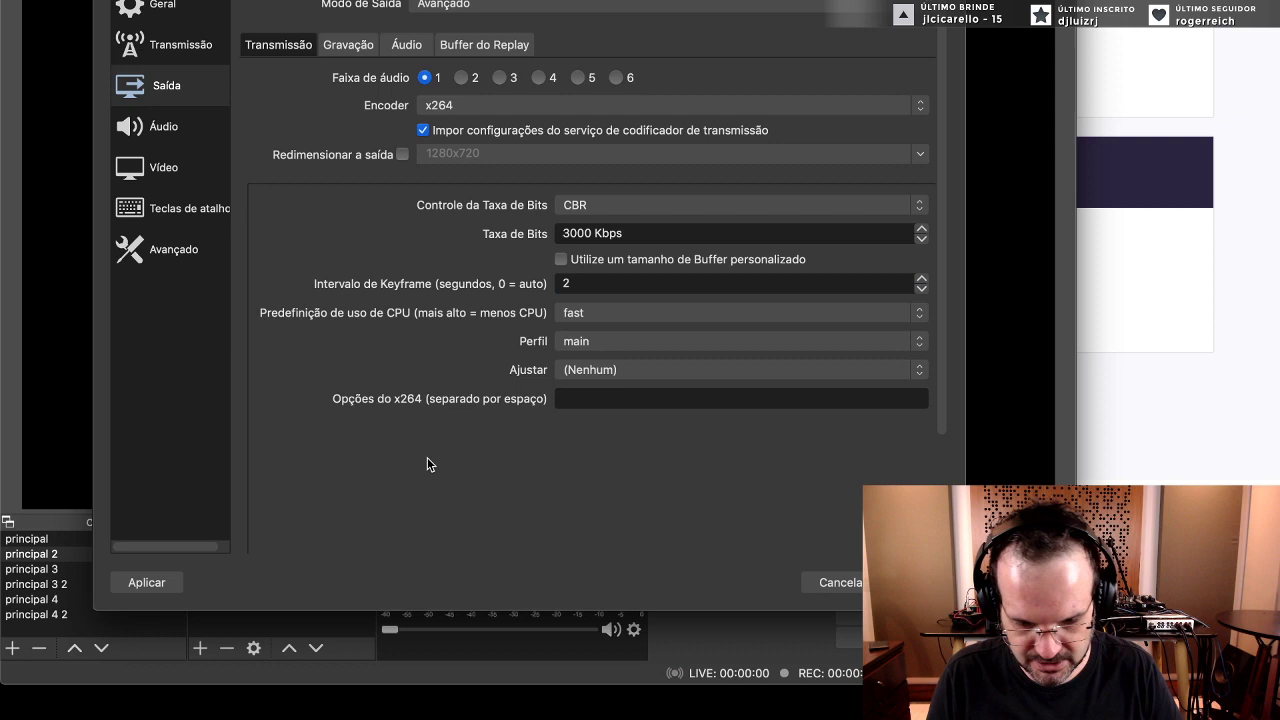
- Go back to Twitch's guidelines and examine the preset range recommended in the x264 specs for 720p 30fps
{"action": "left_click", "coordinate": [1181, 365]}
{"action": "left_click", "coordinate": [1007, 290]}
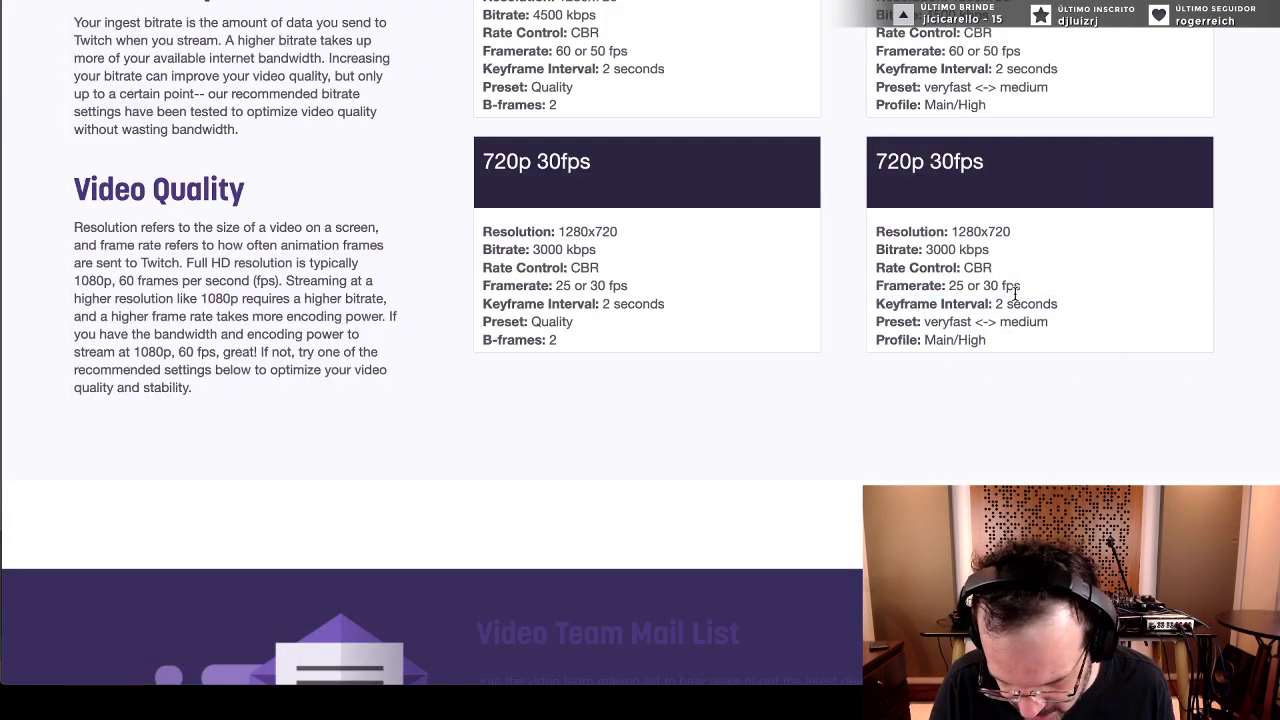
{"action": "left_click_drag", "start_coordinate": [878, 303], "coordinate": [878, 228]}
{"action": "triple_click", "coordinate": [964, 302]}
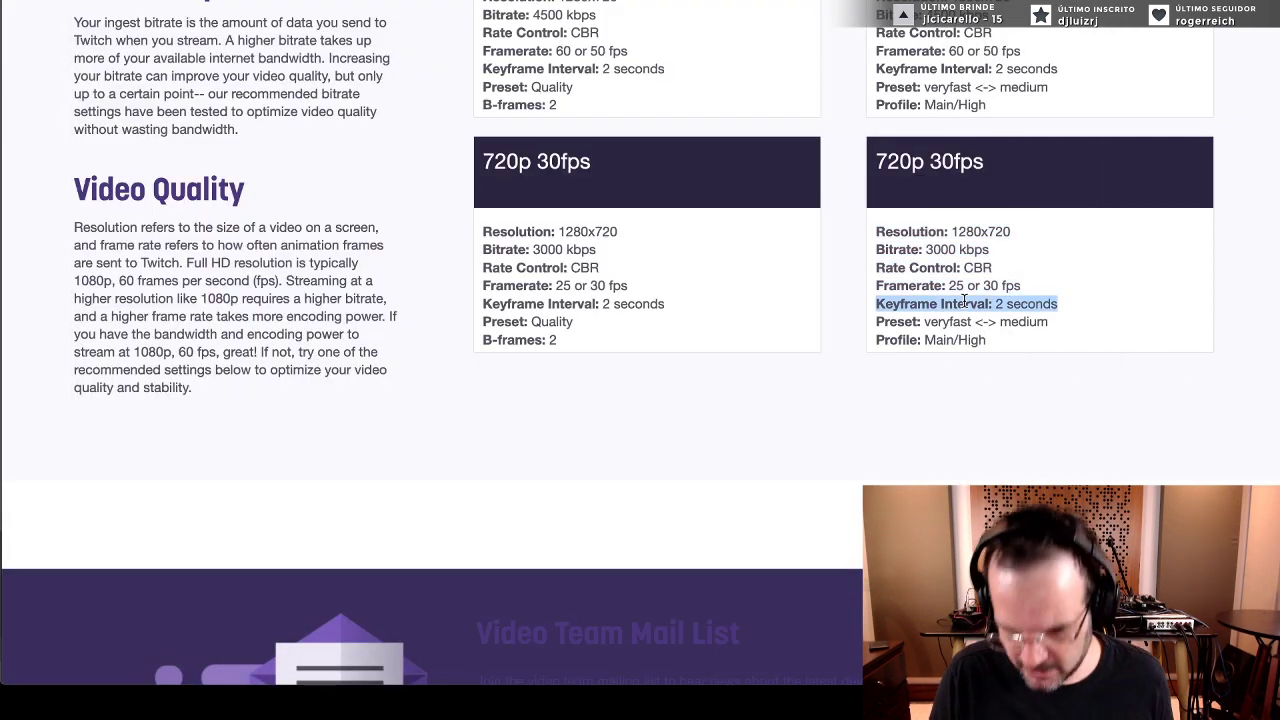
{"action": "triple_click", "coordinate": [1004, 322]}
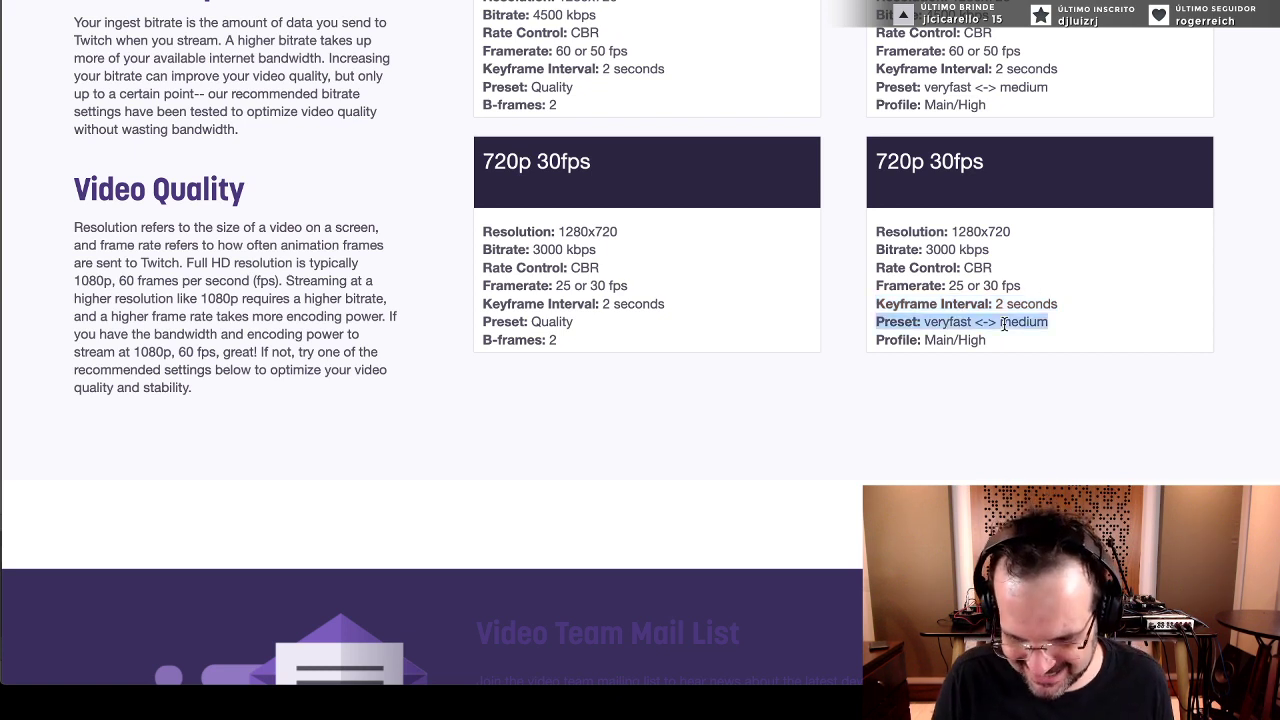
{"action": "left_click_drag", "start_coordinate": [1060, 326], "coordinate": [871, 323]}
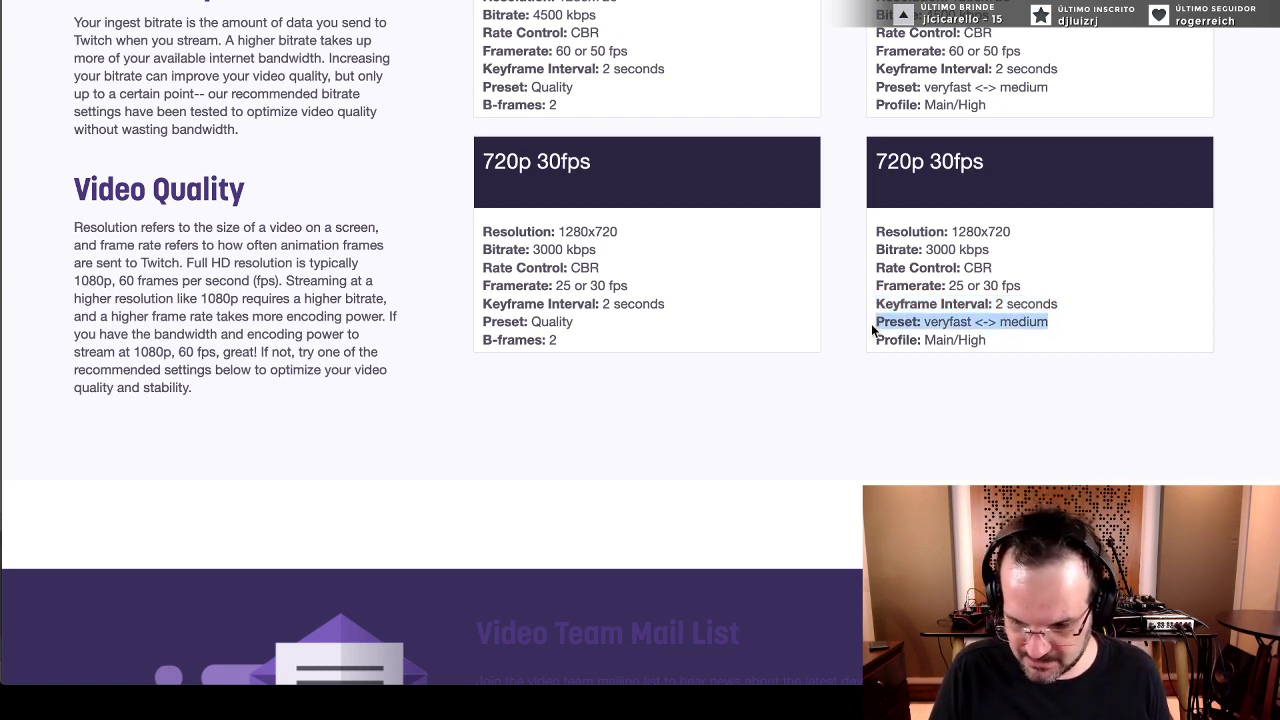
{"action": "left_click", "coordinate": [922, 322]}
{"action": "left_click_drag", "start_coordinate": [1050, 322], "coordinate": [882, 320]}
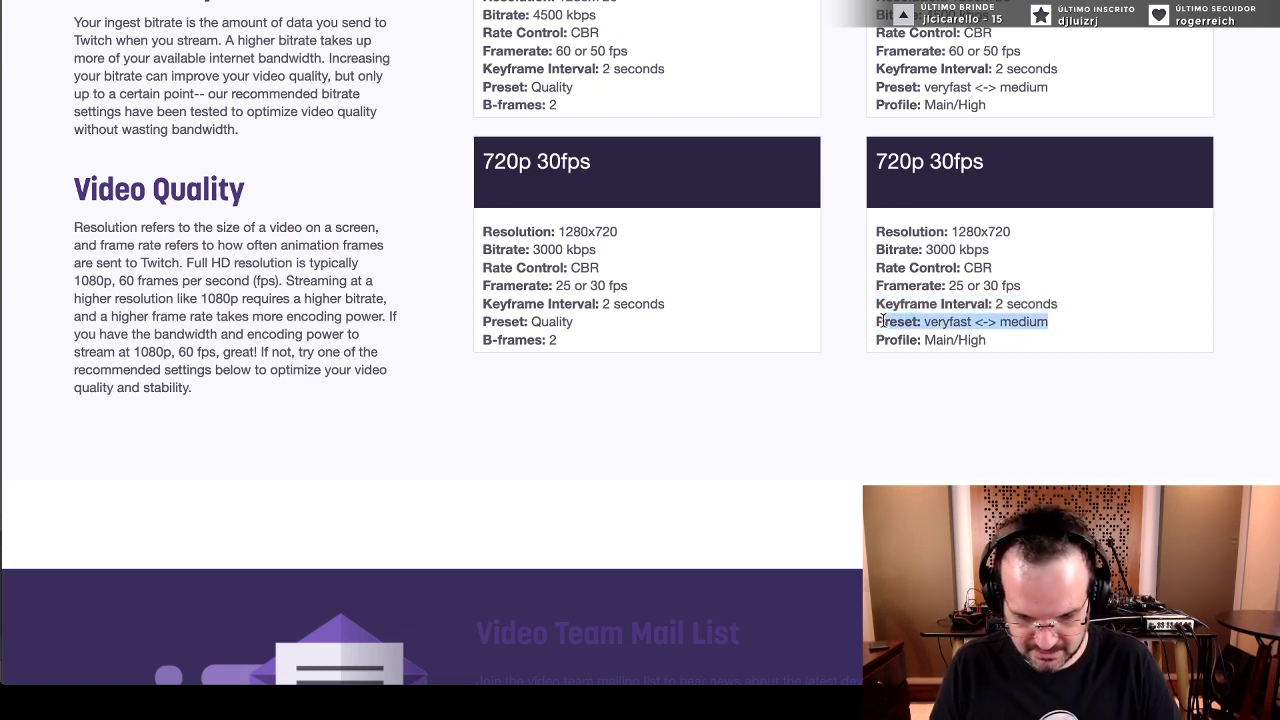
- Switch to OBS and review the available x264 CPU usage presets against the range recommended by Twitch
{"action": "key", "text": "super+Tab"}
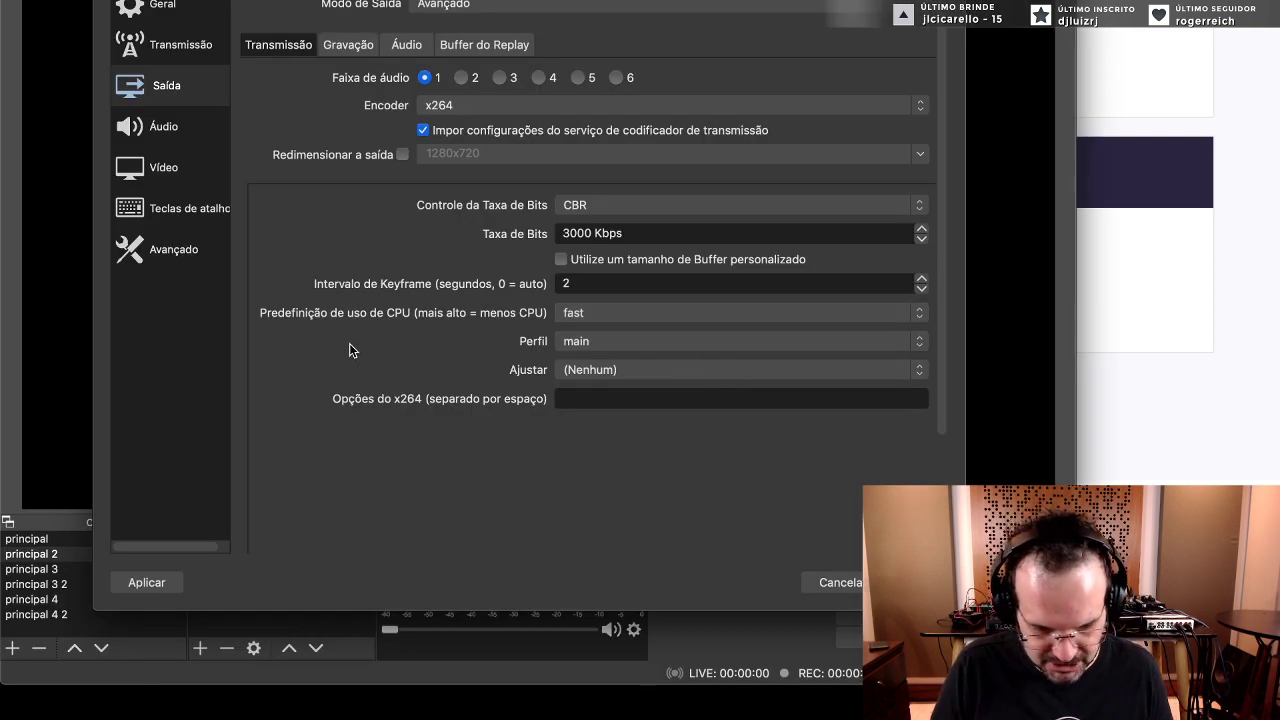
{"action": "left_click", "coordinate": [565, 313]}
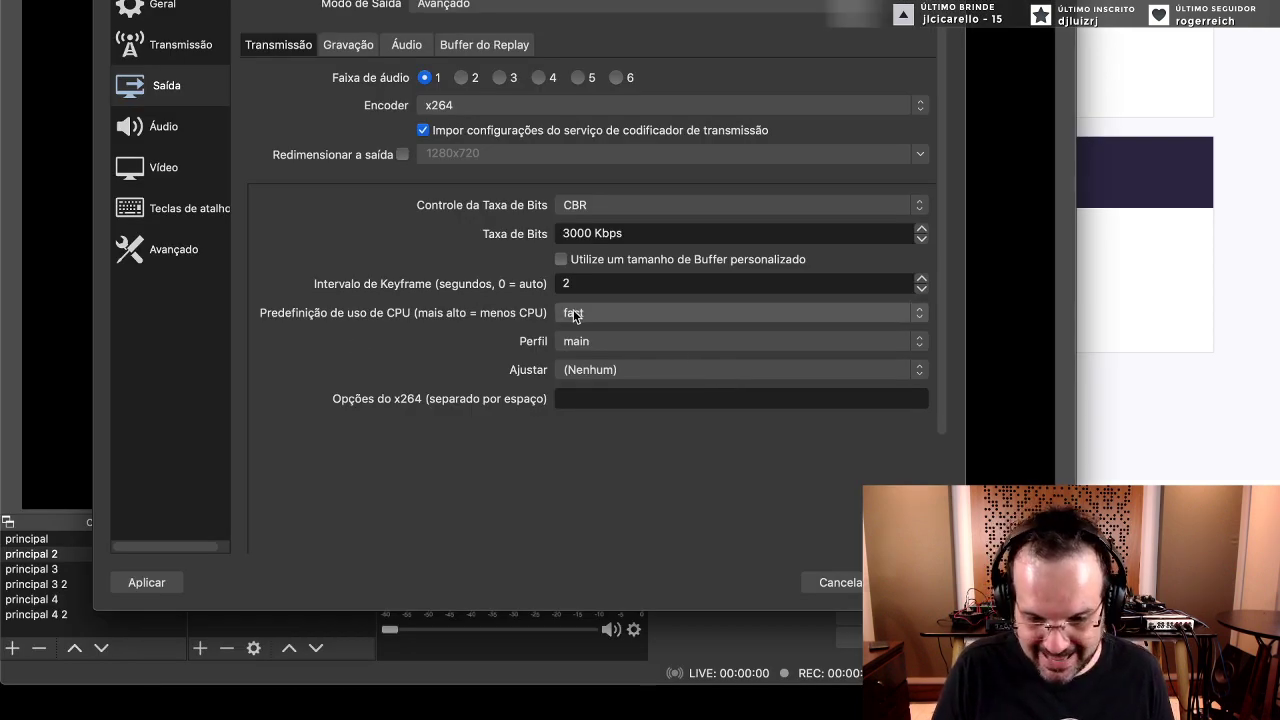
{"action": "left_click", "coordinate": [436, 316]}
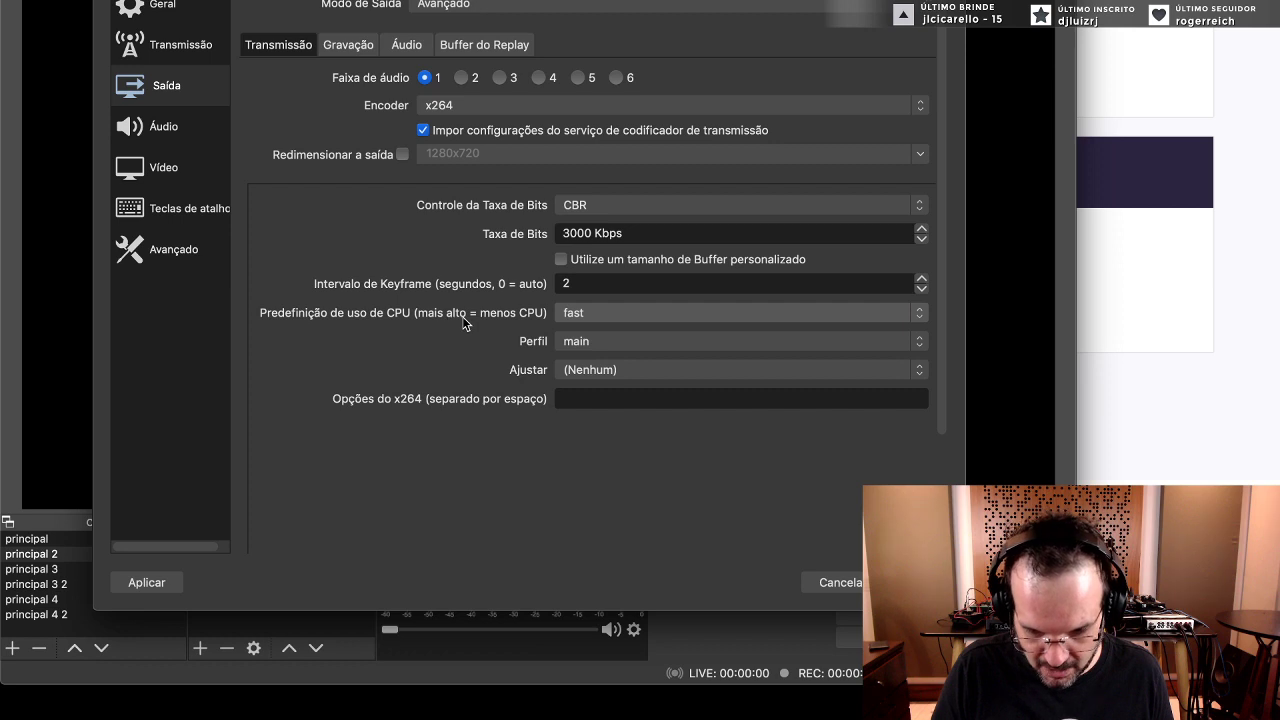
{"action": "left_click", "coordinate": [588, 313]}
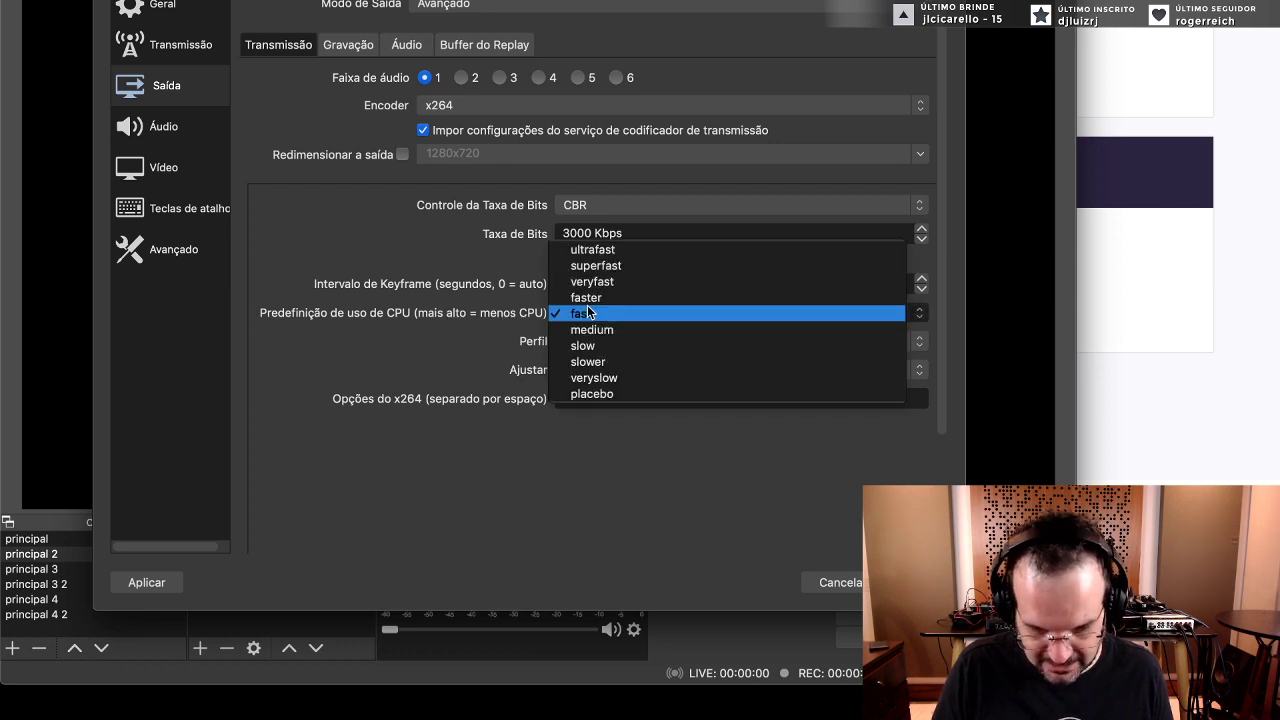
{"action": "key", "text": "Up"}
{"action": "left_click", "coordinate": [484, 316]}
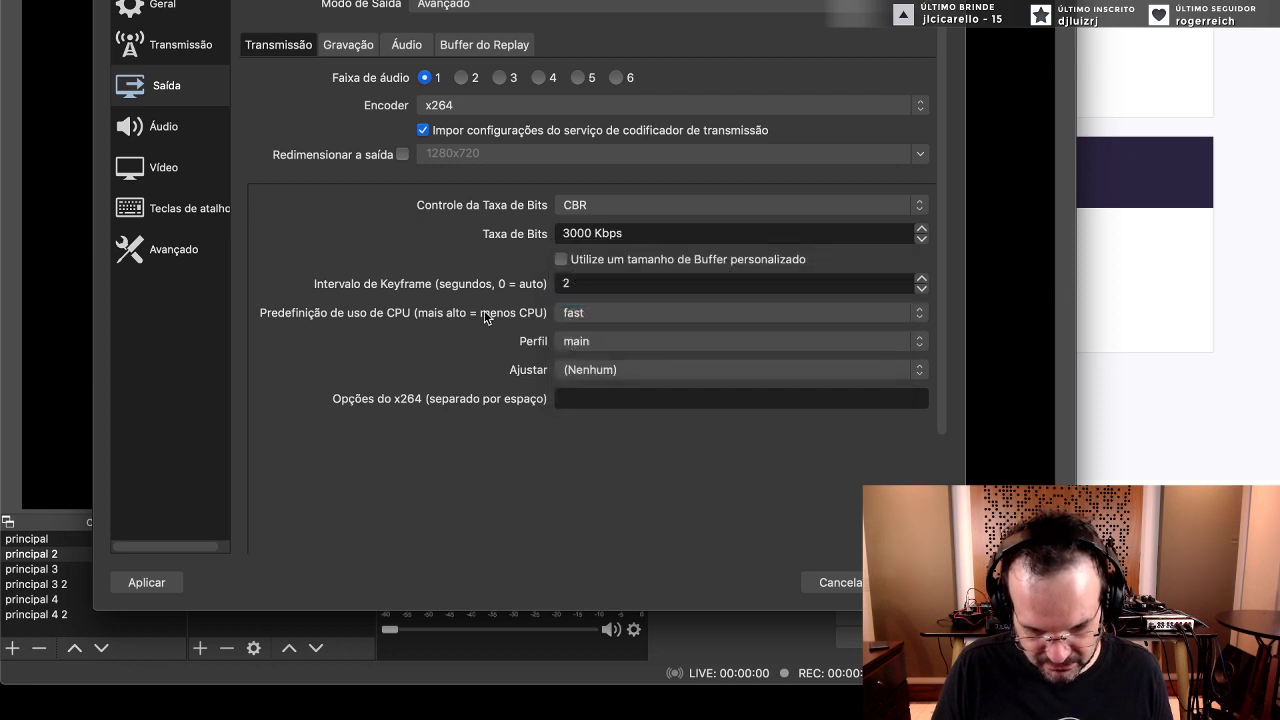
{"action": "left_click", "coordinate": [578, 312]}
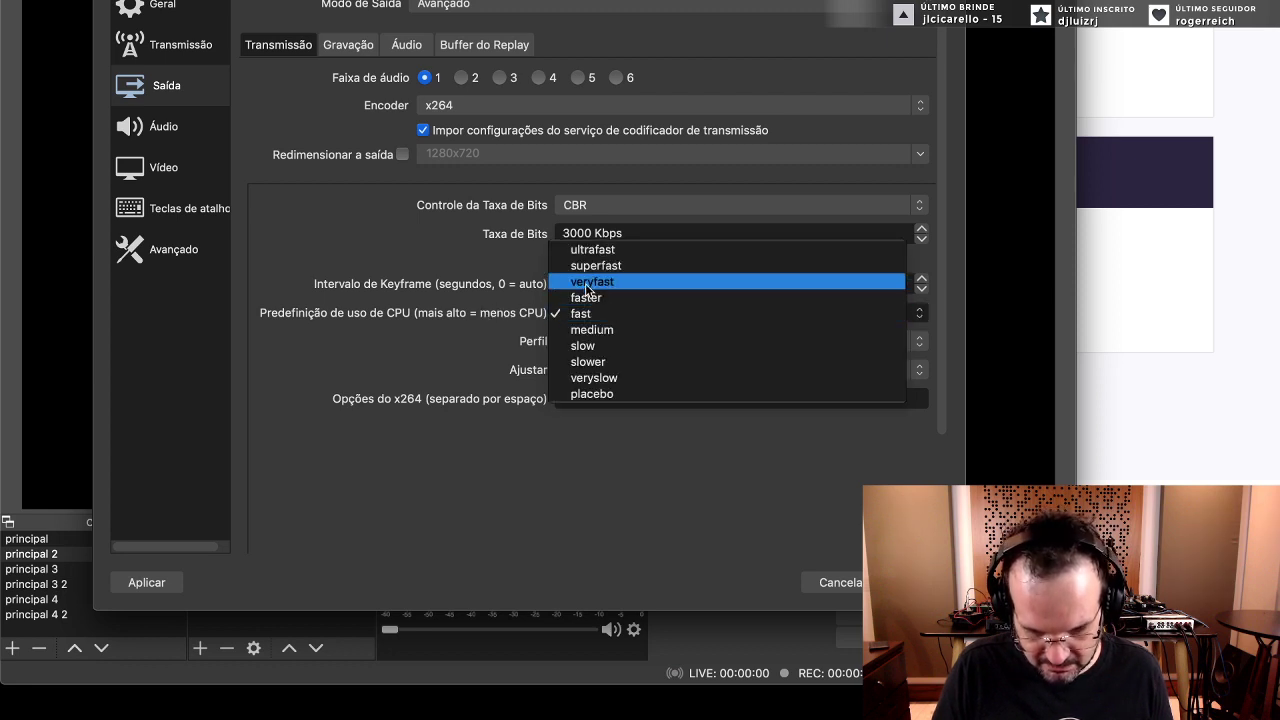
{"action": "left_click", "coordinate": [410, 314]}
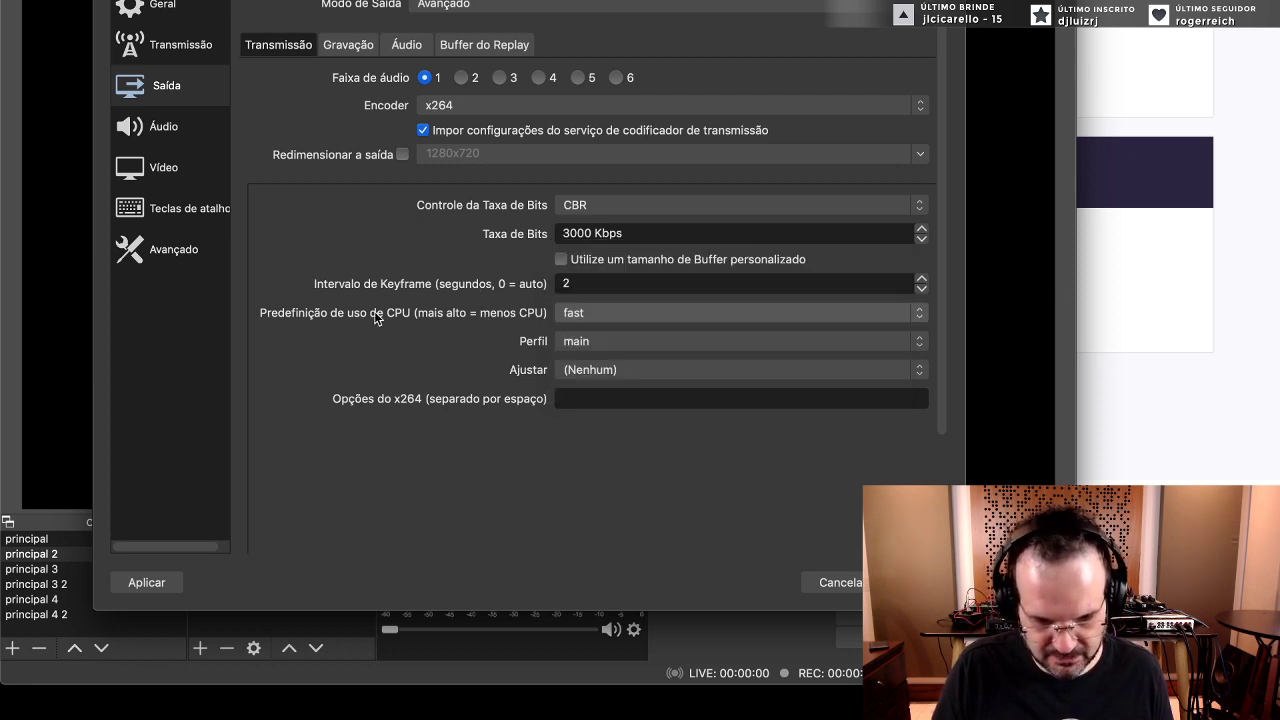
- Try the ultrafast and placebo CPU usage presets for the x264 encoder
{"action": "left_click", "coordinate": [566, 316]}
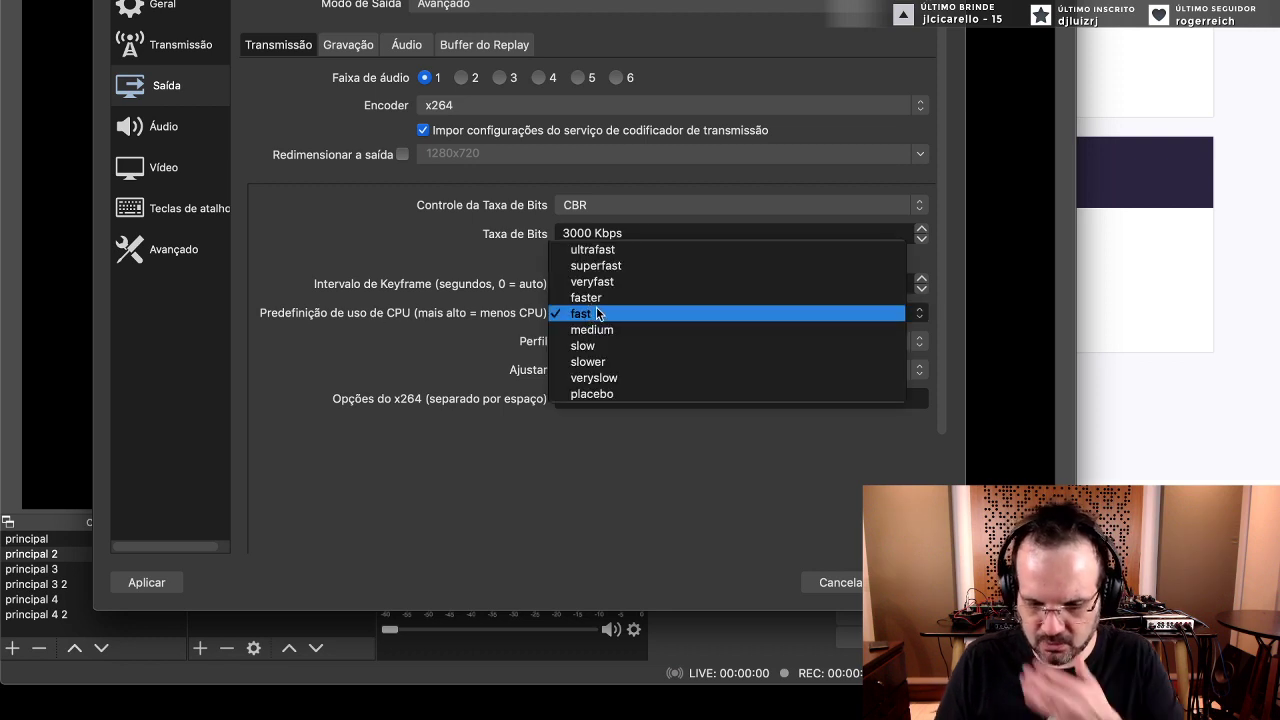
{"action": "left_click", "coordinate": [594, 250]}
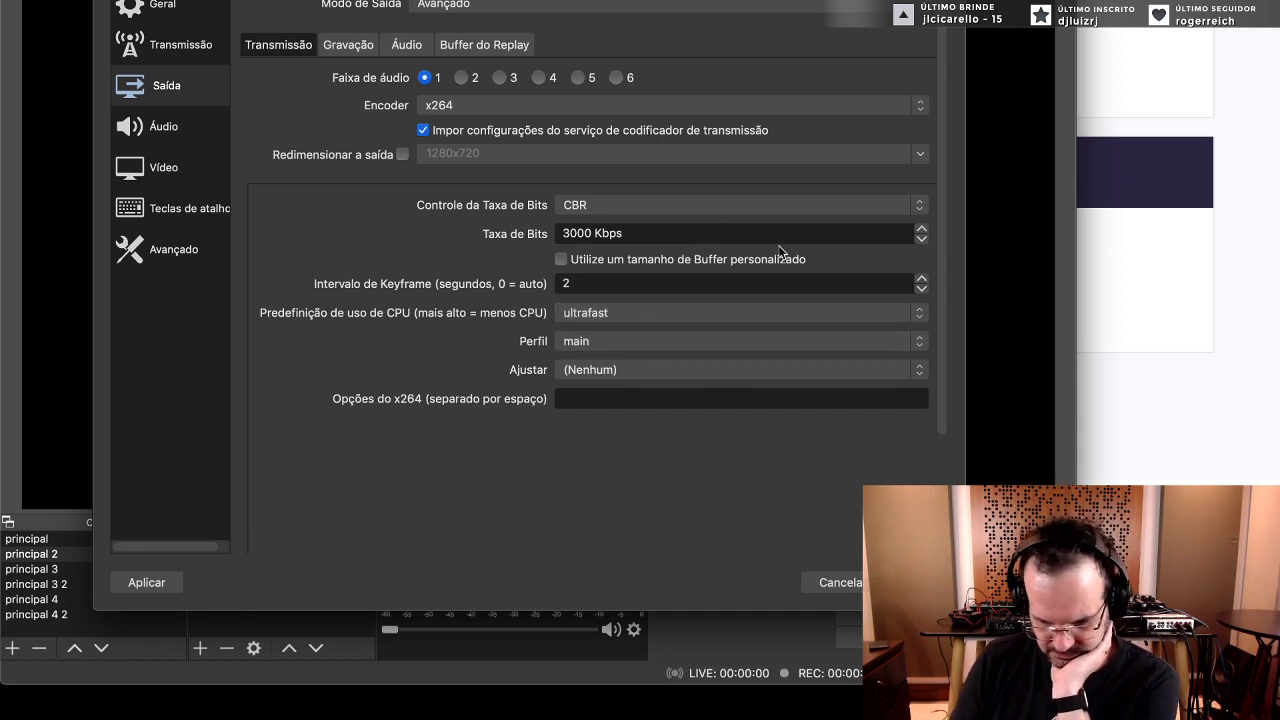
{"action": "left_click_drag", "start_coordinate": [480, 5], "coordinate": [486, 0]}
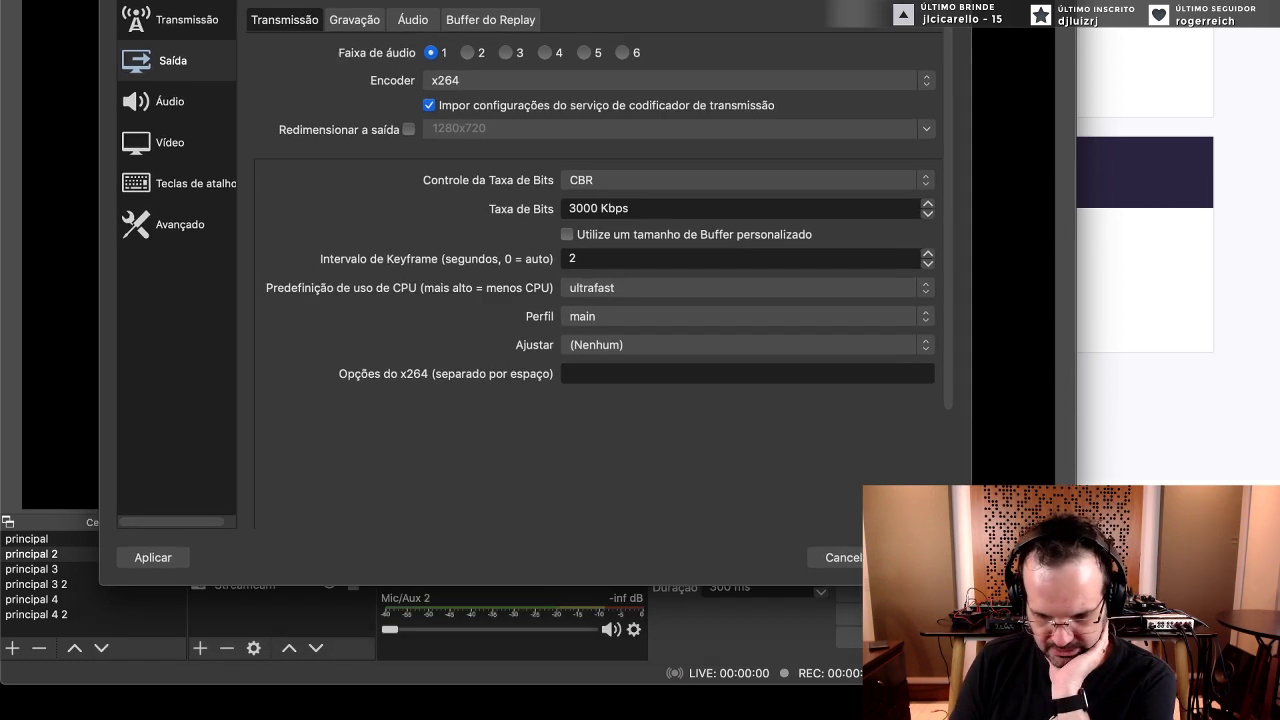
{"action": "left_click", "coordinate": [592, 288]}
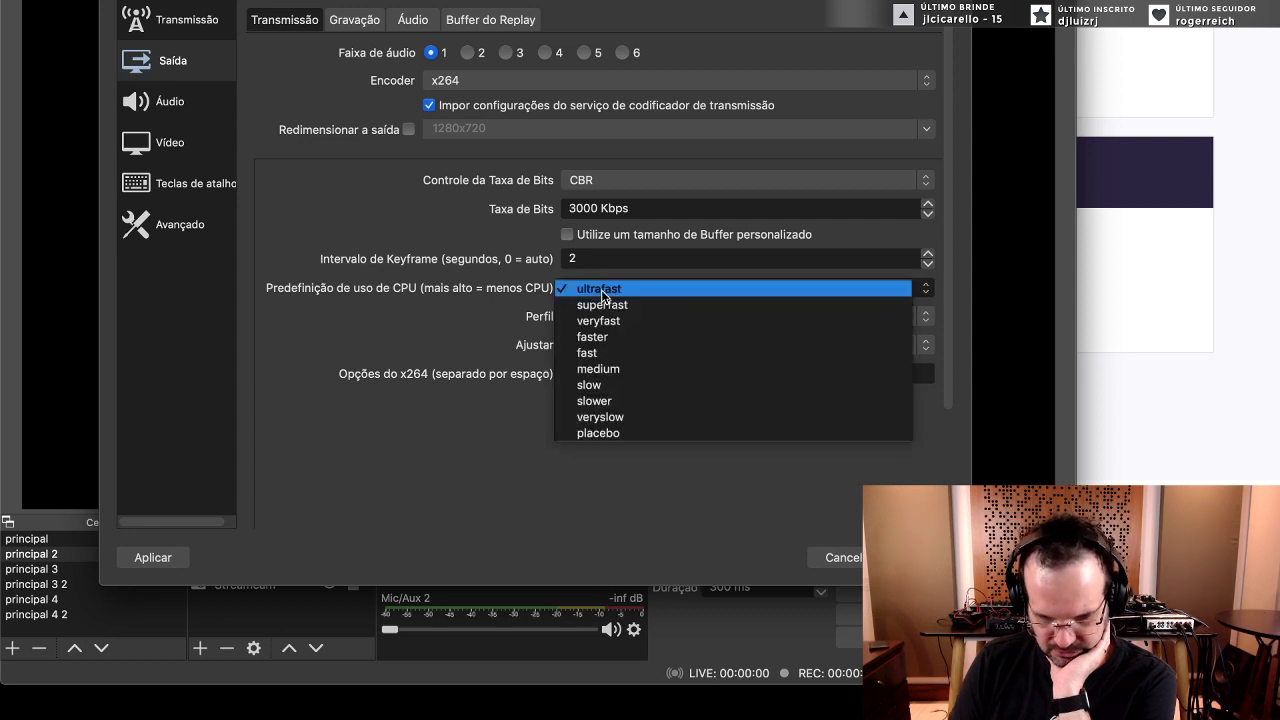
{"action": "left_click", "coordinate": [611, 432]}
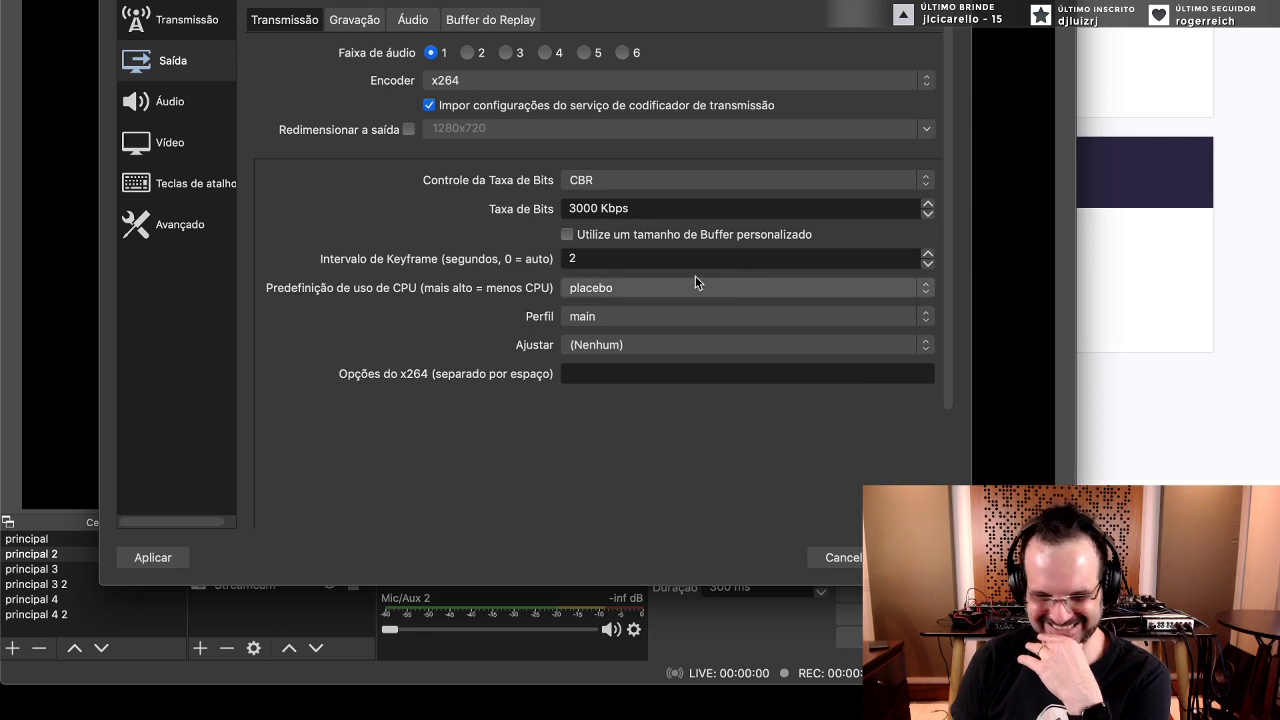
- Set the x264 CPU usage preset to fast and review the other presets around it
{"action": "left_click", "coordinate": [577, 299]}
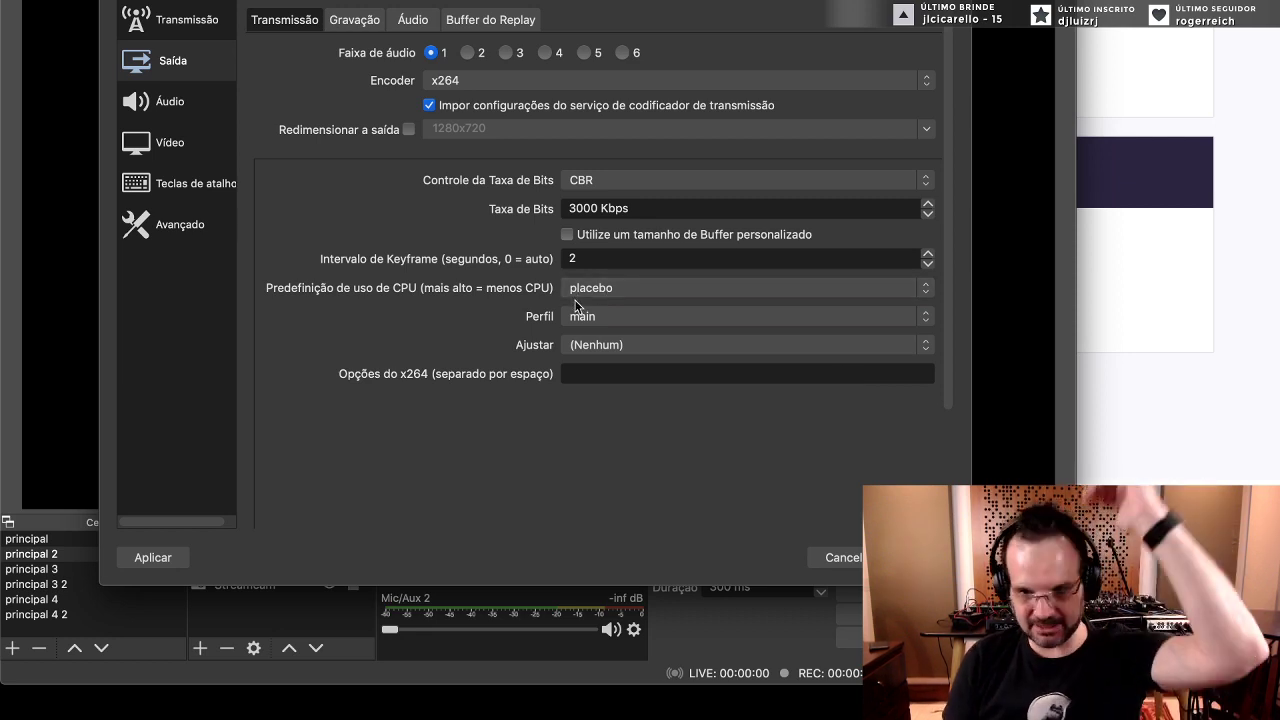
{"action": "left_click", "coordinate": [577, 293]}
{"action": "left_click", "coordinate": [578, 292]}
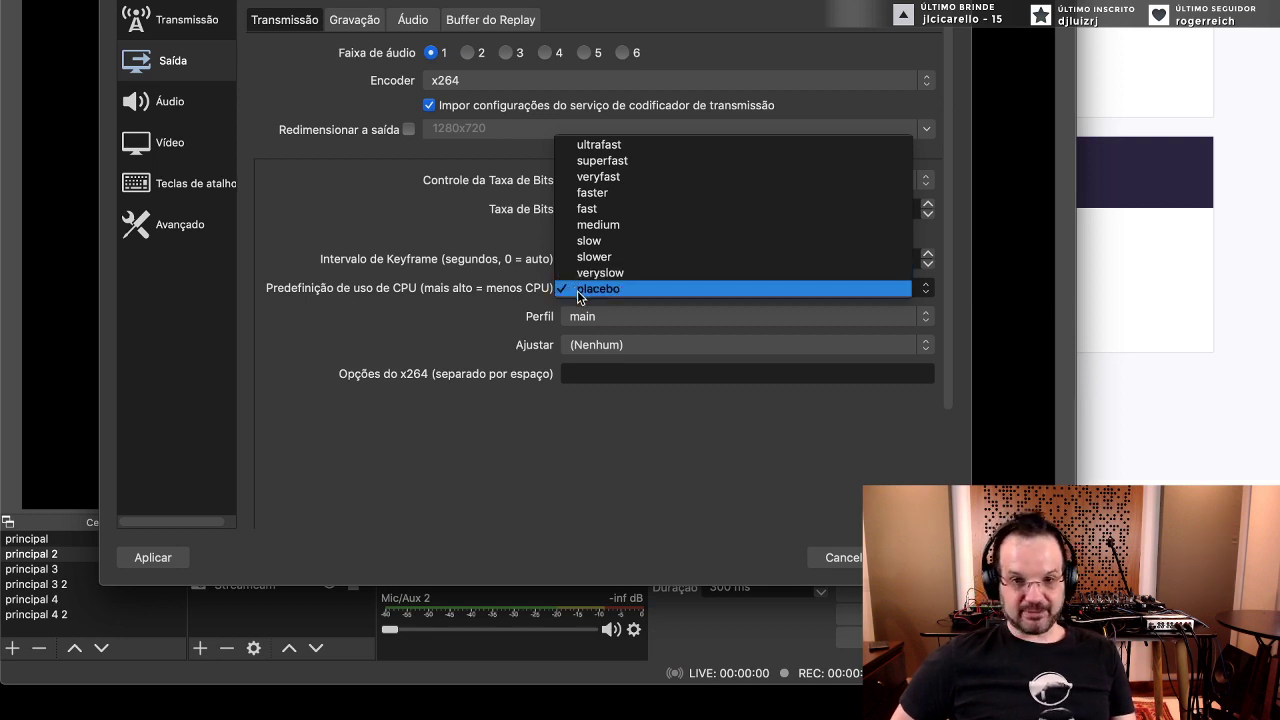
{"action": "left_click", "coordinate": [607, 215]}
{"action": "left_click", "coordinate": [586, 290]}
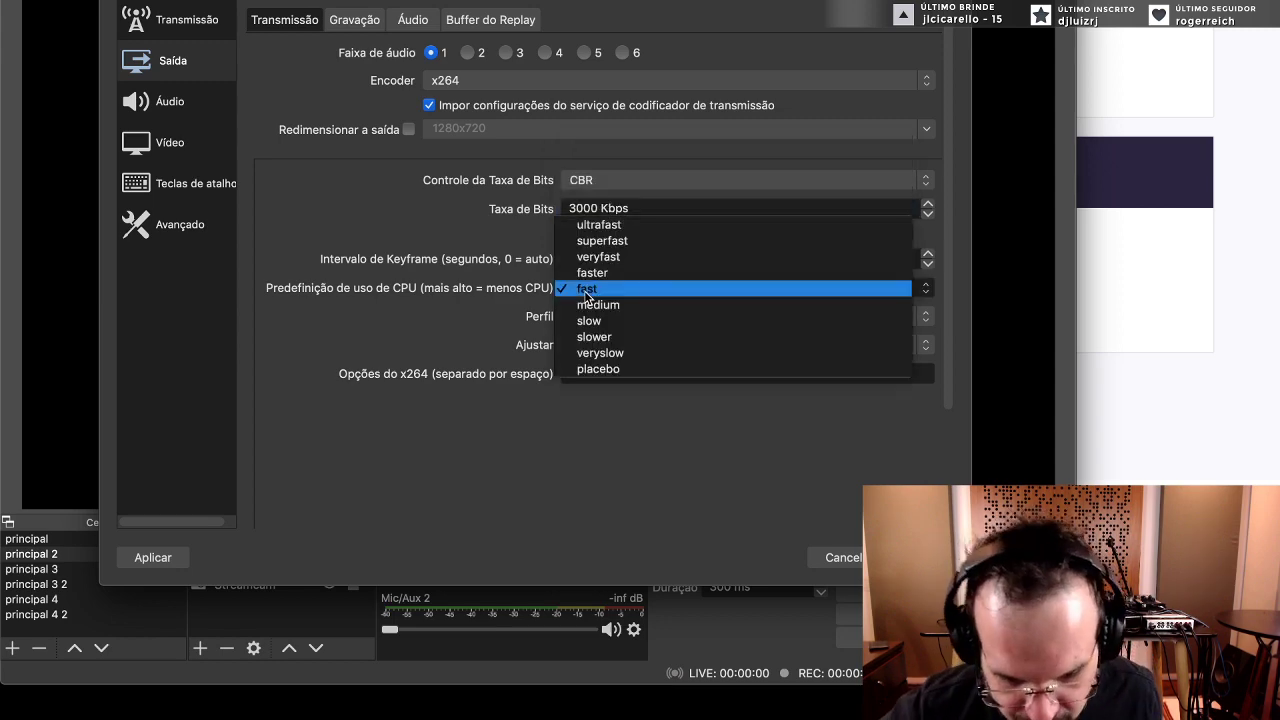
{"action": "left_click", "coordinate": [470, 294]}
- Check the x264 preset range in Twitch's 720p 30fps guidelines, and set the CPU usage preset to veryfast in OBS
{"action": "left_click", "coordinate": [1136, 391]}
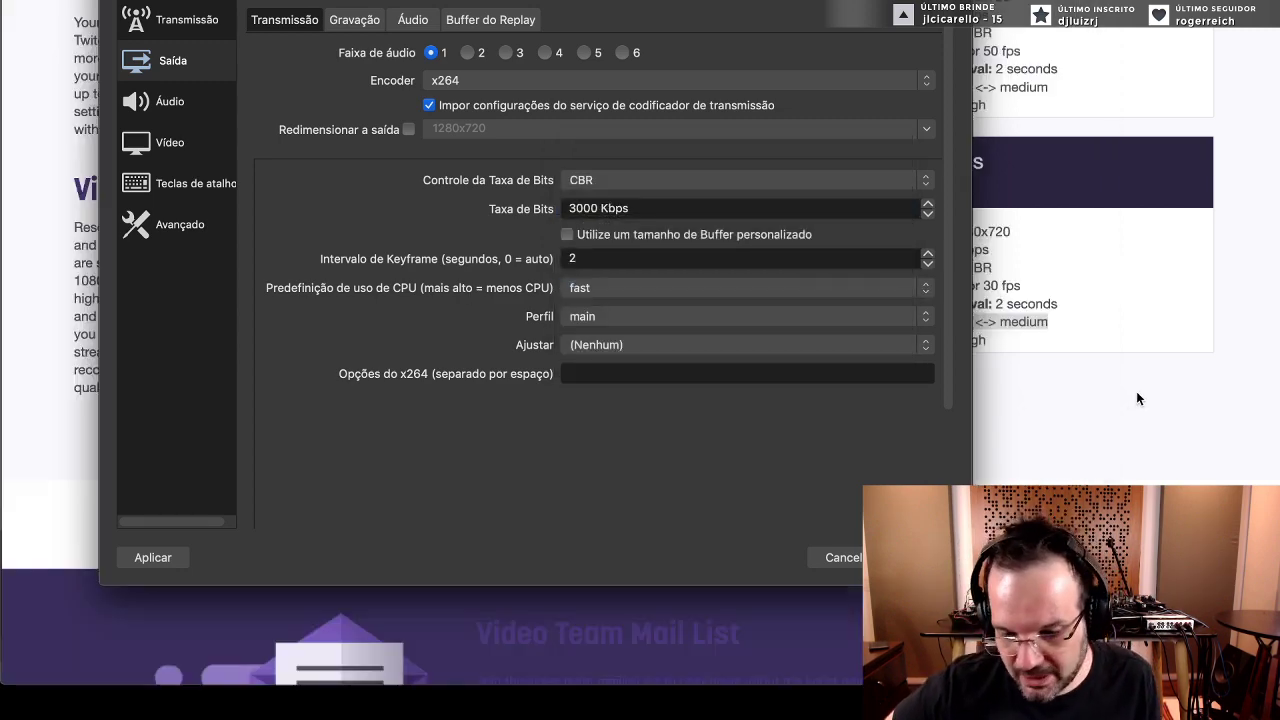
{"action": "left_click", "coordinate": [941, 324]}
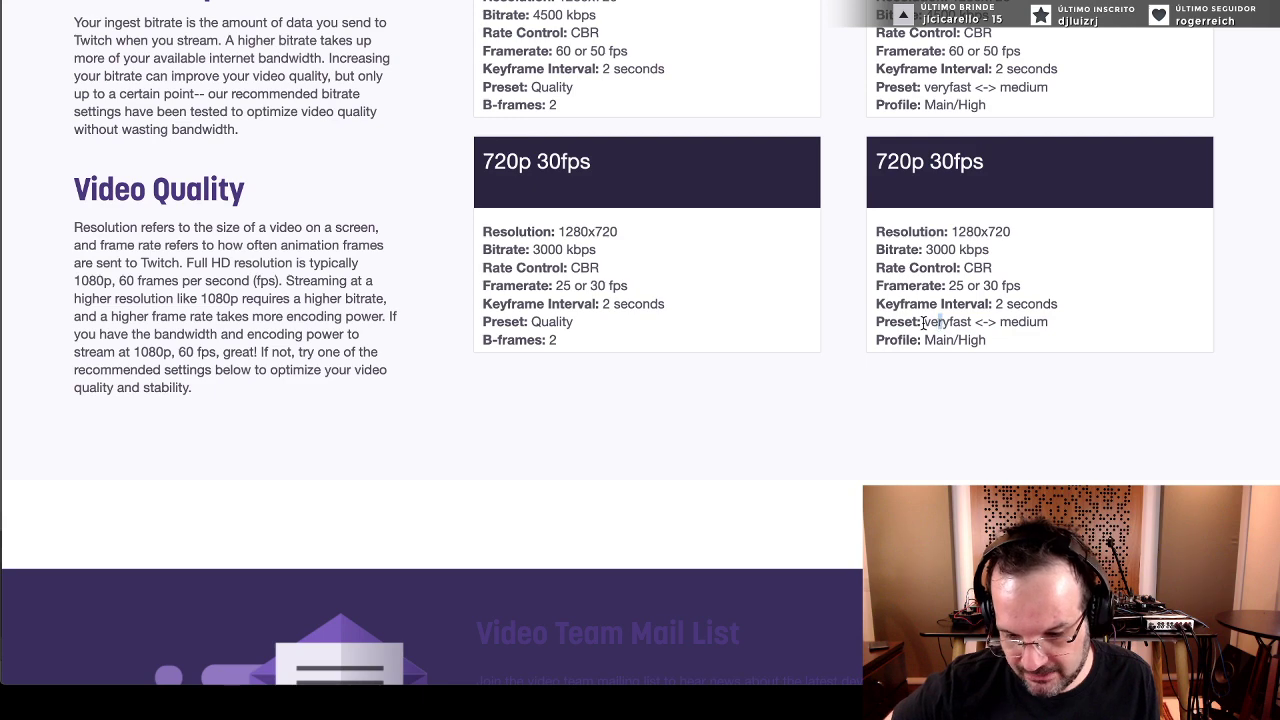
{"action": "left_click_drag", "start_coordinate": [922, 322], "coordinate": [1068, 322]}
{"action": "key", "text": "super+Tab"}
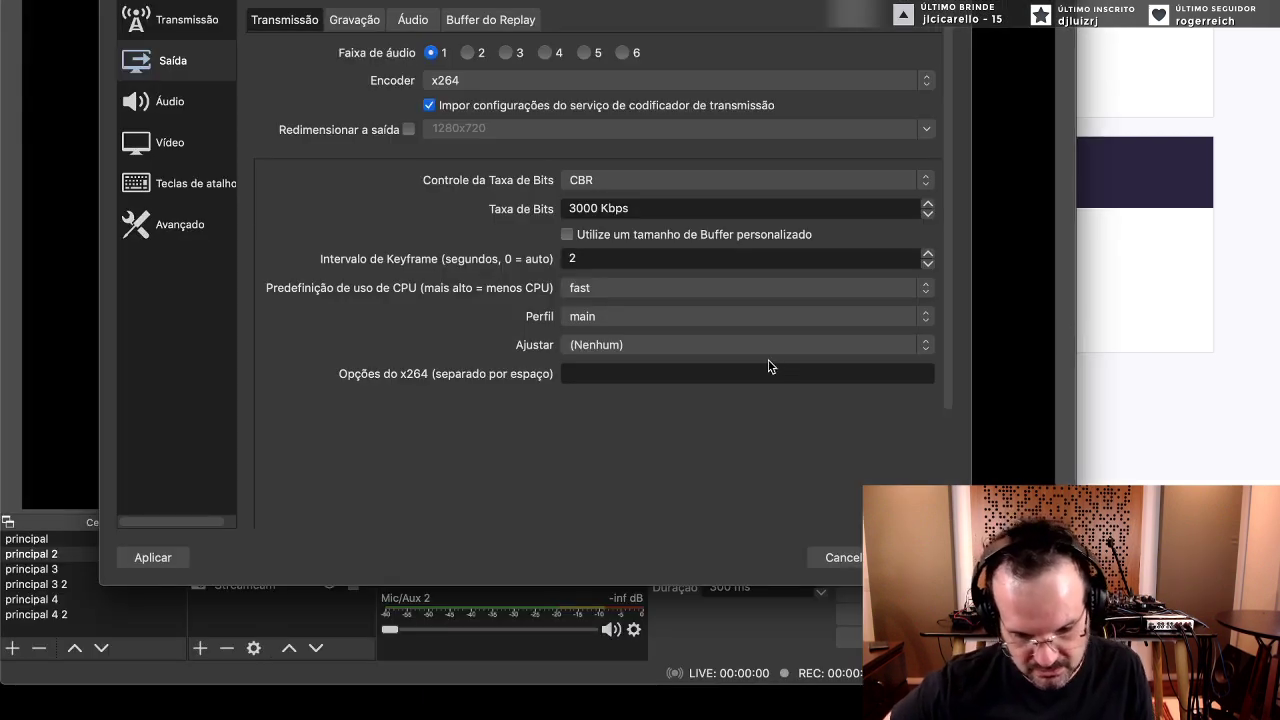
{"action": "left_click", "coordinate": [669, 288]}
{"action": "left_click", "coordinate": [649, 260]}
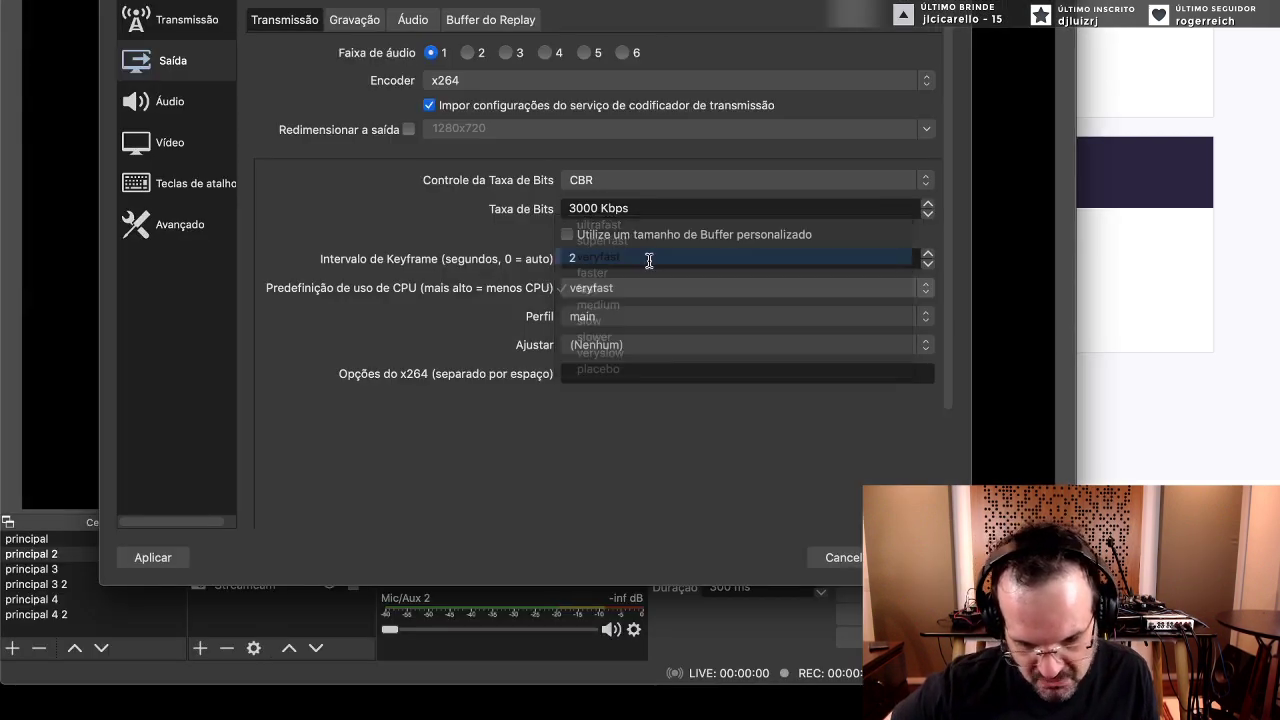
- Review the x264 CPU usage presets and compare them with the preset range in Twitch's 720p 30fps guidelines
{"action": "left_click", "coordinate": [593, 290]}
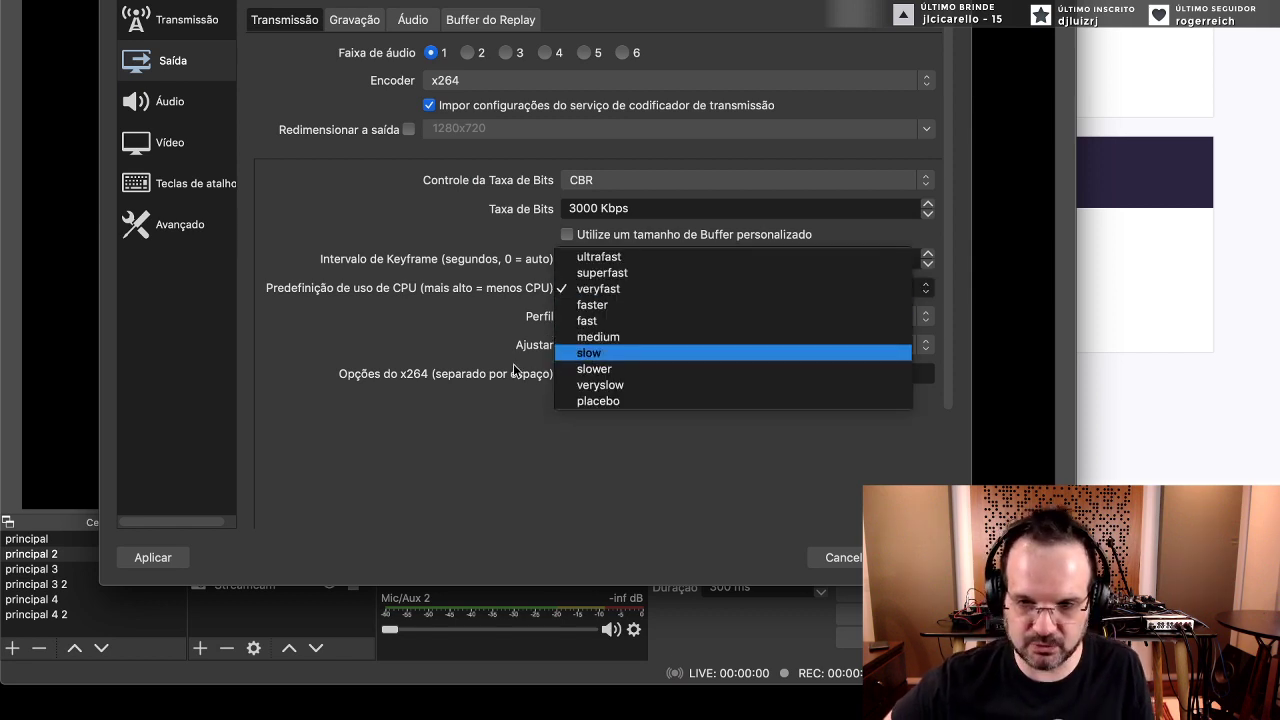
{"action": "left_click", "coordinate": [458, 361]}
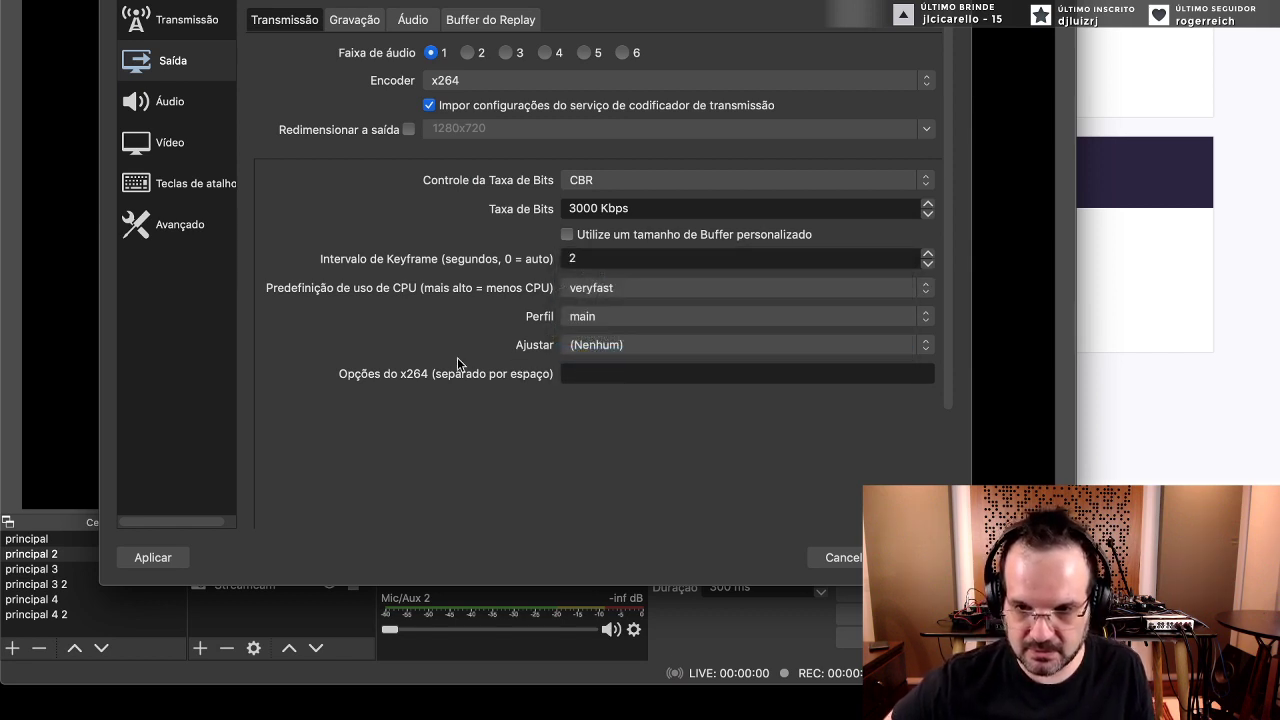
{"action": "left_click", "coordinate": [590, 288]}
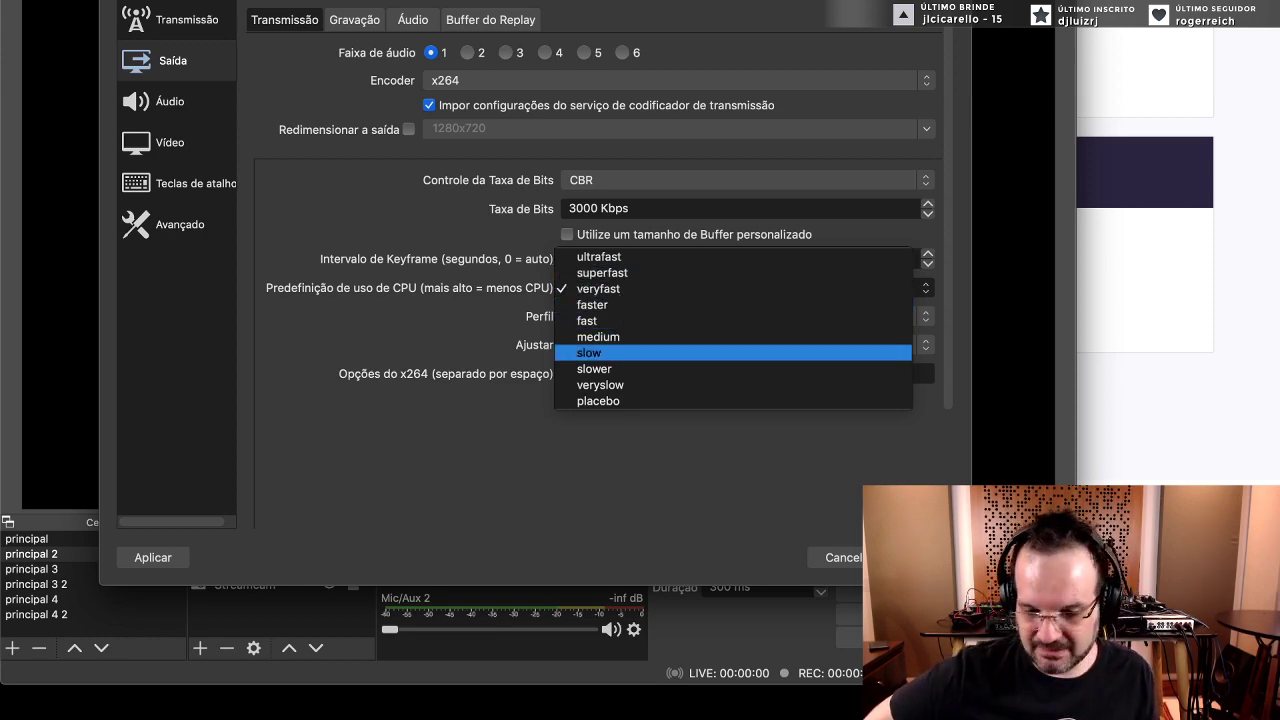
{"action": "key", "text": "super+Tab"}
{"action": "left_click", "coordinate": [1024, 290]}
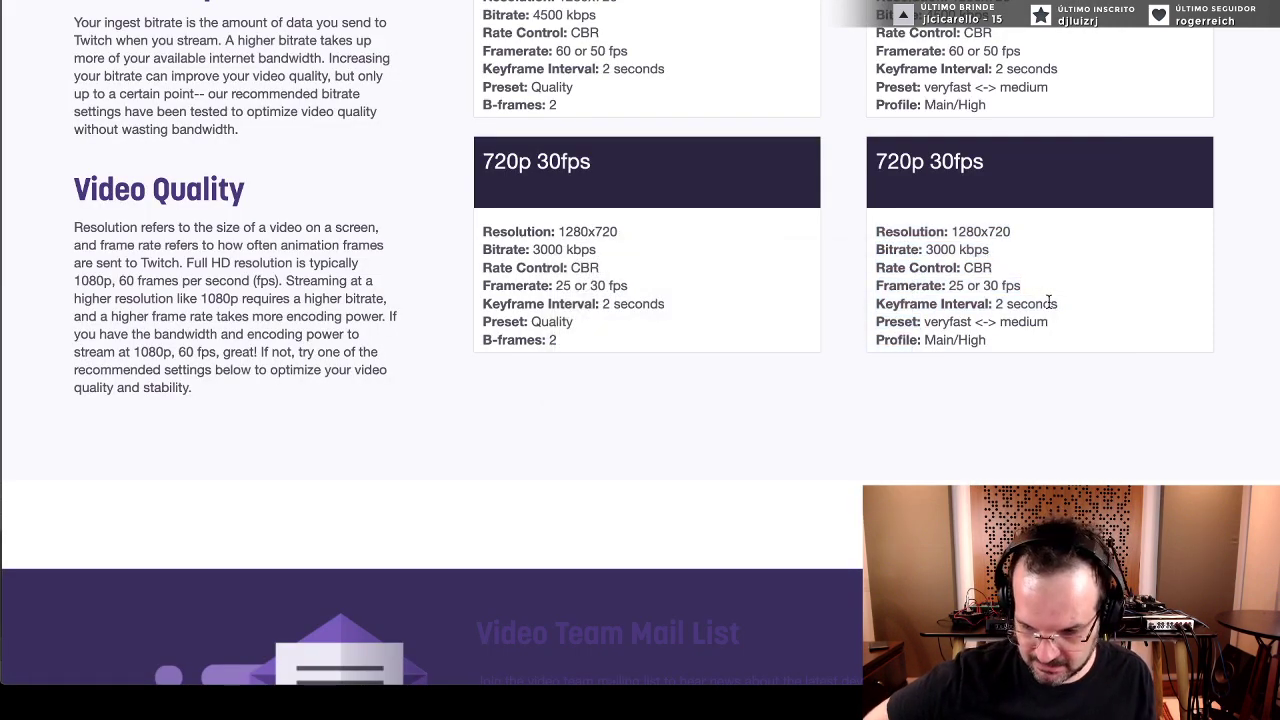
{"action": "left_click_drag", "start_coordinate": [1049, 321], "coordinate": [934, 321]}
- Switch to OBS and try the superfast and ultrafast CPU usage presets
{"action": "key", "text": "super+Tab"}
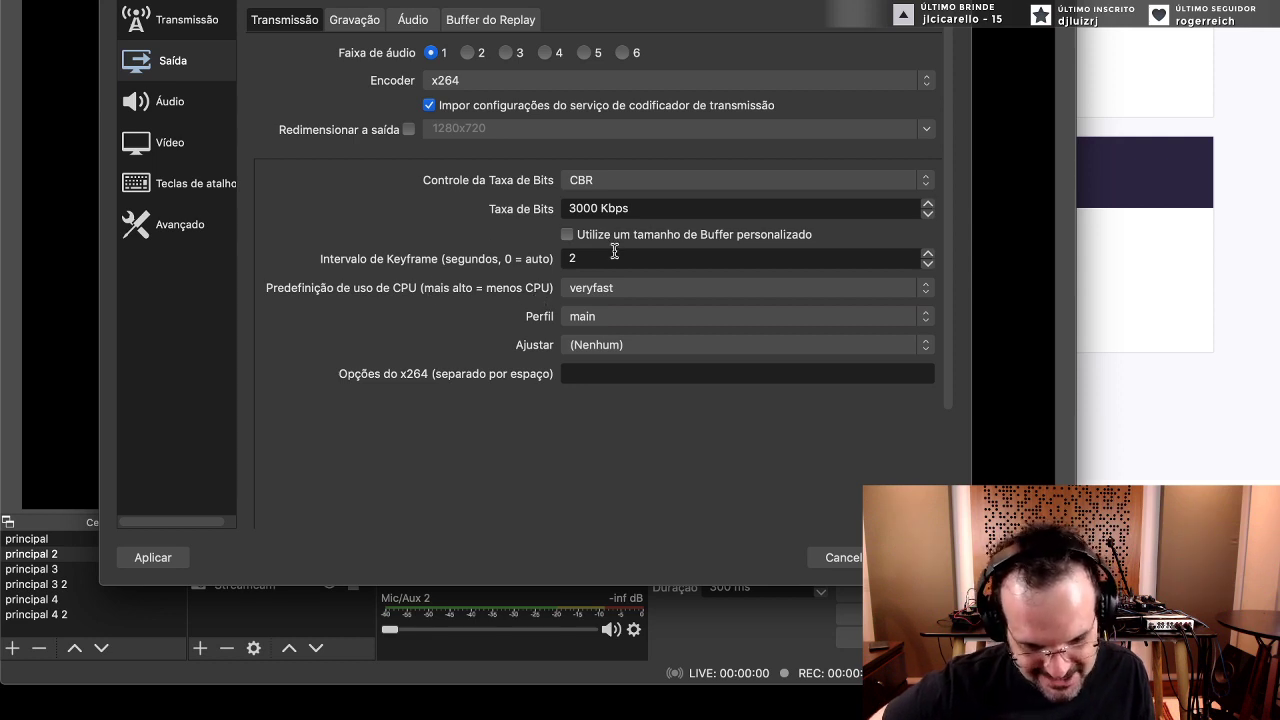
{"action": "left_click", "coordinate": [622, 287]}
{"action": "left_click", "coordinate": [616, 273]}
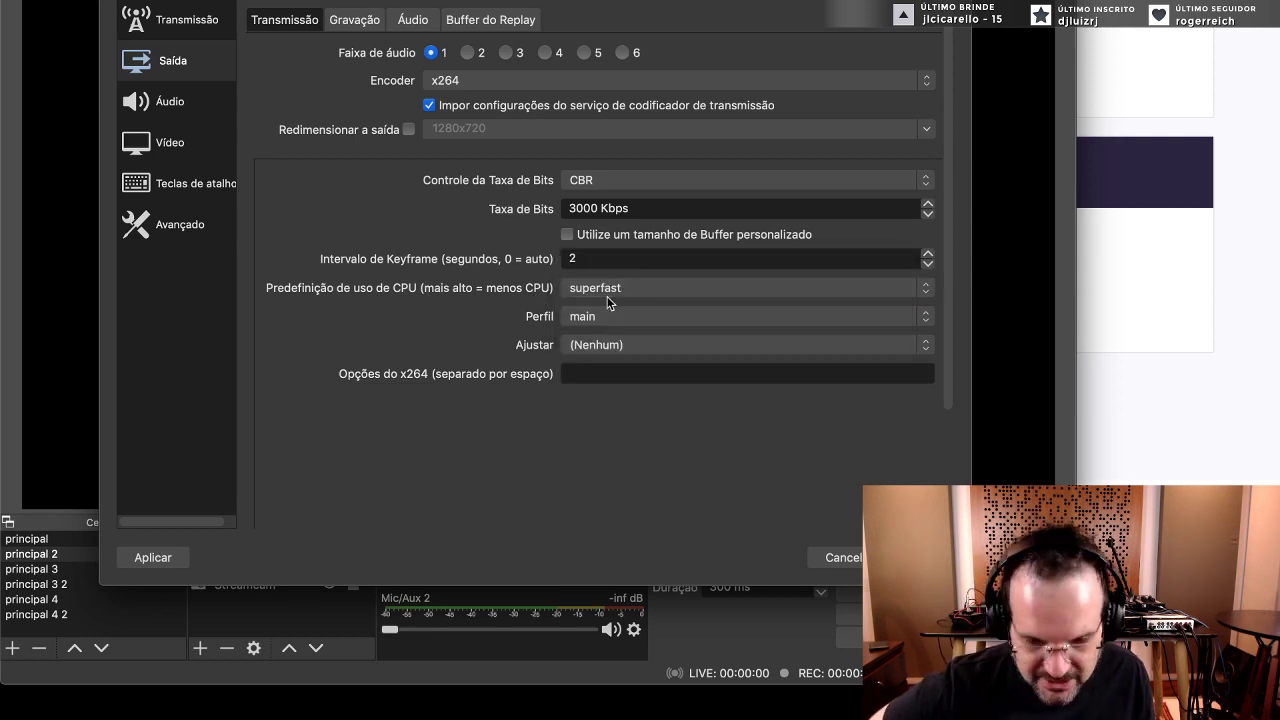
{"action": "left_click", "coordinate": [608, 290]}
{"action": "left_click", "coordinate": [600, 273]}
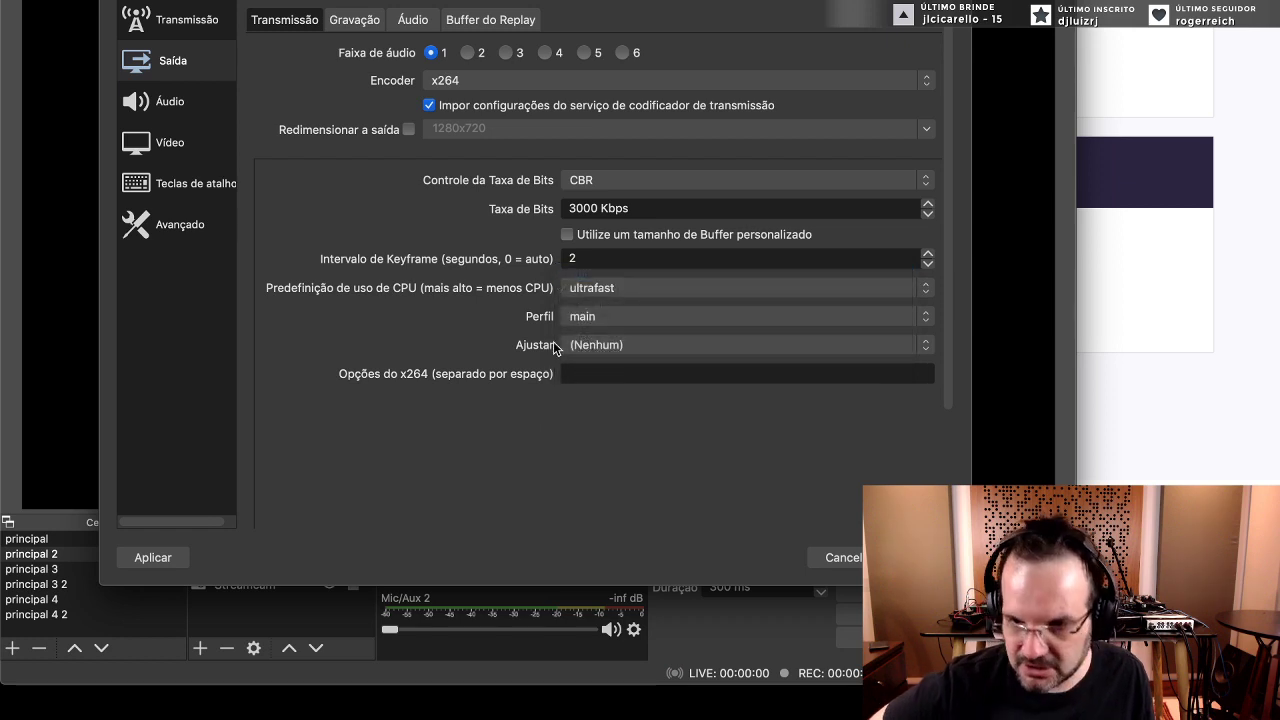
- Set the x264 CPU usage preset to veryfast and check Twitch's 720p 30fps guidelines for the recommended profile
{"action": "left_click", "coordinate": [588, 287]}
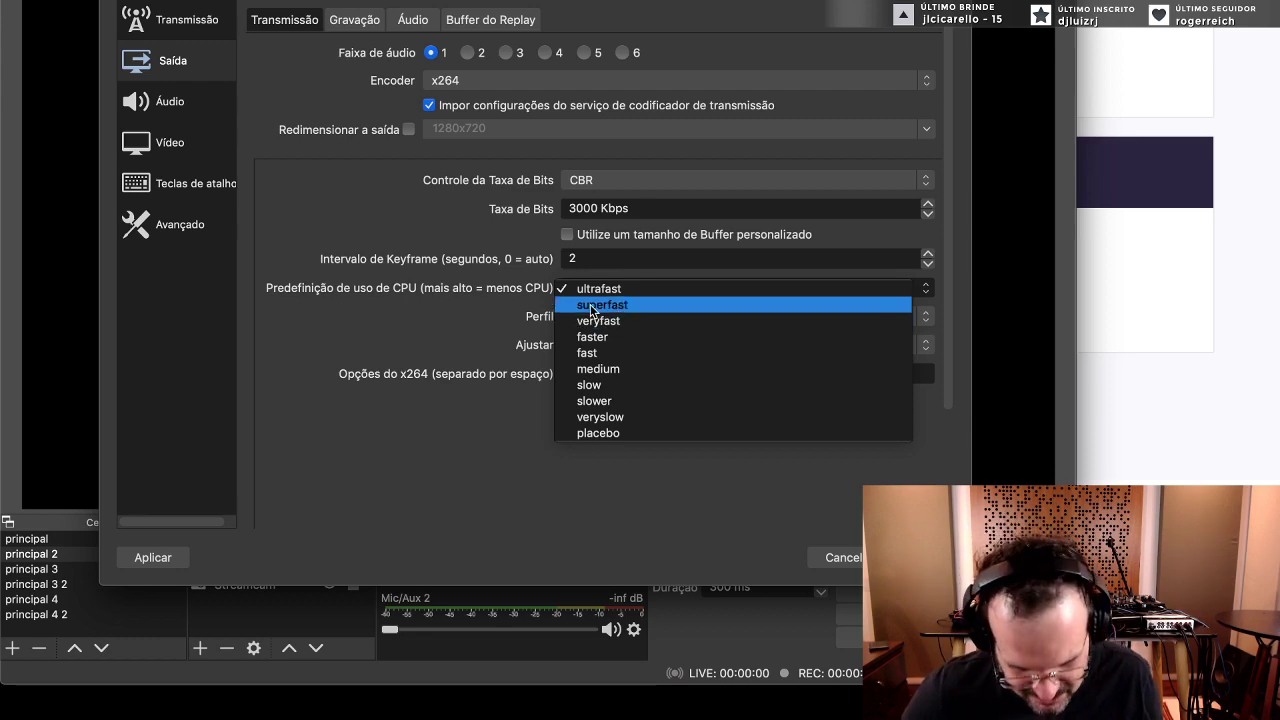
{"action": "left_click", "coordinate": [585, 321]}
{"action": "left_click", "coordinate": [1130, 418]}
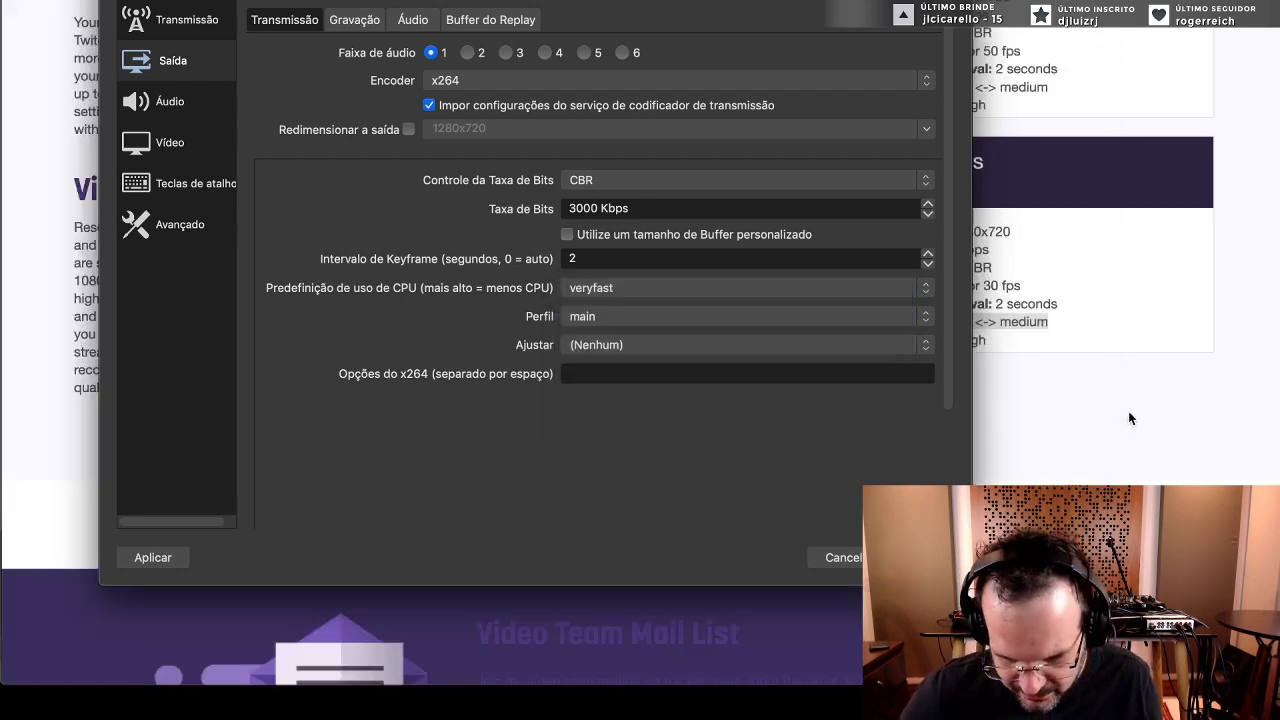
{"action": "left_click", "coordinate": [985, 320]}
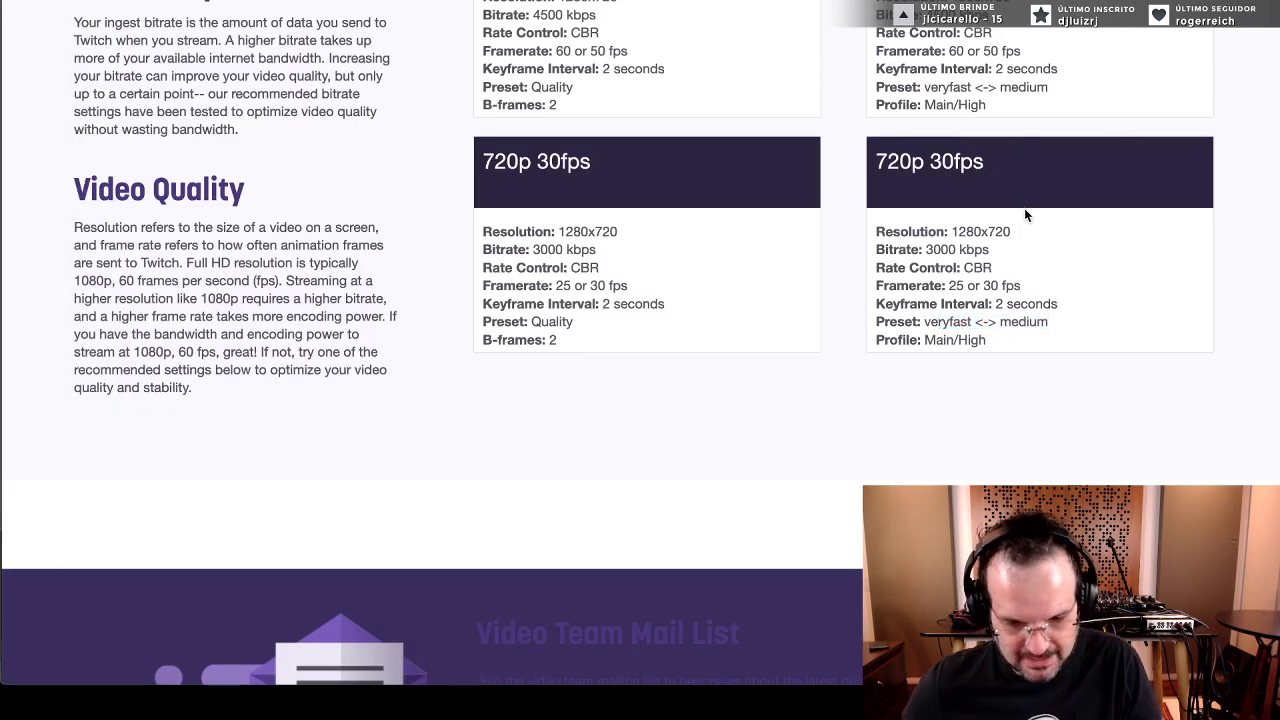
- Switch to OBS, select the main profile for the x264 encoder, and review the available tuning options
{"action": "key", "text": "super+Tab"}
{"action": "left_click", "coordinate": [603, 316]}
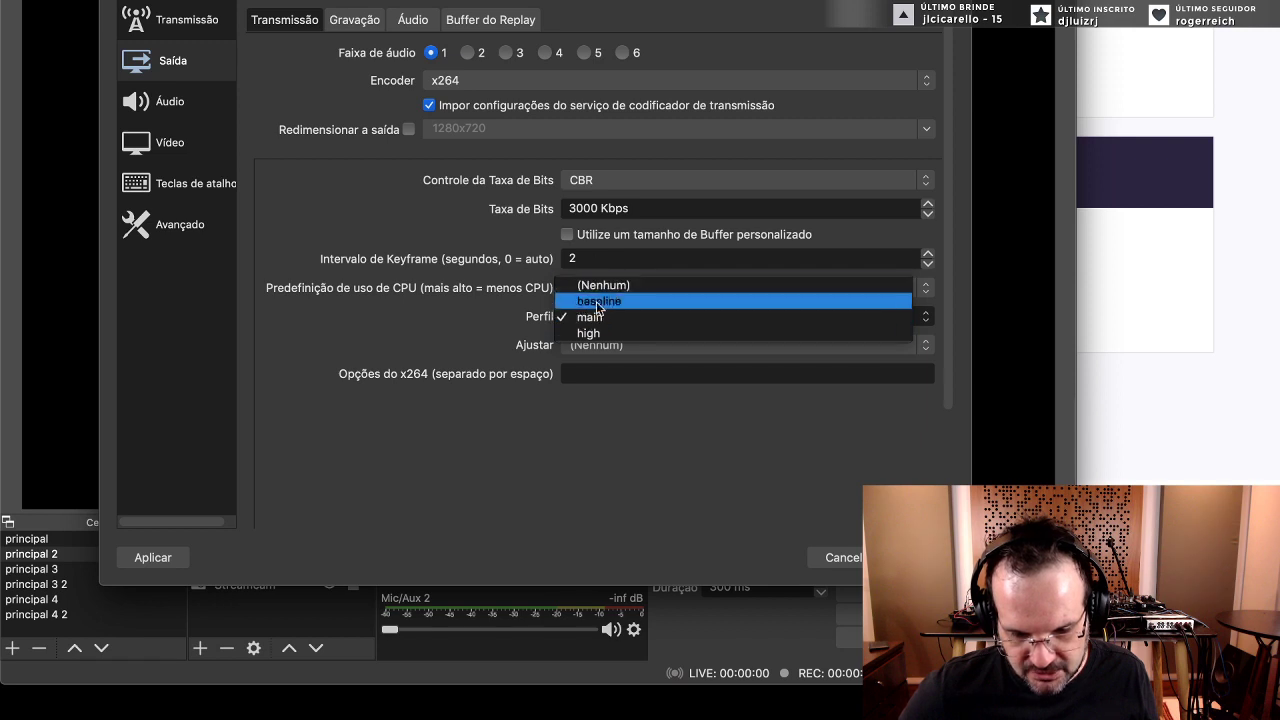
{"action": "left_click", "coordinate": [510, 332]}
{"action": "left_click", "coordinate": [606, 318]}
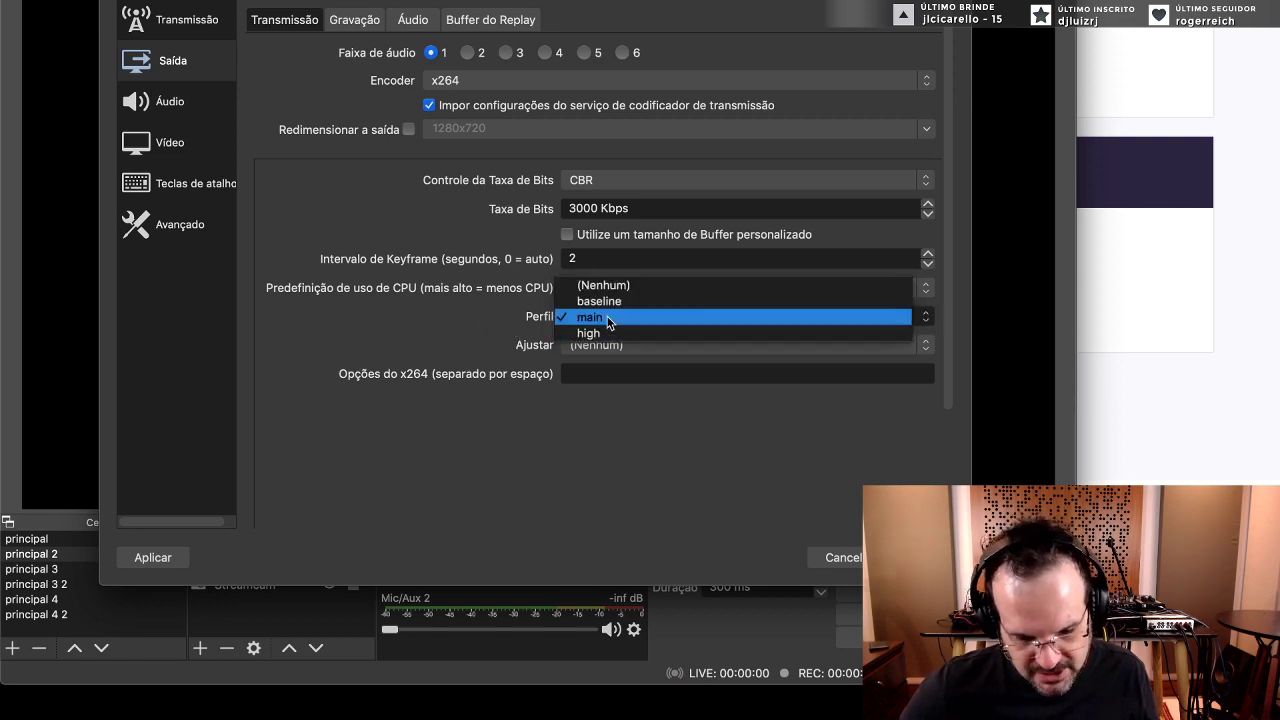
{"action": "left_click", "coordinate": [607, 319]}
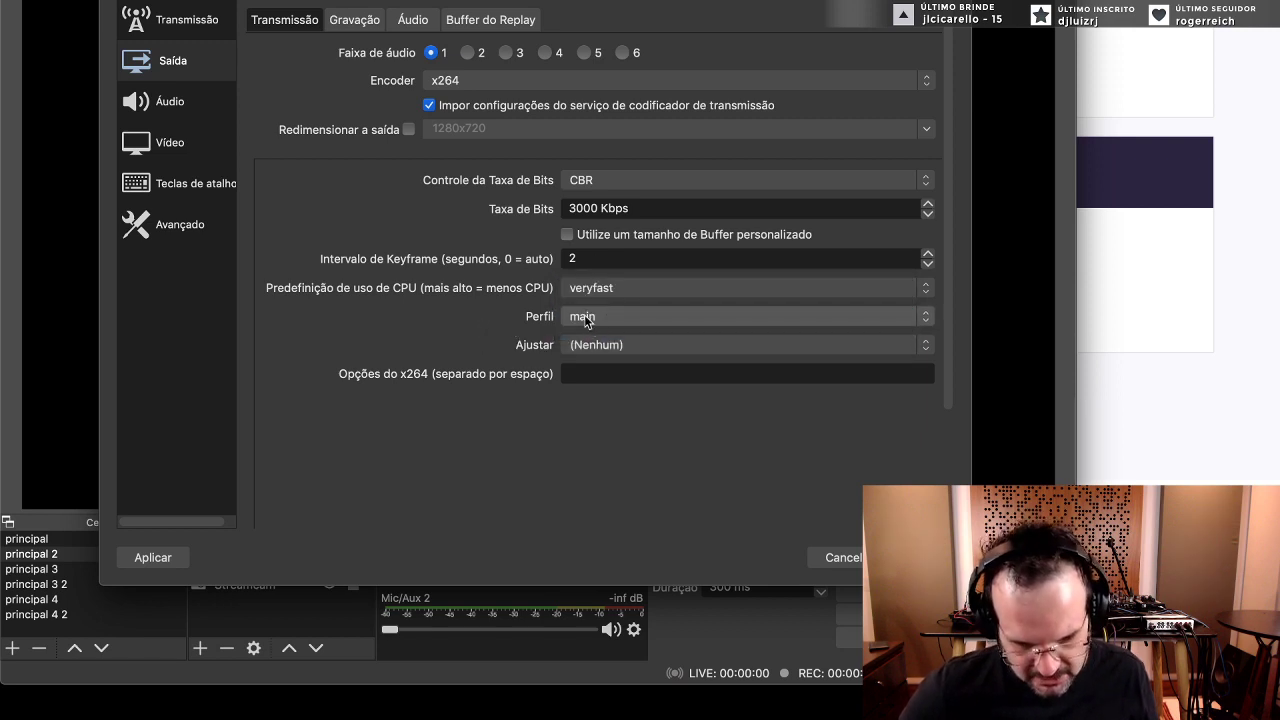
{"action": "left_click", "coordinate": [590, 320]}
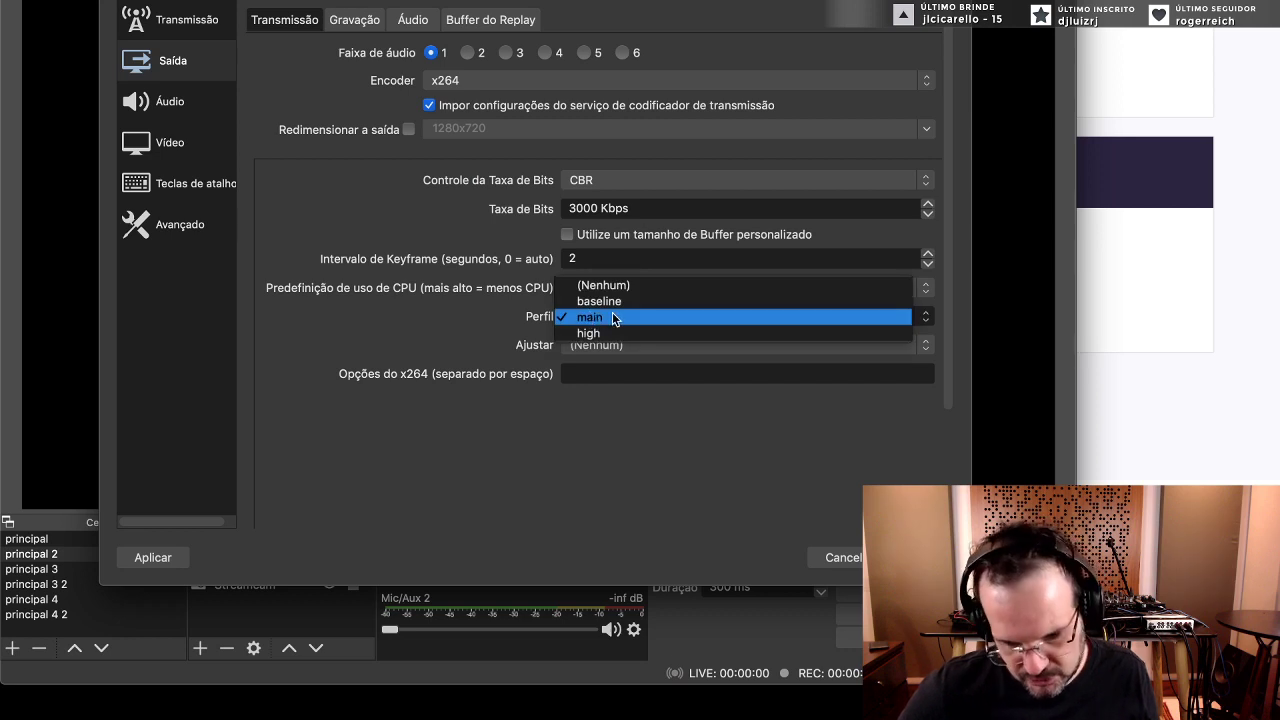
{"action": "left_click", "coordinate": [613, 318]}
{"action": "left_click", "coordinate": [609, 319]}
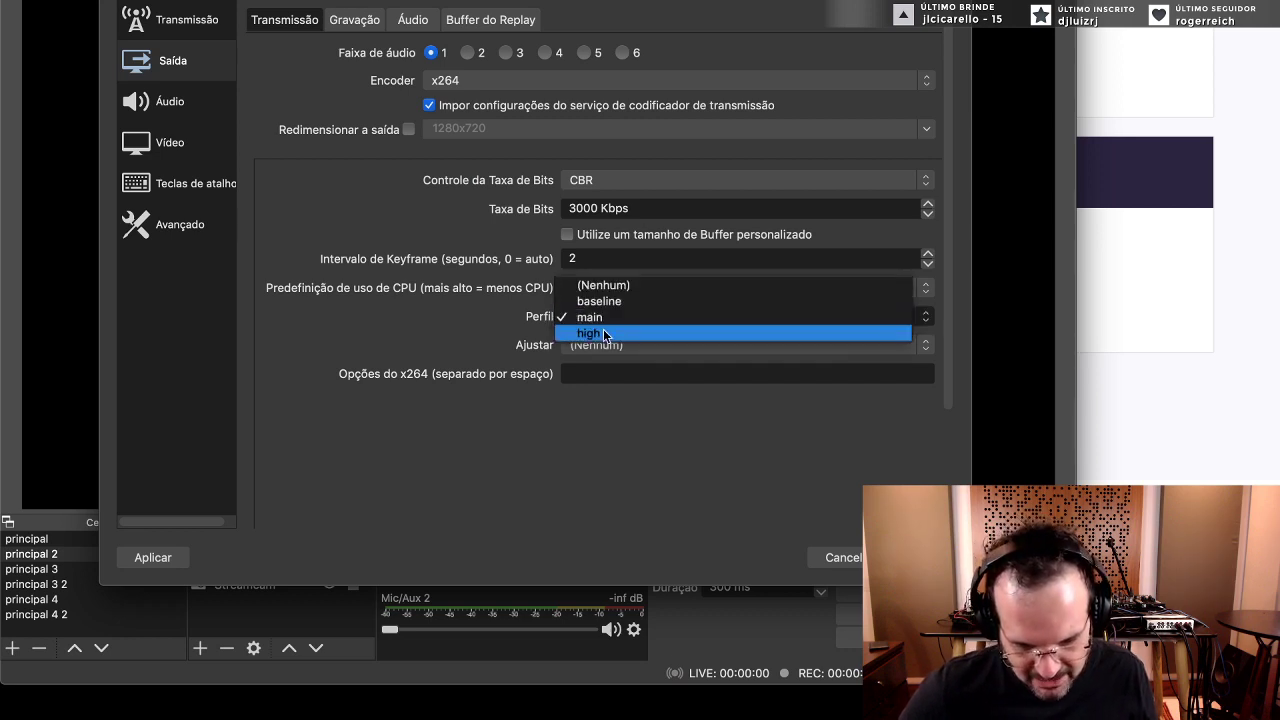
{"action": "left_click", "coordinate": [593, 318]}
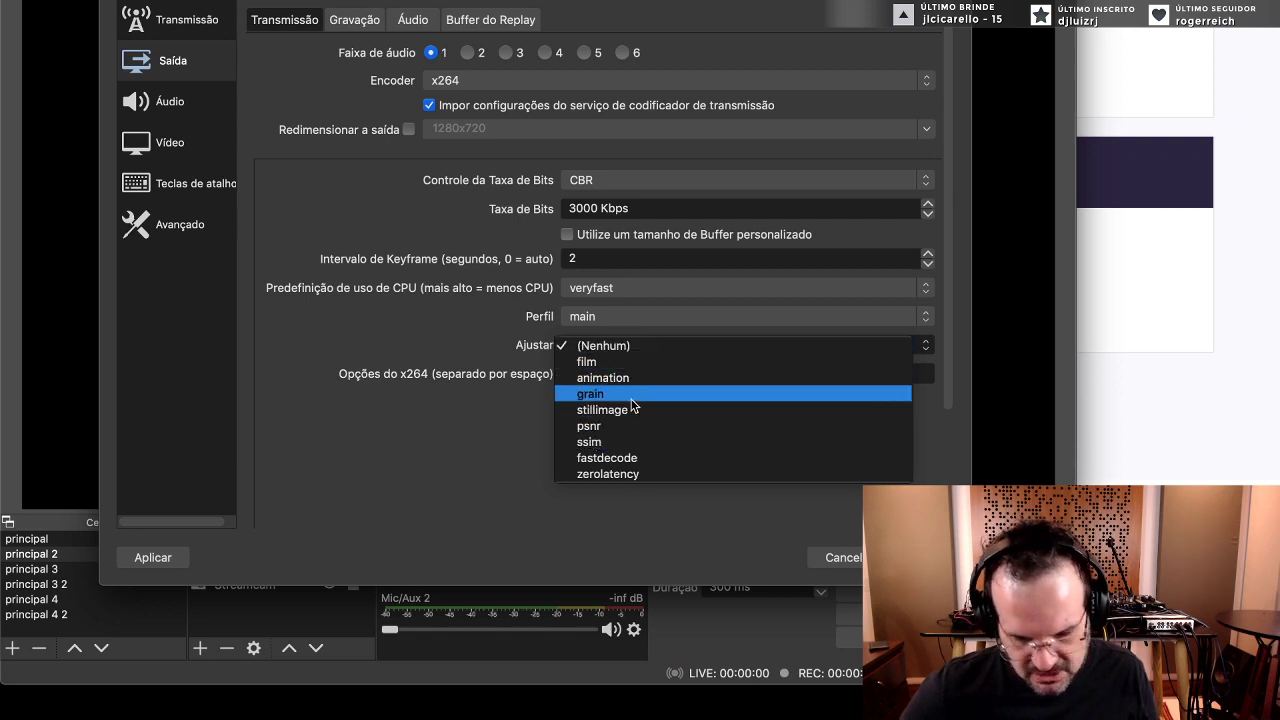
{"action": "left_click", "coordinate": [370, 297]}
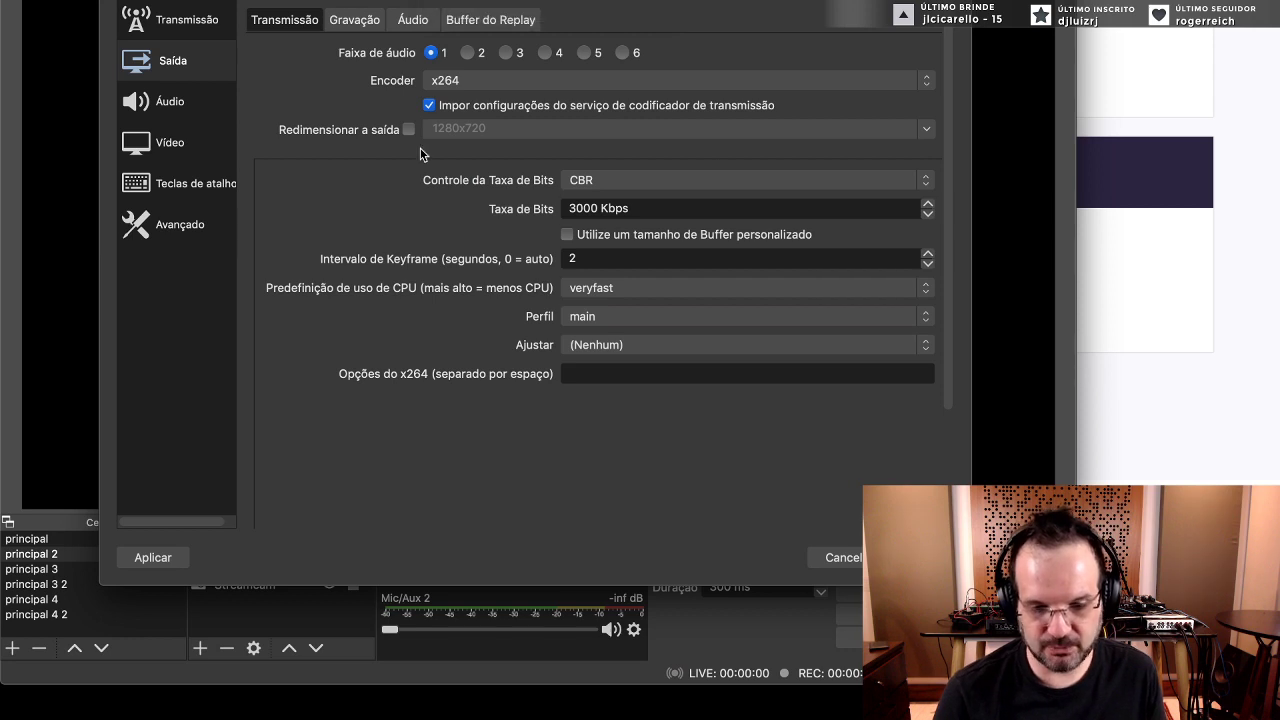
- Go back to Twitch's broadcasting guidelines and examine the x264 720p 30fps specs, especially the keyframe interval and preset
{"action": "left_click", "coordinate": [1227, 431]}
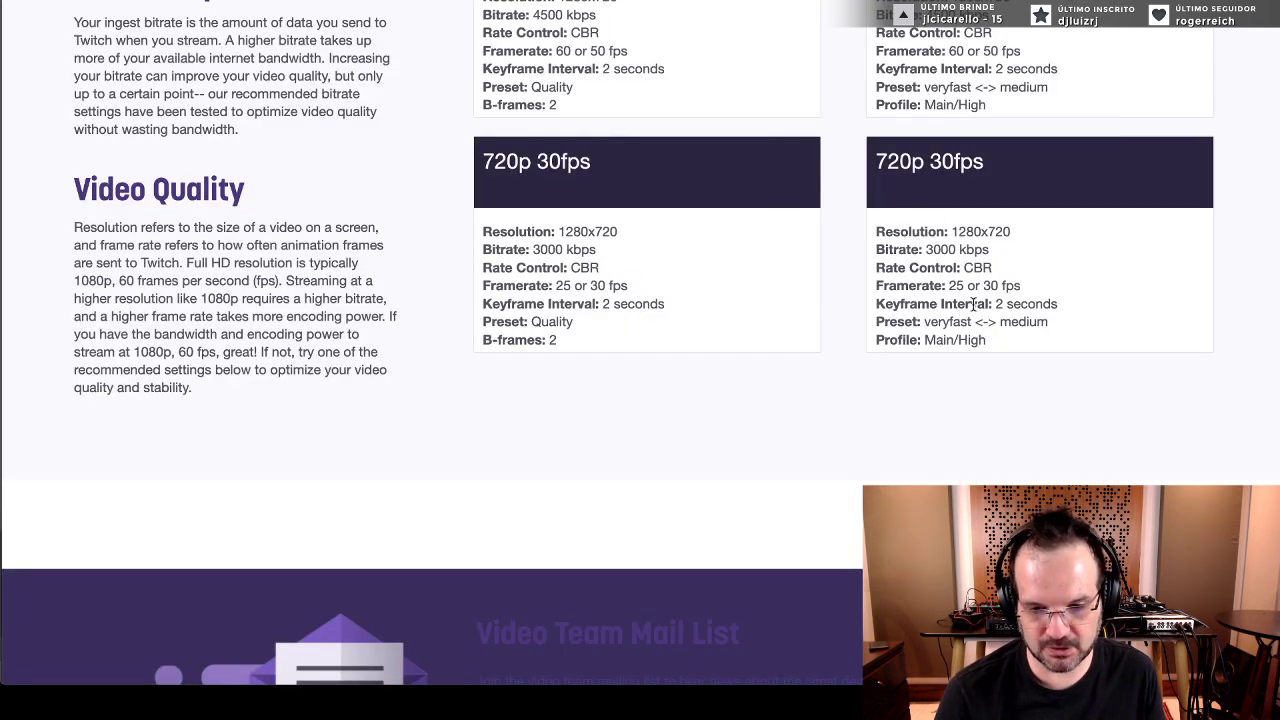
{"action": "left_click_drag", "start_coordinate": [998, 346], "coordinate": [875, 165]}
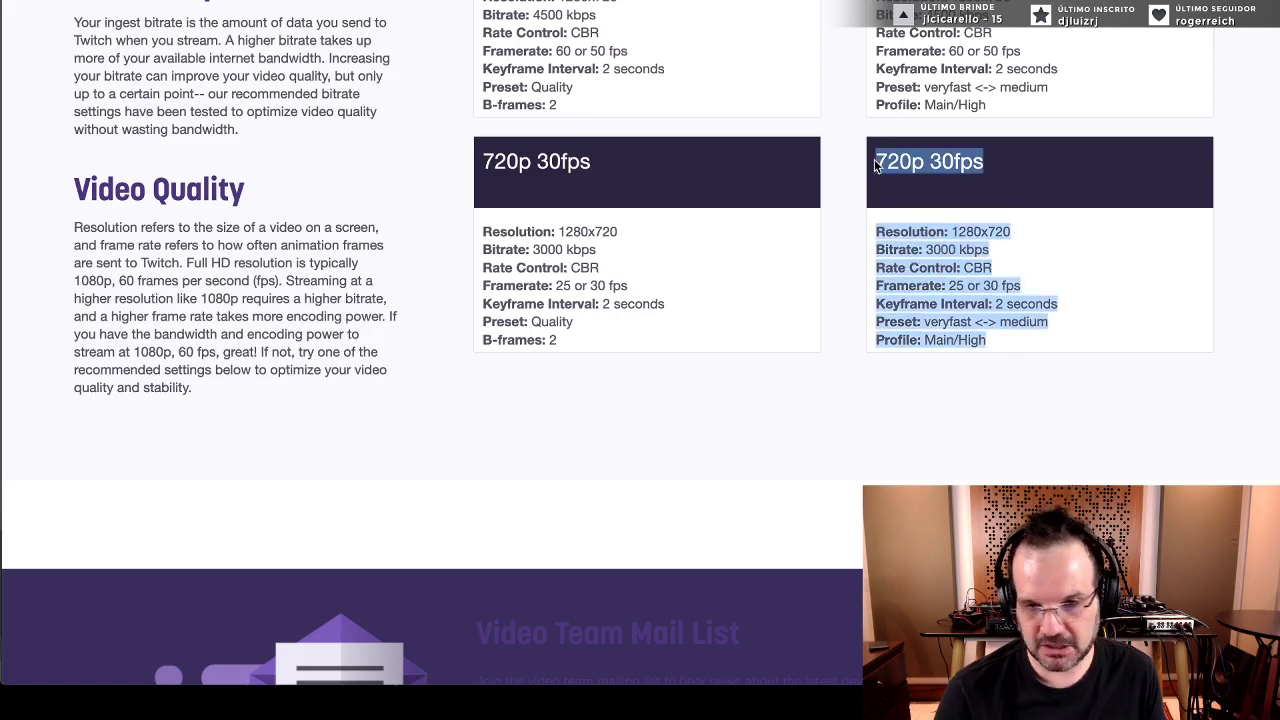
{"action": "scroll", "coordinate": [952, 334], "scroll_direction": "up", "scroll_amount": 15}
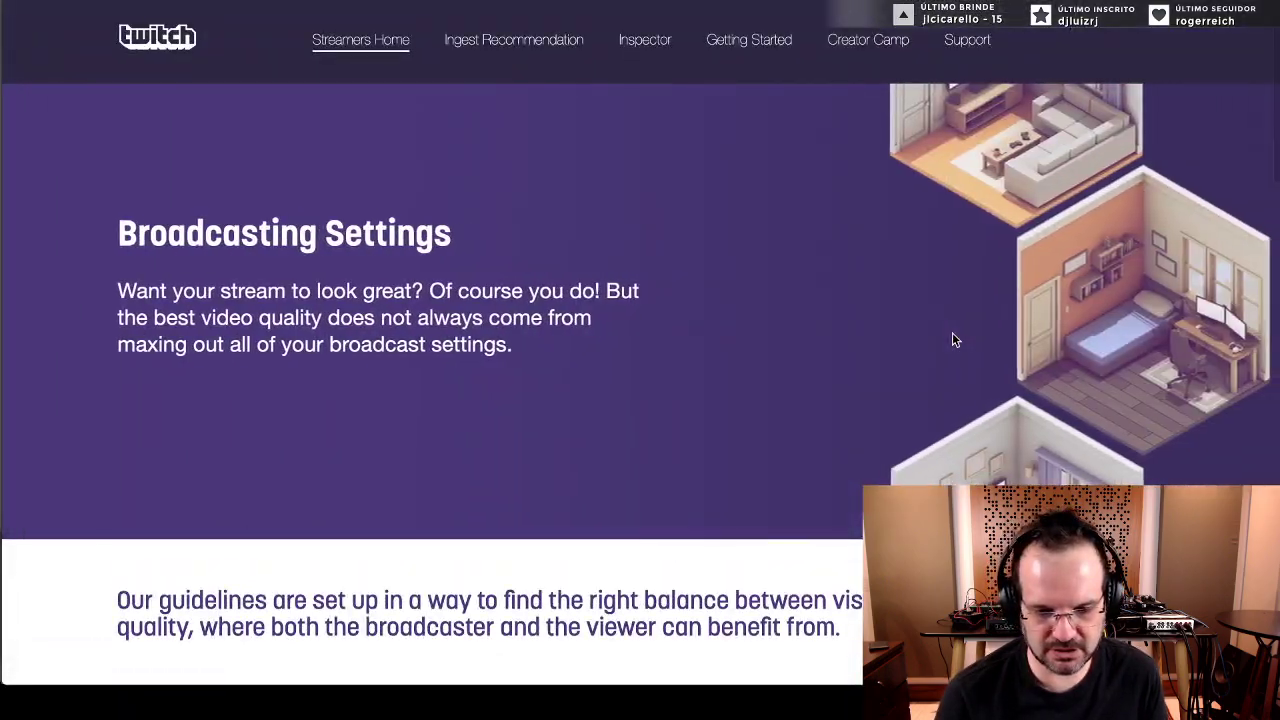
{"action": "scroll", "coordinate": [952, 335], "scroll_direction": "down", "scroll_amount": 15}
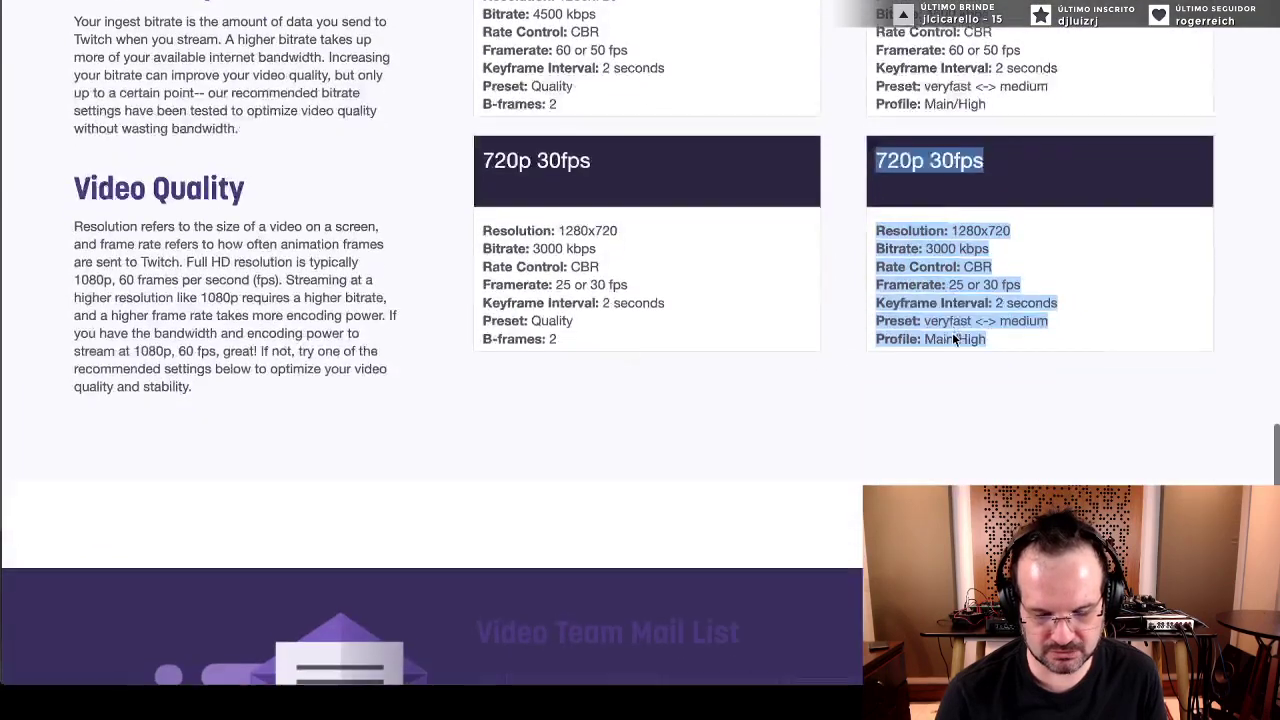
{"action": "triple_click", "coordinate": [958, 308]}
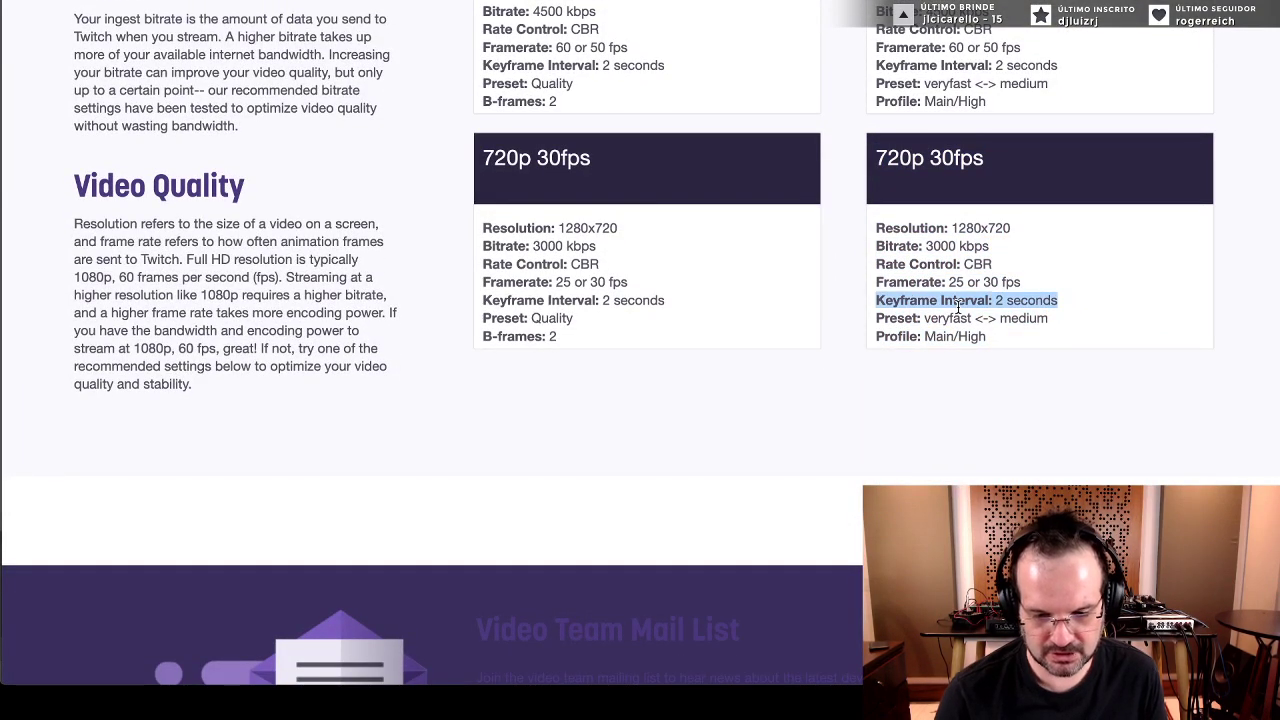
{"action": "triple_click", "coordinate": [1033, 313]}
{"action": "left_click", "coordinate": [990, 313]}
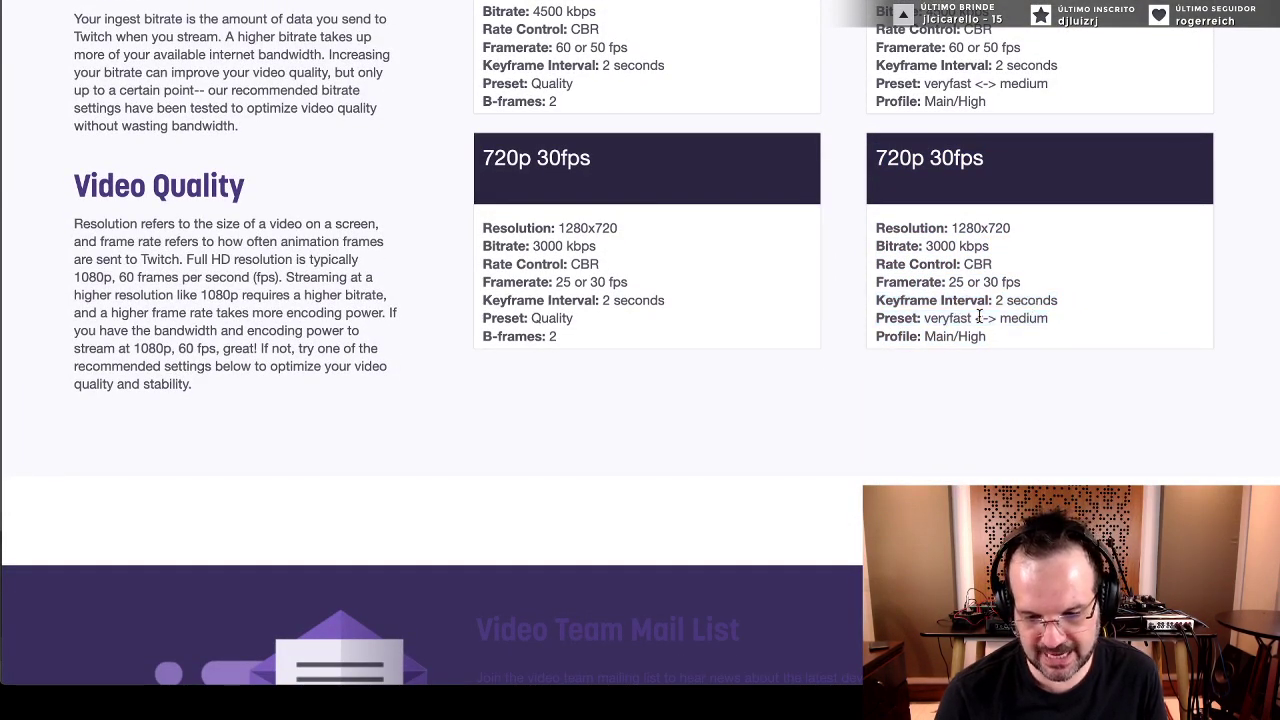
- Examine the preset, profile, bitrate and resolution in Twitch's x264 720p 30fps recommendations
{"action": "left_click_drag", "start_coordinate": [988, 336], "coordinate": [868, 318]}
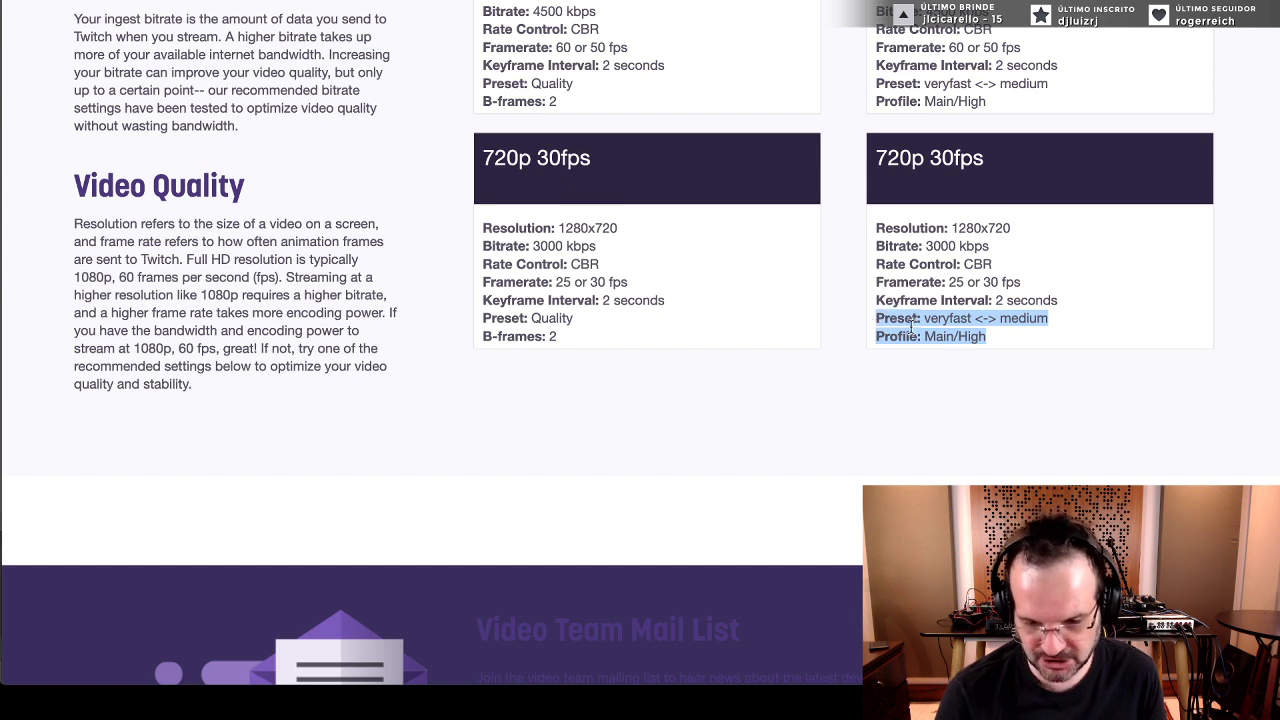
{"action": "left_click_drag", "start_coordinate": [978, 336], "coordinate": [868, 326]}
{"action": "left_click", "coordinate": [948, 336]}
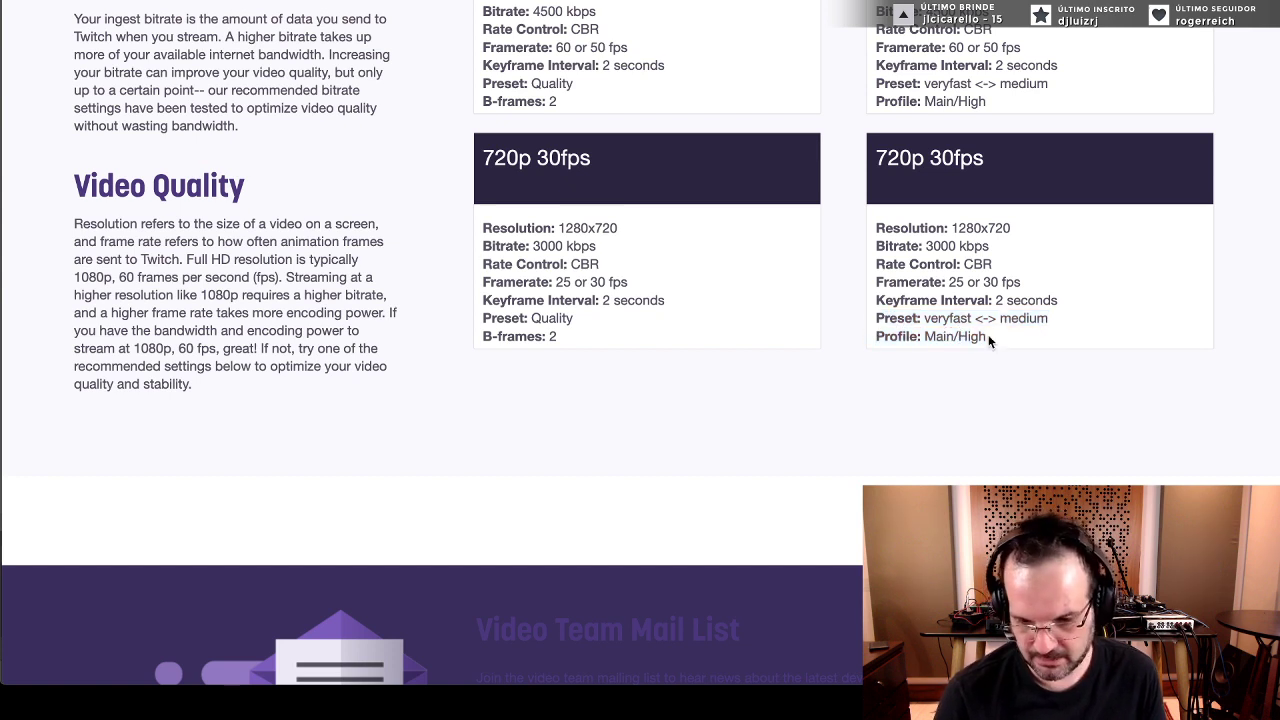
{"action": "left_click_drag", "start_coordinate": [990, 338], "coordinate": [877, 318]}
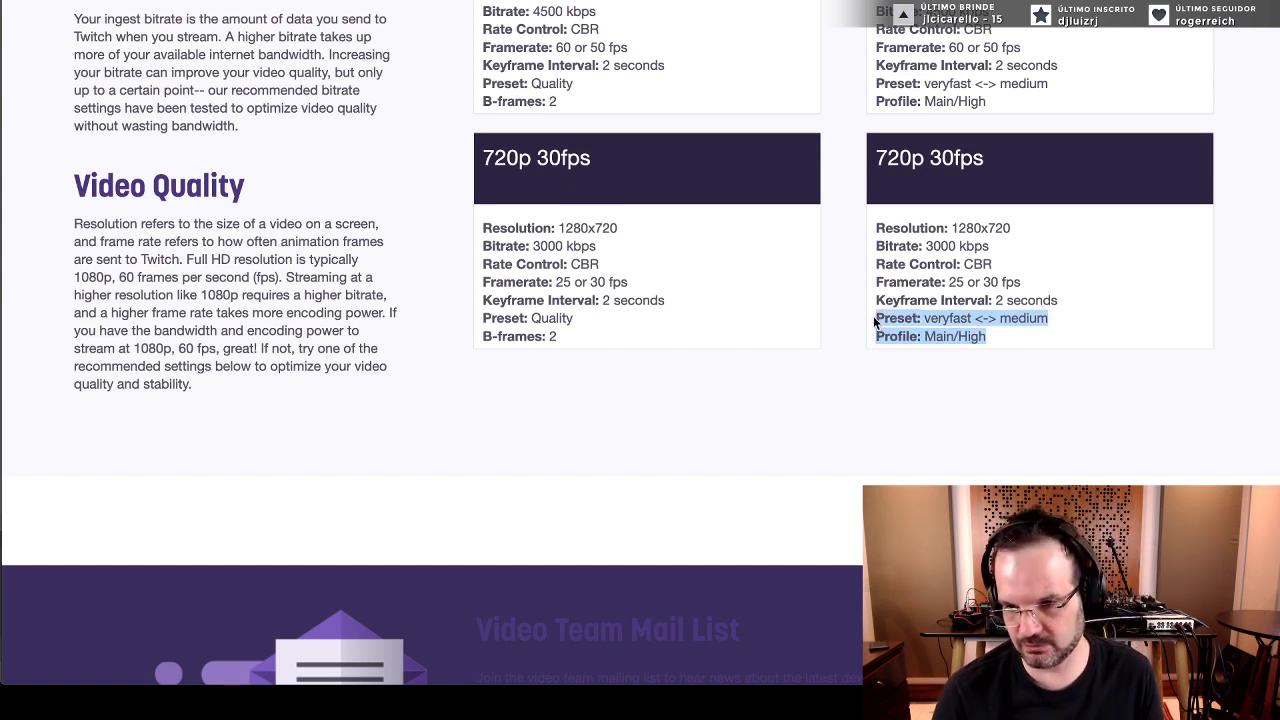
{"action": "left_click", "coordinate": [1008, 292]}
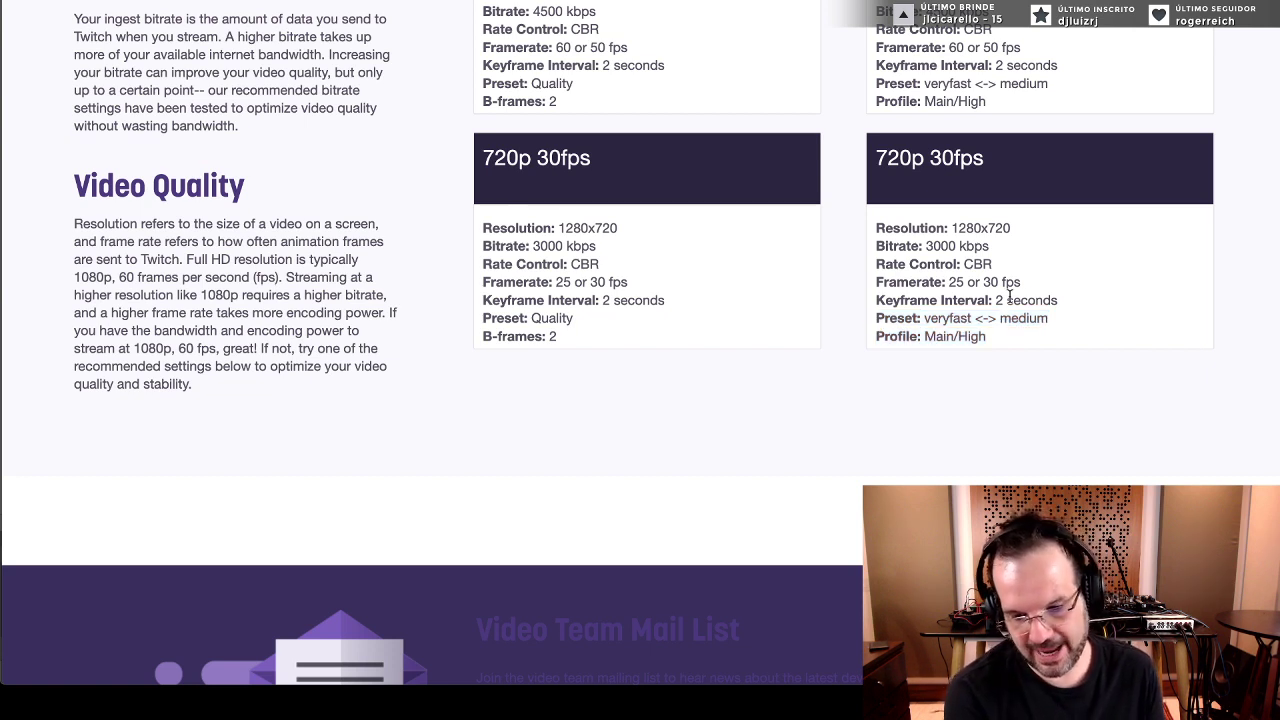
{"action": "left_click_drag", "start_coordinate": [1000, 244], "coordinate": [906, 244]}
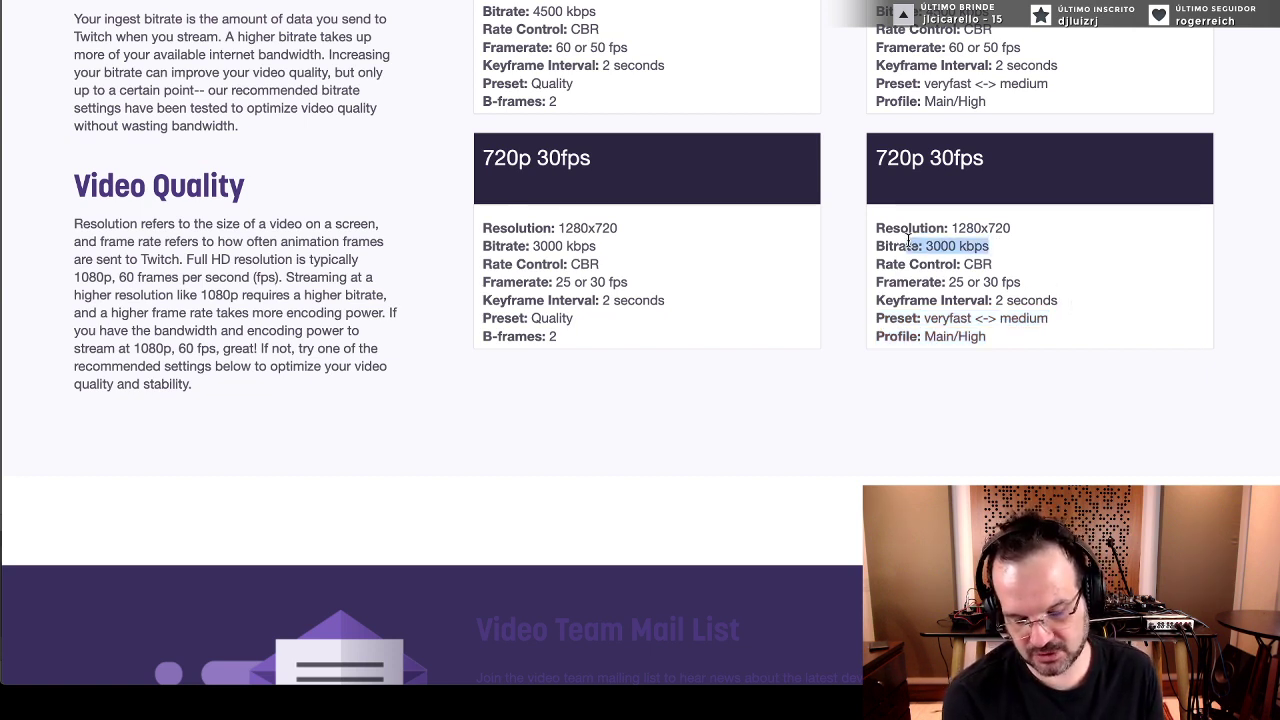
{"action": "left_click", "coordinate": [1108, 300]}
{"action": "left_click_drag", "start_coordinate": [1050, 214], "coordinate": [1046, 289]}
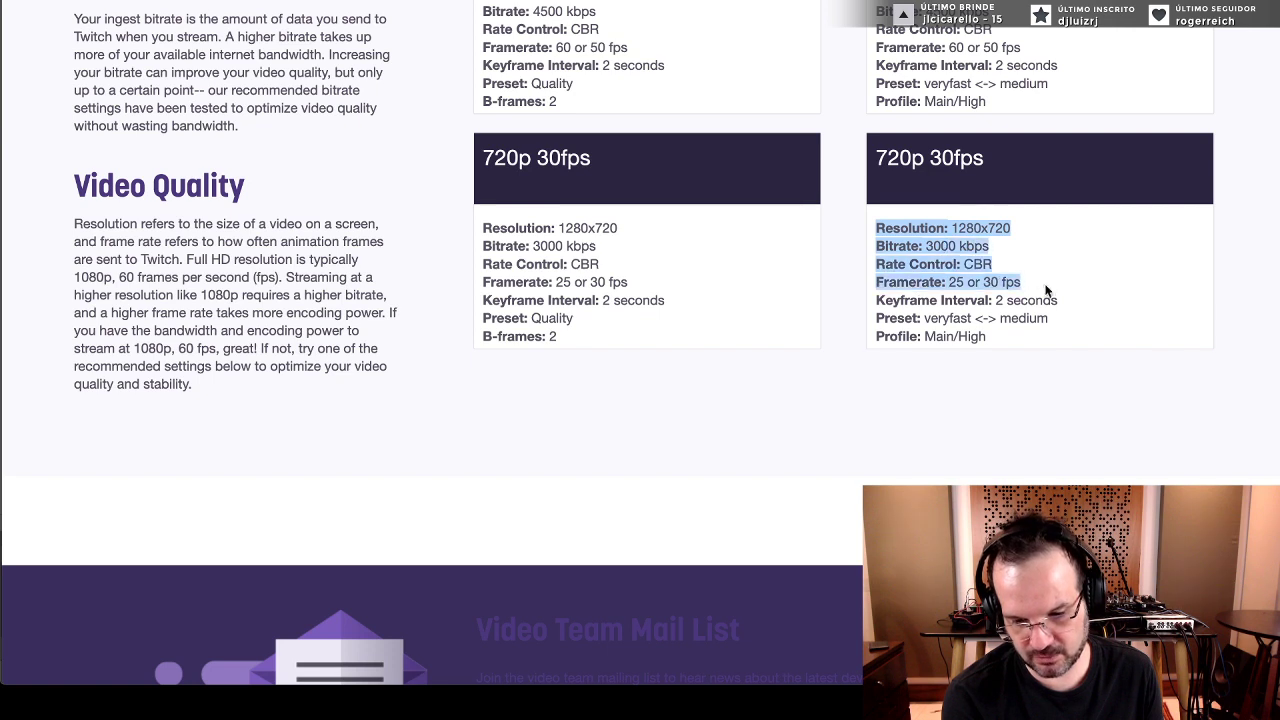
{"action": "left_click", "coordinate": [1072, 306]}
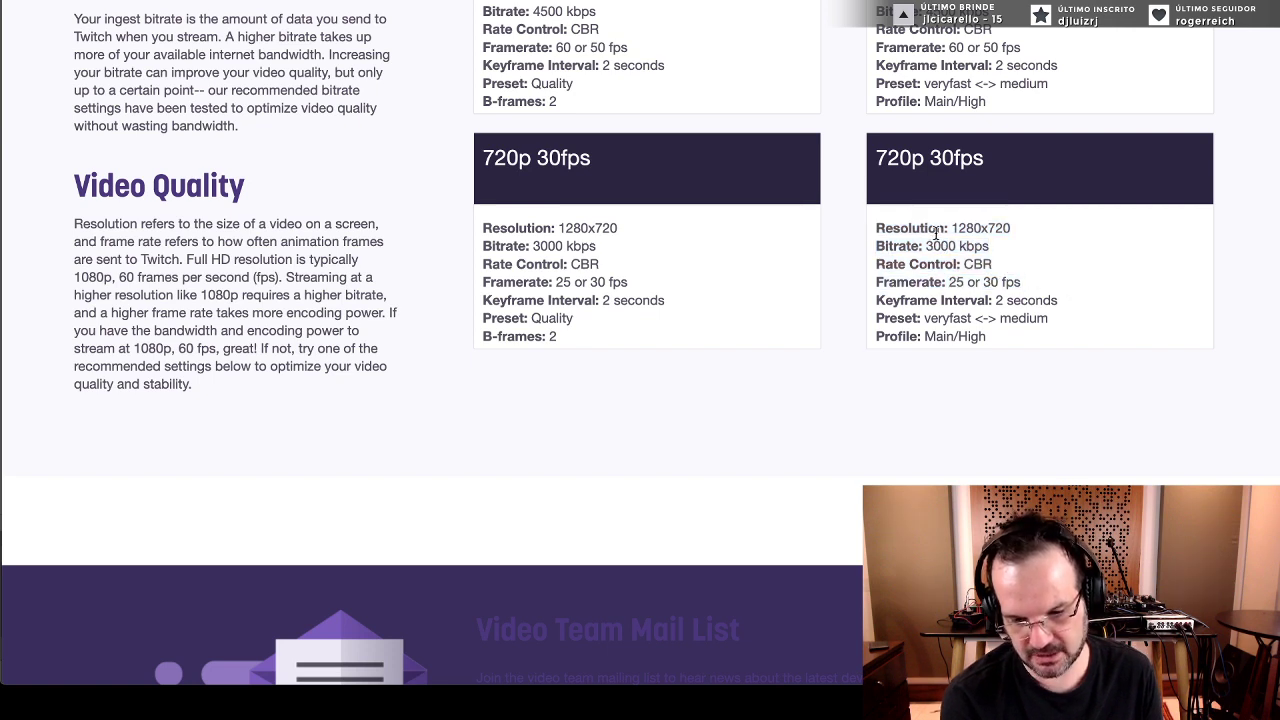
{"action": "left_click_drag", "start_coordinate": [927, 246], "coordinate": [995, 250]}
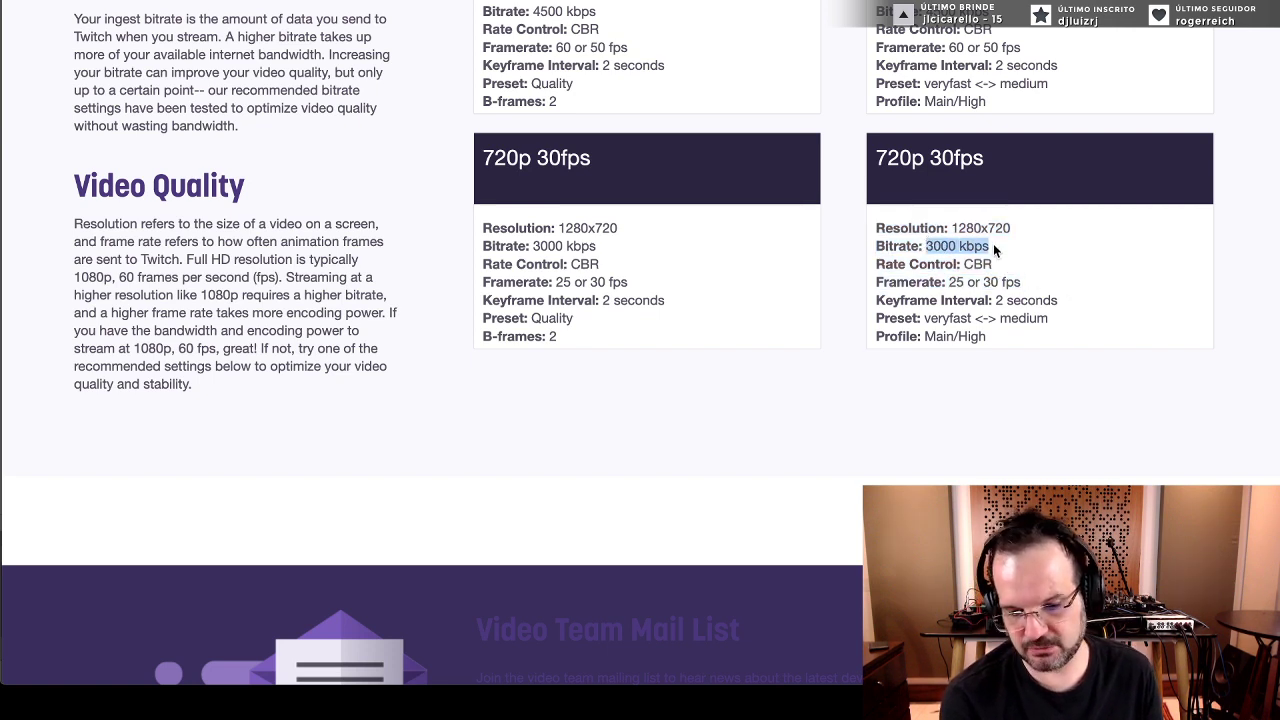
{"action": "left_click", "coordinate": [993, 250]}
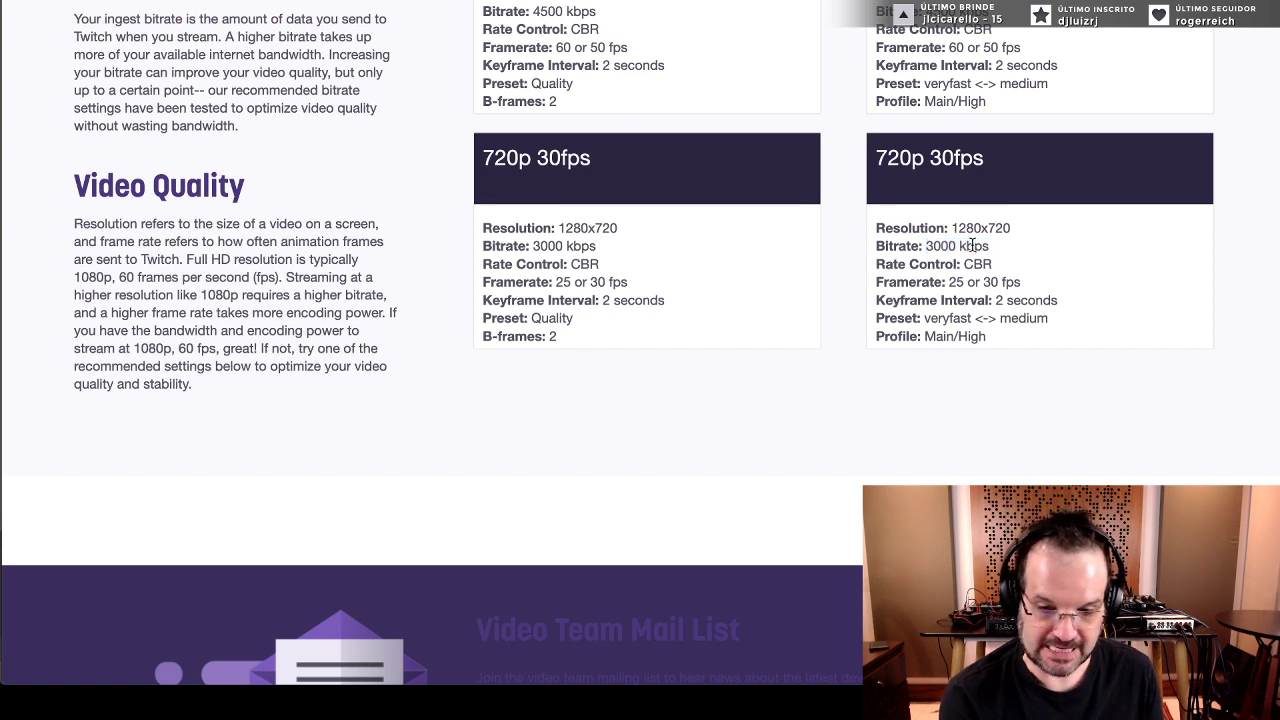
{"action": "left_click_drag", "start_coordinate": [924, 246], "coordinate": [989, 248]}
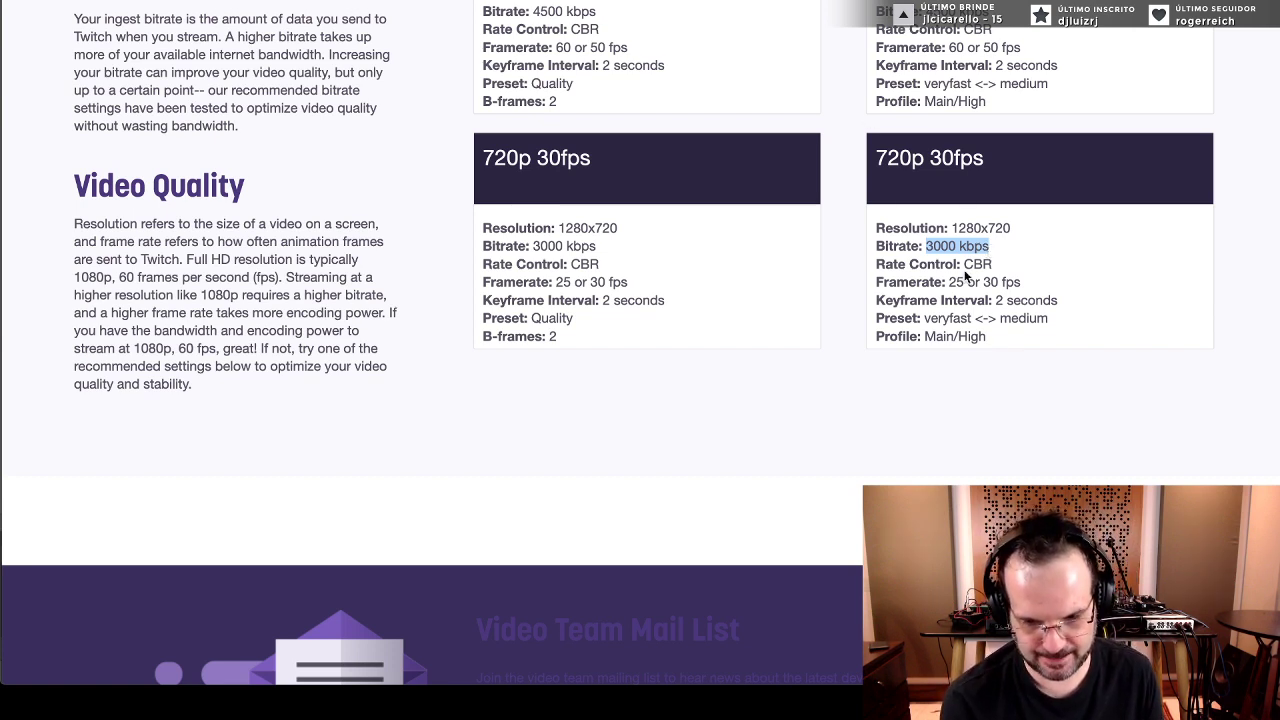
{"action": "left_click", "coordinate": [958, 255]}
{"action": "left_click_drag", "start_coordinate": [1016, 246], "coordinate": [878, 226]}
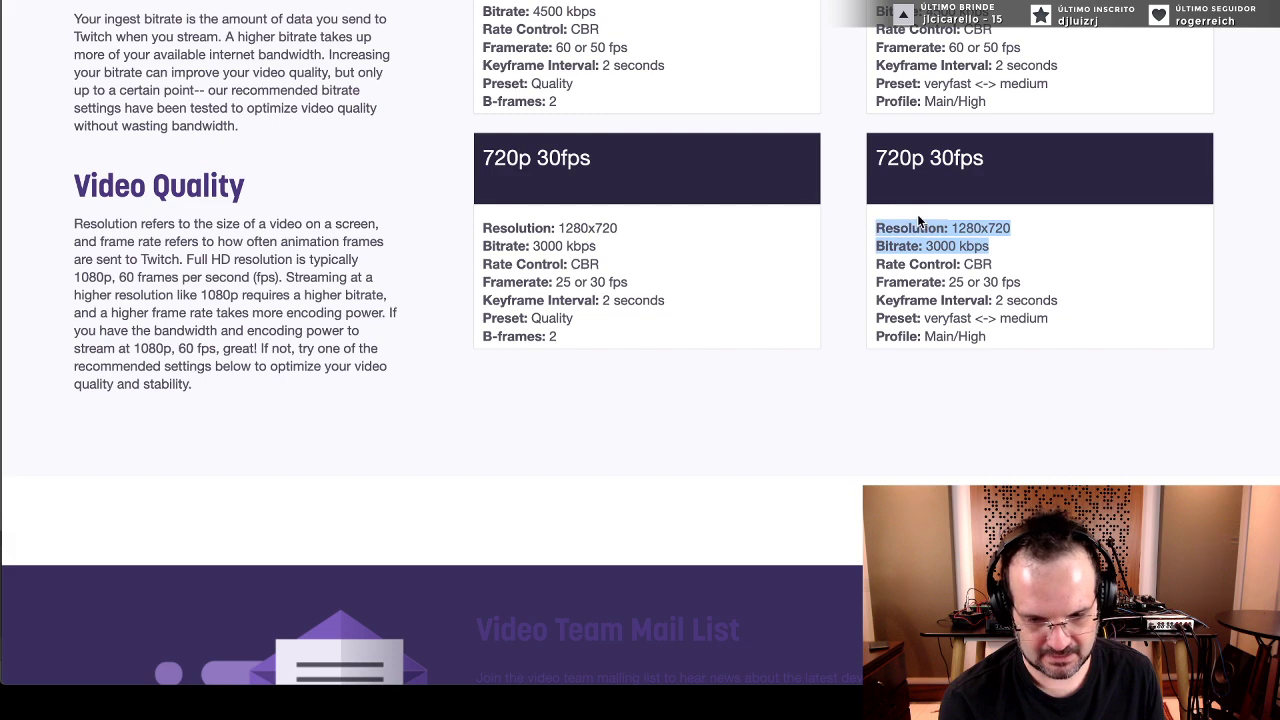
- Switch to TextEdit and review the lesson notes on optimizing the transmission, including the remaining points below "Mudar para GPU"
{"action": "key", "text": "super+Tab"}
{"action": "key", "text": "super+Tab"}
{"action": "key", "text": "super+Tab"}
{"action": "key", "text": "super+Tab"}
{"action": "key", "text": "super+Tab"}
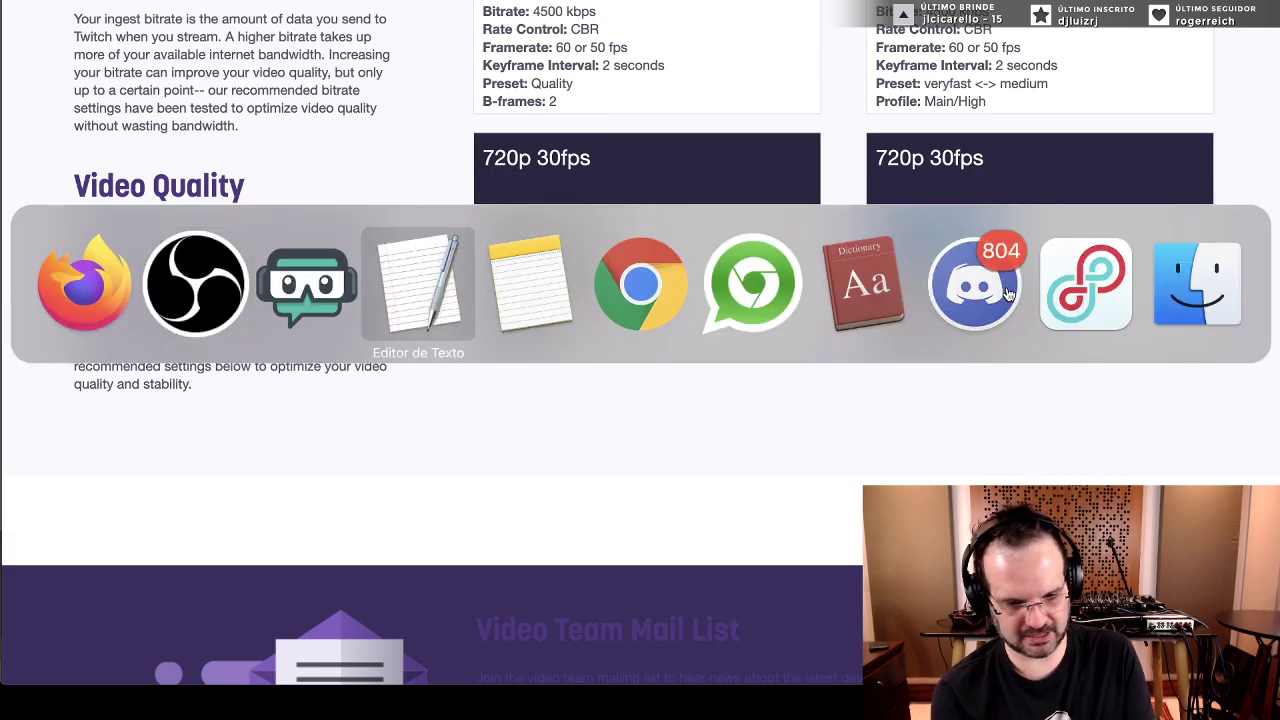
{"action": "key", "text": "super+Tab"}
{"action": "key", "text": "super+Tab"}
{"action": "key", "text": "super+Tab"}
{"action": "key", "text": "super+Tab"}
{"action": "key", "text": "super+Tab"}
{"action": "key", "text": "super+Tab"}
{"action": "key", "text": "super+Tab"}
{"action": "key", "text": "super+Tab"}
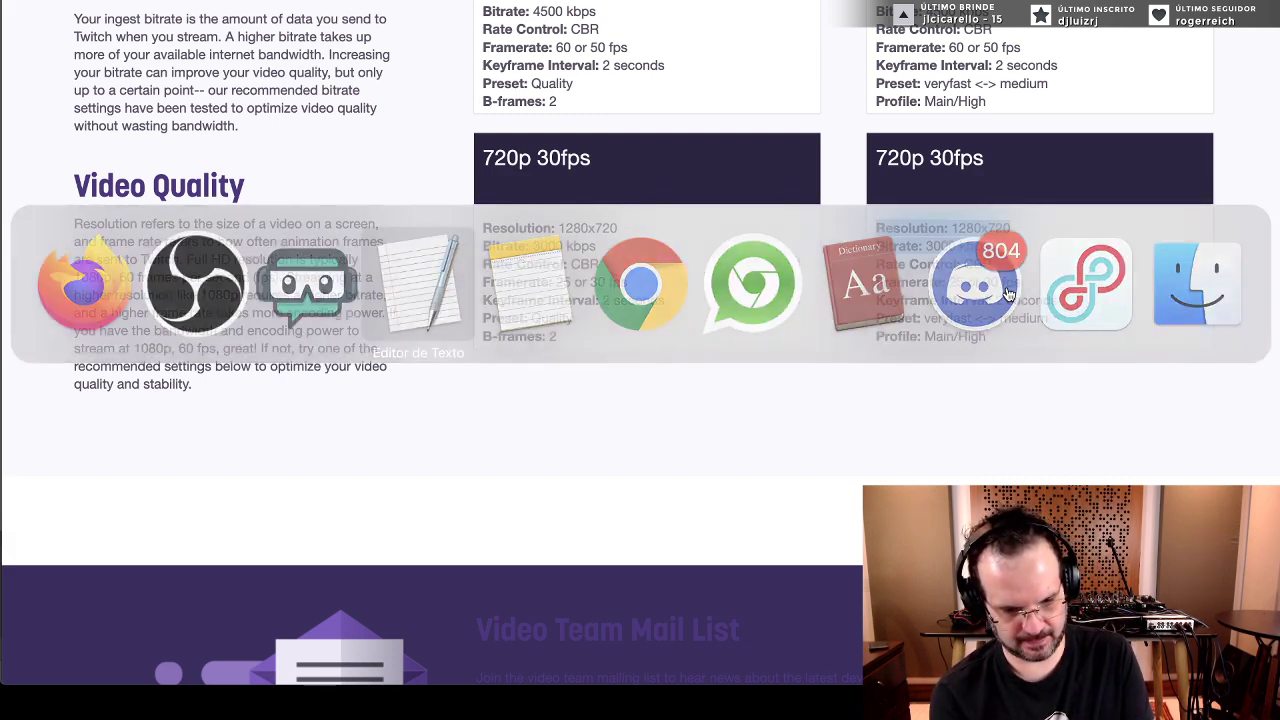
{"action": "scroll", "coordinate": [617, 417], "scroll_direction": "down", "scroll_amount": 5}
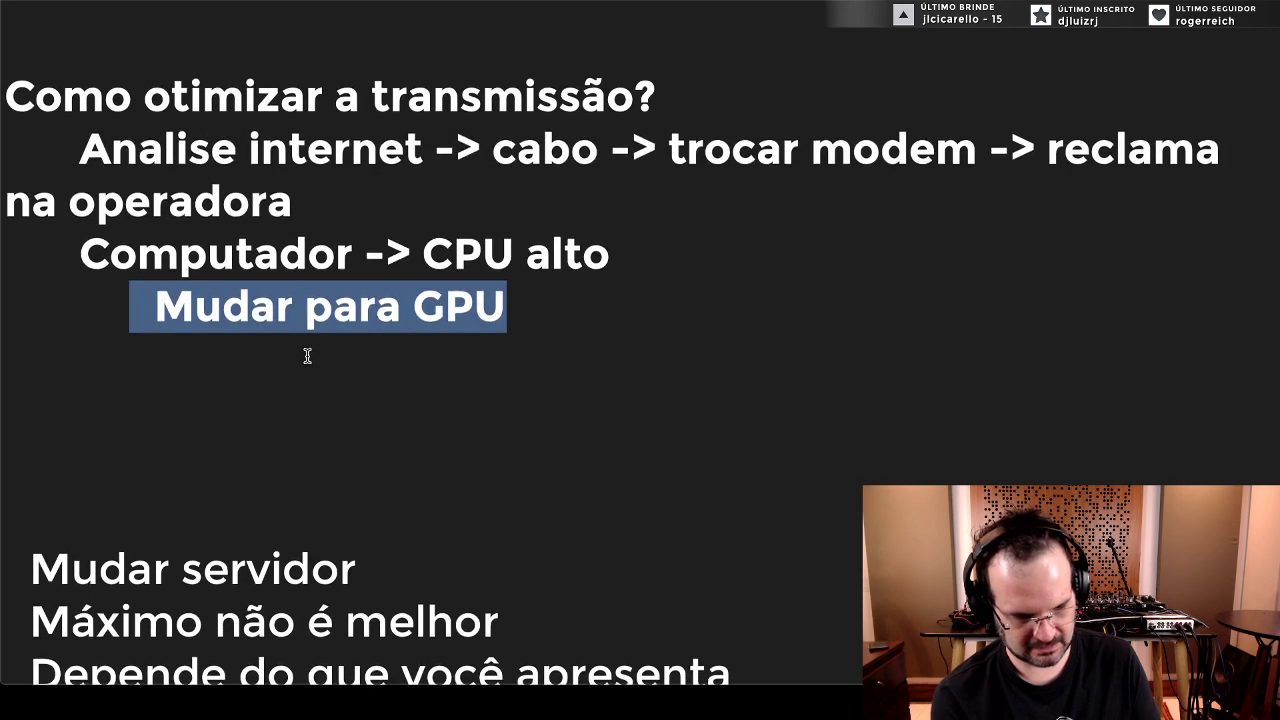
{"action": "left_click", "coordinate": [327, 360]}
{"action": "scroll", "coordinate": [314, 391], "scroll_direction": "down", "scroll_amount": 4}
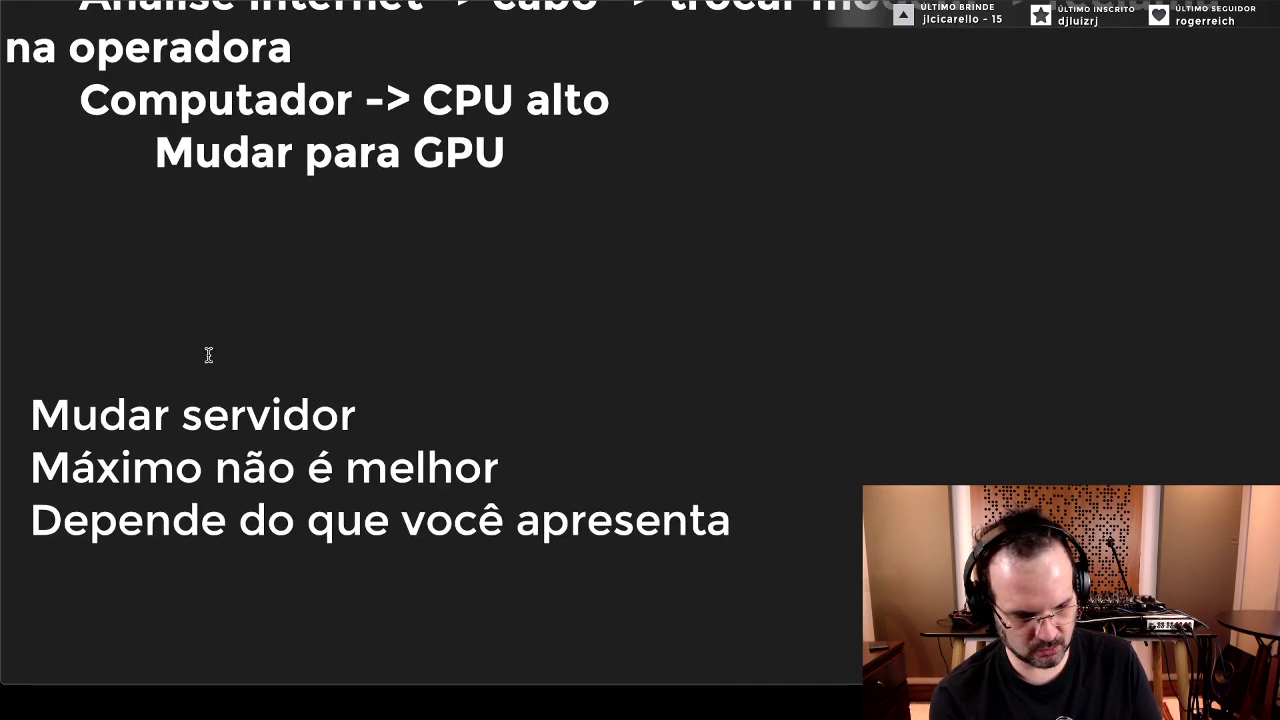
{"action": "scroll", "coordinate": [165, 296], "scroll_direction": "up", "scroll_amount": 4}
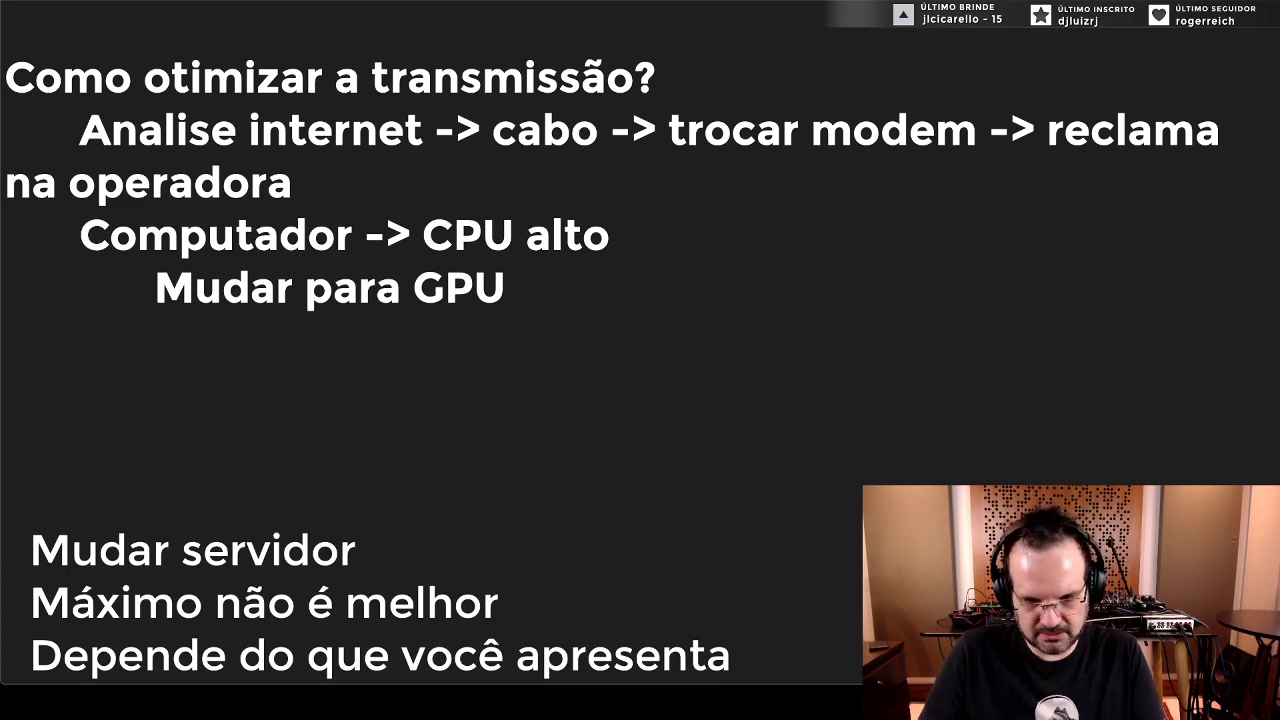
{"action": "key", "text": "alt+Tab"}
{"action": "key", "text": "ctrl+l"}
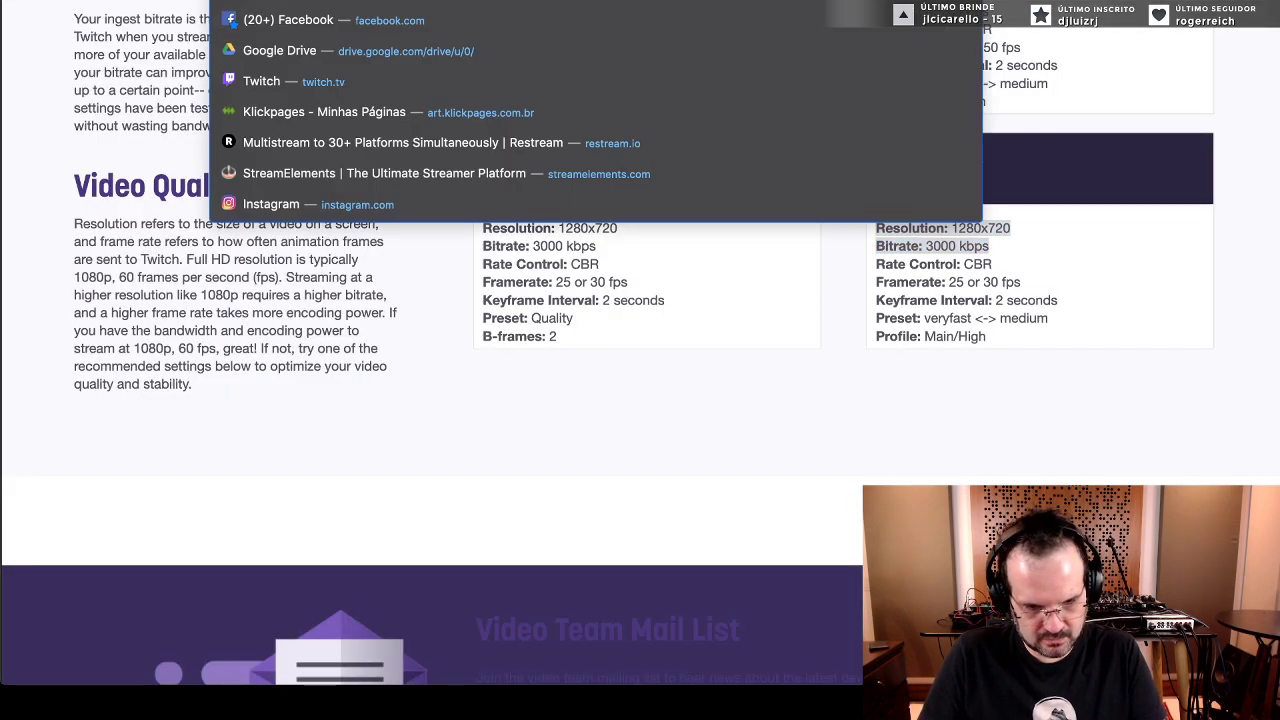
{"action": "key", "text": "alt+Tab"}
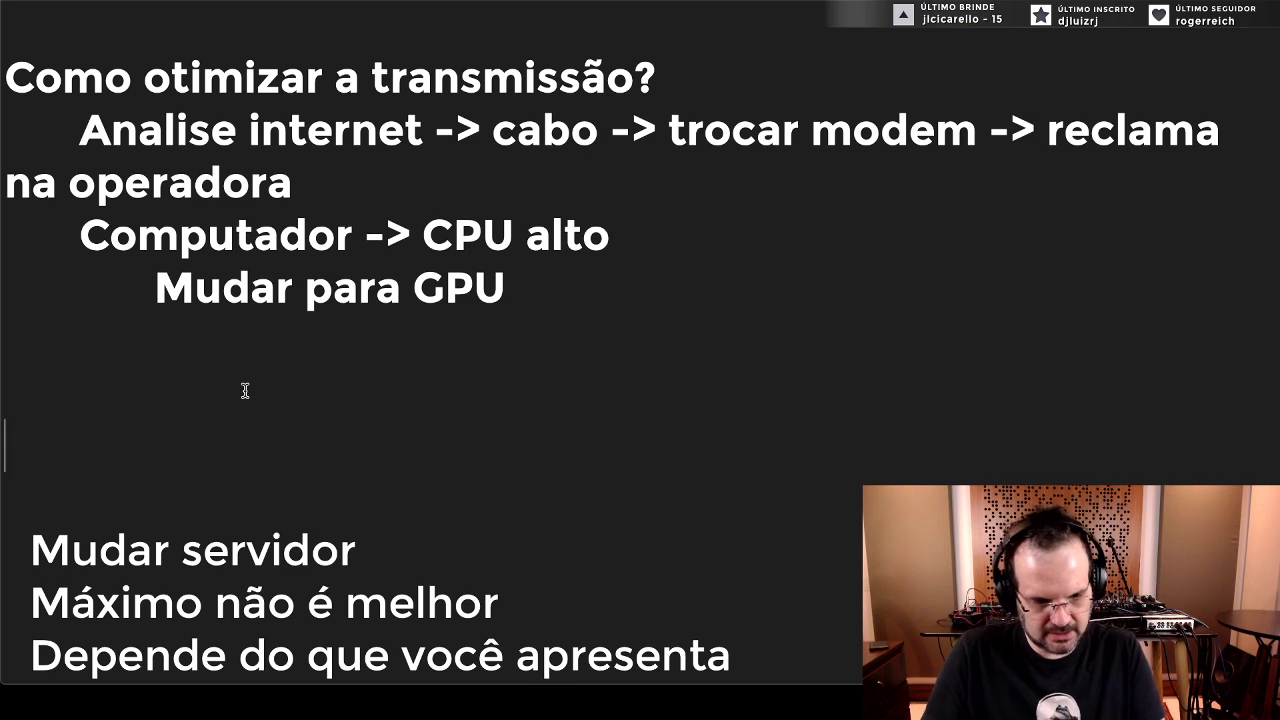
- Add the heading "Preparar para transmitir" to the notes below "Mudar para GPU", followed by a new line
{"action": "type", "text": "Se"}
{"action": "key", "text": "BackSpace"}
{"action": "key", "text": "BackSpace"}
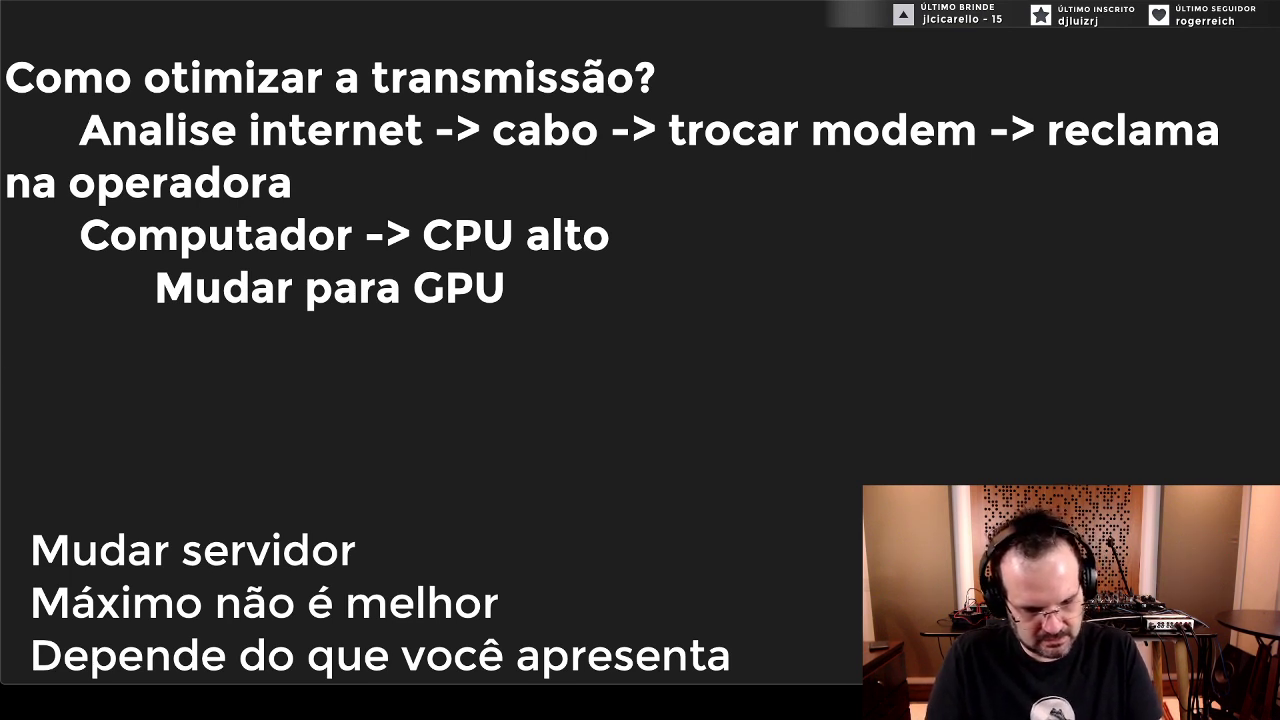
{"action": "type", "text": "Prepara"}
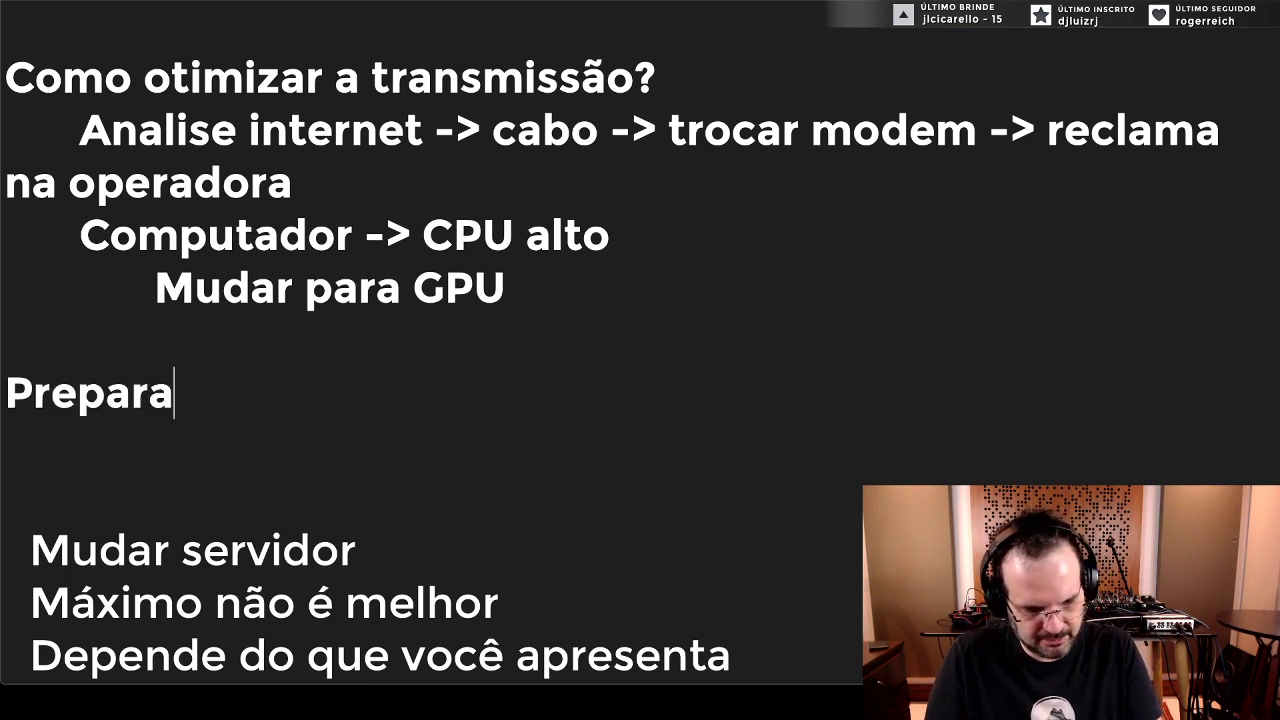
{"action": "type", "text": "r para transmititro"}
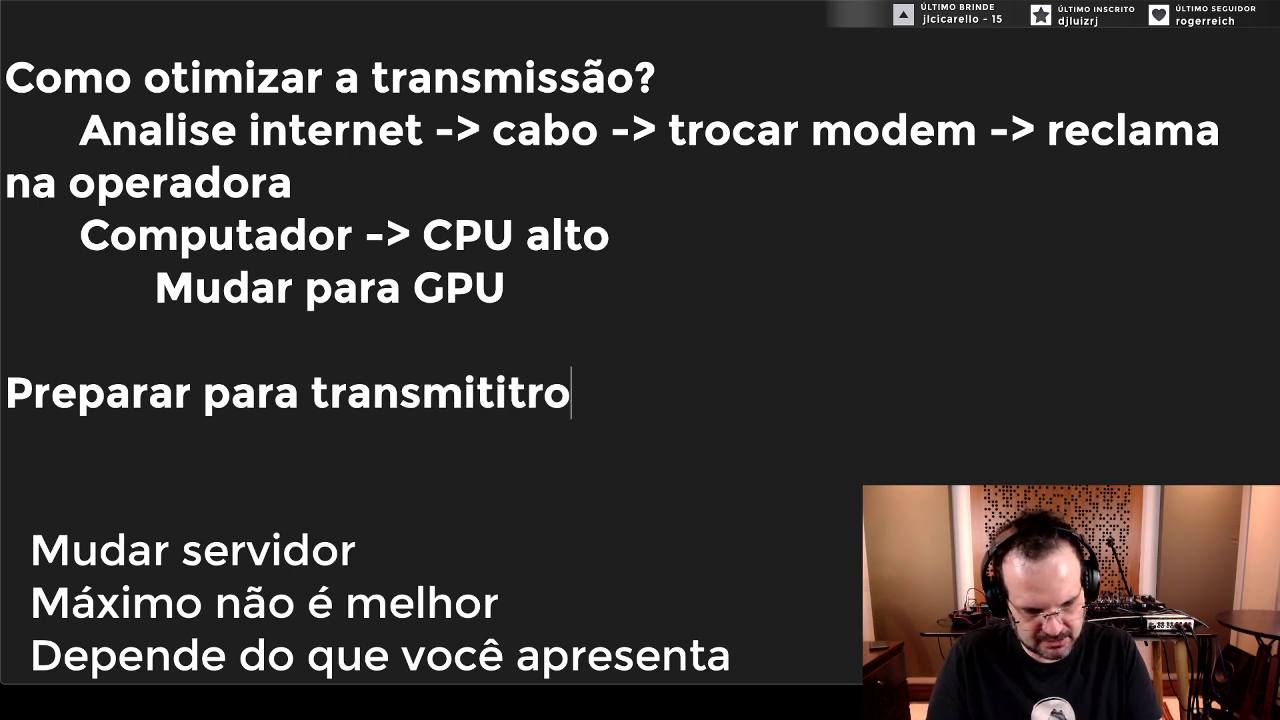
{"action": "key", "text": "BackSpace"}
{"action": "key", "text": "BackSpace"}
{"action": "key", "text": "BackSpace"}
{"action": "key", "text": "BackSpace"}
{"action": "type", "text": "ir"}
{"action": "key", "text": "Return"}
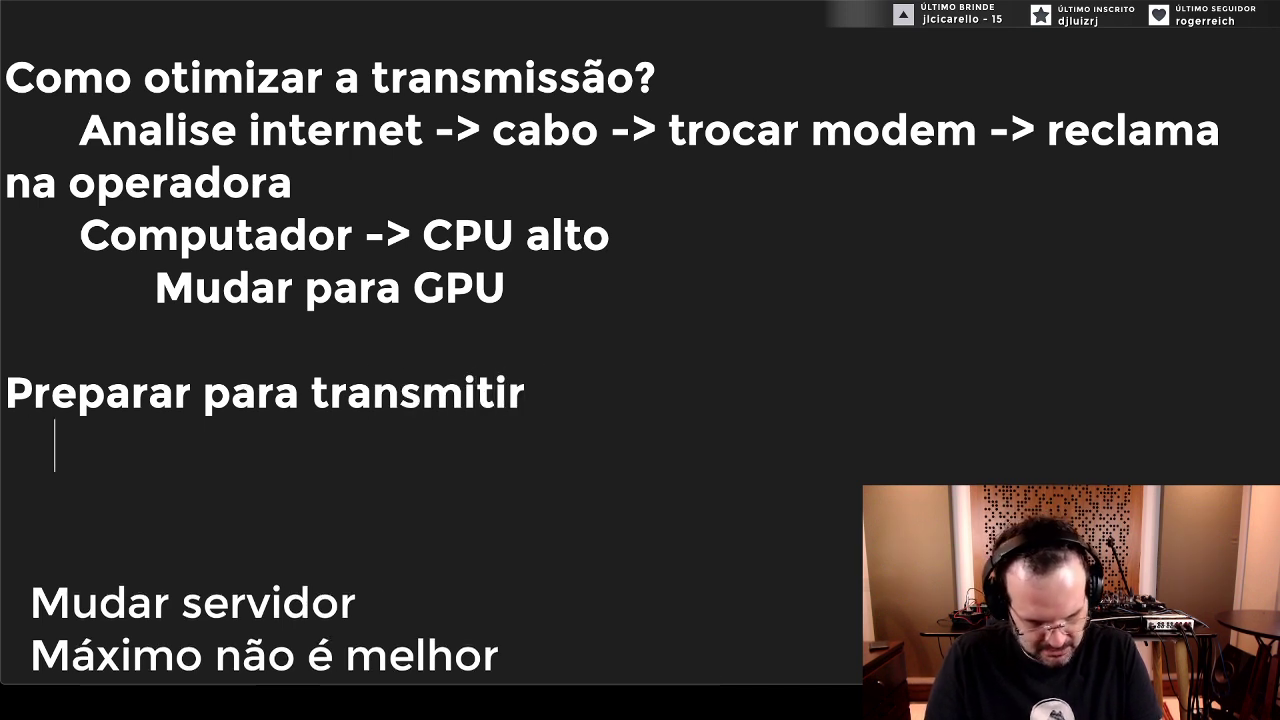
- Write the indented item "Escolher tamanho de saída de vídeo" under the "Preparar para transmitir" heading
{"action": "type", "text": "Esi"}
{"action": "key", "text": "BackSpace"}
{"action": "key", "text": "BackSpace"}
{"action": "type", "text": "sc"}
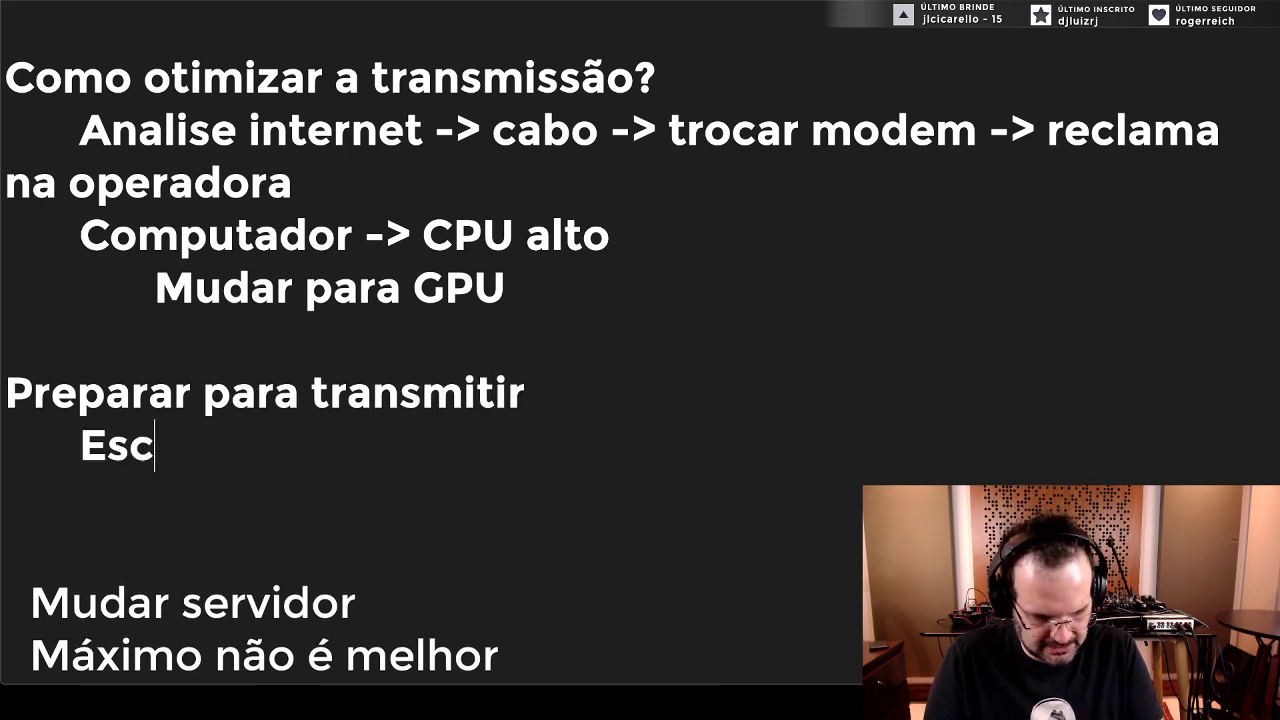
{"action": "type", "text": "olher ta"}
{"action": "key", "text": "BackSpace"}
{"action": "key", "text": "BackSpace"}
{"action": "key", "text": "BackSpace"}
{"action": "key", "text": "BackSpace"}
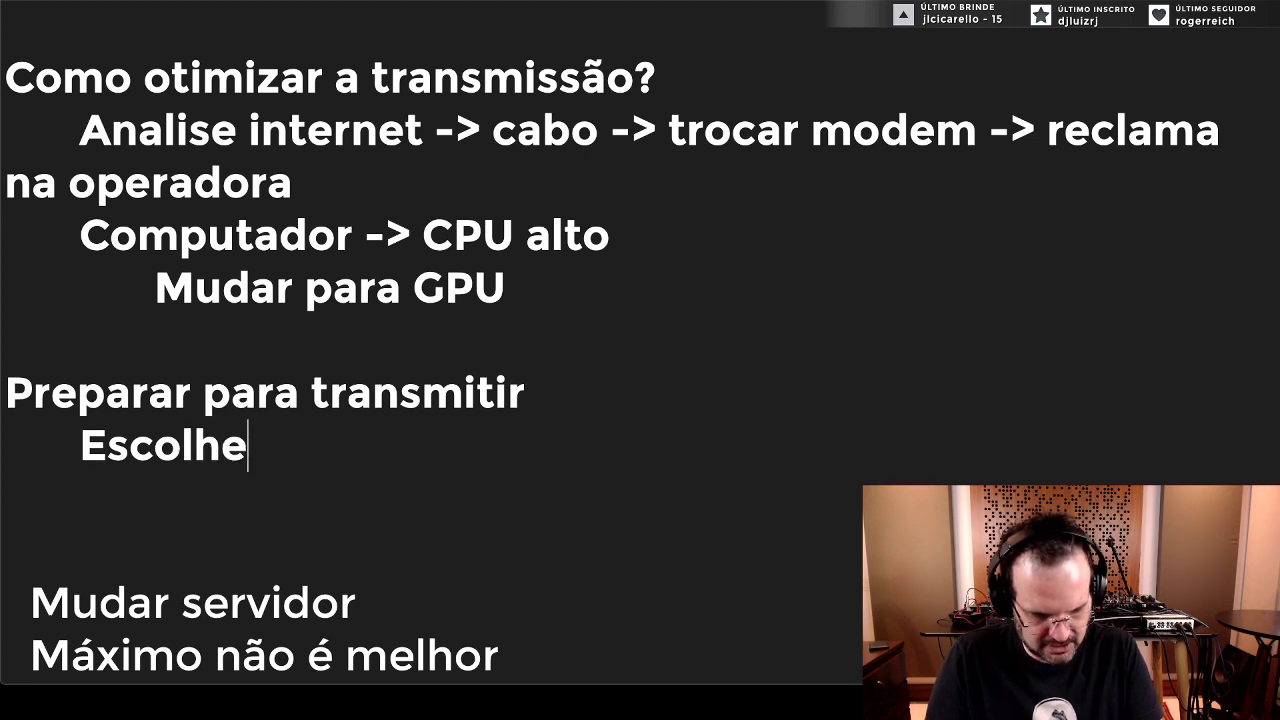
{"action": "type", "text": "r tamanho "}
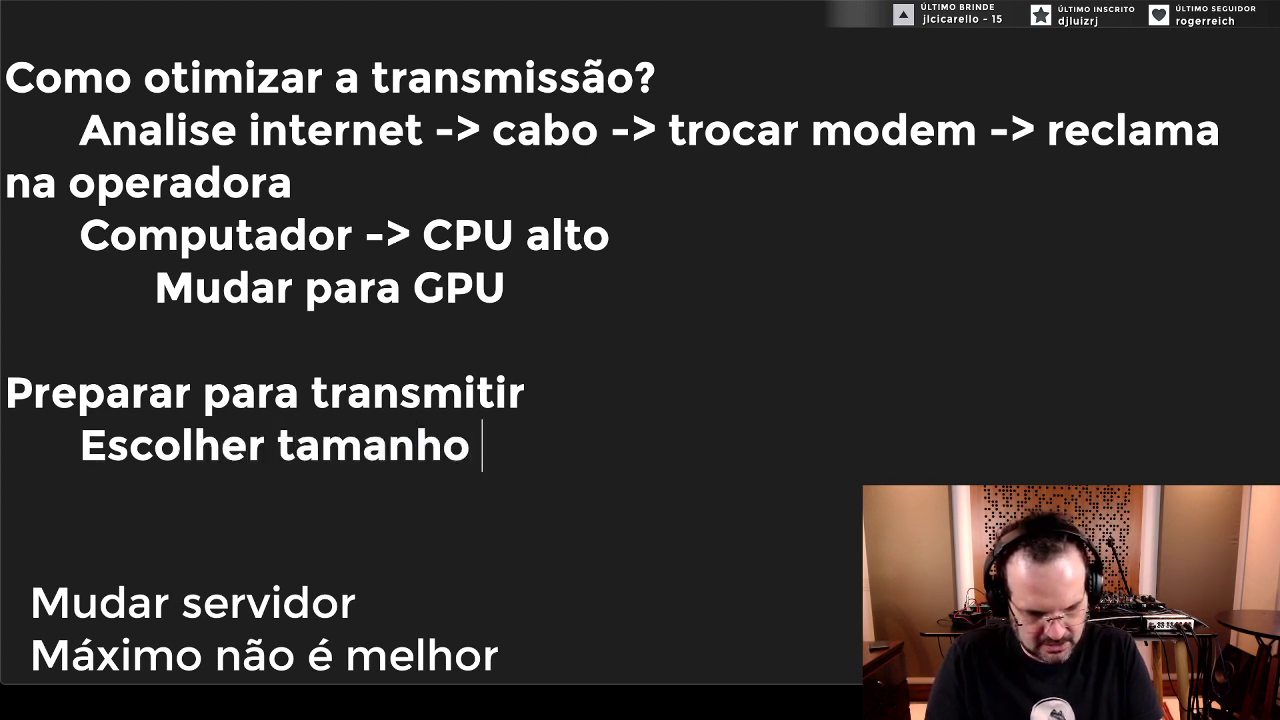
{"action": "type", "text": "de saída"}
{"action": "key", "text": "BackSpace"}
{"action": "key", "text": "BackSpace"}
{"action": "type", "text": "saída"}
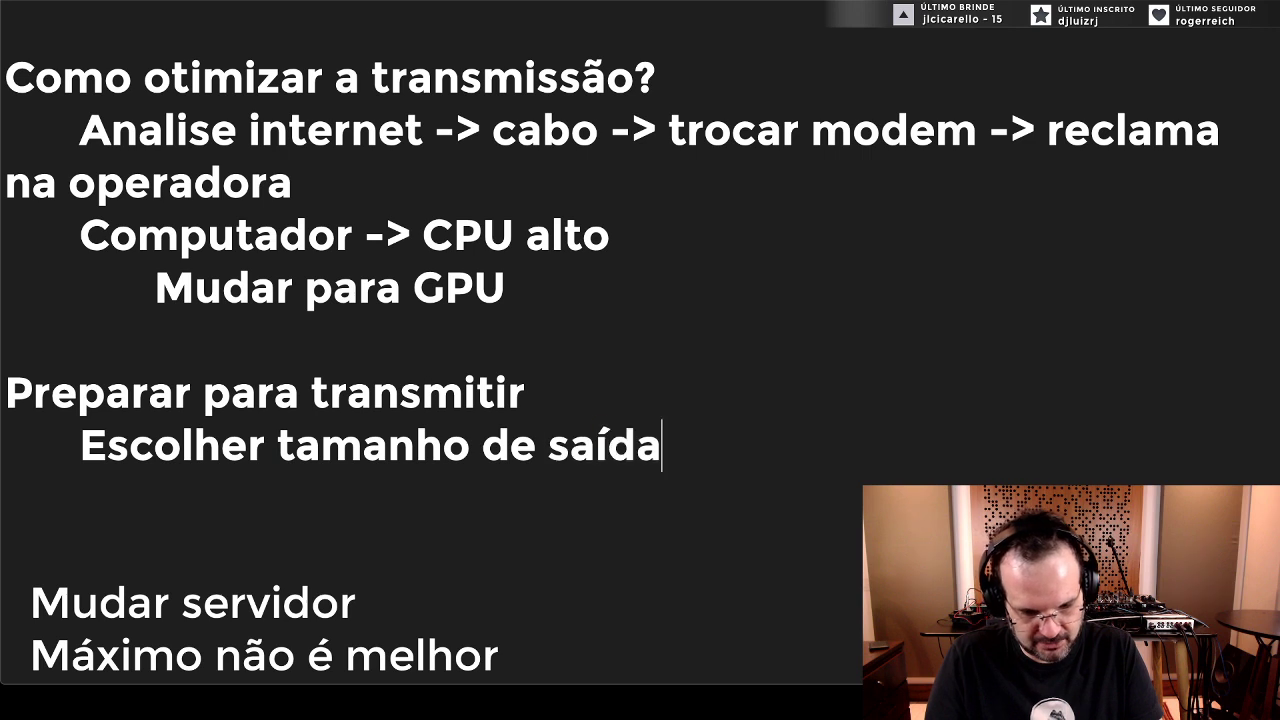
{"action": "key", "text": "BackSpace"}
{"action": "type", "text": "de"}
{"action": "key", "text": "BackSpace"}
{"action": "key", "text": "BackSpace"}
{"action": "key", "text": "BackSpace"}
{"action": "type", "text": "e"}
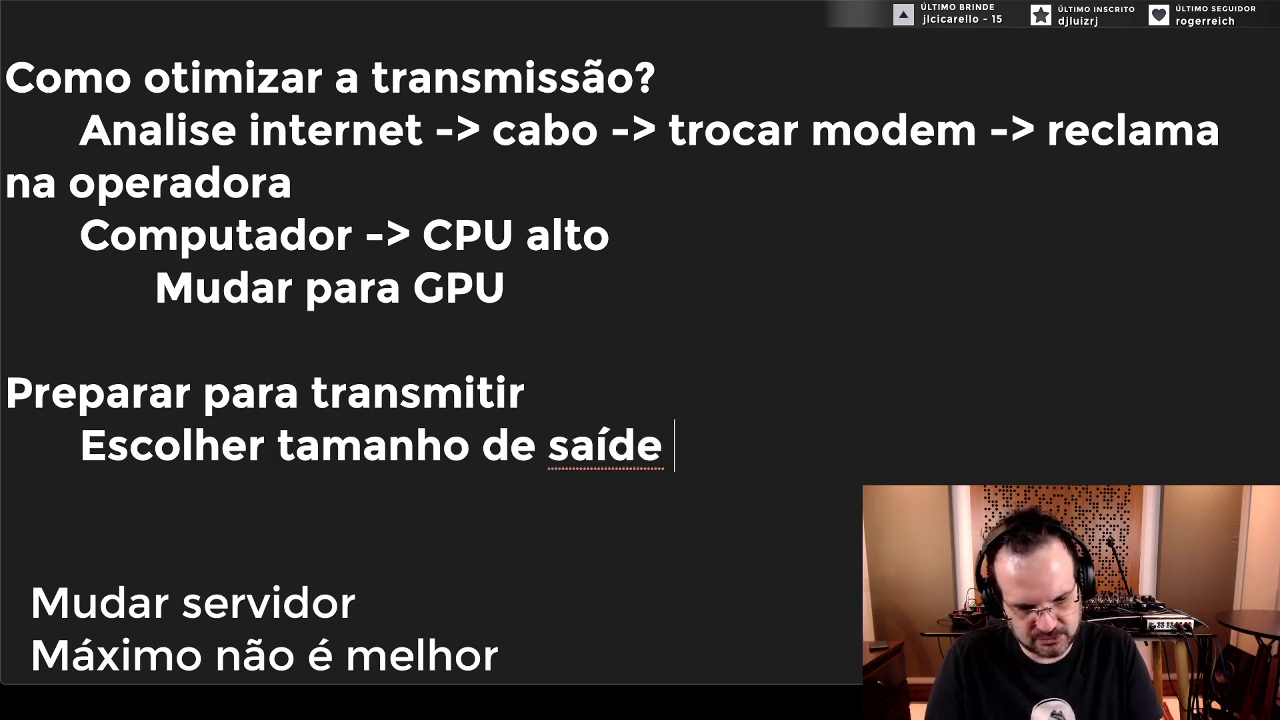
{"action": "key", "text": "BackSpace"}
{"action": "key", "text": "BackSpace"}
{"action": "type", "text": "a de víde"}
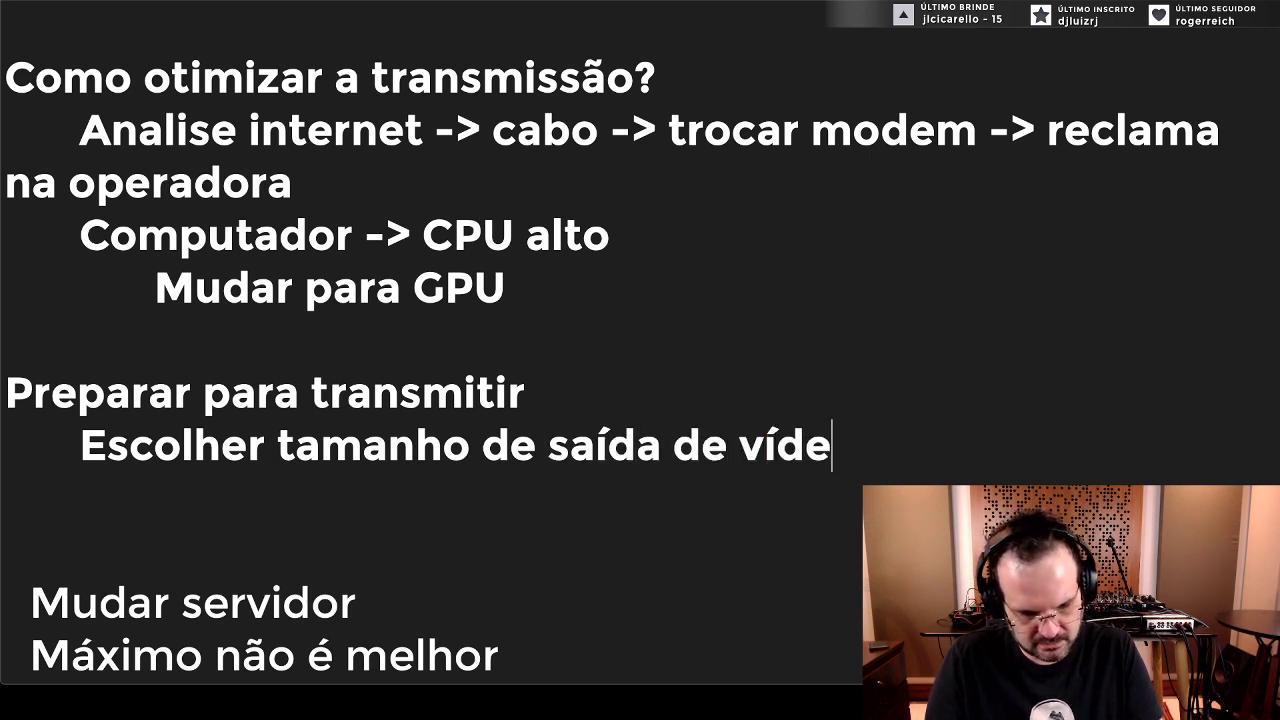
{"action": "type", "text": "o"}
- Start another indented line below the video output size item and switch to OBS to check the streaming output settings
{"action": "key", "text": "Return"}
{"action": "key", "text": "Tab"}
{"action": "type", "text": "E"}
{"action": "key", "text": "BackSpace"}
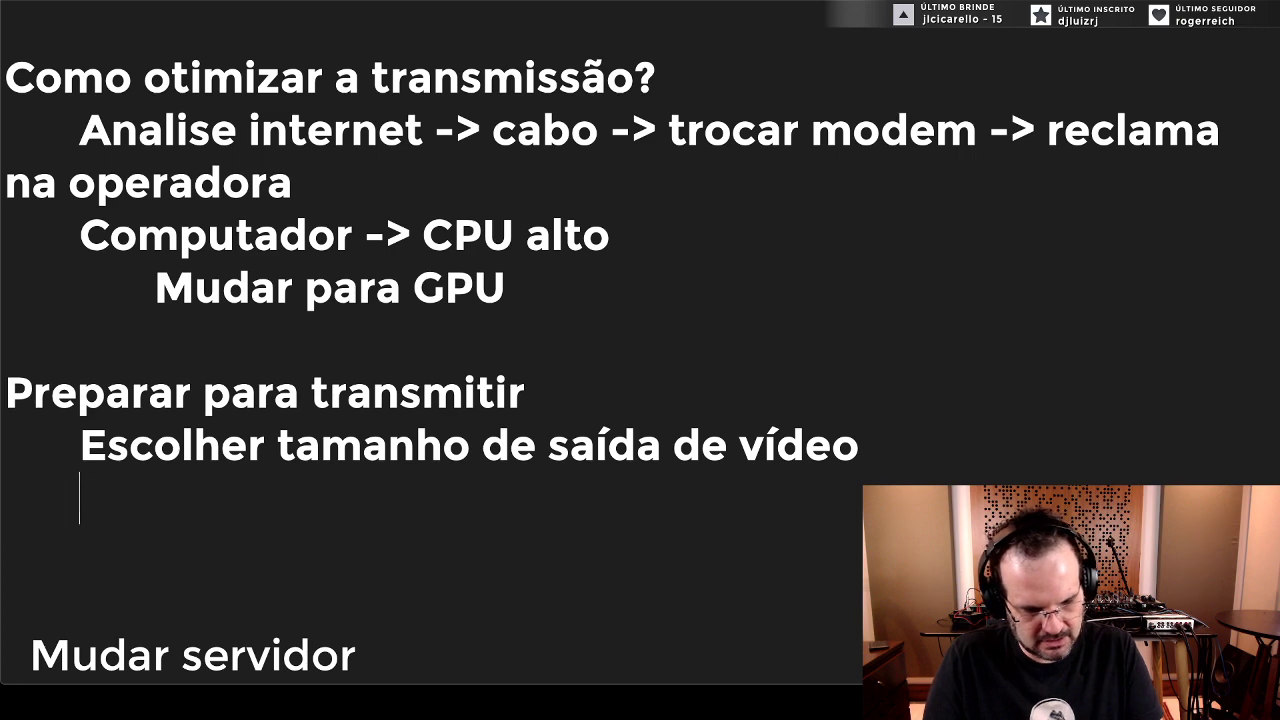
{"action": "key", "text": "super+Tab"}
{"action": "key", "text": "super+Tab"}
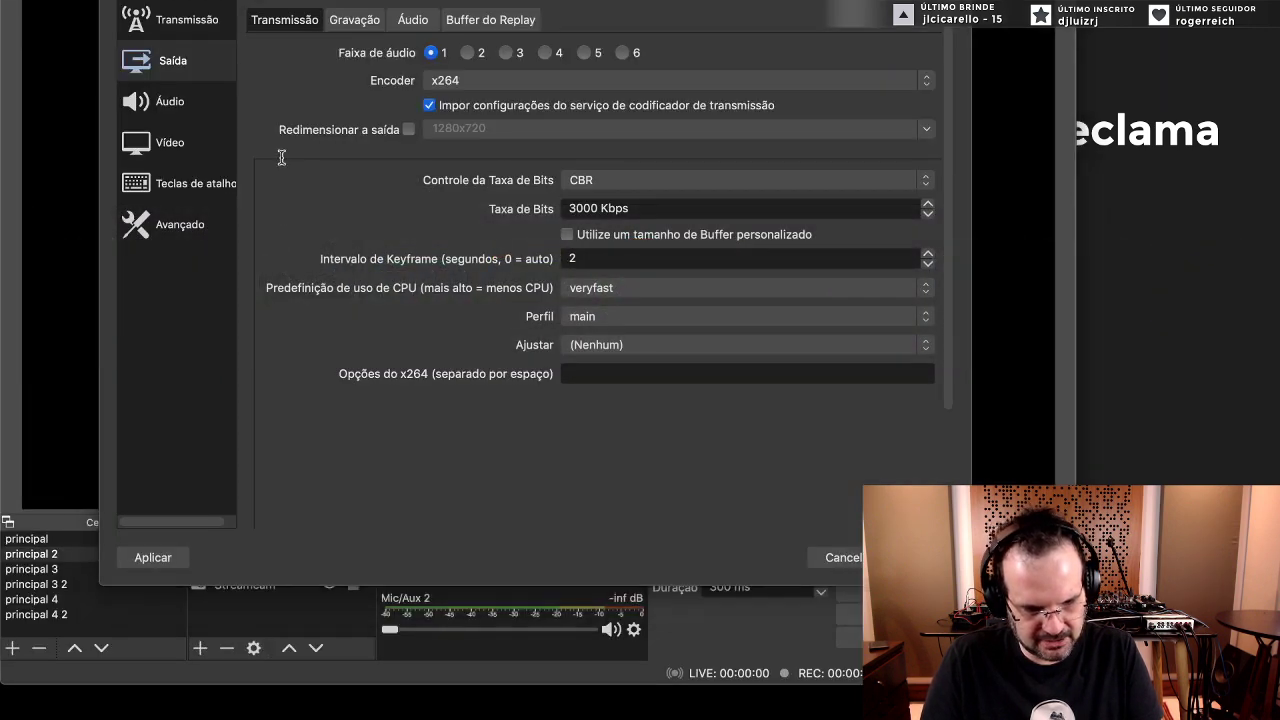
- Return to the TextEdit notes and write "OBS -> Saída" on the indented line below the video output size item
{"action": "key", "text": "super+Tab"}
{"action": "type", "text": "SAÍ"}
{"action": "key", "text": "BackSpace"}
{"action": "key", "text": "BackSpace"}
{"action": "key", "text": "BackSpace"}
{"action": "type", "text": "O"}
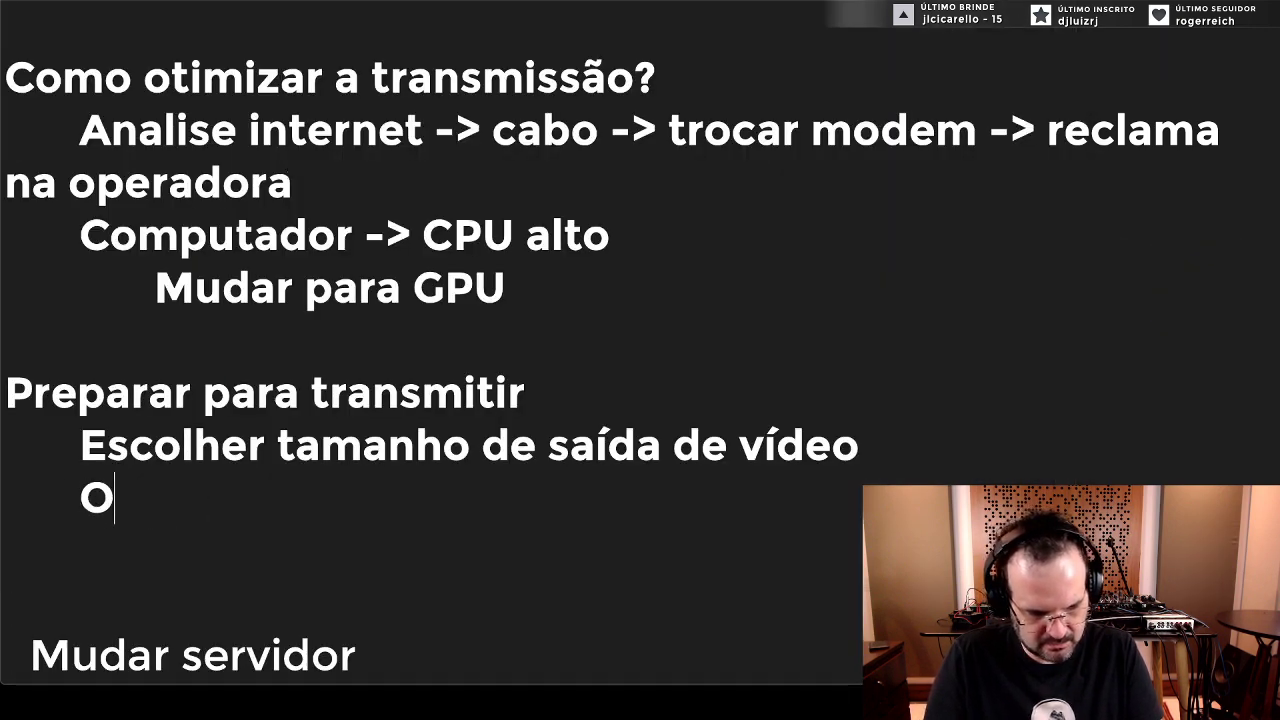
{"action": "type", "text": "BS -> SA"}
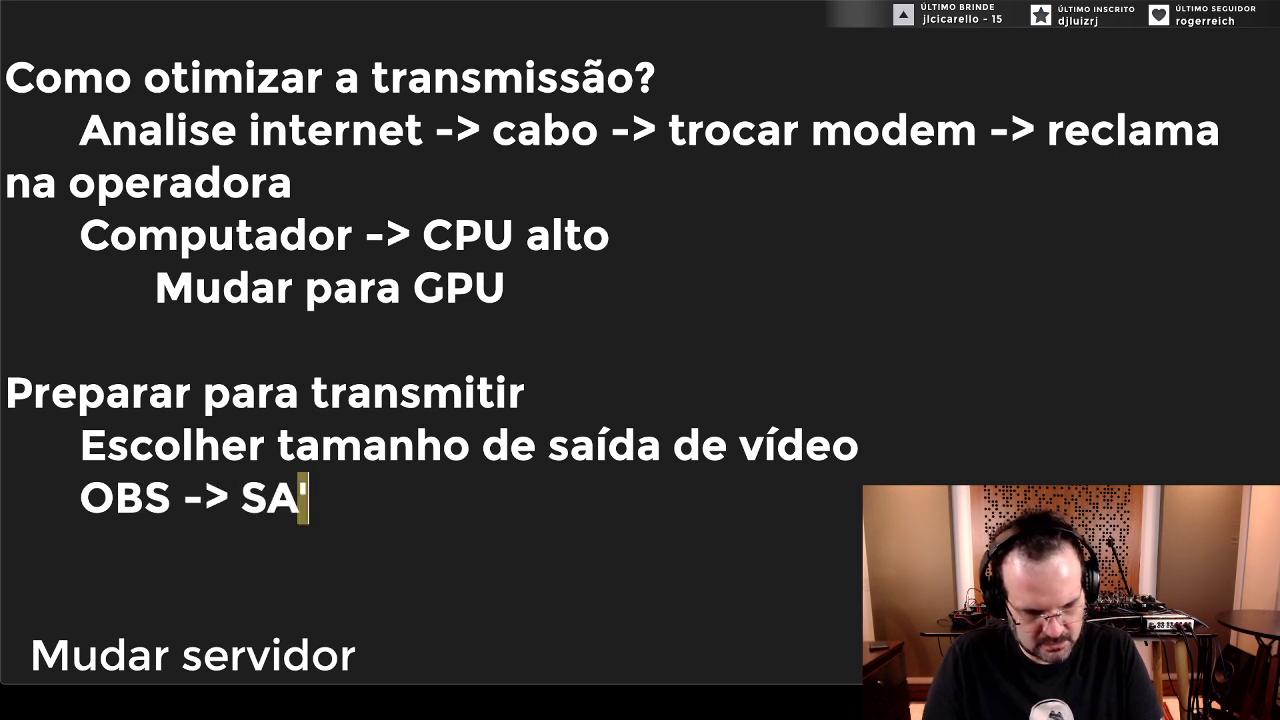
{"action": "key", "text": "BackSpace"}
{"action": "key", "text": "BackSpace"}
{"action": "type", "text": "saí"}
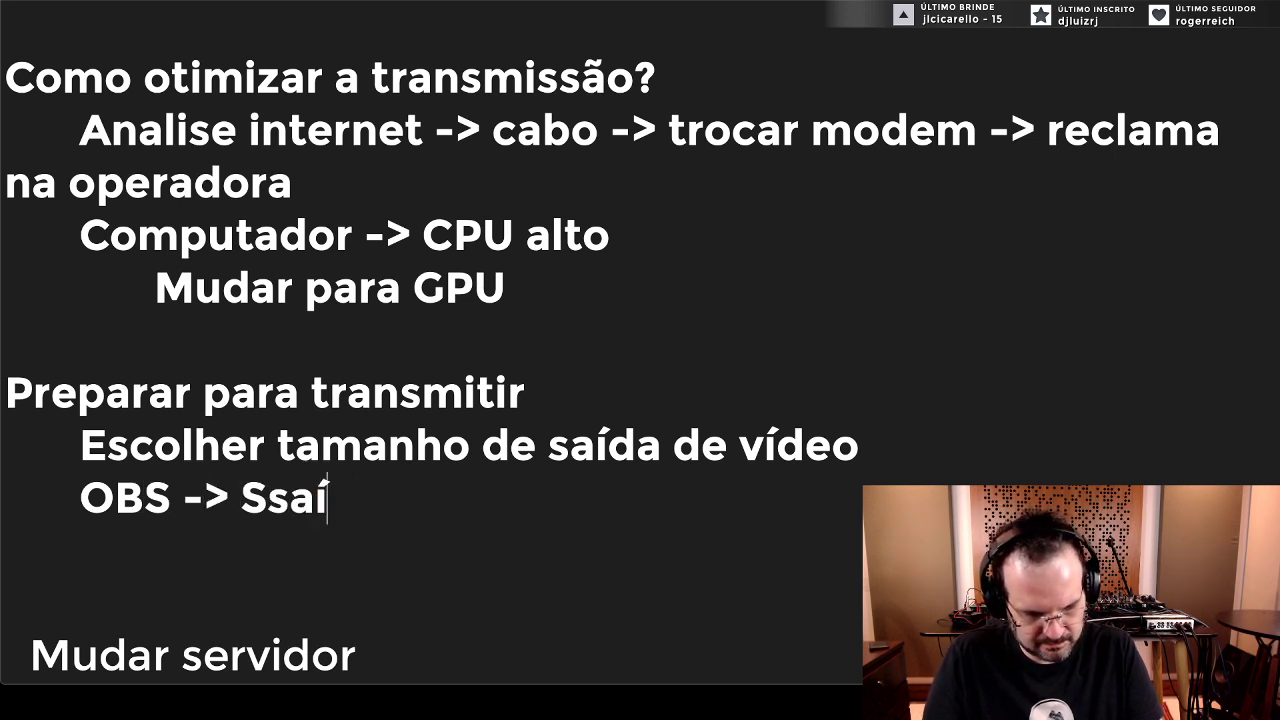
{"action": "key", "text": "BackSpace"}
{"action": "key", "text": "BackSpace"}
{"action": "key", "text": "BackSpace"}
{"action": "type", "text": "aída 0"}
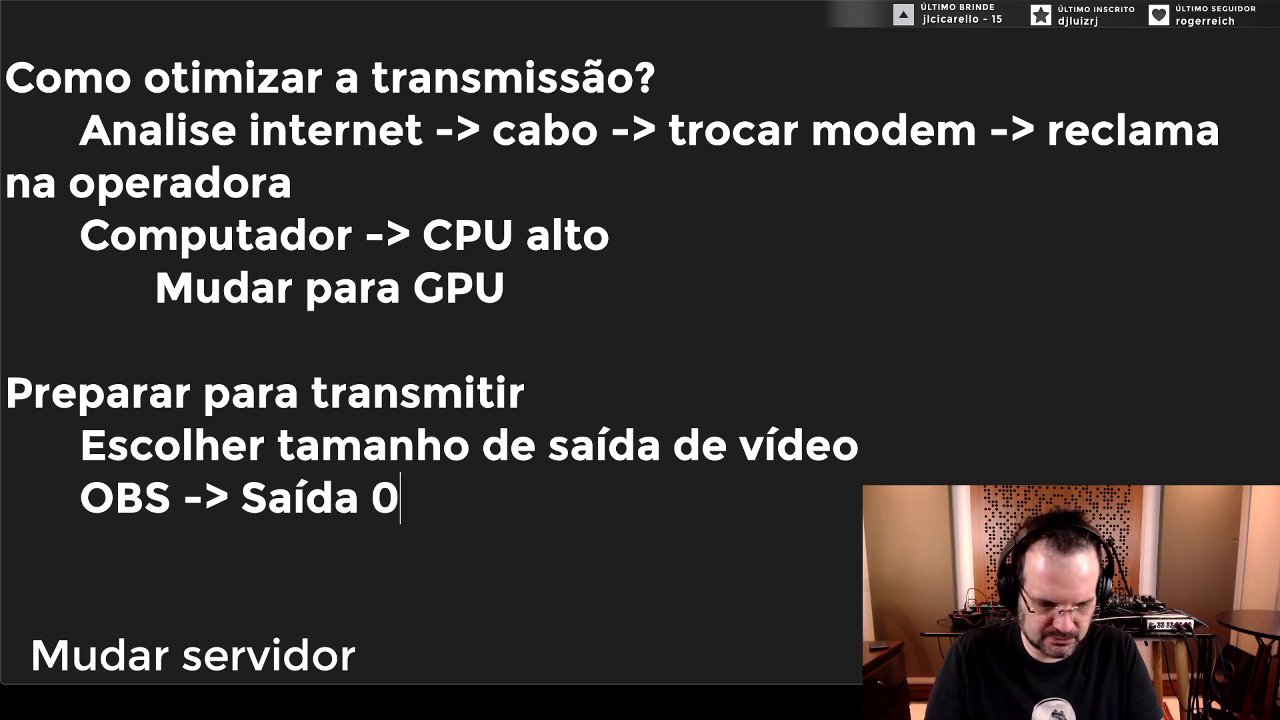
{"action": "type", "text": ">"}
{"action": "key", "text": "BackSpace"}
{"action": "key", "text": "BackSpace"}
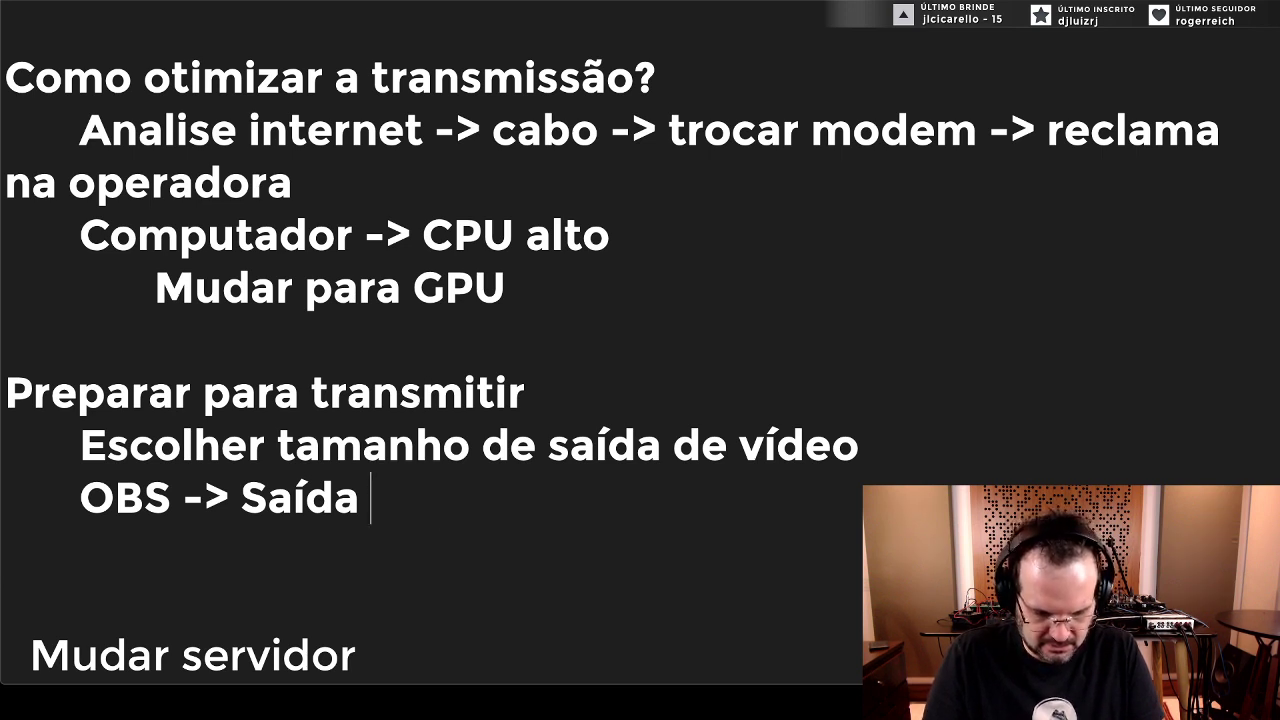
- Continue the "OBS -> Saída" item with "-> Configurar seguindo"
{"action": "type", "text": "-> Configurar segundo"}
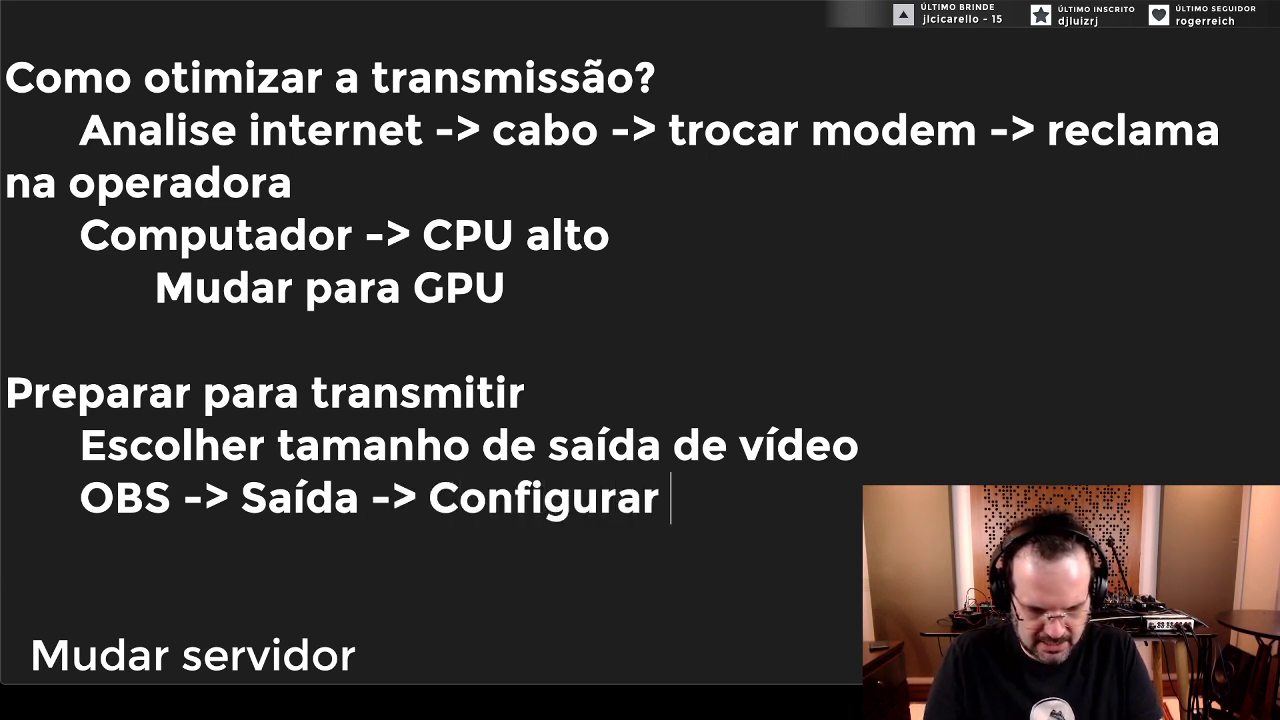
{"action": "key", "text": "BackSpace"}
{"action": "key", "text": "BackSpace"}
{"action": "key", "text": "BackSpace"}
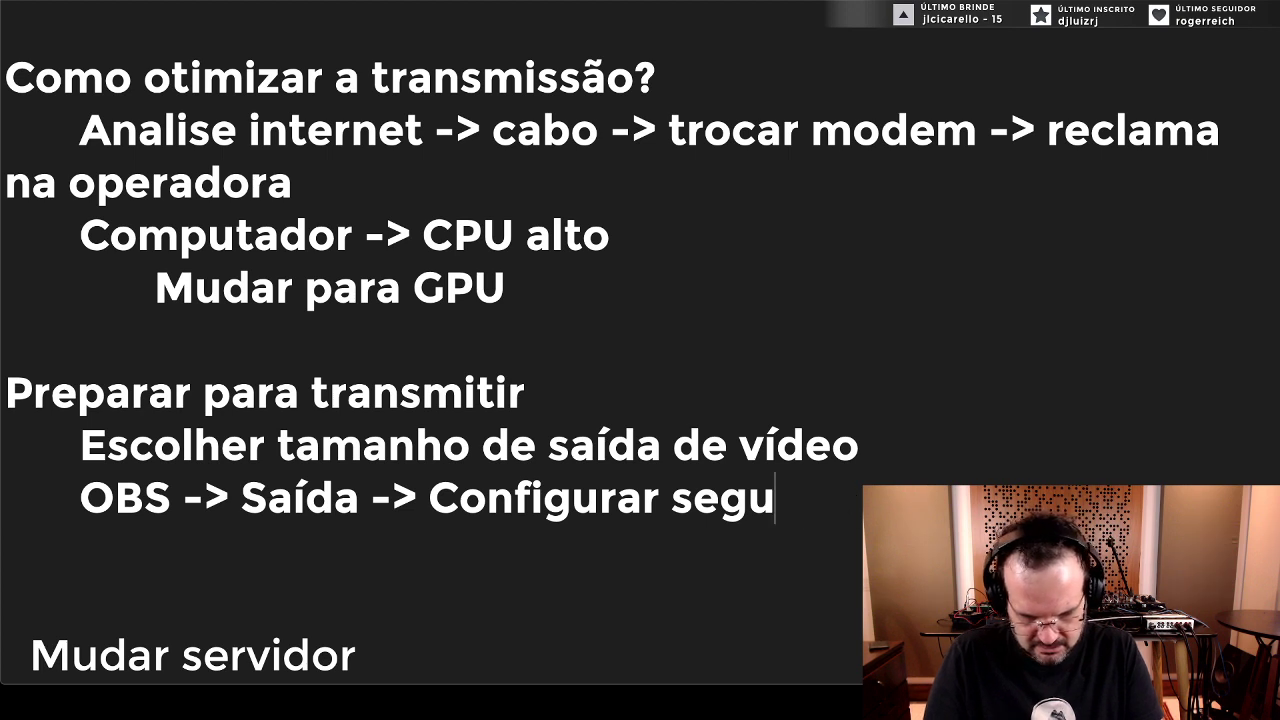
{"action": "type", "text": "inte"}
{"action": "key", "text": "BackSpace"}
{"action": "key", "text": "BackSpace"}
{"action": "type", "text": "do"}
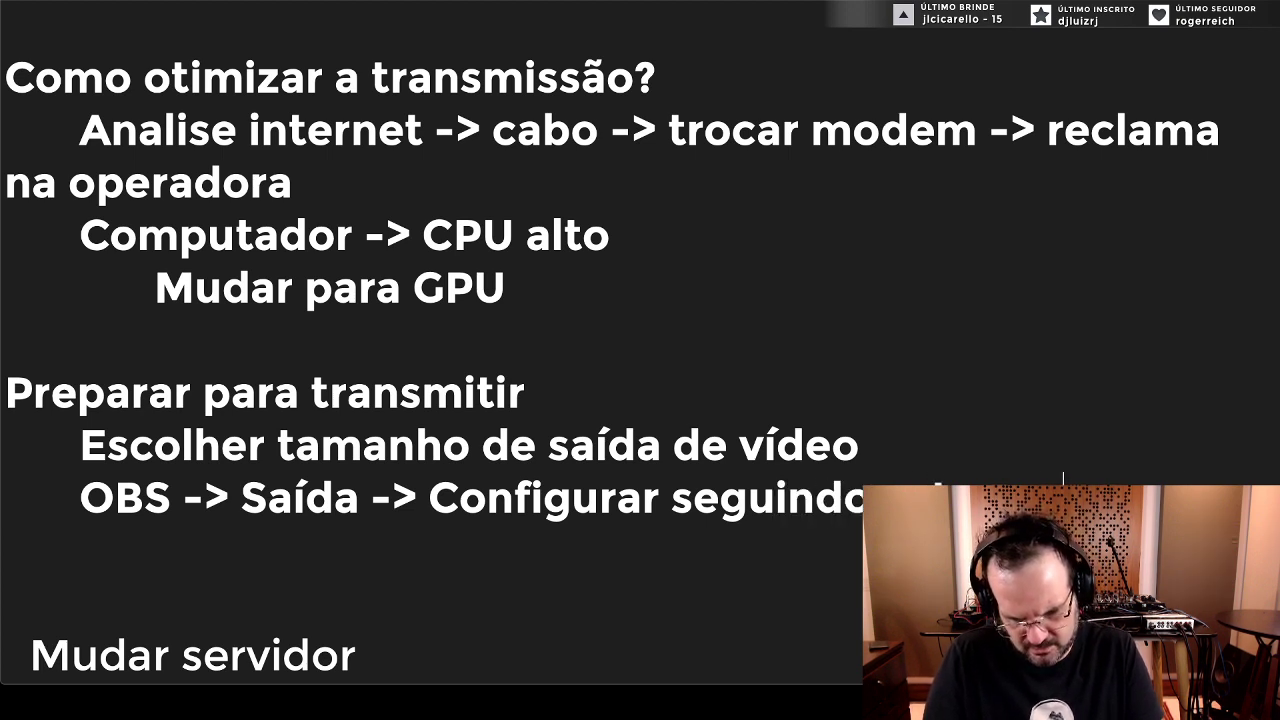
{"action": "type", "text": " estes passos:"}
{"action": "key", "text": "Return"}
{"action": "type", "text": "https://stream.twitch.tv/"}
{"action": "key", "text": "Return"}
{"action": "scroll", "coordinate": [389, 198], "scroll_direction": "down", "scroll_amount": 2}
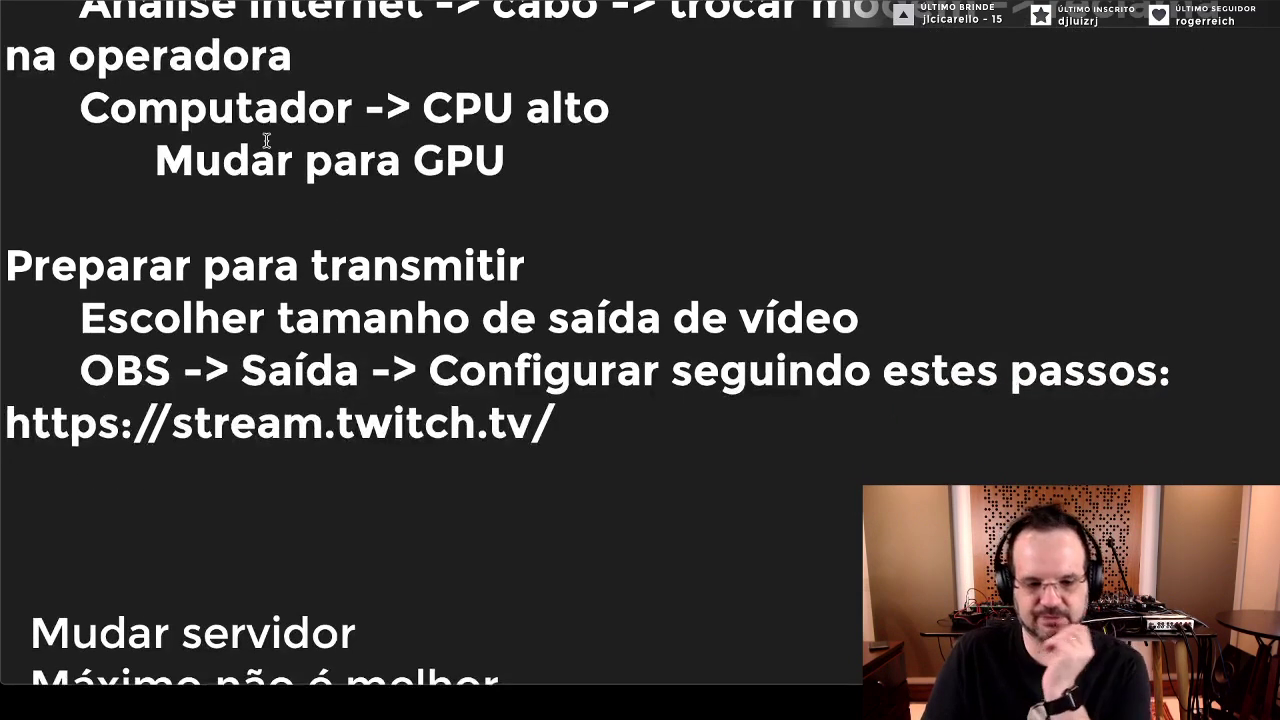
{"action": "left_click", "coordinate": [580, 352]}
{"action": "key", "text": "Return"}
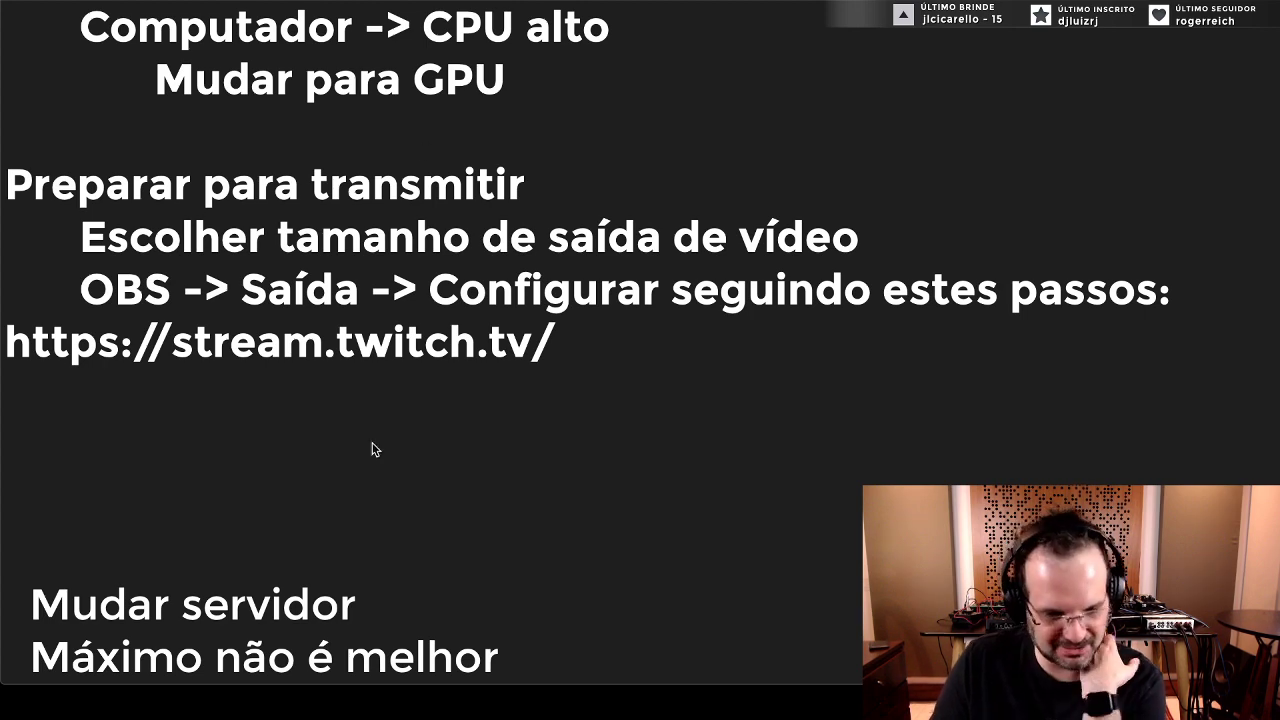
- Review the items under "Preparar para transmitir" and the Twitch links elsewhere in the notes
{"action": "scroll", "coordinate": [457, 429], "scroll_direction": "up", "scroll_amount": 1}
{"action": "triple_click", "coordinate": [214, 366]}
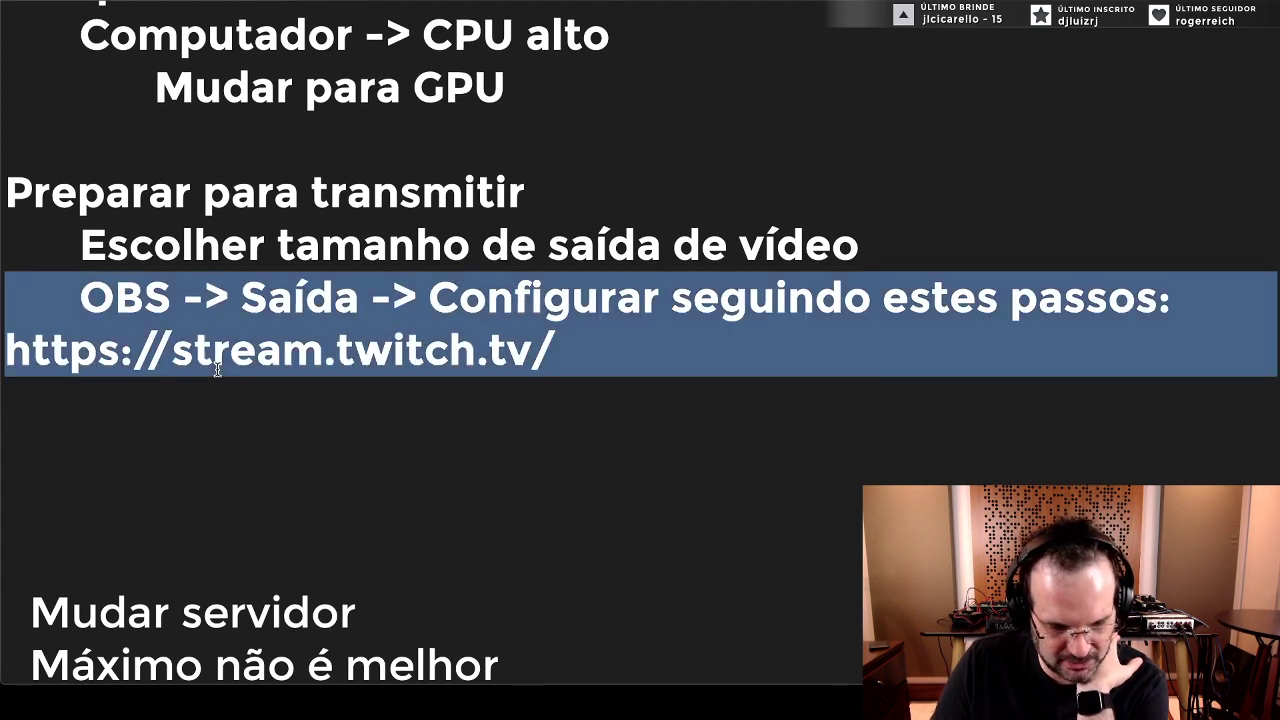
{"action": "left_click_drag", "start_coordinate": [540, 356], "coordinate": [4, 248]}
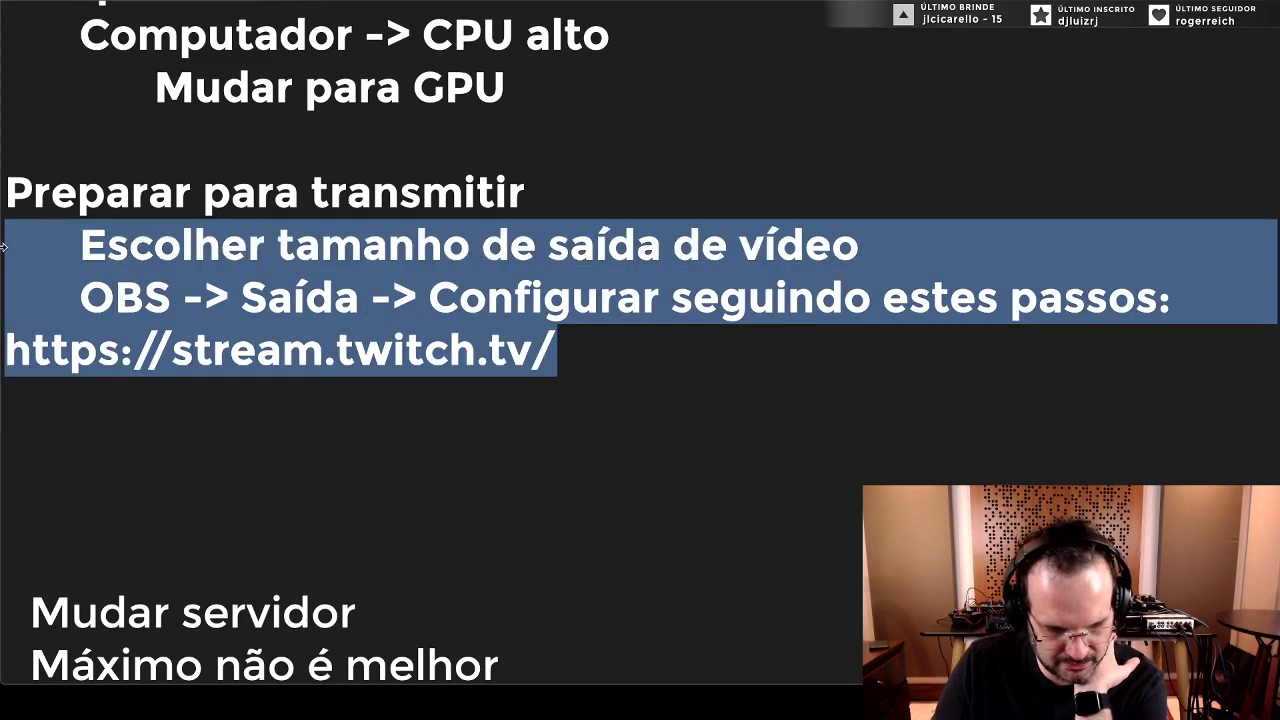
{"action": "left_click", "coordinate": [586, 434]}
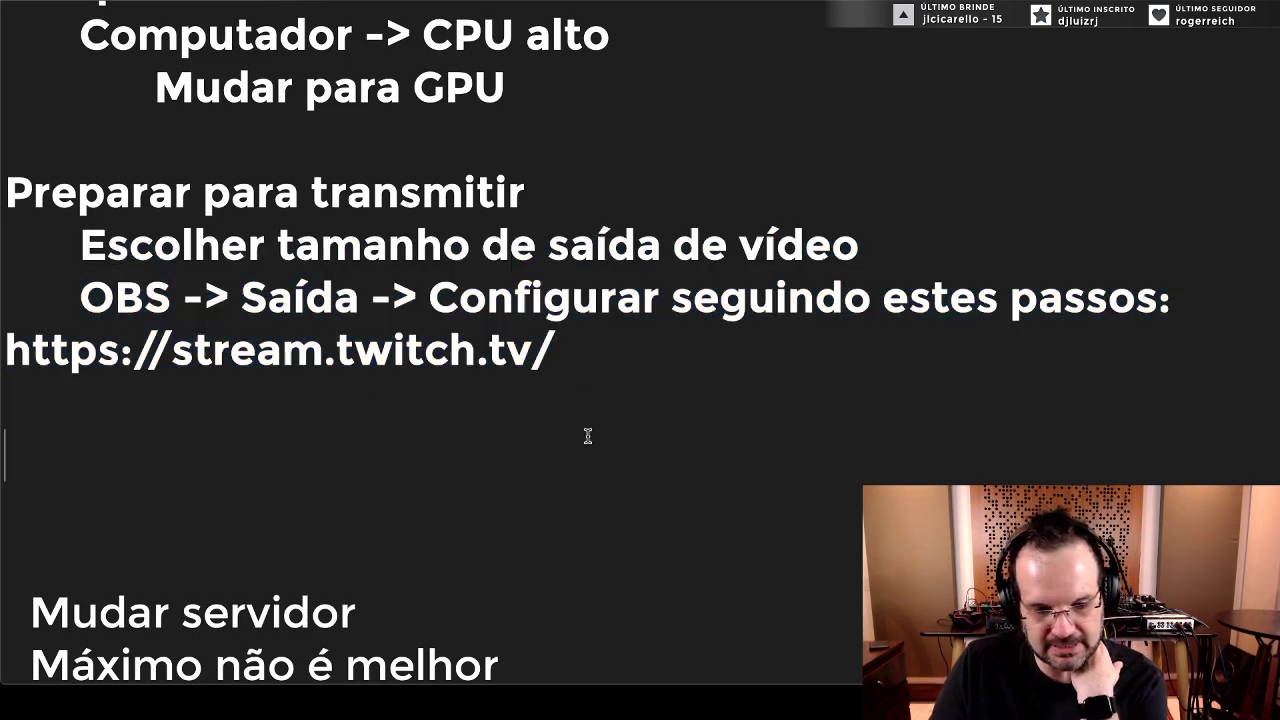
{"action": "scroll", "coordinate": [589, 408], "scroll_direction": "down", "scroll_amount": 3}
{"action": "scroll", "coordinate": [296, 468], "scroll_direction": "down", "scroll_amount": 7}
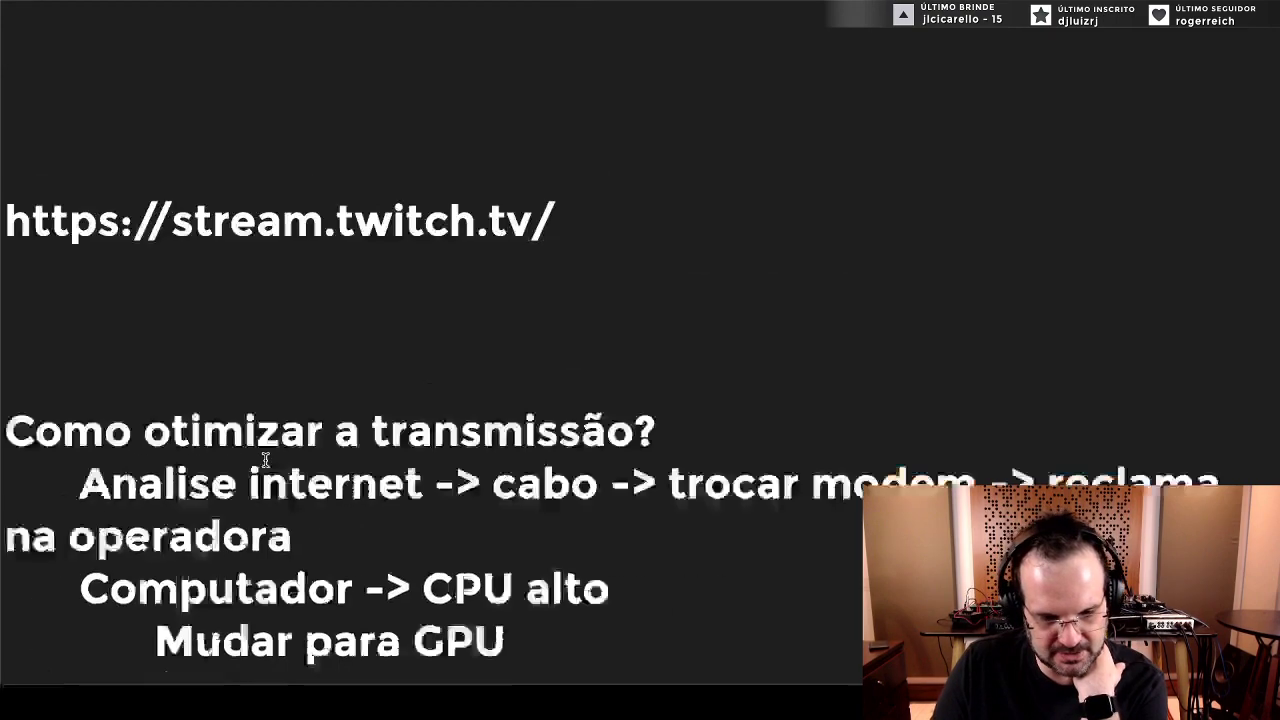
{"action": "scroll", "coordinate": [263, 451], "scroll_direction": "up", "scroll_amount": 3}
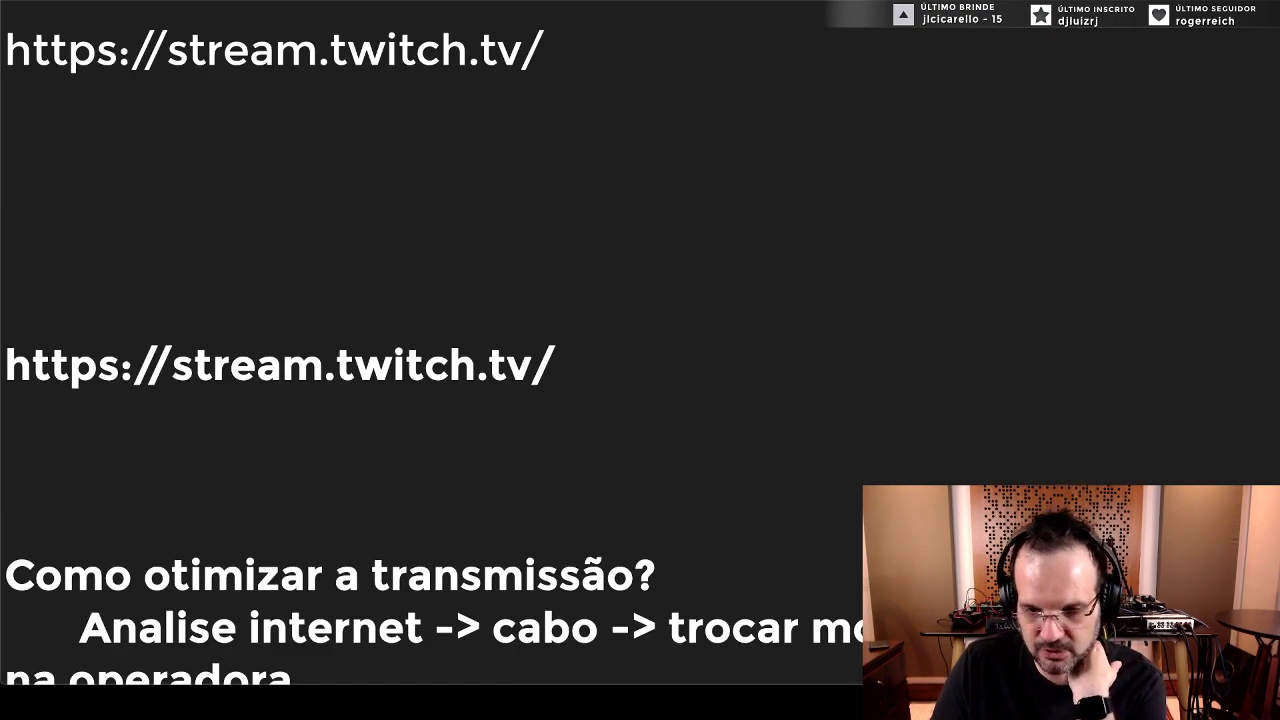
- Switch to the browser and open Twitch's Ingest Recommendation page
{"action": "key", "text": "alt+Tab"}
{"action": "scroll", "coordinate": [780, 280], "scroll_direction": "up", "scroll_amount": 10}
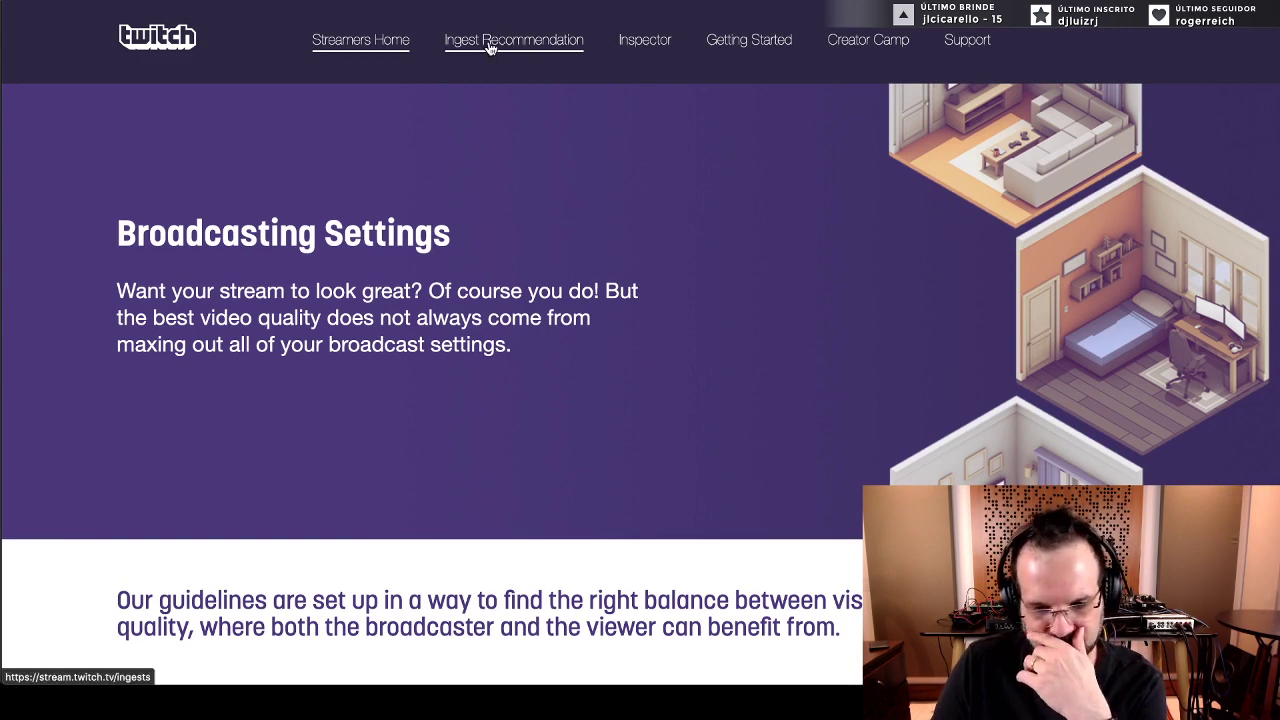
{"action": "left_click", "coordinate": [490, 46]}
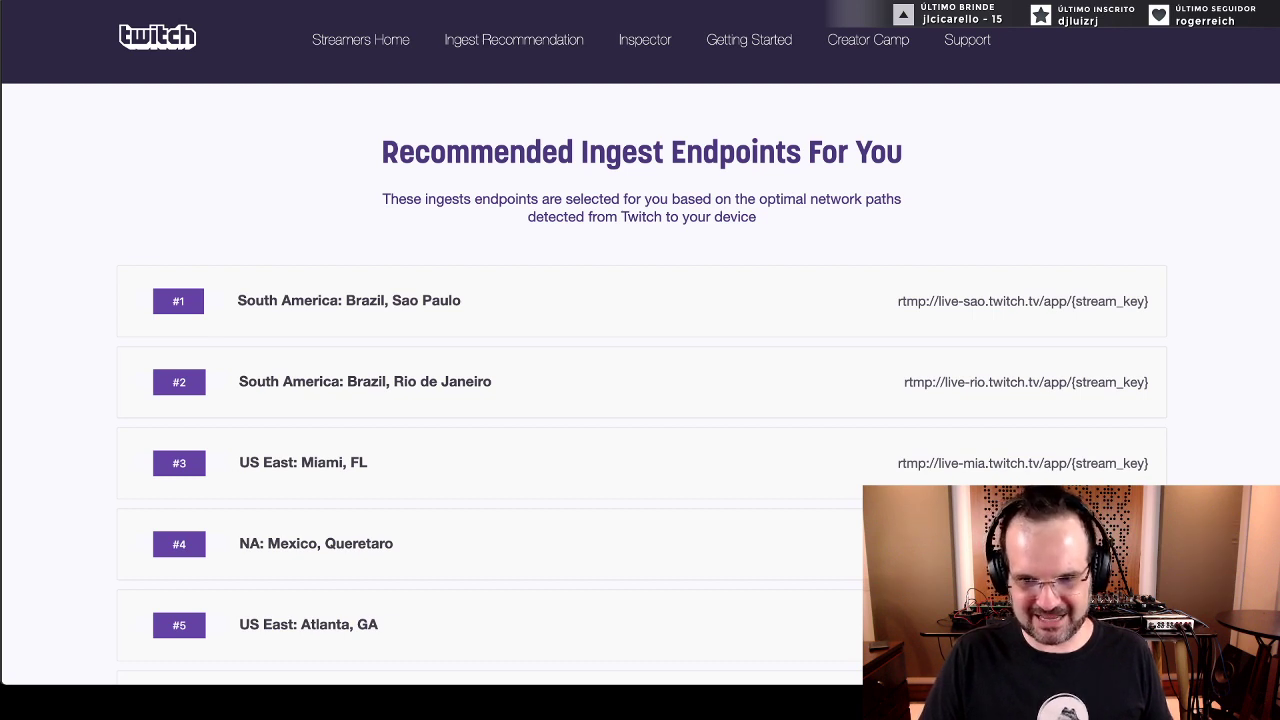
- Go to the OnNow.tv Dirtybird Couchout DJ contest page and look through its prizes and contest entries
{"action": "key", "text": "ctrl+t"}
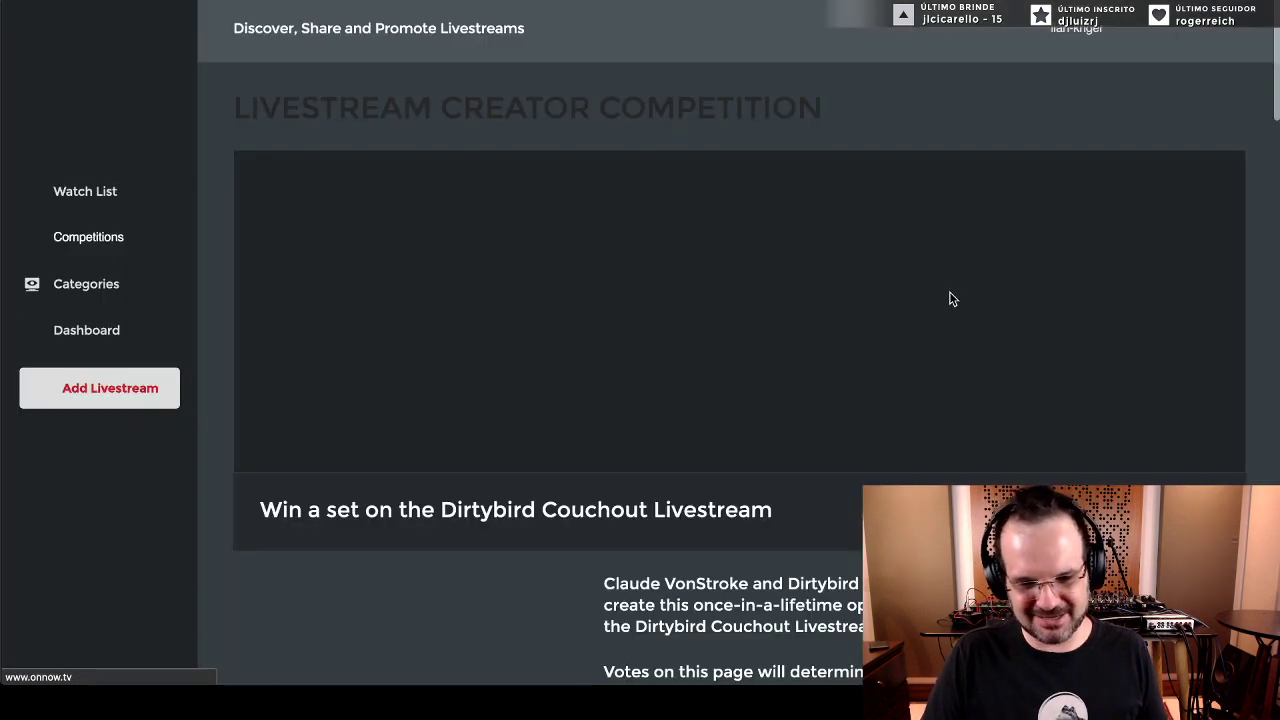
{"action": "scroll", "coordinate": [945, 320], "scroll_direction": "down", "scroll_amount": 3}
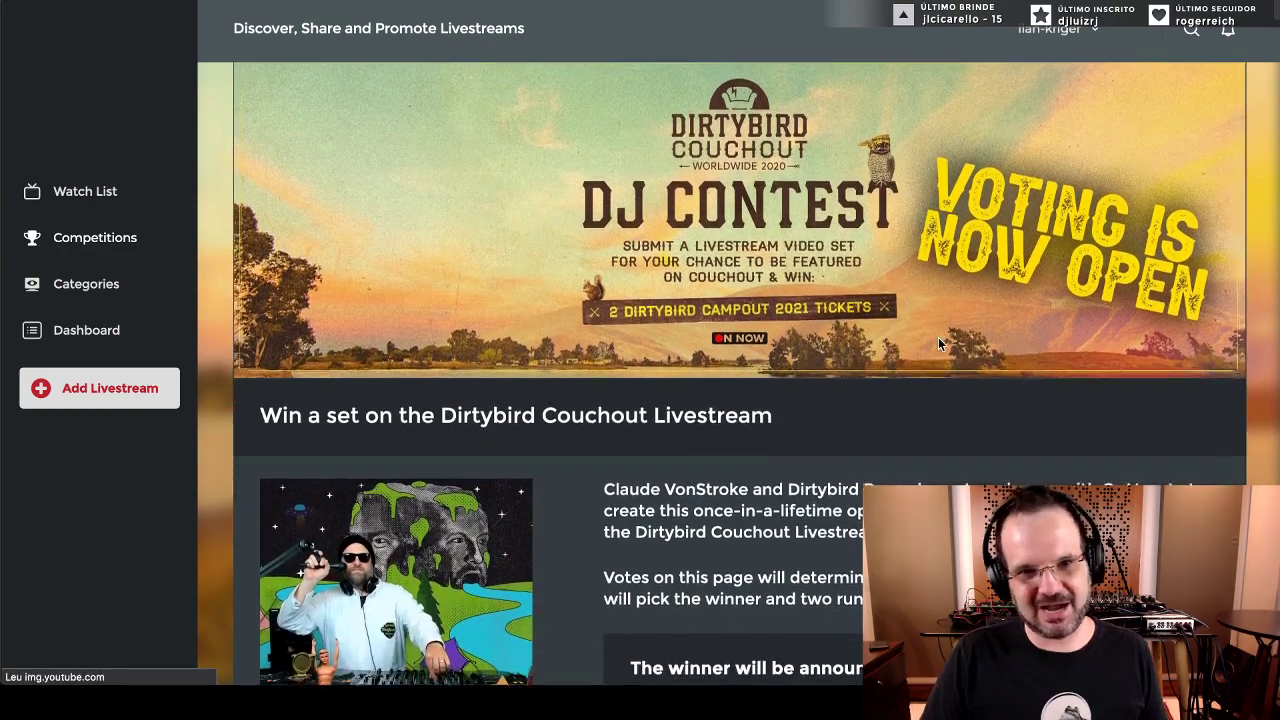
{"action": "scroll", "coordinate": [938, 343], "scroll_direction": "down", "scroll_amount": 2}
{"action": "scroll", "coordinate": [940, 342], "scroll_direction": "down", "scroll_amount": 10}
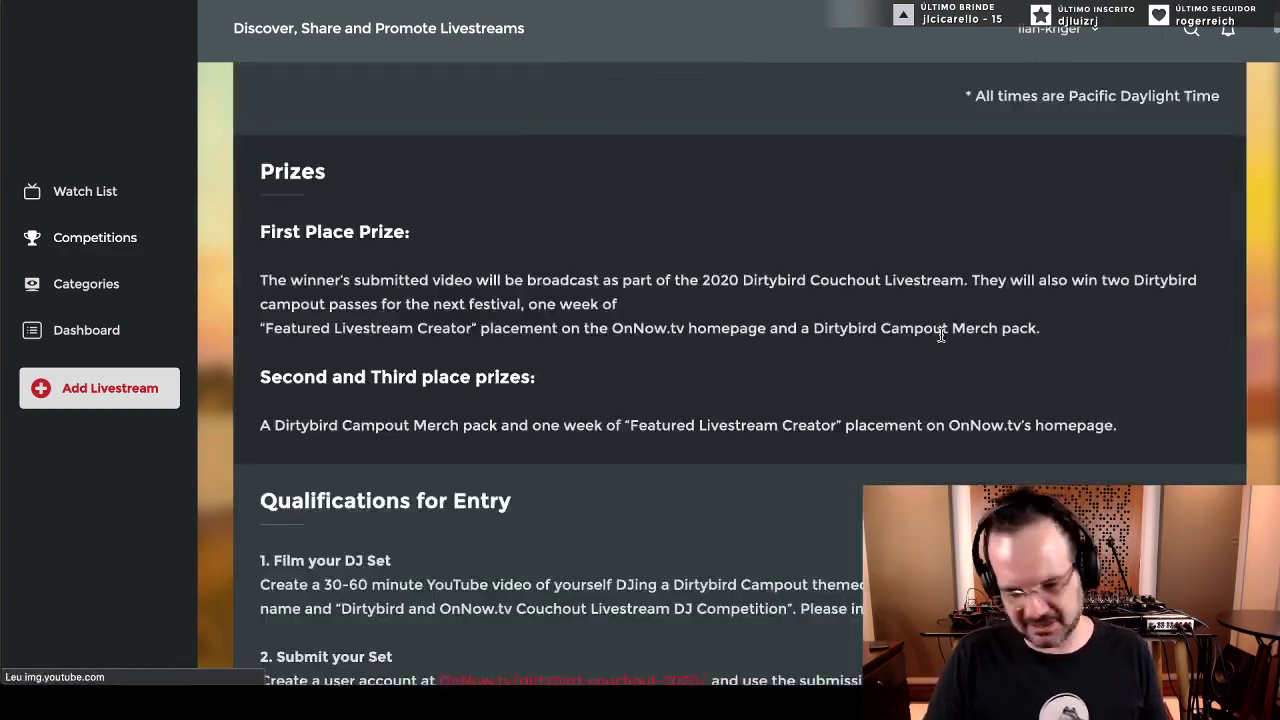
{"action": "scroll", "coordinate": [940, 342], "scroll_direction": "down", "scroll_amount": 20}
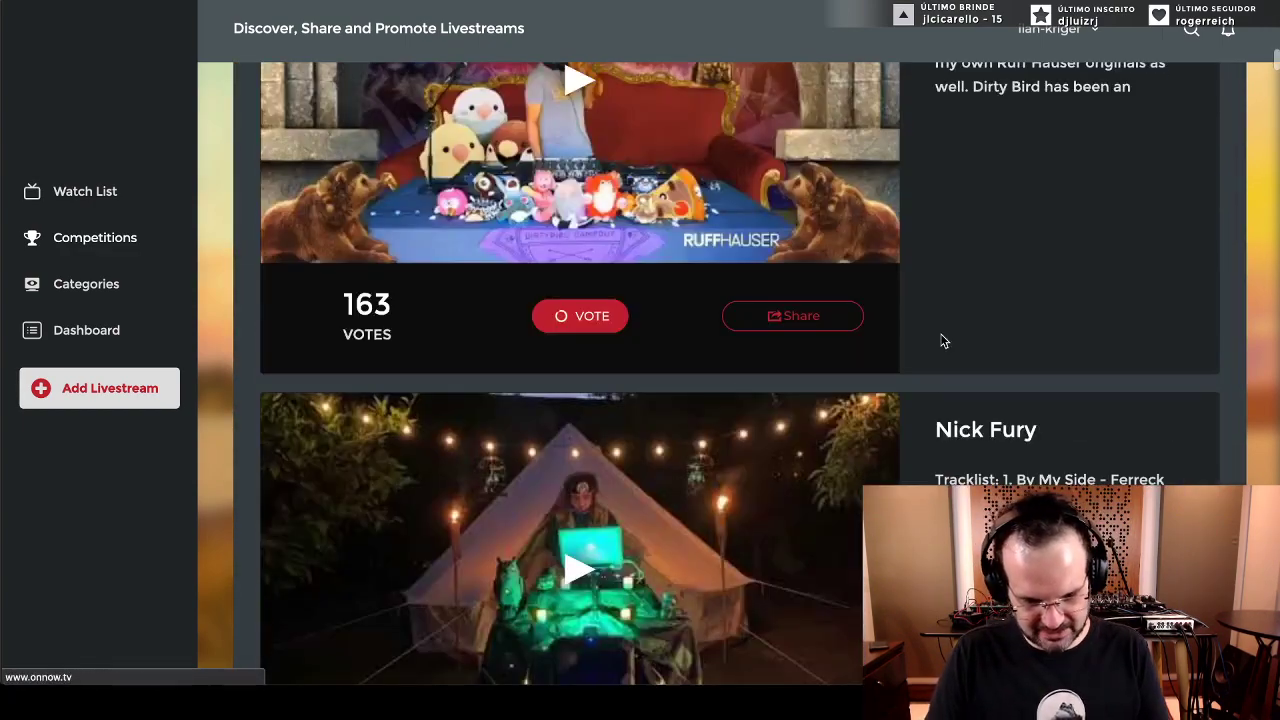
- Search the contest page for "in and out" and jump to the matching entry
{"action": "key", "text": "ctrl+f"}
{"action": "type", "text": "in ndout"}
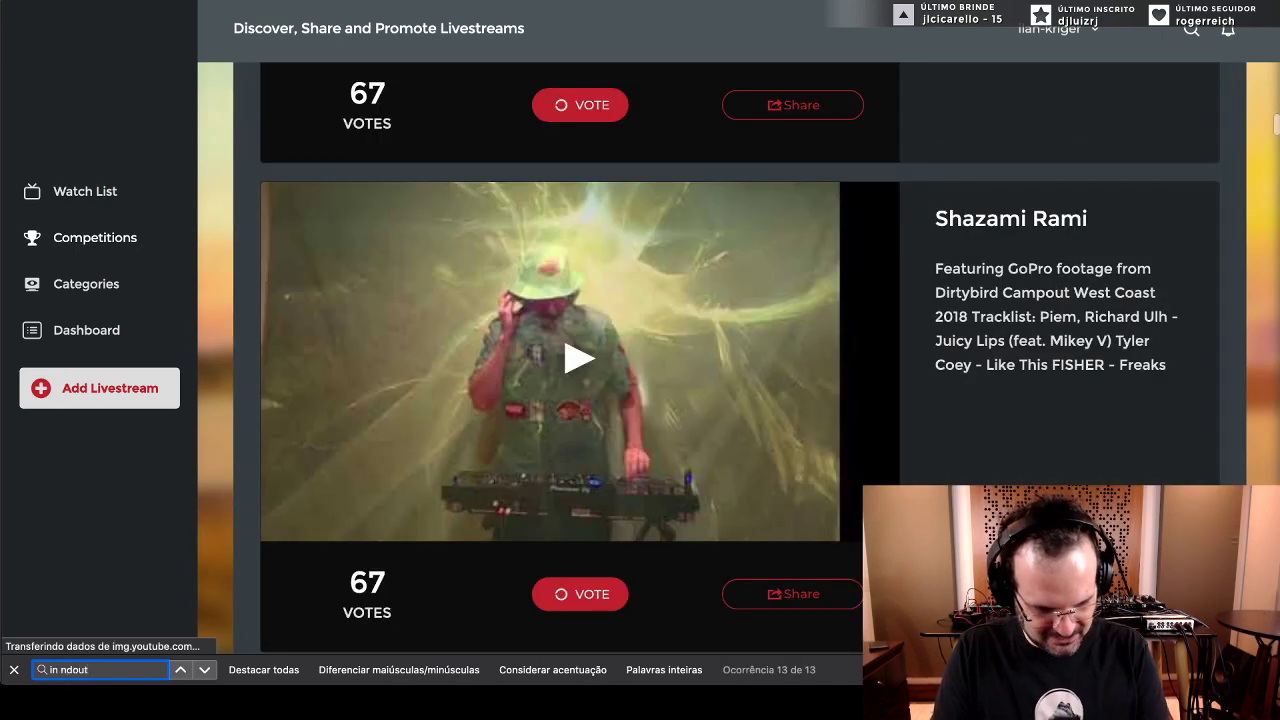
{"action": "key", "text": "BackSpace"}
{"action": "key", "text": "BackSpace"}
{"action": "key", "text": "BackSpace"}
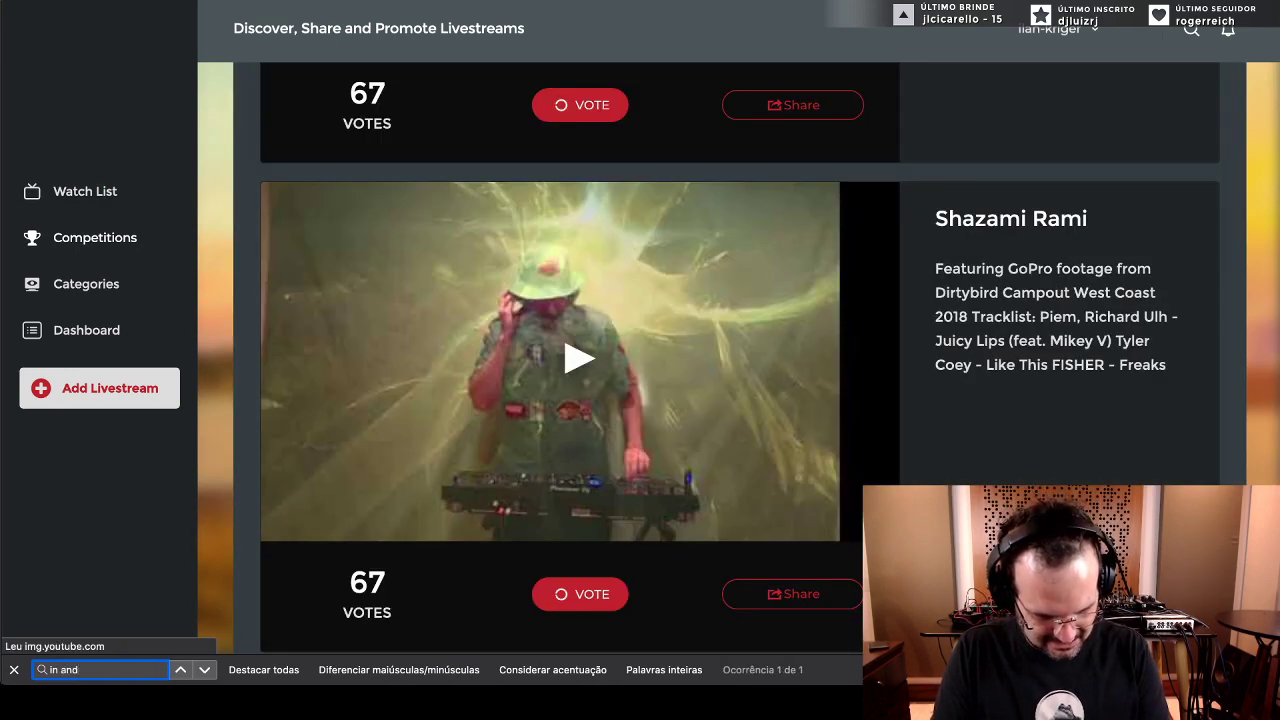
{"action": "scroll", "coordinate": [1060, 230], "scroll_direction": "up", "scroll_amount": 15}
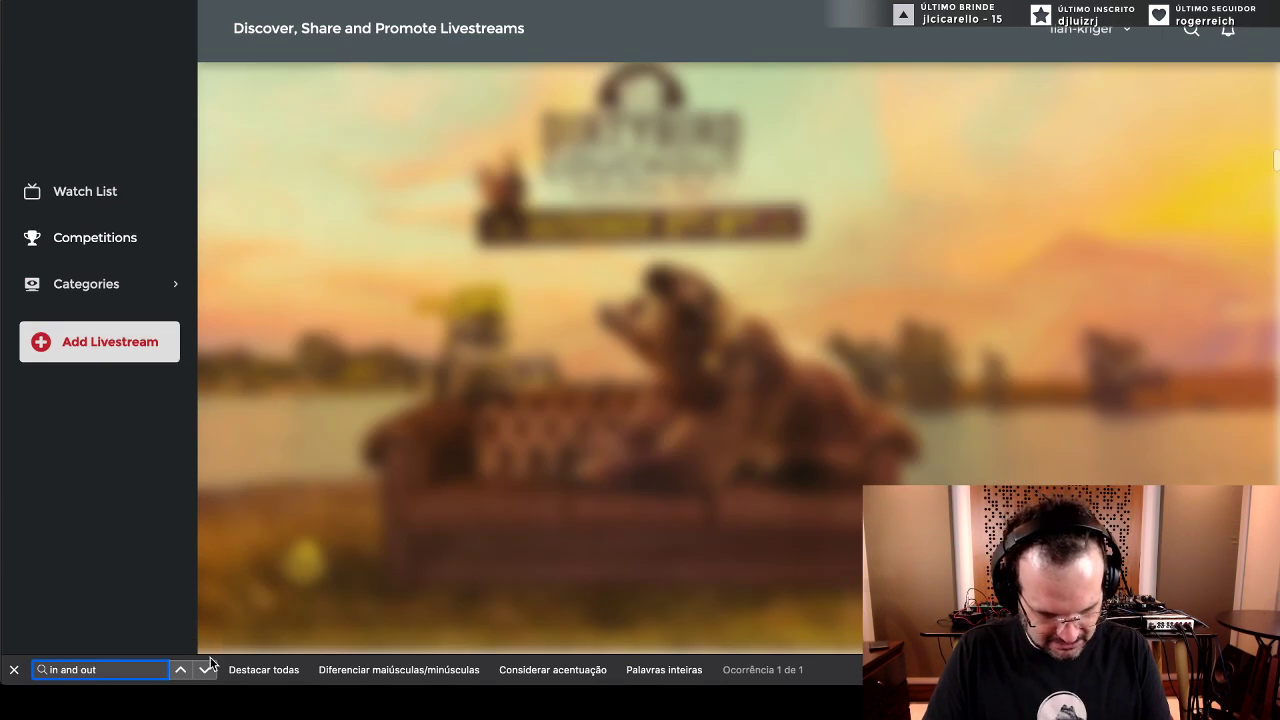
{"action": "left_click", "coordinate": [204, 669]}
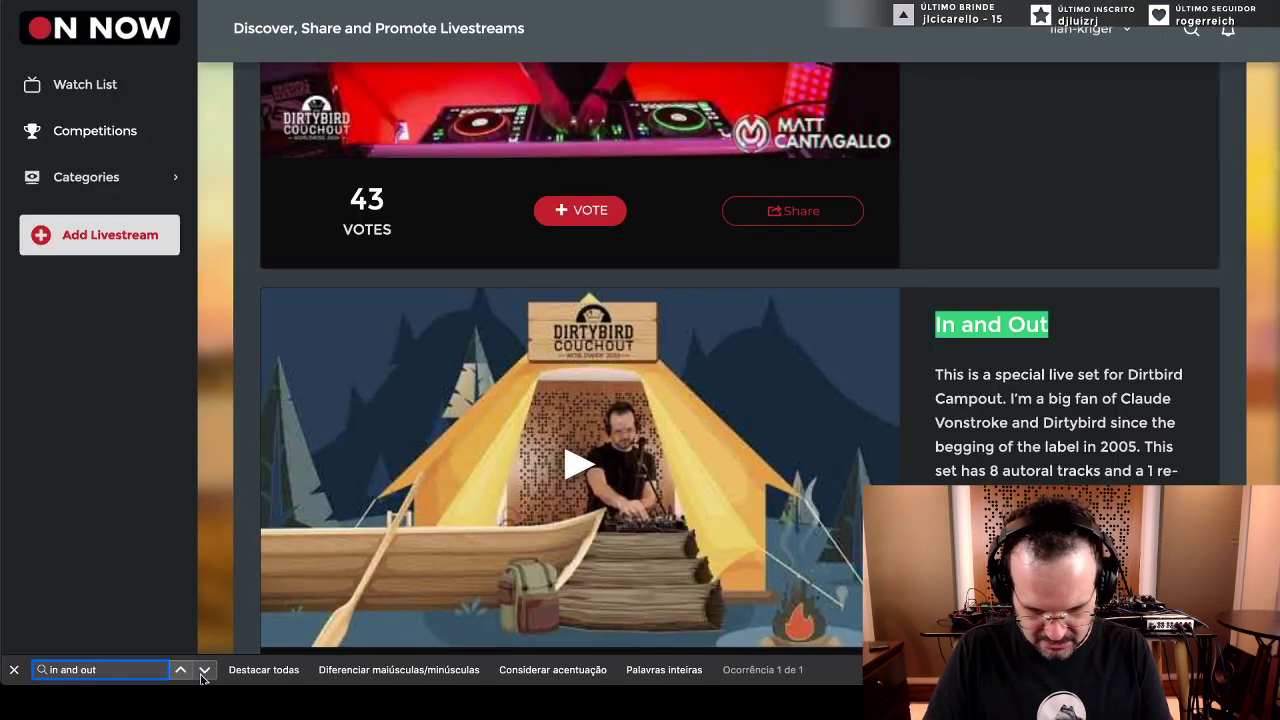
- Examine the "In and Out" contest entry, its description and votes, and compare it with the neighbouring entries
{"action": "scroll", "coordinate": [722, 512], "scroll_direction": "down", "scroll_amount": 2}
{"action": "scroll", "coordinate": [722, 512], "scroll_direction": "up", "scroll_amount": 1}
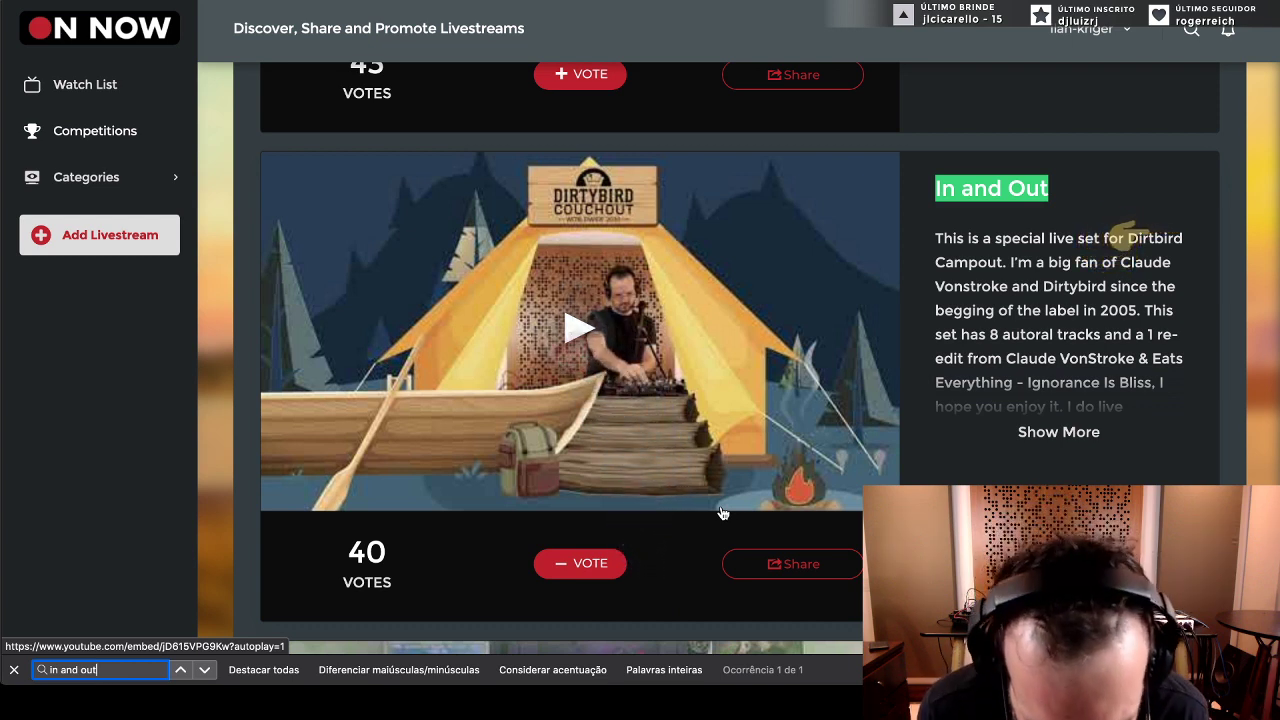
{"action": "scroll", "coordinate": [723, 513], "scroll_direction": "down", "scroll_amount": 15}
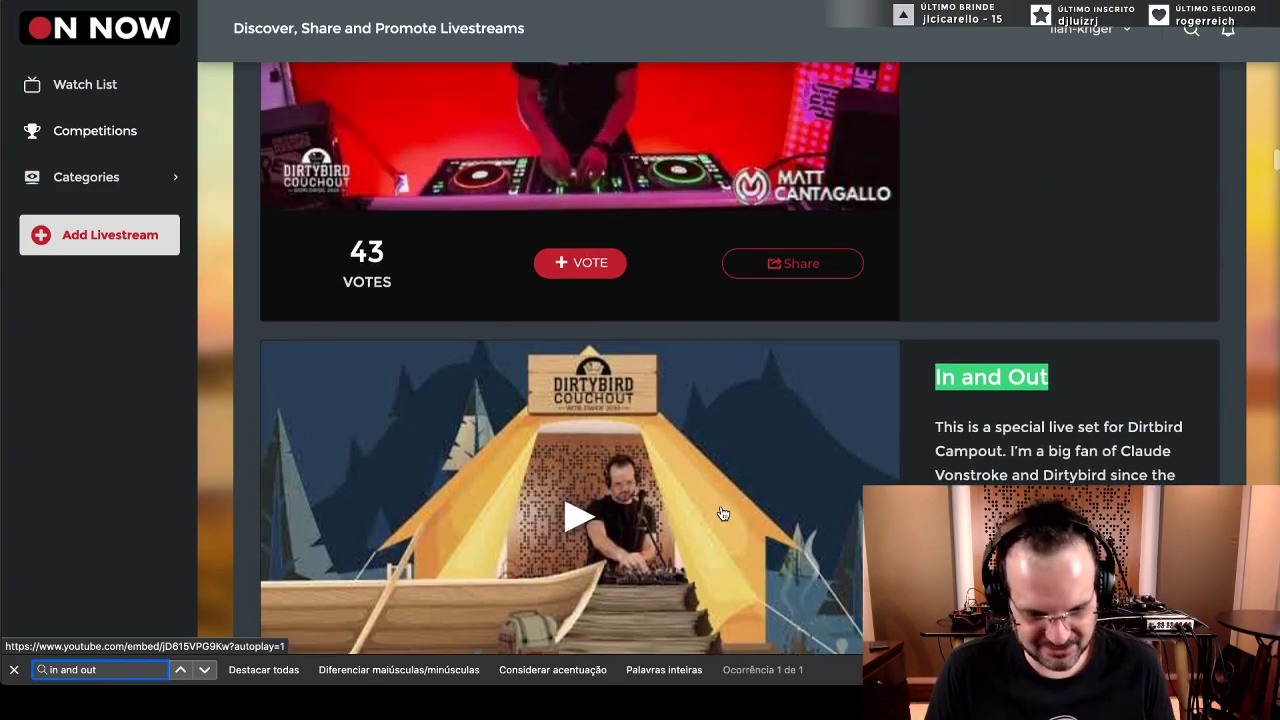
{"action": "scroll", "coordinate": [723, 513], "scroll_direction": "up", "scroll_amount": 10}
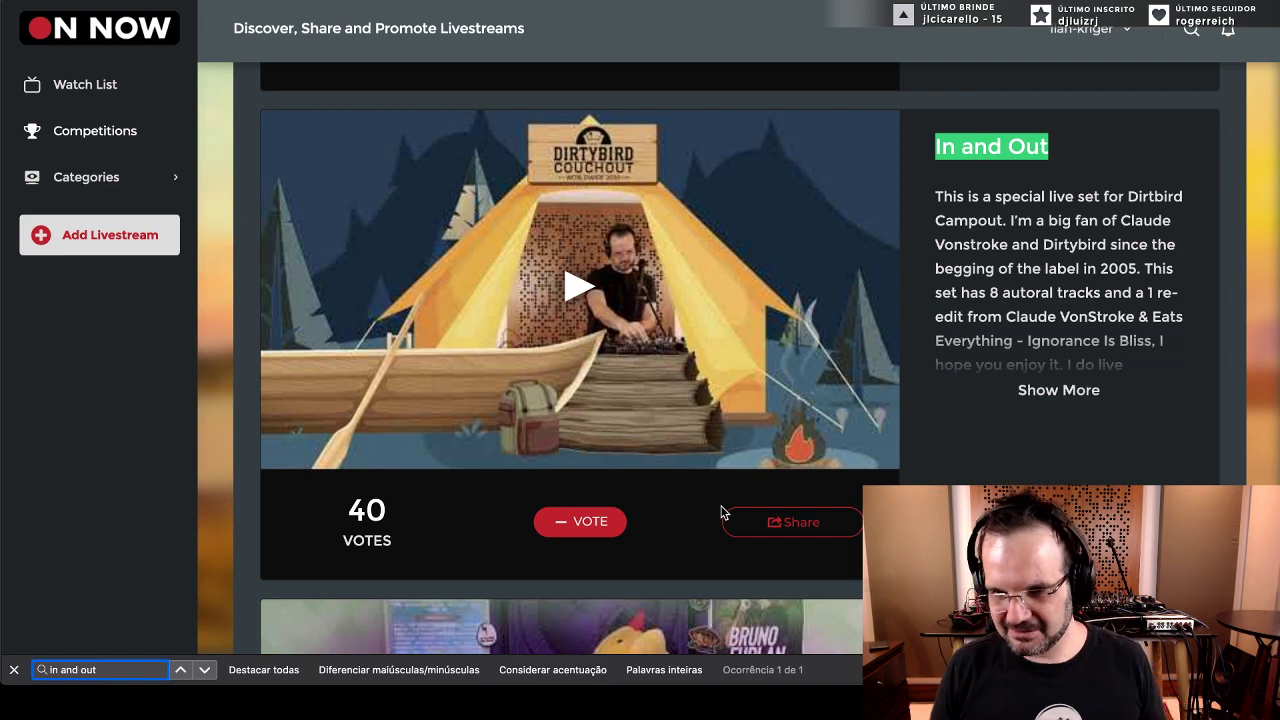
{"action": "scroll", "coordinate": [798, 445], "scroll_direction": "up", "scroll_amount": 1}
{"action": "scroll", "coordinate": [798, 445], "scroll_direction": "down", "scroll_amount": 2}
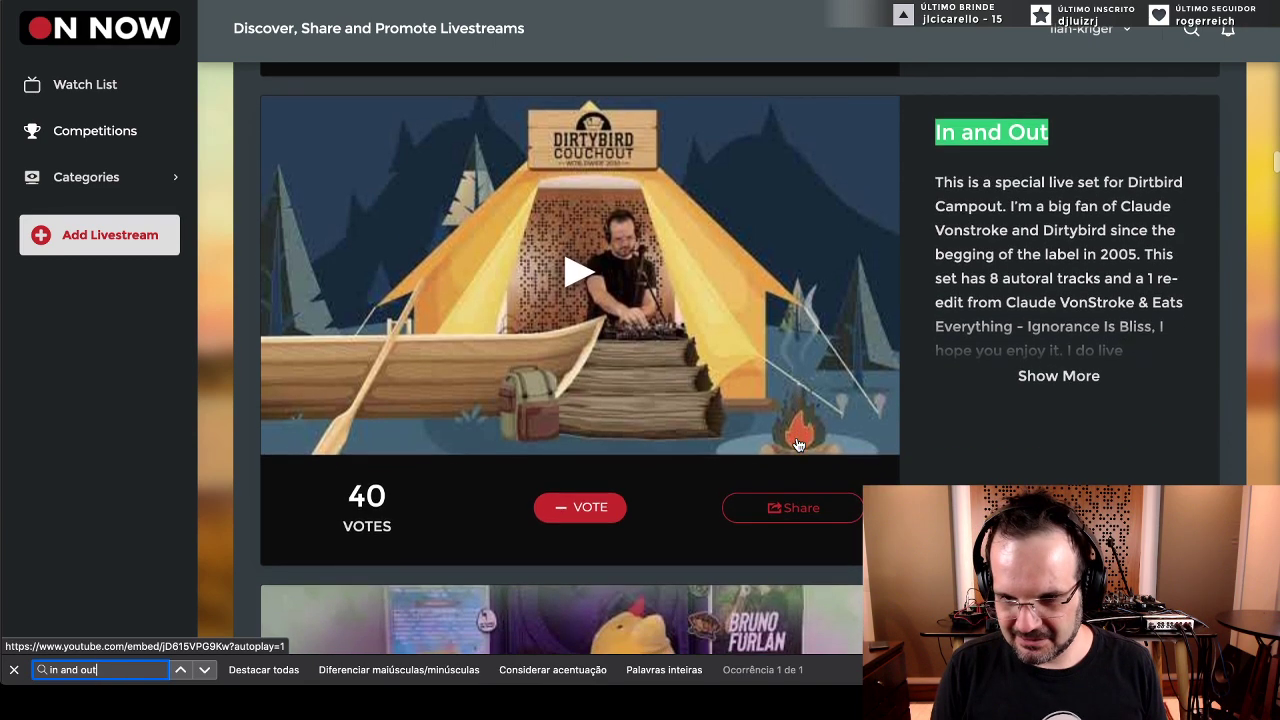
{"action": "scroll", "coordinate": [798, 445], "scroll_direction": "up", "scroll_amount": 3}
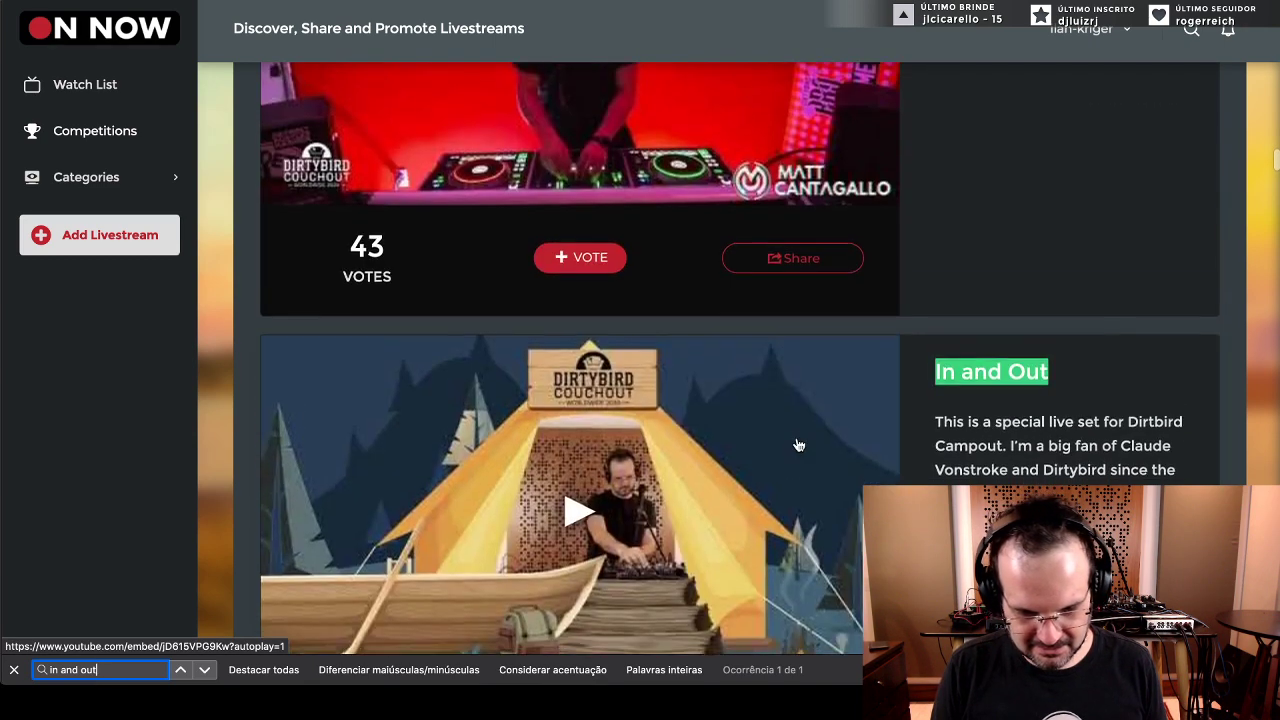
{"action": "scroll", "coordinate": [798, 443], "scroll_direction": "down", "scroll_amount": 1}
{"action": "scroll", "coordinate": [798, 443], "scroll_direction": "up", "scroll_amount": 1}
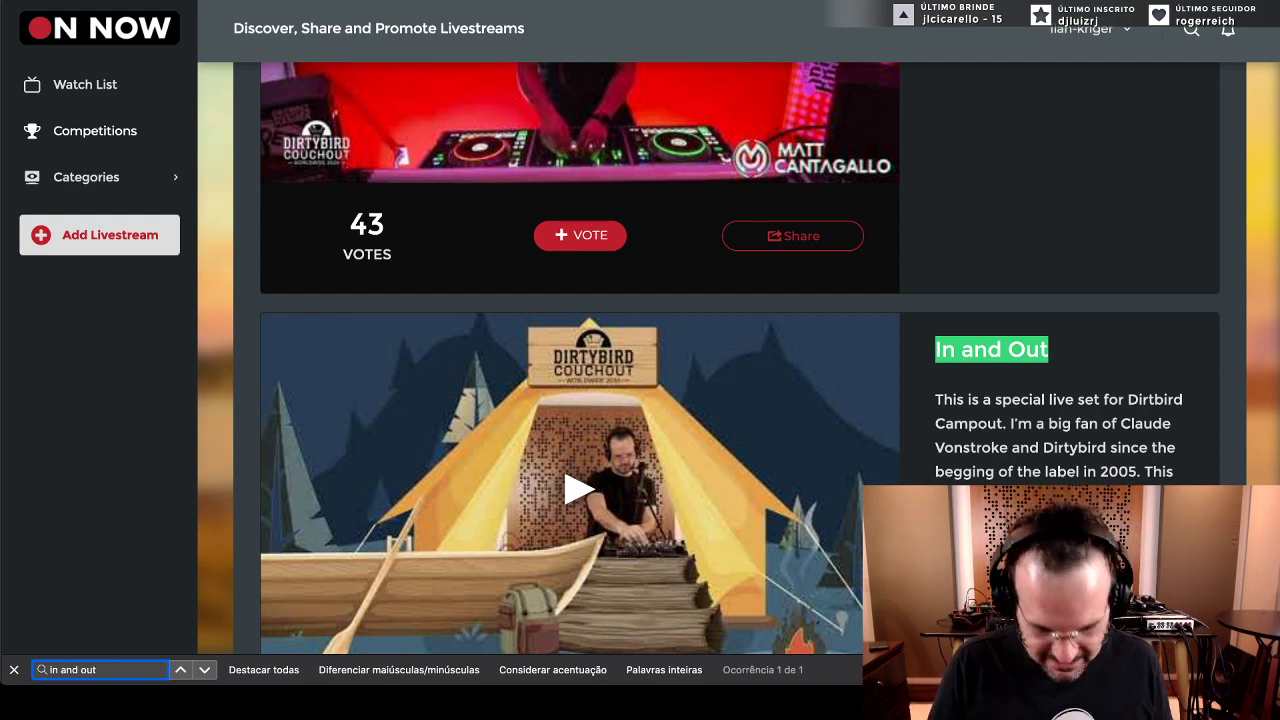
{"action": "scroll", "coordinate": [704, 322], "scroll_direction": "down", "scroll_amount": 2}
{"action": "scroll", "coordinate": [698, 335], "scroll_direction": "up", "scroll_amount": 1}
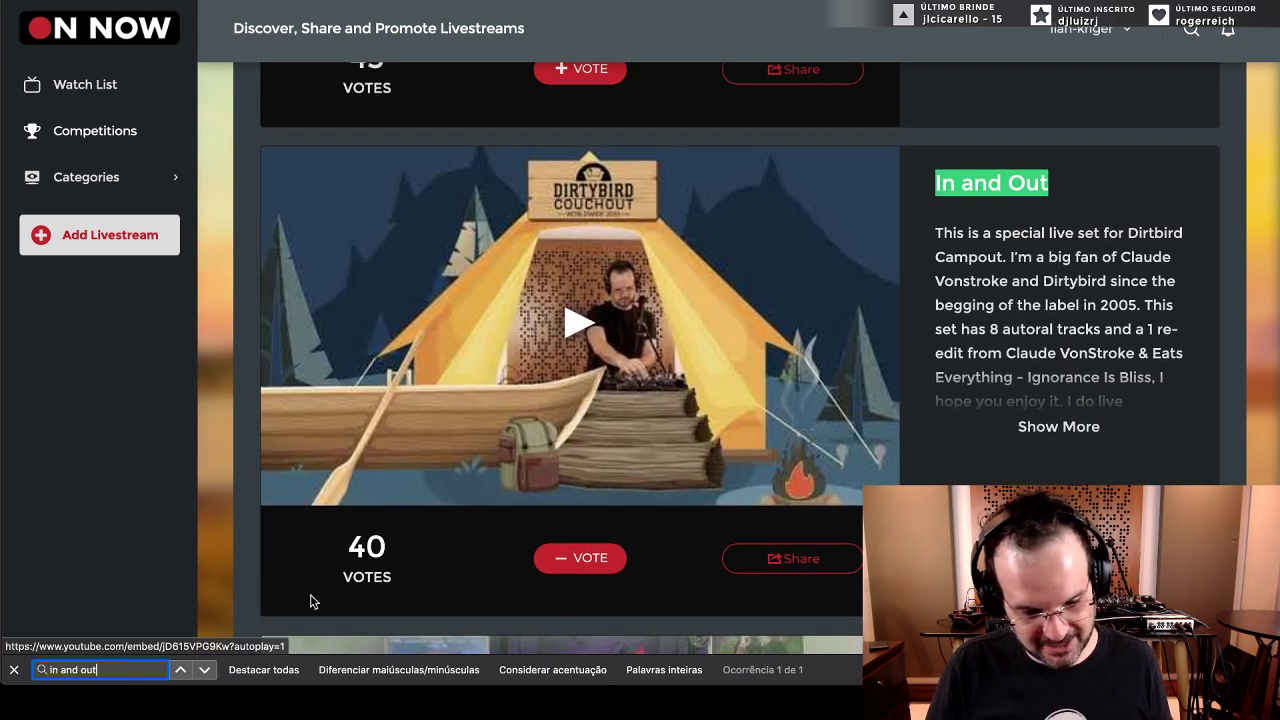
- Highlight the "In and Out" vote count, play the entry's video, and return to Twitch's recommended ingest endpoints
{"action": "left_click_drag", "start_coordinate": [386, 546], "coordinate": [349, 546]}
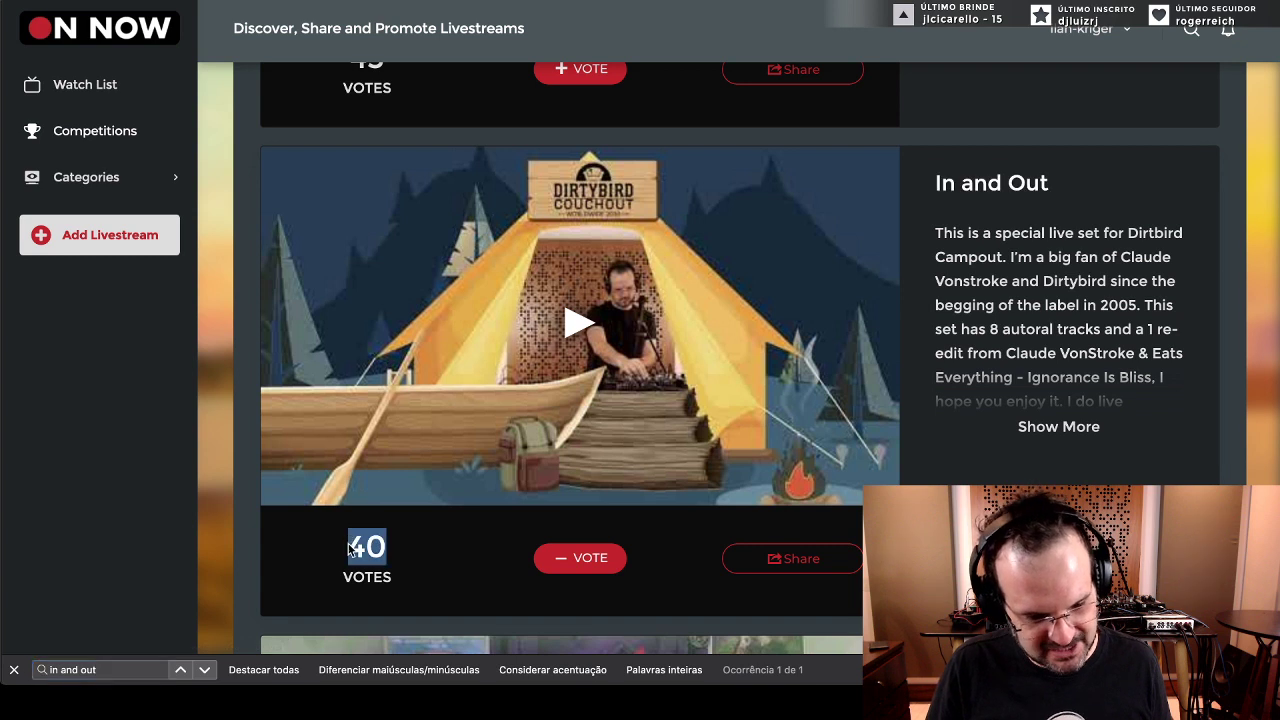
{"action": "left_click", "coordinate": [566, 403]}
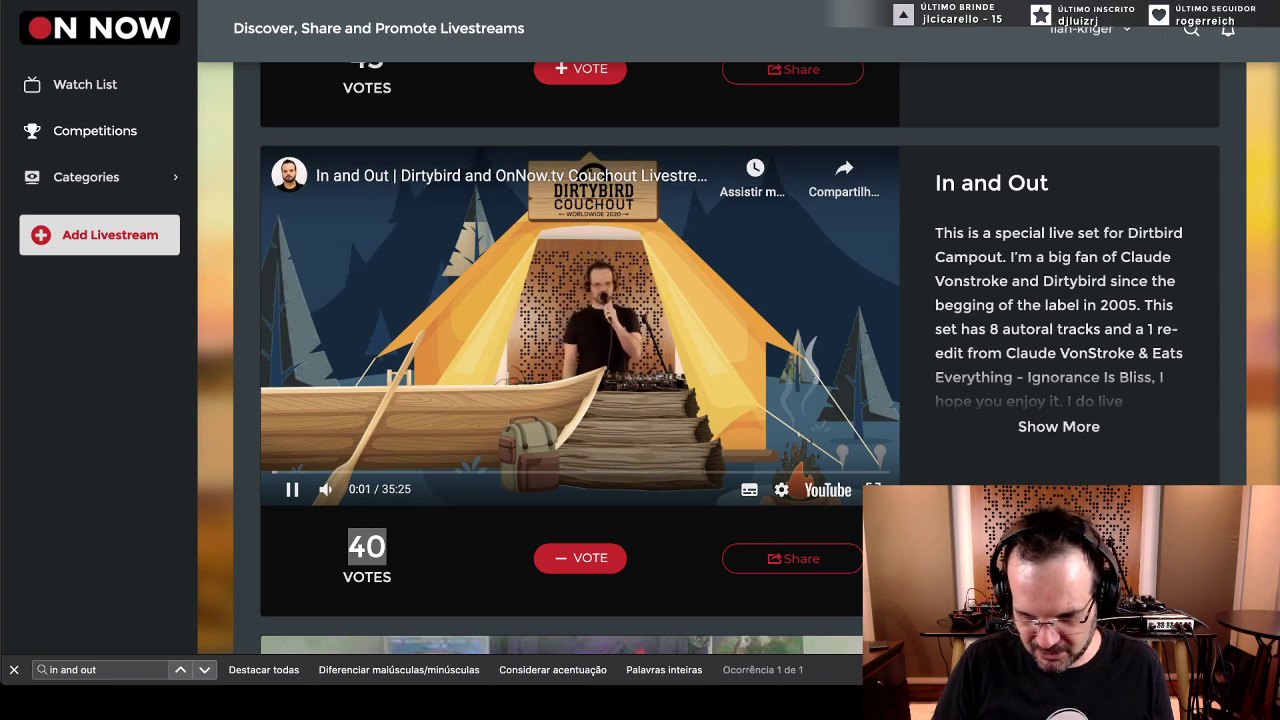
{"action": "key", "text": "ctrl+Tab"}
{"action": "scroll", "coordinate": [578, 249], "scroll_direction": "up", "scroll_amount": 2}
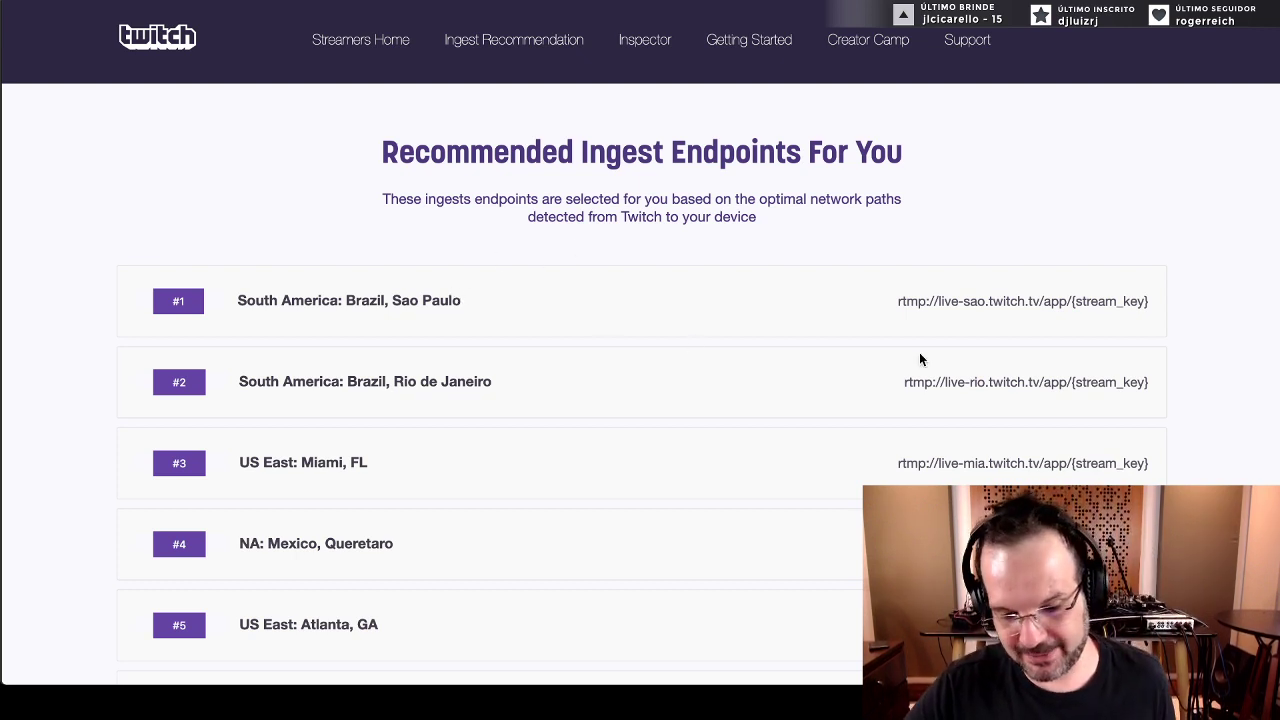
- Highlight the Sao Paulo and Rio de Janeiro ingest server addresses, leaving out the {stream_key} part
{"action": "double_click", "coordinate": [1070, 303]}
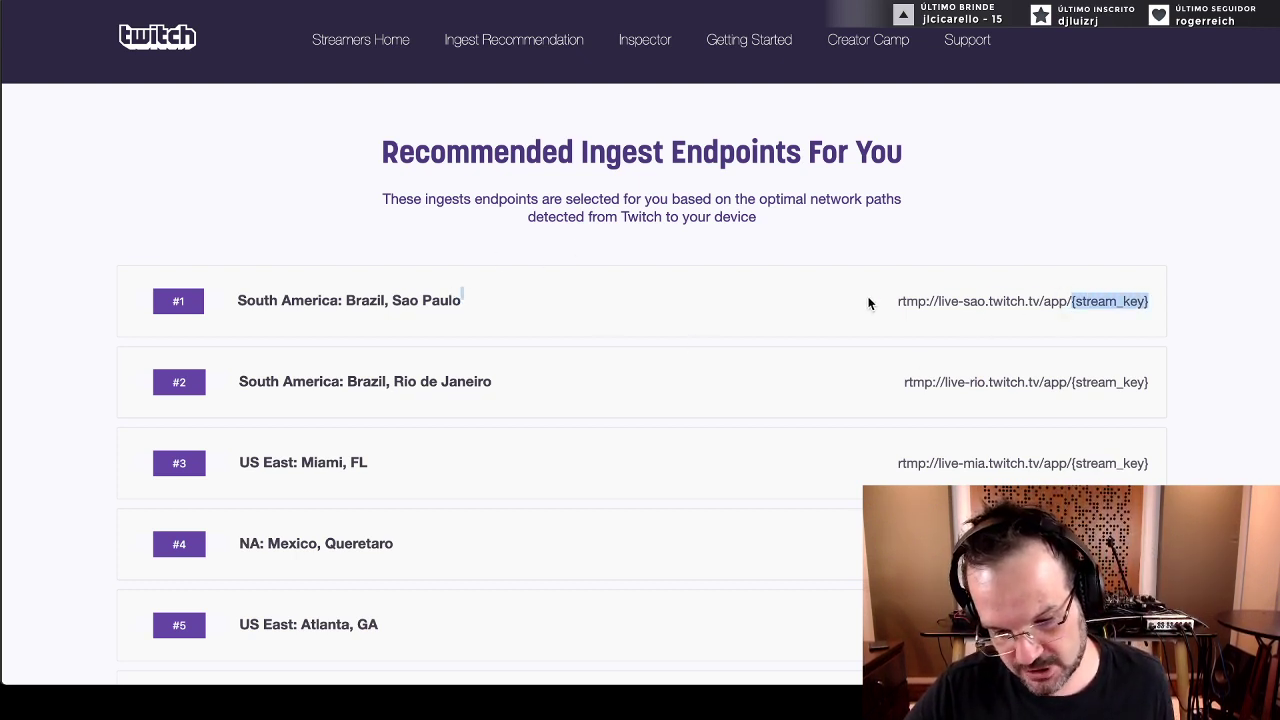
{"action": "left_click", "coordinate": [899, 301], "text": "shift"}
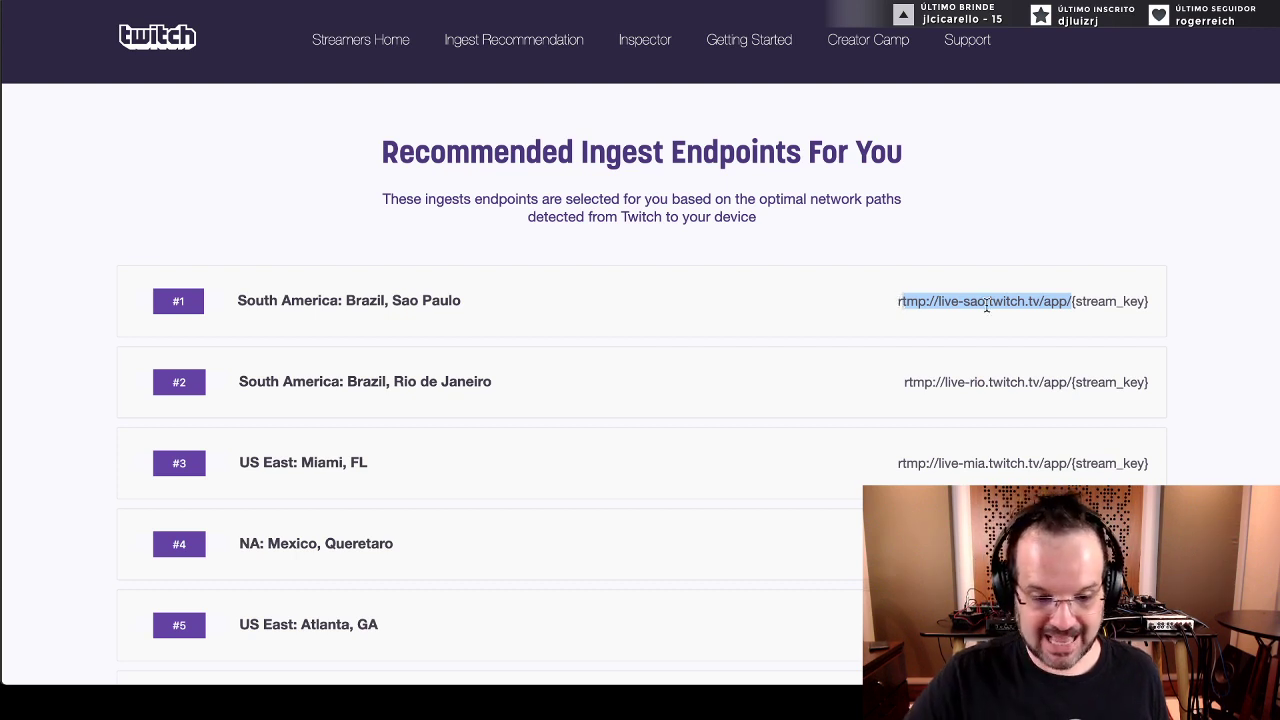
{"action": "left_click", "coordinate": [1034, 355]}
{"action": "left_click_drag", "start_coordinate": [1070, 382], "coordinate": [900, 390]}
{"action": "left_click", "coordinate": [901, 384]}
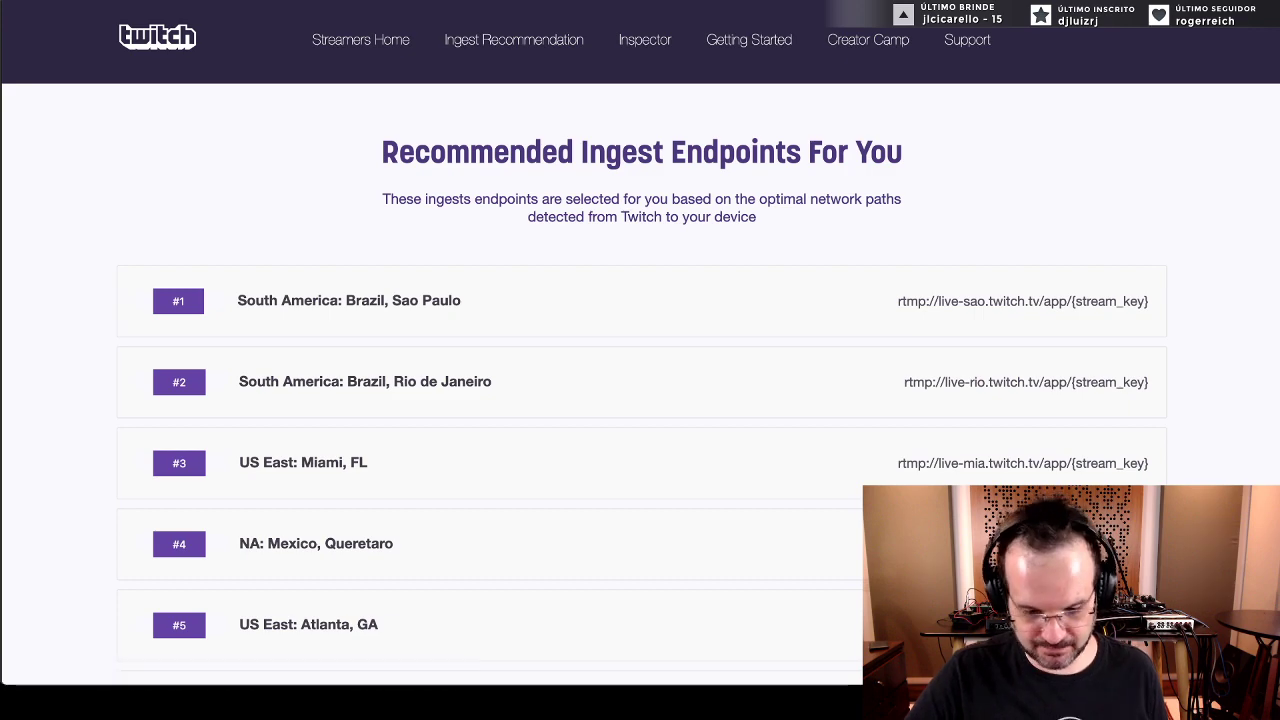
- Open the Twitch home page in a new browser tab
{"action": "key", "text": "super+t"}
{"action": "type", "text": "tw"}
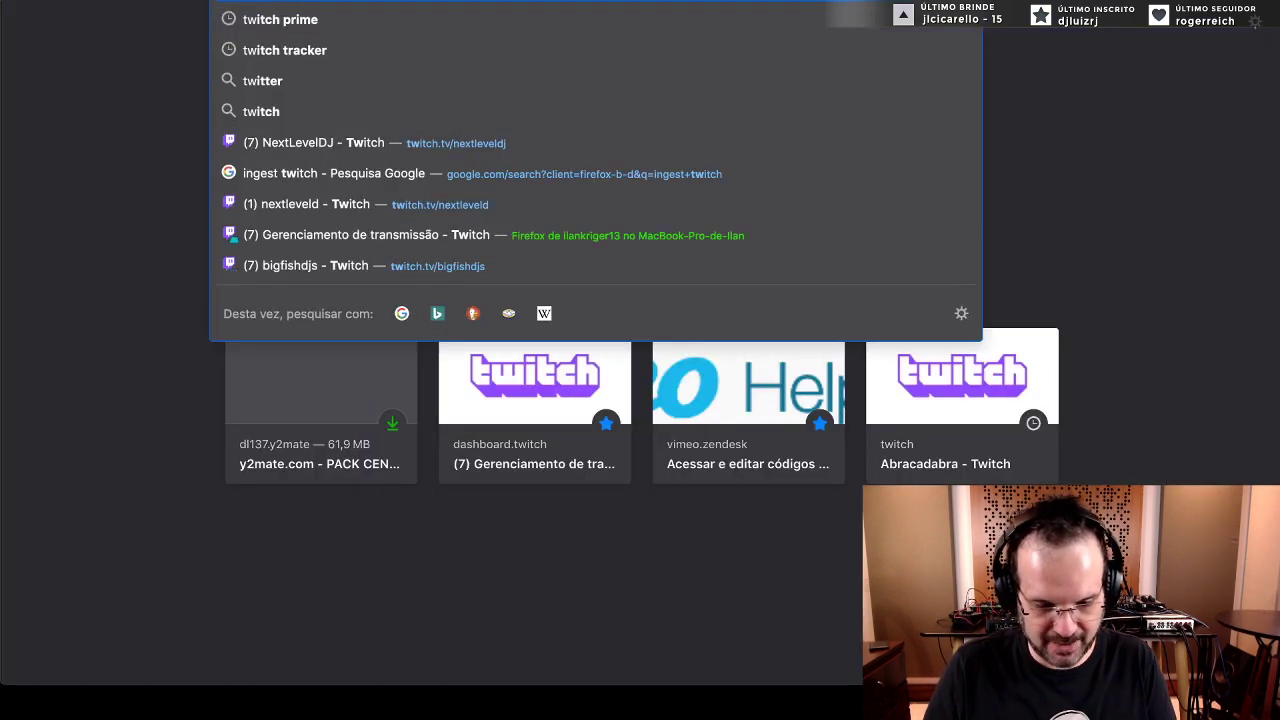
{"action": "type", "text": "itch"}
{"action": "key", "text": "Return"}
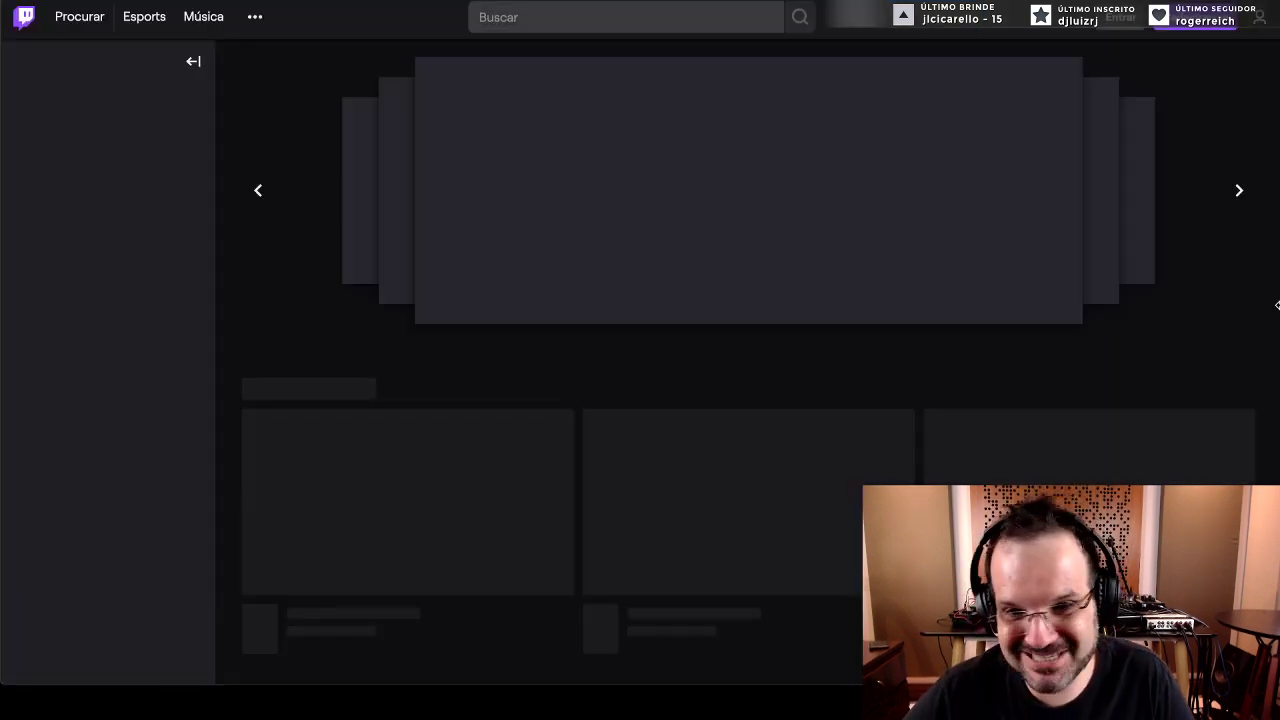
{"action": "left_click", "coordinate": [1259, 24]}
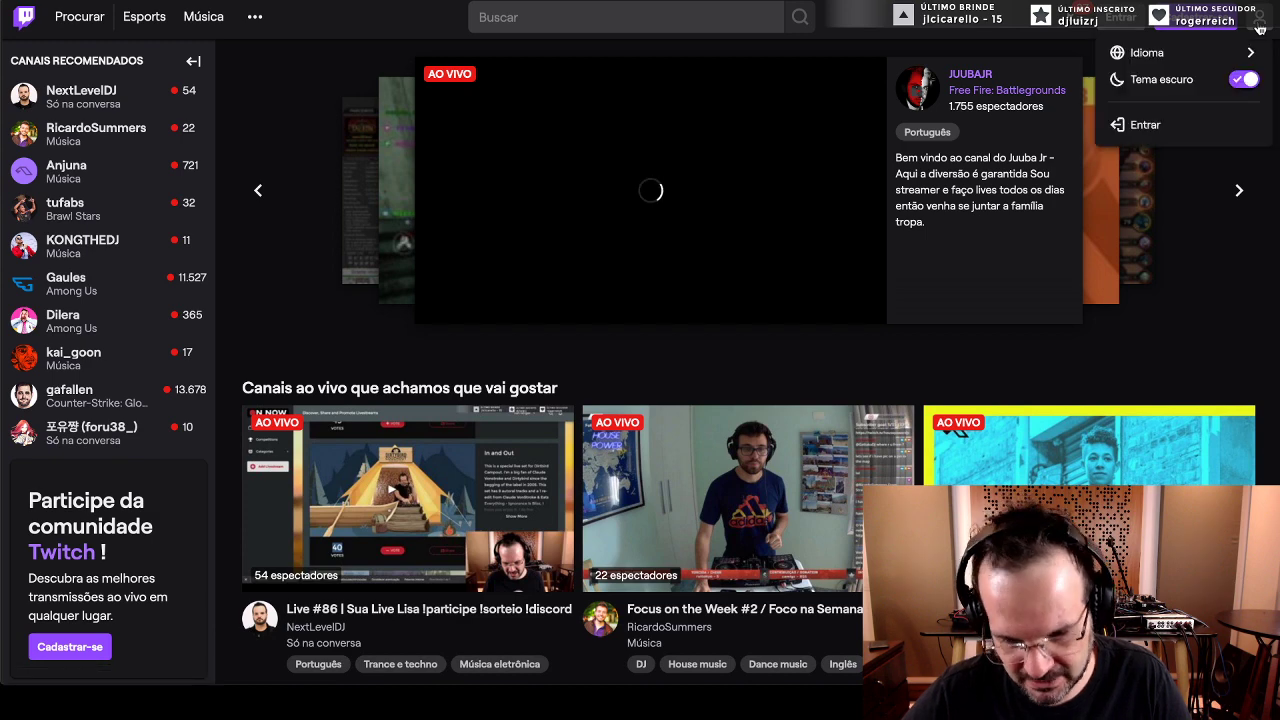
{"action": "left_click", "coordinate": [1151, 130]}
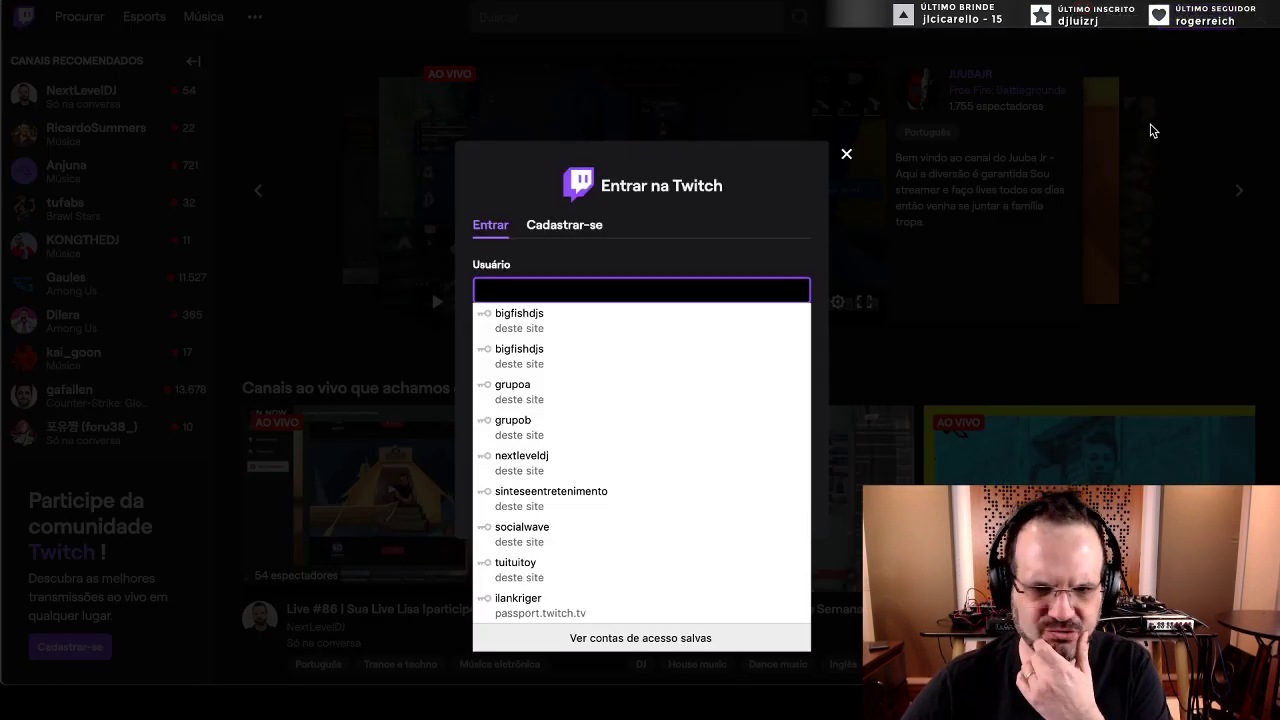
{"action": "left_click", "coordinate": [1153, 131]}
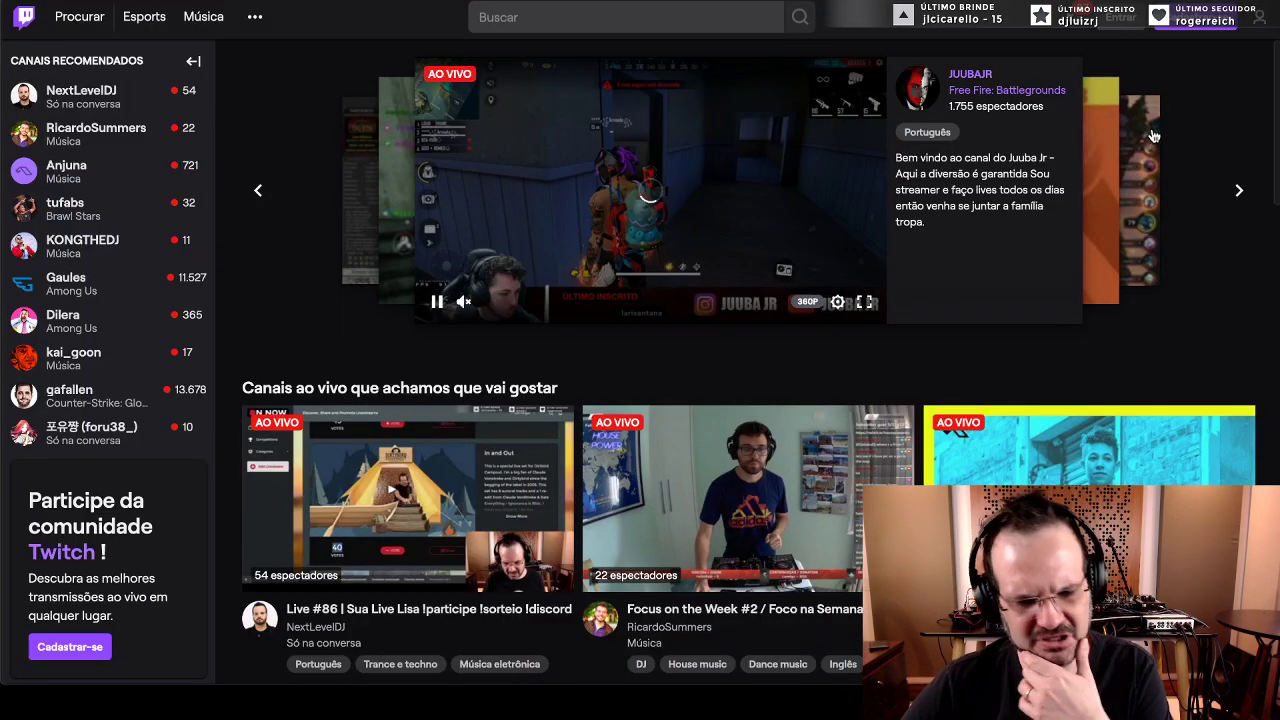
- Log in to Twitch as the NextLevelDJ channel, filling in its saved username and password
{"action": "left_click", "coordinate": [1257, 21]}
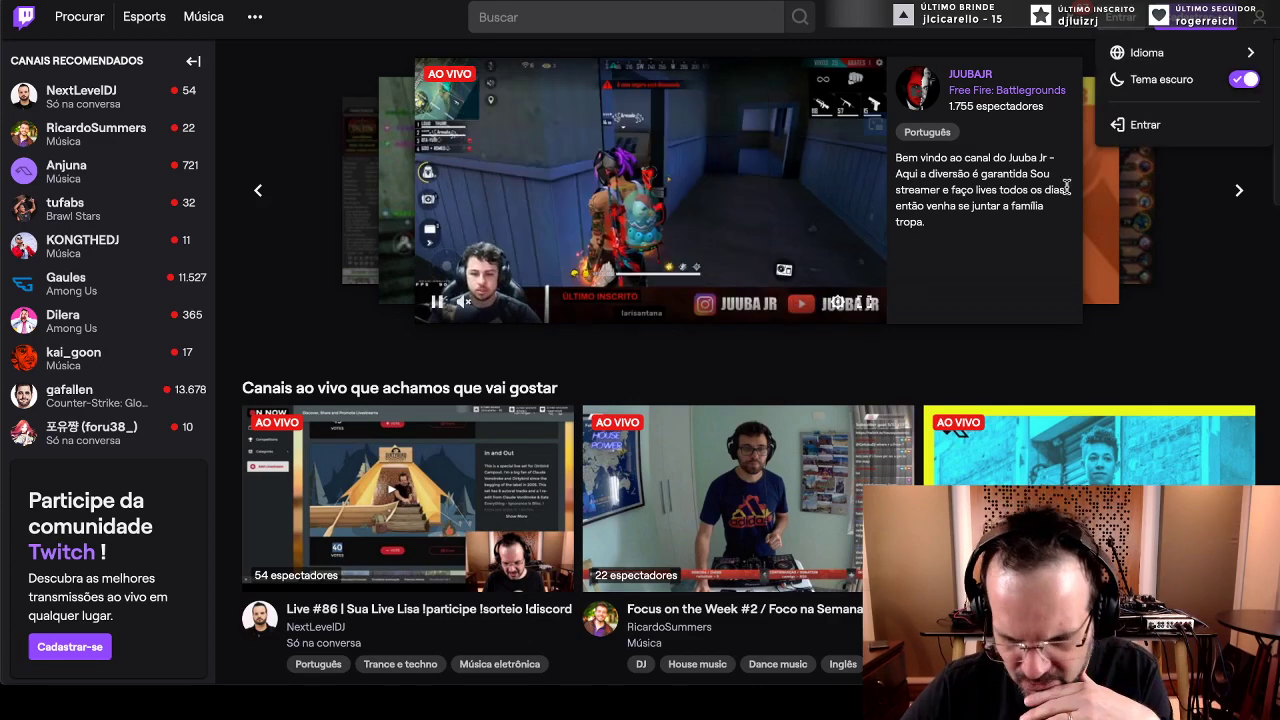
{"action": "left_click", "coordinate": [1148, 130]}
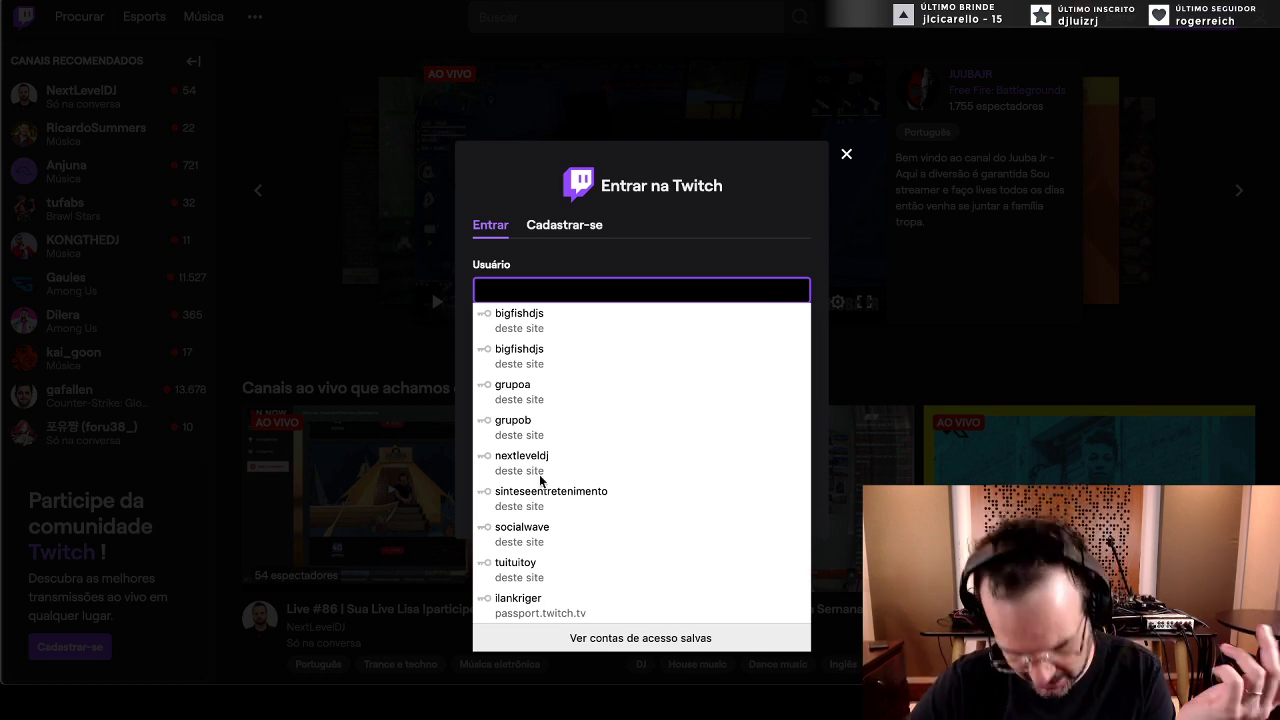
{"action": "left_click", "coordinate": [537, 462]}
{"action": "left_click", "coordinate": [598, 426]}
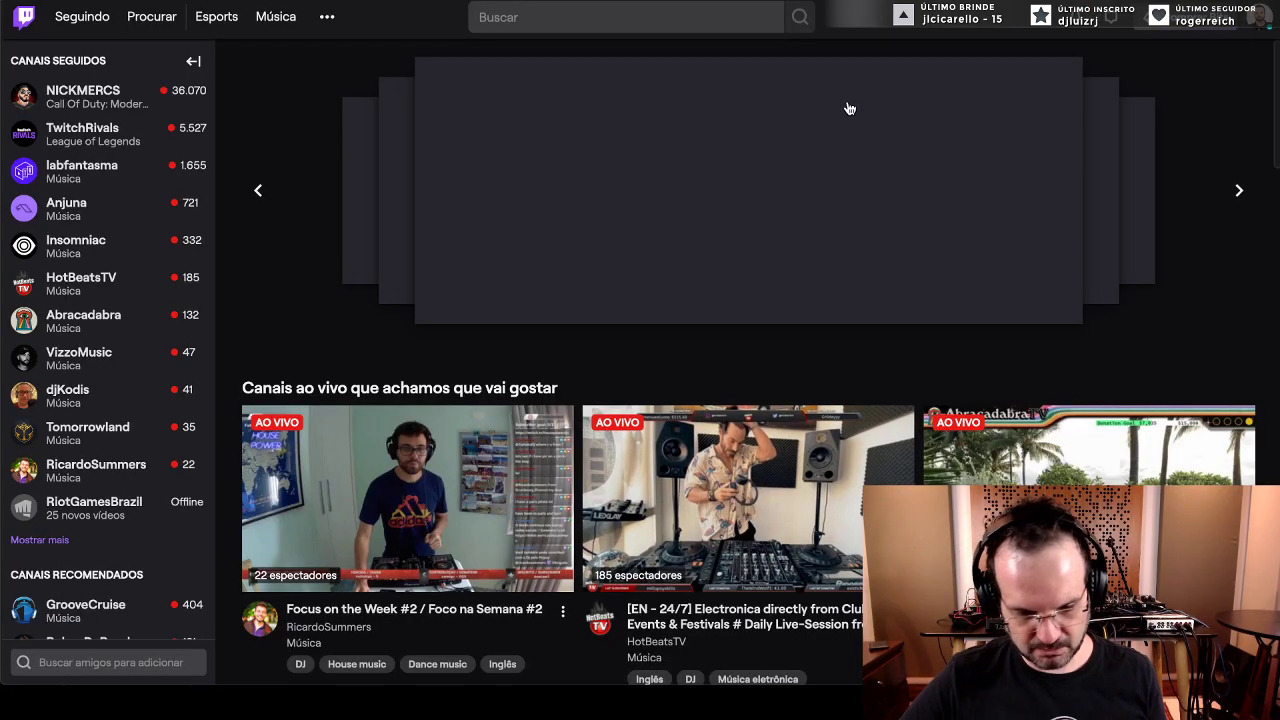
- Go to Twitch Inspector and switch it to the NextLevelDJ channel account
{"action": "key", "text": "ctrl+l"}
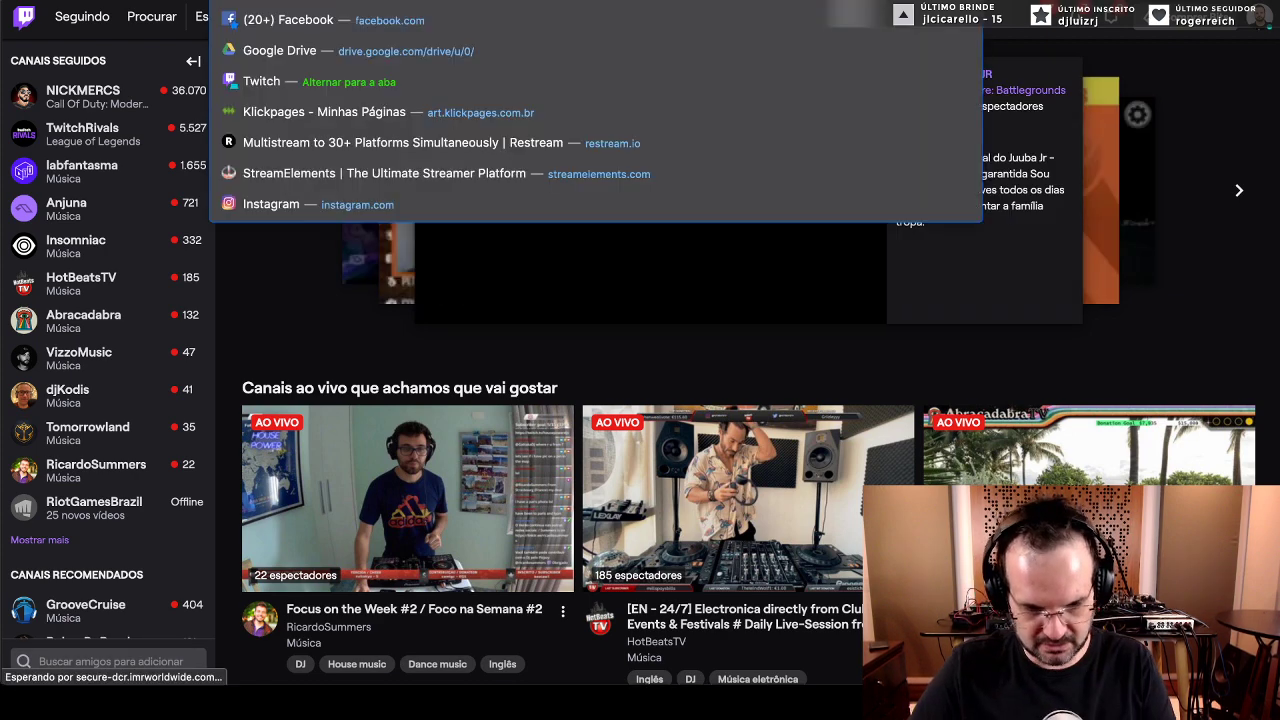
{"action": "type", "text": "inss"}
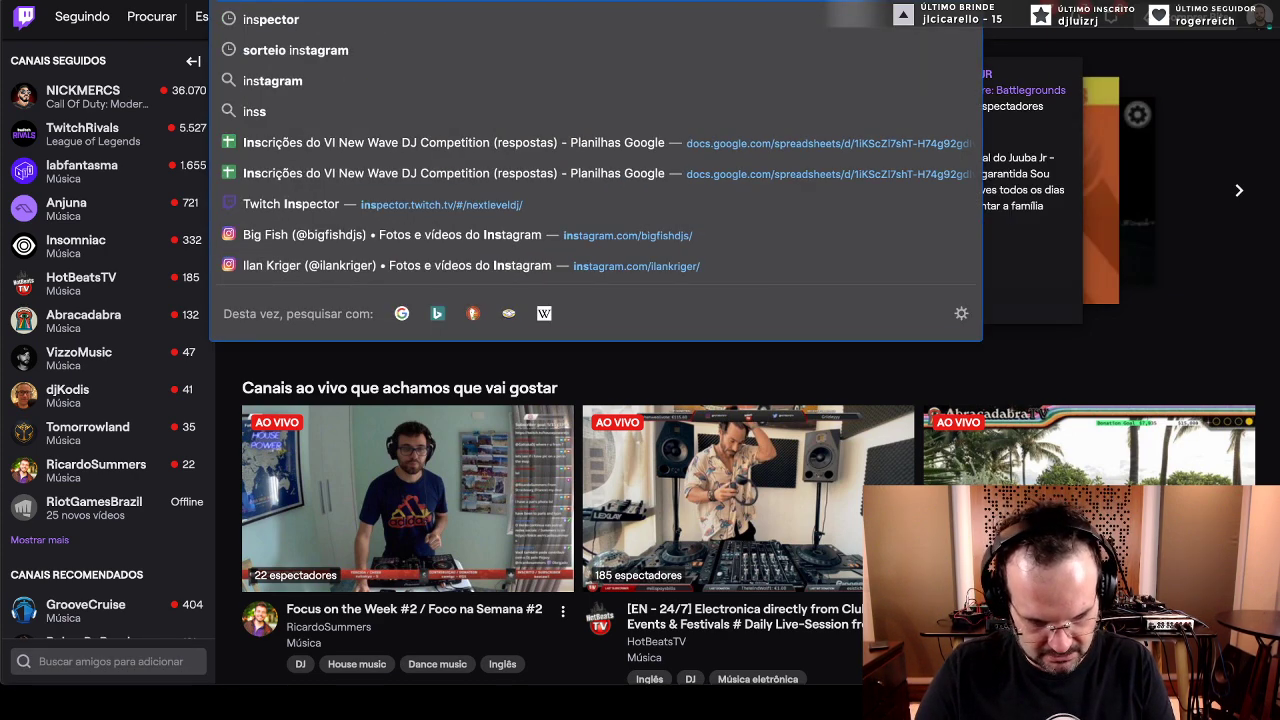
{"action": "key", "text": "BackSpace"}
{"action": "type", "text": "p"}
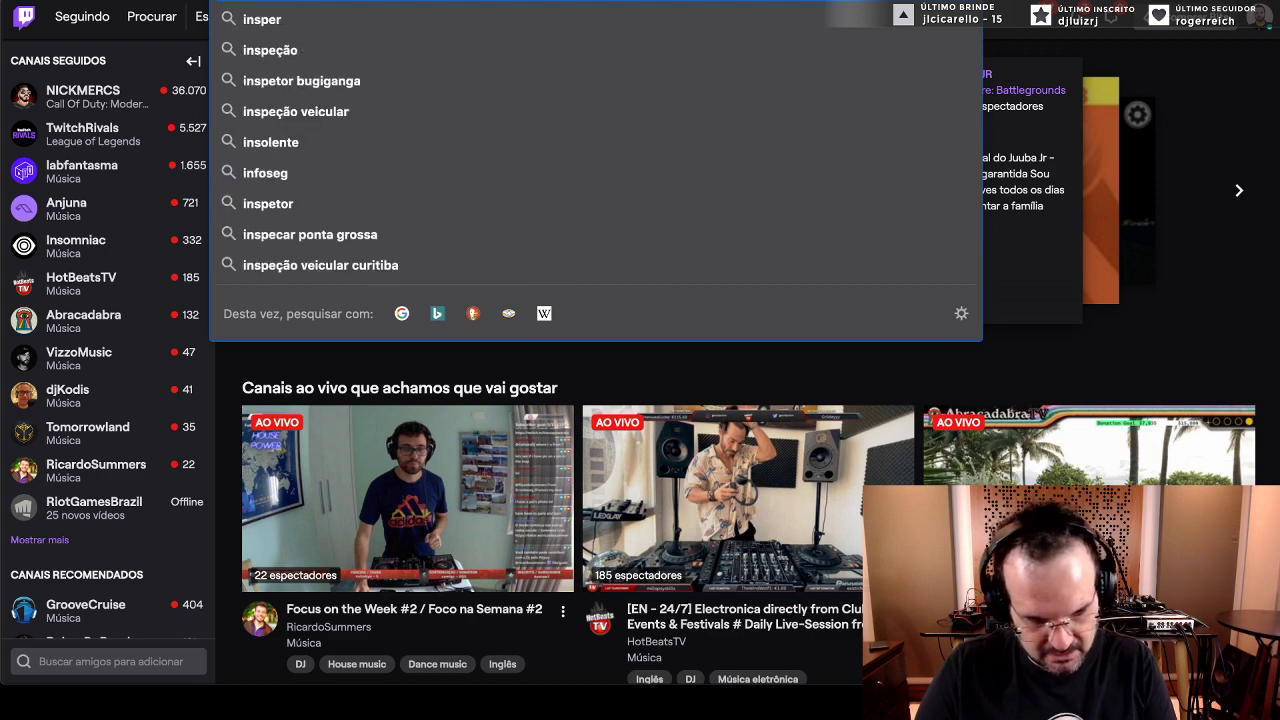
{"action": "type", "text": "ector"}
{"action": "key", "text": "Return"}
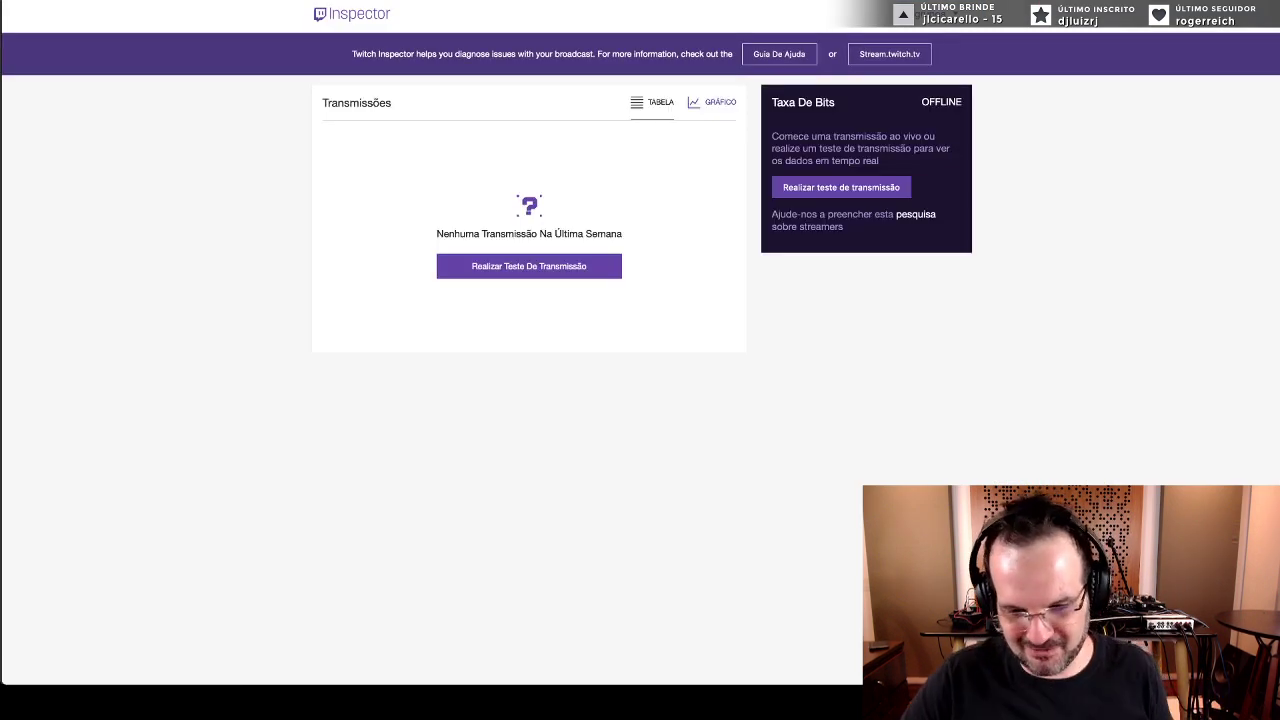
{"action": "left_click", "coordinate": [918, 18]}
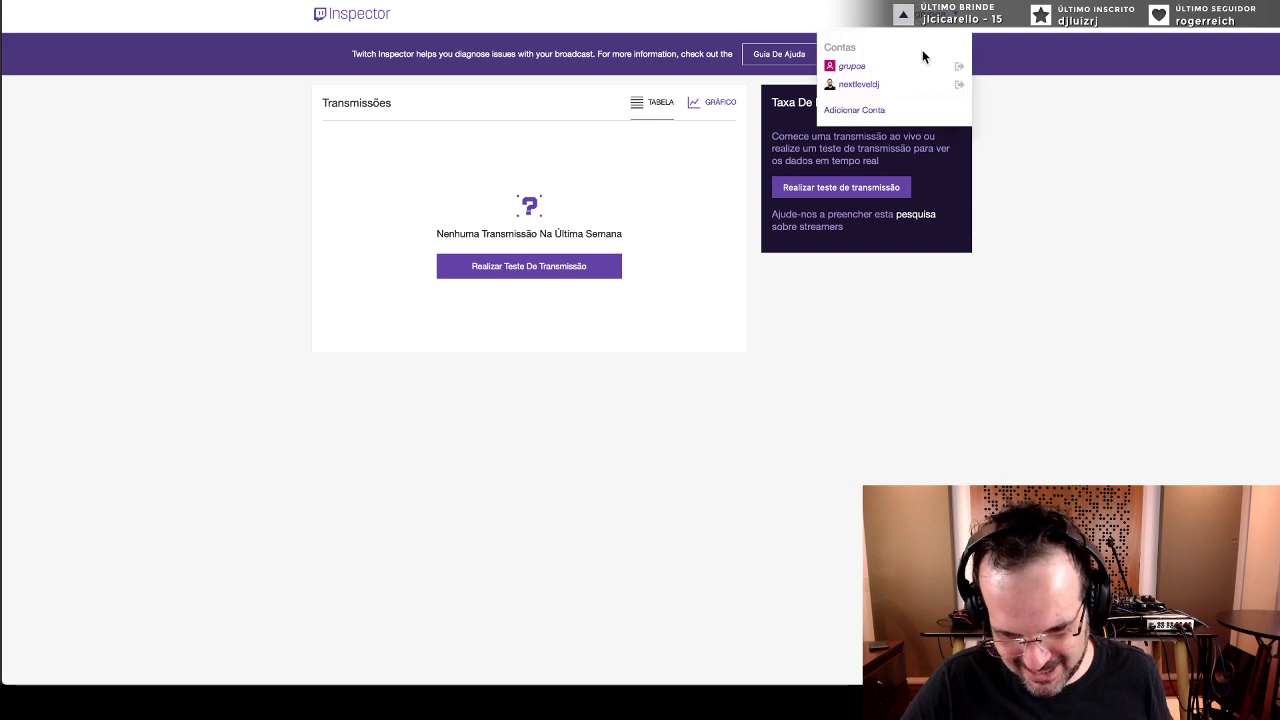
{"action": "left_click", "coordinate": [860, 85]}
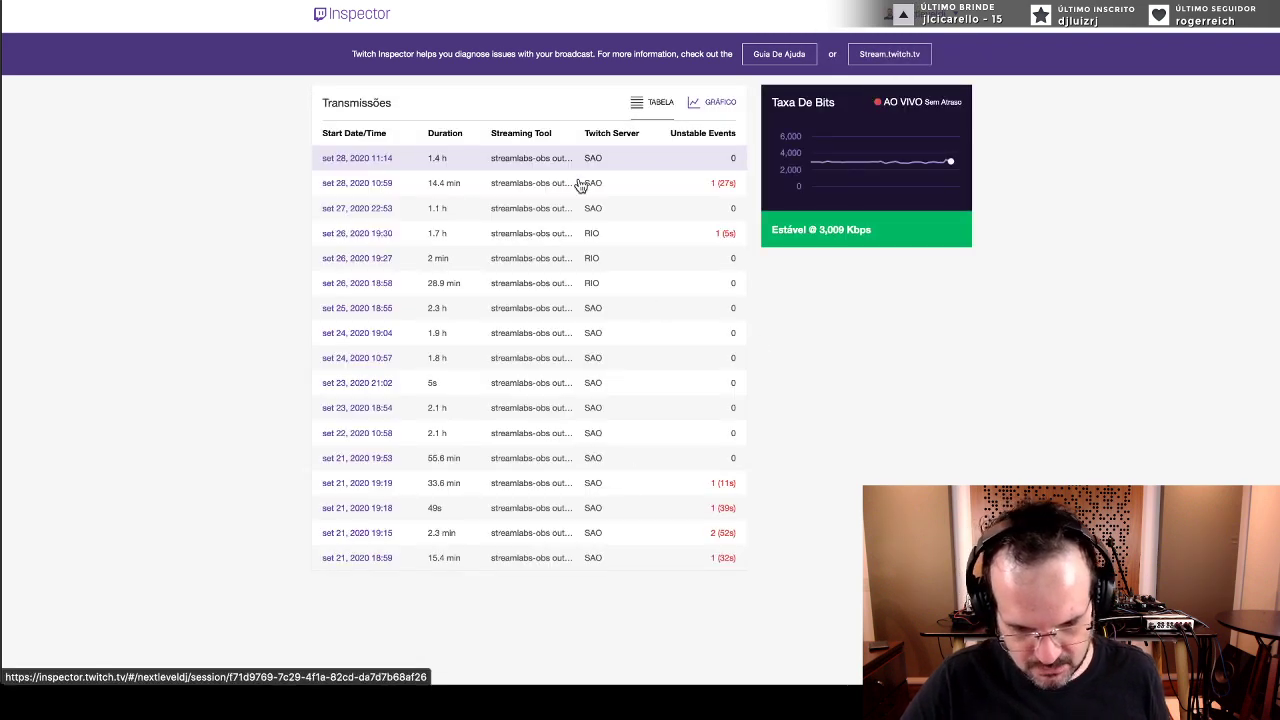
- Check the live broadcast's details, and review the graph, configuration check and session data of the September 28, 10:59 broadcast
{"action": "left_click", "coordinate": [802, 227]}
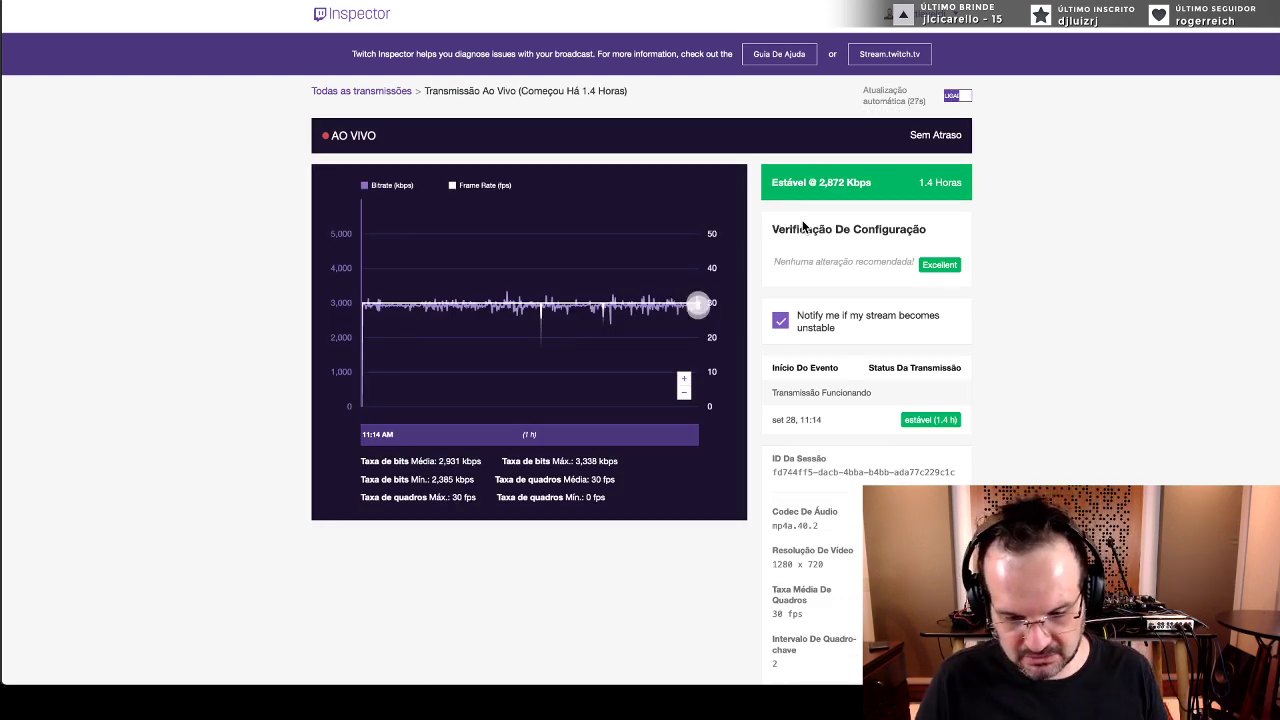
{"action": "left_click", "coordinate": [362, 10]}
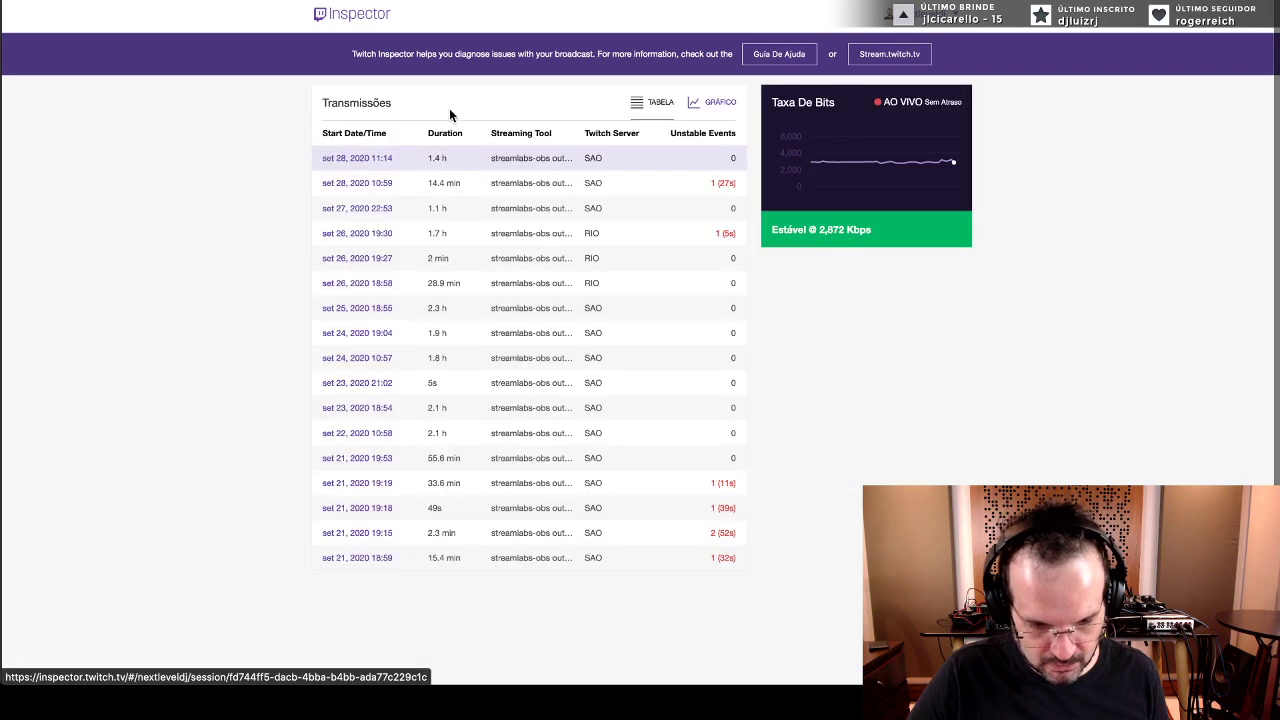
{"action": "left_click", "coordinate": [497, 183]}
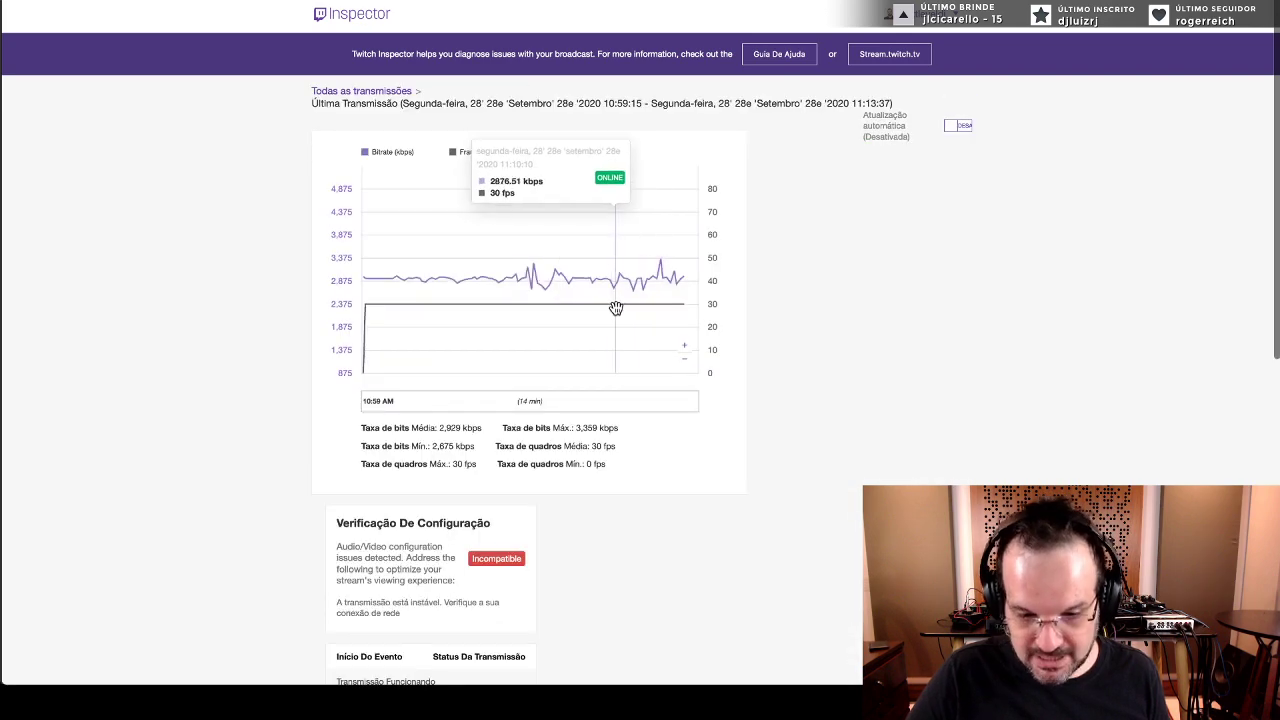
{"action": "scroll", "coordinate": [484, 555], "scroll_direction": "down", "scroll_amount": 5}
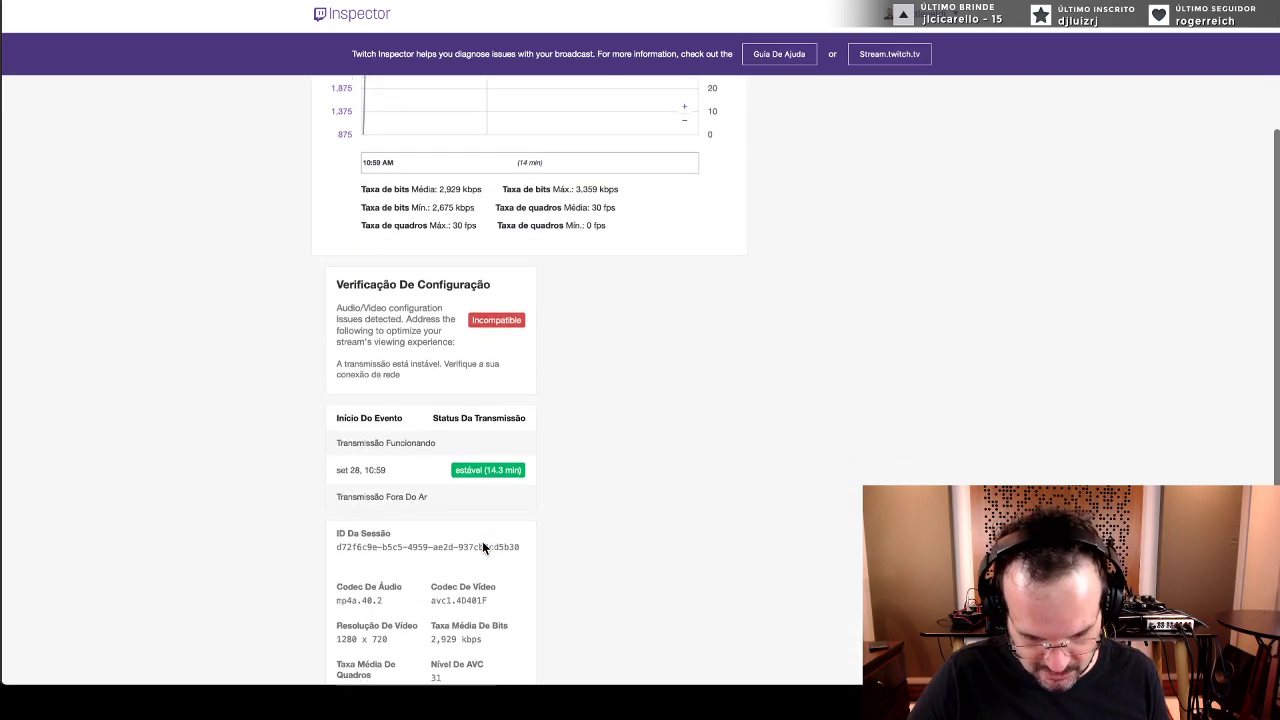
{"action": "scroll", "coordinate": [482, 542], "scroll_direction": "down", "scroll_amount": 2}
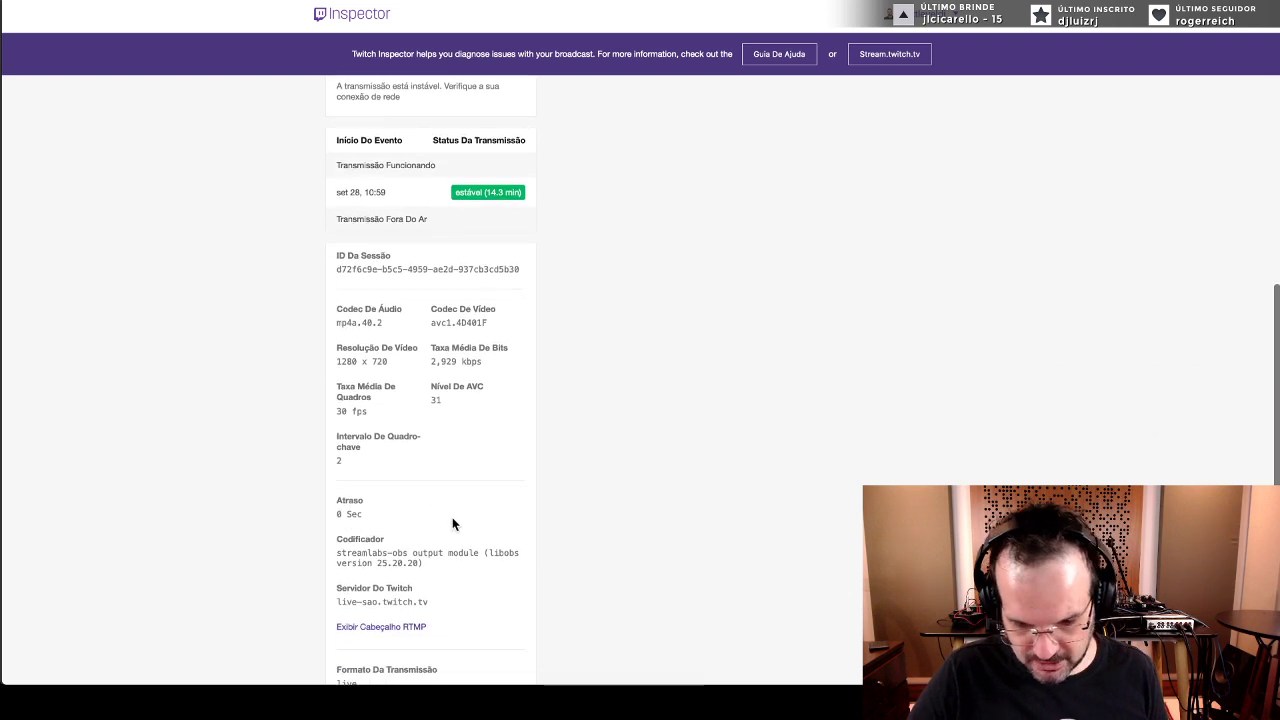
{"action": "left_click_drag", "start_coordinate": [377, 427], "coordinate": [375, 325]}
{"action": "scroll", "coordinate": [371, 320], "scroll_direction": "up", "scroll_amount": 6}
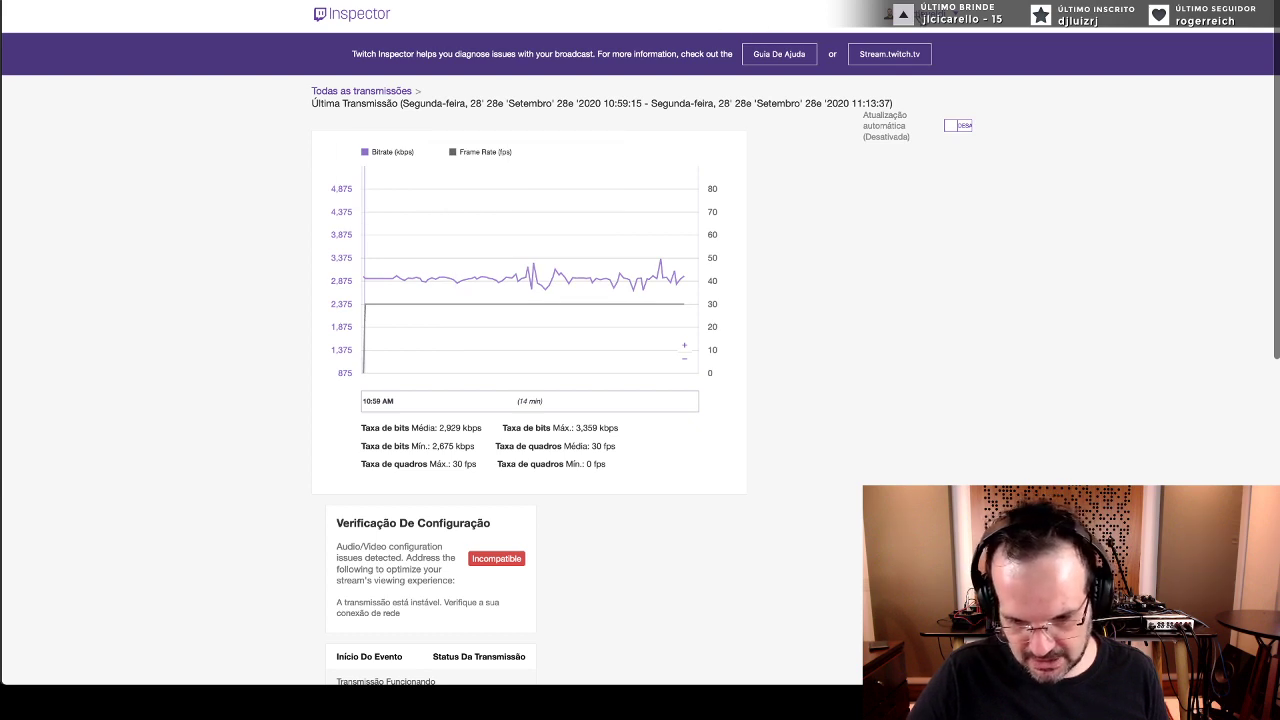
- Return to the broadcast list, open the live broadcast and examine the dips in its bitrate and frame rate graph
{"action": "left_click", "coordinate": [355, 25]}
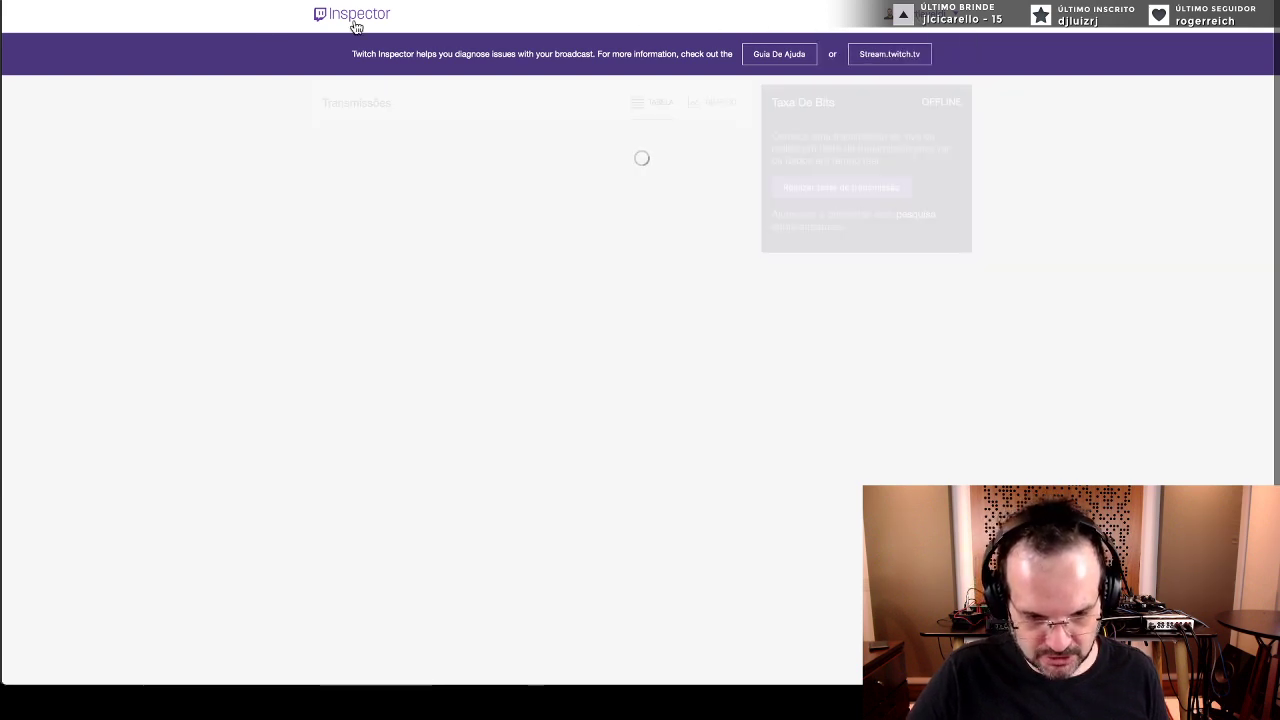
{"action": "left_click", "coordinate": [831, 224]}
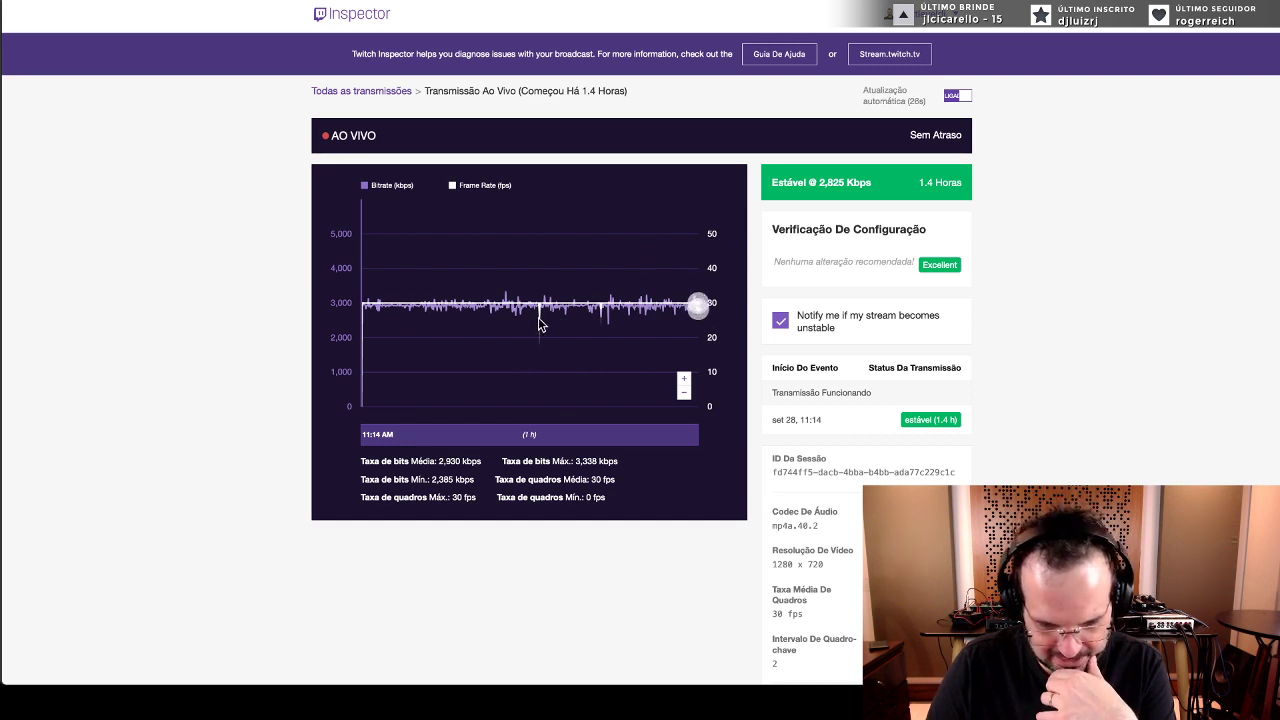
{"action": "mouse_move", "coordinate": [535, 322]}
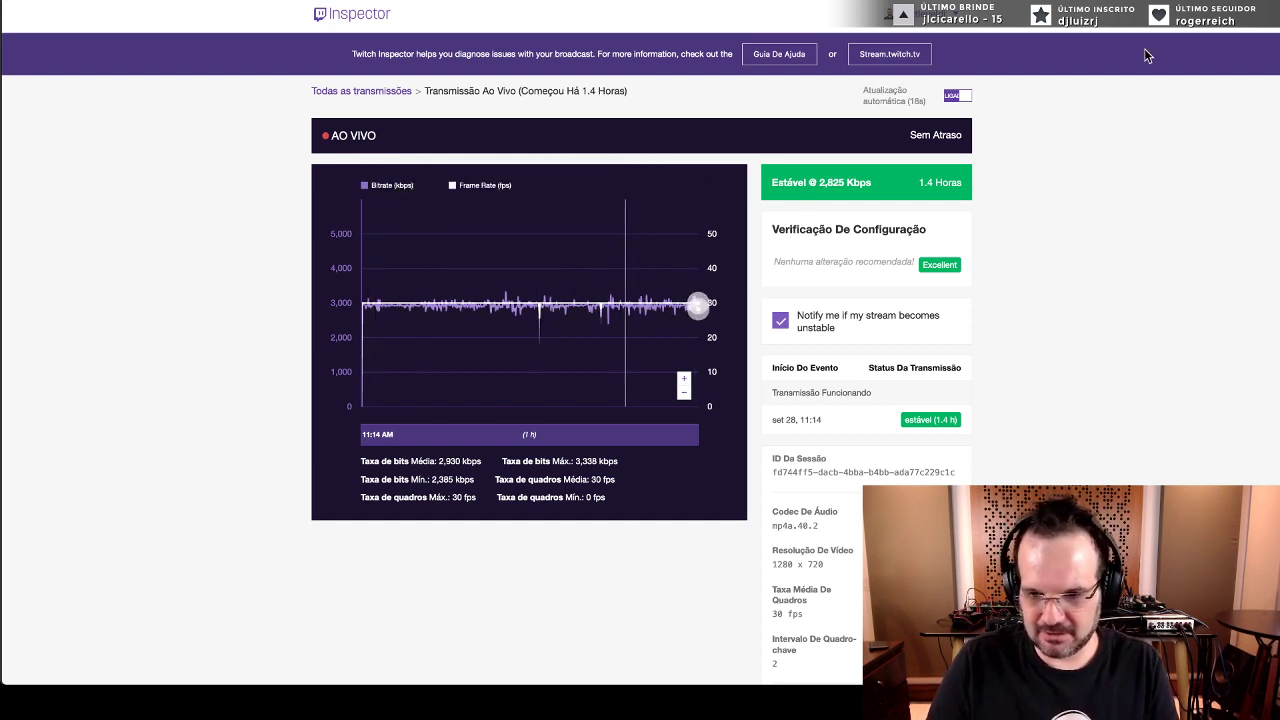
- Switch to the Beatport store in a new browser tab
{"action": "key", "text": "ctrl+t"}
{"action": "type", "text": "be"}
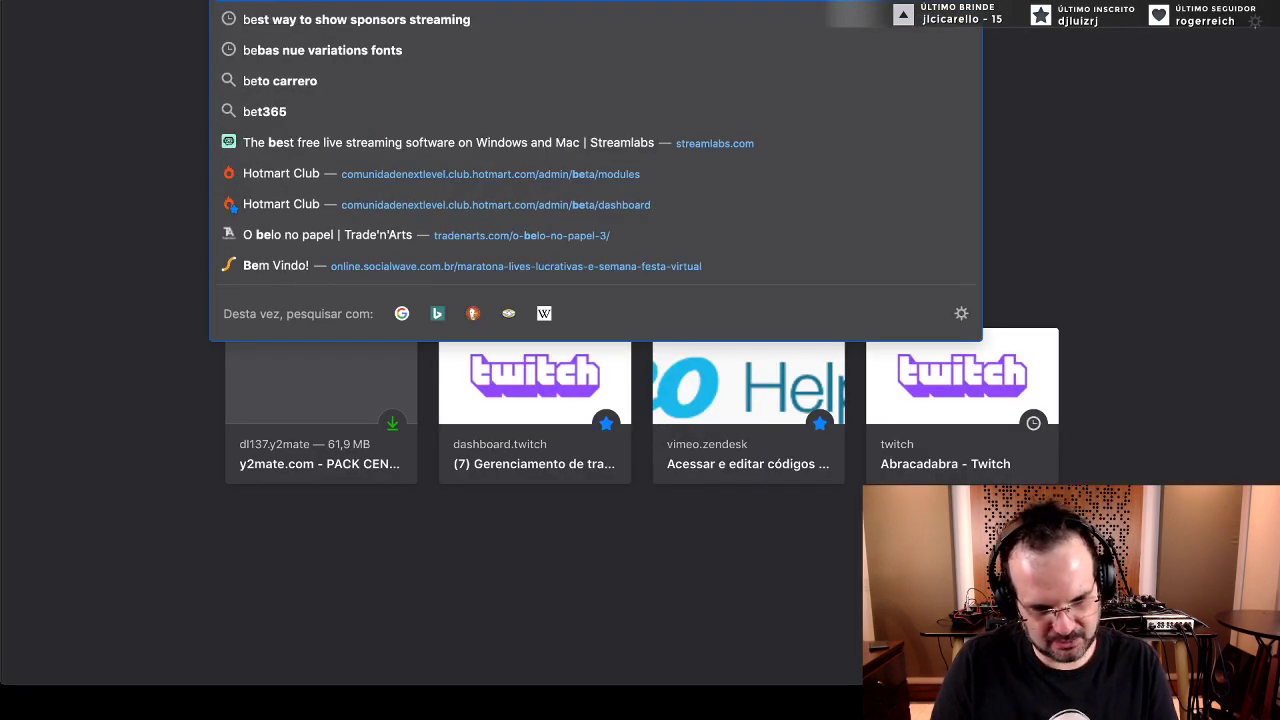
{"action": "key", "text": "Return"}
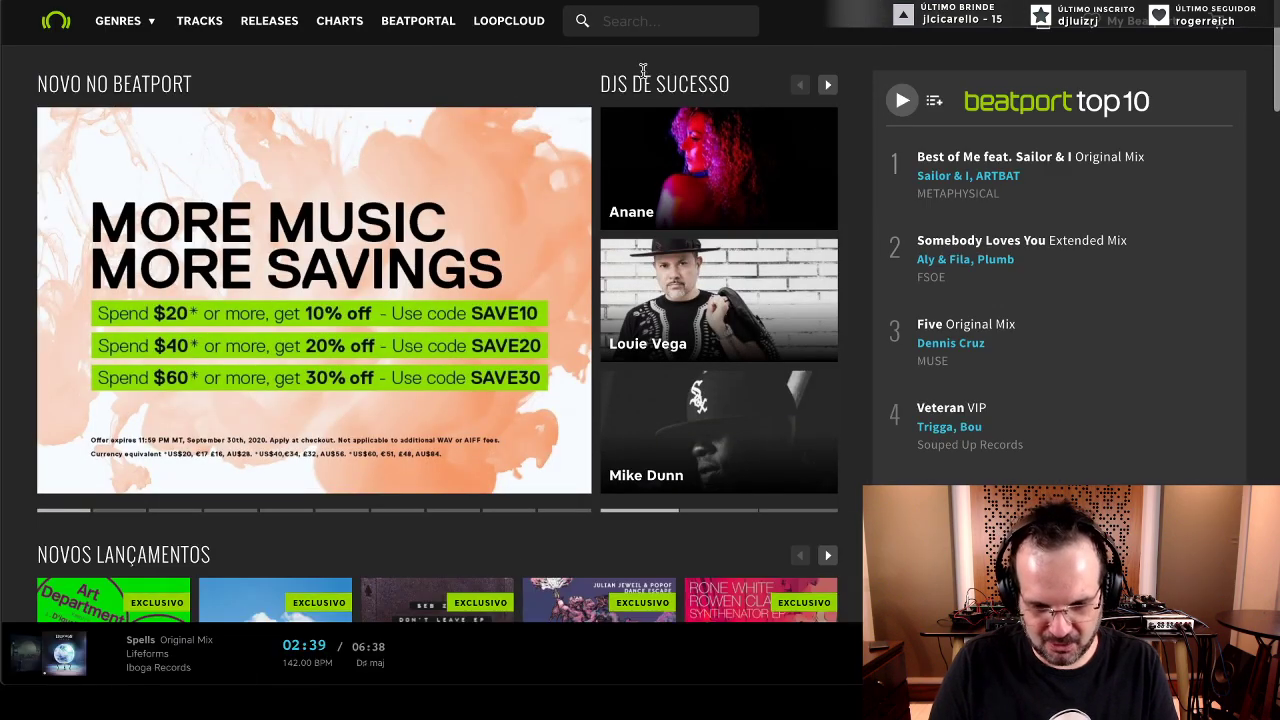
- Try to search the music store for "in and out", choosing the first suggested term
{"action": "left_click", "coordinate": [651, 20]}
{"action": "type", "text": "in"}
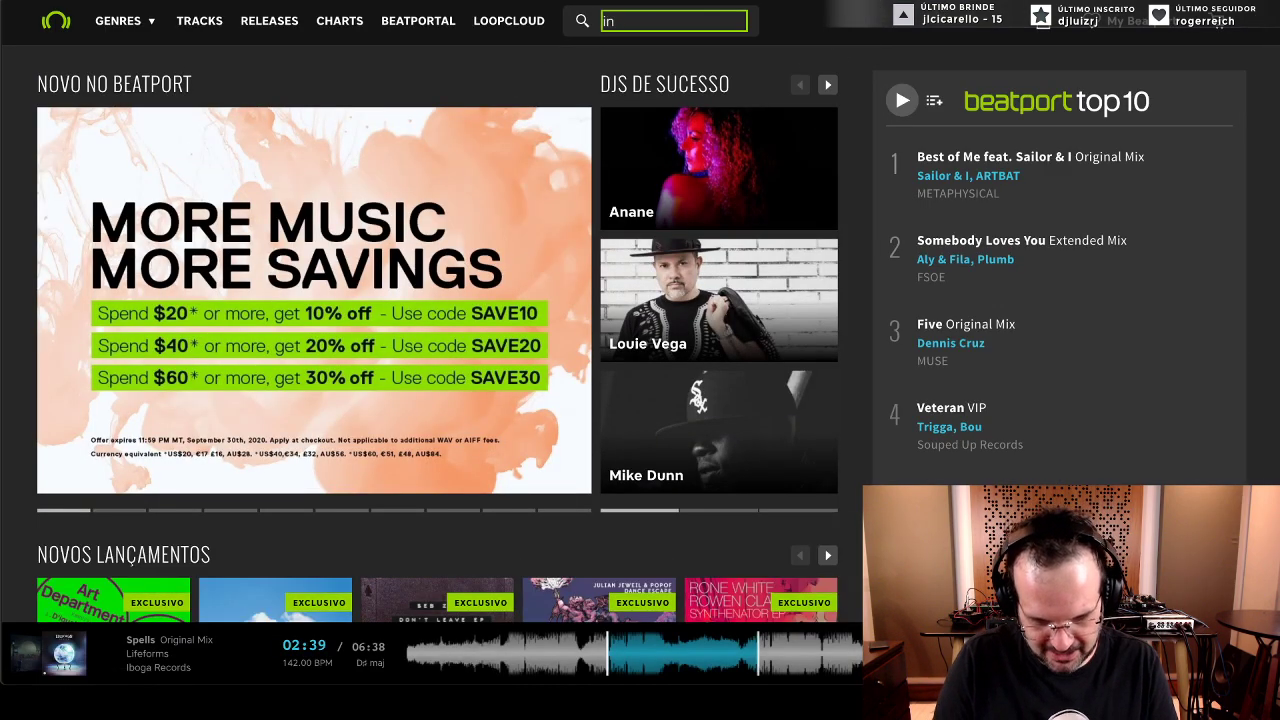
{"action": "type", "text": " and out"}
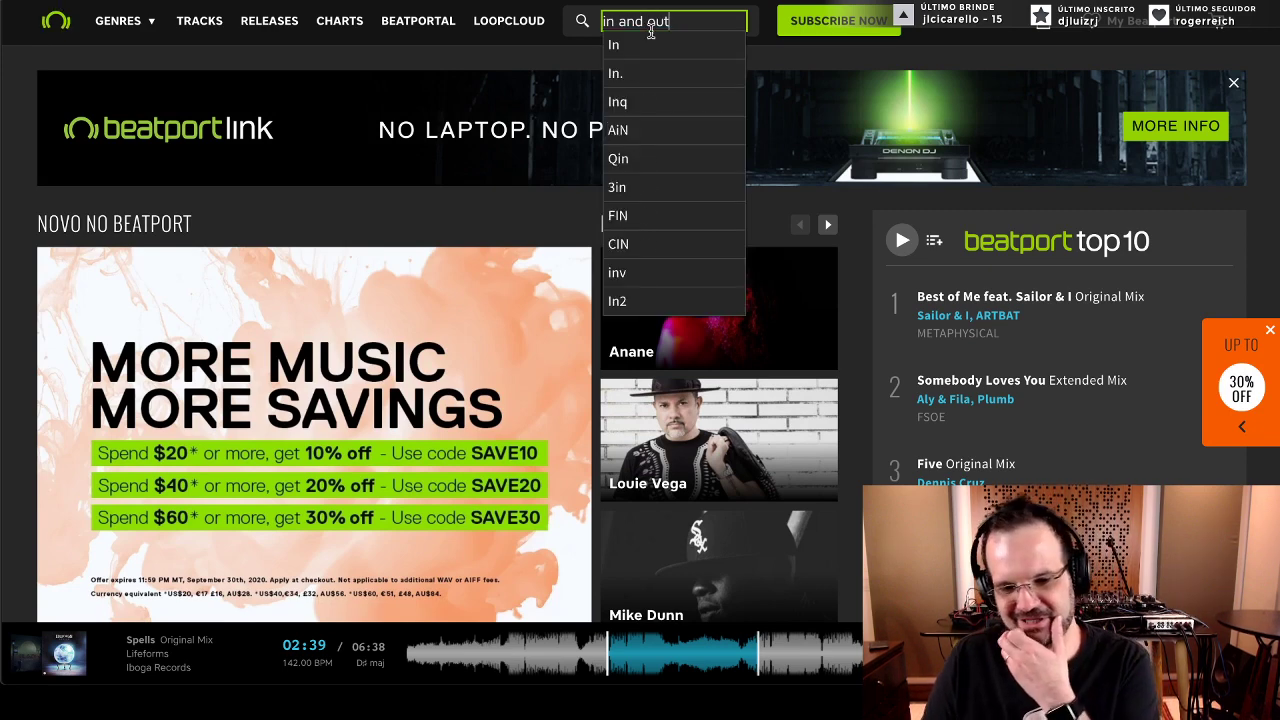
{"action": "left_click", "coordinate": [646, 44]}
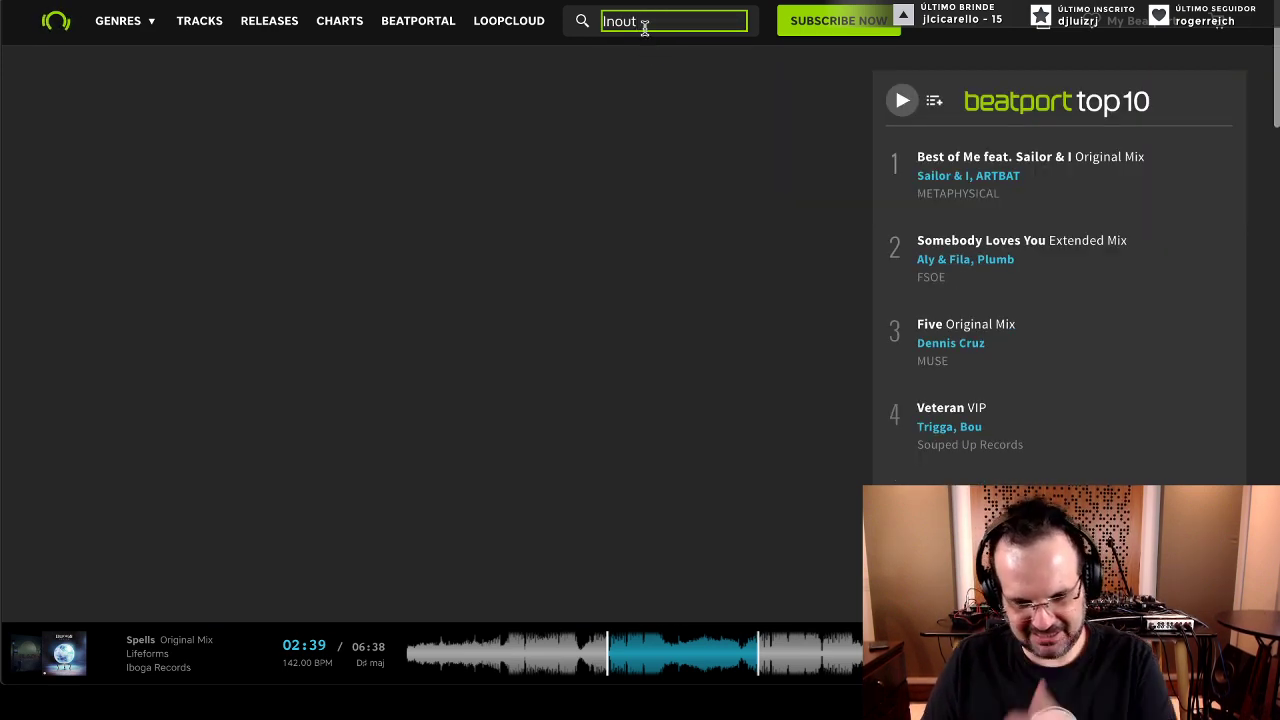
- Search the music store for exactly "in and out" and look through the artists, releases and tracks
{"action": "double_click", "coordinate": [645, 28]}
{"action": "type", "text": "in and"}
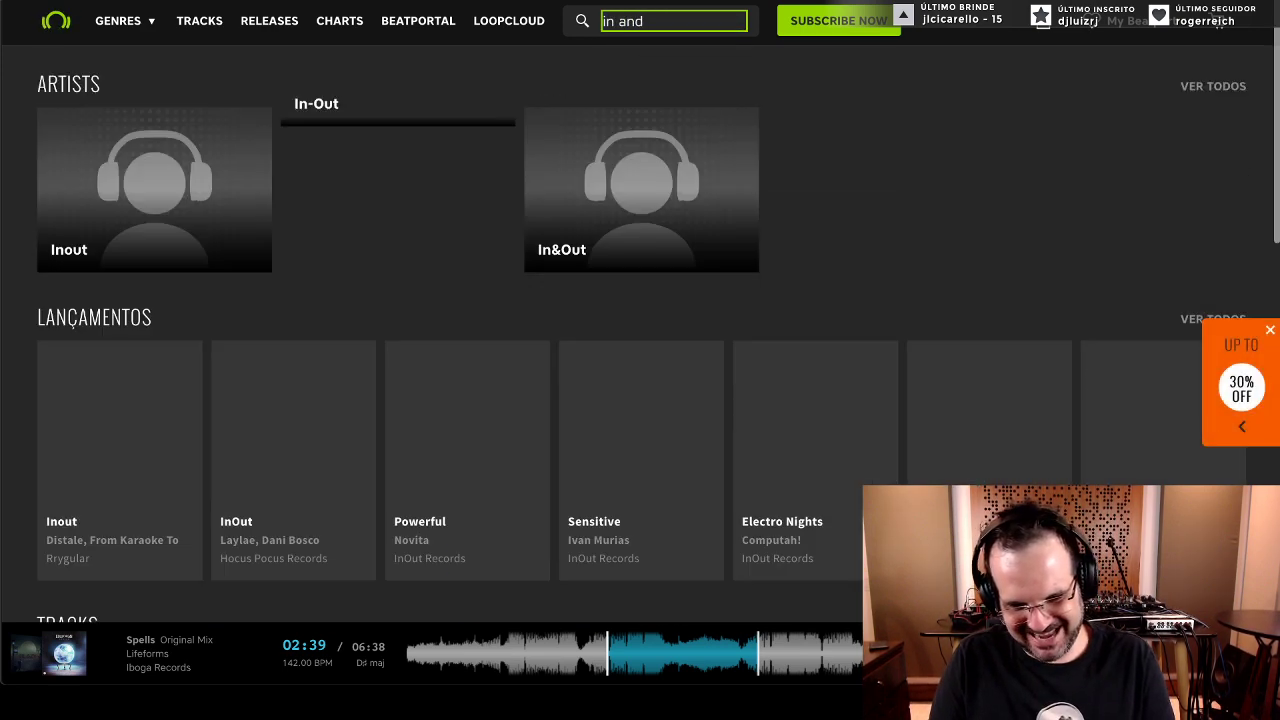
{"action": "type", "text": " out"}
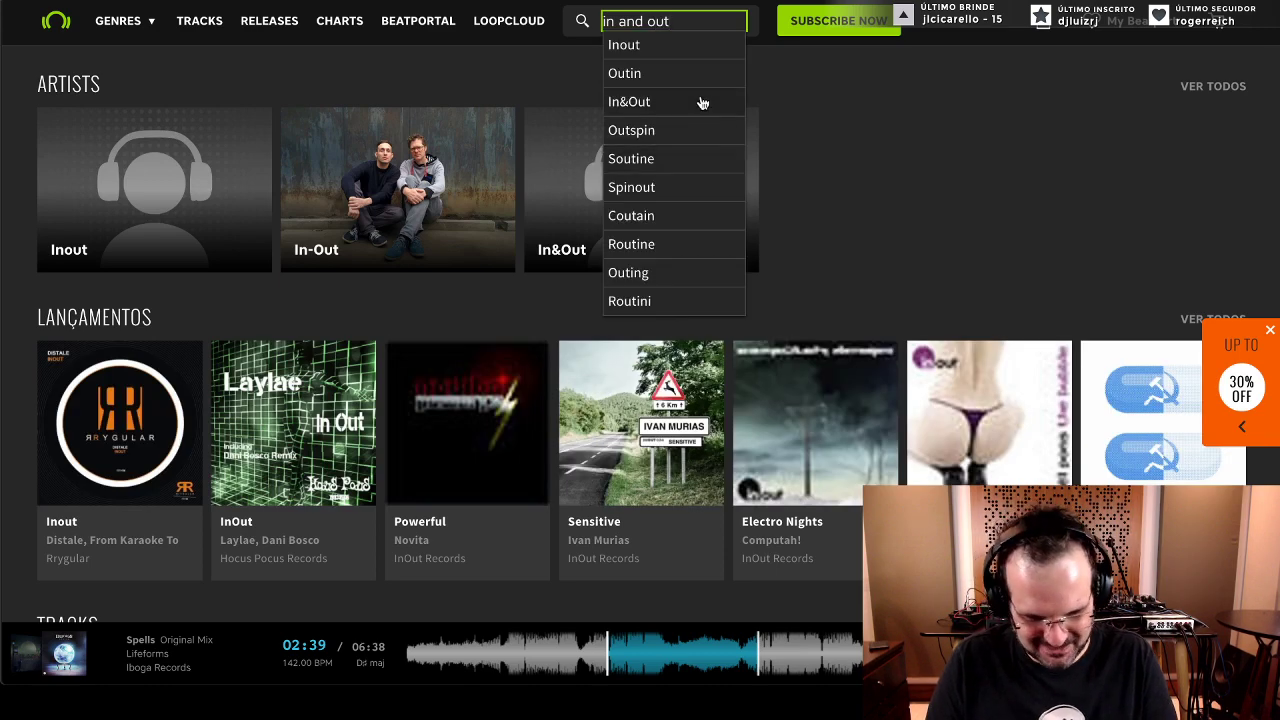
{"action": "key", "text": "Return"}
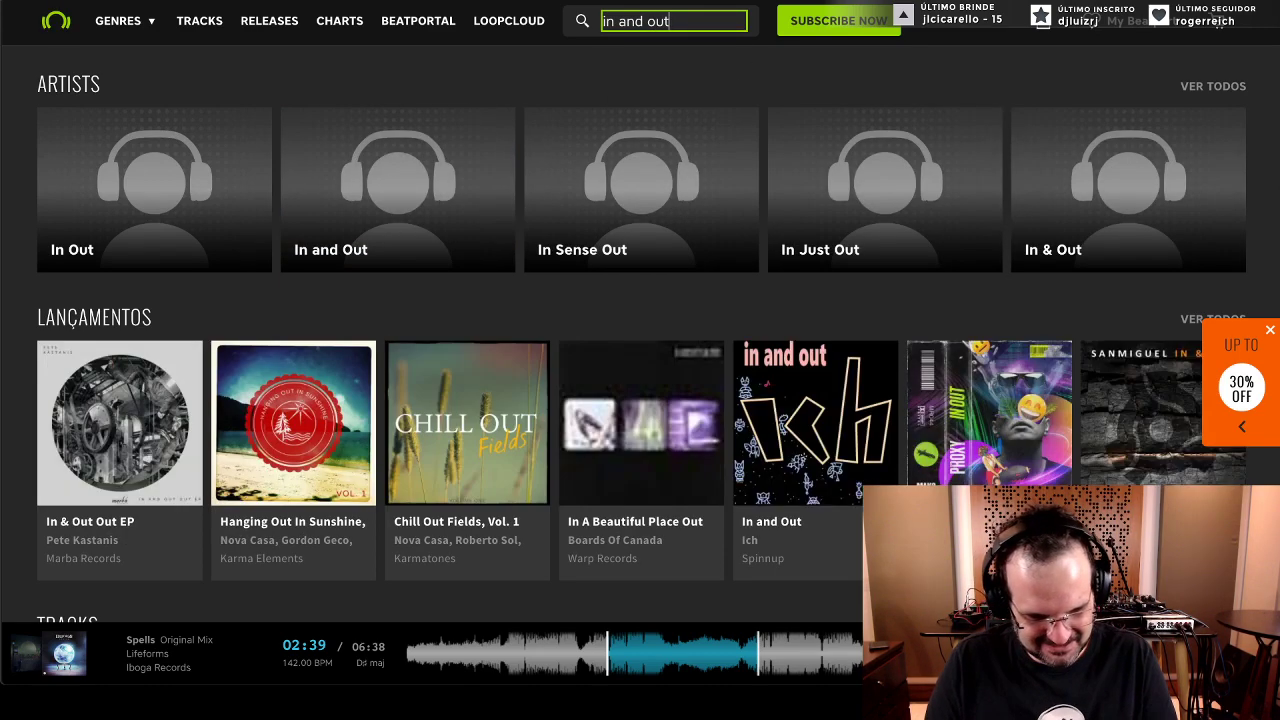
{"action": "scroll", "coordinate": [621, 115], "scroll_direction": "down", "scroll_amount": 2}
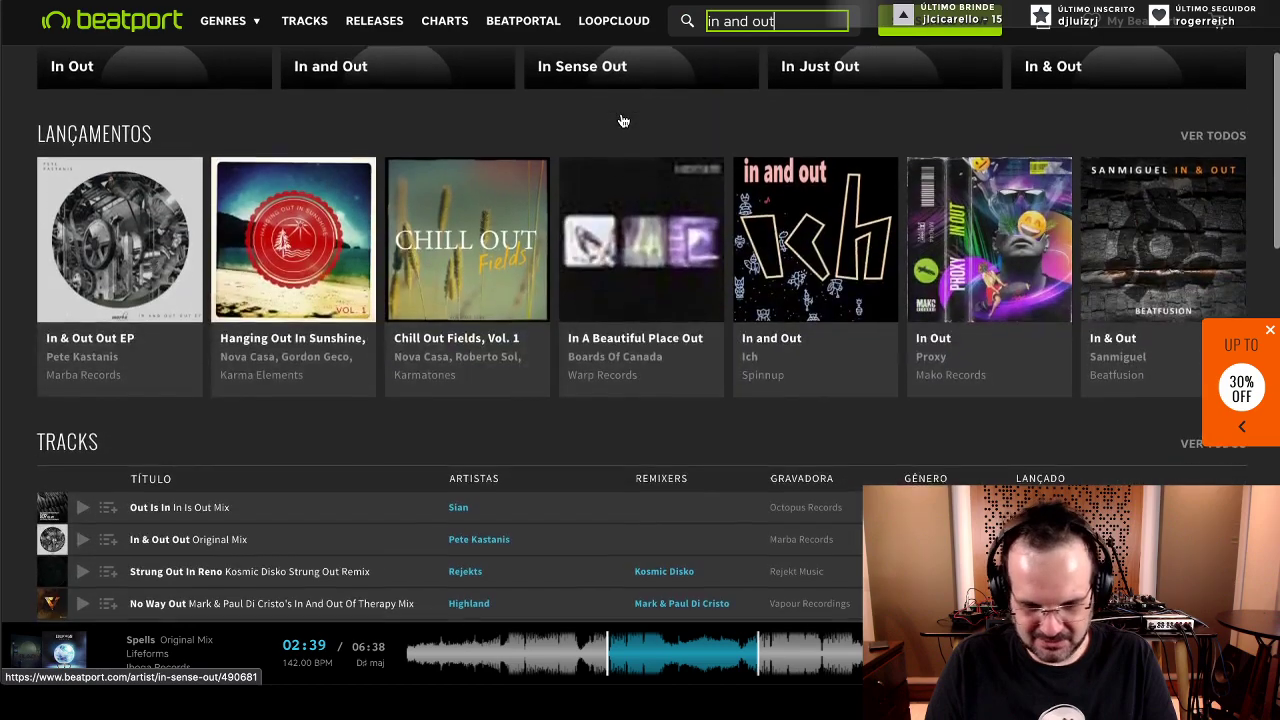
- Open the full list of artists matching "in and out" and look through it
{"action": "scroll", "coordinate": [621, 113], "scroll_direction": "up", "scroll_amount": 2}
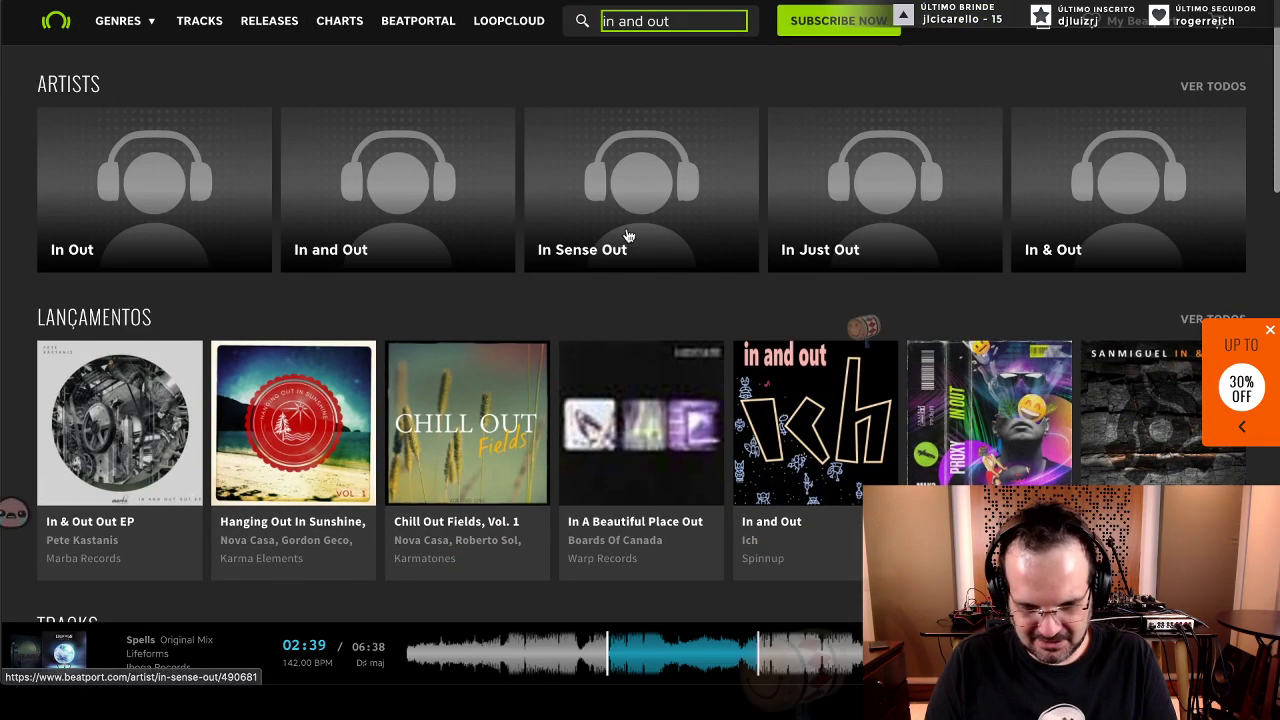
{"action": "left_click", "coordinate": [1205, 87]}
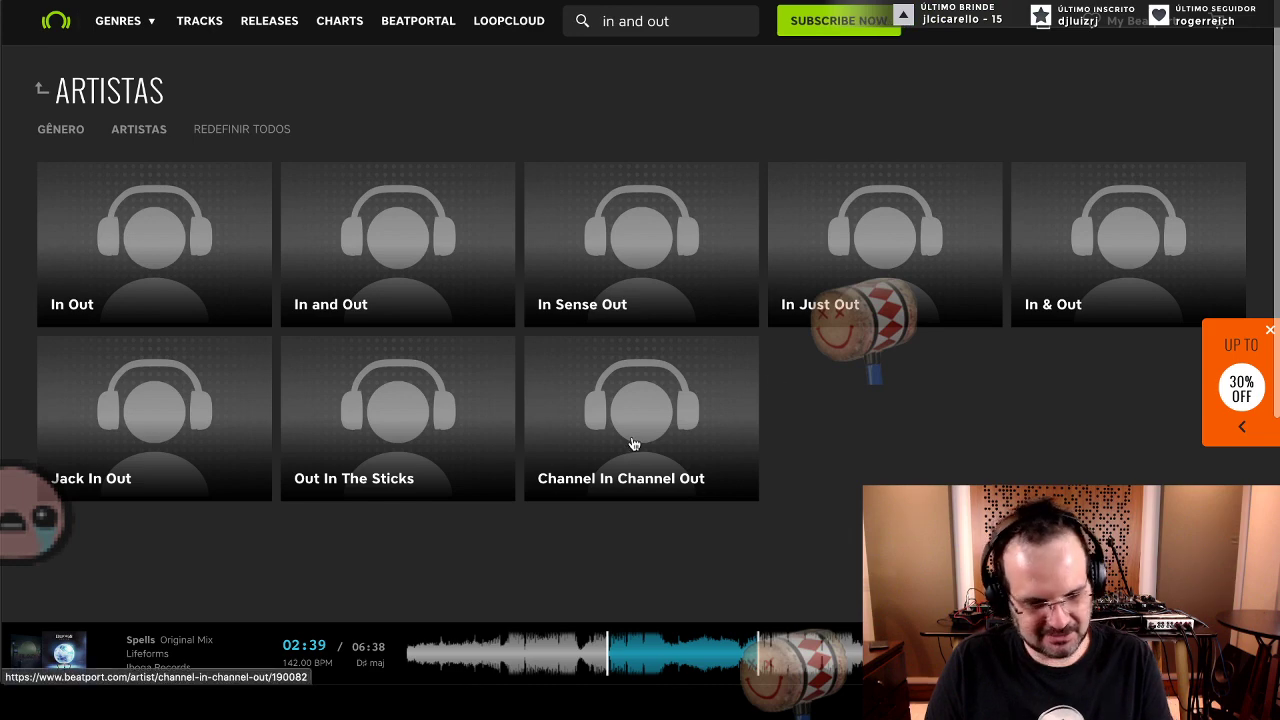
{"action": "scroll", "coordinate": [171, 377], "scroll_direction": "down", "scroll_amount": 5}
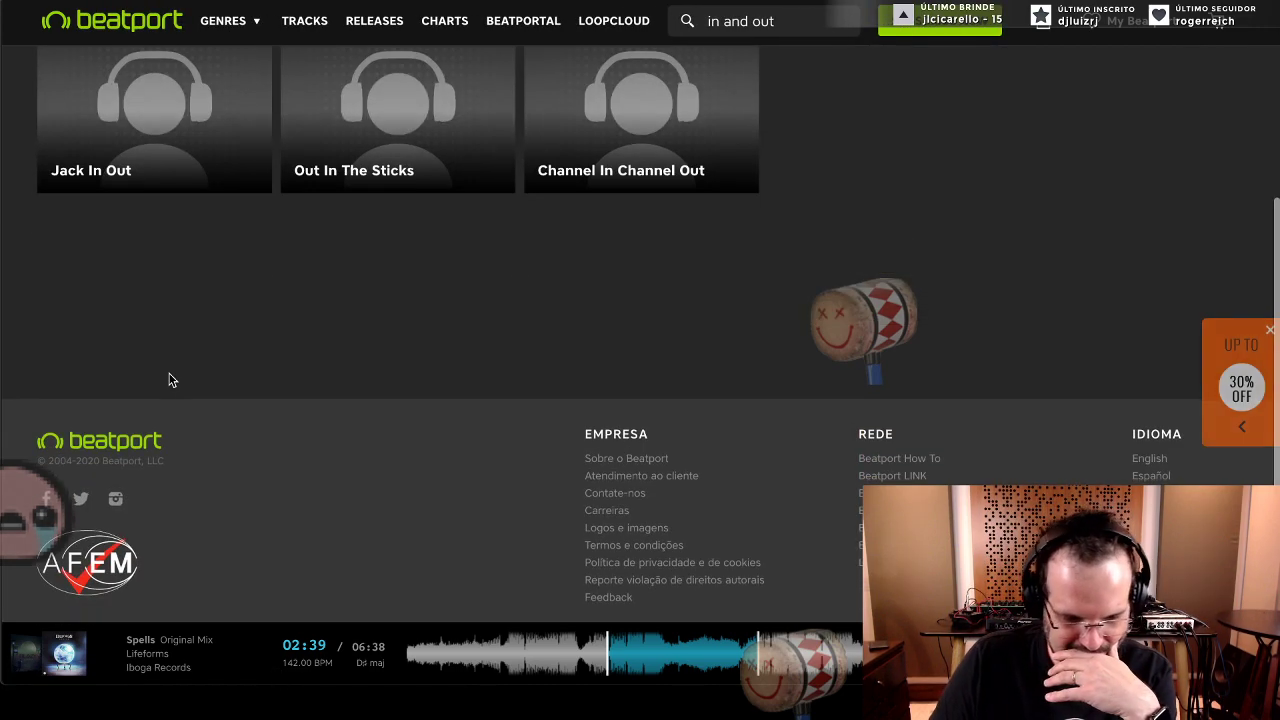
{"action": "scroll", "coordinate": [171, 377], "scroll_direction": "up", "scroll_amount": 5}
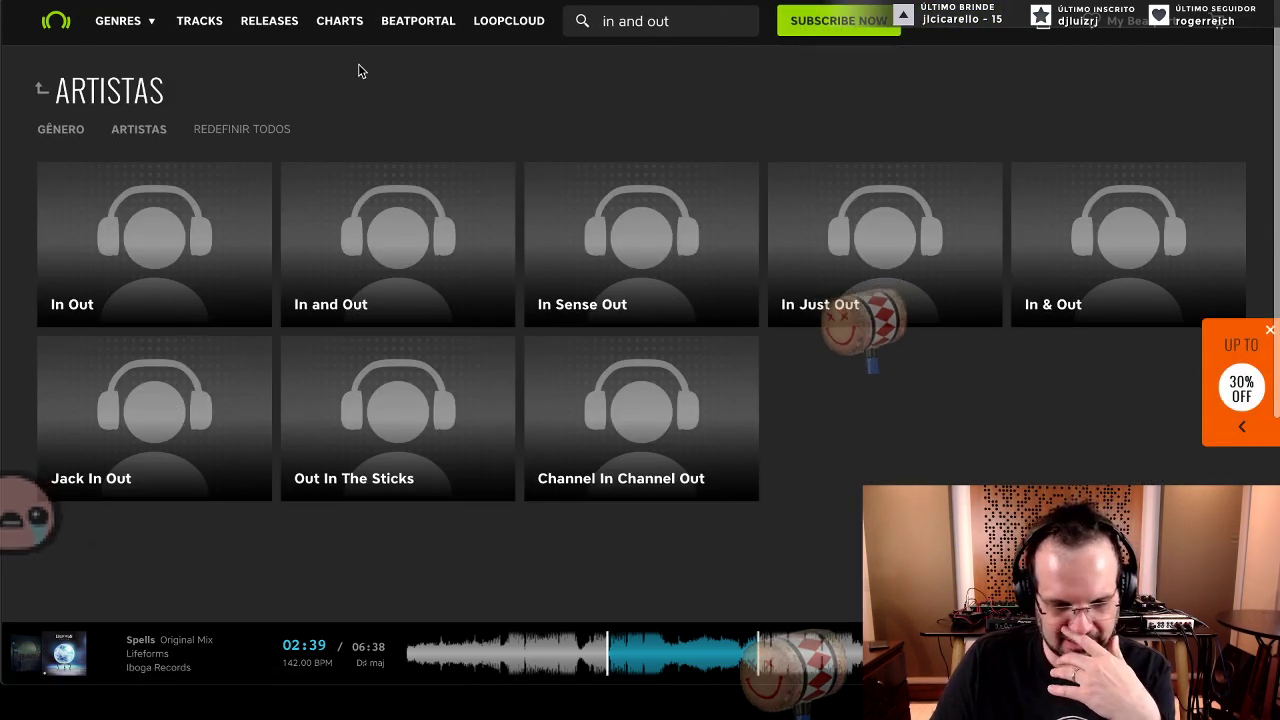
- Go back to the Beatport home page and look through its featured releases and charts
{"action": "left_click", "coordinate": [50, 28]}
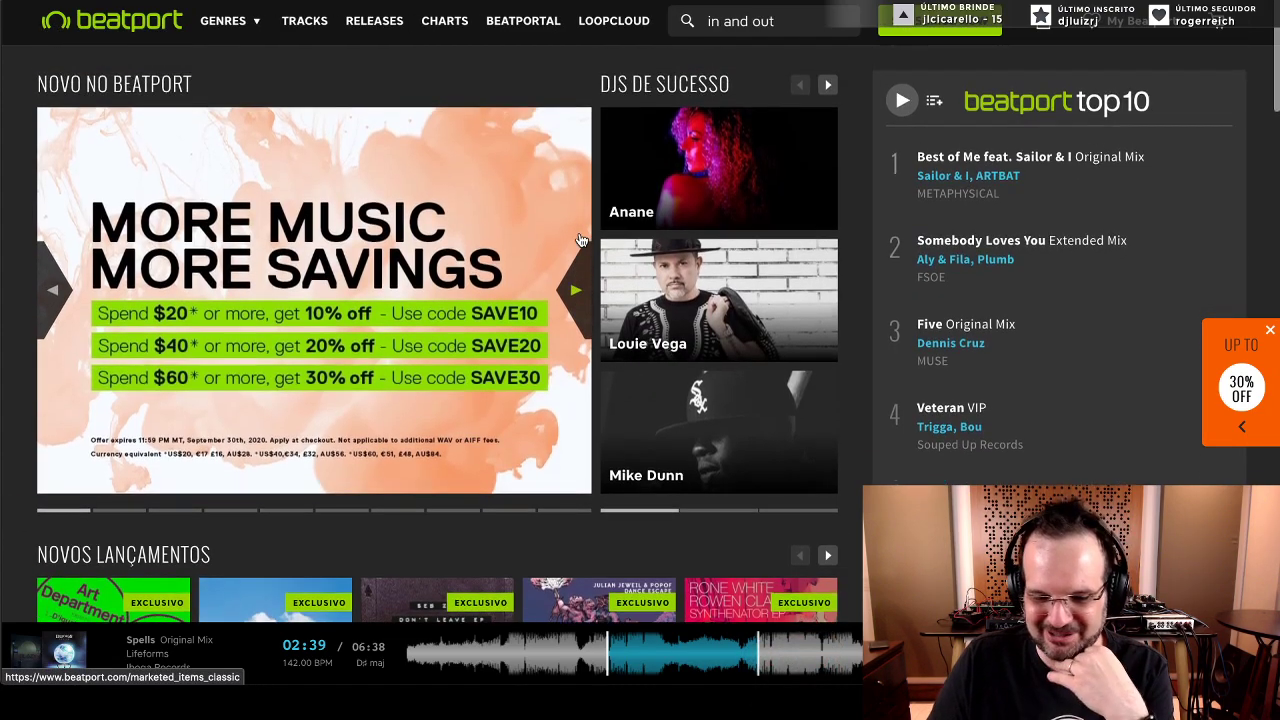
{"action": "scroll", "coordinate": [578, 238], "scroll_direction": "down", "scroll_amount": 8}
{"action": "scroll", "coordinate": [578, 238], "scroll_direction": "down", "scroll_amount": 2}
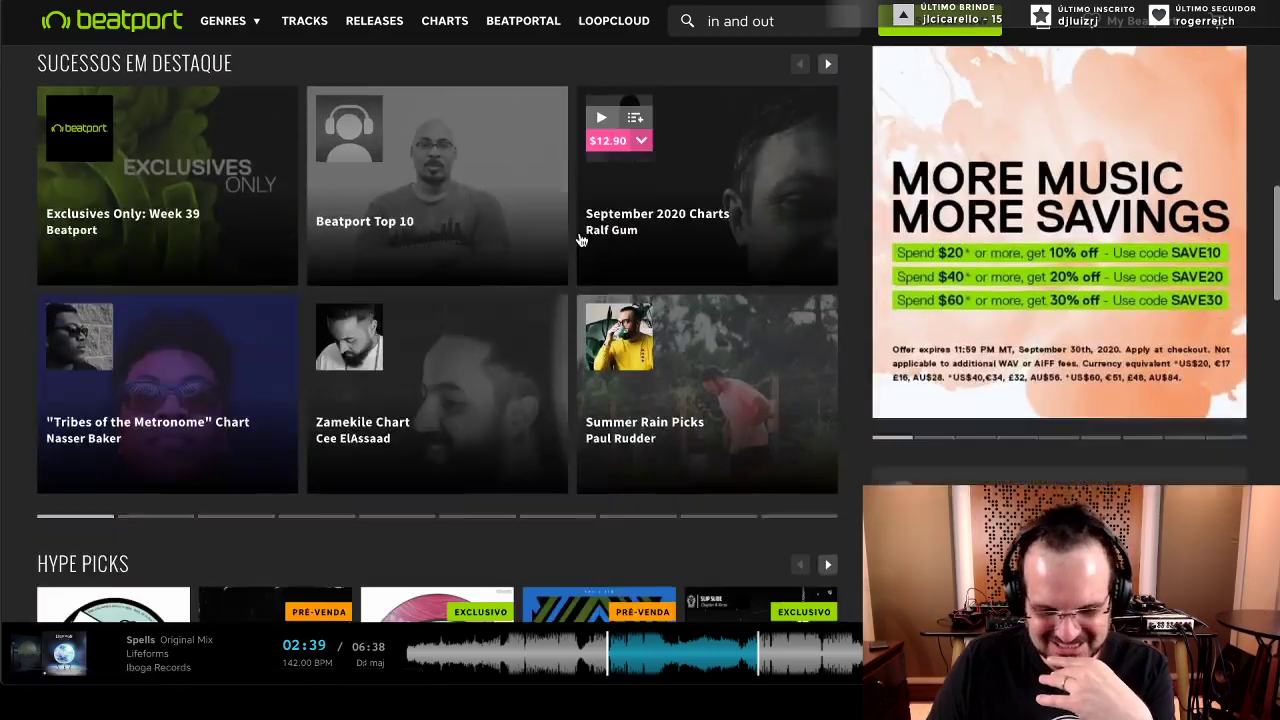
{"action": "scroll", "coordinate": [580, 240], "scroll_direction": "up", "scroll_amount": 10}
- Search the music store for "in and out you wann make" and open the In and Out artist page from the tracks
{"action": "left_click", "coordinate": [738, 21]}
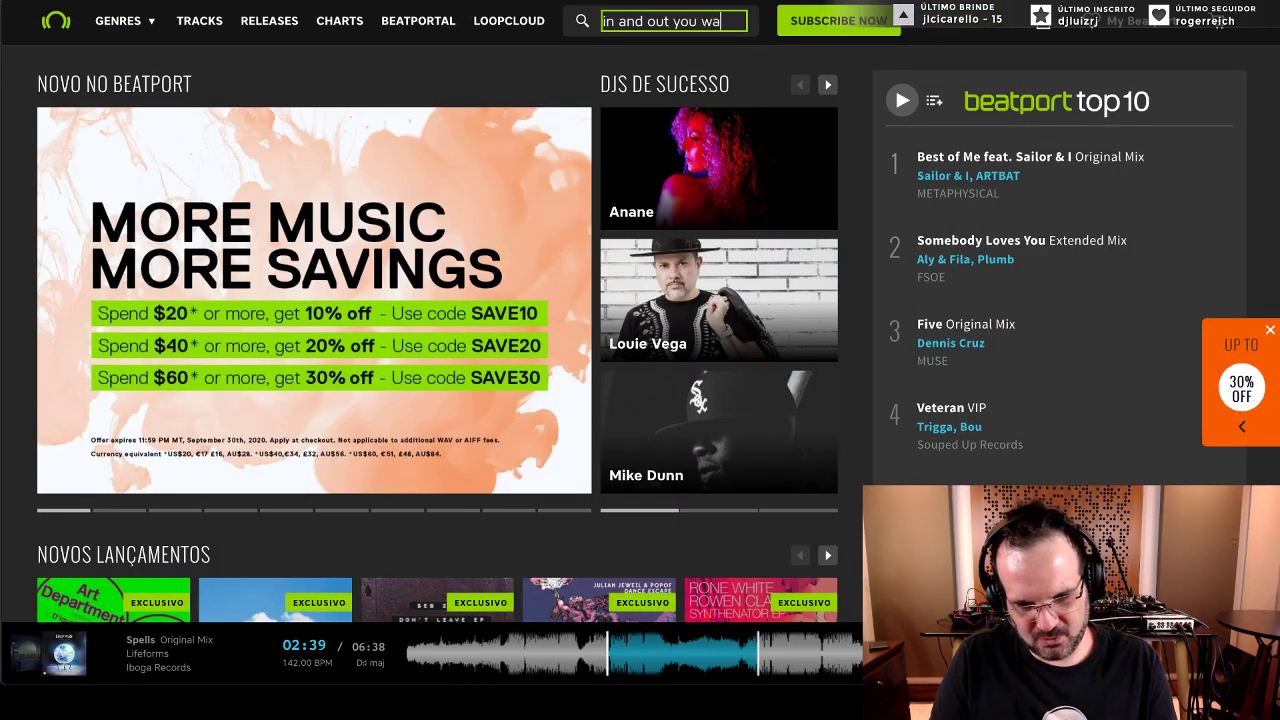
{"action": "type", "text": "you wann make"}
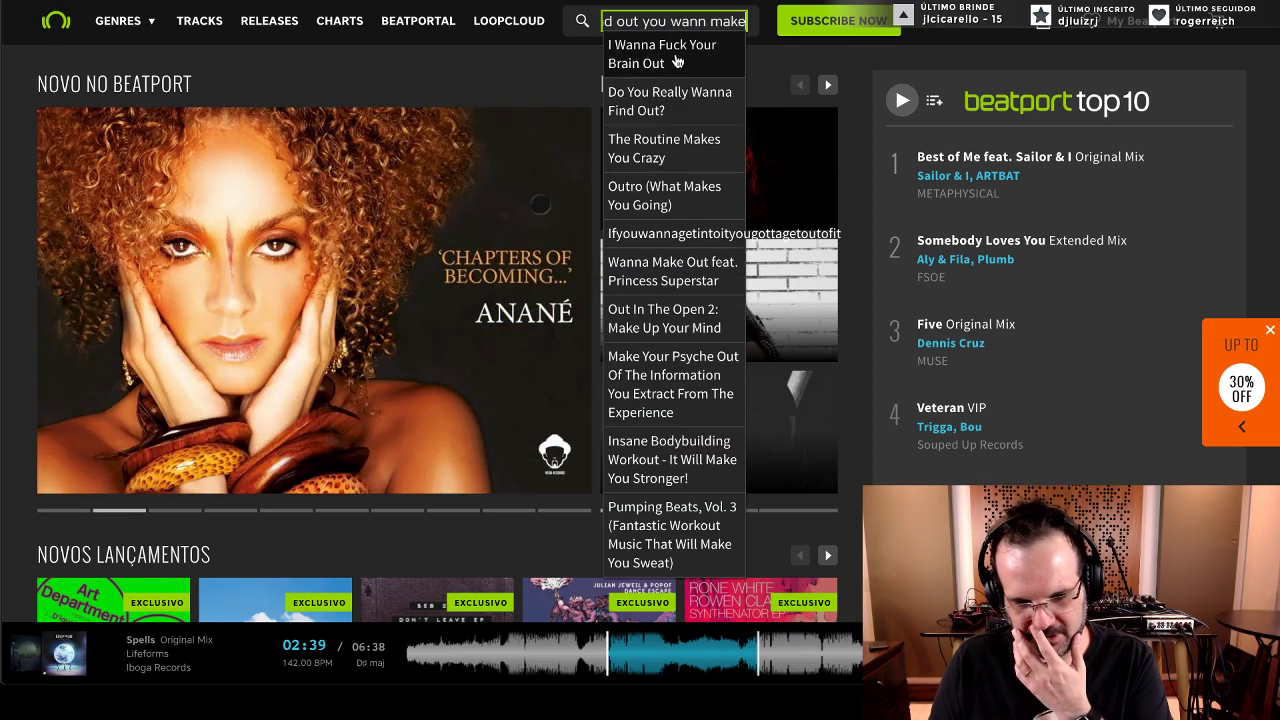
{"action": "key", "text": "Return"}
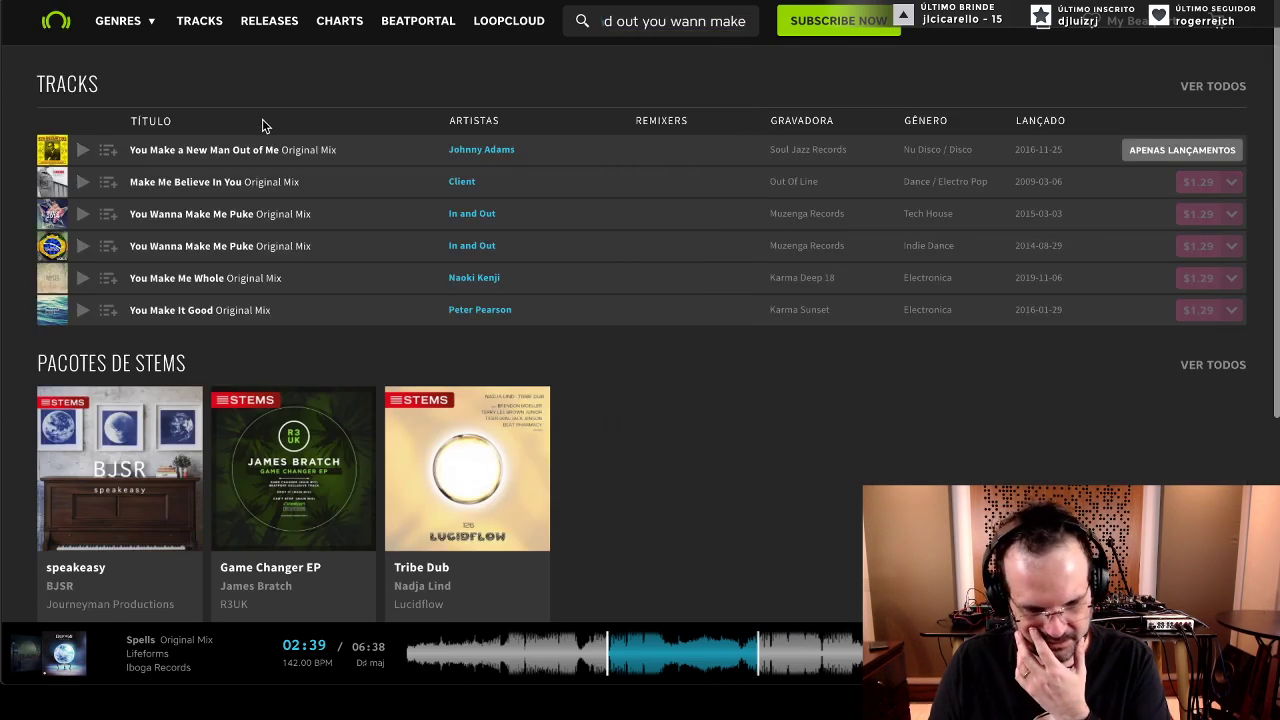
{"action": "left_click", "coordinate": [471, 215]}
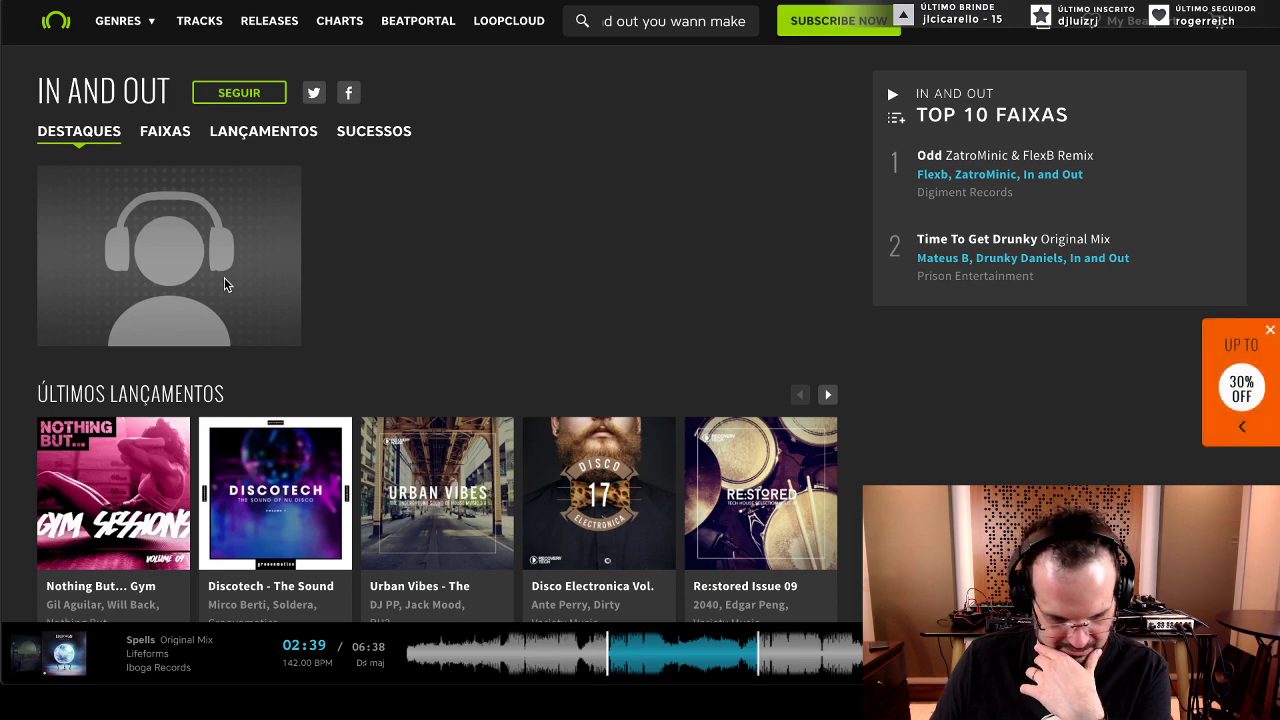
- Look through the artist's latest releases, including the second set of albums
{"action": "scroll", "coordinate": [224, 280], "scroll_direction": "down", "scroll_amount": 3}
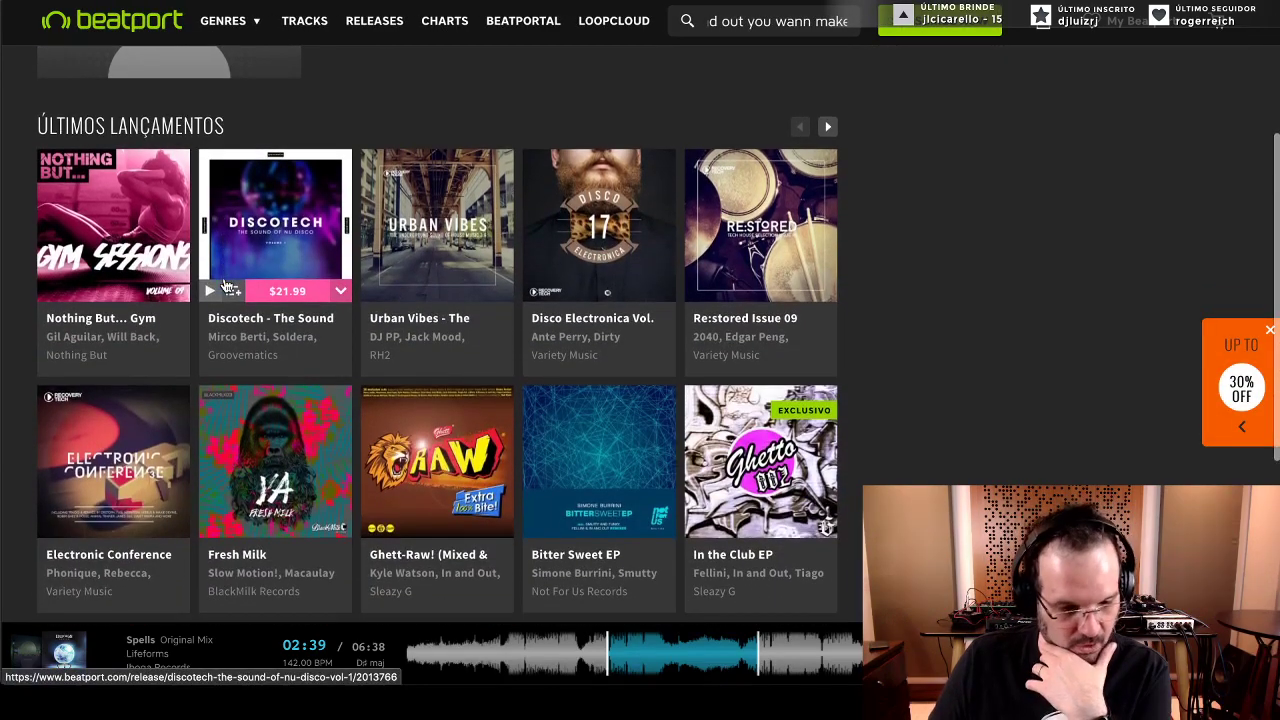
{"action": "scroll", "coordinate": [449, 411], "scroll_direction": "down", "scroll_amount": 3}
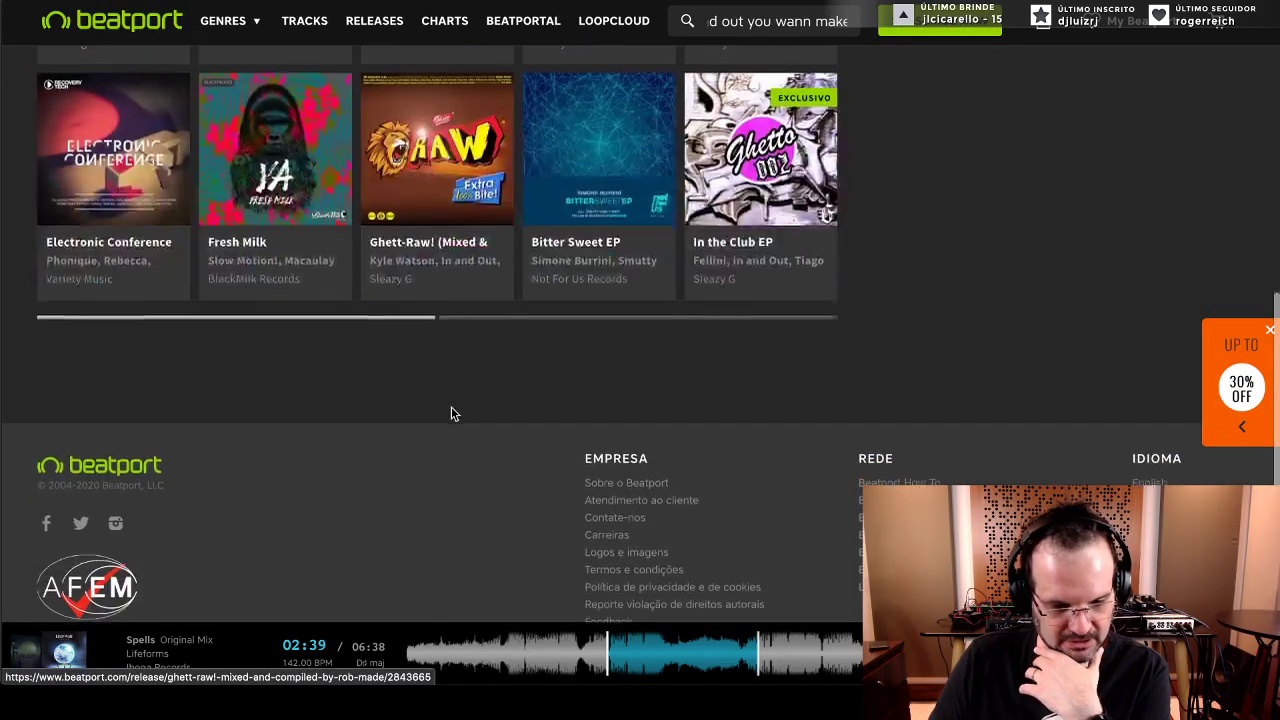
{"action": "scroll", "coordinate": [450, 413], "scroll_direction": "up", "scroll_amount": 1}
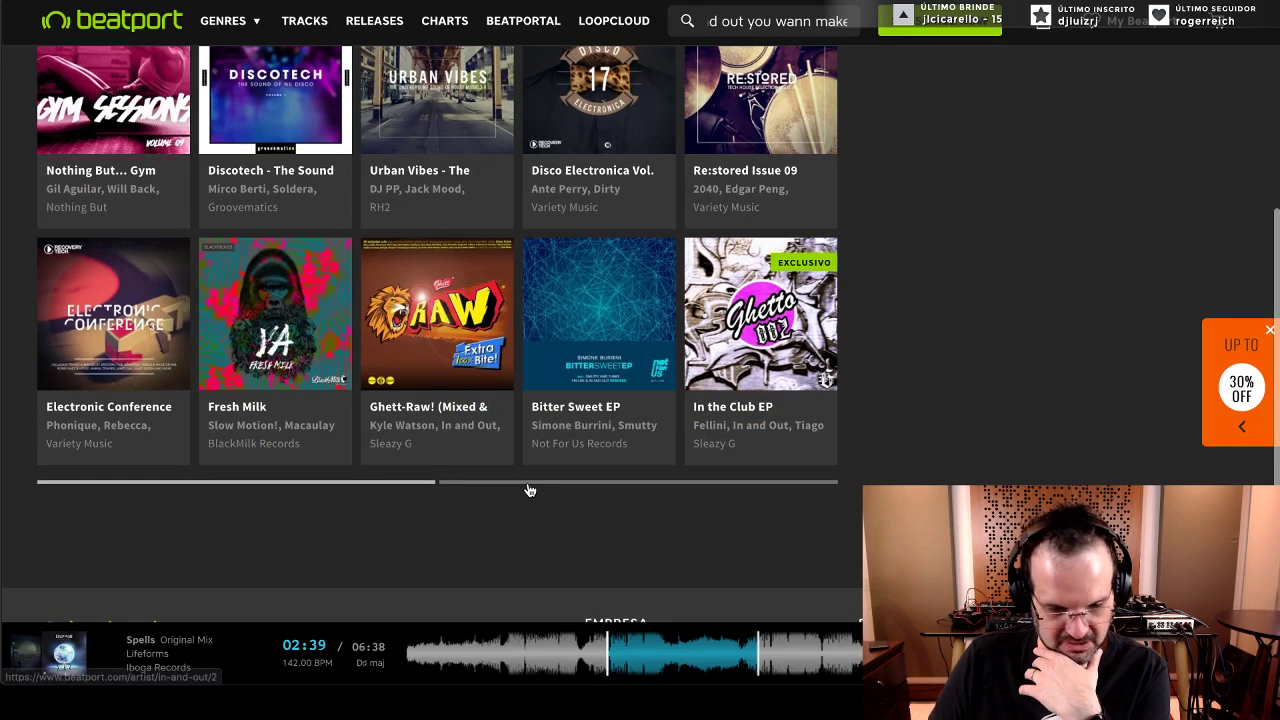
{"action": "left_click", "coordinate": [530, 486]}
{"action": "scroll", "coordinate": [530, 488], "scroll_direction": "up", "scroll_amount": 4}
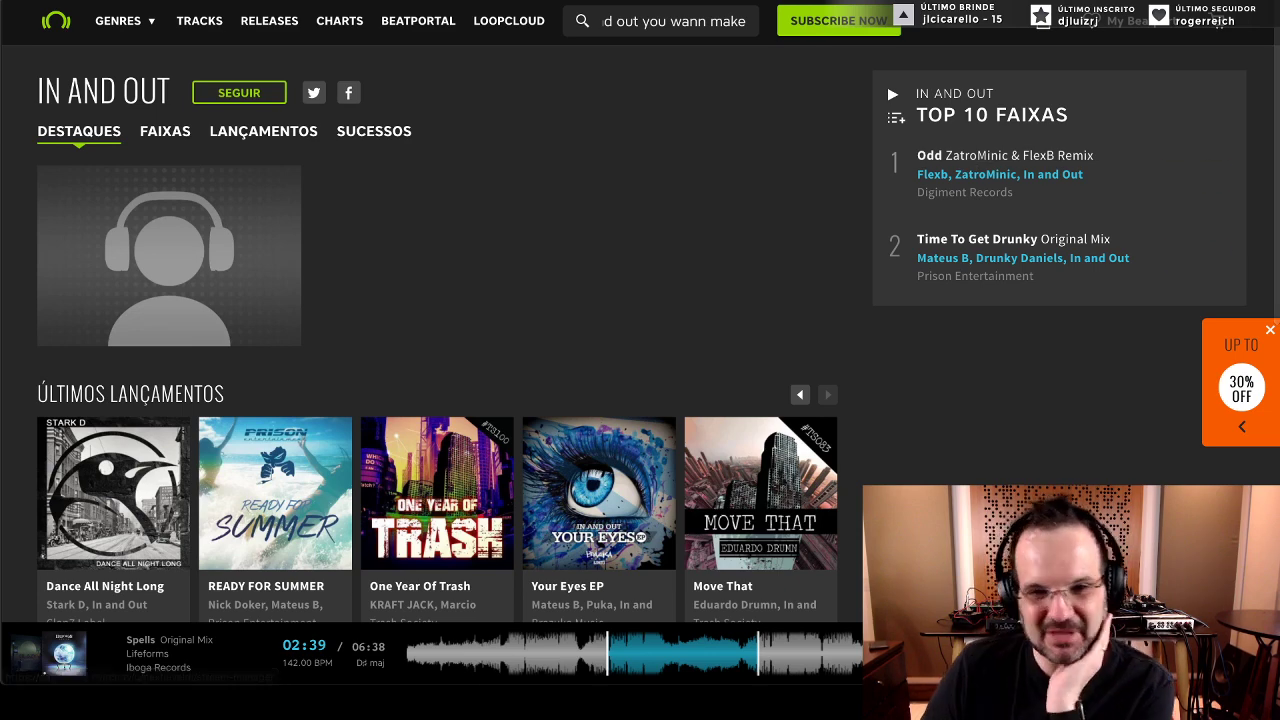
- Switch back to Twitch's stream site and reopen its recommended ingest endpoints
{"action": "key", "text": "super+Tab"}
{"action": "key", "text": "super+Tab"}
{"action": "key", "text": "super+Tab"}
{"action": "key", "text": "super+Tab"}
{"action": "key", "text": "super+Tab"}
{"action": "key", "text": "super+Tab"}
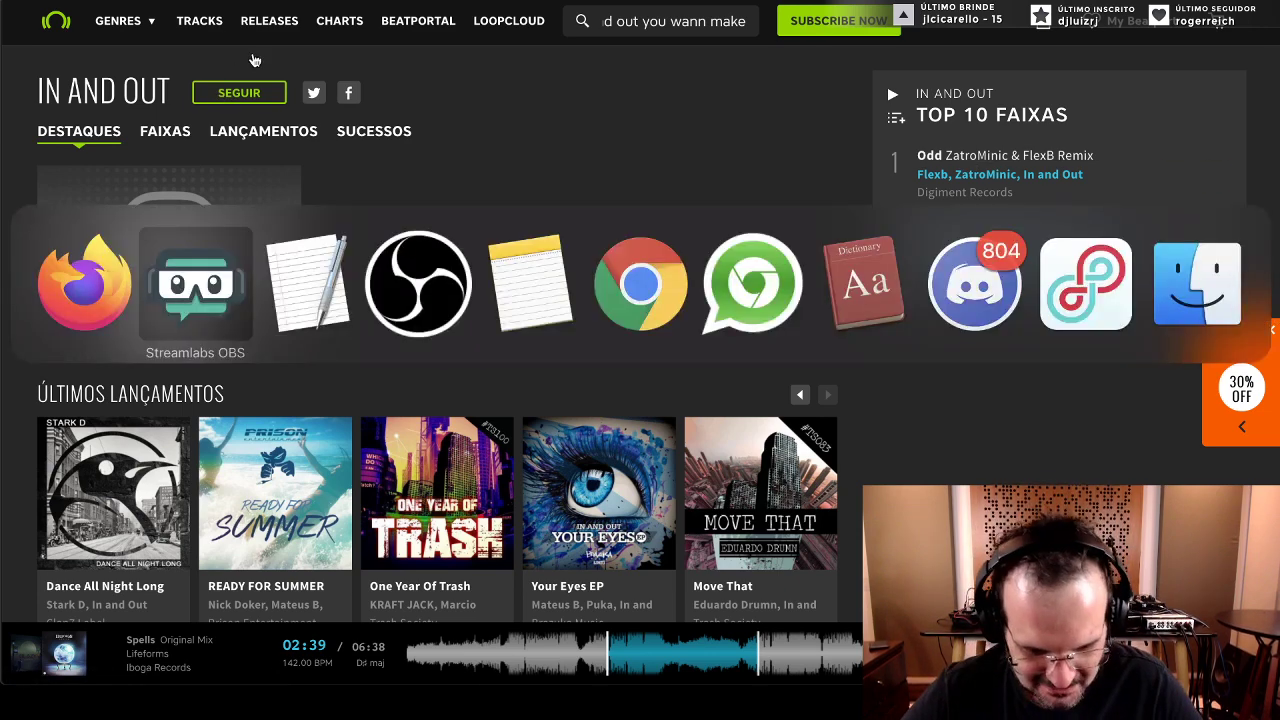
{"action": "key", "text": "super+Tab"}
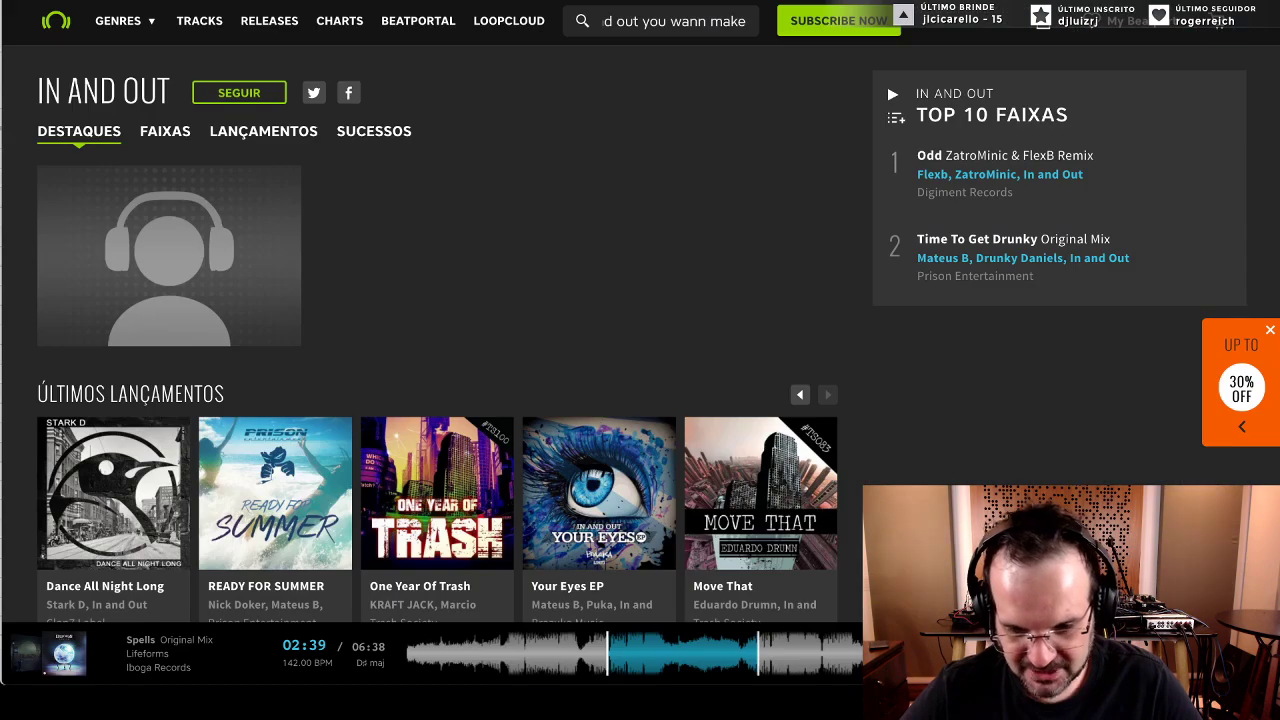
{"action": "key", "text": "super+Tab"}
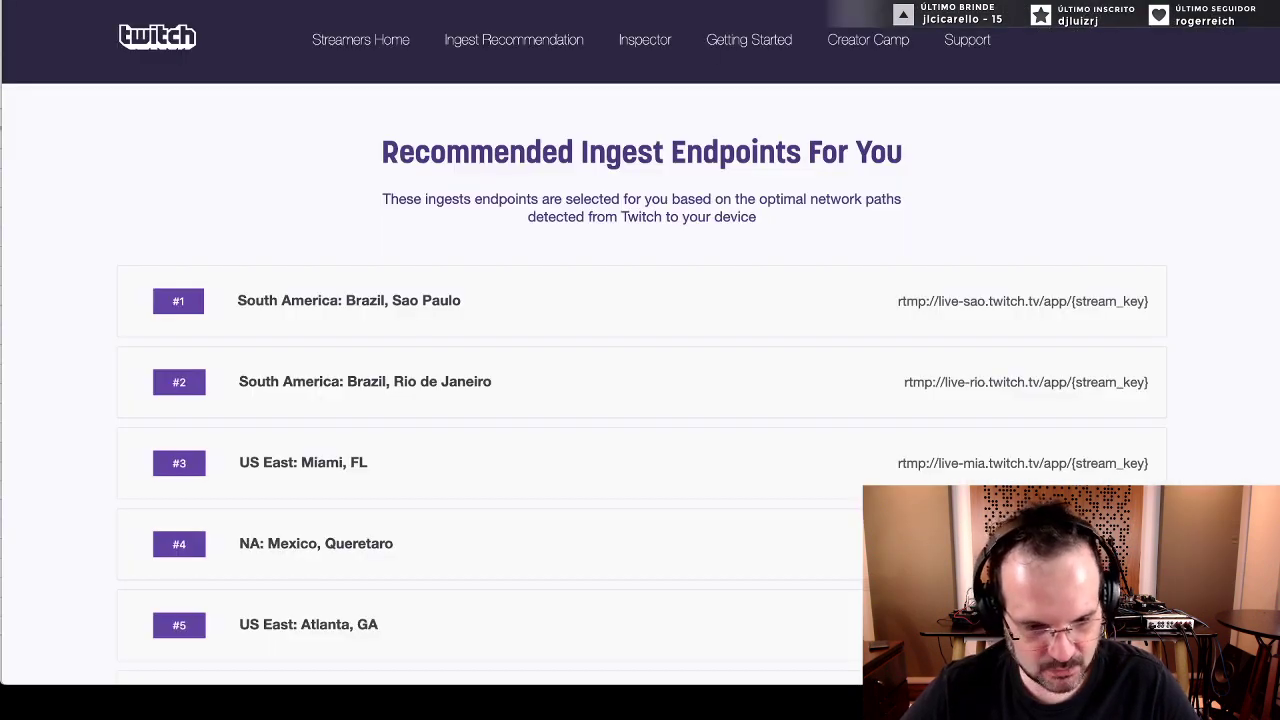
{"action": "key", "text": "super+l"}
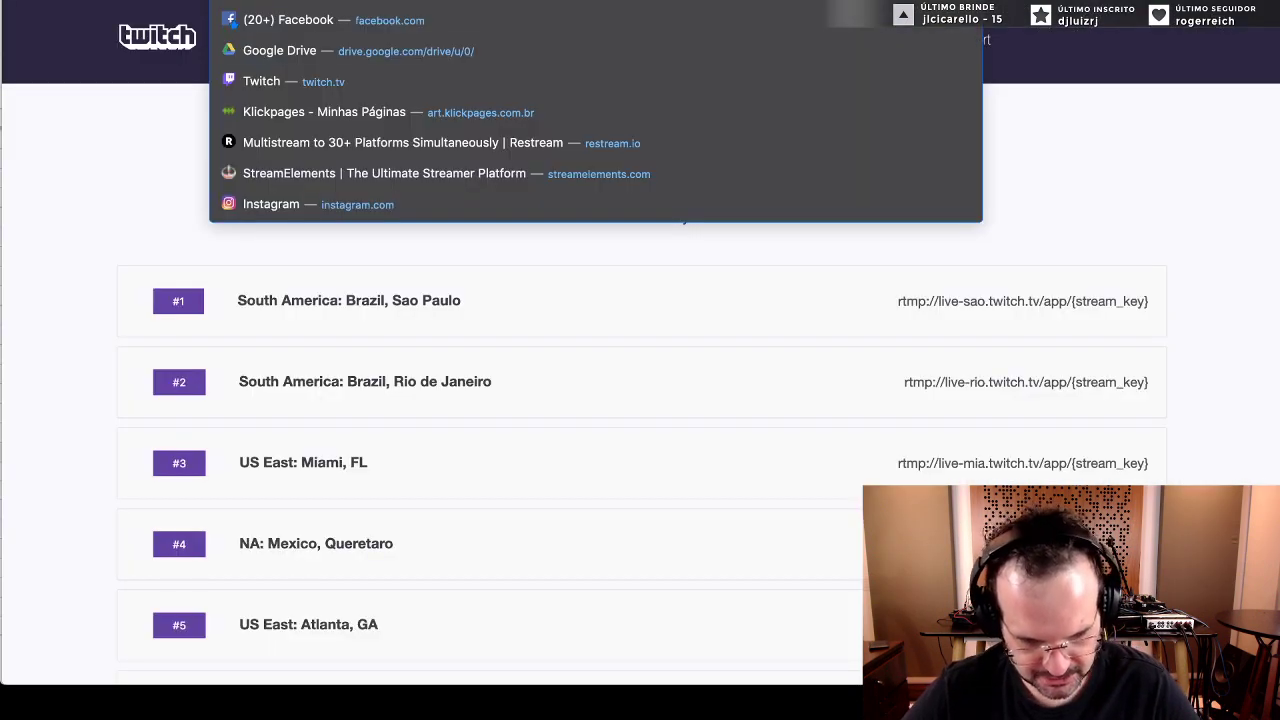
{"action": "left_click", "coordinate": [130, 141]}
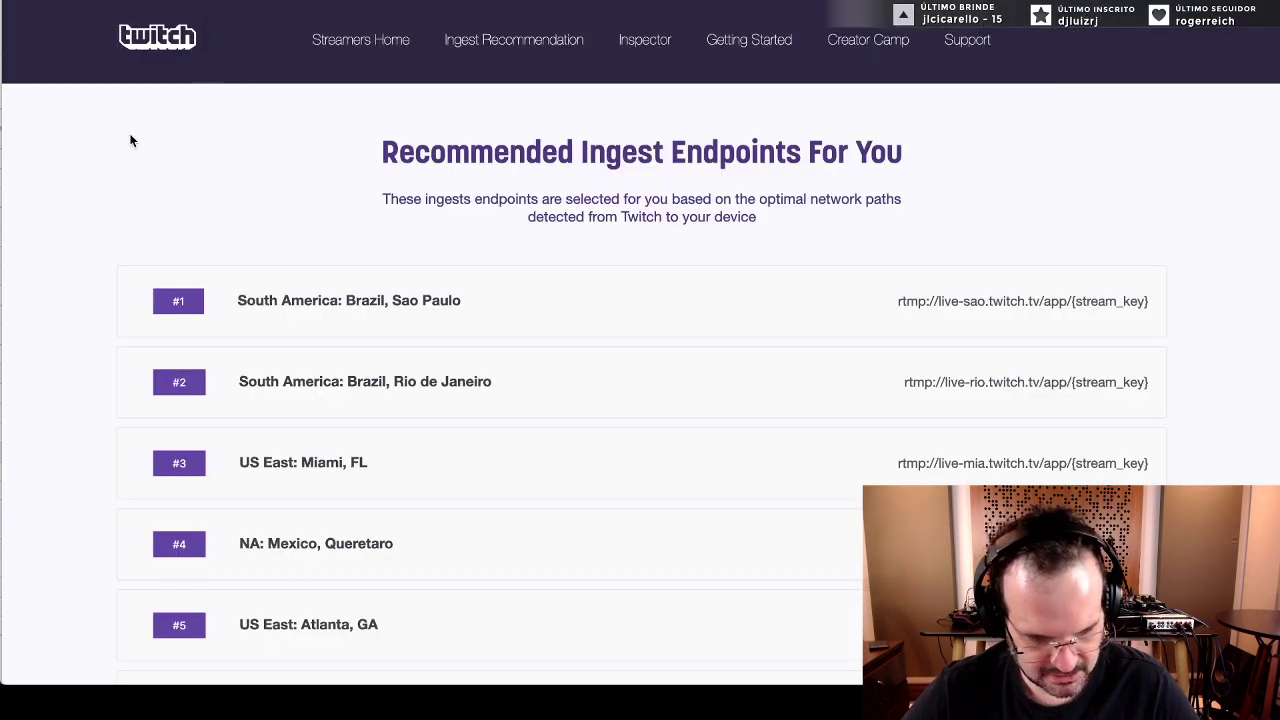
{"action": "left_click", "coordinate": [510, 45]}
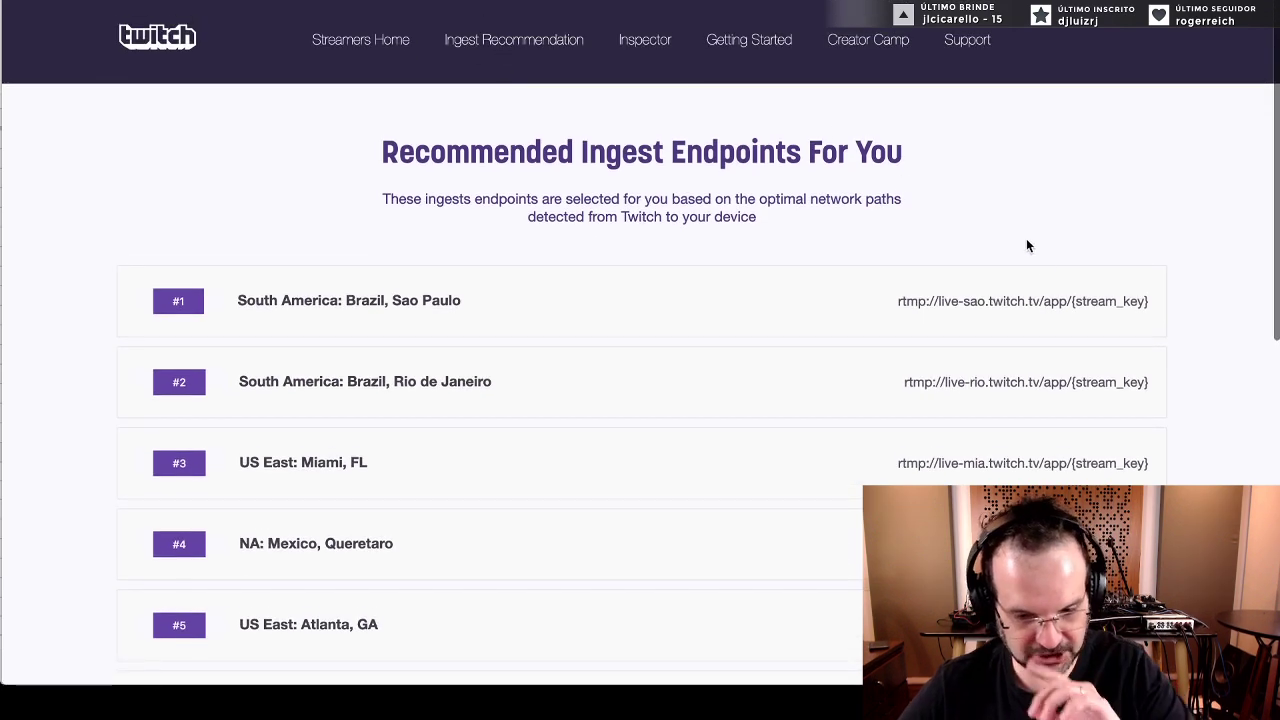
- Highlight rtmp://live-sao.twitch.tv/app/ in the Sao Paulo endpoint, leaving out the stream key placeholder, with a brief look at the Inspector page
{"action": "left_click_drag", "start_coordinate": [1071, 298], "coordinate": [895, 298]}
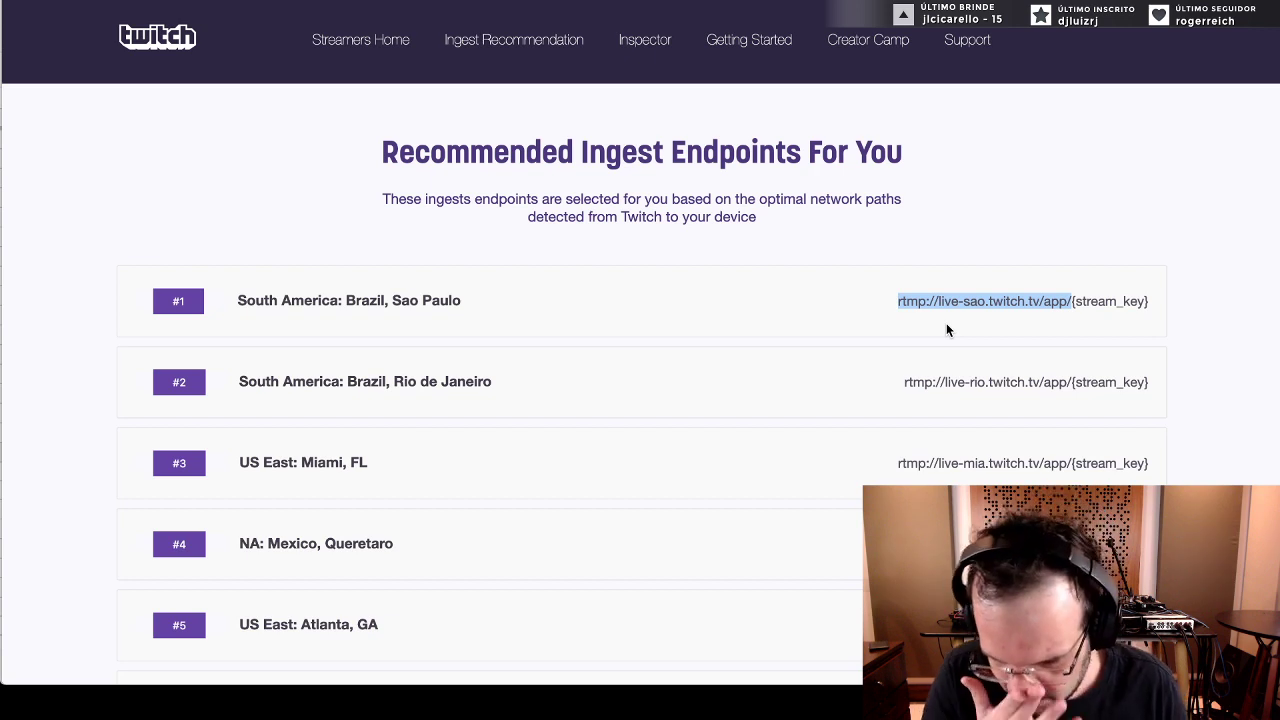
{"action": "key", "text": "ctrl+Tab"}
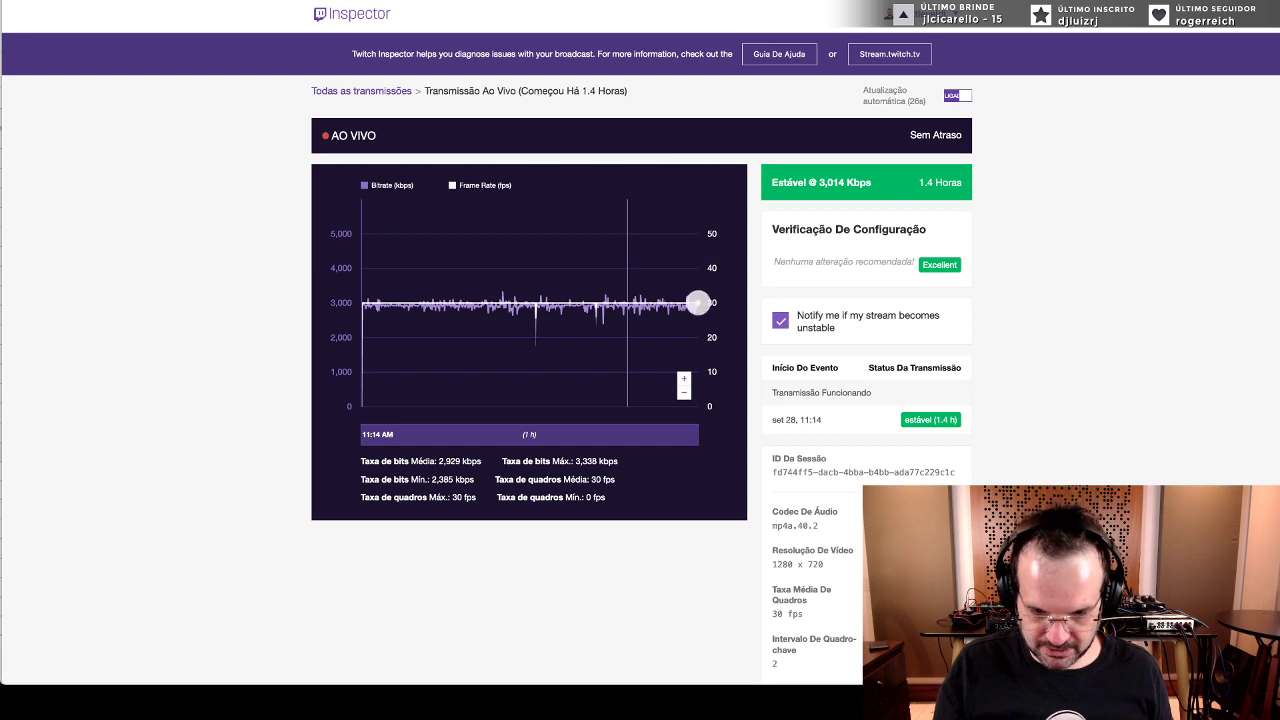
{"action": "key", "text": "ctrl+Tab"}
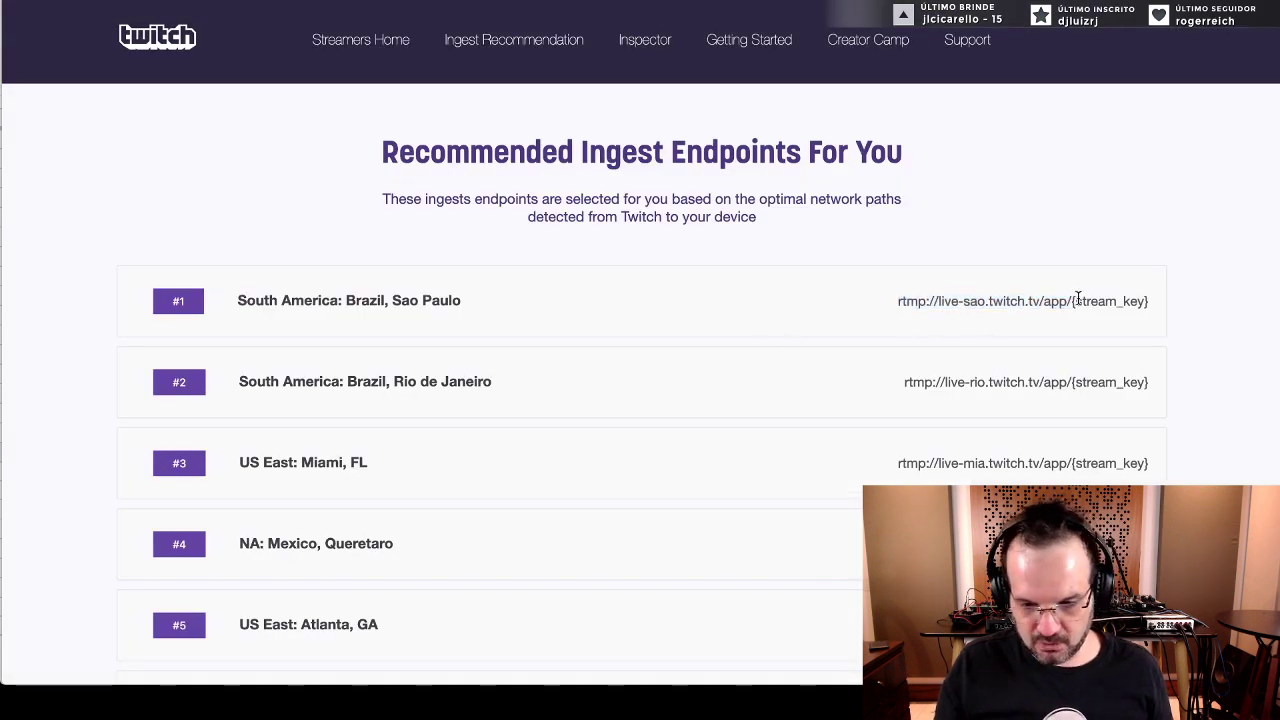
{"action": "left_click_drag", "start_coordinate": [1078, 298], "coordinate": [902, 296]}
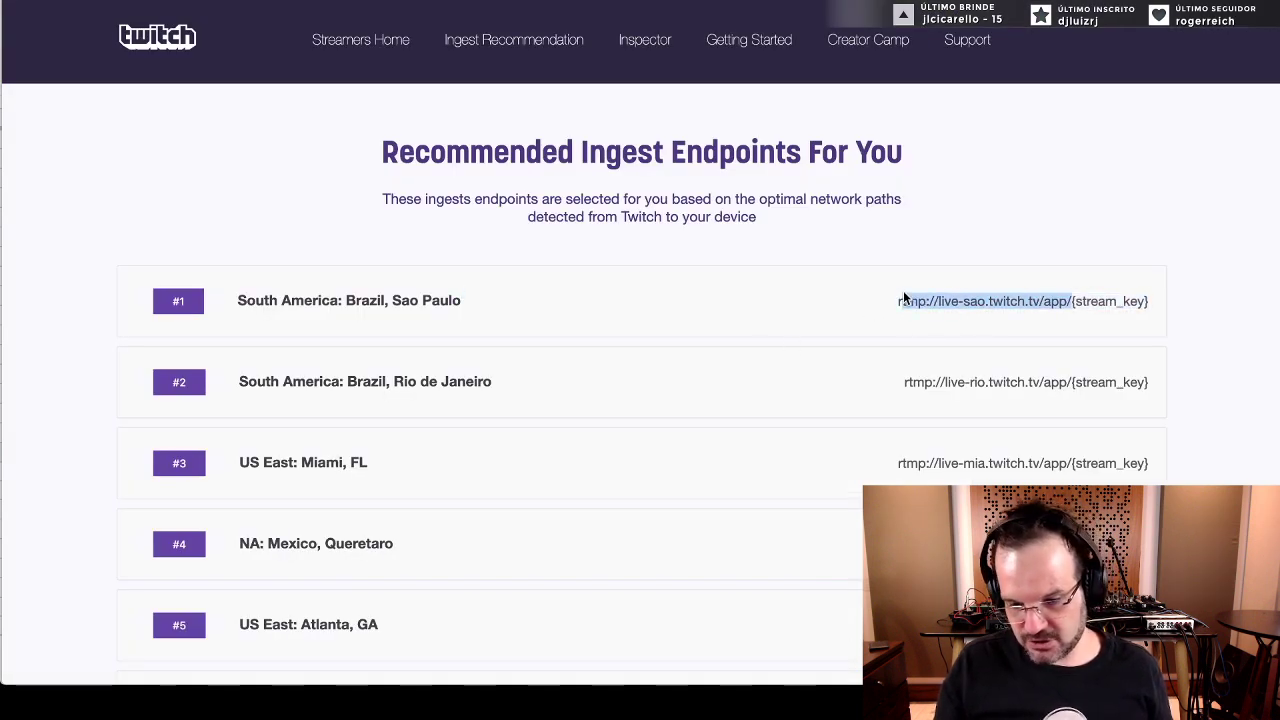
{"action": "left_click", "coordinate": [948, 299]}
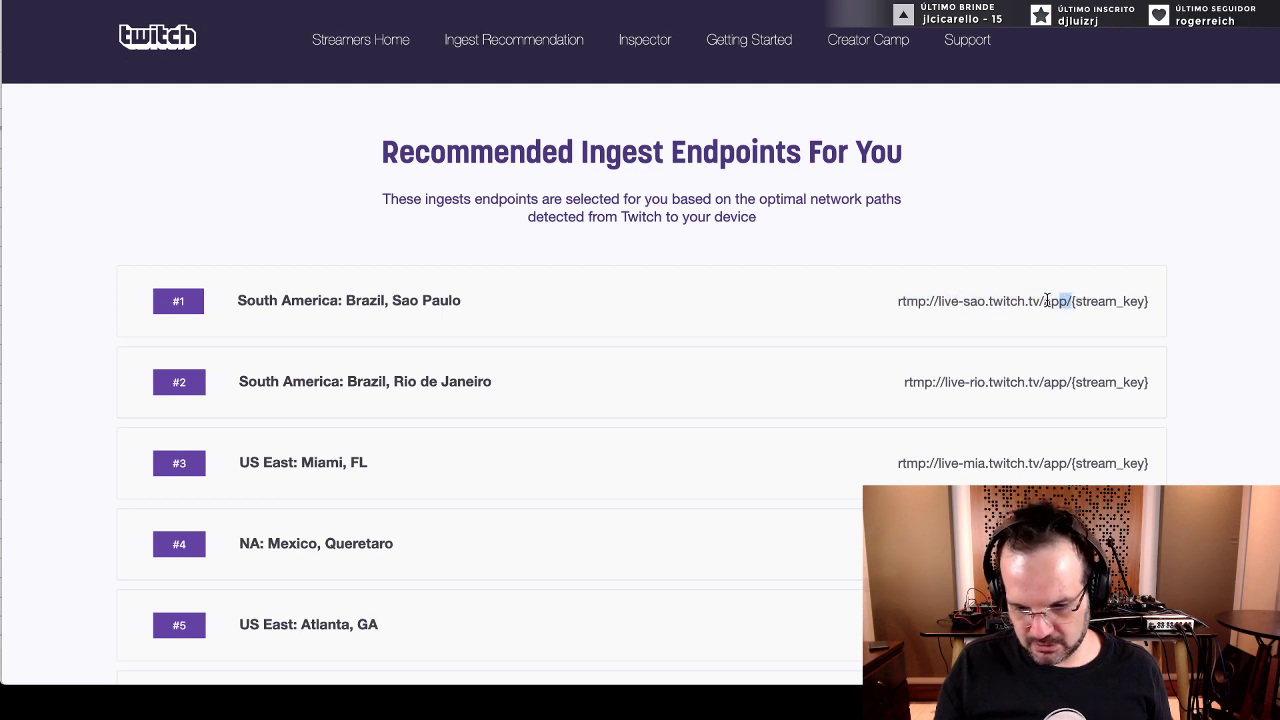
{"action": "left_click_drag", "start_coordinate": [1047, 300], "coordinate": [900, 305]}
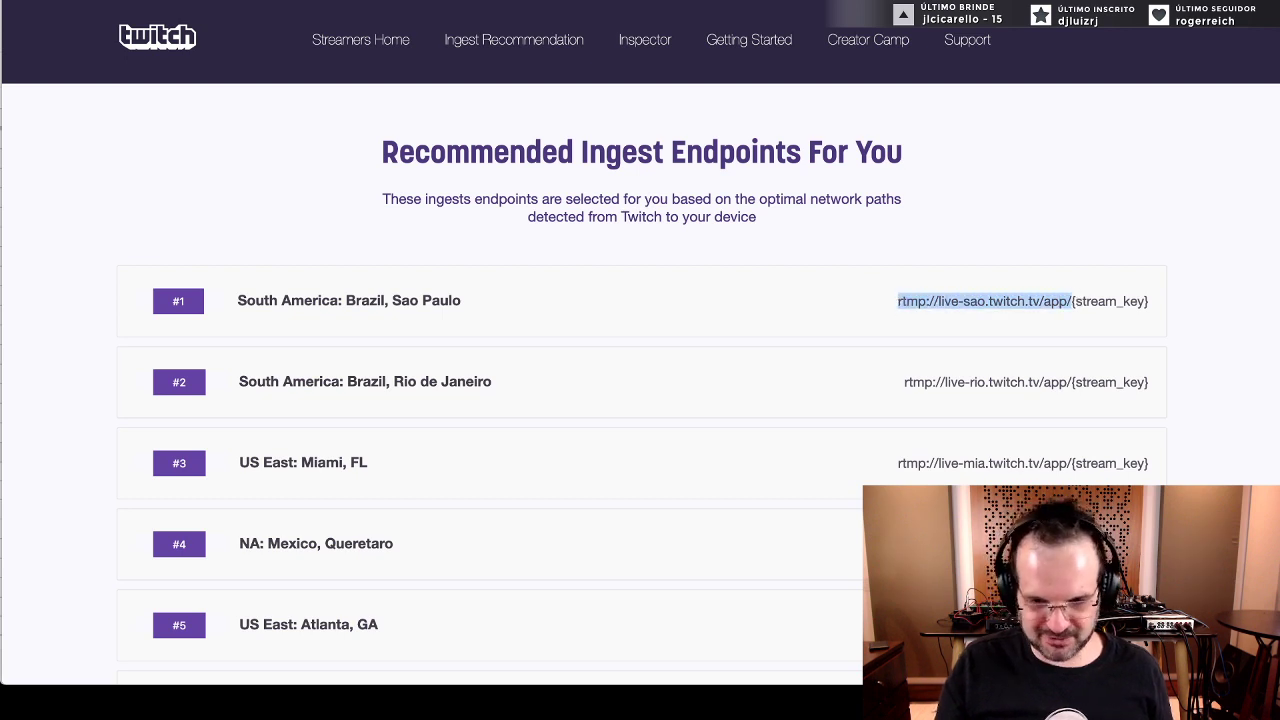
- Switch to the TextEdit lesson notes and remove the extra blank lines above "Mudar servidor"
{"action": "key", "text": "super+Tab"}
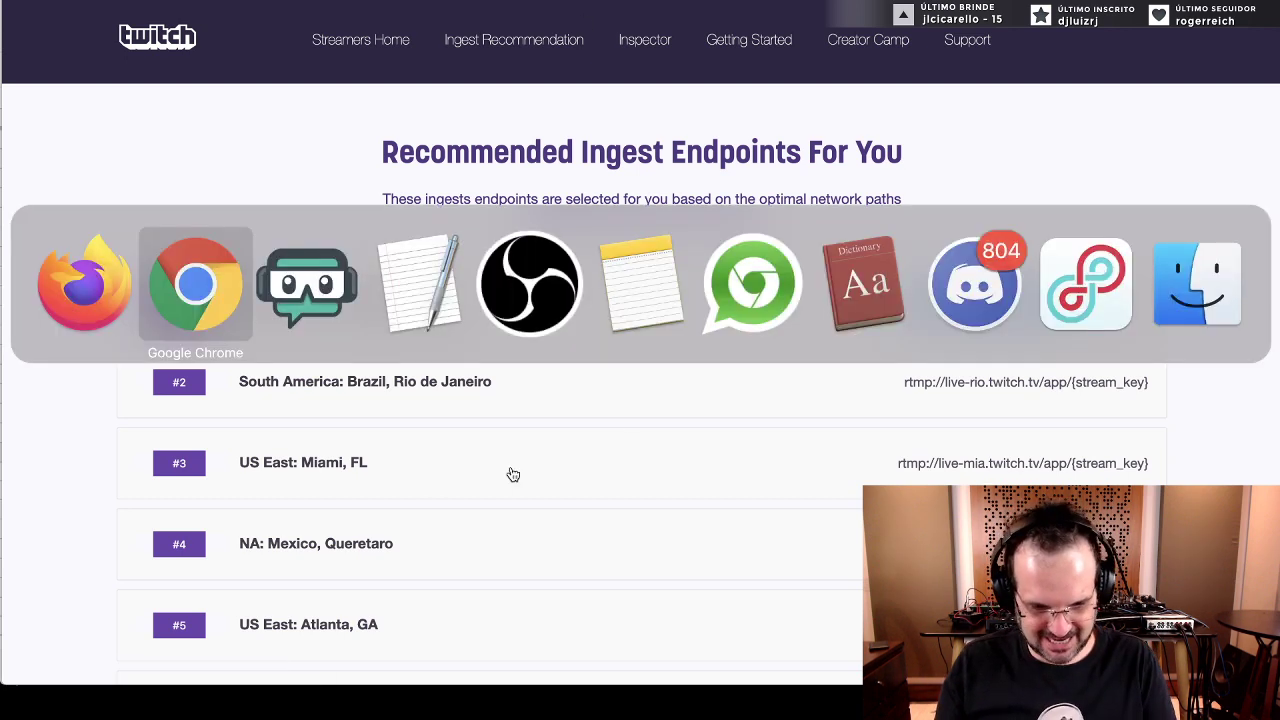
{"action": "key", "text": "super+Tab"}
{"action": "key", "text": "super+Tab"}
{"action": "scroll", "coordinate": [334, 469], "scroll_direction": "down", "scroll_amount": 10}
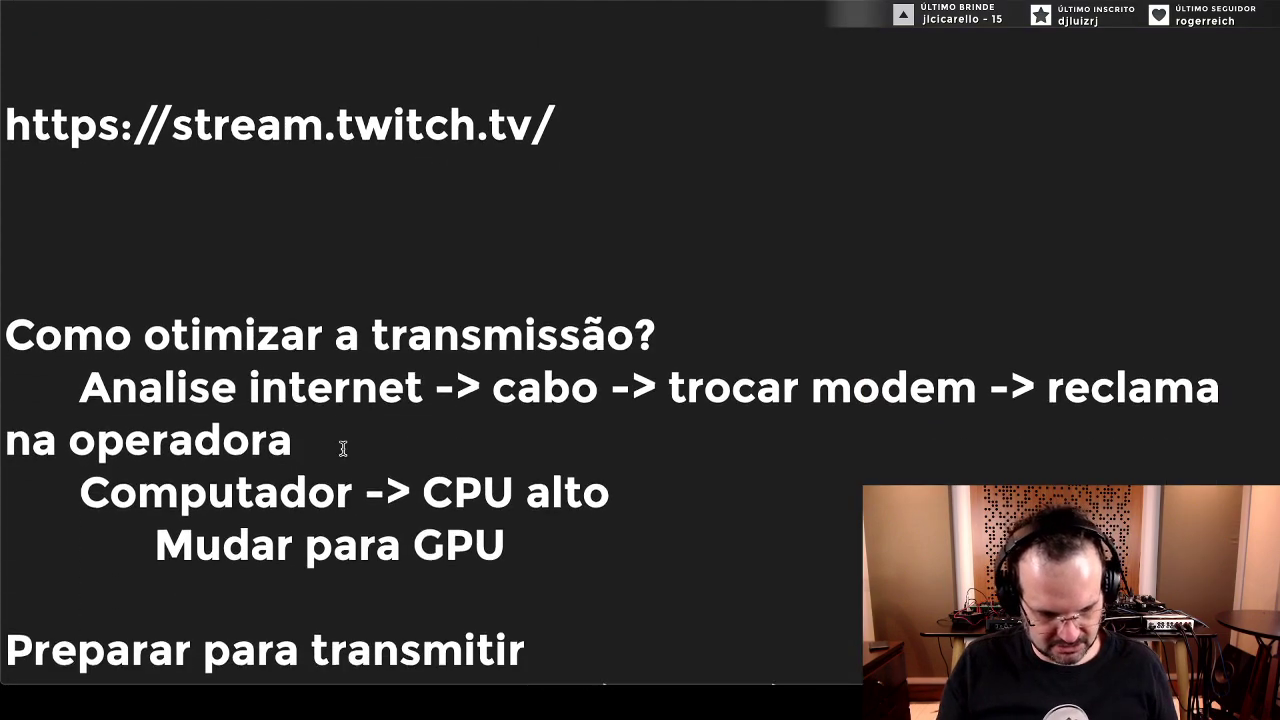
{"action": "scroll", "coordinate": [343, 450], "scroll_direction": "down", "scroll_amount": 5}
{"action": "left_click", "coordinate": [213, 322]}
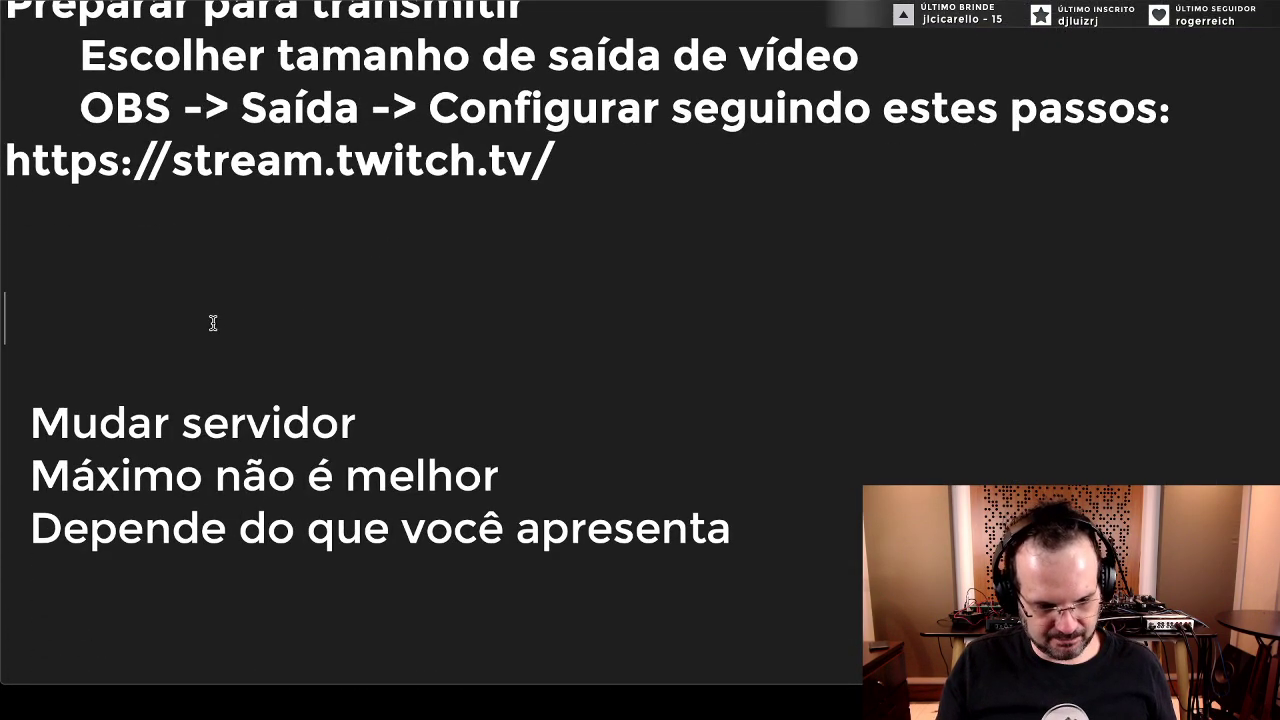
{"action": "key", "text": "BackSpace"}
{"action": "key", "text": "BackSpace"}
{"action": "key", "text": "BackSpace"}
- Extend the "Mudar servidor" line with "-> escolha sempre o próximo da sua casa -> está instável? Muda -> Não conecta"
{"action": "type", "text": "-"}
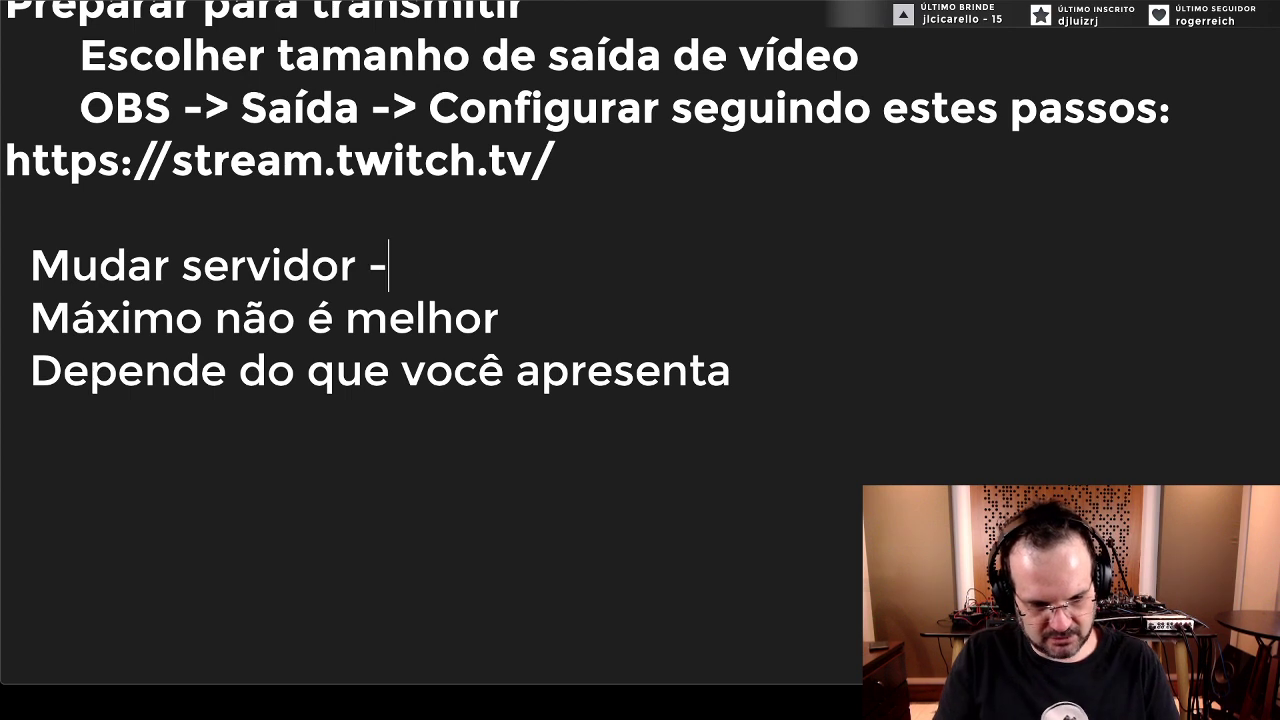
{"action": "type", "text": "> e"}
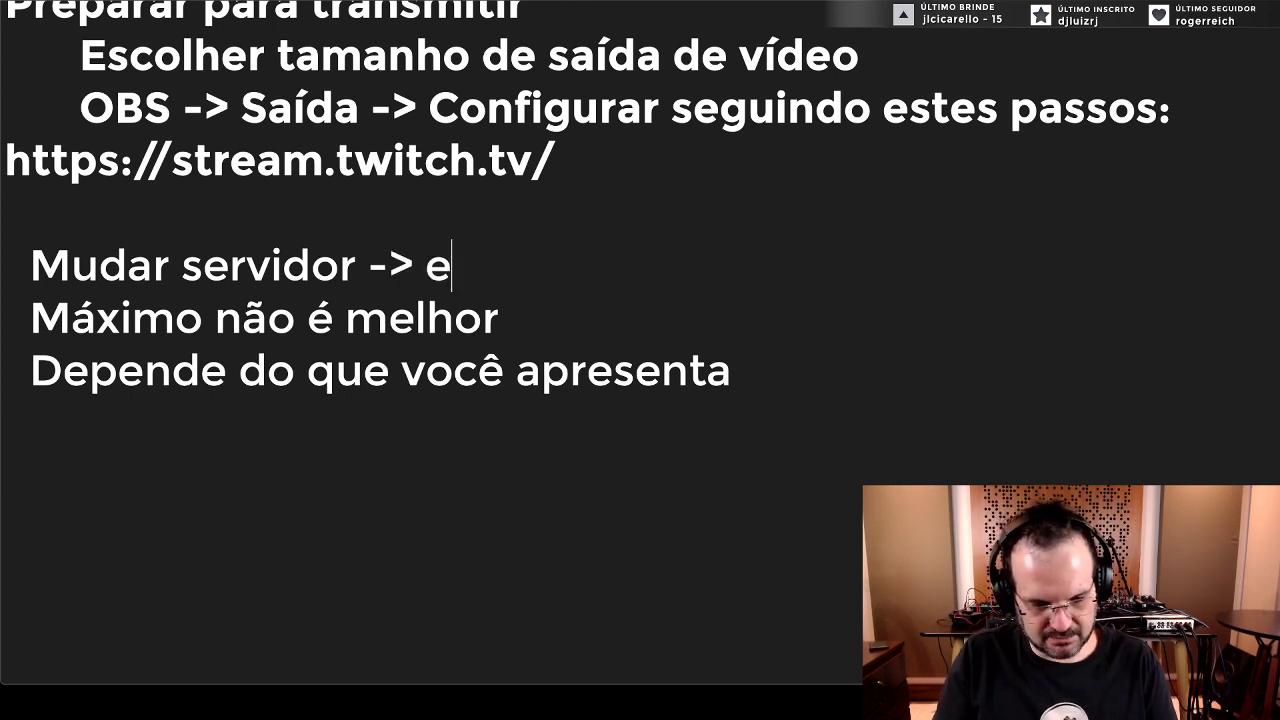
{"action": "type", "text": "scolha sem"}
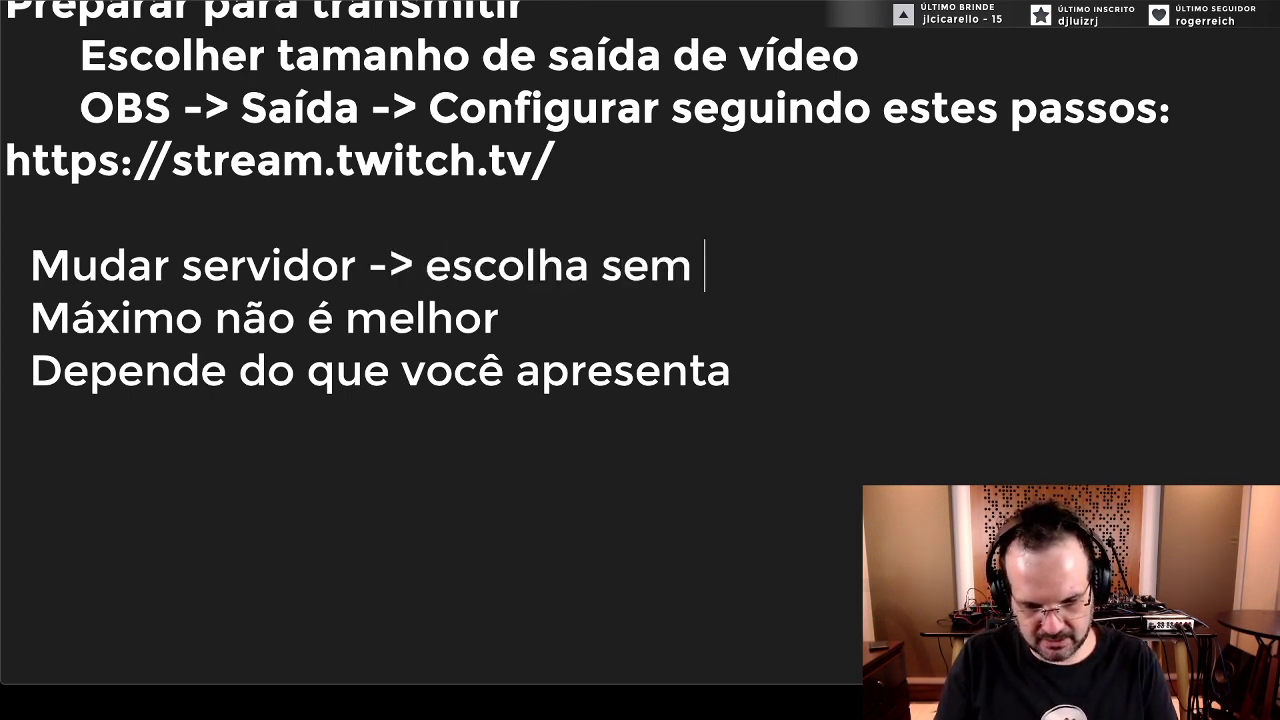
{"action": "key", "text": "BackSpace"}
{"action": "type", "text": "pre o próxi"}
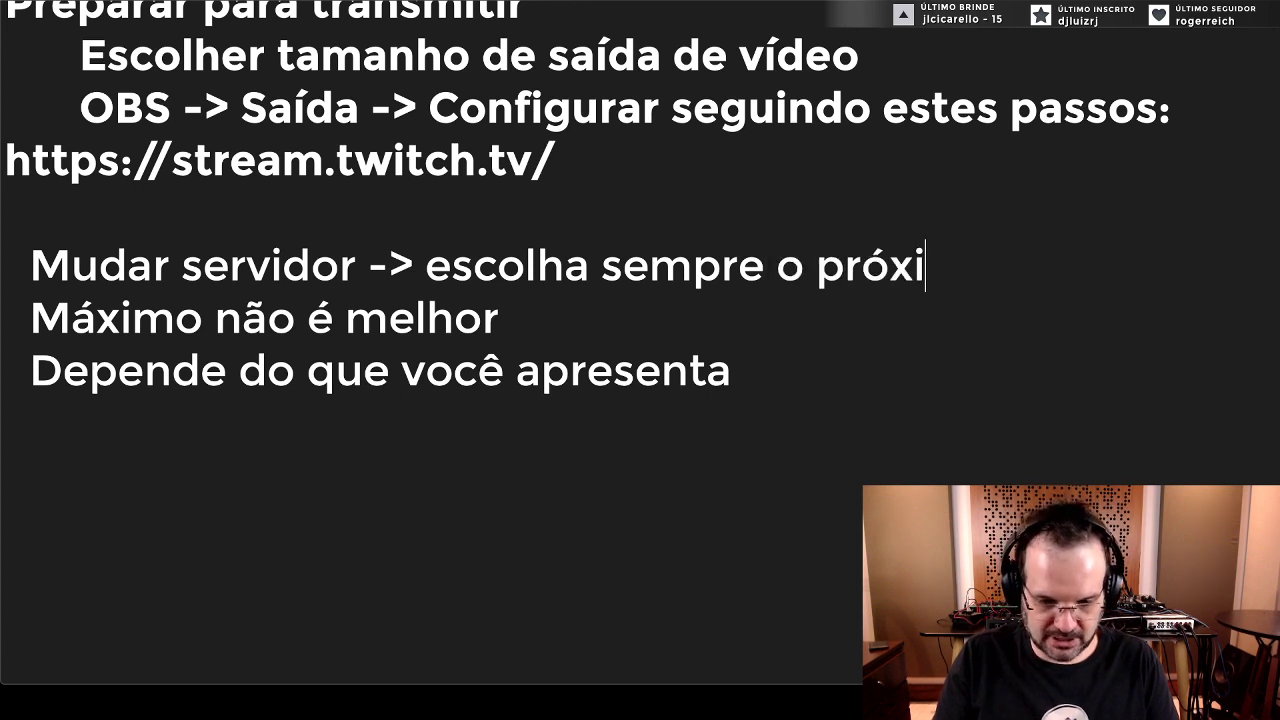
{"action": "type", "text": "mo da"}
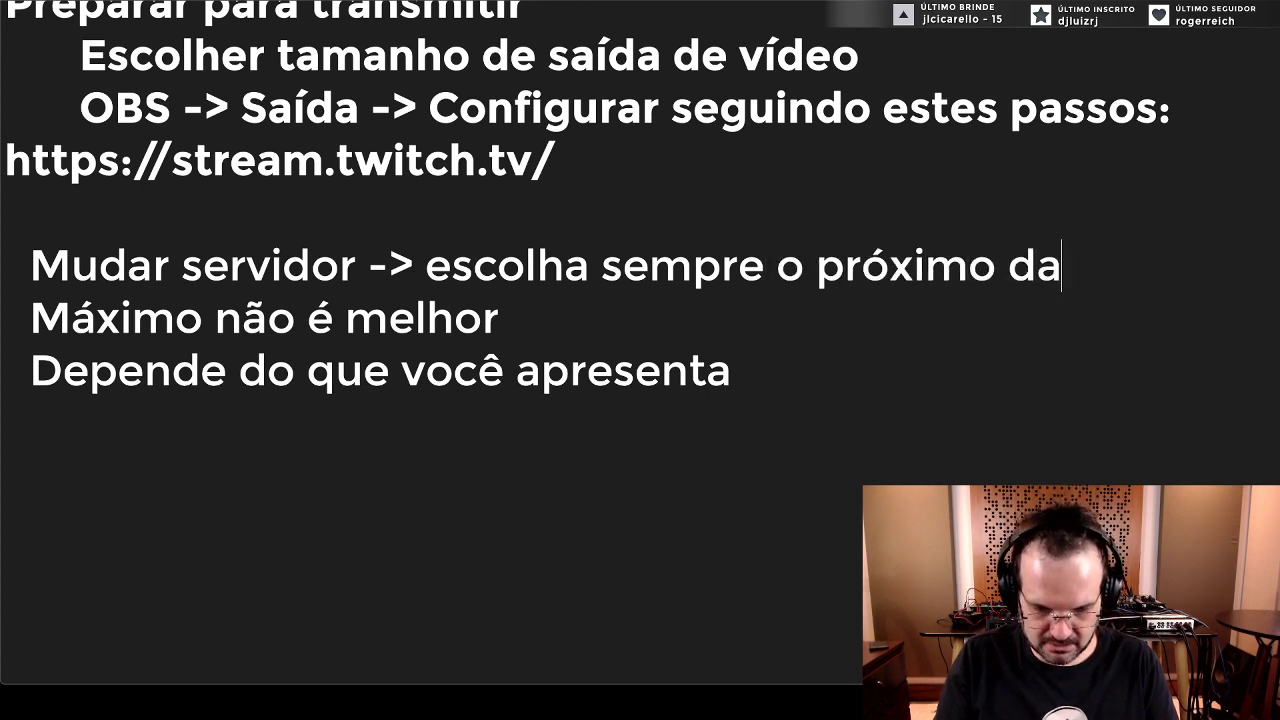
{"action": "type", "text": " sua casa -> e"}
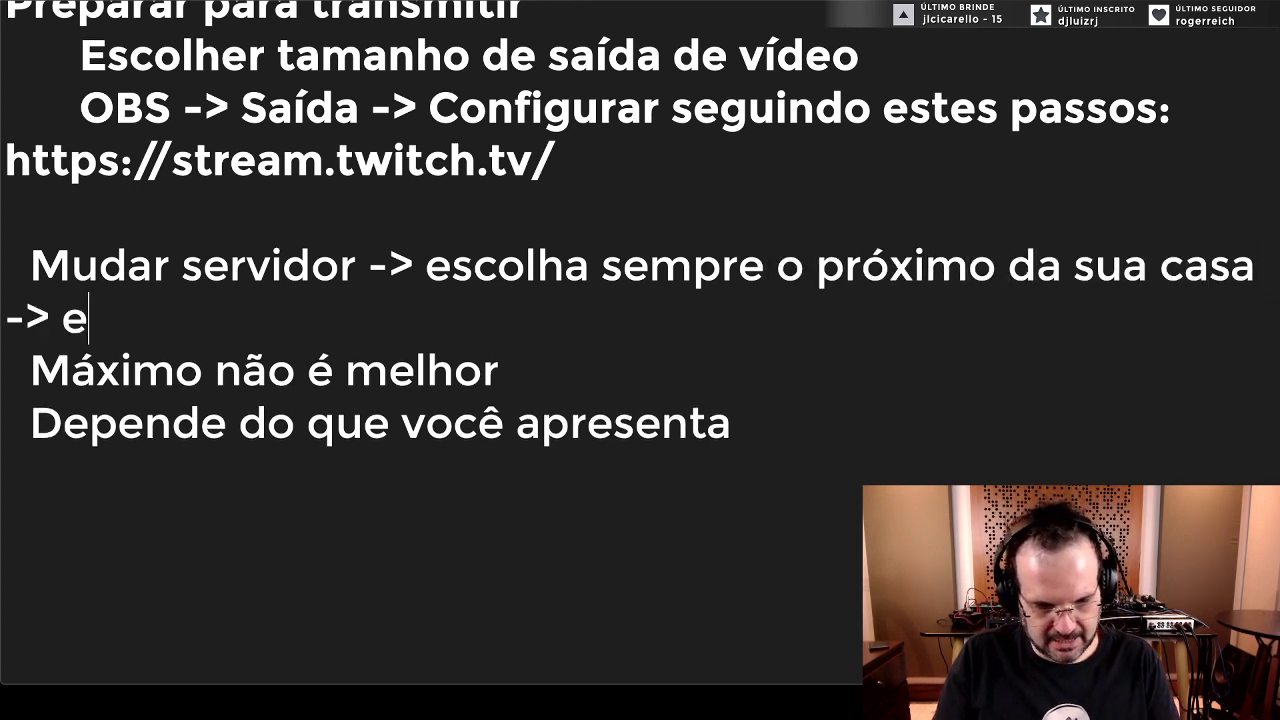
{"action": "type", "text": "stá instável?"}
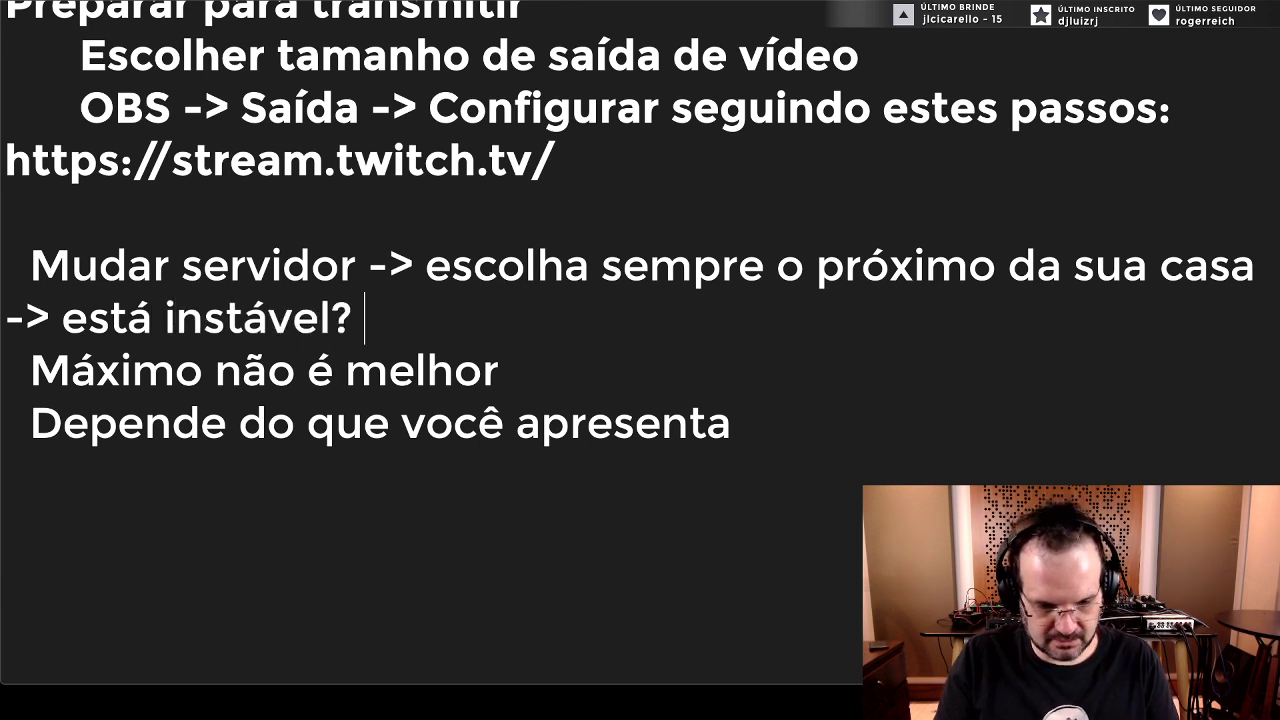
{"action": "type", "text": " muda ->"}
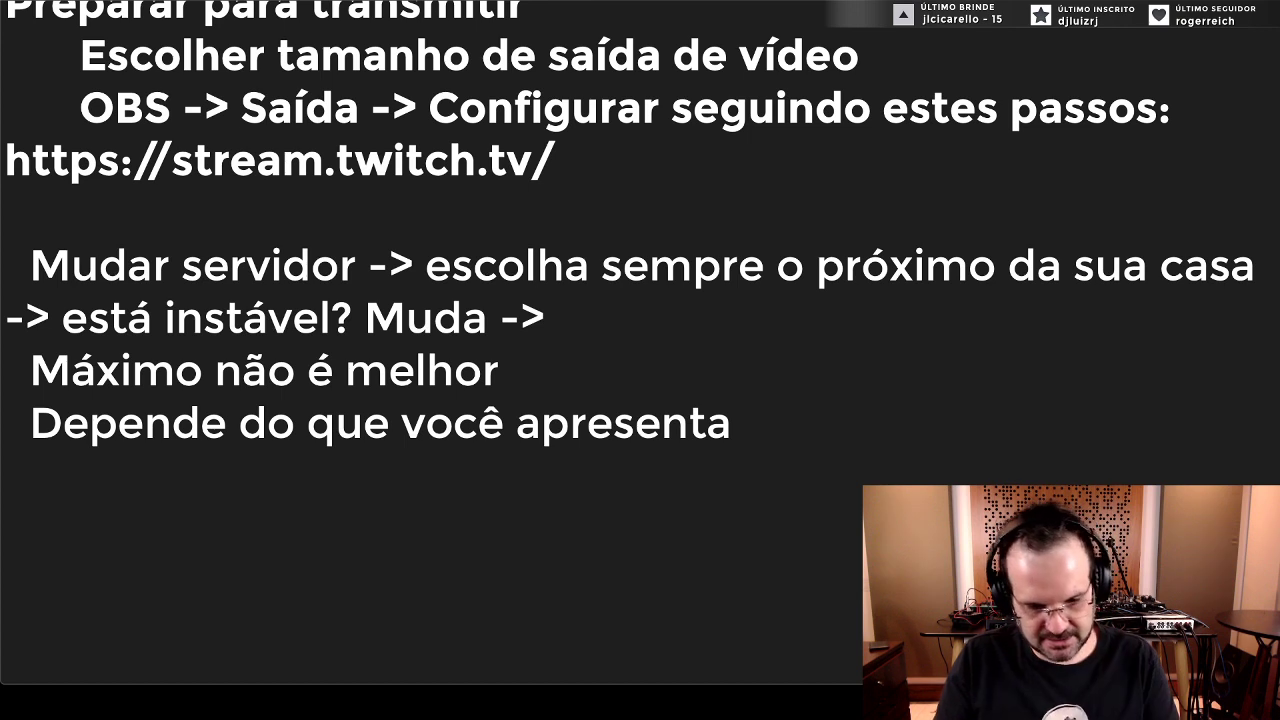
{"action": "type", "text": "Não conecta"}
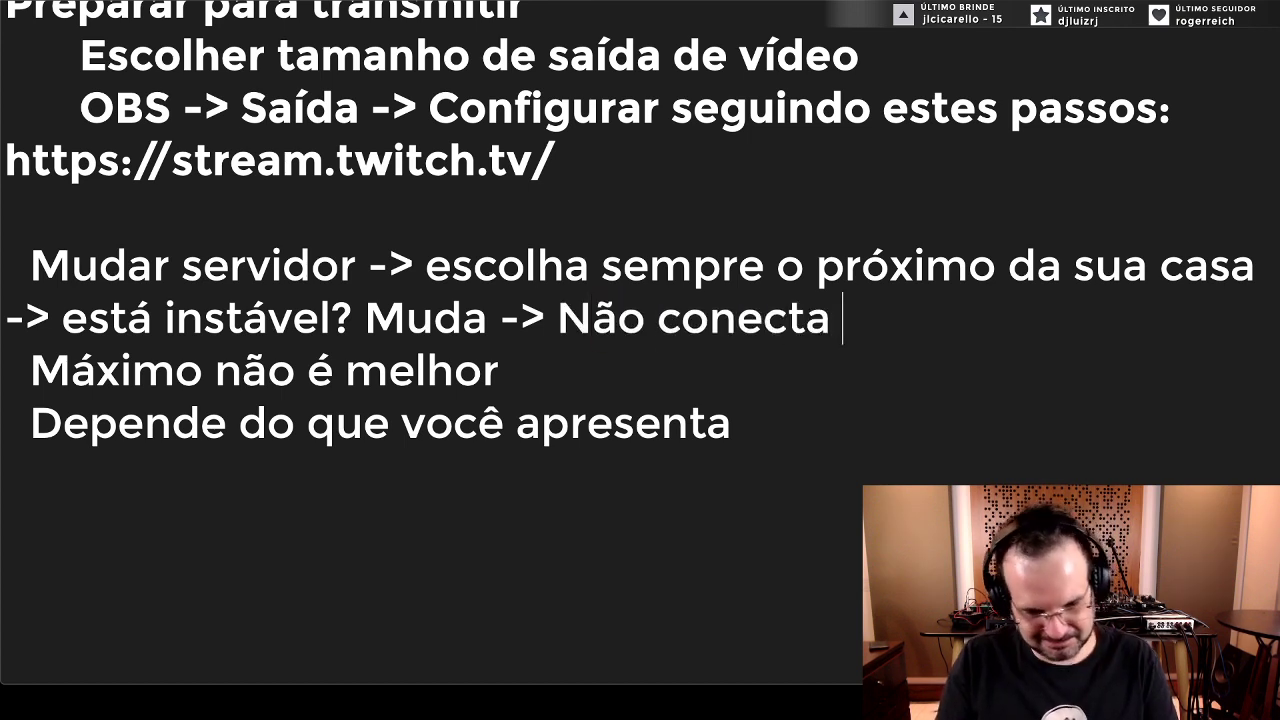
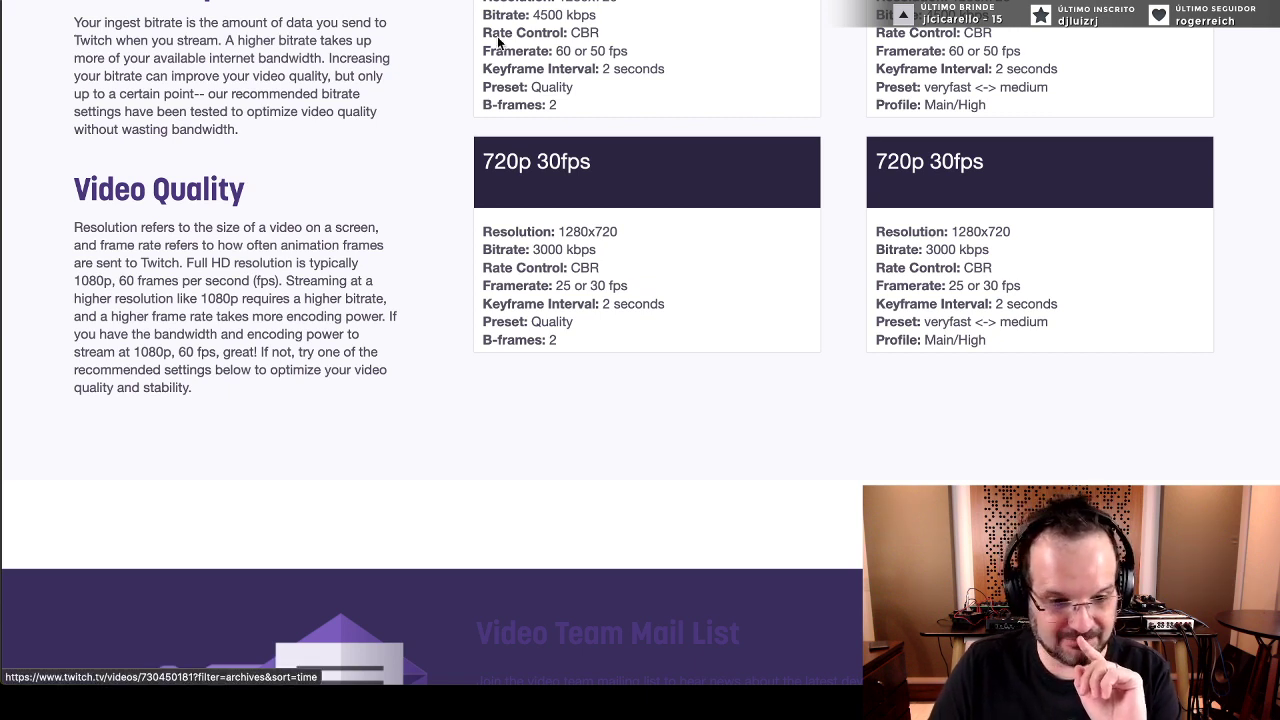
- Switch to the On Now livestream competition page and find the "in and out" entry with its vote count
{"action": "key", "text": "ctrl+Tab"}
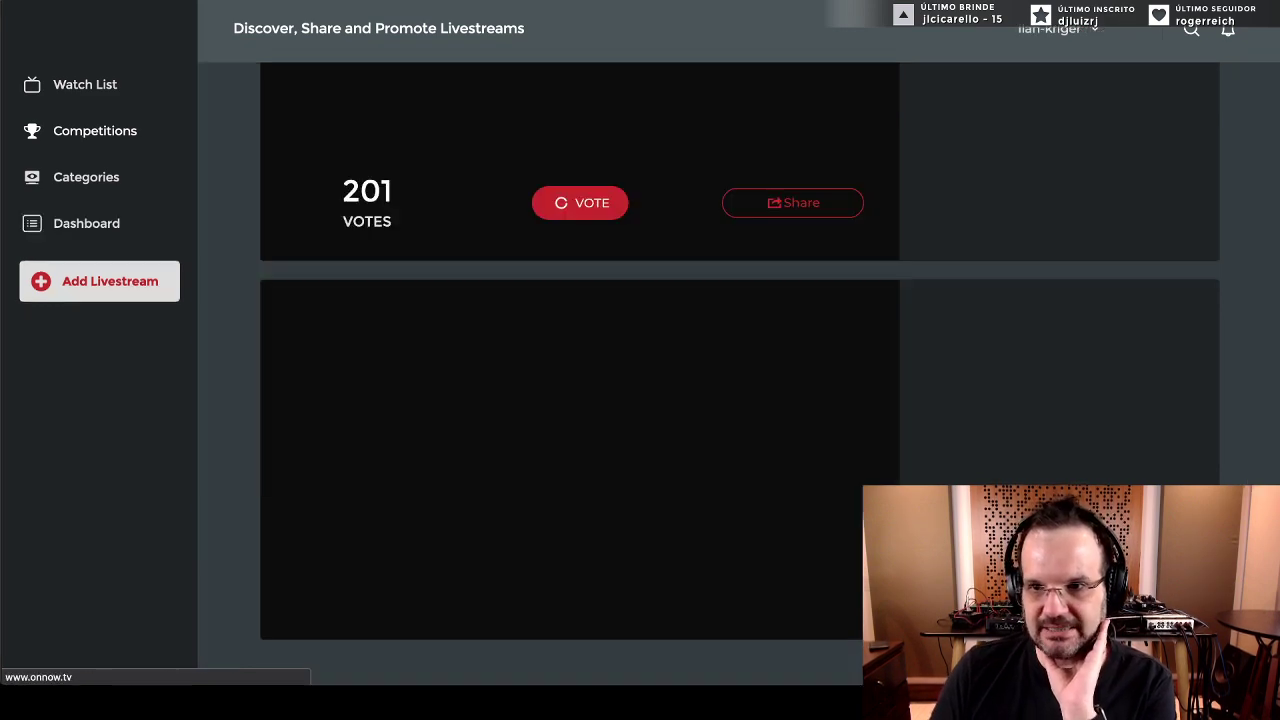
{"action": "scroll", "coordinate": [640, 360], "scroll_direction": "down", "scroll_amount": 20}
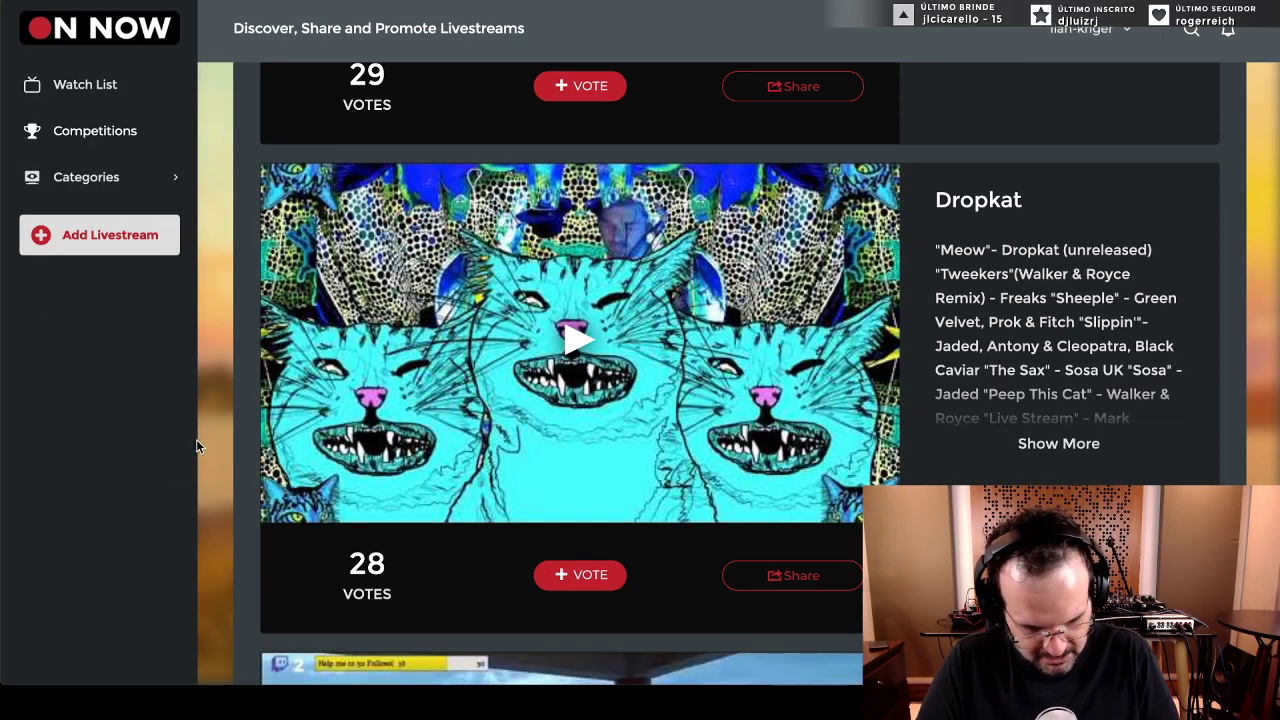
{"action": "key", "text": "ctrl+f"}
{"action": "type", "text": "in"}
{"action": "type", "text": " a"}
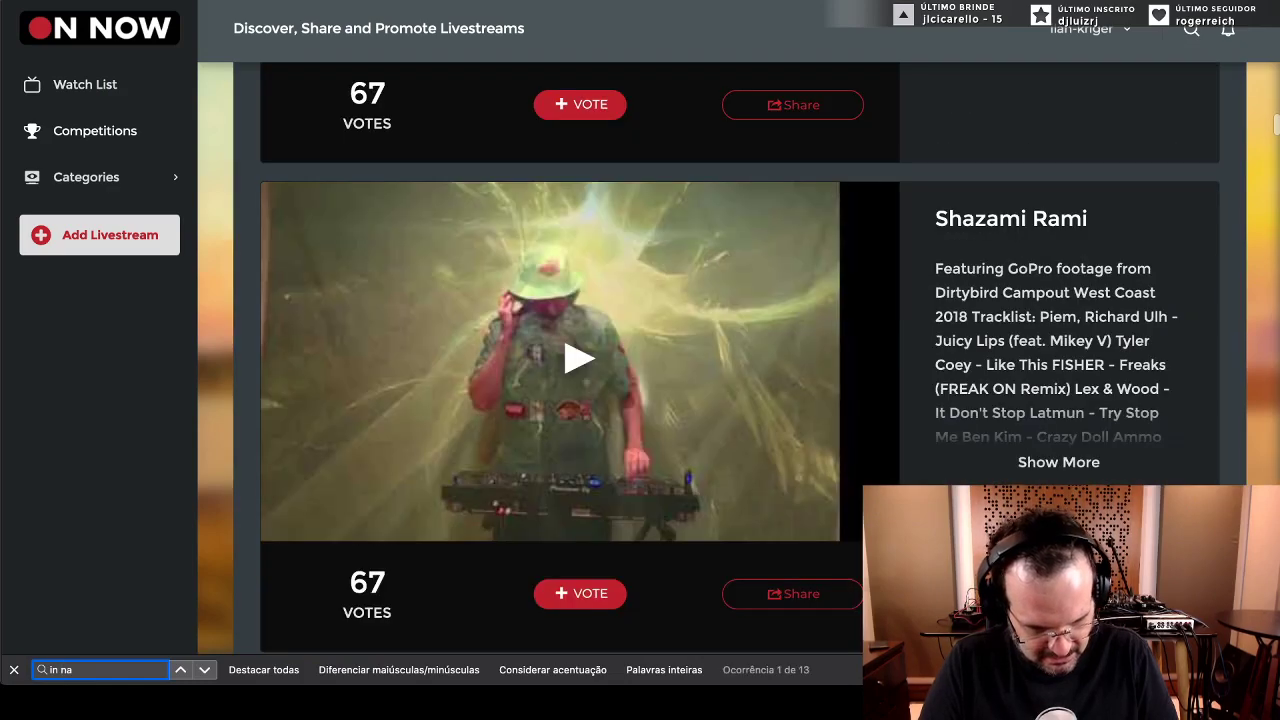
{"action": "type", "text": "nd out"}
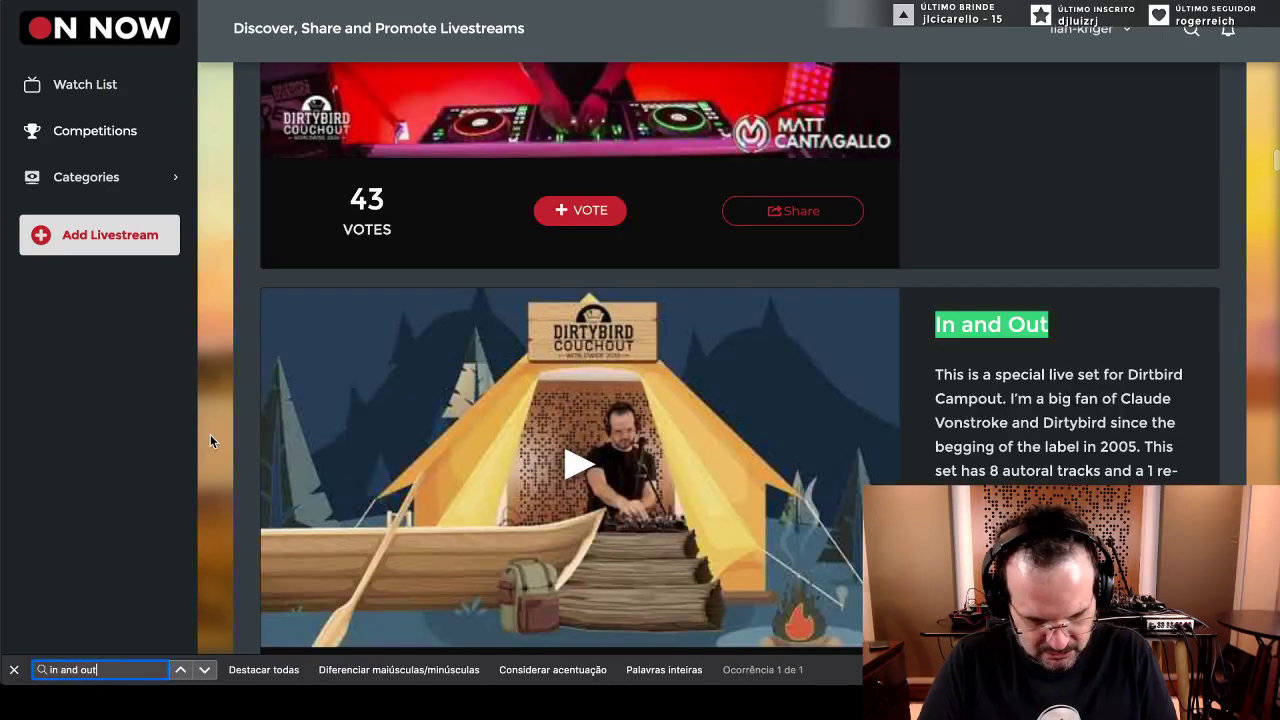
{"action": "scroll", "coordinate": [779, 268], "scroll_direction": "down", "scroll_amount": 2}
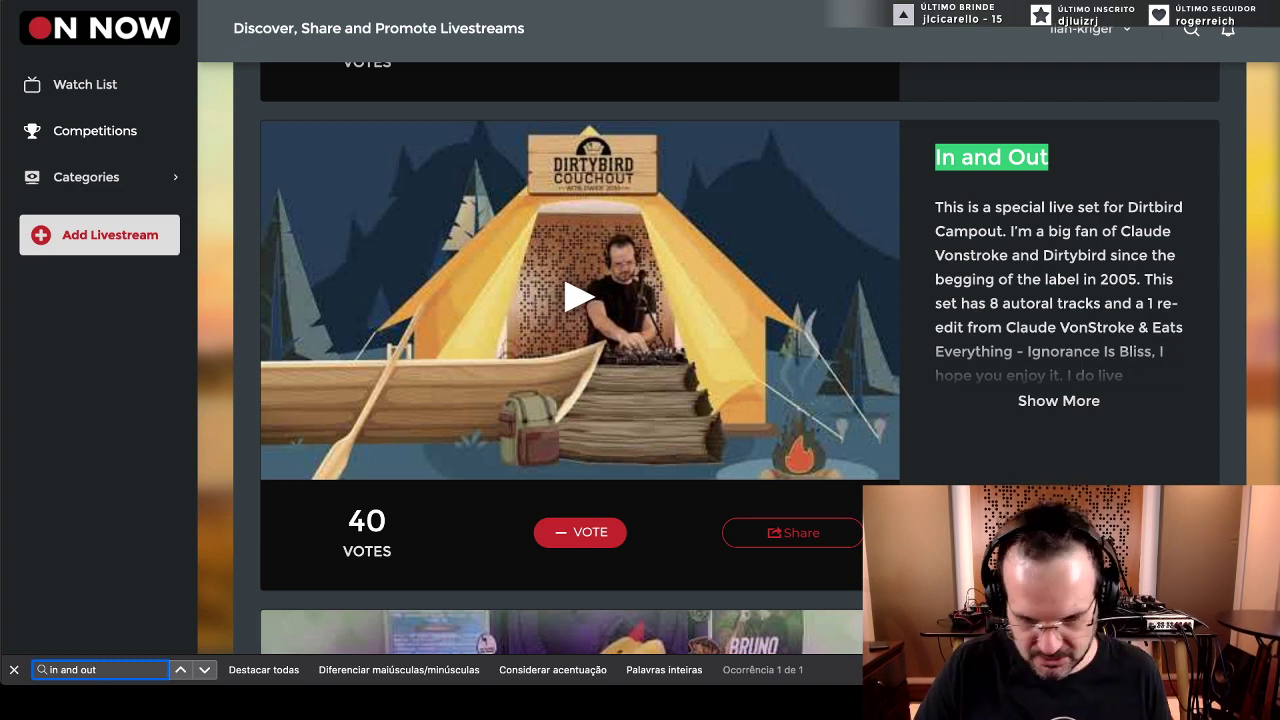
- Go to Google Drive and open the "Inscrições do V New Wave DJ Competition (respostas)" spreadsheet at its Pré-selecionados sheet
{"action": "key", "text": "ctrl+t"}
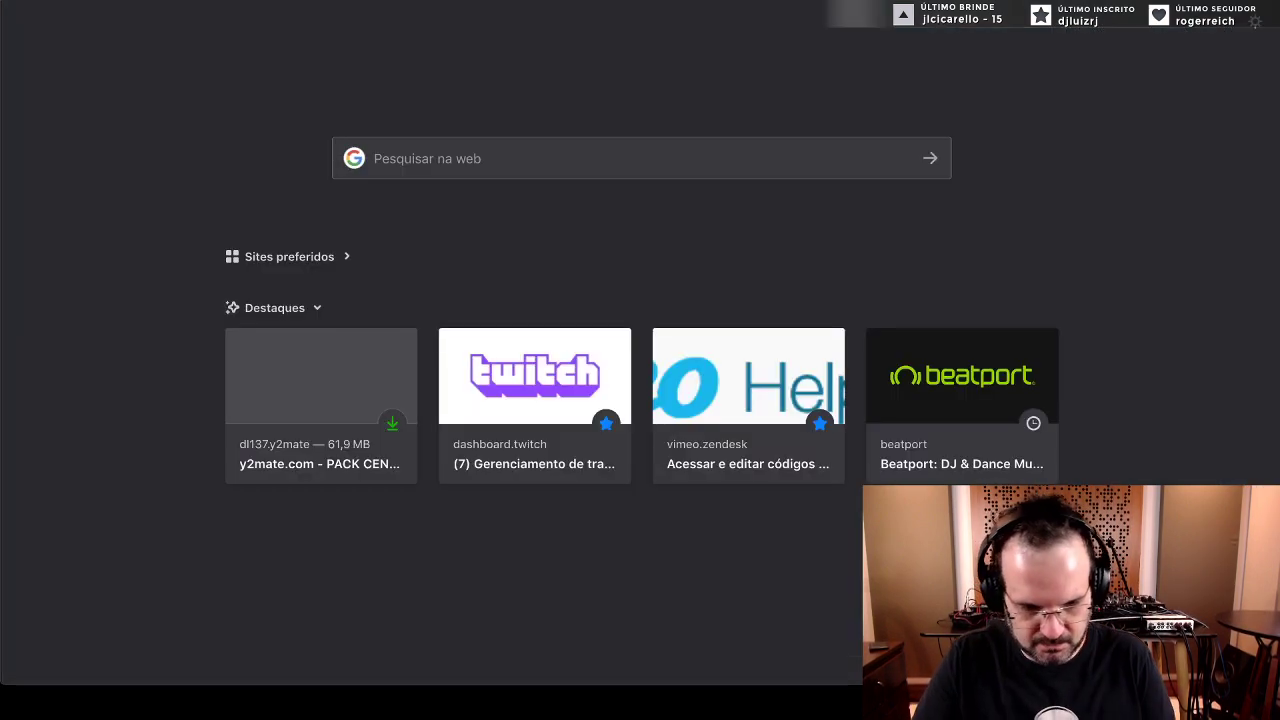
{"action": "key", "text": "ctrl+w"}
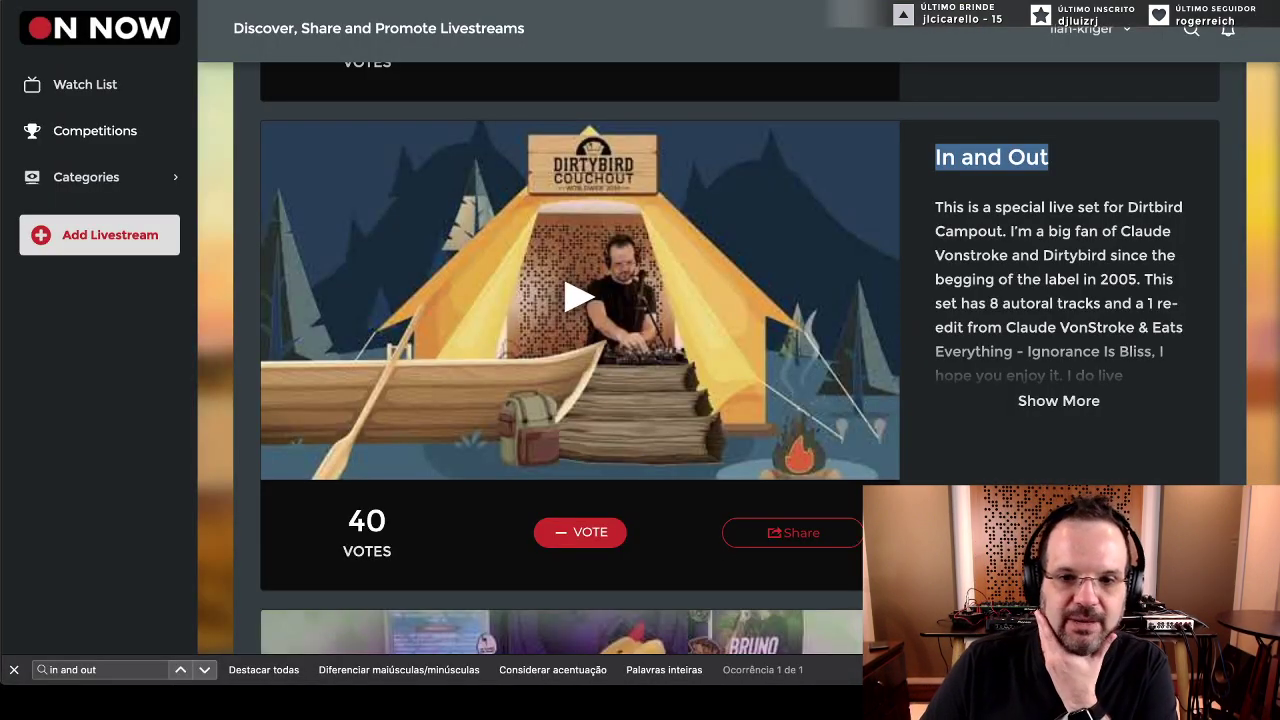
{"action": "key", "text": "ctrl+l"}
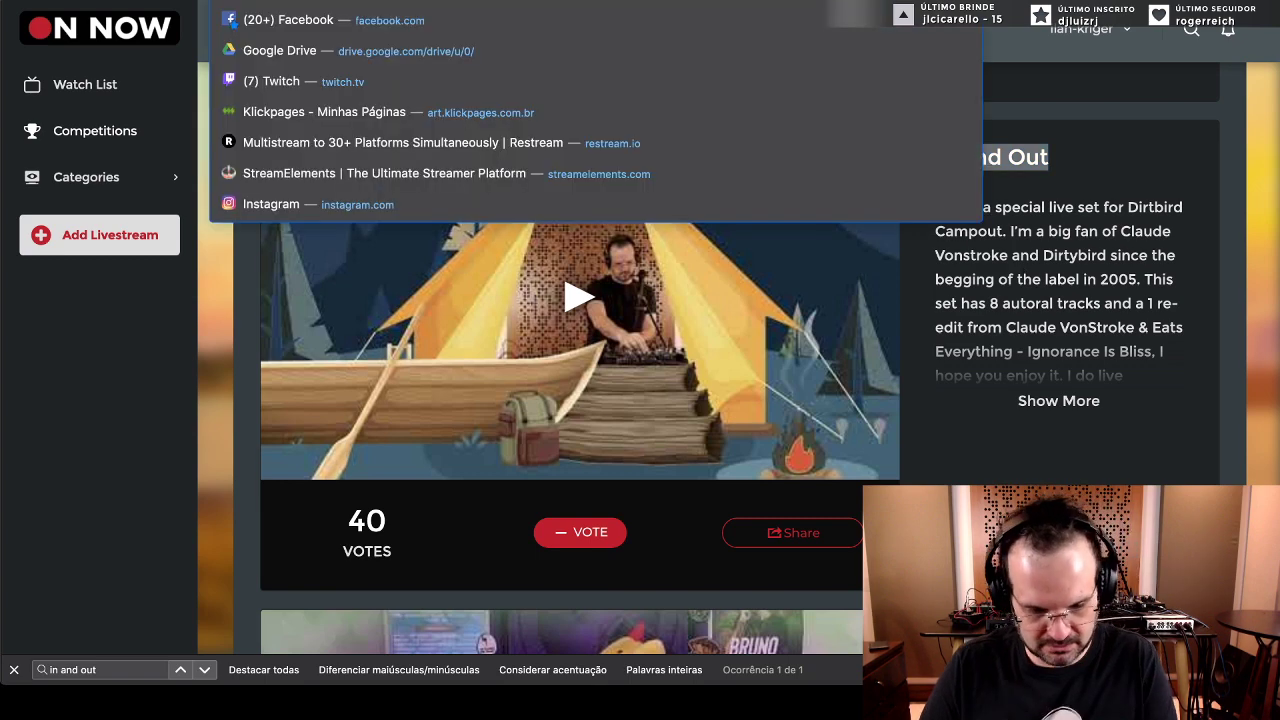
{"action": "key", "text": "Escape"}
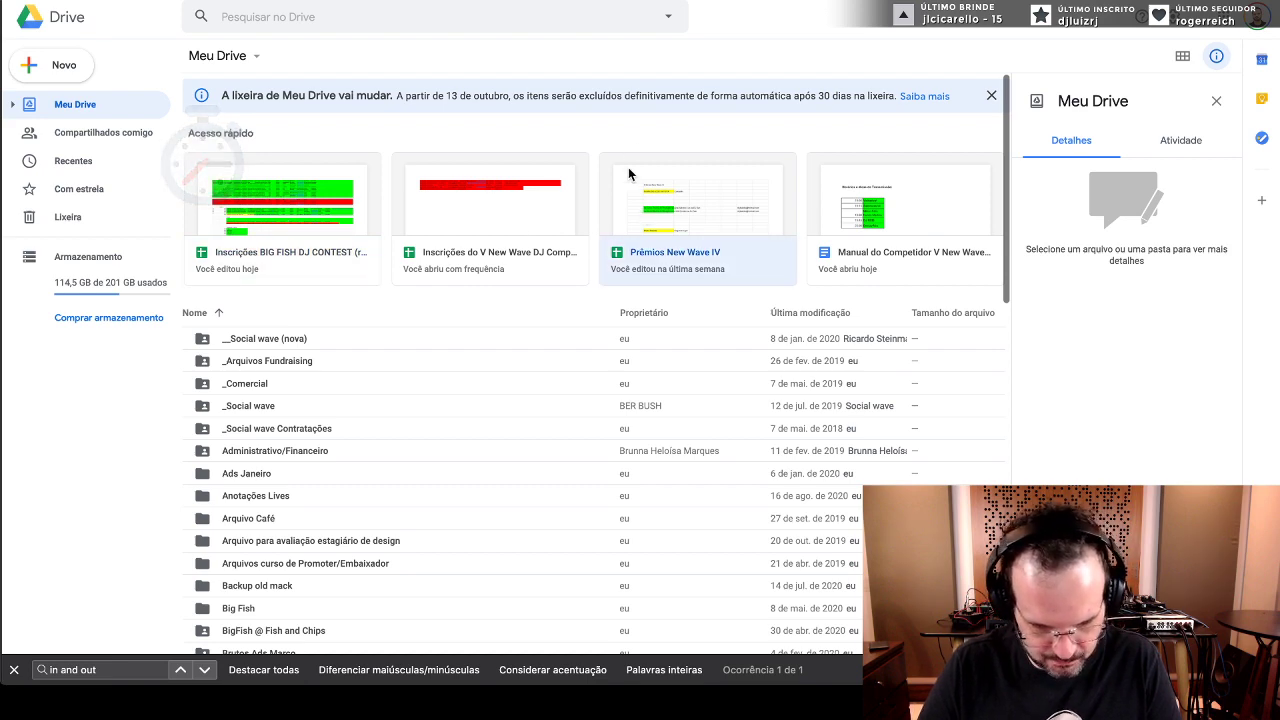
{"action": "left_click", "coordinate": [456, 212]}
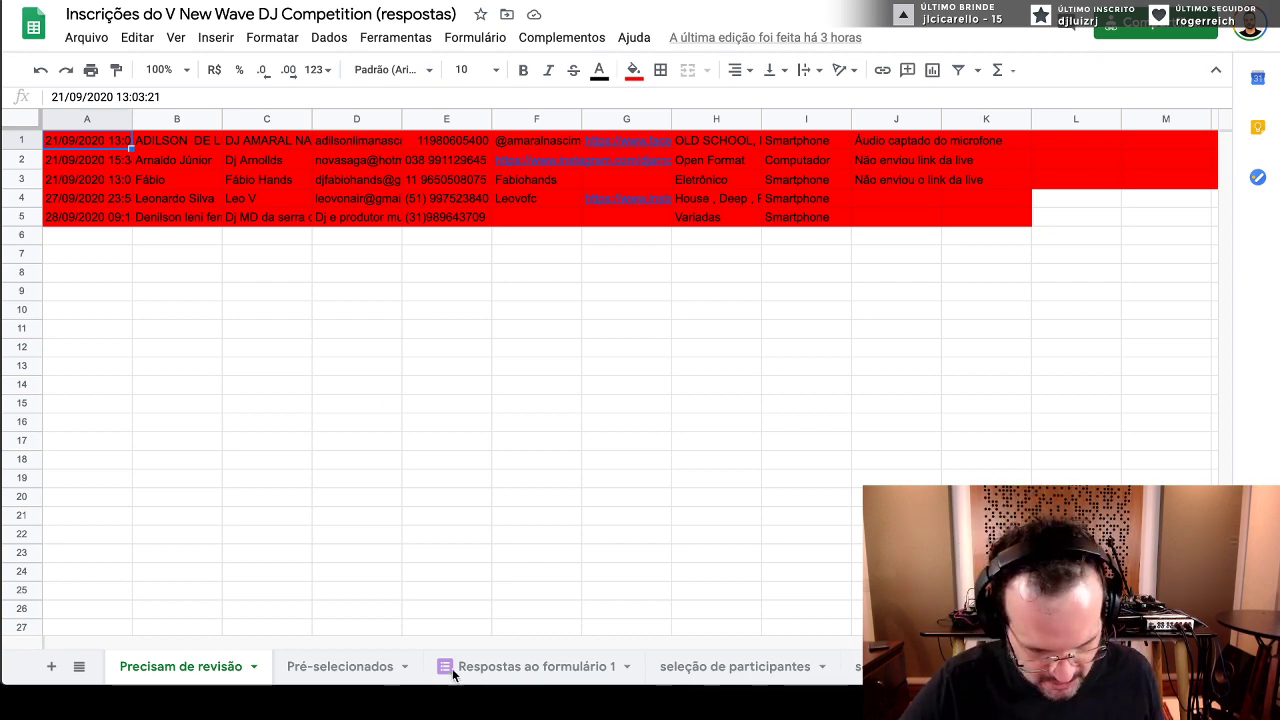
{"action": "left_click", "coordinate": [338, 665]}
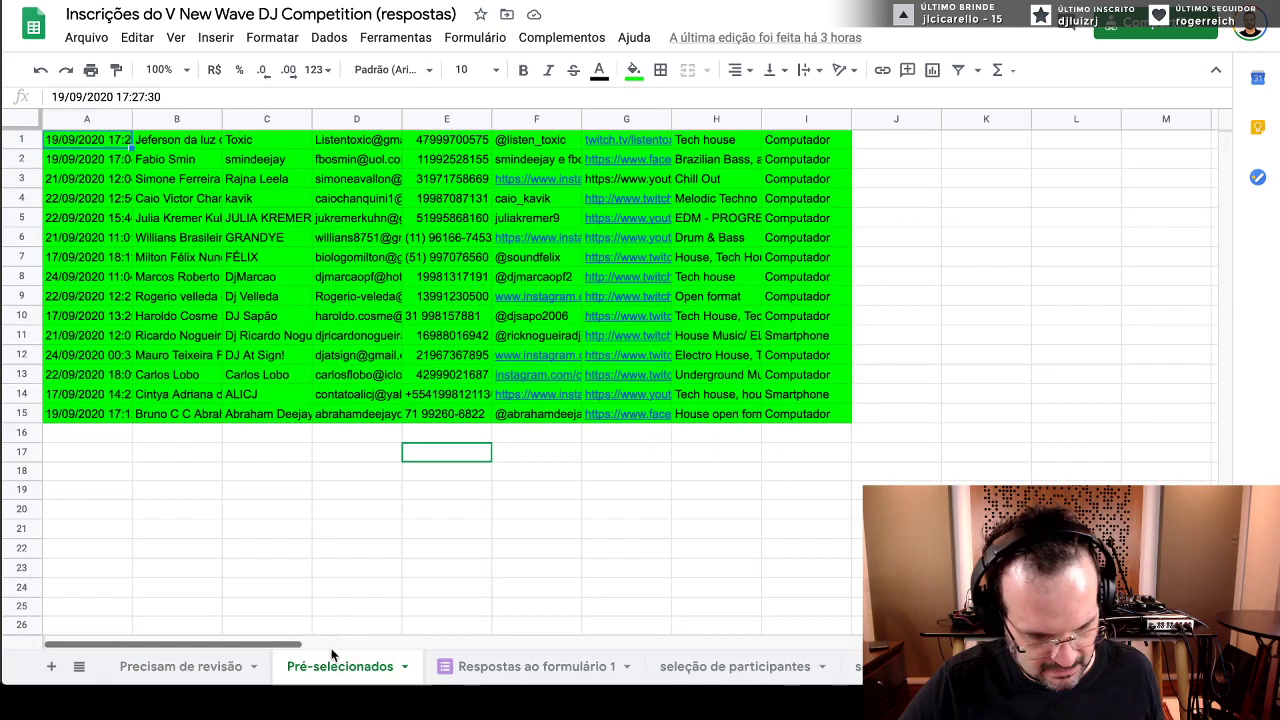
- Sort the Pré-selecionados sheet from A to Z by the DJ stage names in column C
{"action": "left_click", "coordinate": [175, 414]}
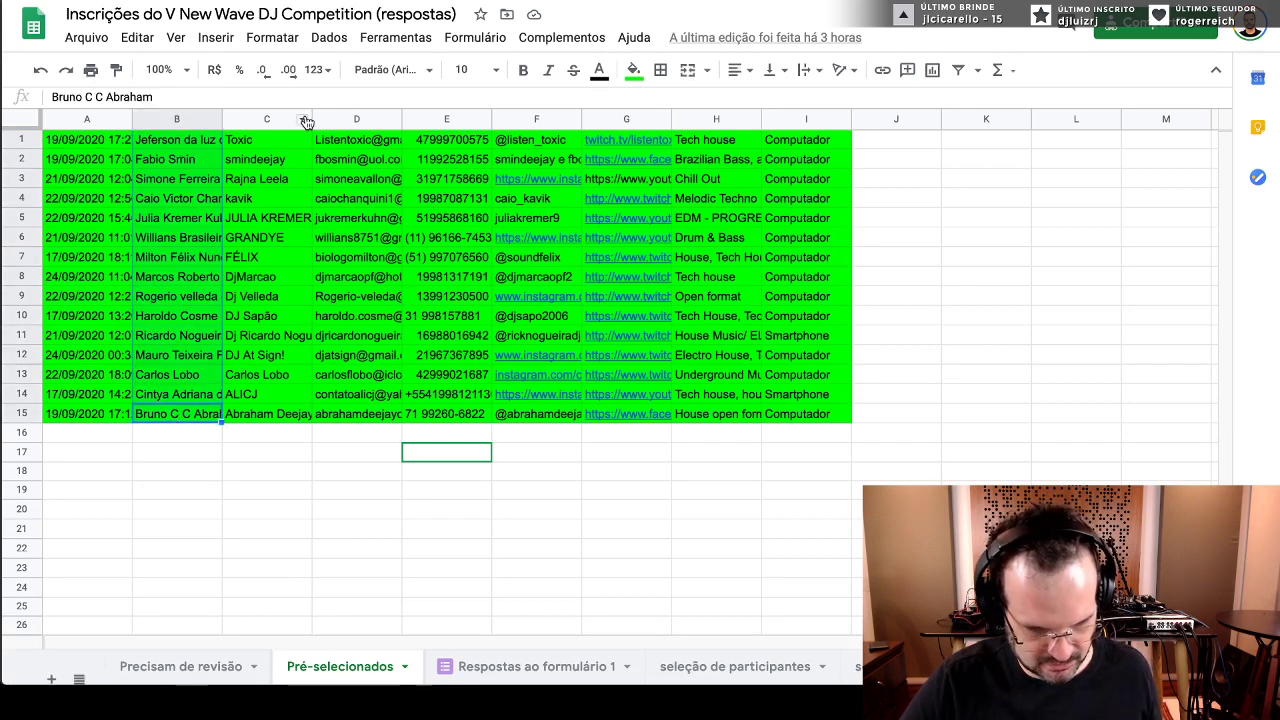
{"action": "left_click", "coordinate": [303, 120]}
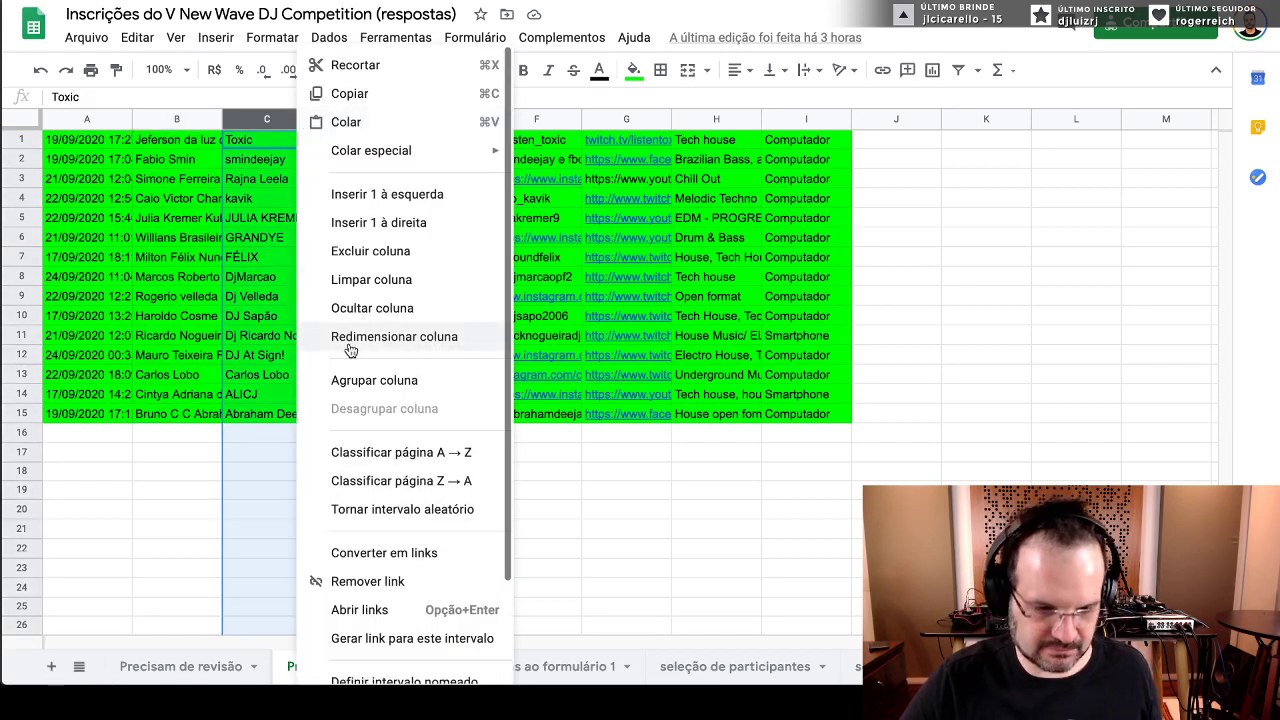
{"action": "left_click", "coordinate": [401, 452]}
{"action": "left_click", "coordinate": [356, 452]}
{"action": "left_click_drag", "start_coordinate": [264, 414], "coordinate": [264, 140]}
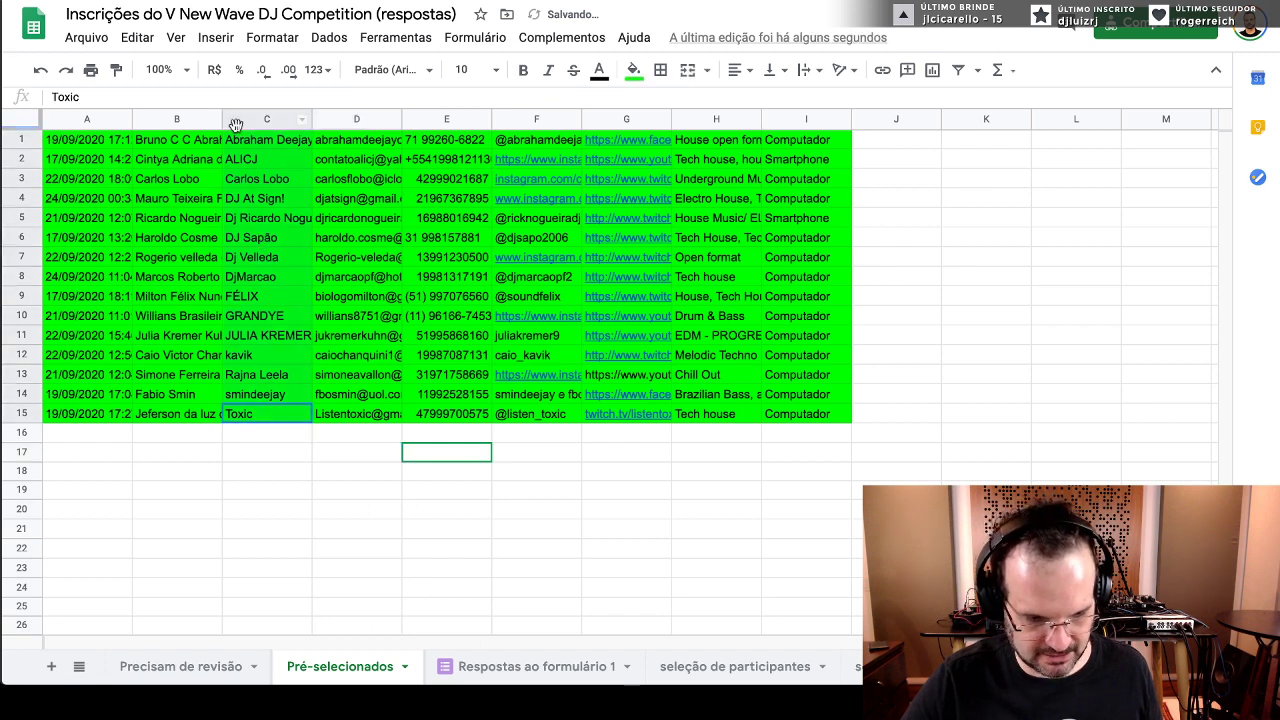
- Enter "Terça-feira" in cell B17 below the list and the date 29/09 beside it in C17
{"action": "left_click", "coordinate": [177, 452]}
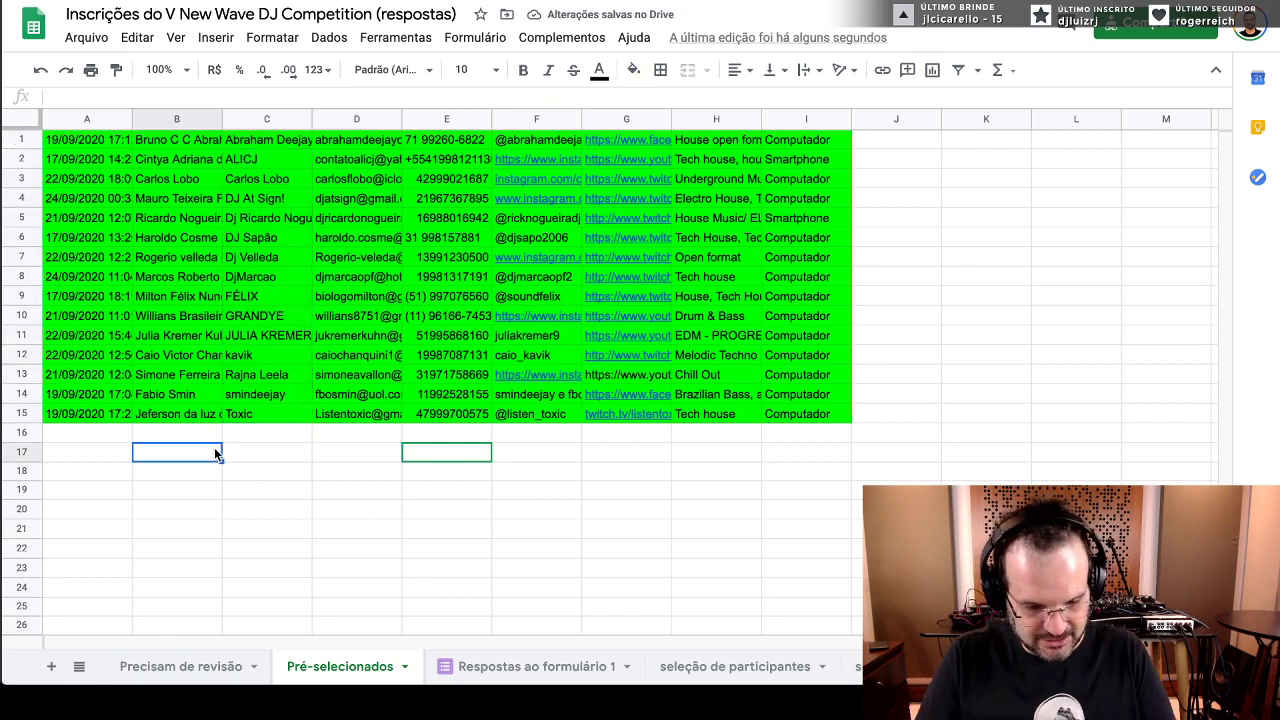
{"action": "type", "text": "Terça-feira"}
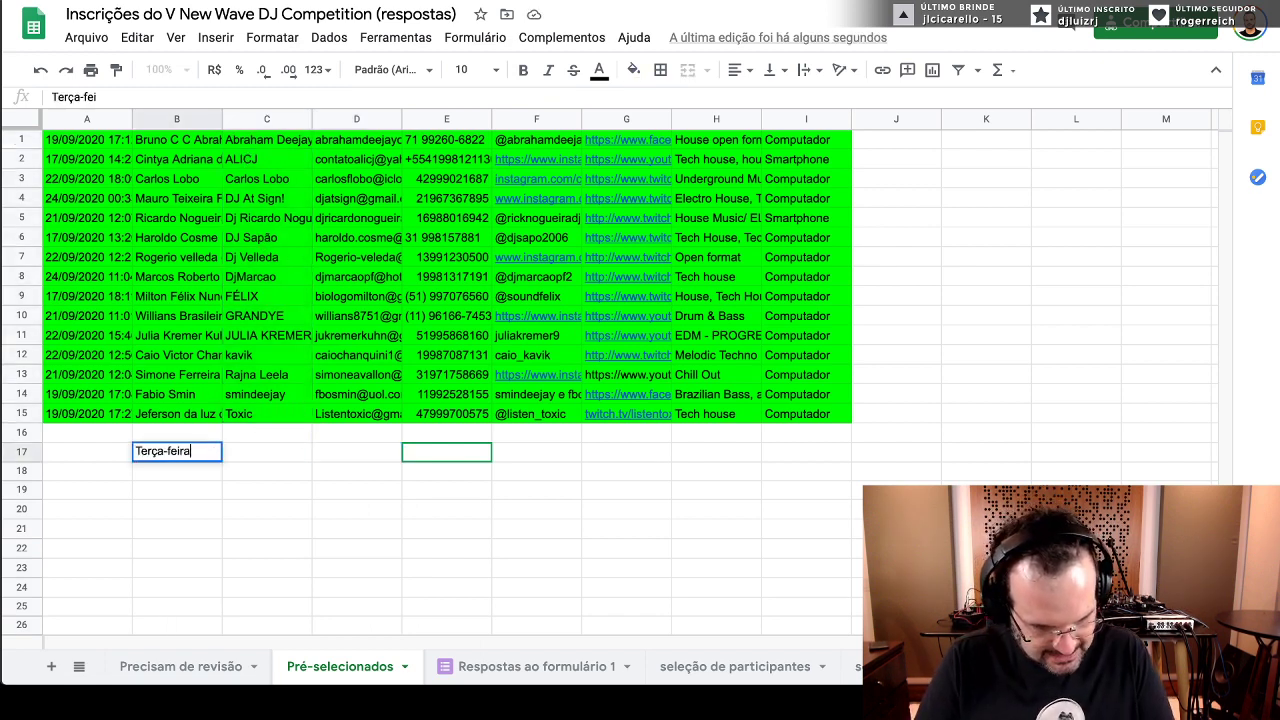
{"action": "key", "text": "Return"}
{"action": "key", "text": "Right"}
{"action": "key", "text": "Up"}
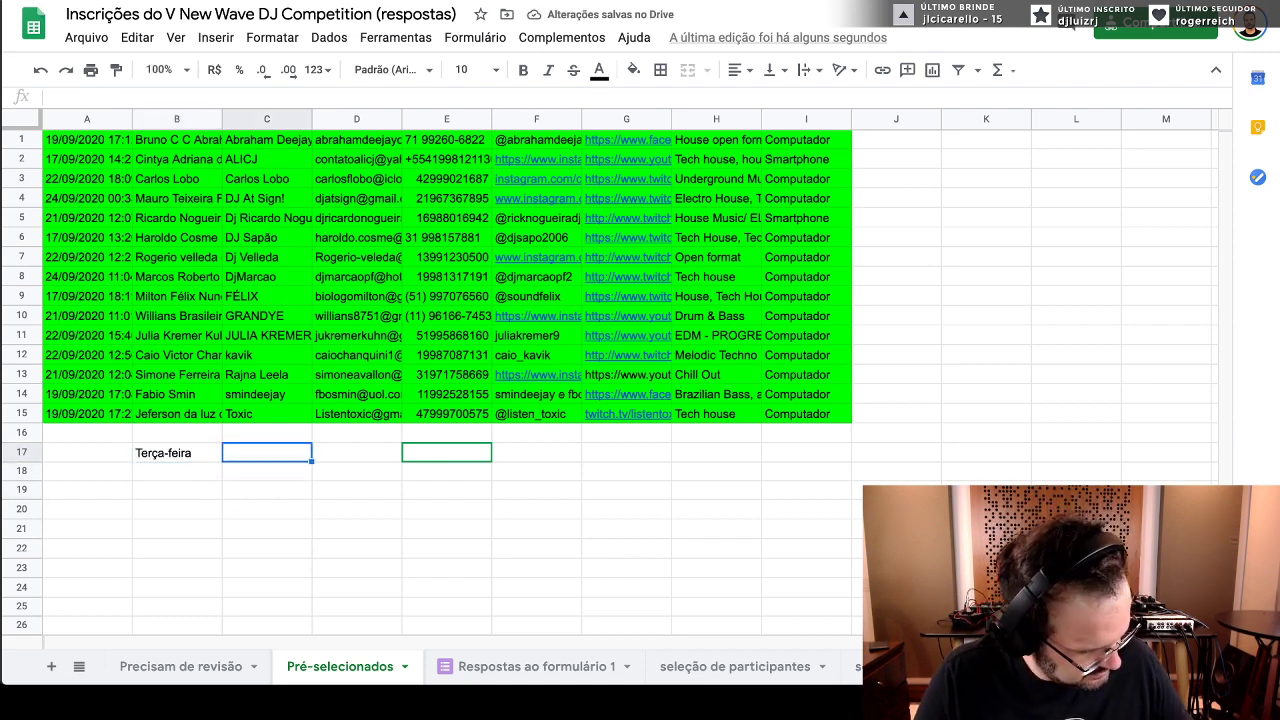
{"action": "type", "text": "29"}
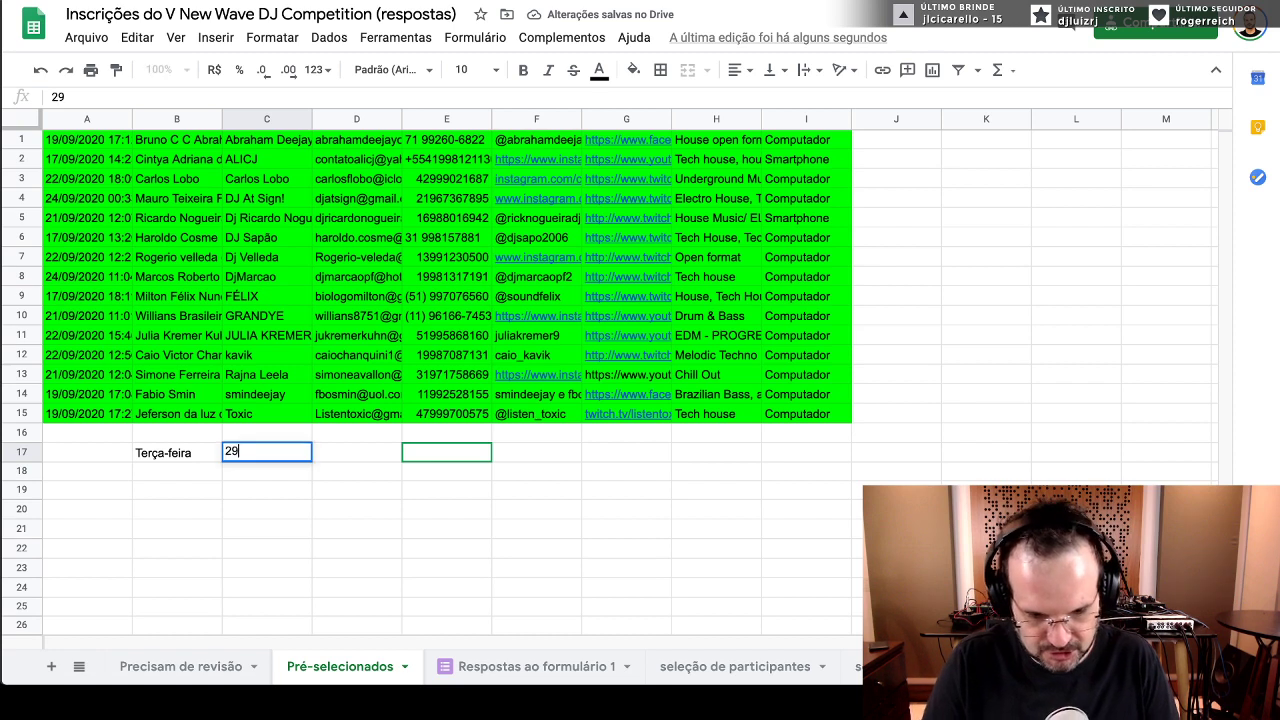
{"action": "type", "text": "/09"}
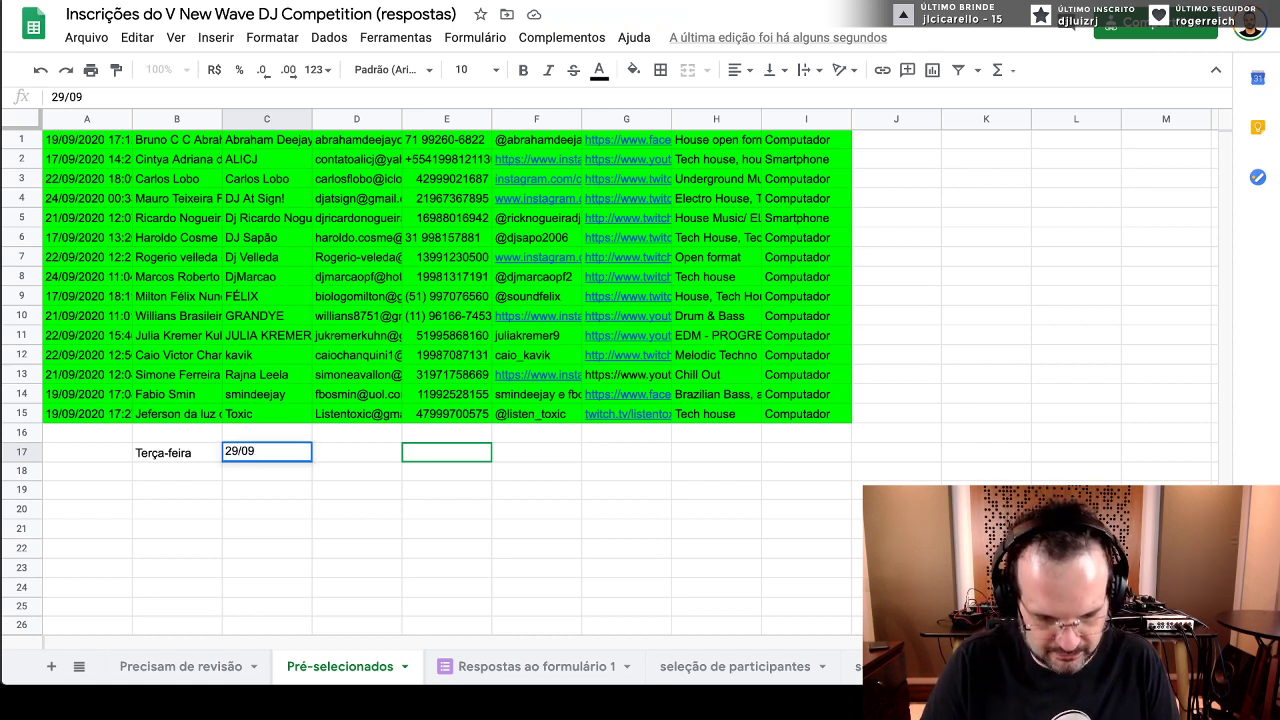
- Enter the date 29/09 in C17 and list the times 19:15, 19:30, 19:45 and 20:00 in B20 to B23
{"action": "key", "text": "Return"}
{"action": "left_click", "coordinate": [155, 512]}
{"action": "type", "text": "19:15"}
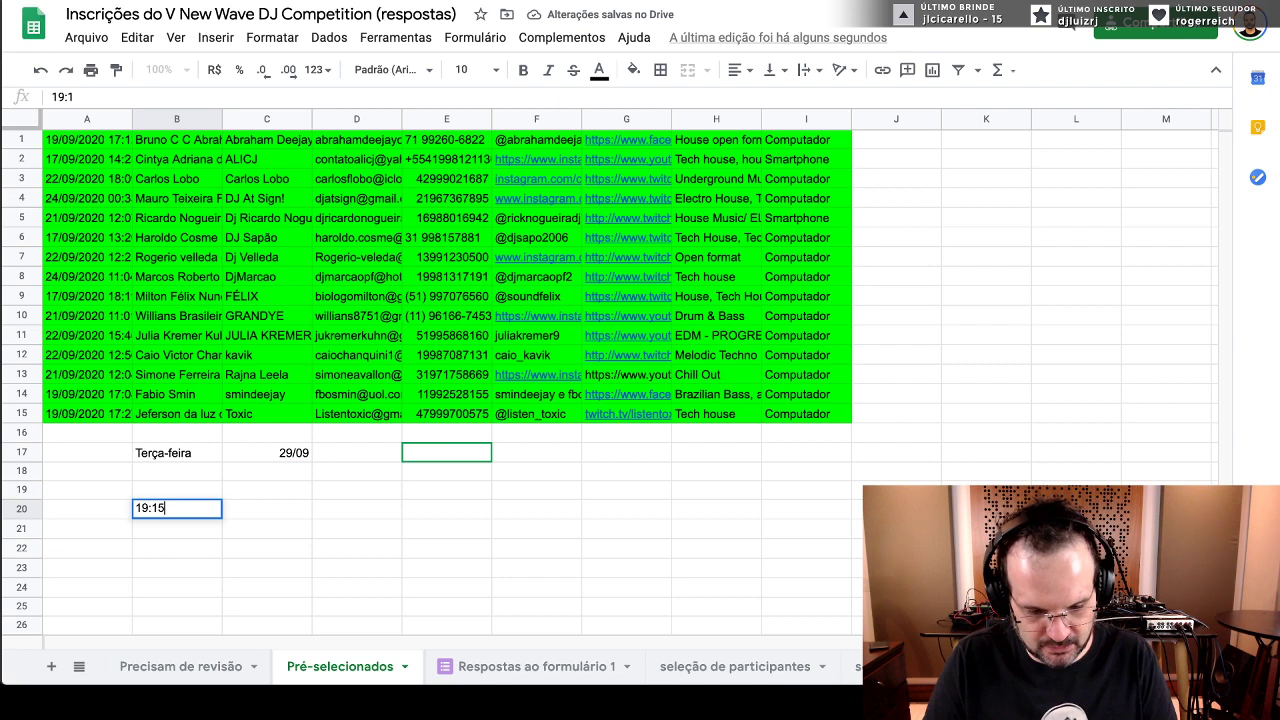
{"action": "key", "text": "Return"}
{"action": "type", "text": "1"}
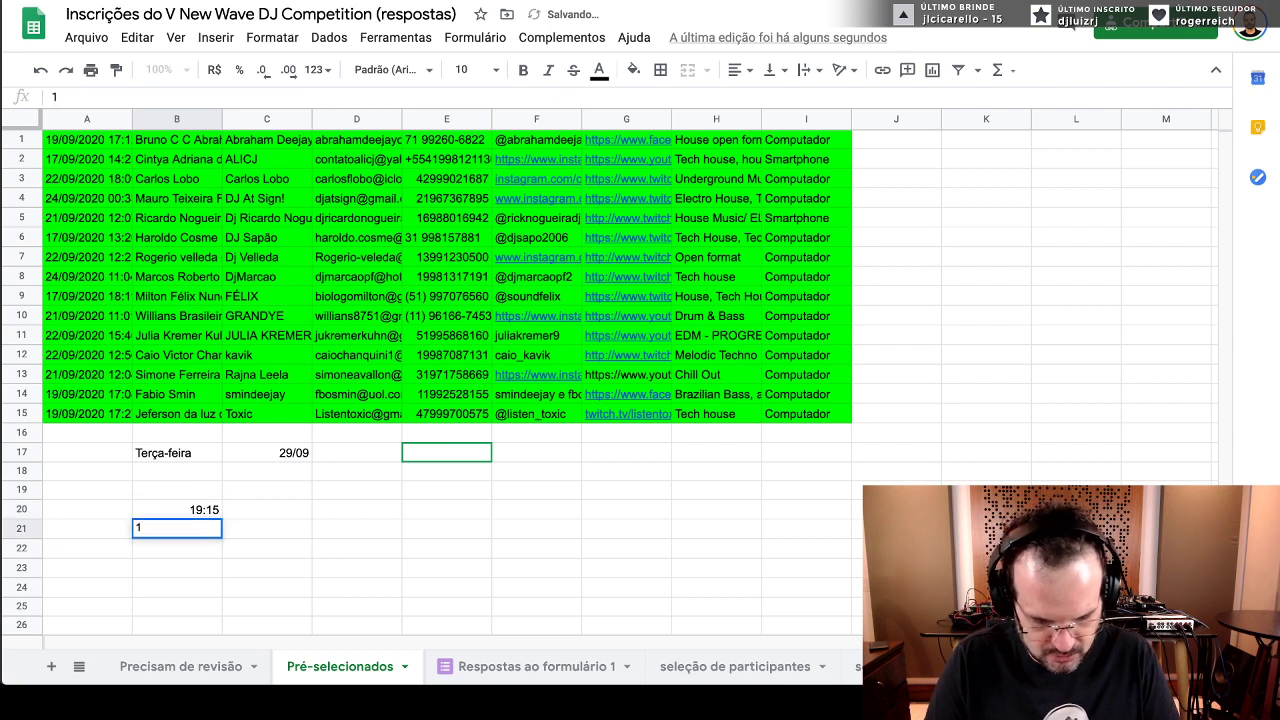
{"action": "type", "text": "9:30"}
{"action": "key", "text": "Return"}
{"action": "type", "text": "19:"}
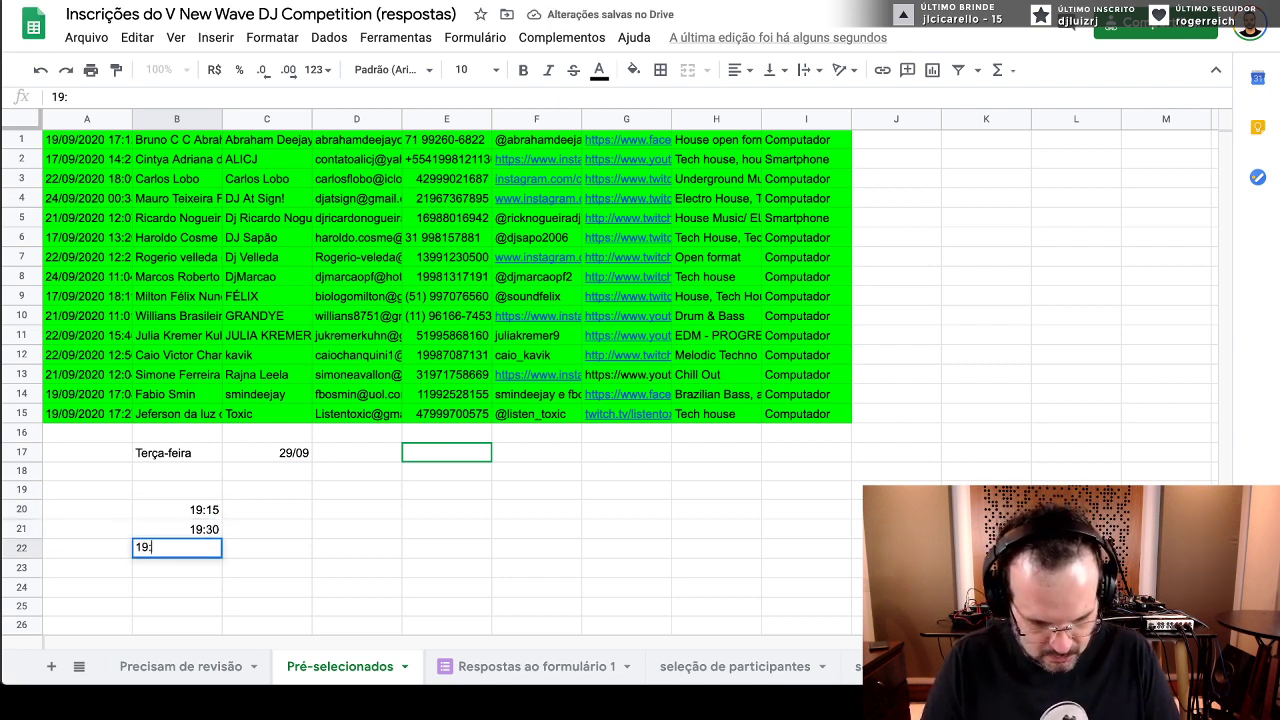
{"action": "type", "text": "45"}
{"action": "key", "text": "Return"}
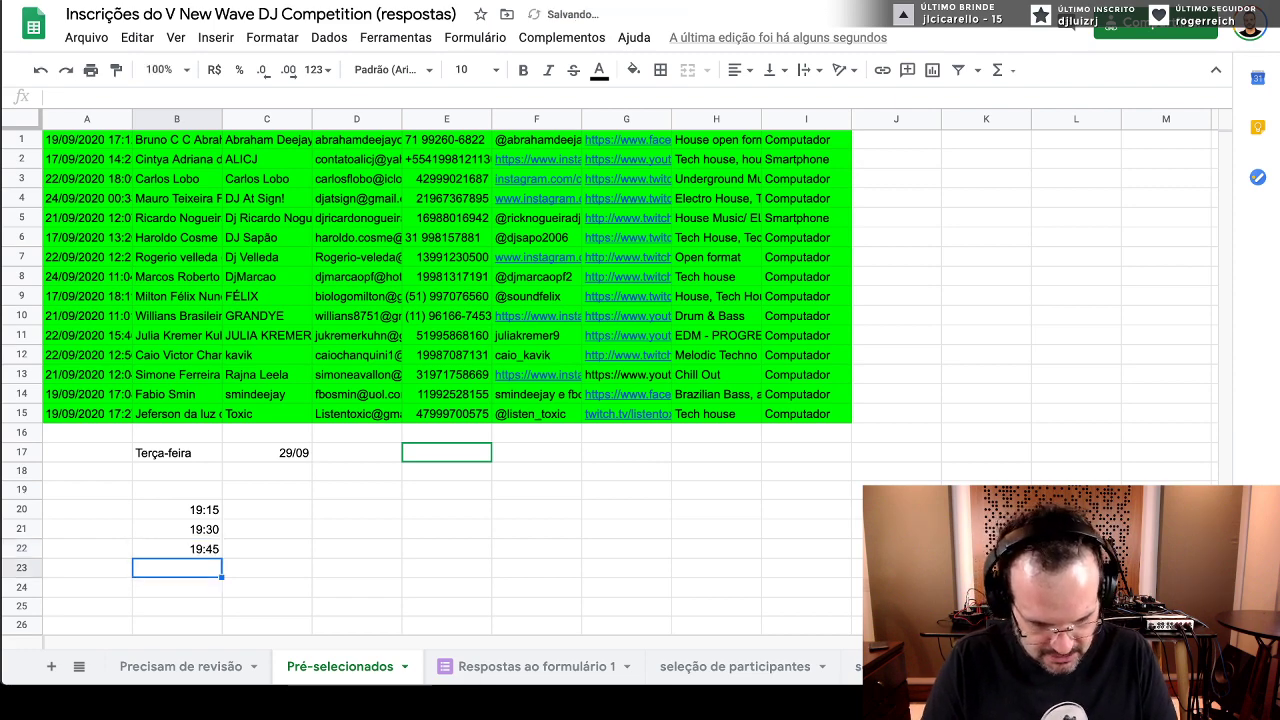
{"action": "type", "text": "20:00"}
{"action": "key", "text": "Return"}
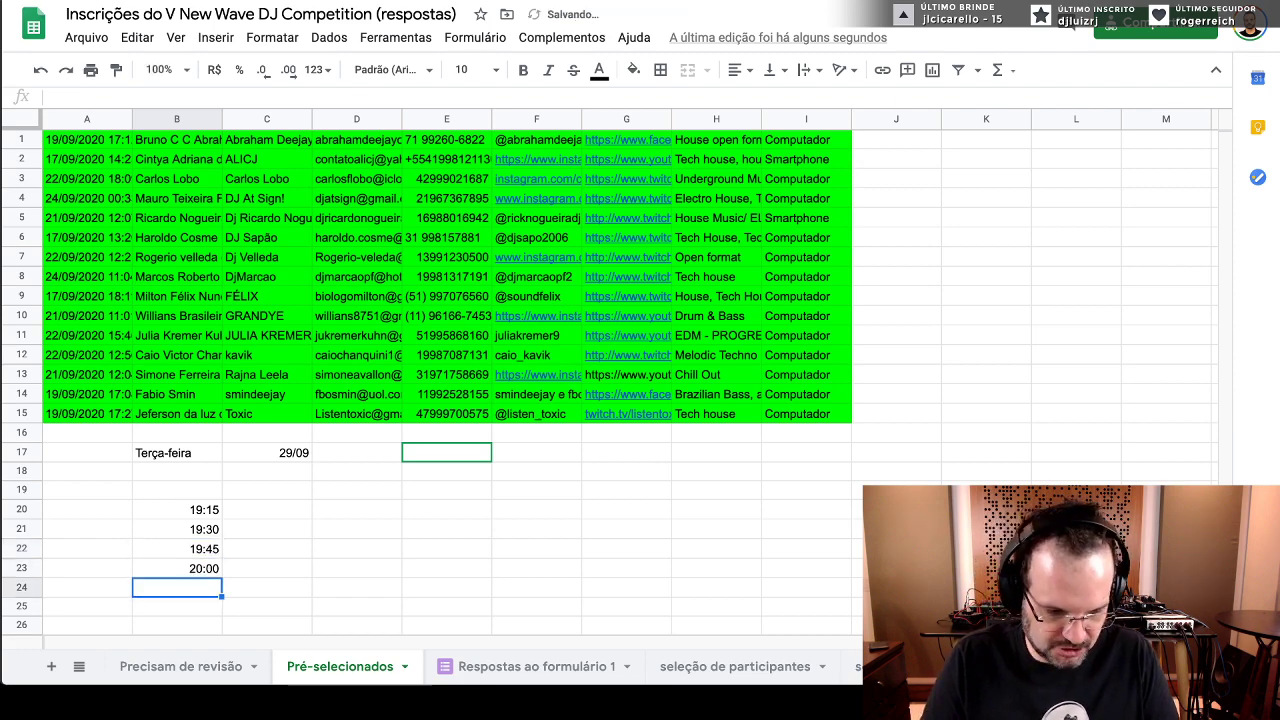
{"action": "scroll", "coordinate": [148, 520], "scroll_direction": "down", "scroll_amount": 2}
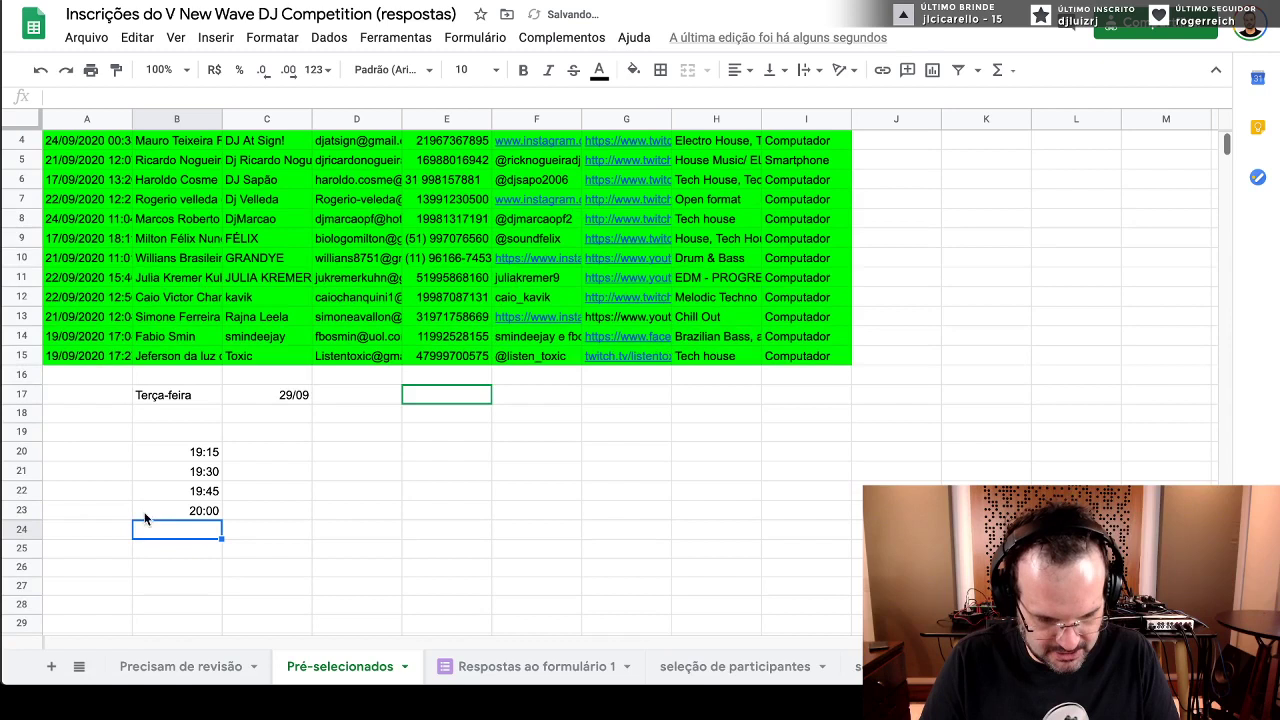
{"action": "left_click", "coordinate": [197, 436]}
{"action": "left_click", "coordinate": [197, 455]}
{"action": "key", "text": "ctrl+x"}
{"action": "key", "text": "Up"}
{"action": "key", "text": "ctrl+v"}
{"action": "key", "text": "BackSpace"}
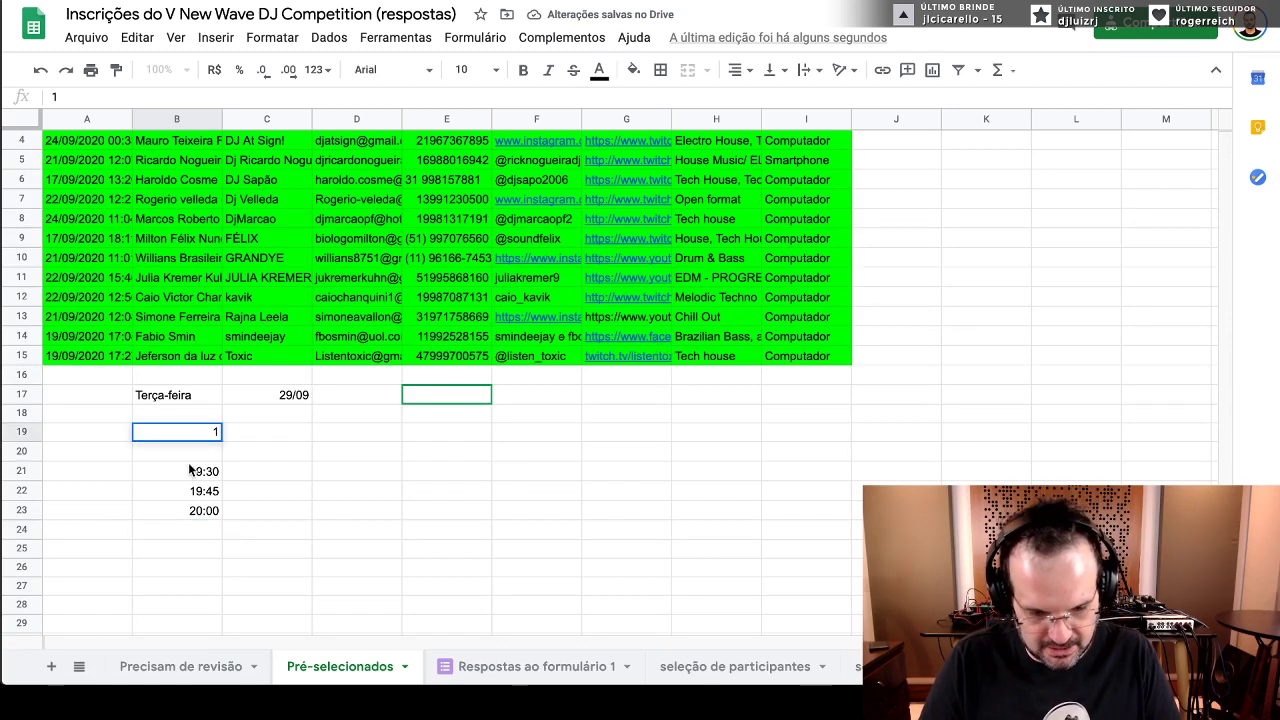
{"action": "key", "text": "Escape"}
{"action": "key", "text": "ctrl+z"}
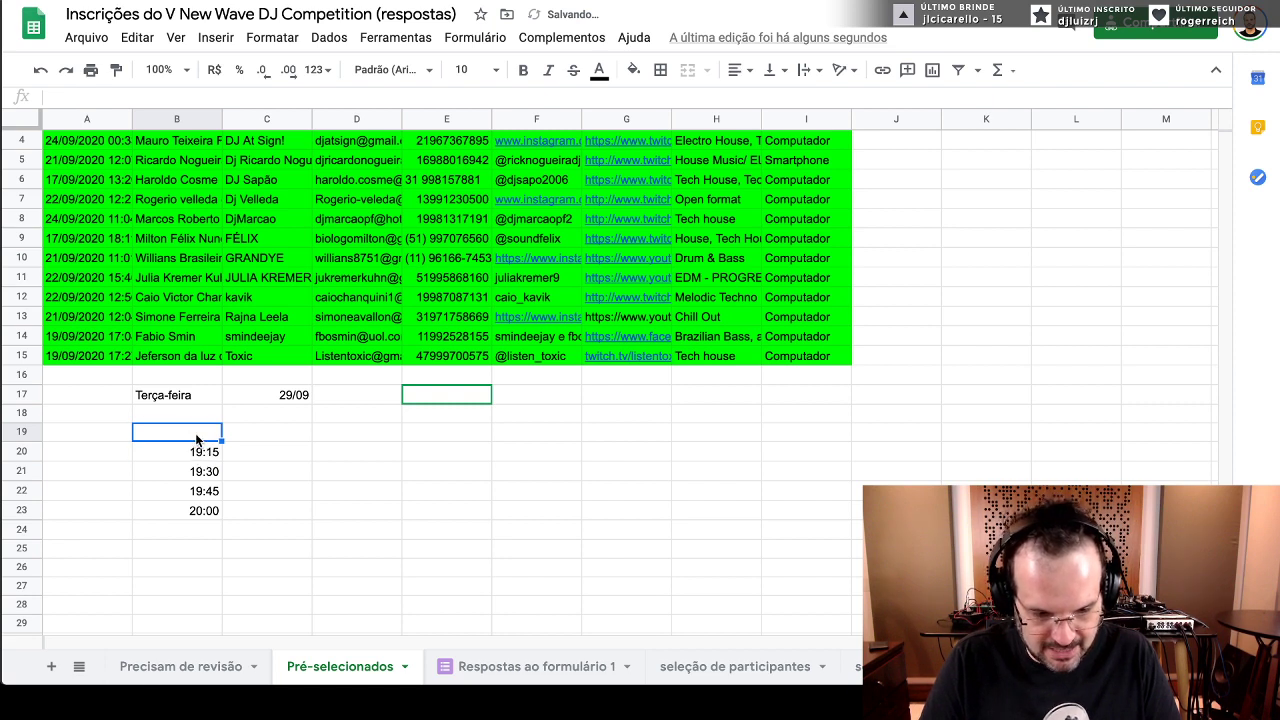
- Add the time 19:00 in B19 above the list and 20:30 in B24 below it
{"action": "type", "text": "19:00"}
{"action": "key", "text": "Return"}
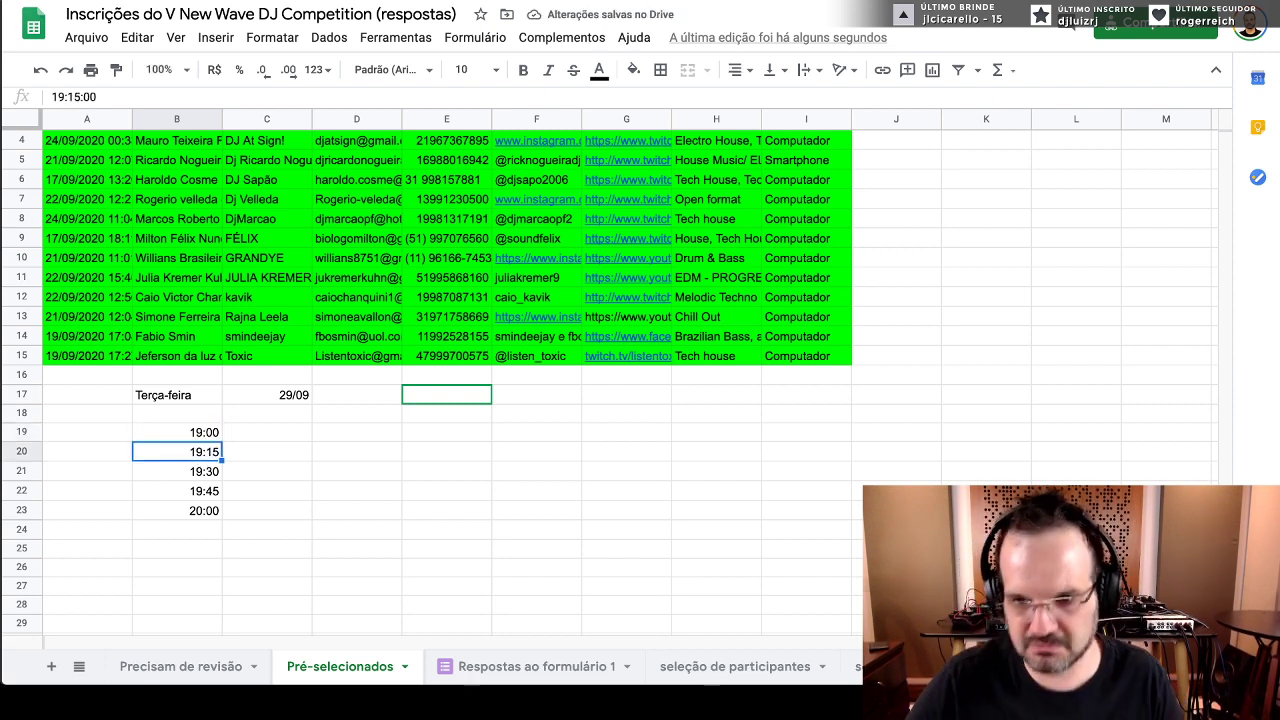
{"action": "left_click", "coordinate": [183, 488]}
{"action": "left_click_drag", "start_coordinate": [180, 432], "coordinate": [234, 511]}
{"action": "left_click", "coordinate": [203, 528]}
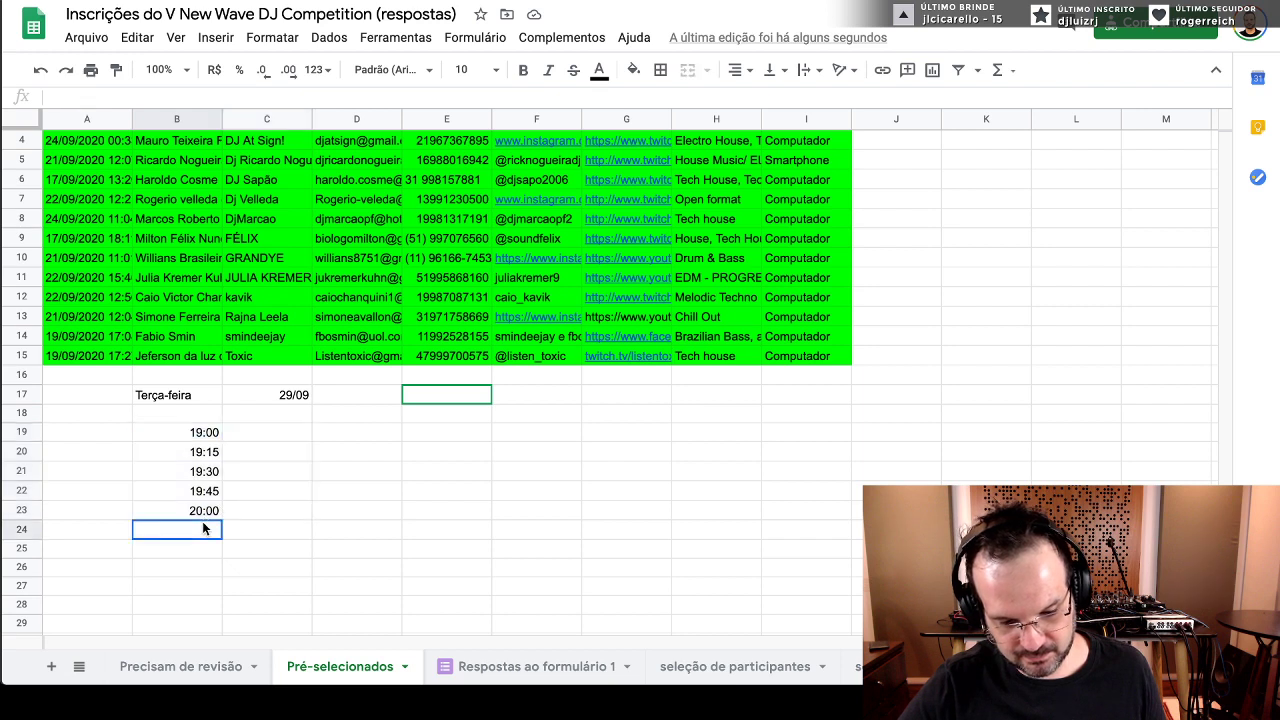
{"action": "type", "text": "20"}
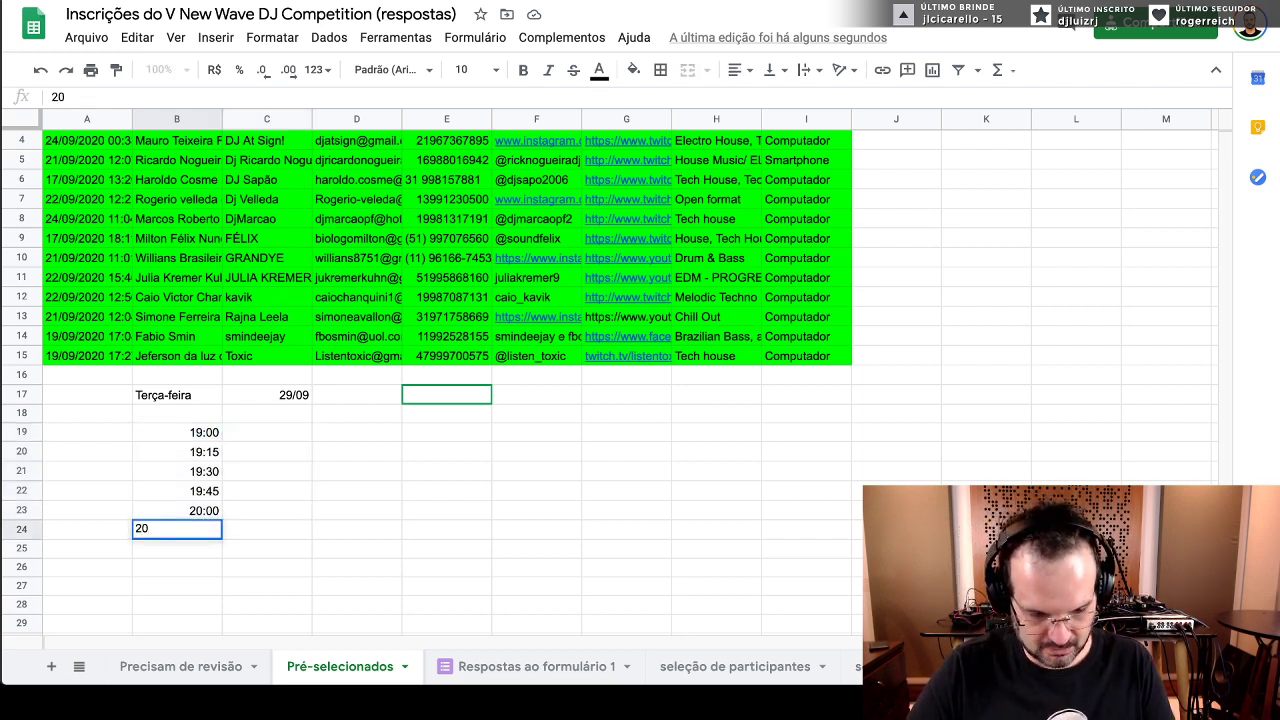
{"action": "type", "text": ":30"}
{"action": "key", "text": "Return"}
{"action": "key", "text": "Up"}
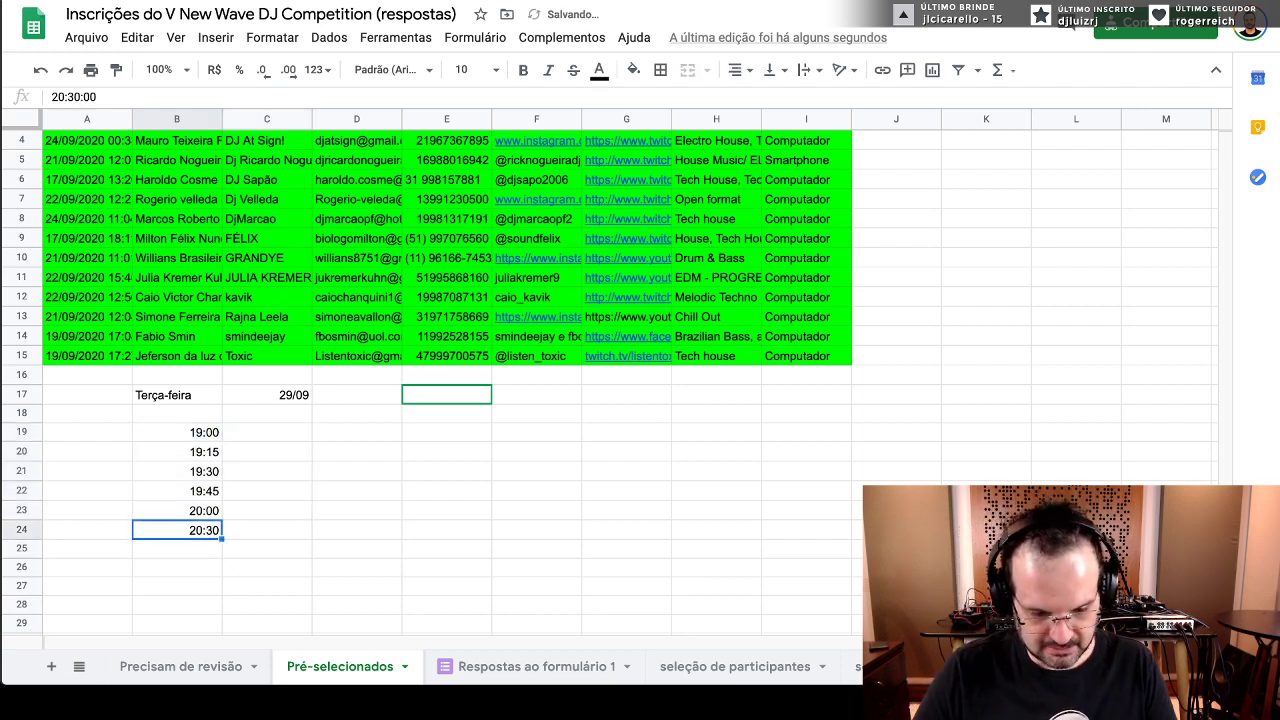
{"action": "key", "text": "Right"}
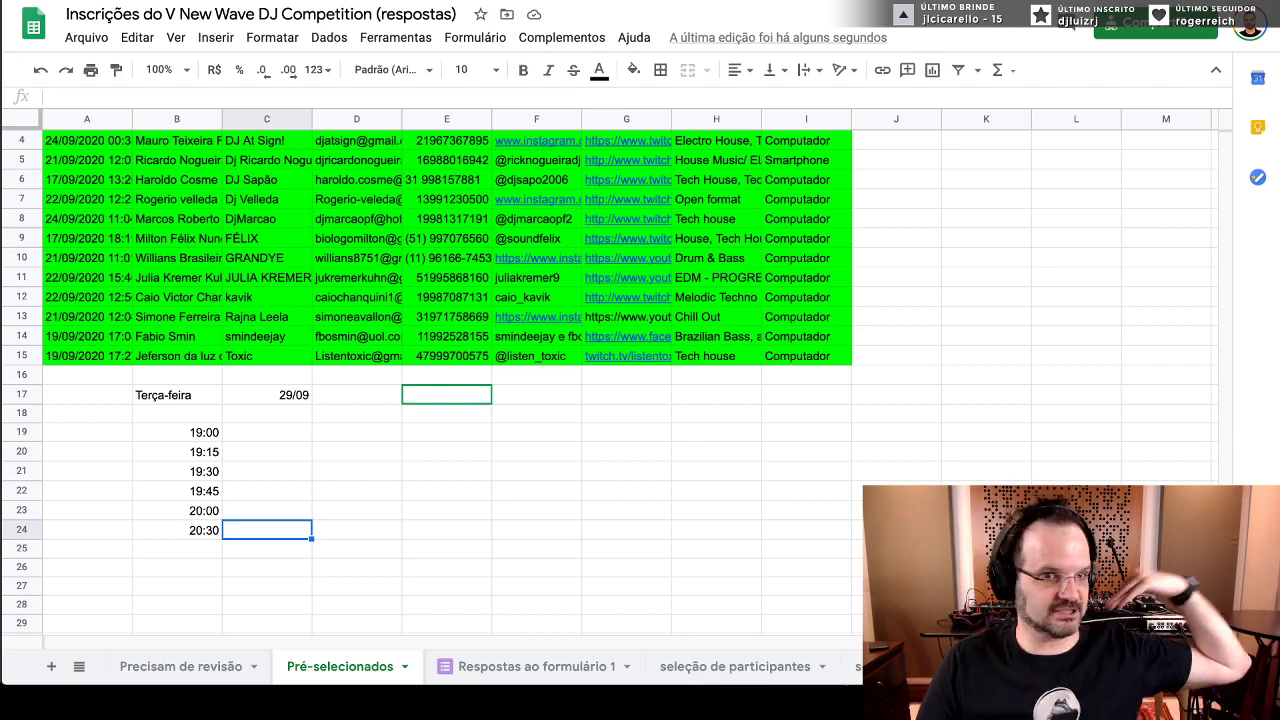
{"action": "left_click", "coordinate": [432, 417]}
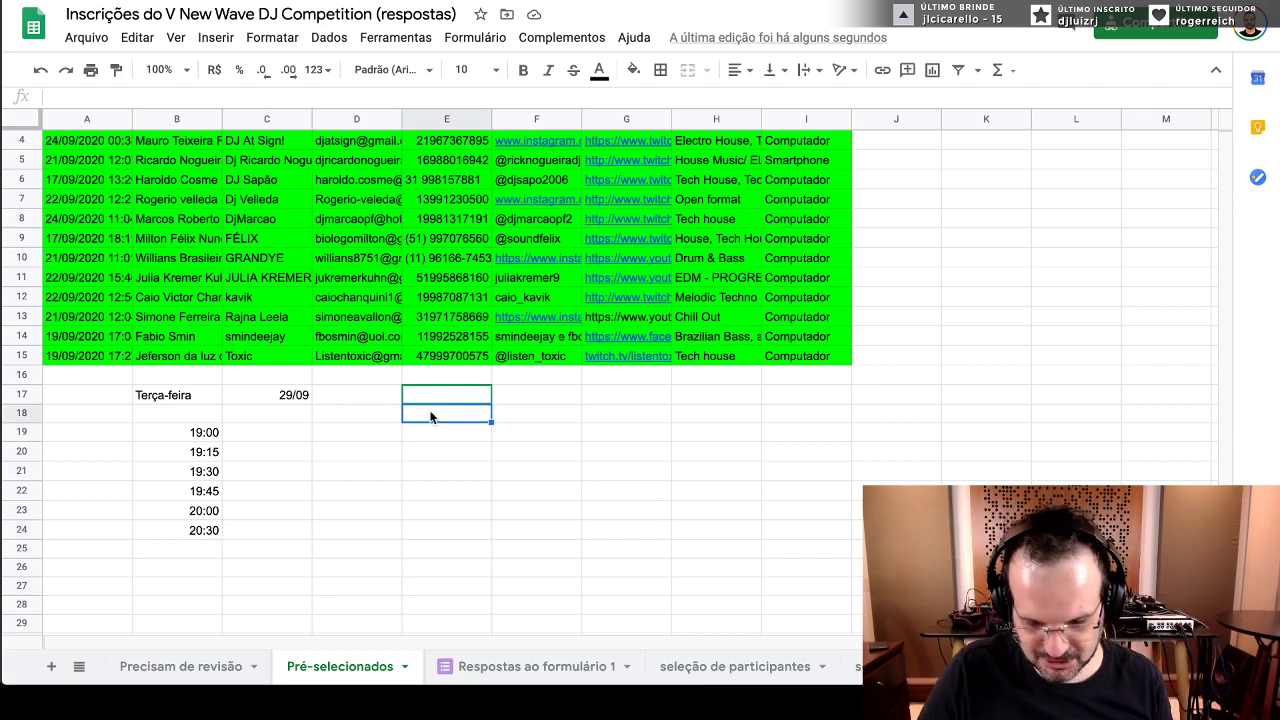
{"action": "key", "text": "ctrl+plus"}
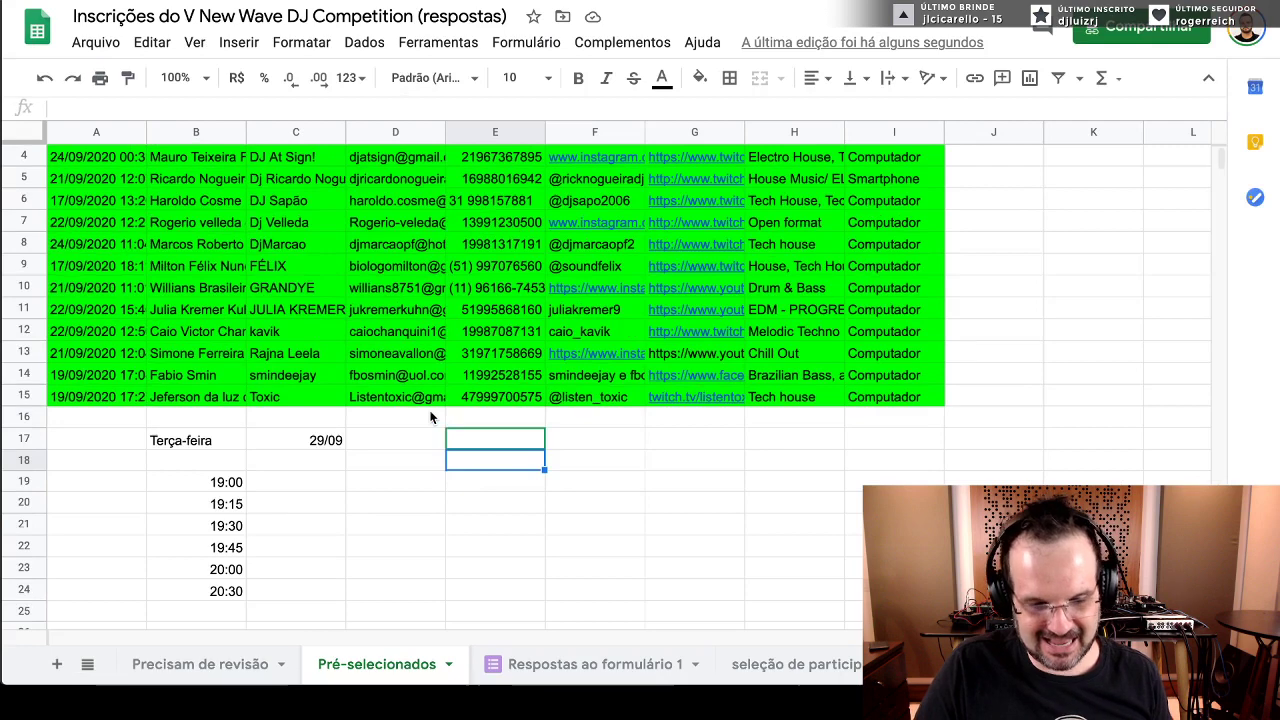
{"action": "key", "text": "ctrl+plus"}
{"action": "scroll", "coordinate": [441, 467], "scroll_direction": "down", "scroll_amount": 3}
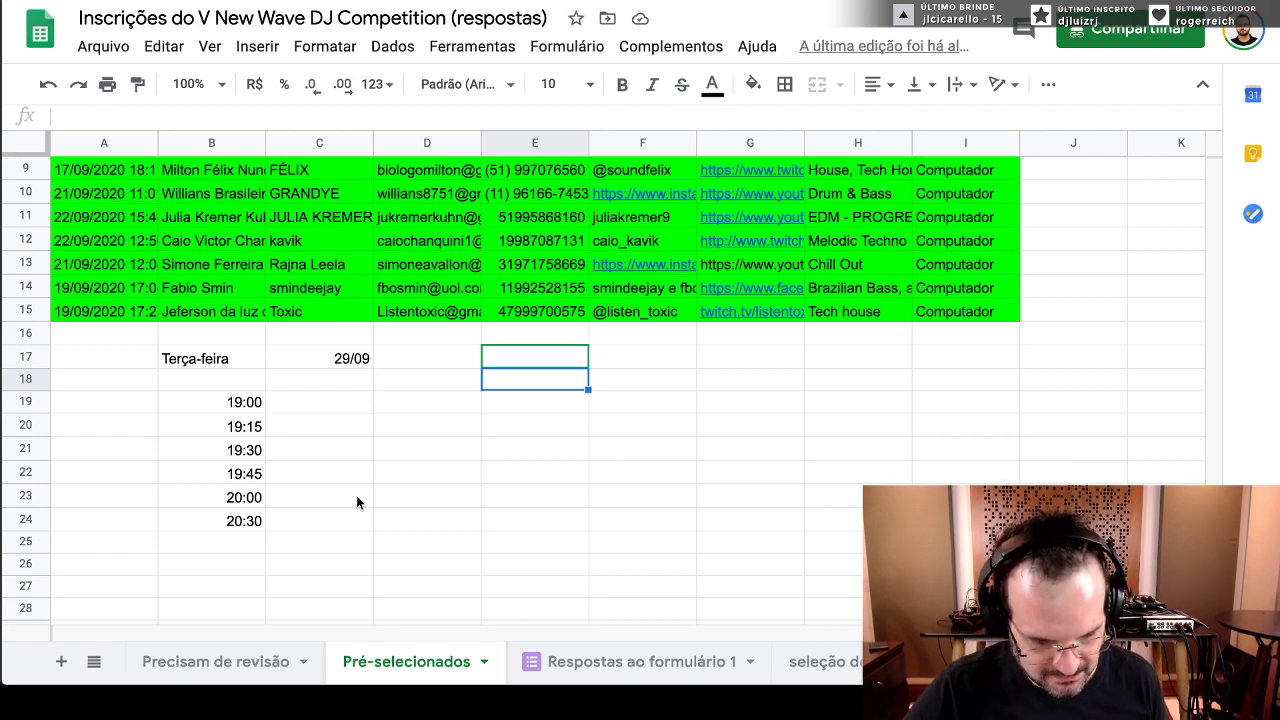
{"action": "scroll", "coordinate": [358, 575], "scroll_direction": "up", "scroll_amount": 3}
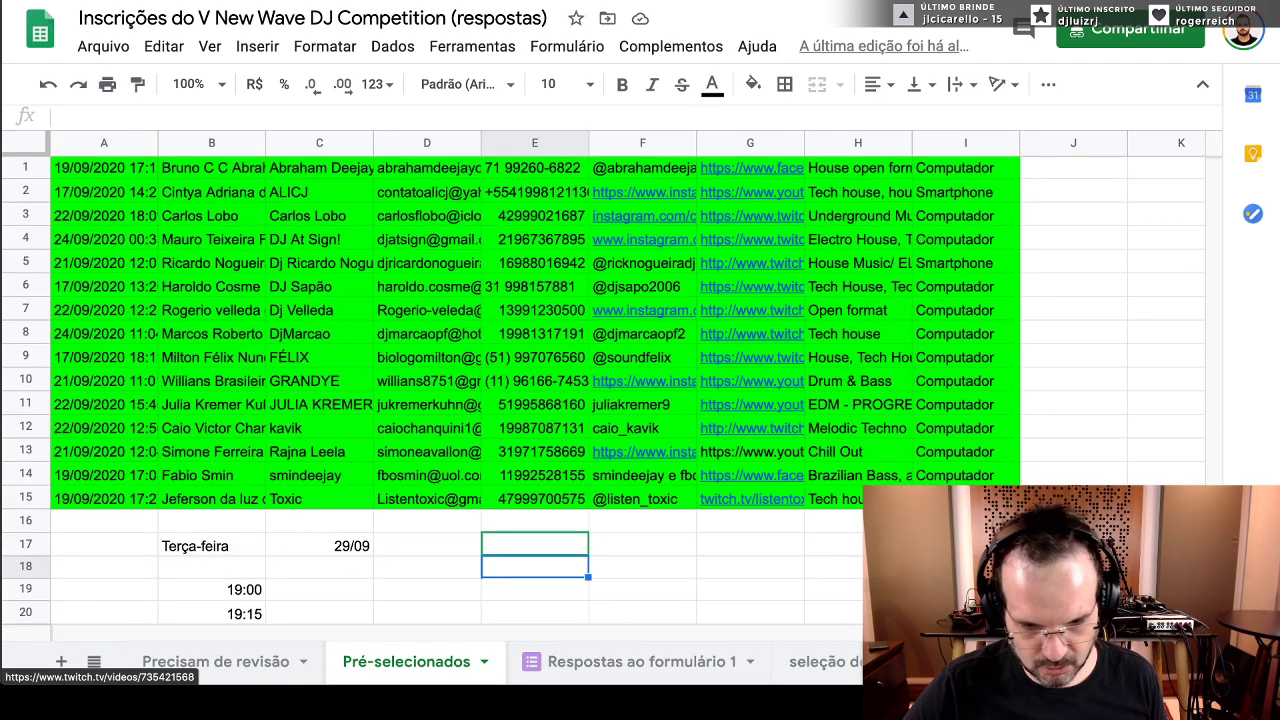
- Search the web for "randon org", open the RANDOM.ORG site and allow only the selected cookies
{"action": "key", "text": "alt+Tab"}
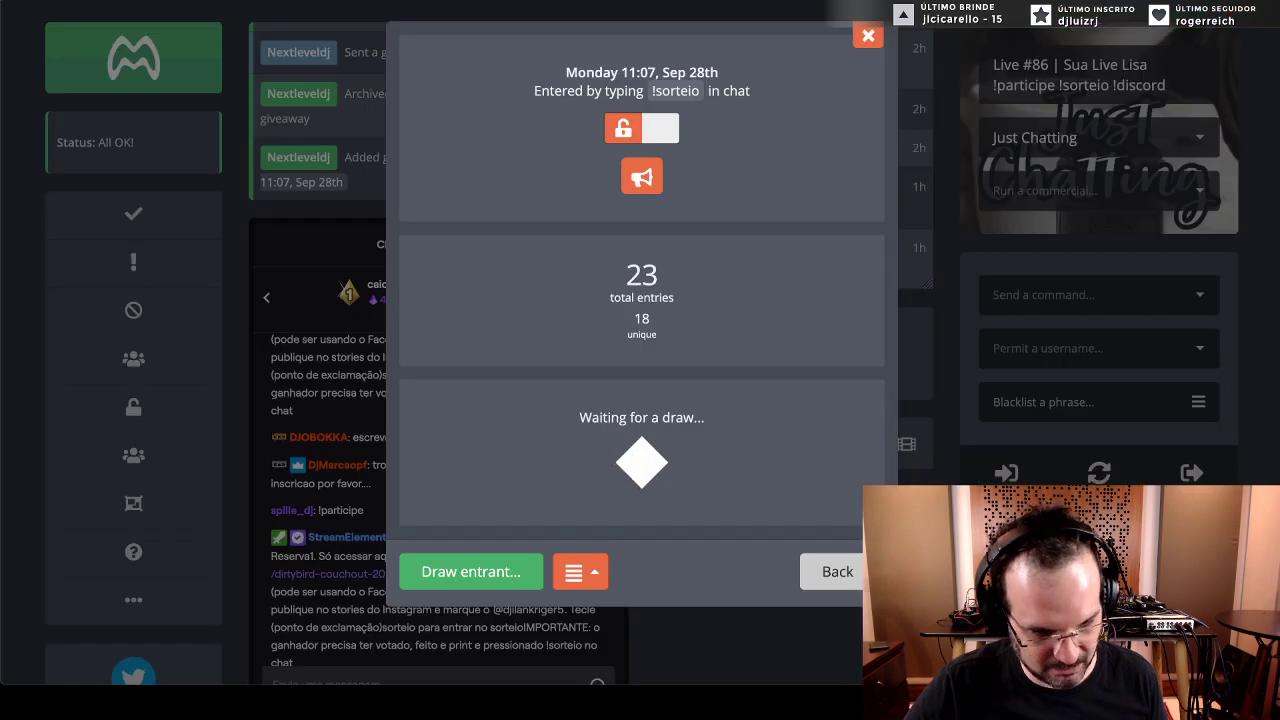
{"action": "key", "text": "alt+Tab"}
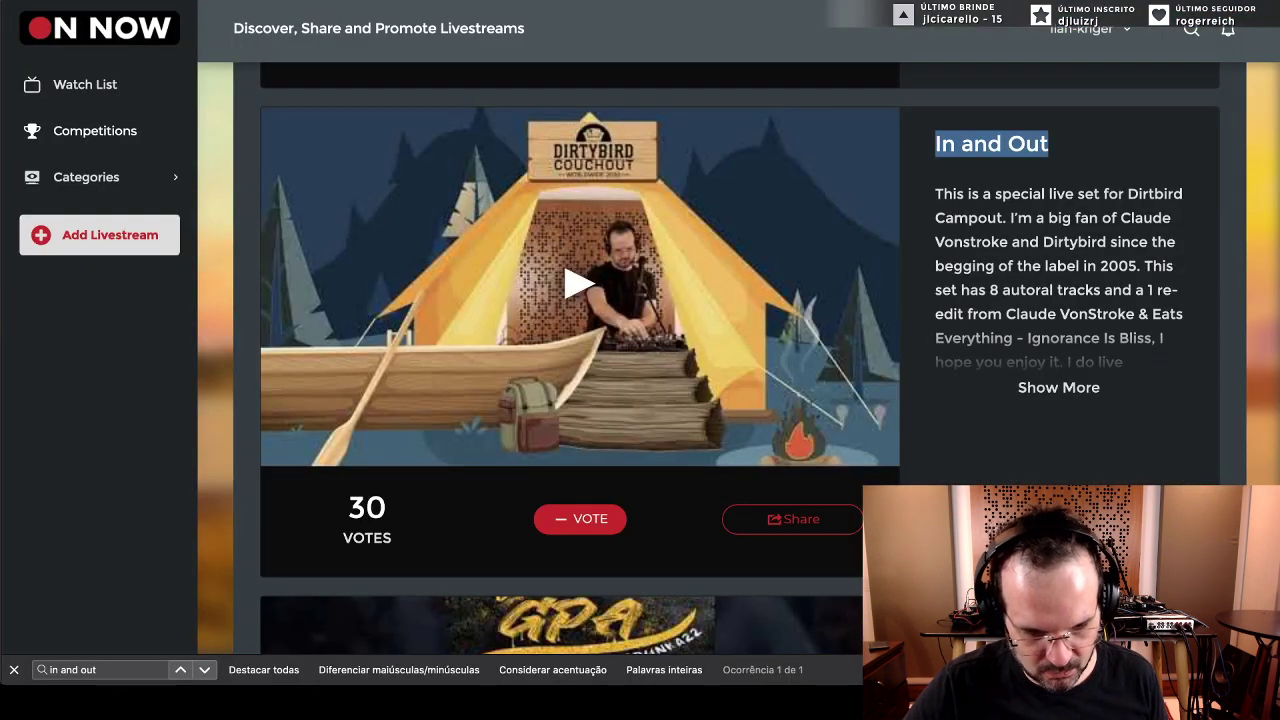
{"action": "key", "text": "ctrl+l"}
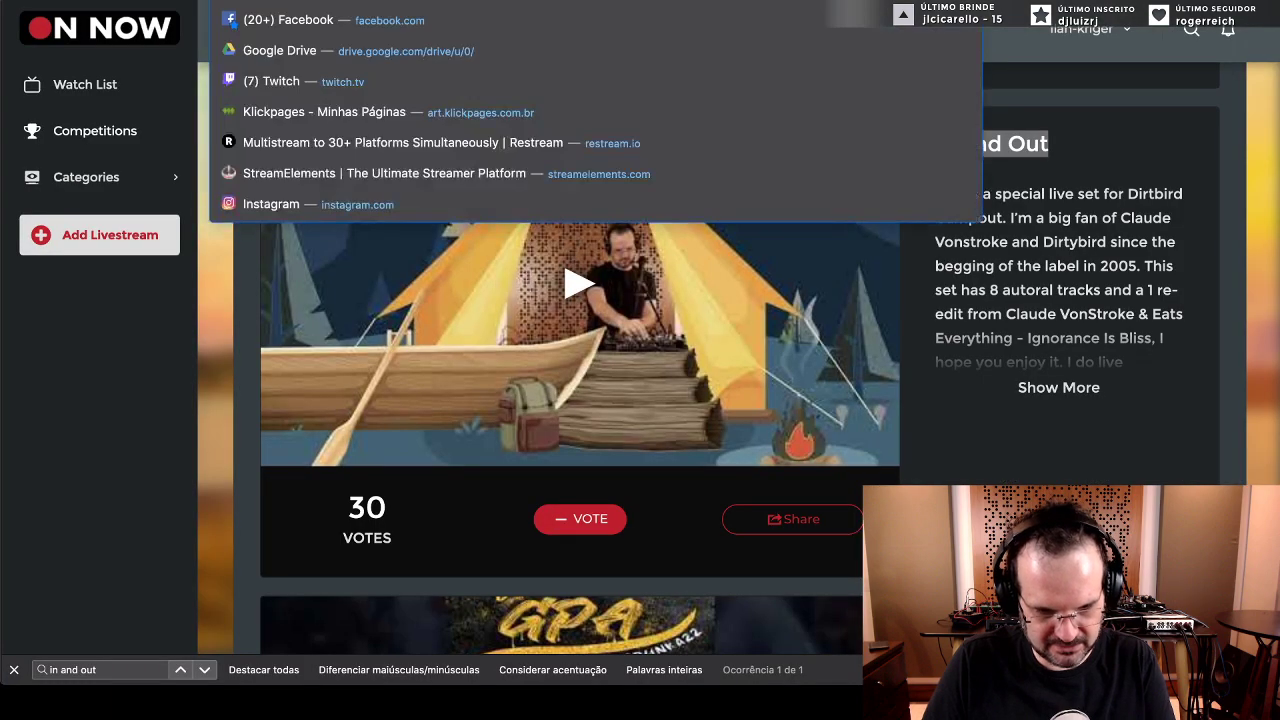
{"action": "type", "text": "random"}
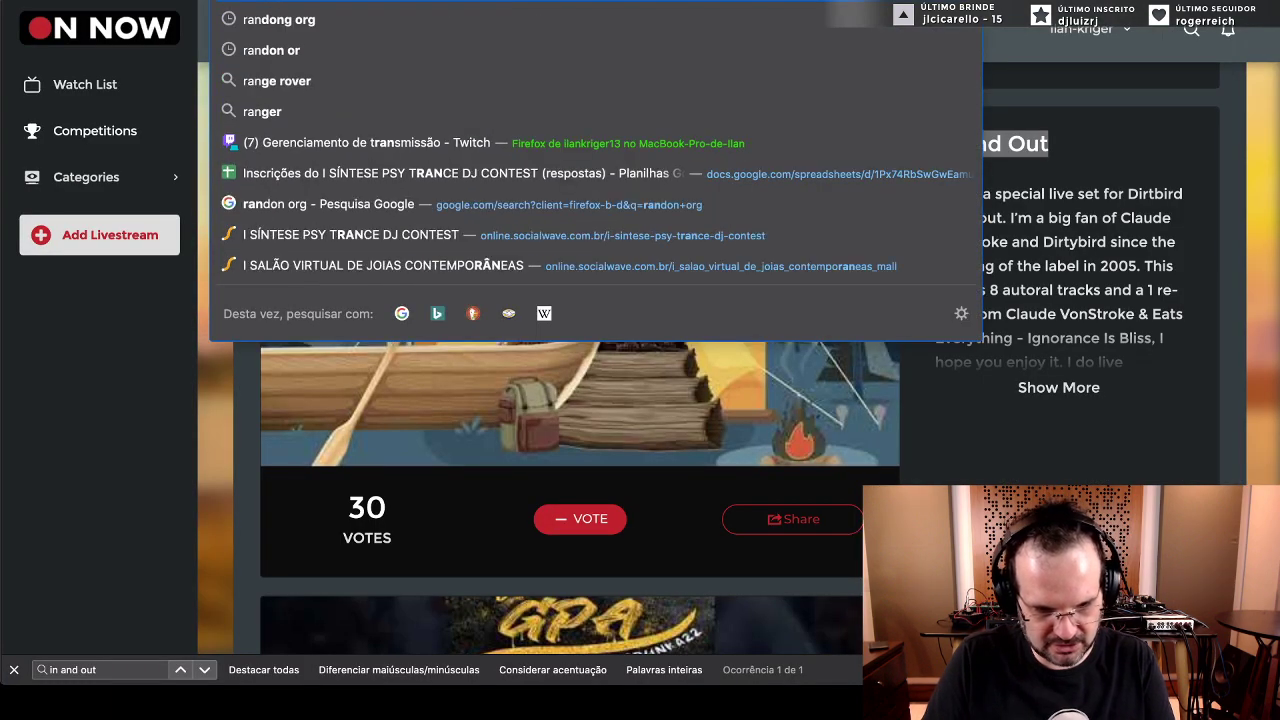
{"action": "key", "text": "Escape"}
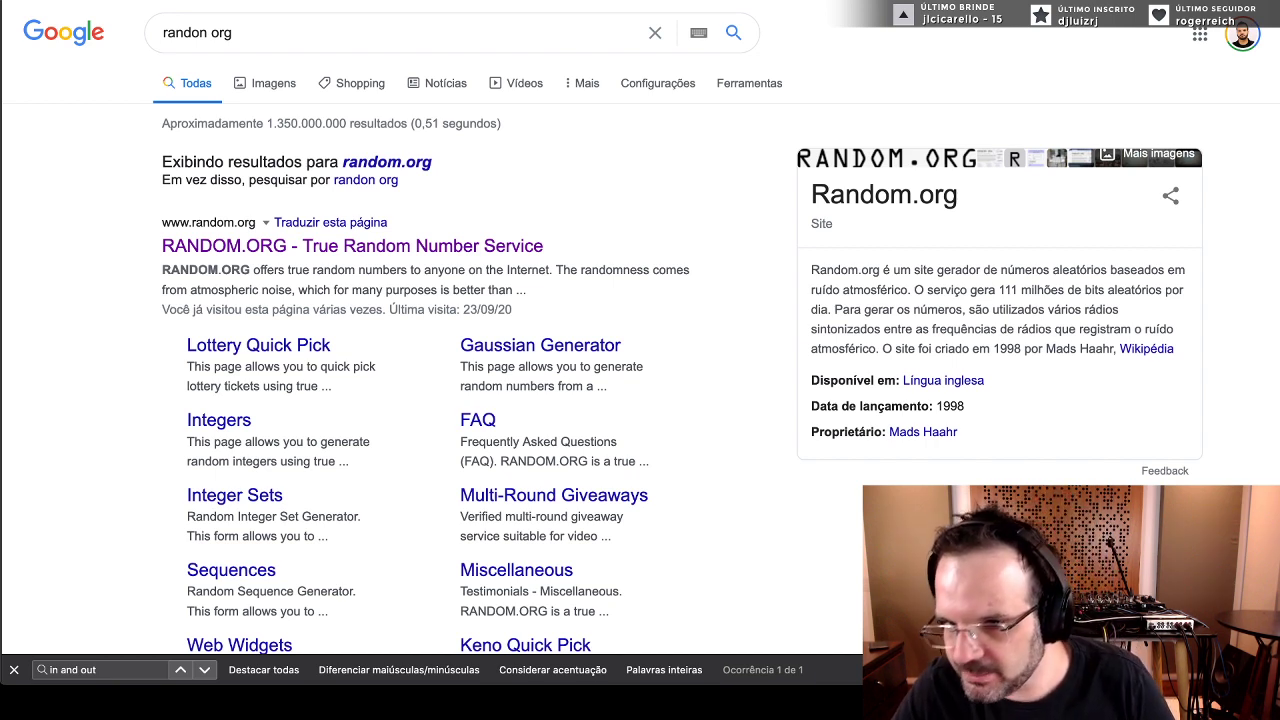
{"action": "left_click", "coordinate": [330, 250]}
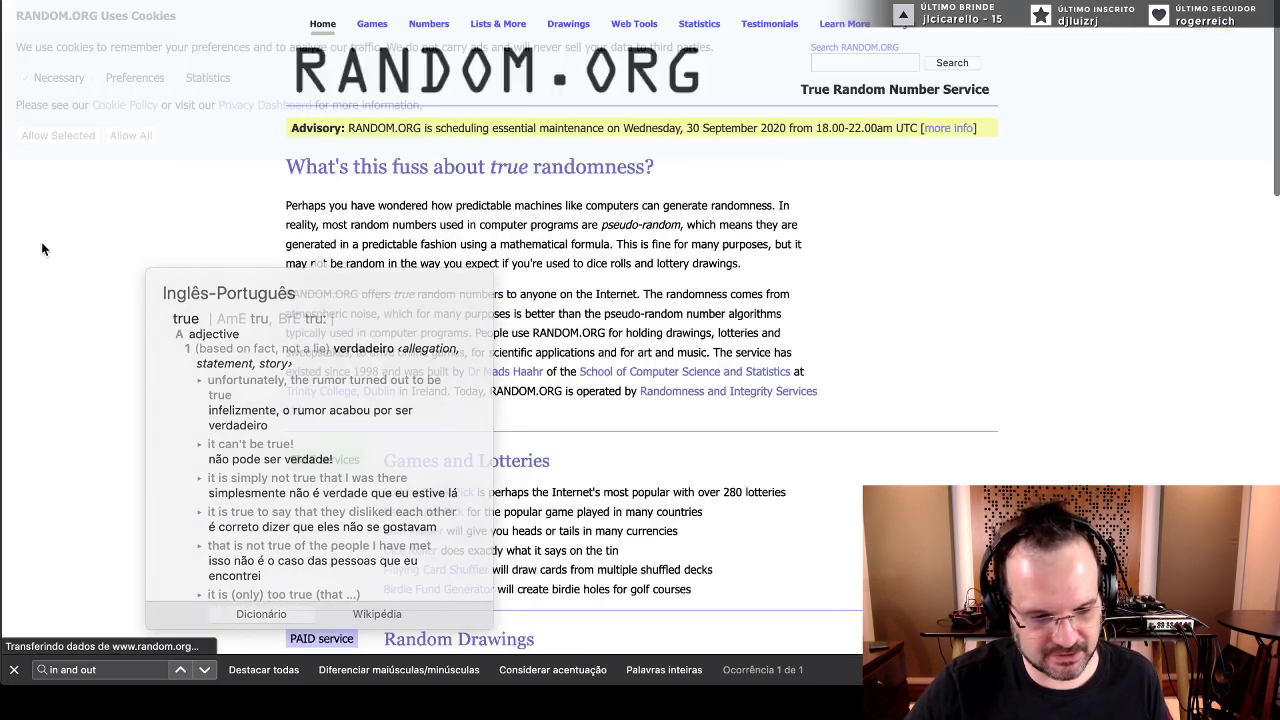
{"action": "left_click", "coordinate": [55, 140]}
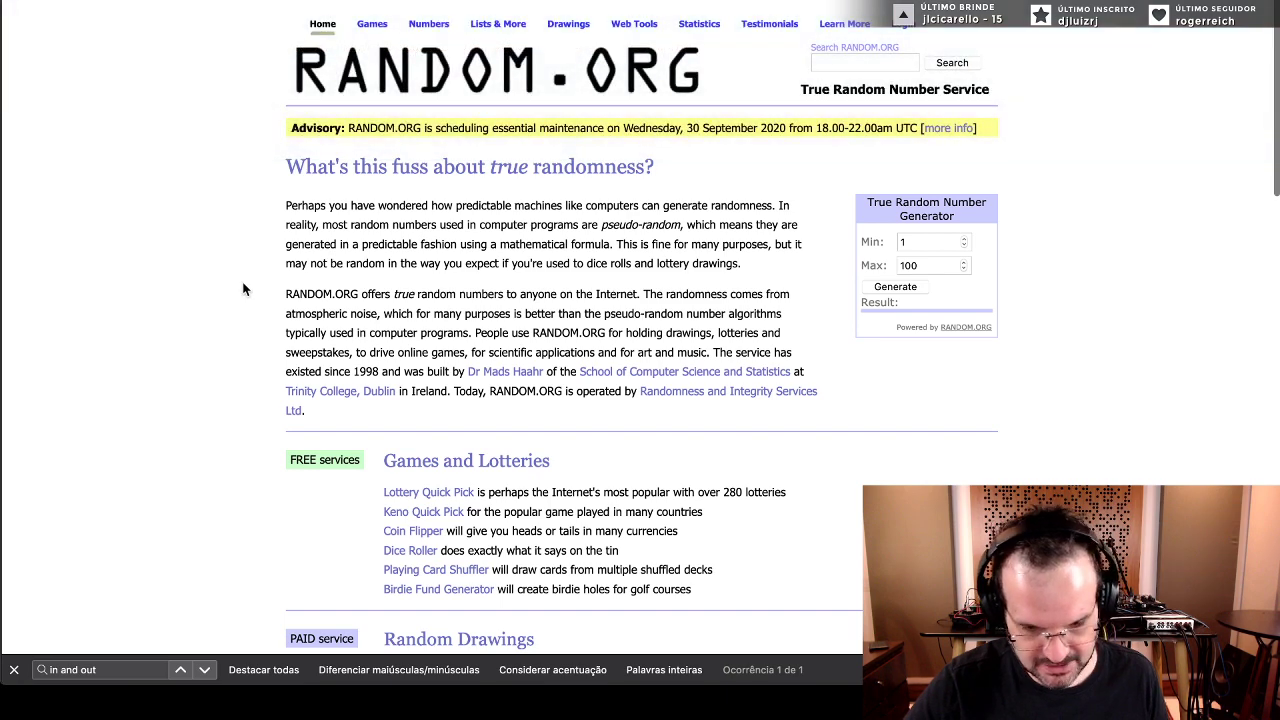
- Set the True Random Number Generator's maximum to 15, matching the pre-selected rows in the spreadsheet, and generate a number
{"action": "double_click", "coordinate": [907, 265]}
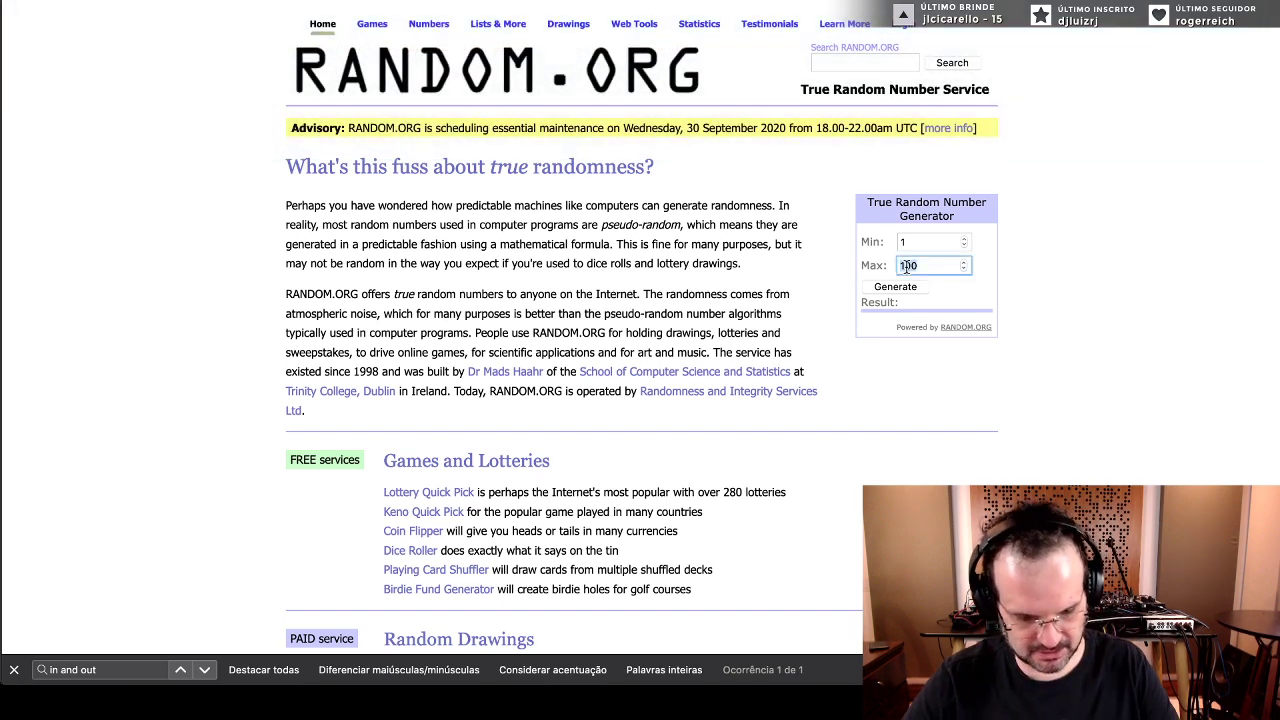
{"action": "type", "text": "15"}
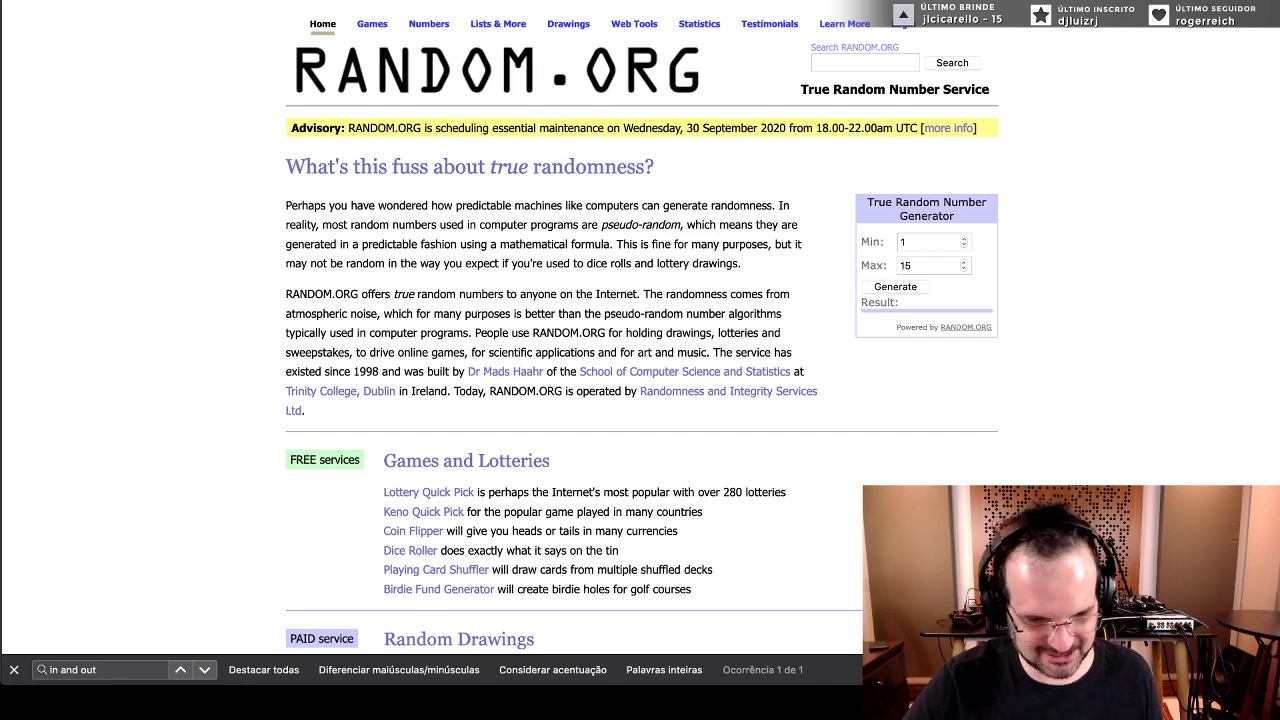
{"action": "key", "text": "ctrl+Tab"}
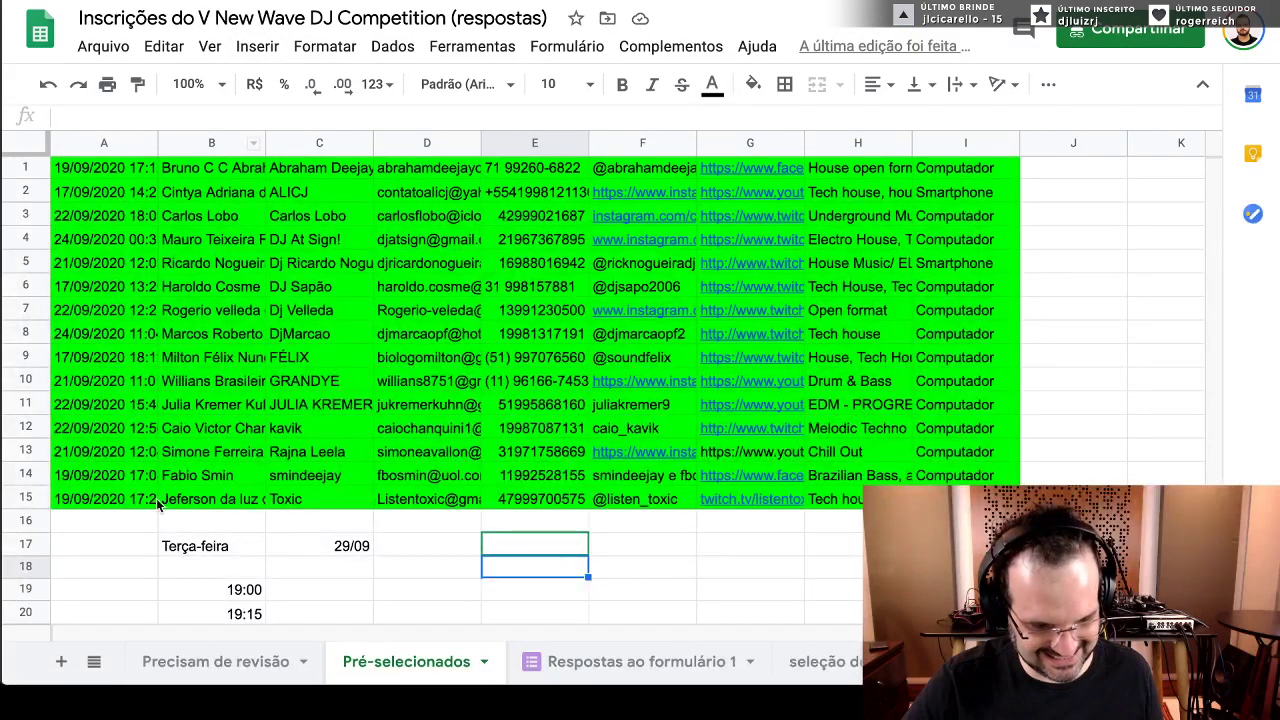
{"action": "left_click_drag", "start_coordinate": [119, 499], "coordinate": [104, 168]}
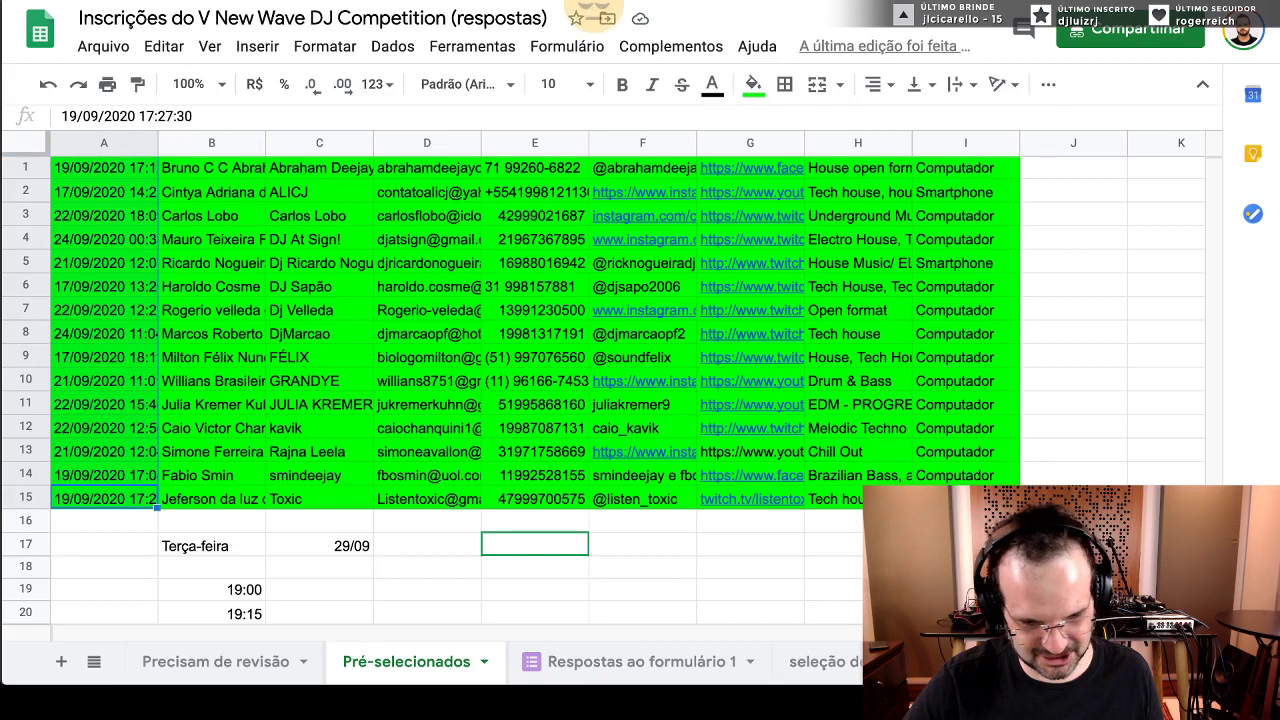
{"action": "key", "text": "ctrl+shift+Tab"}
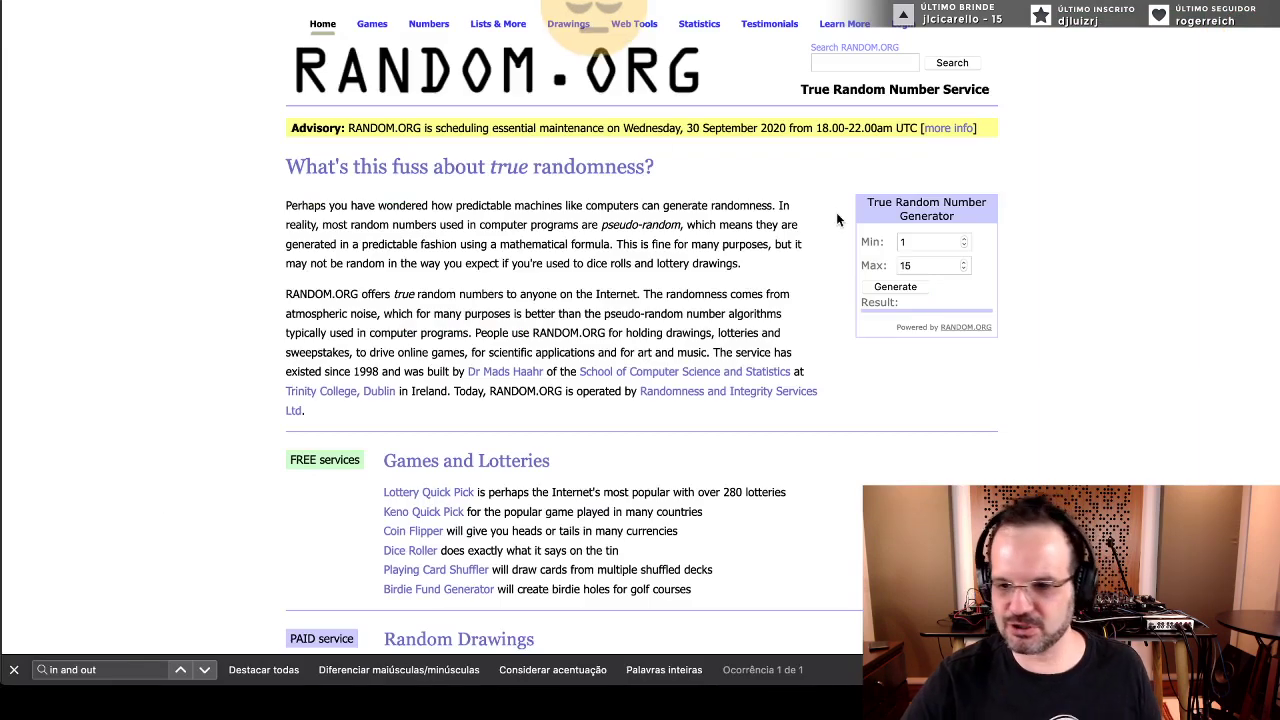
{"action": "left_click", "coordinate": [895, 287]}
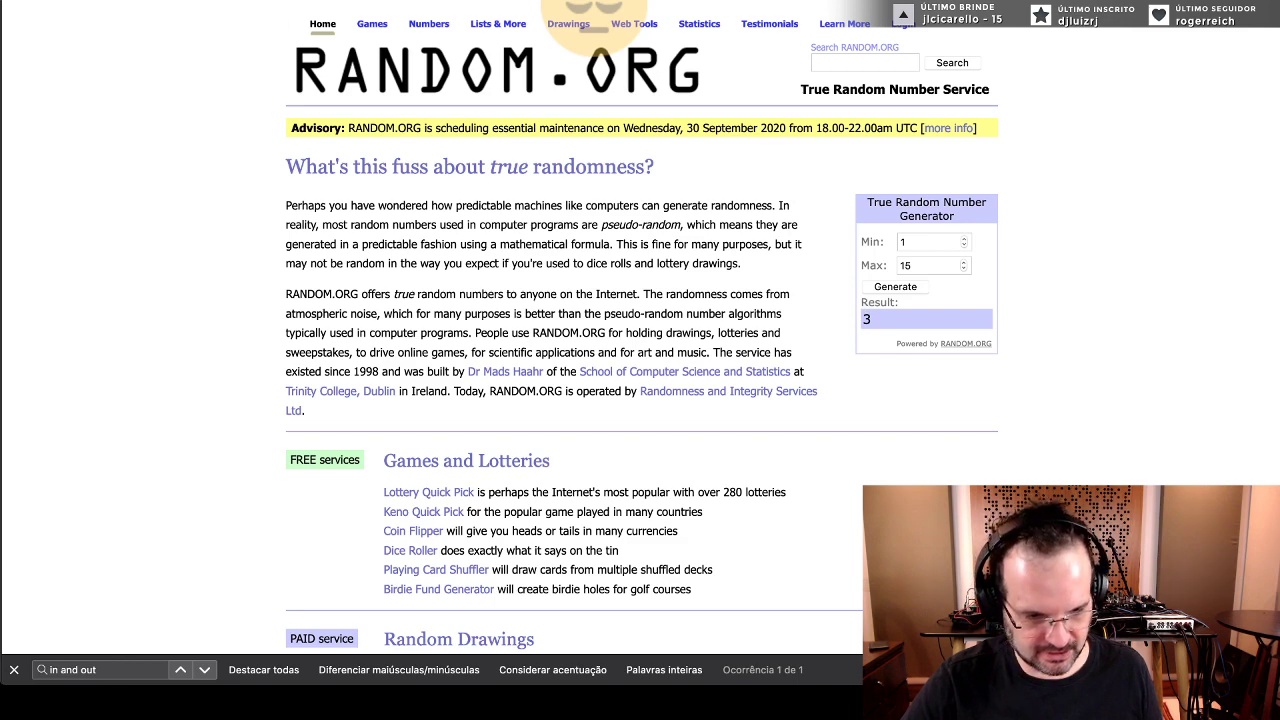
- Copy the contestant's entry in spreadsheet row 3 into the 19:00 slot, starting at C19
{"action": "key", "text": "ctrl+Tab"}
{"action": "left_click", "coordinate": [12, 218]}
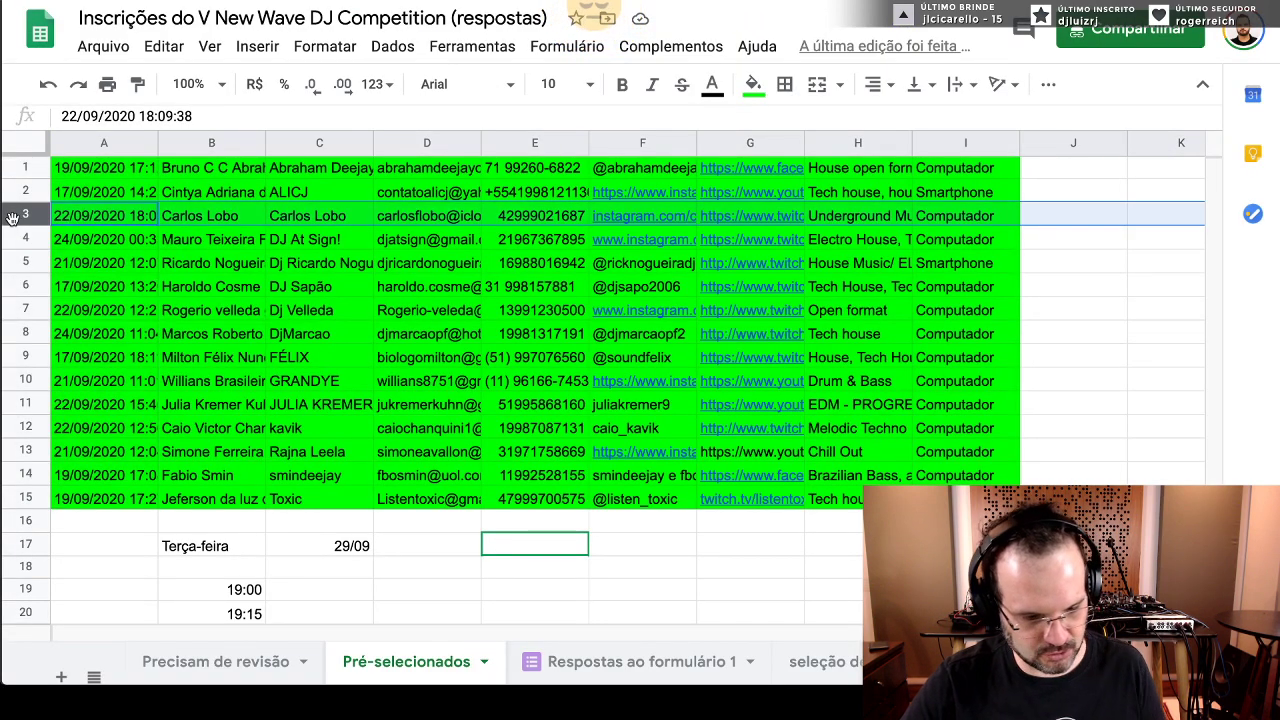
{"action": "scroll", "coordinate": [184, 292], "scroll_direction": "down", "scroll_amount": 2}
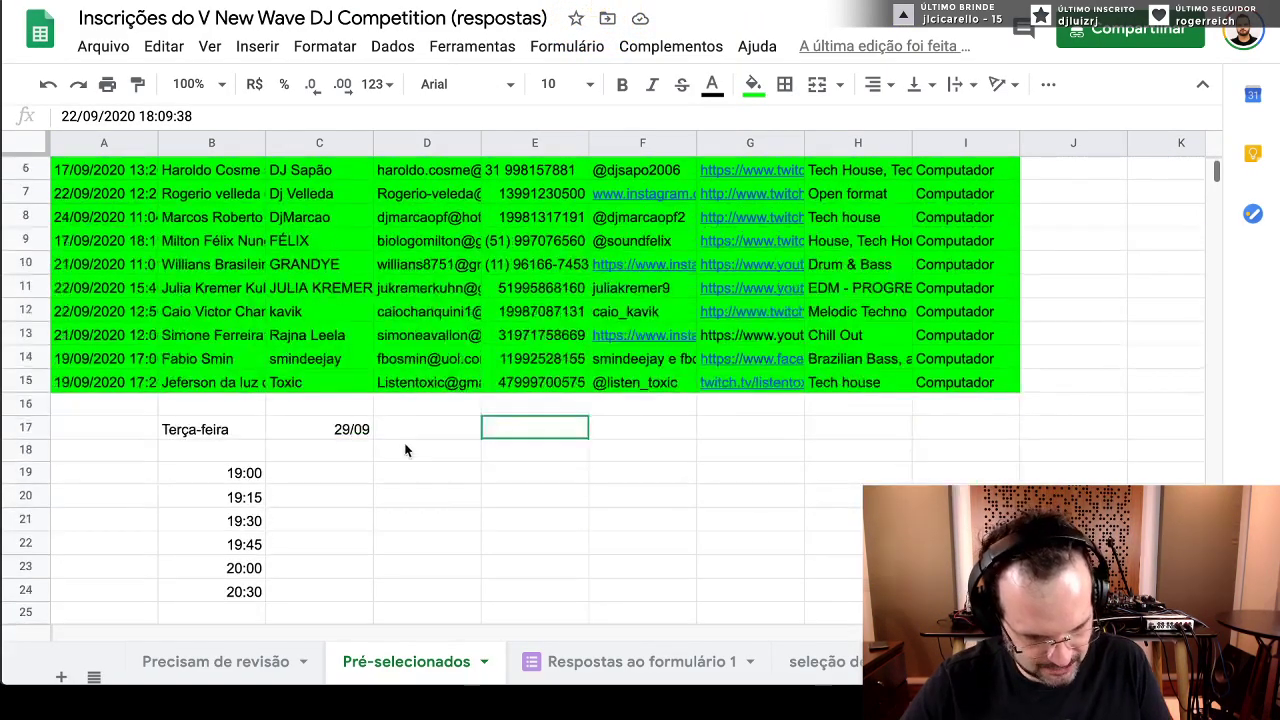
{"action": "left_click", "coordinate": [323, 467]}
{"action": "key", "text": "ctrl+v"}
{"action": "right_click", "coordinate": [345, 468]}
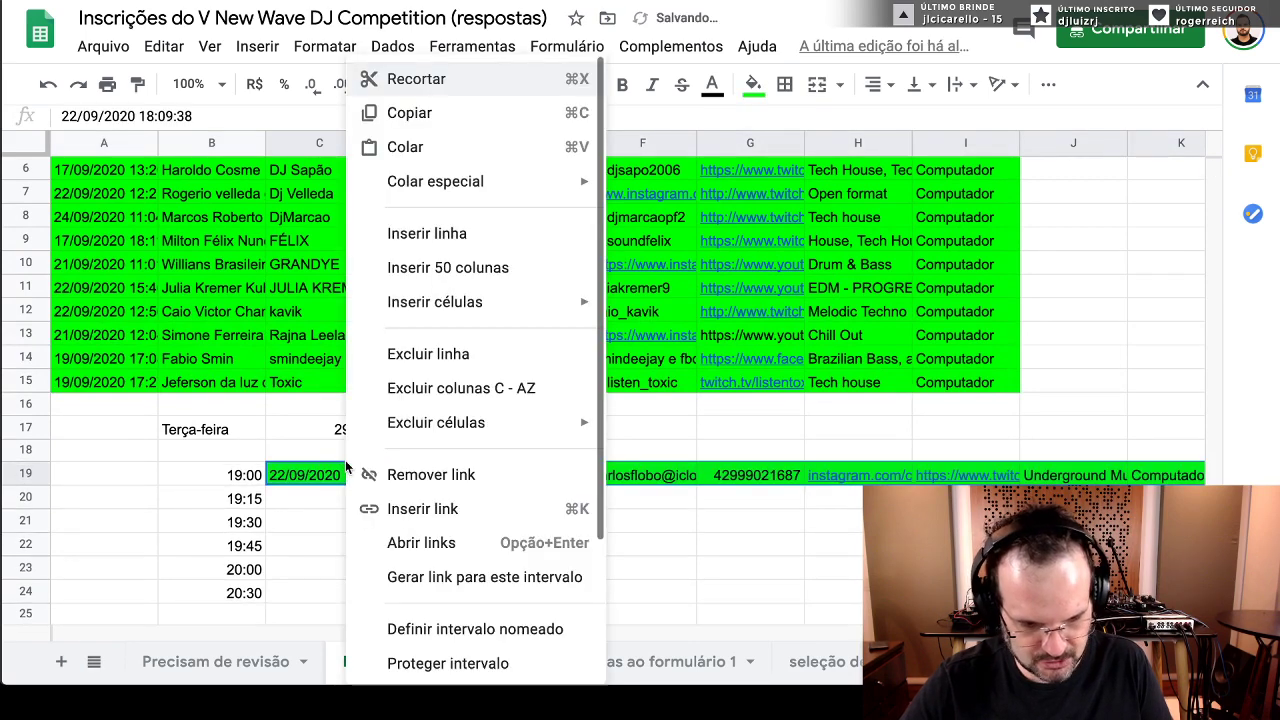
{"action": "left_click", "coordinate": [188, 312]}
{"action": "scroll", "coordinate": [188, 312], "scroll_direction": "up", "scroll_amount": 2}
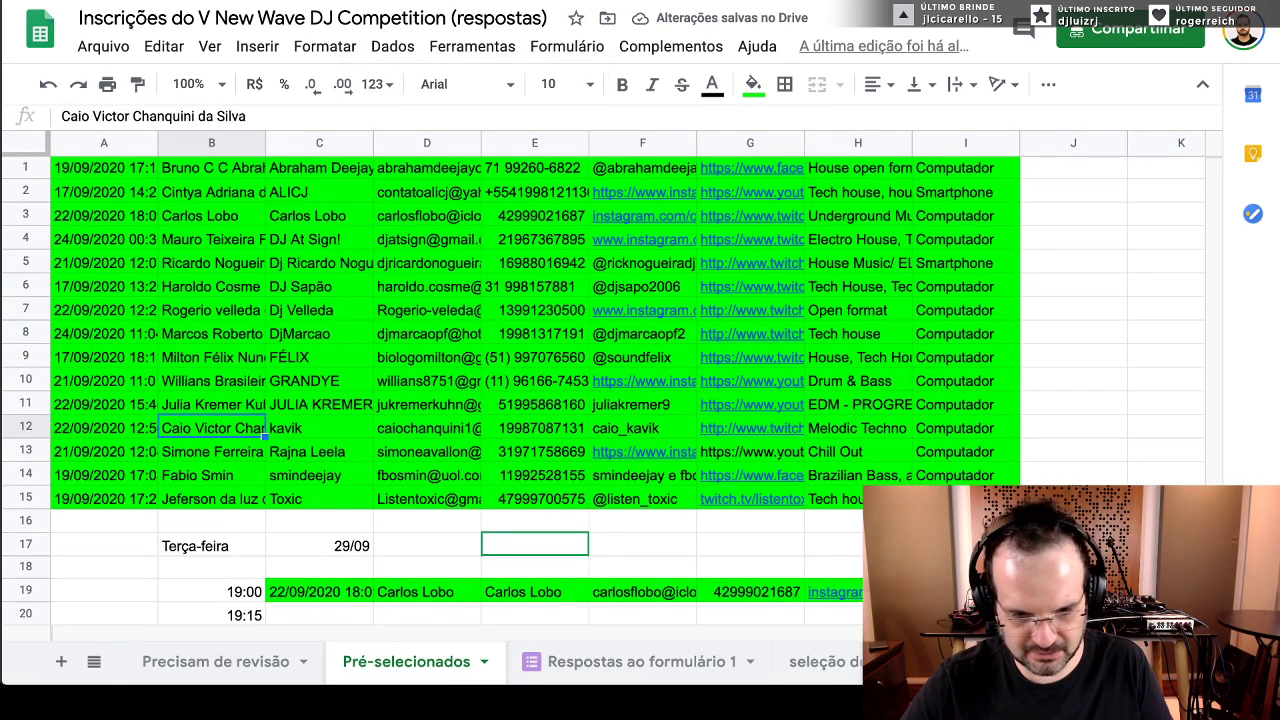
- Generate a random number on RANDOM.ORG, and copy the contestant's entry in spreadsheet row 6 into the 19:15 slot, starting at C20
{"action": "key", "text": "ctrl+Tab"}
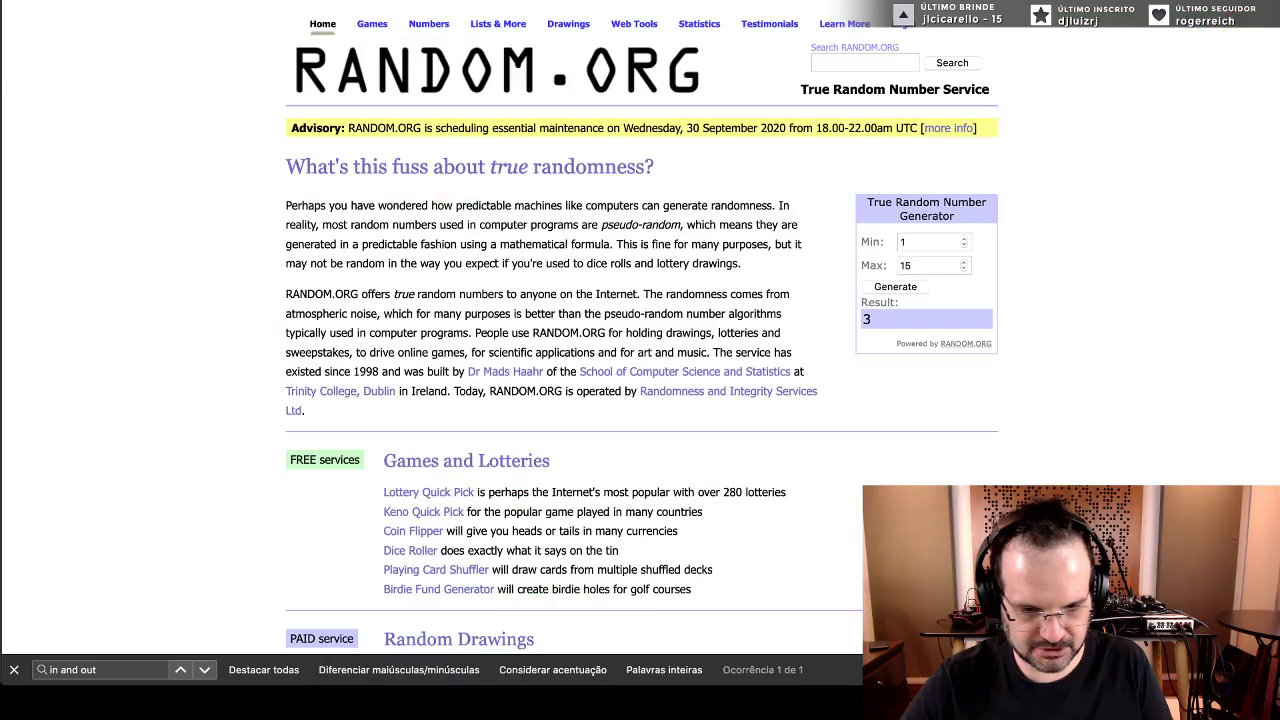
{"action": "left_click", "coordinate": [895, 287]}
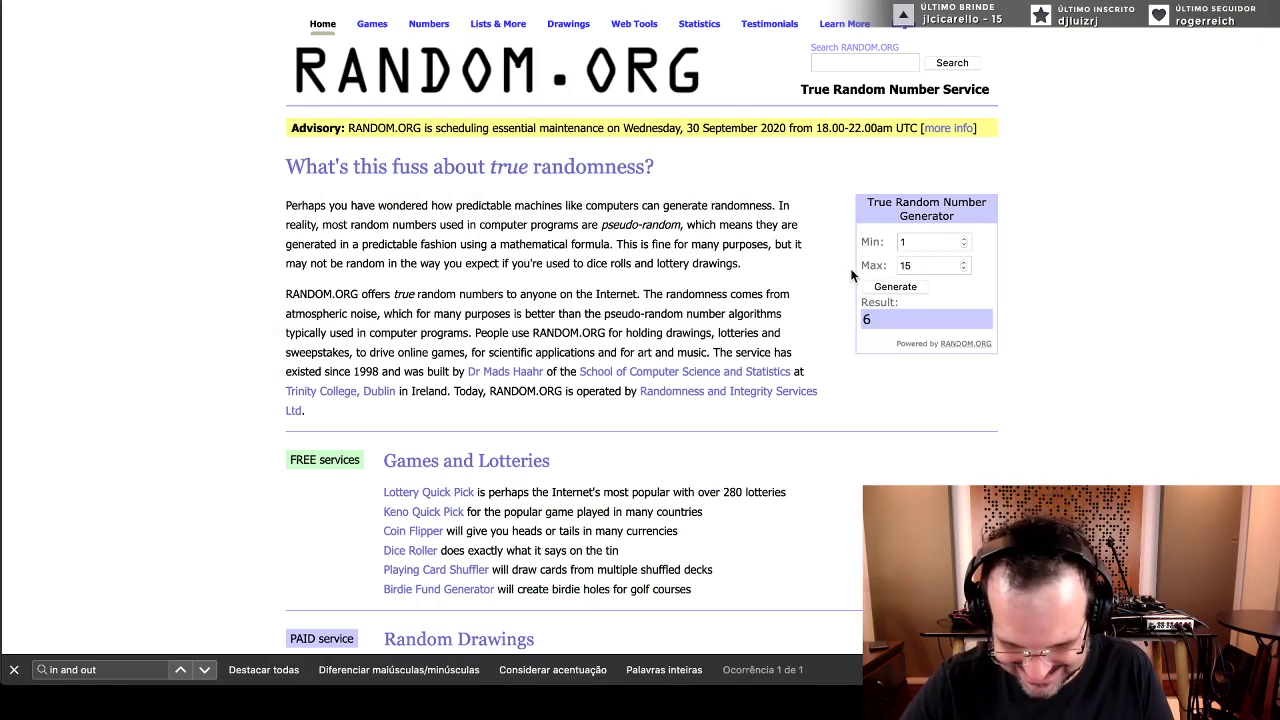
{"action": "key", "text": "ctrl+Tab"}
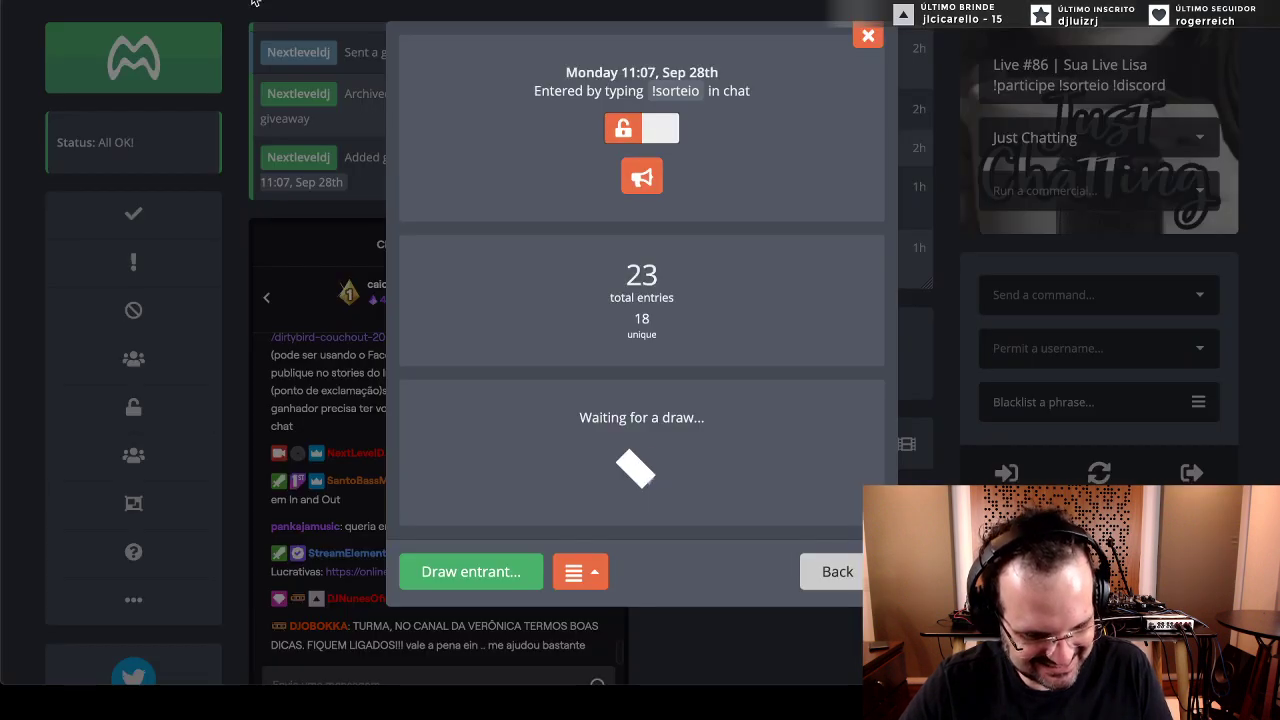
{"action": "key", "text": "ctrl+Tab"}
{"action": "left_click", "coordinate": [20, 286]}
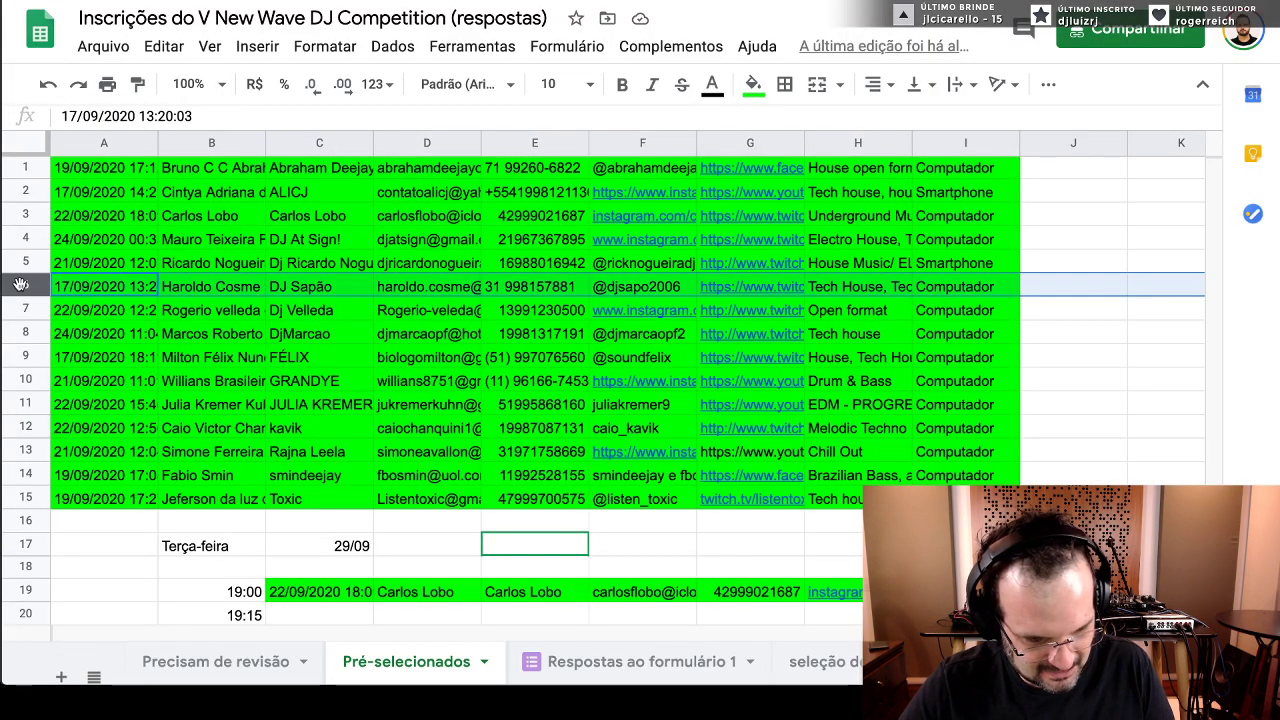
{"action": "scroll", "coordinate": [207, 421], "scroll_direction": "down", "scroll_amount": 4}
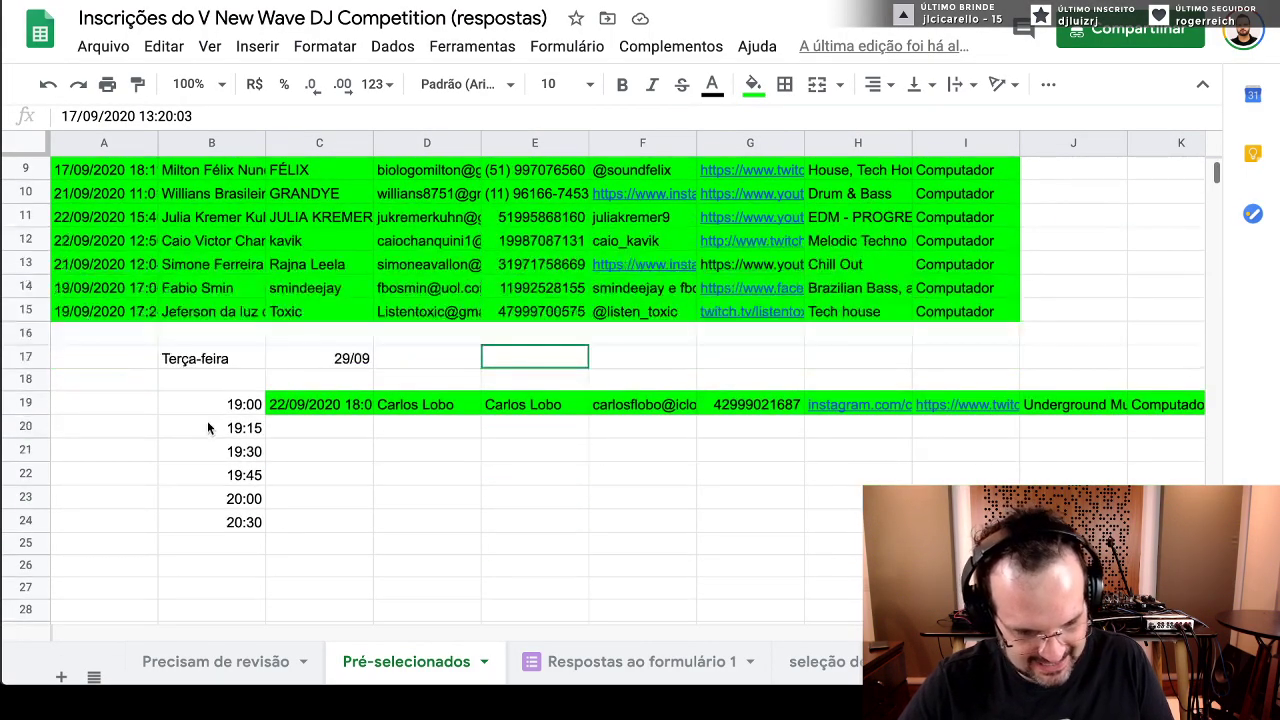
{"action": "left_click", "coordinate": [291, 433]}
{"action": "key", "text": "ctrl+v"}
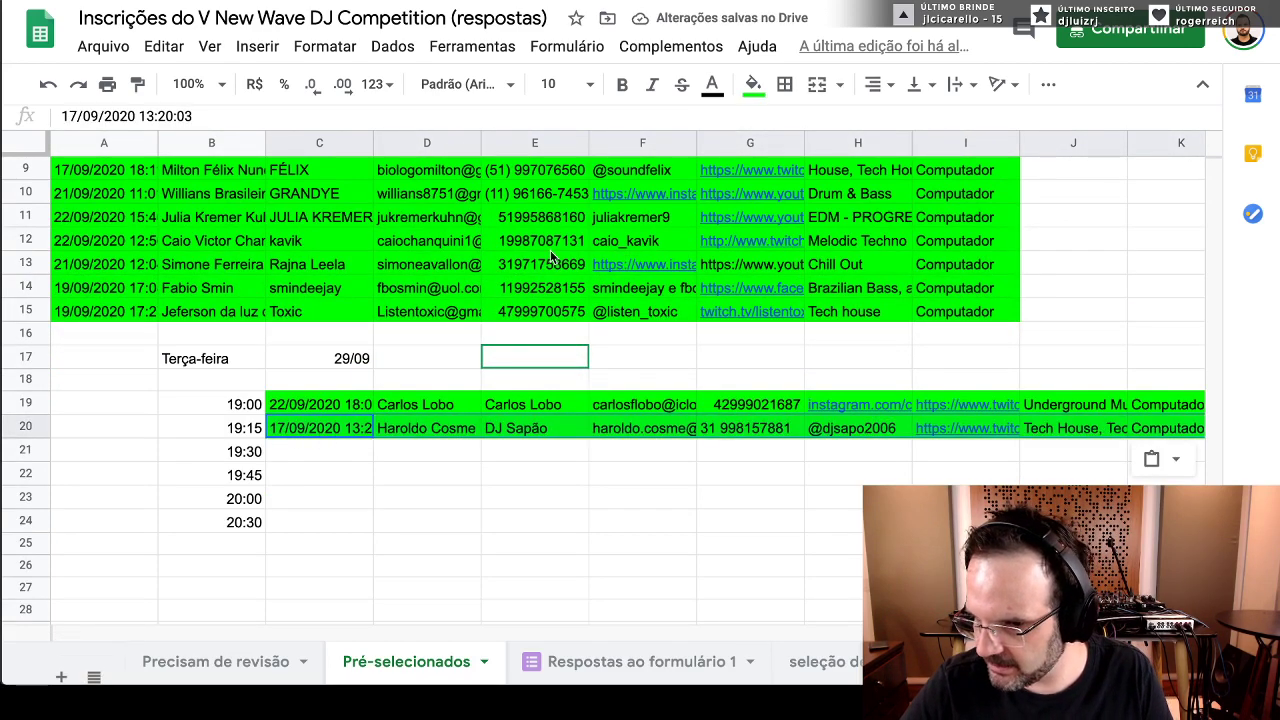
- Review the pre-selected list and generate a random number from 1 to 15 on RANDOM.ORG for the 19:30 slot
{"action": "scroll", "coordinate": [550, 250], "scroll_direction": "up", "scroll_amount": 4}
{"action": "scroll", "coordinate": [550, 250], "scroll_direction": "down", "scroll_amount": 2}
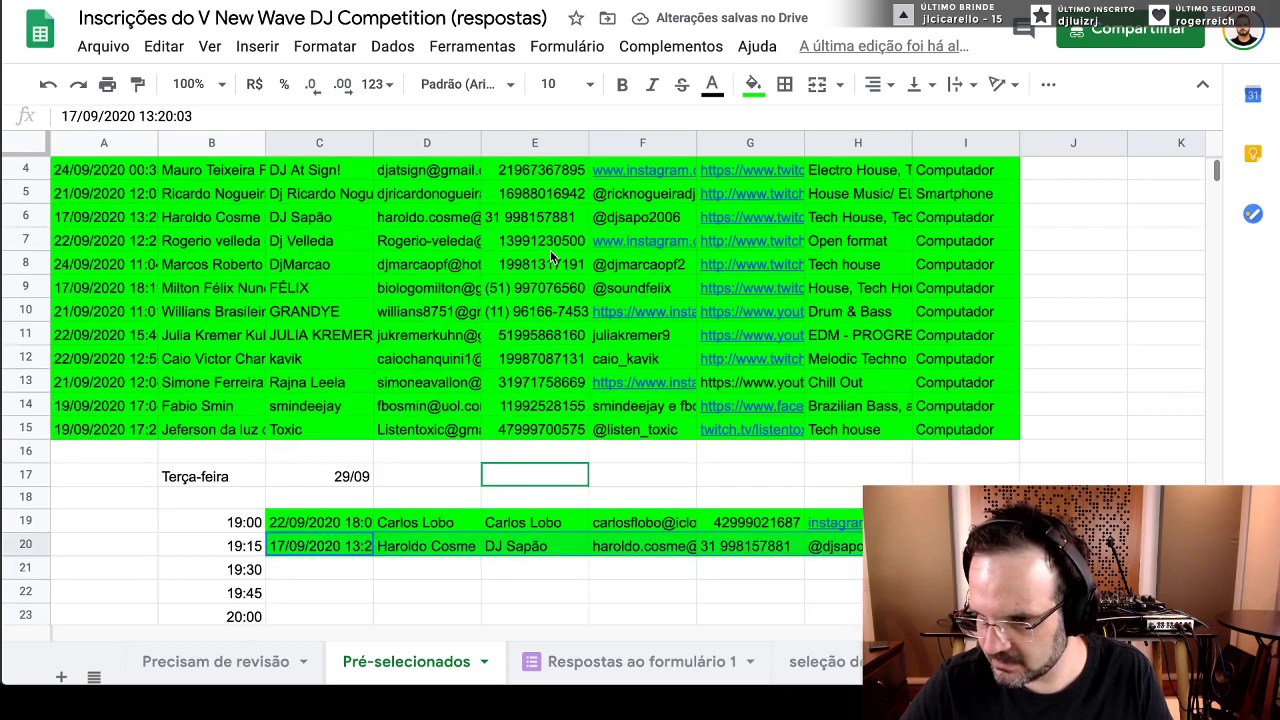
{"action": "scroll", "coordinate": [550, 257], "scroll_direction": "down", "scroll_amount": 1}
{"action": "scroll", "coordinate": [550, 250], "scroll_direction": "up", "scroll_amount": 3}
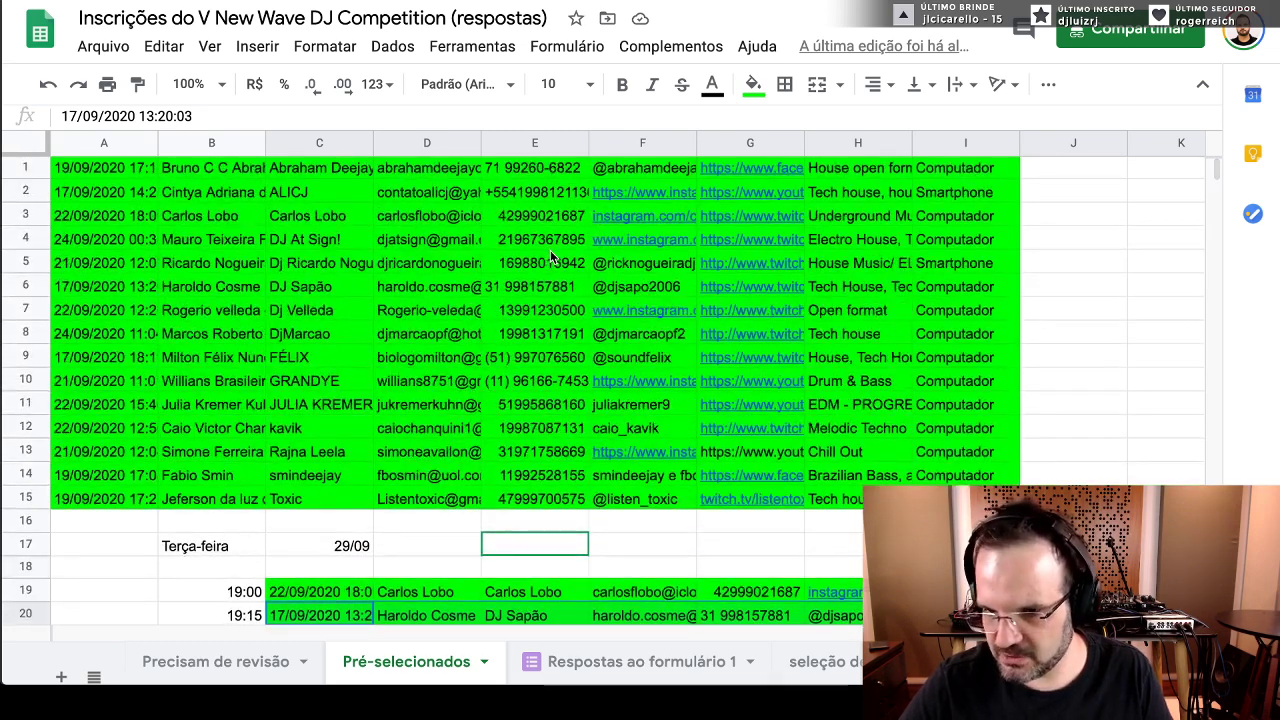
{"action": "scroll", "coordinate": [572, 232], "scroll_direction": "down", "scroll_amount": 2}
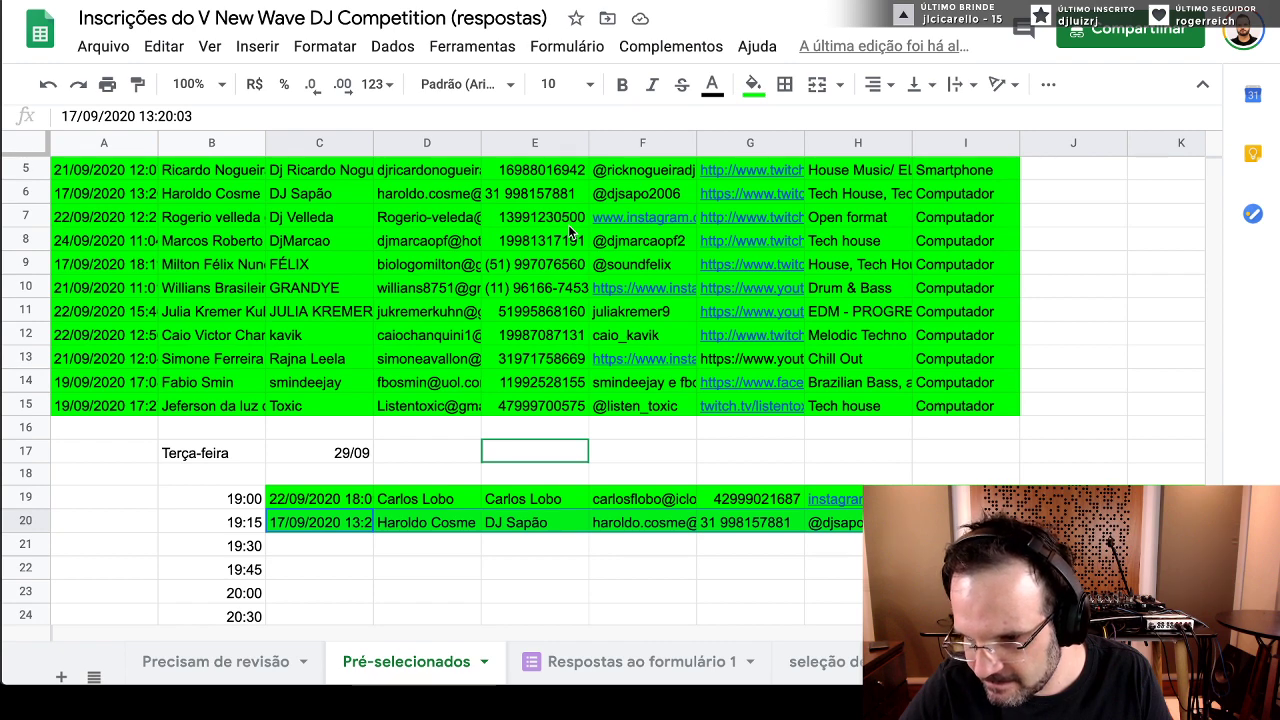
{"action": "scroll", "coordinate": [568, 232], "scroll_direction": "up", "scroll_amount": 3}
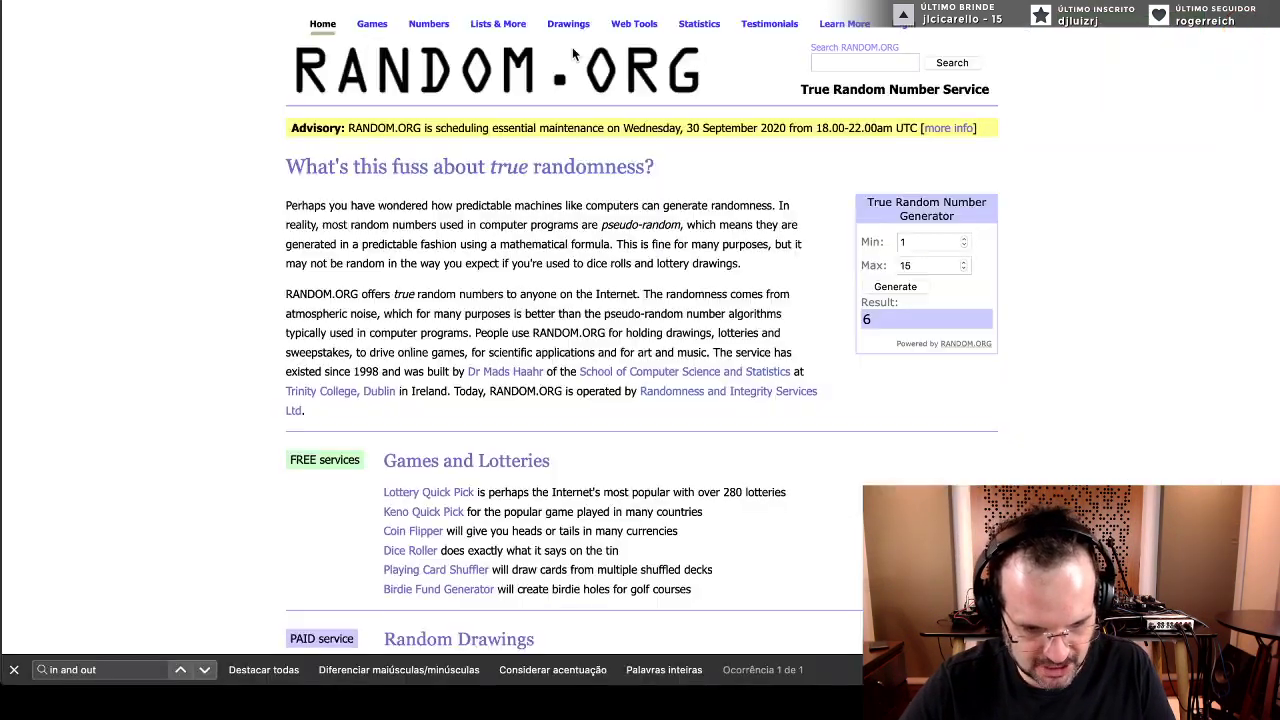
{"action": "left_click", "coordinate": [895, 286]}
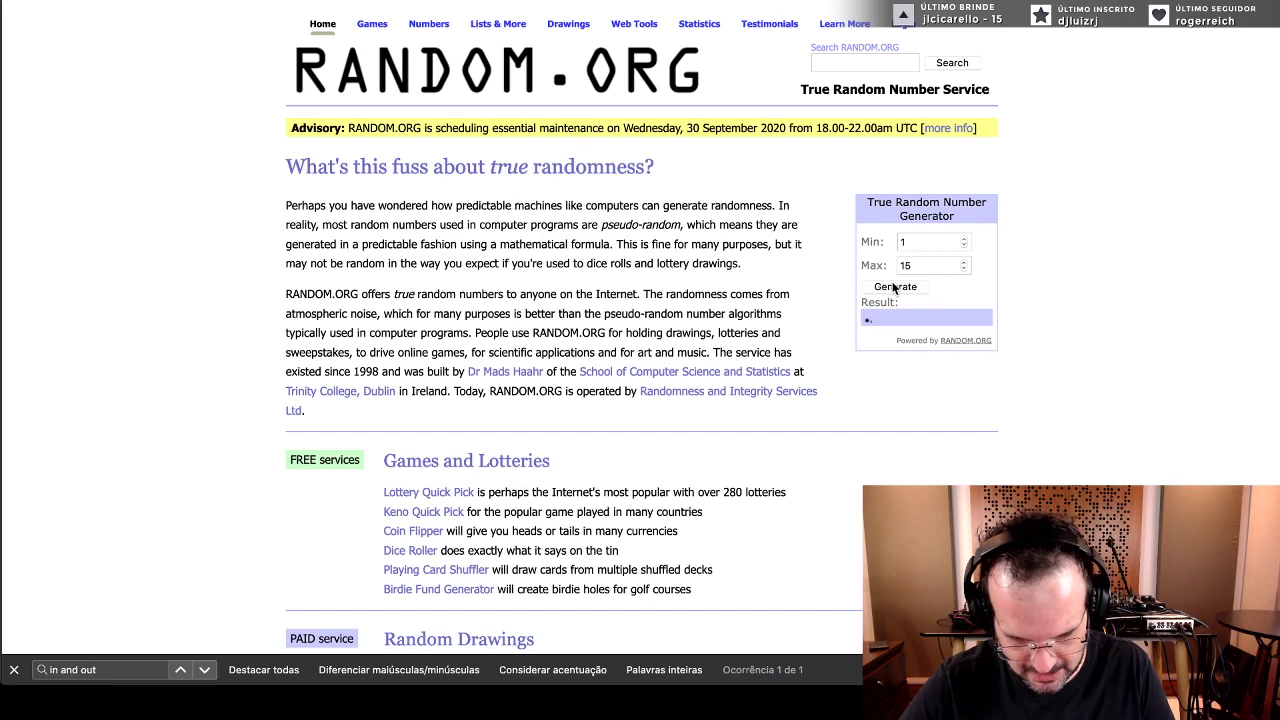
- Copy the contestant's entry in spreadsheet row 13 into the 19:30 slot, starting at C21
{"action": "key", "text": "ctrl+Tab"}
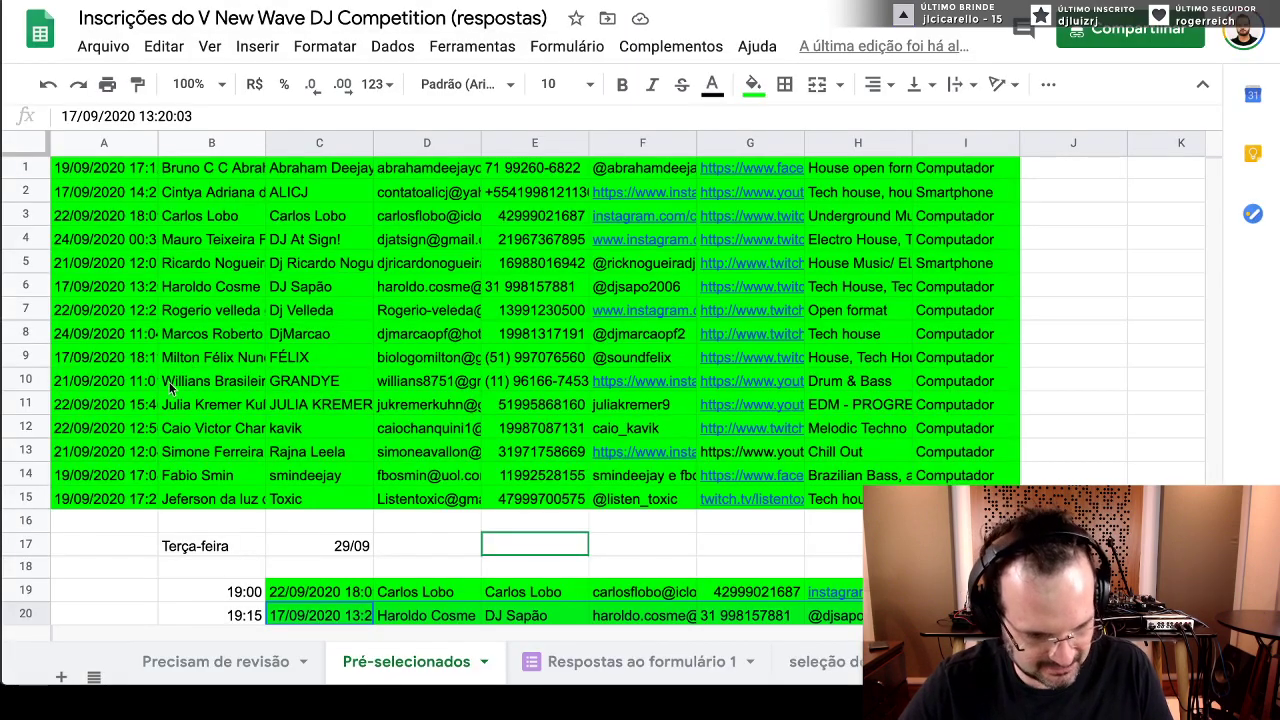
{"action": "left_click", "coordinate": [33, 450]}
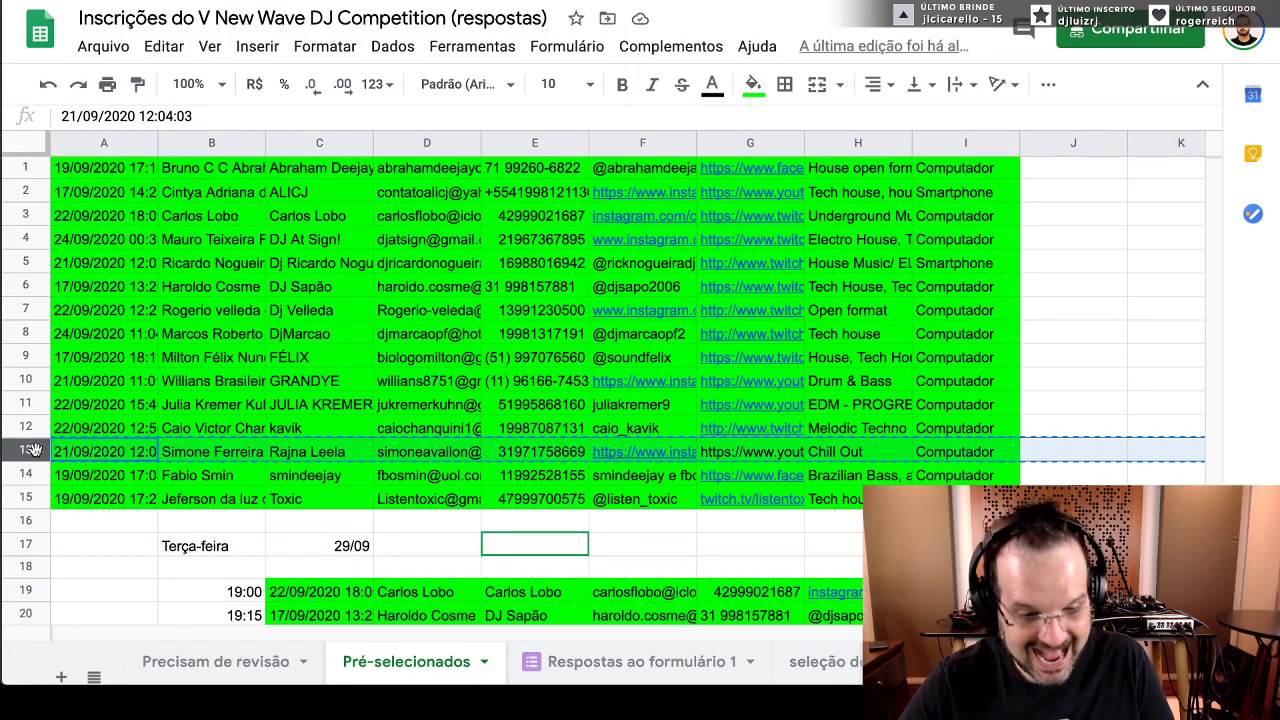
{"action": "scroll", "coordinate": [312, 451], "scroll_direction": "down", "scroll_amount": 3}
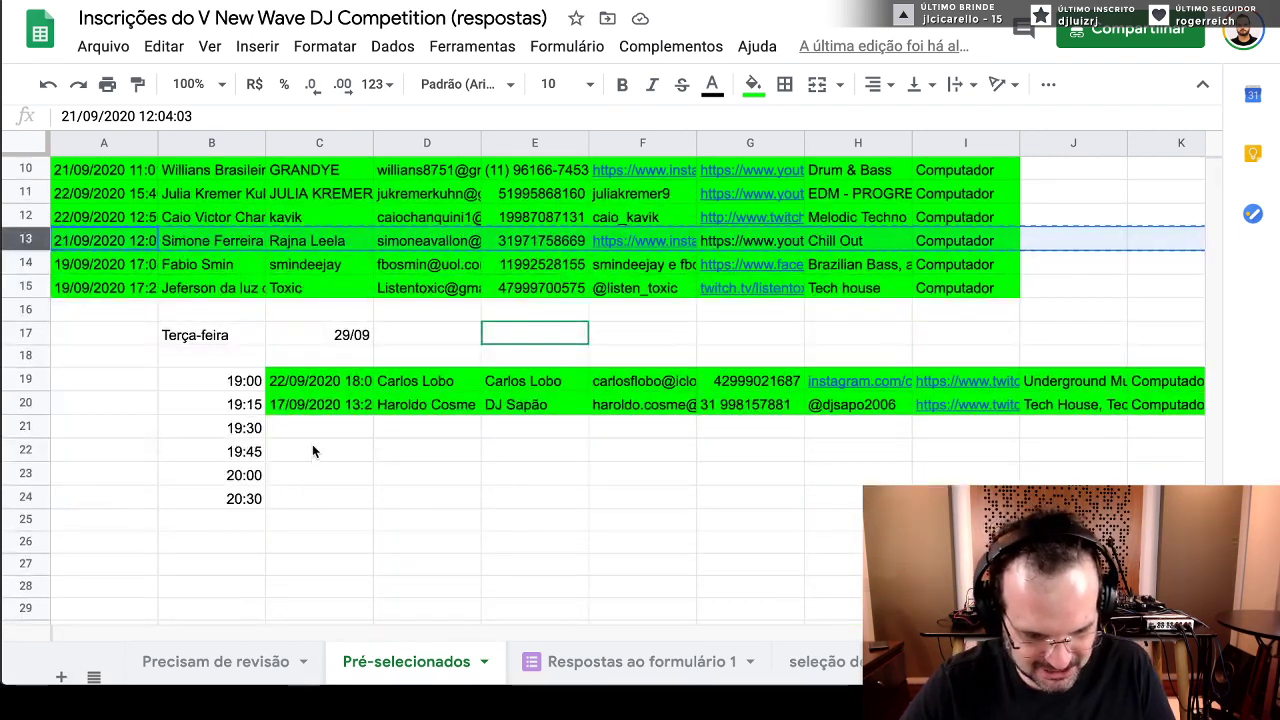
{"action": "left_click", "coordinate": [312, 451]}
{"action": "key", "text": "Up"}
{"action": "key", "text": "ctrl+v"}
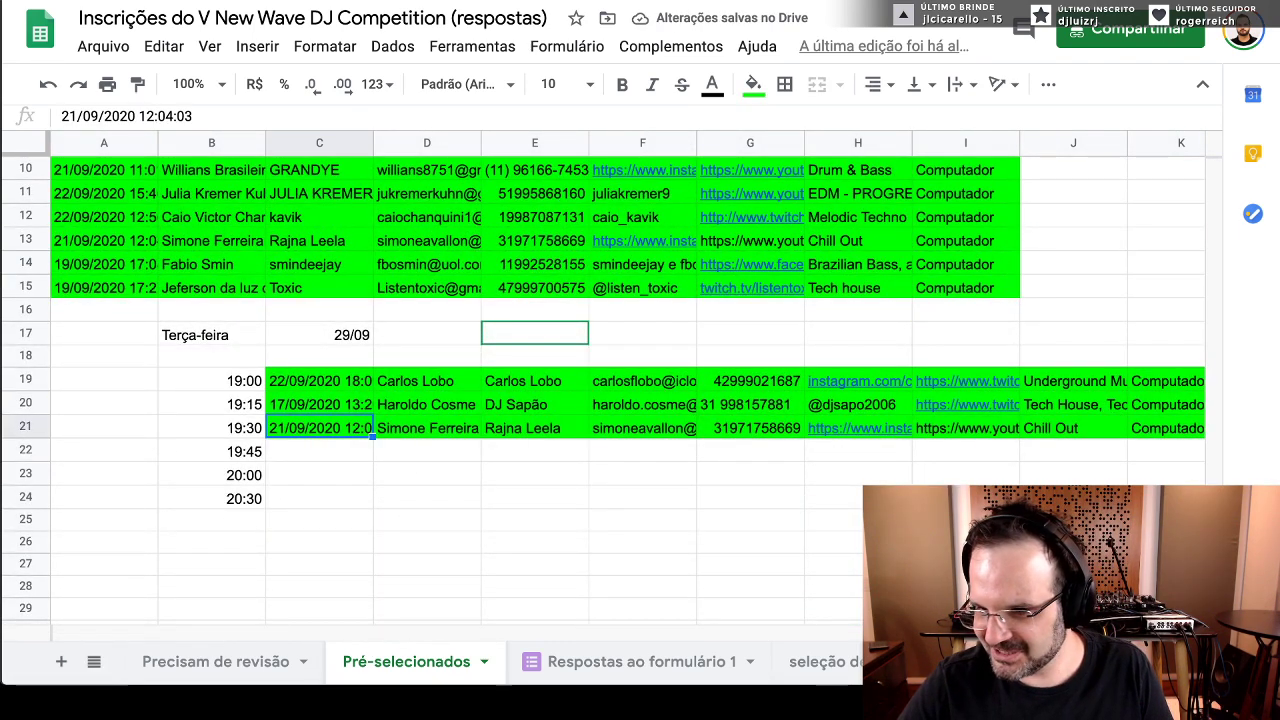
- Generate another random number from 1 to 15 on RANDOM.ORG for the 19:45 slot
{"action": "scroll", "coordinate": [740, 330], "scroll_direction": "up", "scroll_amount": 2}
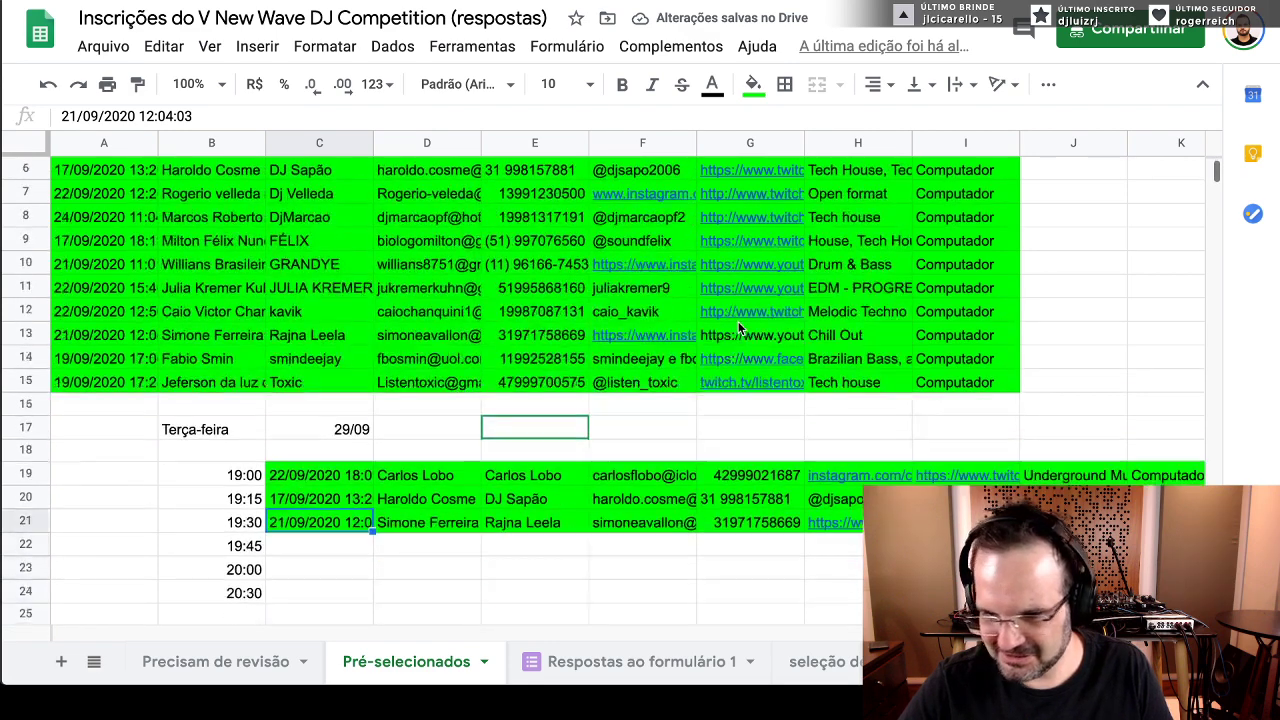
{"action": "scroll", "coordinate": [740, 328], "scroll_direction": "down", "scroll_amount": 3}
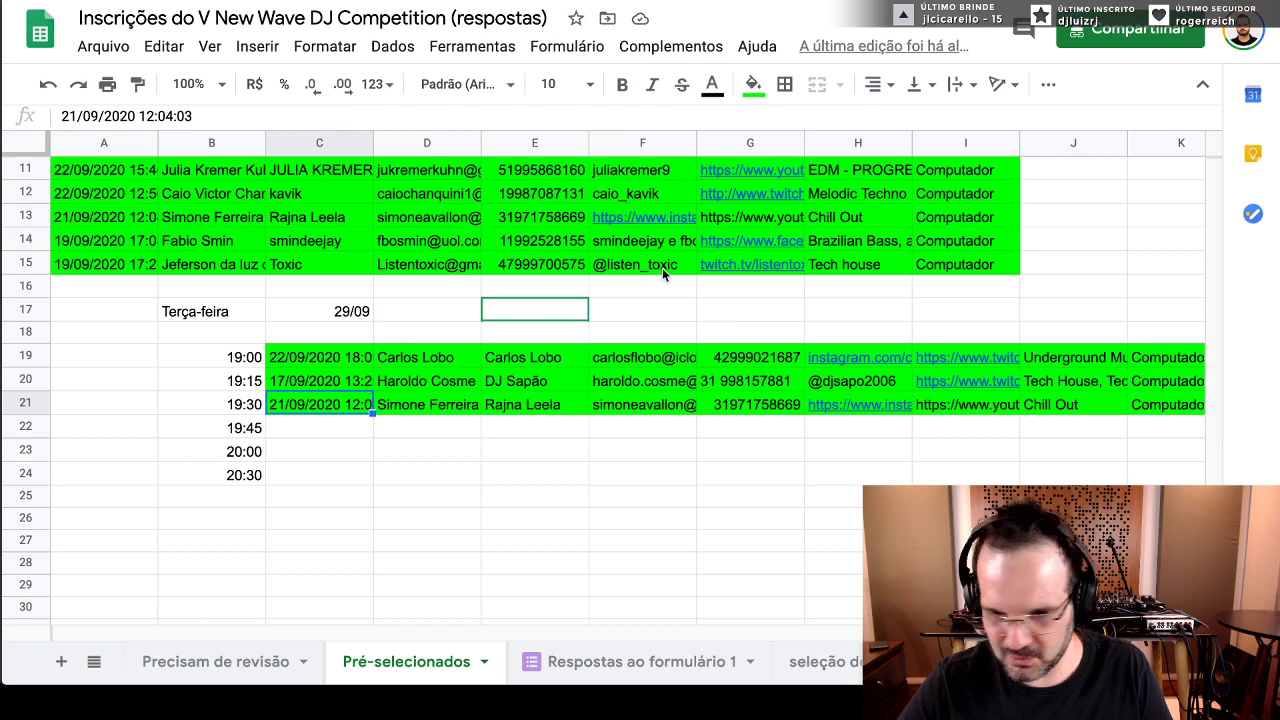
{"action": "key", "text": "ctrl+Tab"}
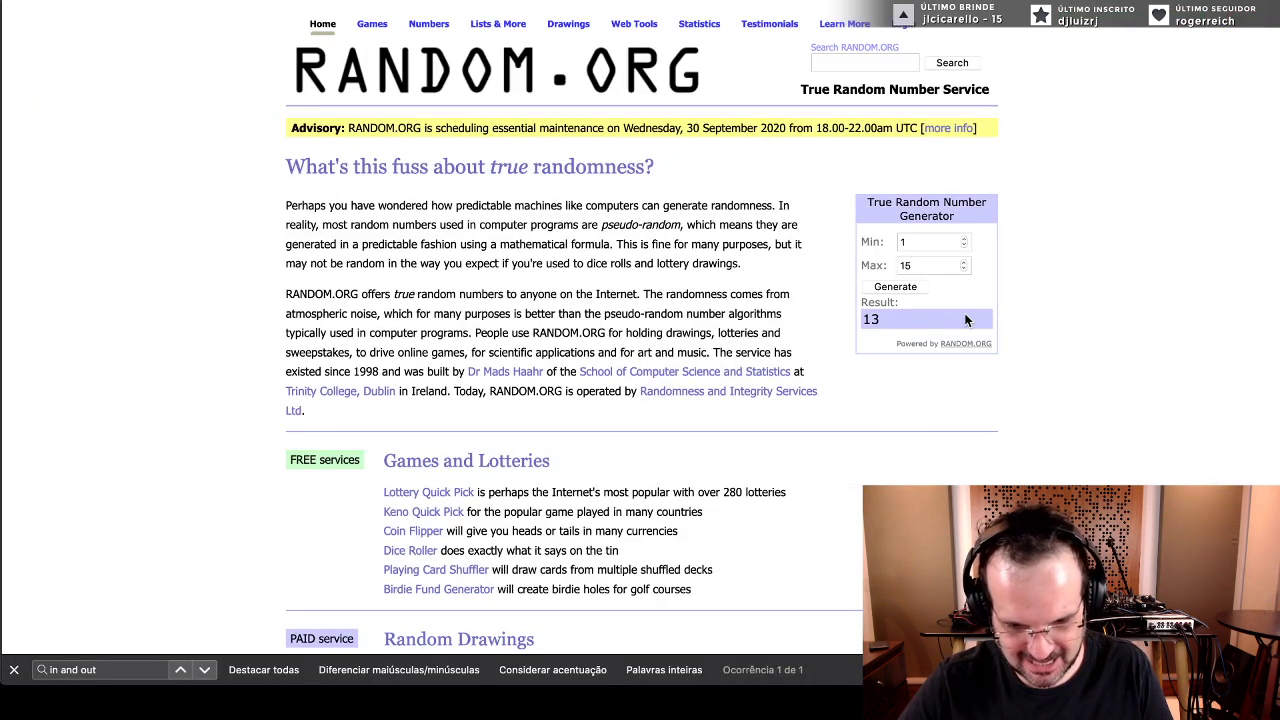
{"action": "left_click", "coordinate": [895, 288]}
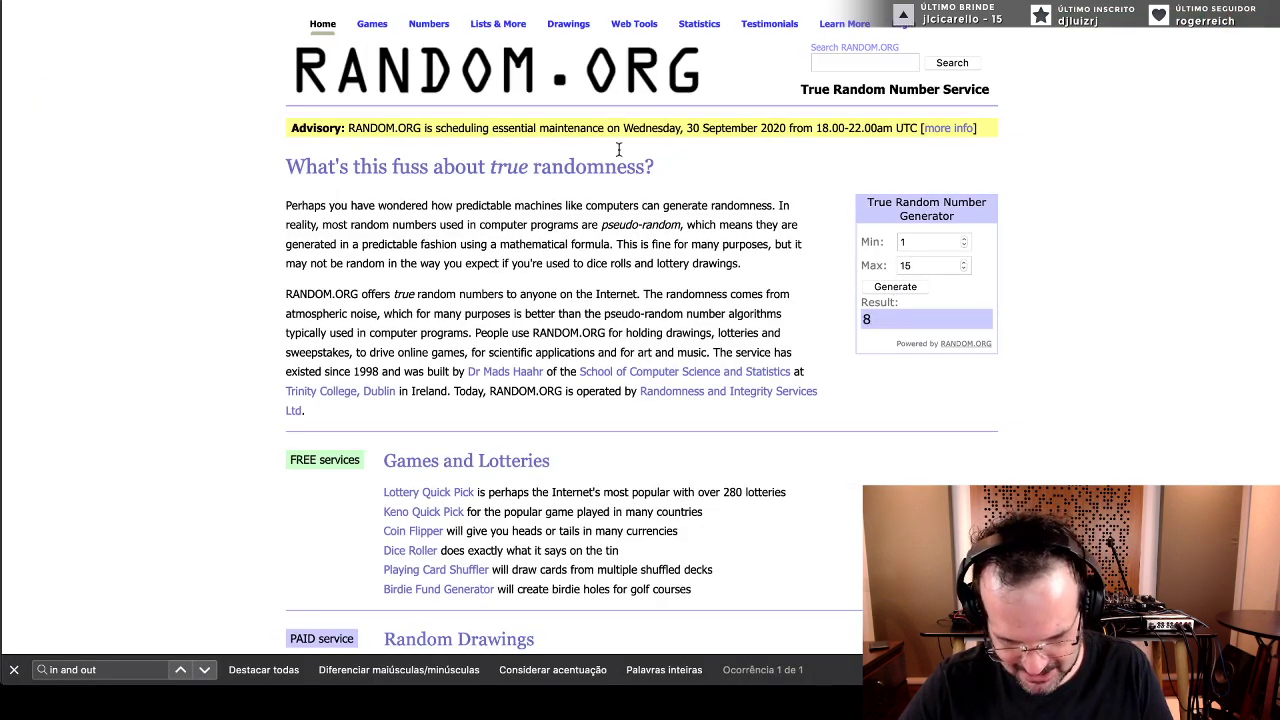
- Make spreadsheet row 8 bold and copy its contestant entry into the 19:45 slot, starting at C22
{"action": "key", "text": "ctrl+Tab"}
{"action": "scroll", "coordinate": [88, 228], "scroll_direction": "up", "scroll_amount": 3}
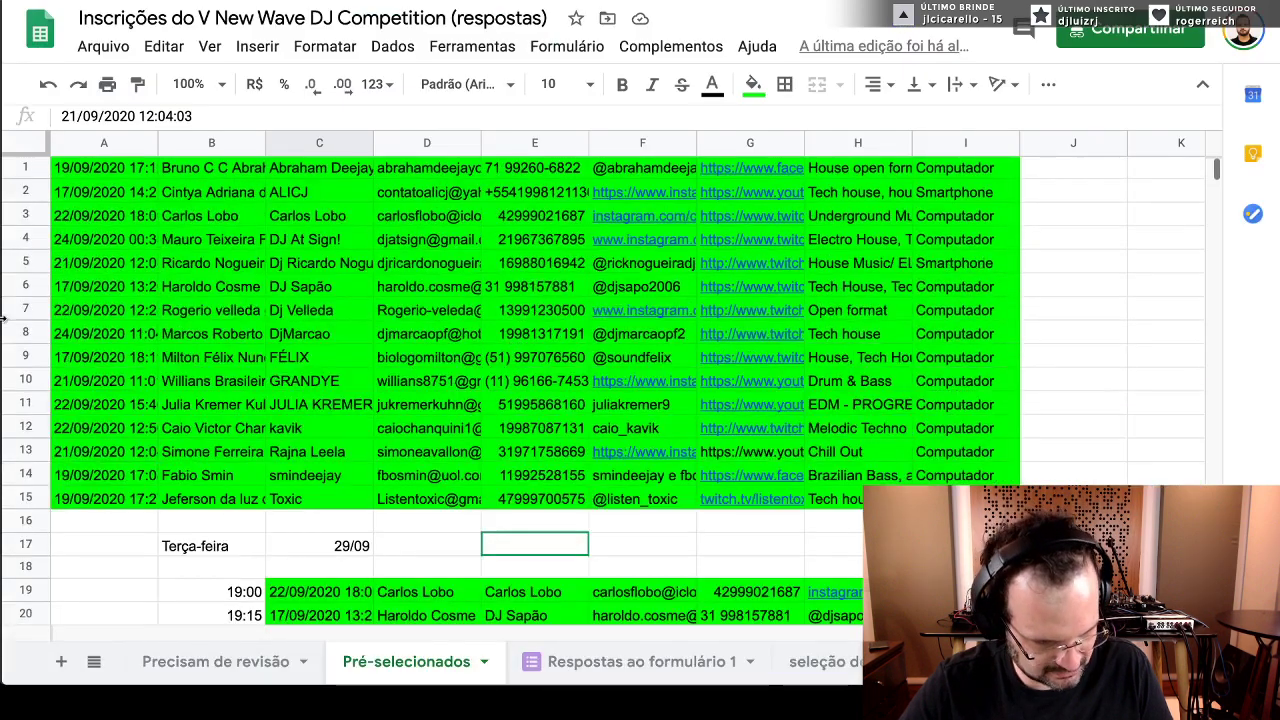
{"action": "left_click", "coordinate": [19, 328]}
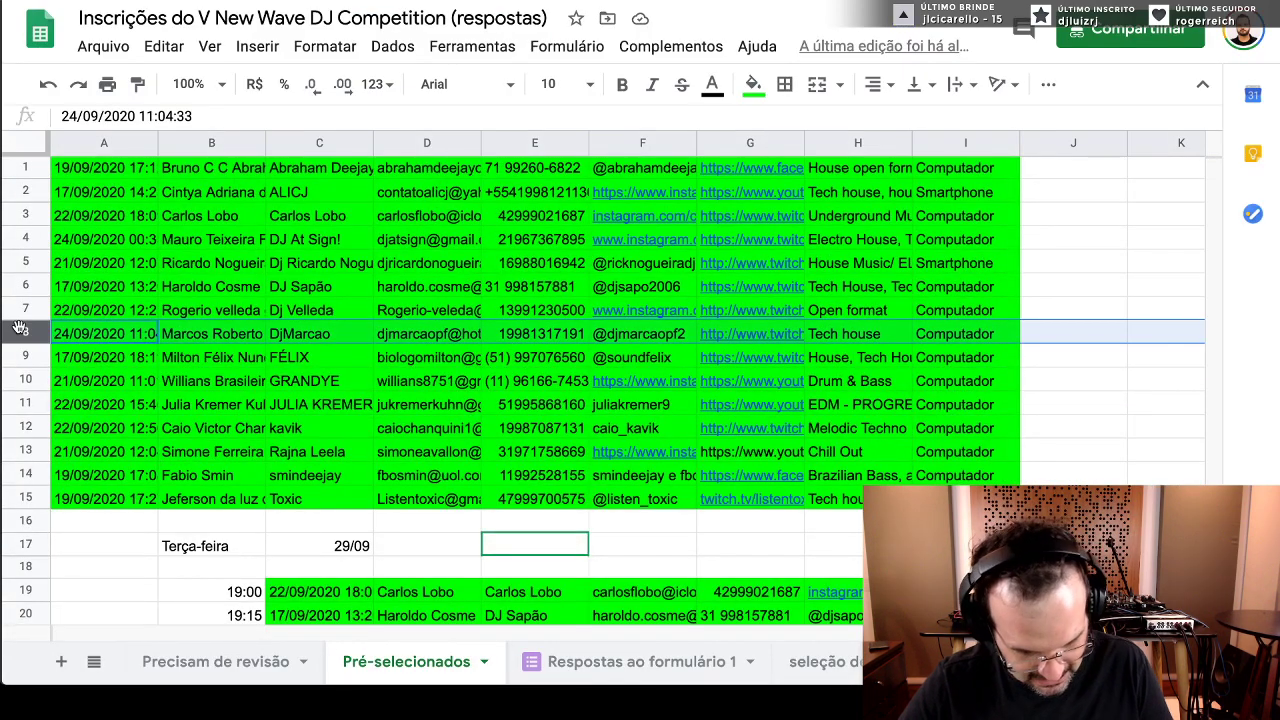
{"action": "key", "text": "ctrl+b"}
{"action": "key", "text": "ctrl+c"}
{"action": "scroll", "coordinate": [107, 365], "scroll_direction": "down", "scroll_amount": 2}
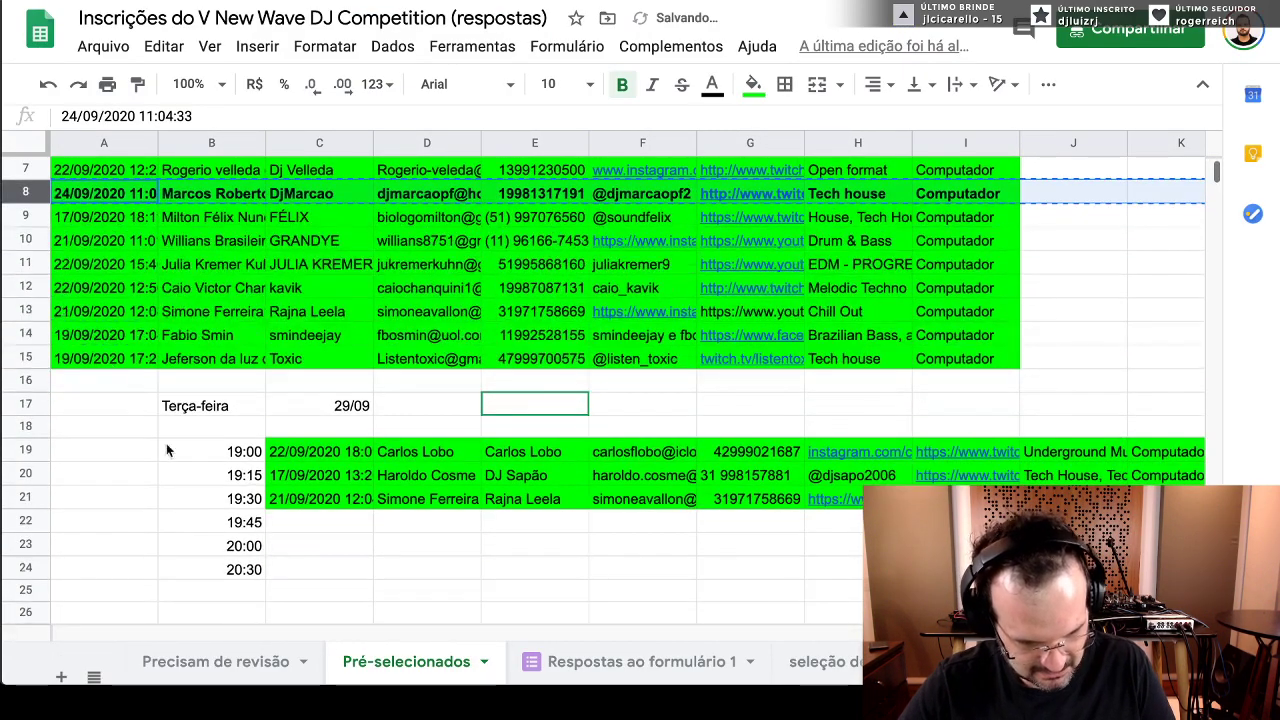
{"action": "left_click", "coordinate": [304, 528]}
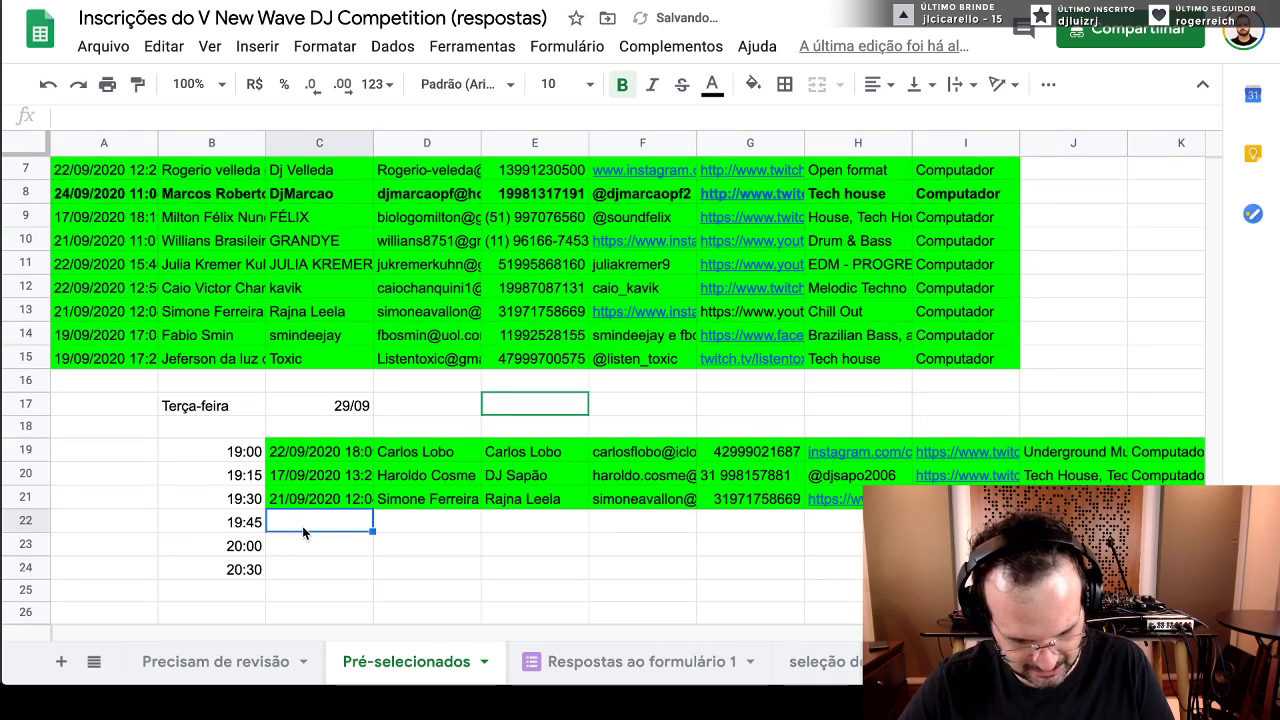
{"action": "key", "text": "ctrl+v"}
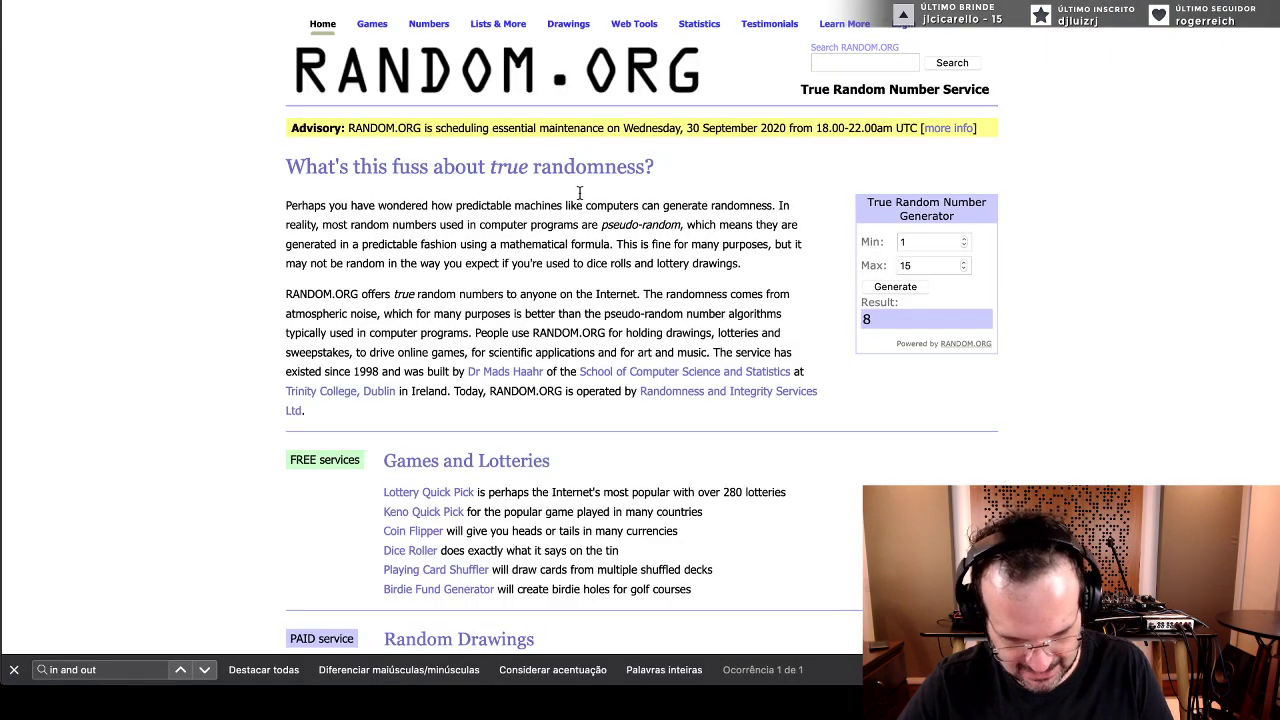
- Draw on RANDOM.ORG until an unused row comes up, and copy the contestant's entry in row 5 into the 20:00 slot at C23
{"action": "left_click", "coordinate": [877, 288]}
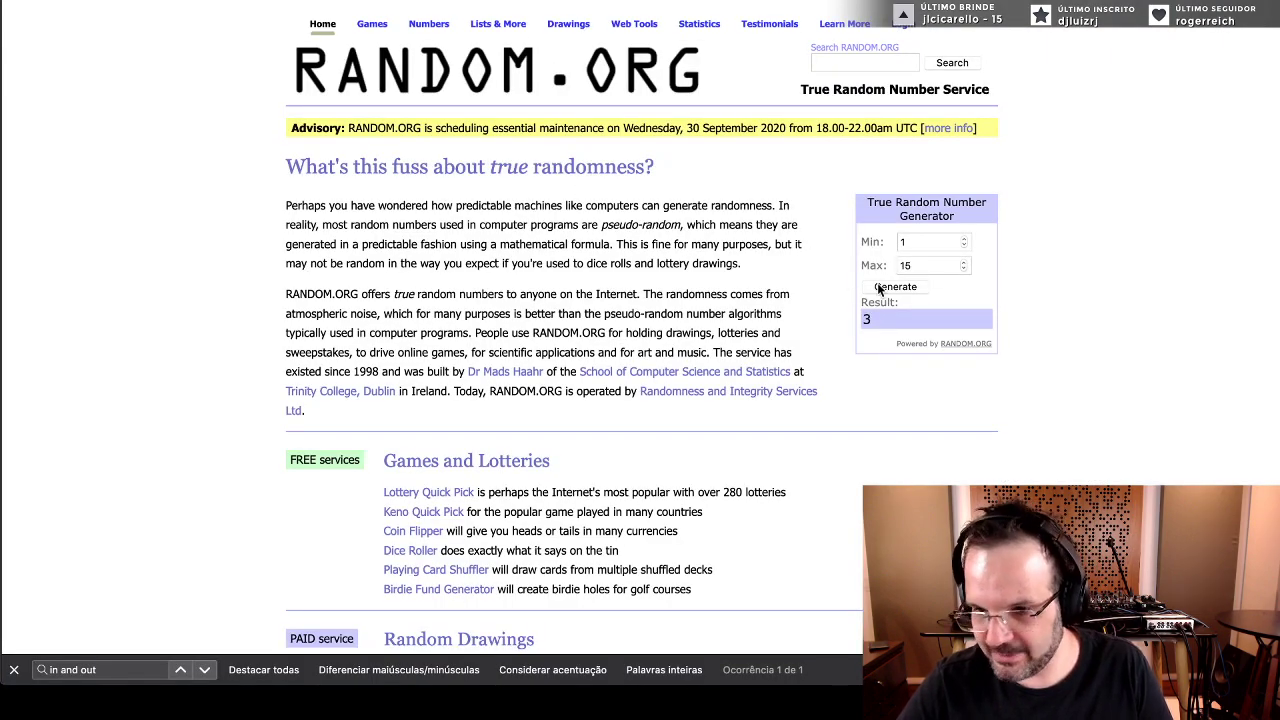
{"action": "left_click", "coordinate": [879, 288]}
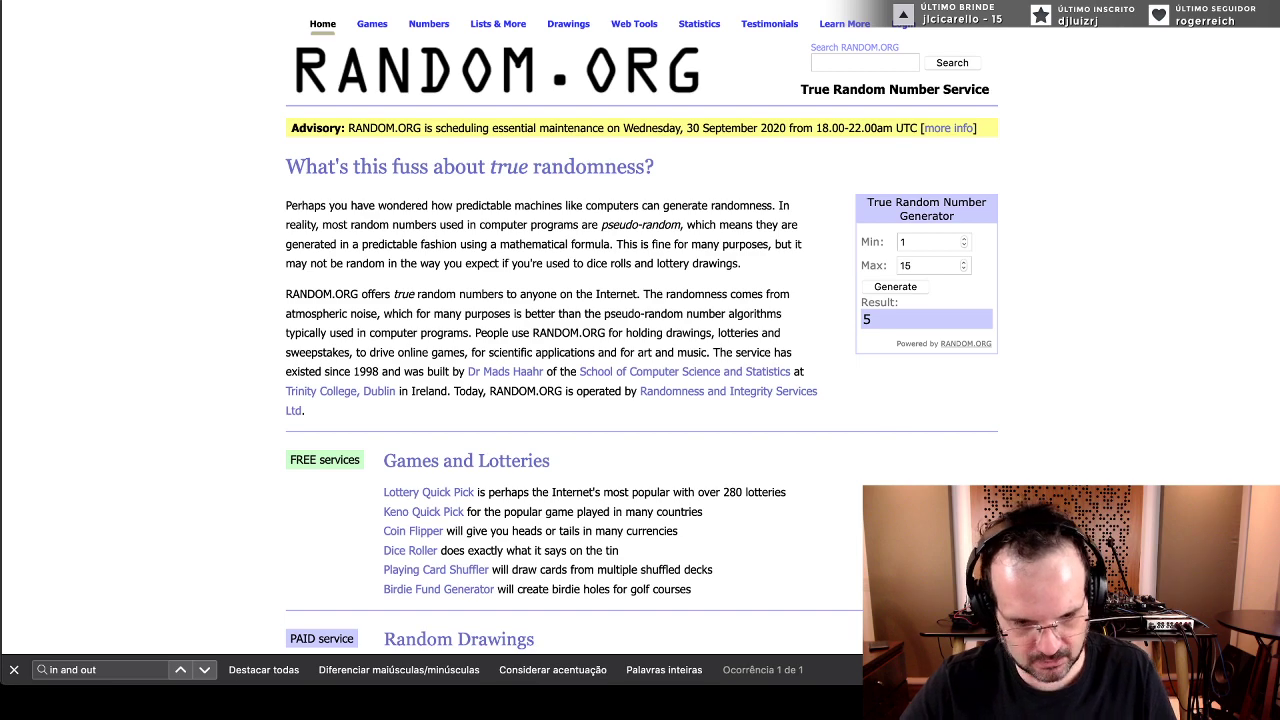
{"action": "key", "text": "super+Tab"}
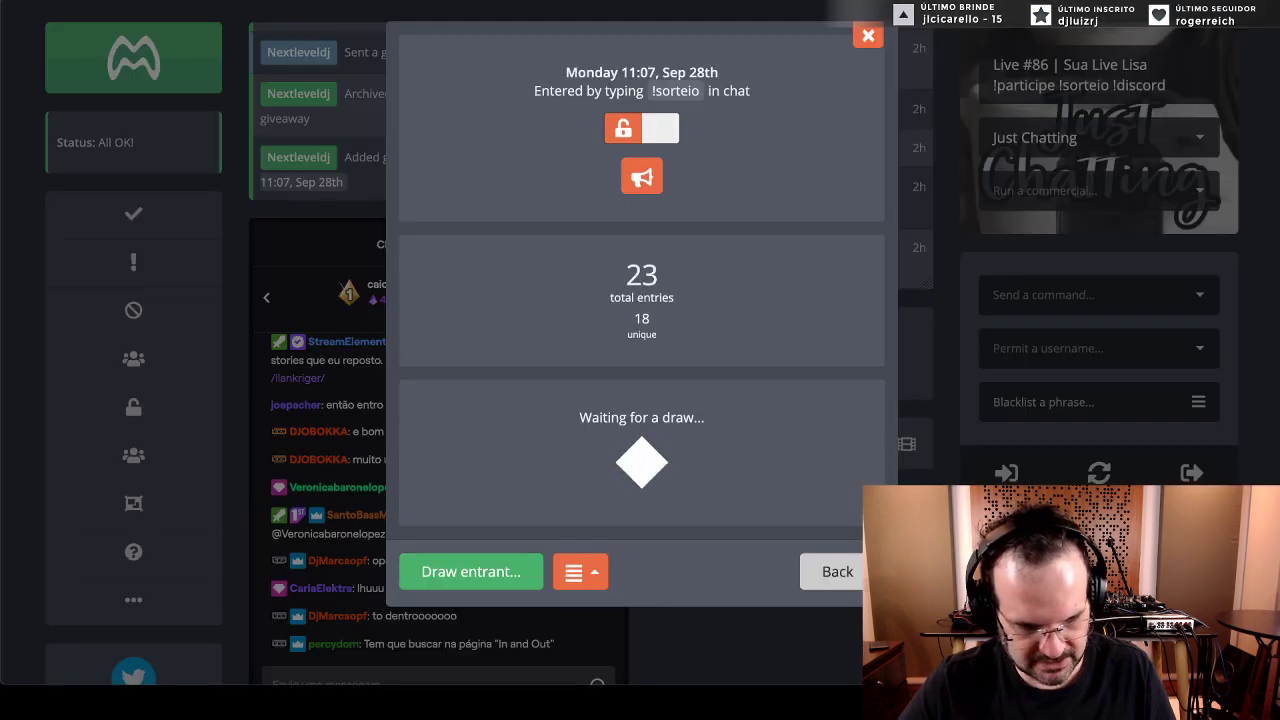
{"action": "key", "text": "super+Tab"}
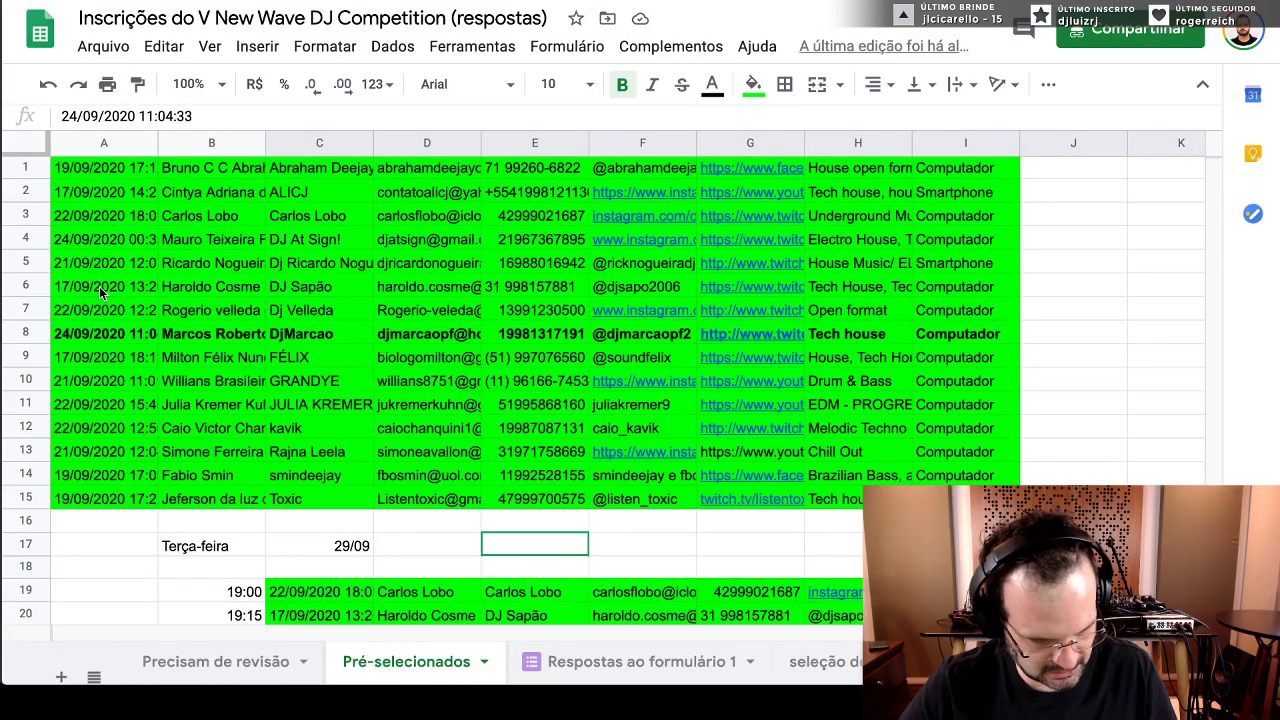
{"action": "left_click", "coordinate": [20, 262]}
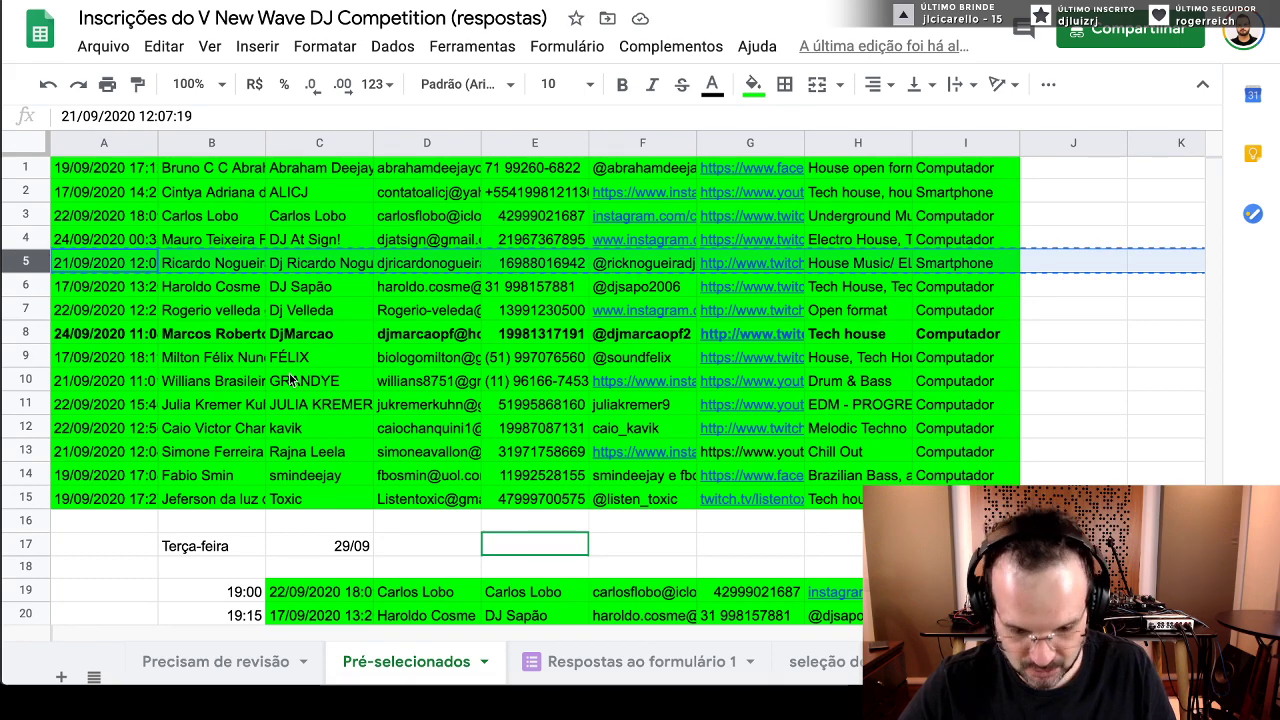
{"action": "scroll", "coordinate": [349, 595], "scroll_direction": "down", "scroll_amount": 3}
{"action": "left_click", "coordinate": [318, 498]}
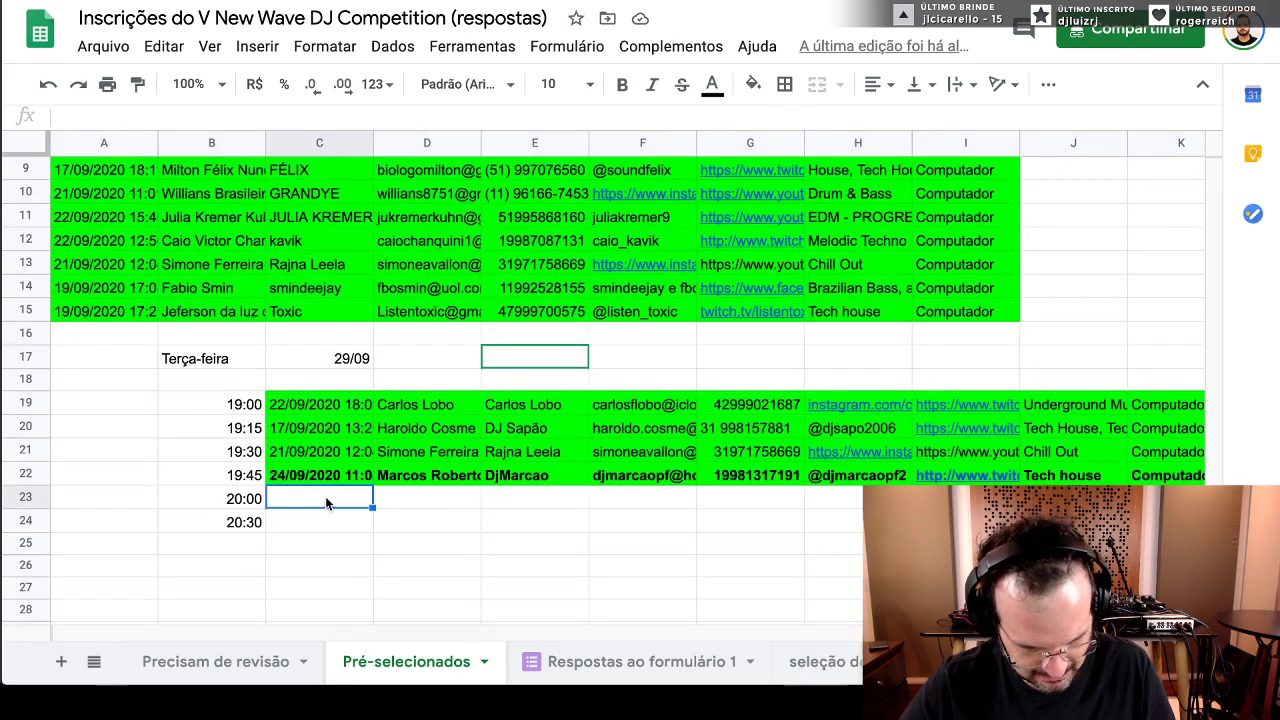
{"action": "key", "text": "ctrl+v"}
- Remove the bold formatting from the schedule cells C19:E25
{"action": "left_click_drag", "start_coordinate": [305, 404], "coordinate": [545, 542]}
{"action": "key", "text": "ctrl+b"}
{"action": "key", "text": "ctrl+b"}
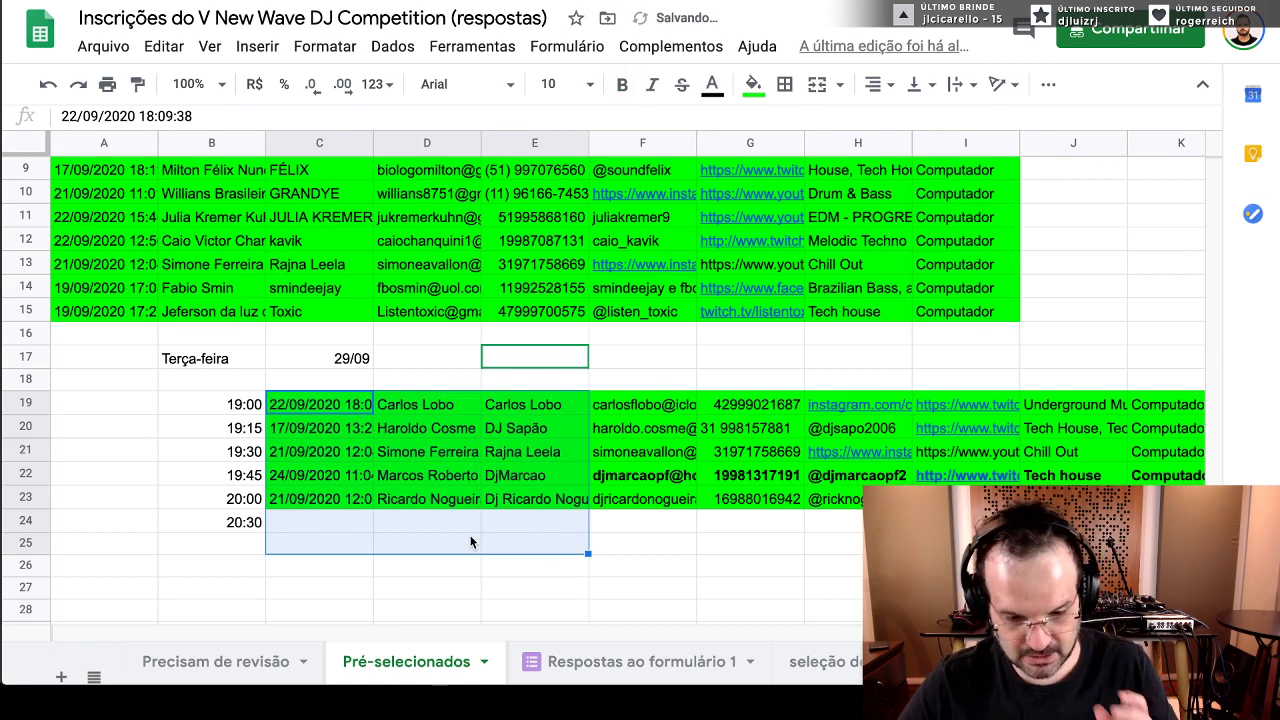
- Enter the heading "Back-ups:" in C27 below the schedule
{"action": "scroll", "coordinate": [450, 500], "scroll_direction": "down", "scroll_amount": 2}
{"action": "left_click", "coordinate": [365, 473]}
{"action": "type", "text": "B"}
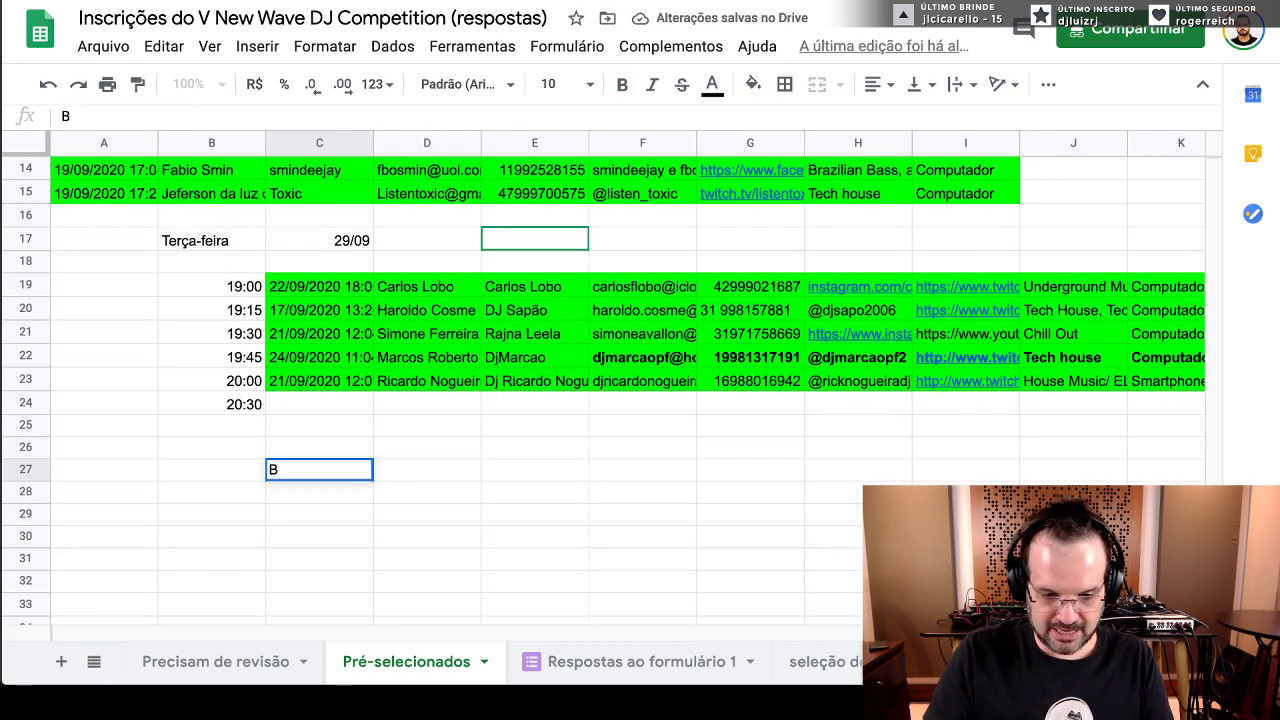
{"action": "type", "text": "ack-u"}
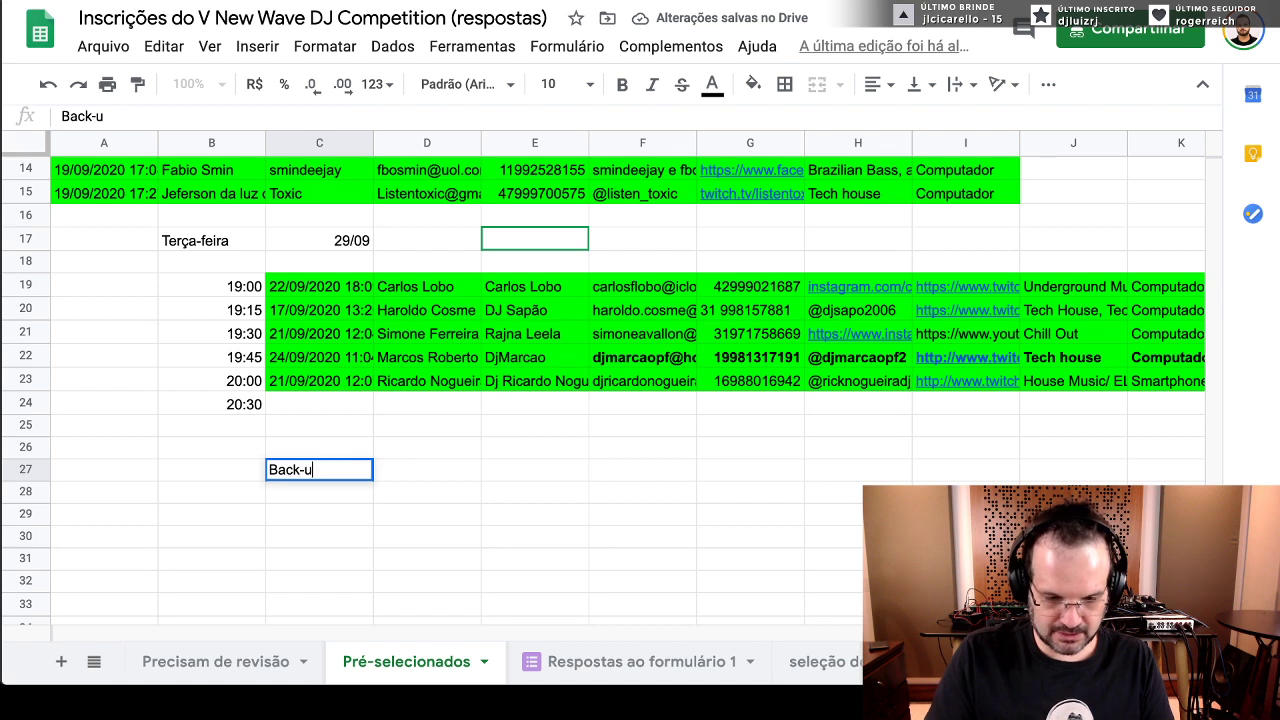
{"action": "type", "text": "ps"}
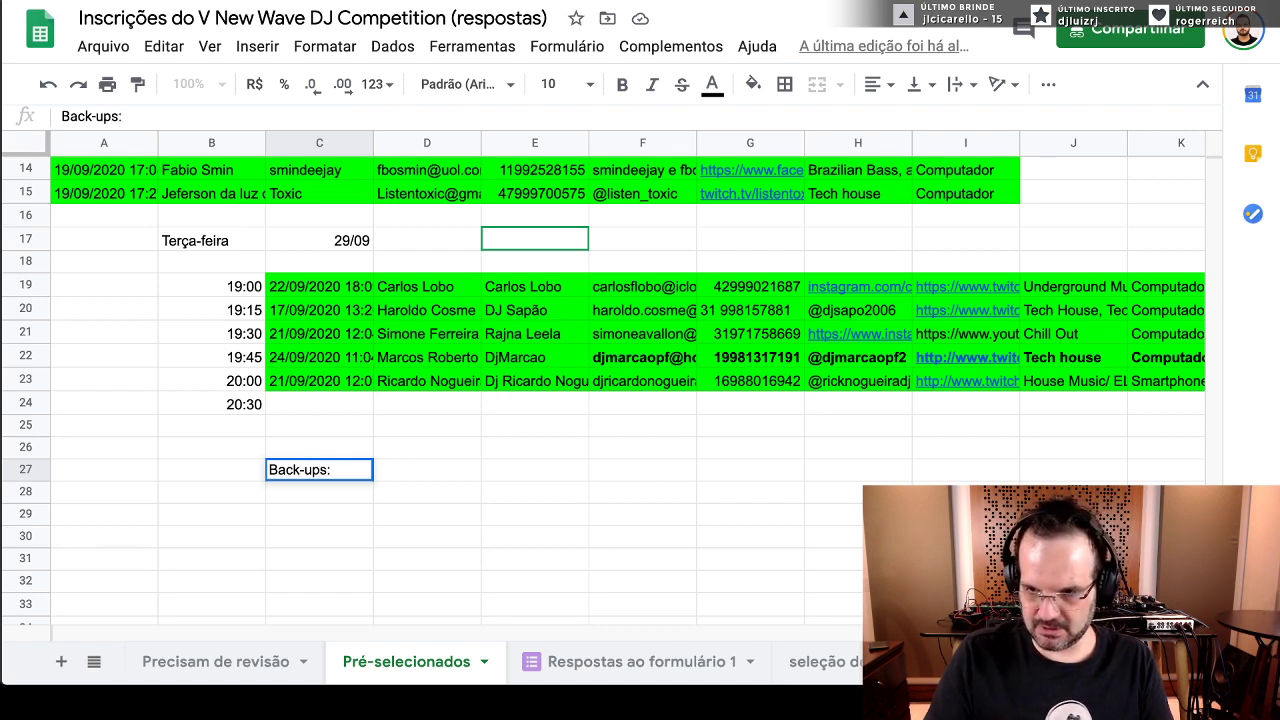
{"action": "type", "text": ":"}
{"action": "key", "text": "Return"}
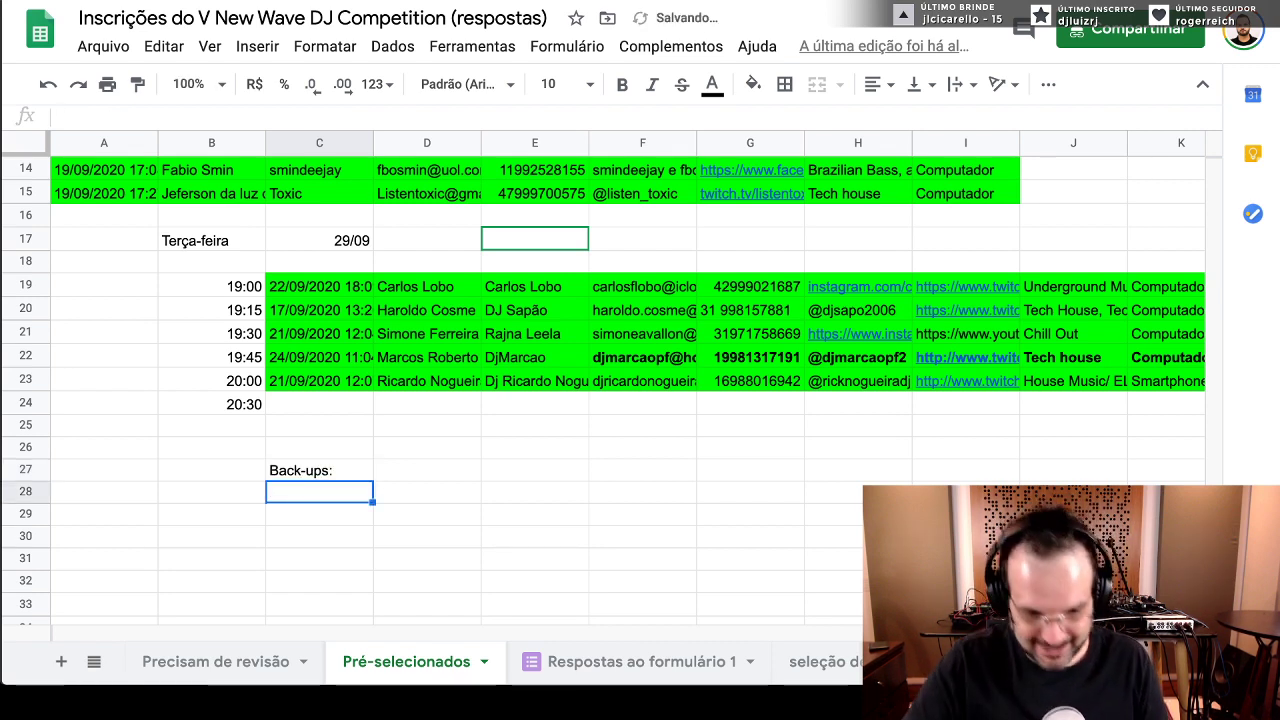
- Mark the 19:45 slot as confirmed by entering "ok" in A22
{"action": "left_click", "coordinate": [122, 363]}
{"action": "type", "text": "oi"}
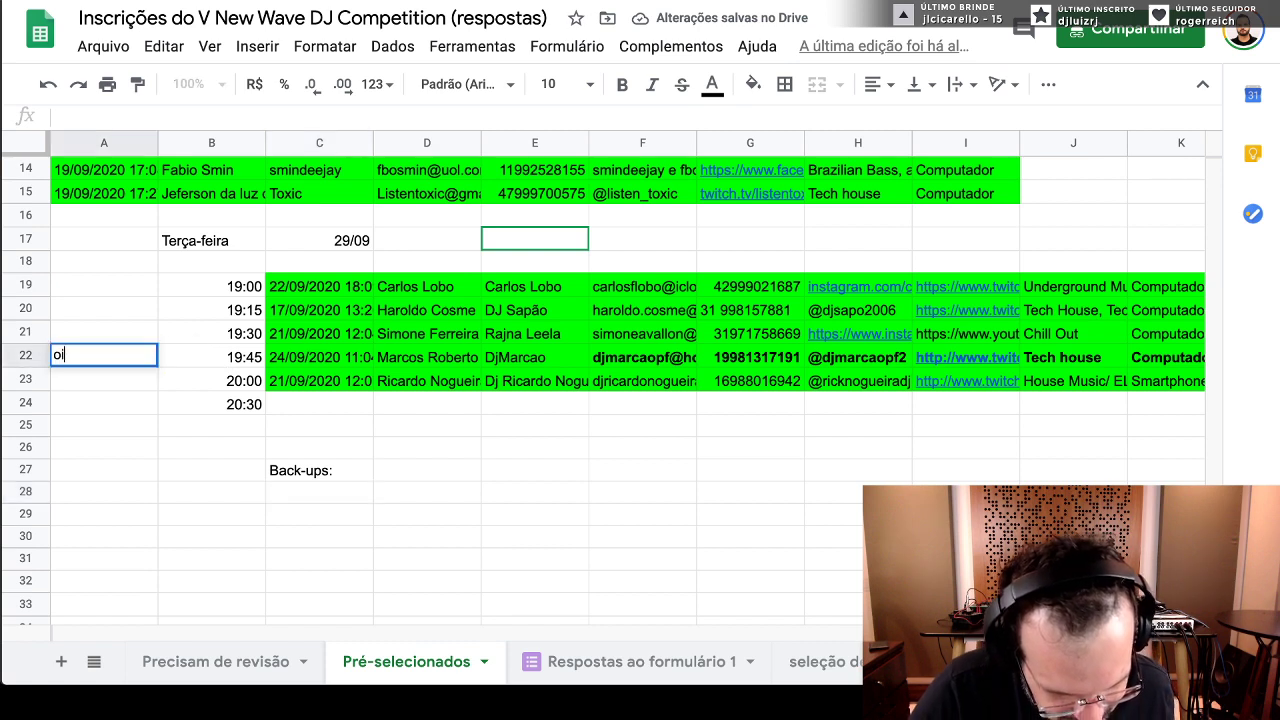
{"action": "type", "text": "k"}
{"action": "key", "text": "Return"}
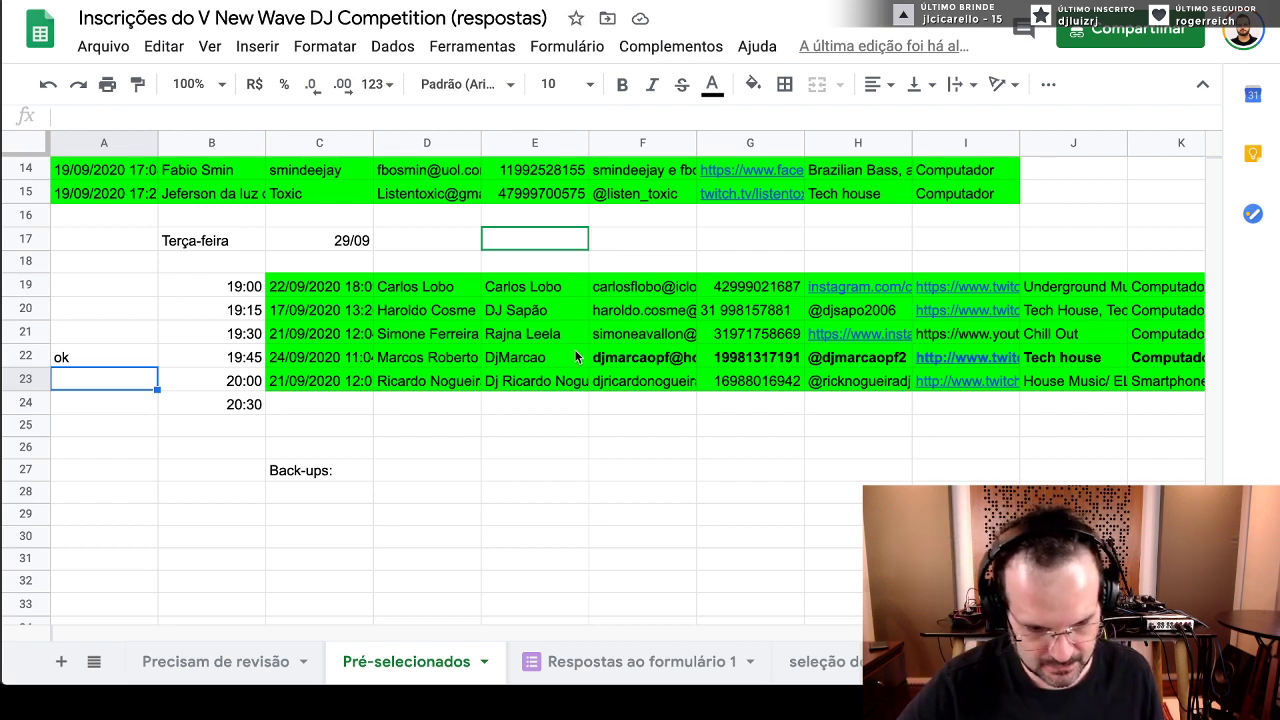
- Draw a number on RANDOM.ORG and copy the contestant entry in row 14 as the first back-up, starting at C28
{"action": "left_click", "coordinate": [321, 491]}
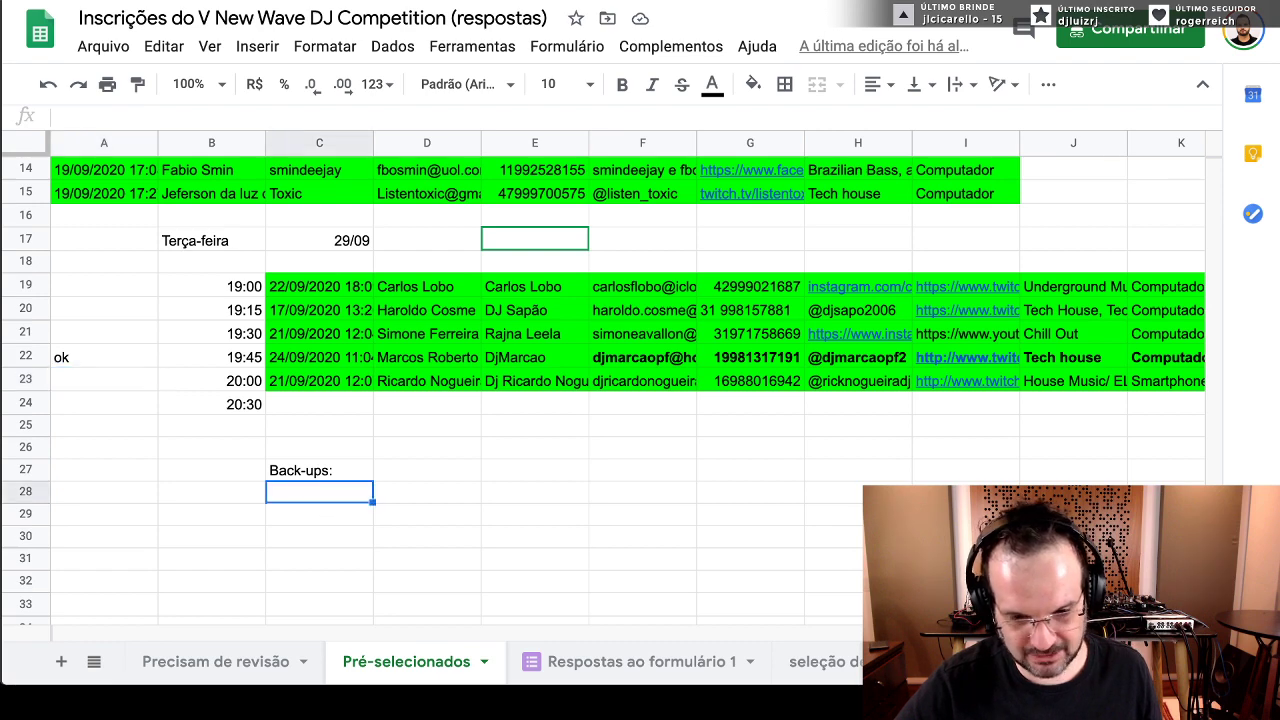
{"action": "key", "text": "ctrl+Tab"}
{"action": "left_click", "coordinate": [896, 288]}
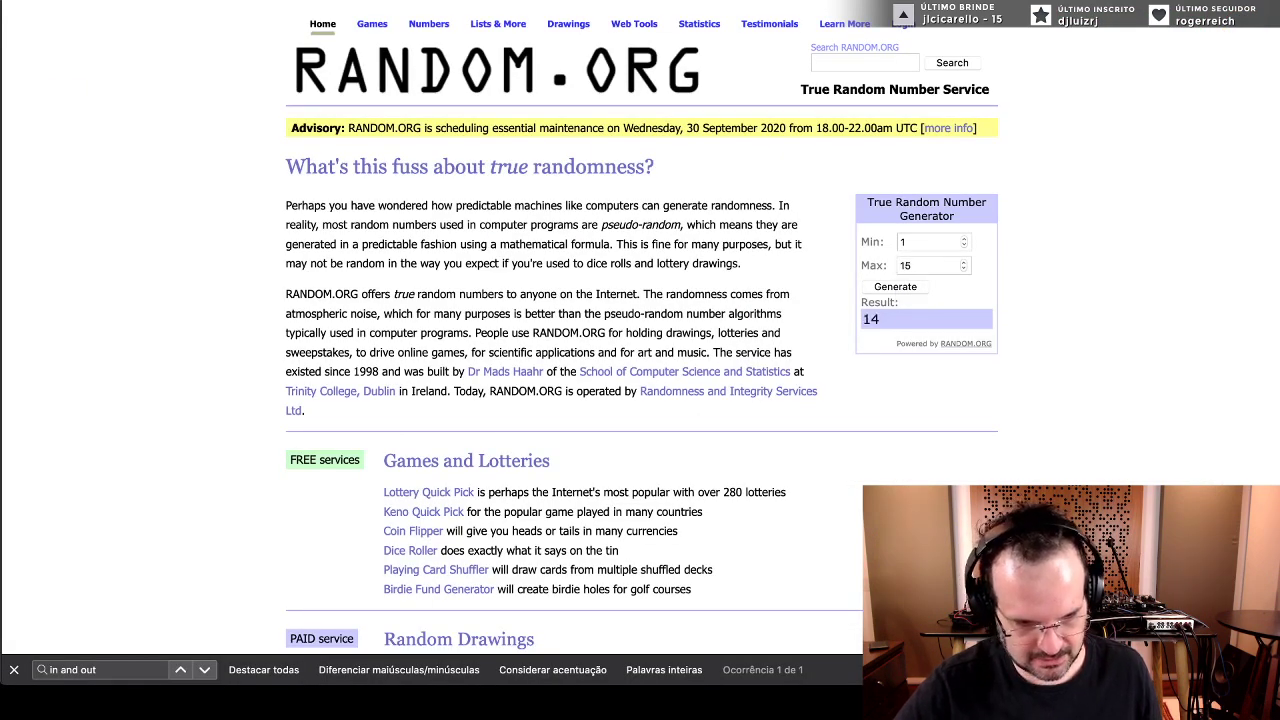
{"action": "key", "text": "ctrl+shift+Tab"}
{"action": "scroll", "coordinate": [193, 273], "scroll_direction": "up", "scroll_amount": 3}
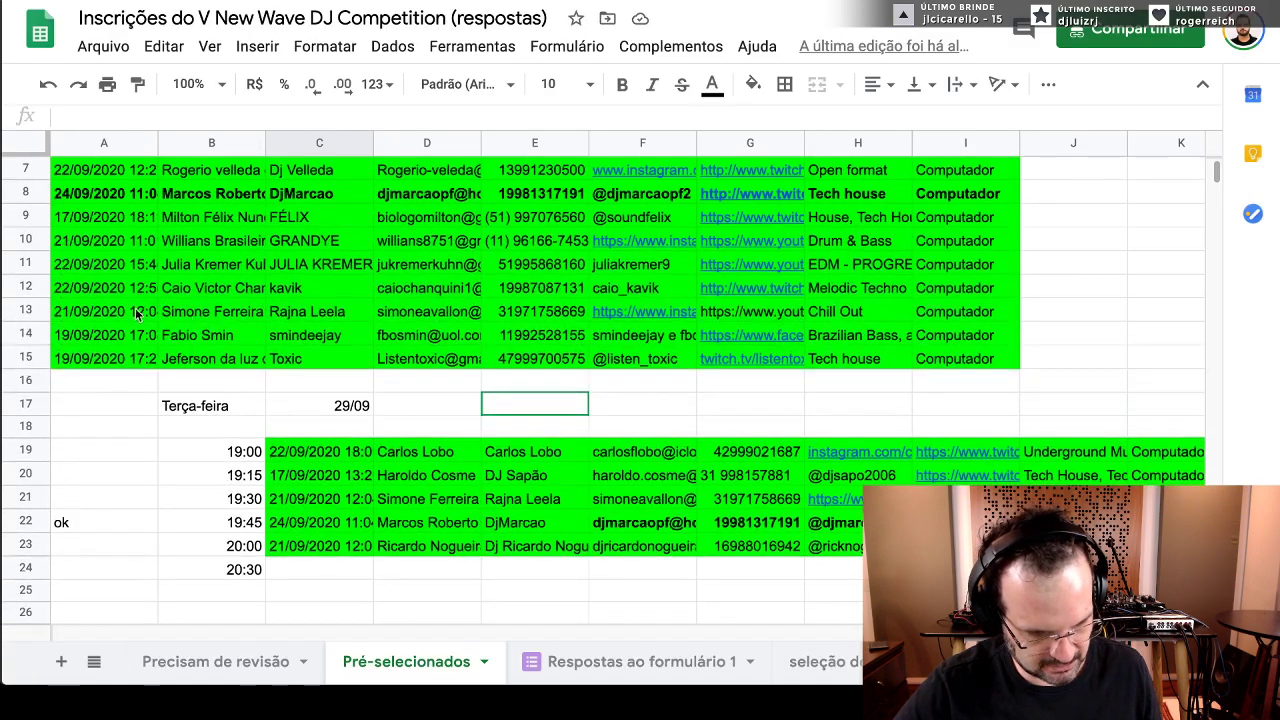
{"action": "left_click", "coordinate": [20, 312]}
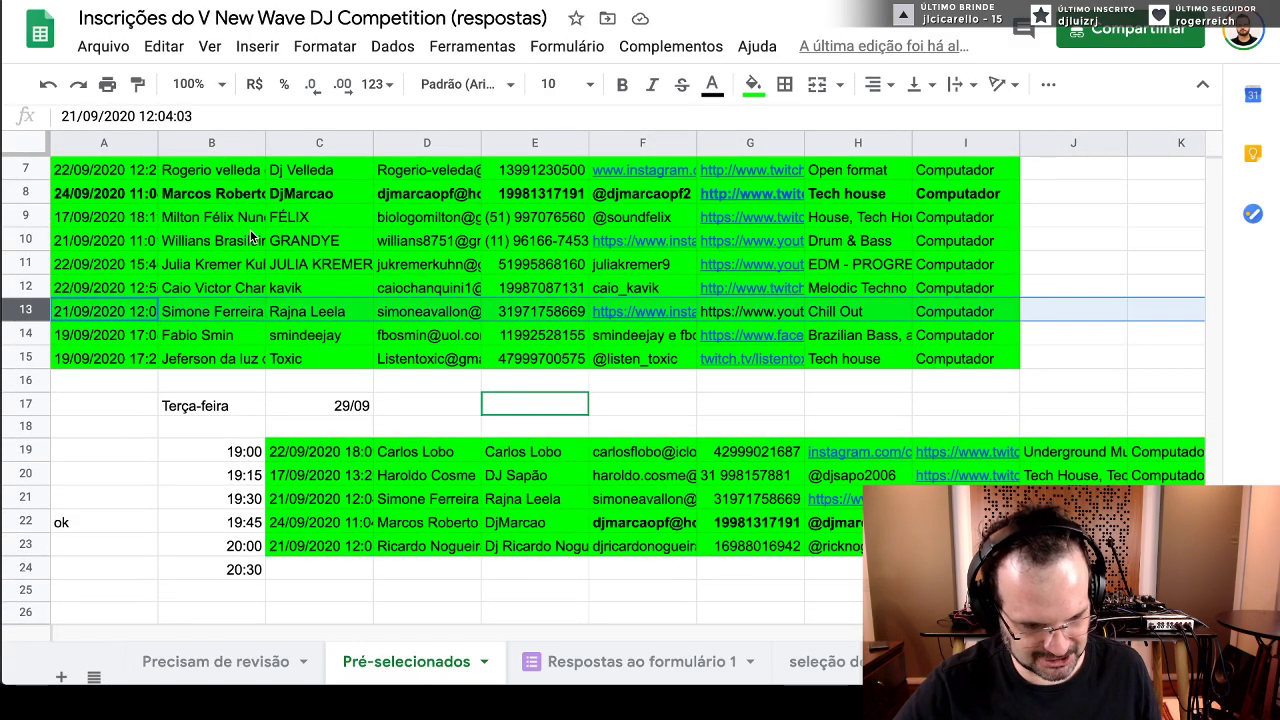
{"action": "left_click", "coordinate": [10, 334]}
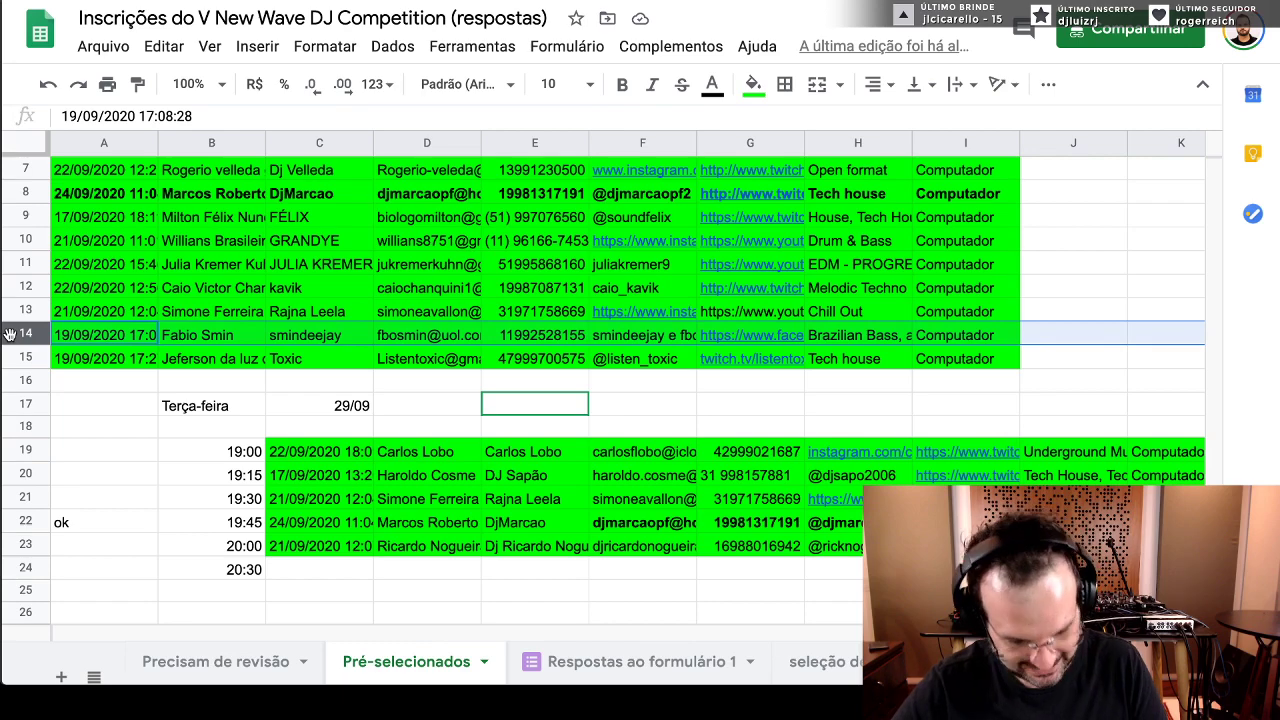
{"action": "key", "text": "ctrl+c"}
{"action": "scroll", "coordinate": [150, 414], "scroll_direction": "down", "scroll_amount": 3}
{"action": "left_click", "coordinate": [313, 510]}
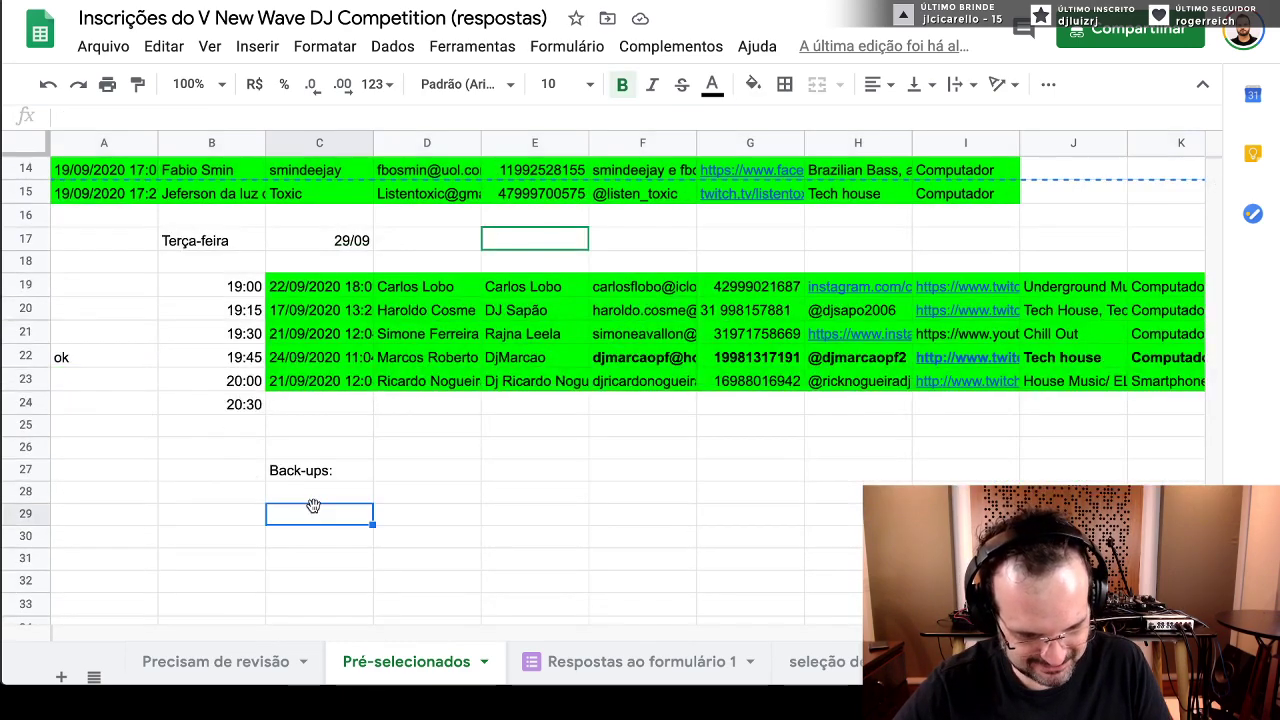
{"action": "left_click", "coordinate": [317, 488]}
{"action": "key", "text": "ctrl+v"}
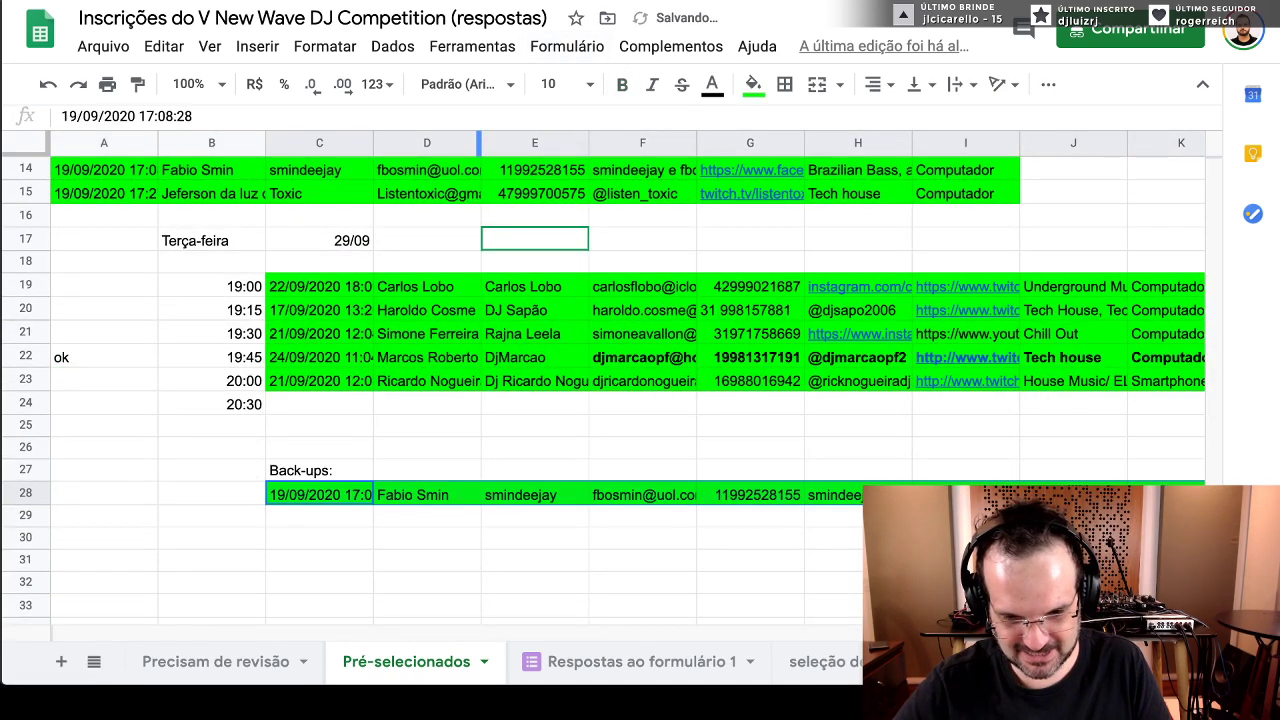
- Draw another number on RANDOM.ORG and copy the contestant entry in row 4 as the second back-up, starting at C29
{"action": "key", "text": "ctrl+Tab"}
{"action": "left_click", "coordinate": [894, 287]}
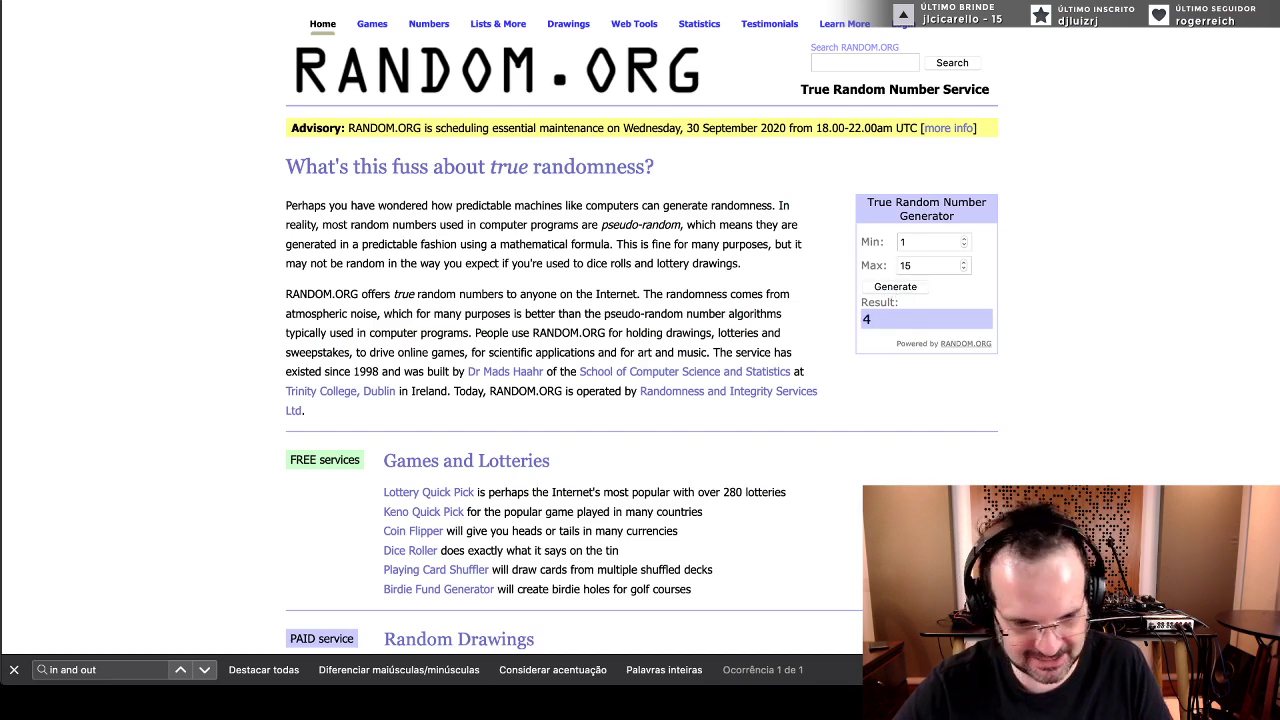
{"action": "key", "text": "ctrl+shift+Tab"}
{"action": "scroll", "coordinate": [203, 346], "scroll_direction": "up", "scroll_amount": 5}
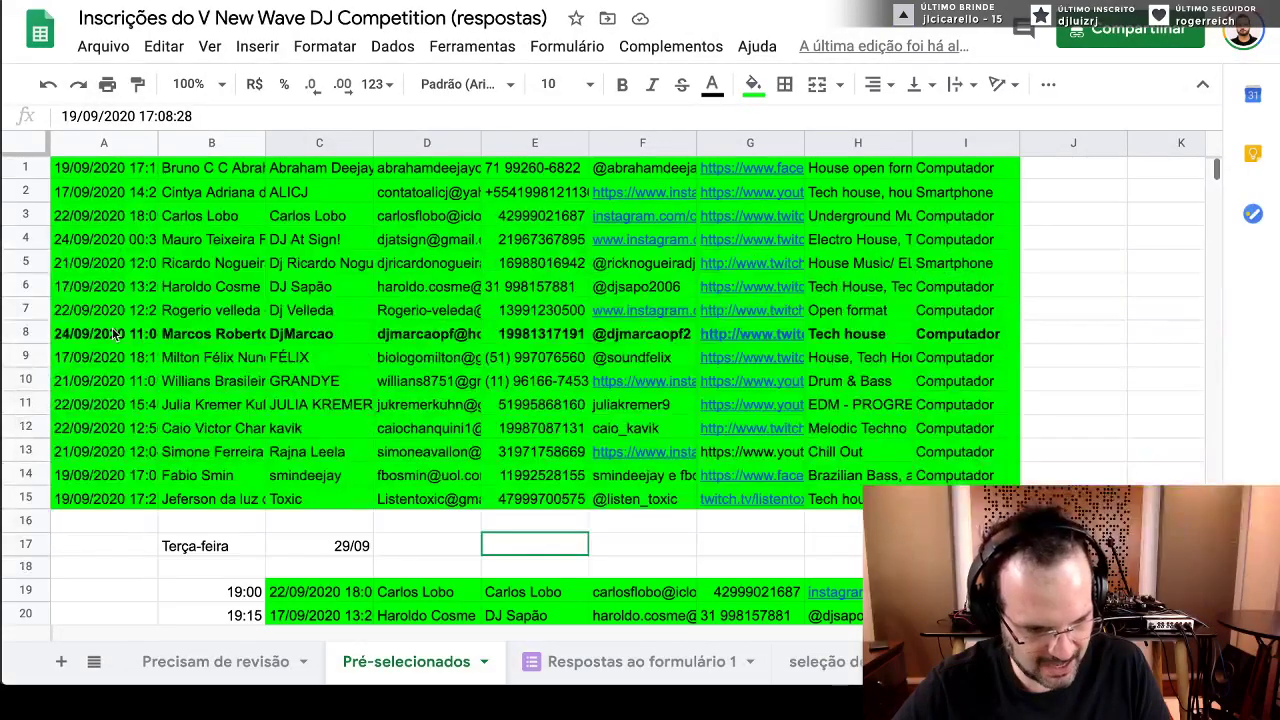
{"action": "left_click", "coordinate": [25, 239]}
{"action": "key", "text": "ctrl+c"}
{"action": "scroll", "coordinate": [230, 314], "scroll_direction": "down", "scroll_amount": 5}
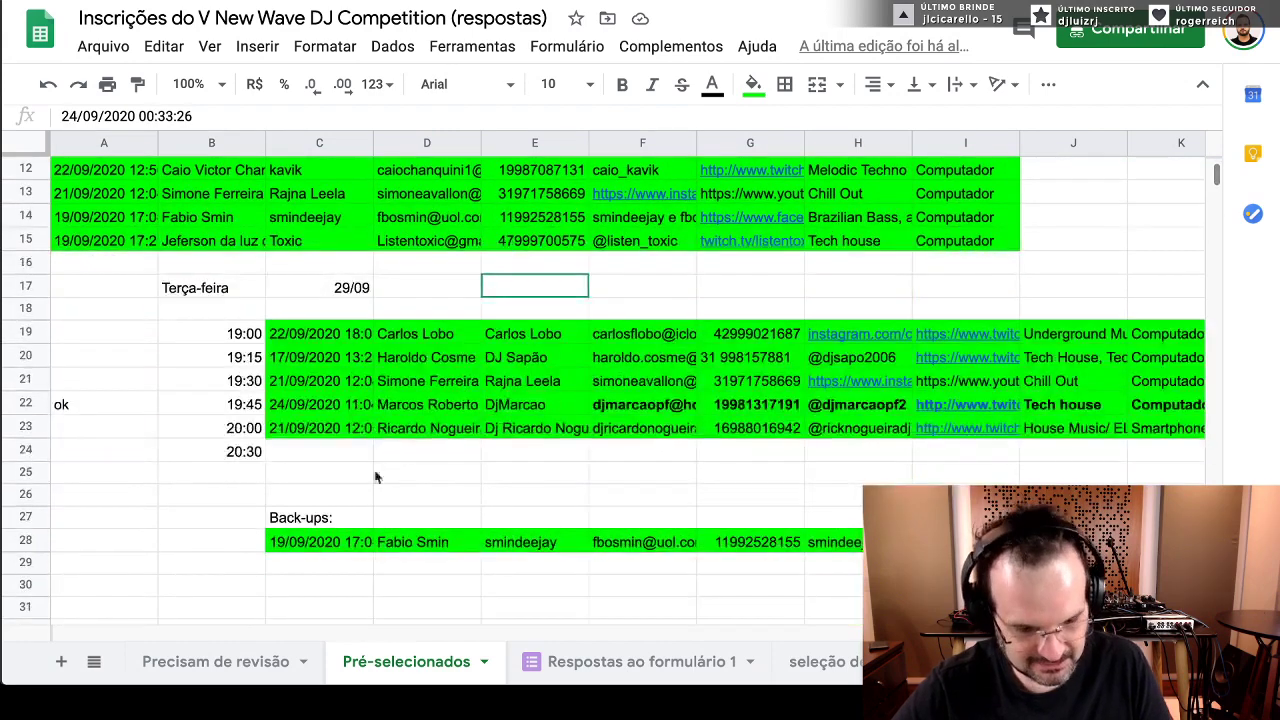
{"action": "left_click", "coordinate": [304, 565]}
{"action": "key", "text": "ctrl+v"}
- Draw on RANDOM.ORG until an unused row comes up, and copy the contestant entry in row 15 as the third back-up at C30
{"action": "scroll", "coordinate": [304, 565], "scroll_direction": "up", "scroll_amount": 5}
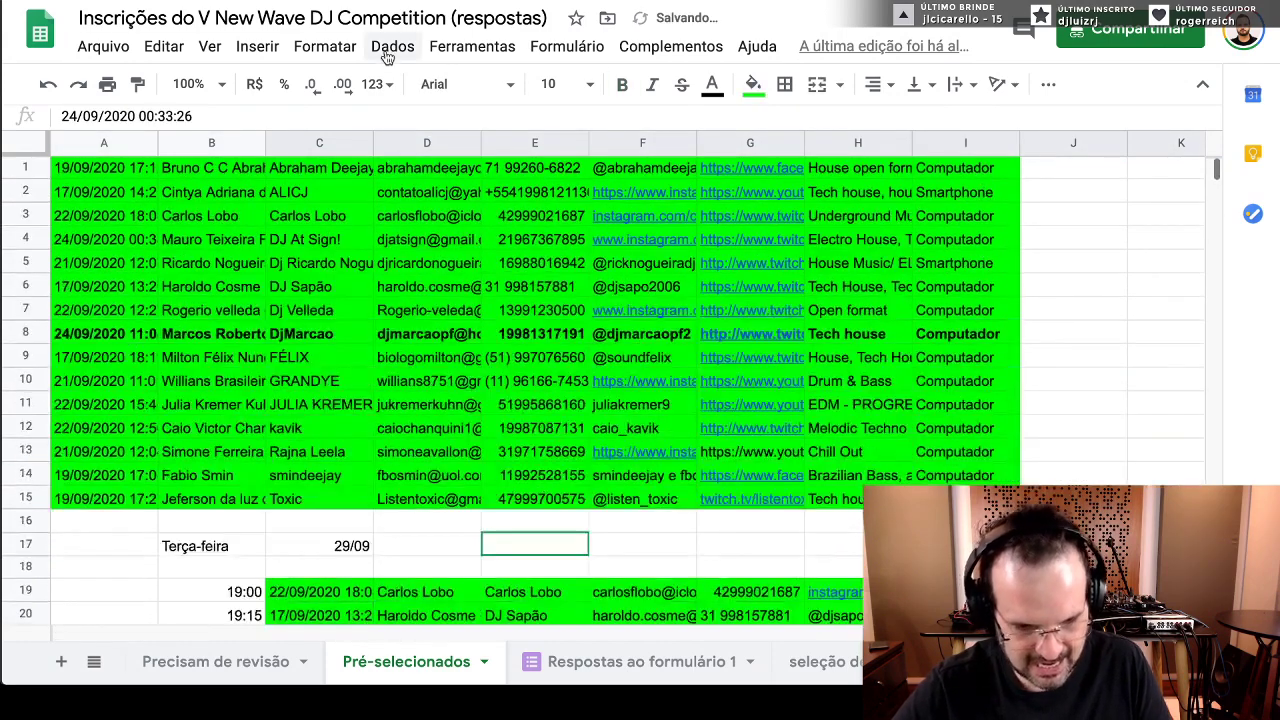
{"action": "key", "text": "ctrl+Tab"}
{"action": "left_click", "coordinate": [910, 288]}
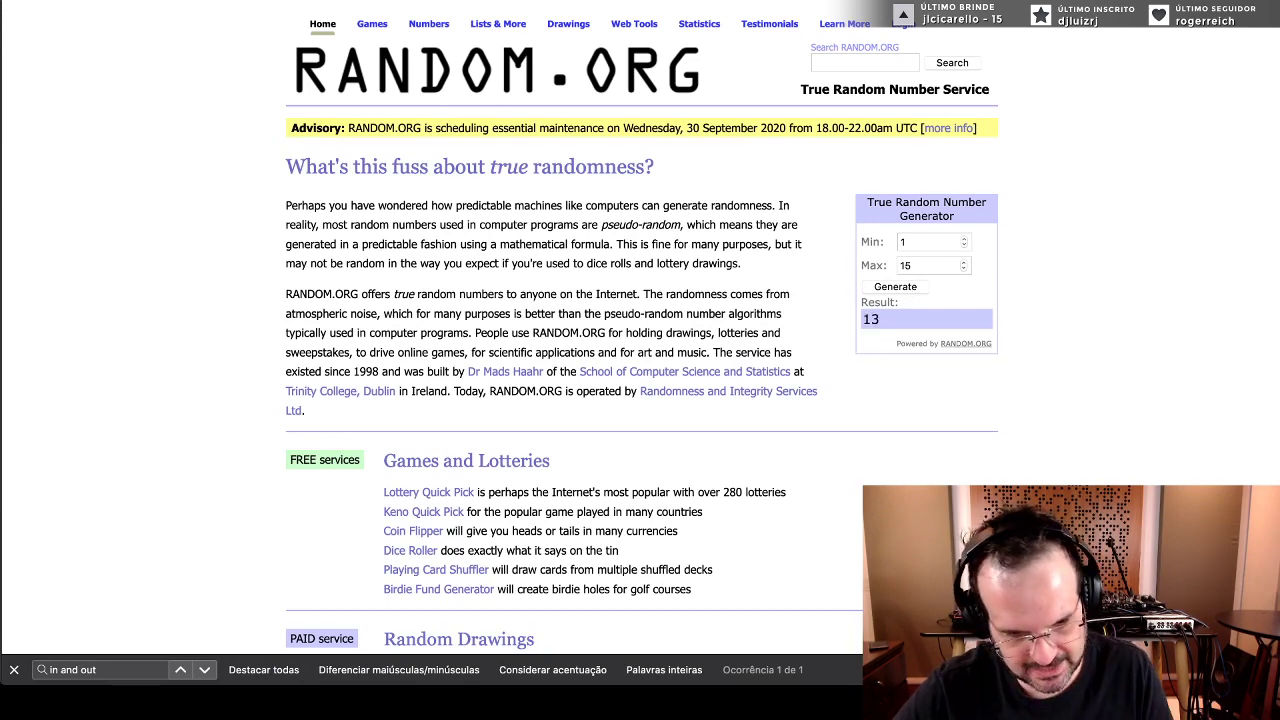
{"action": "key", "text": "ctrl+Tab"}
{"action": "key", "text": "ctrl+Tab"}
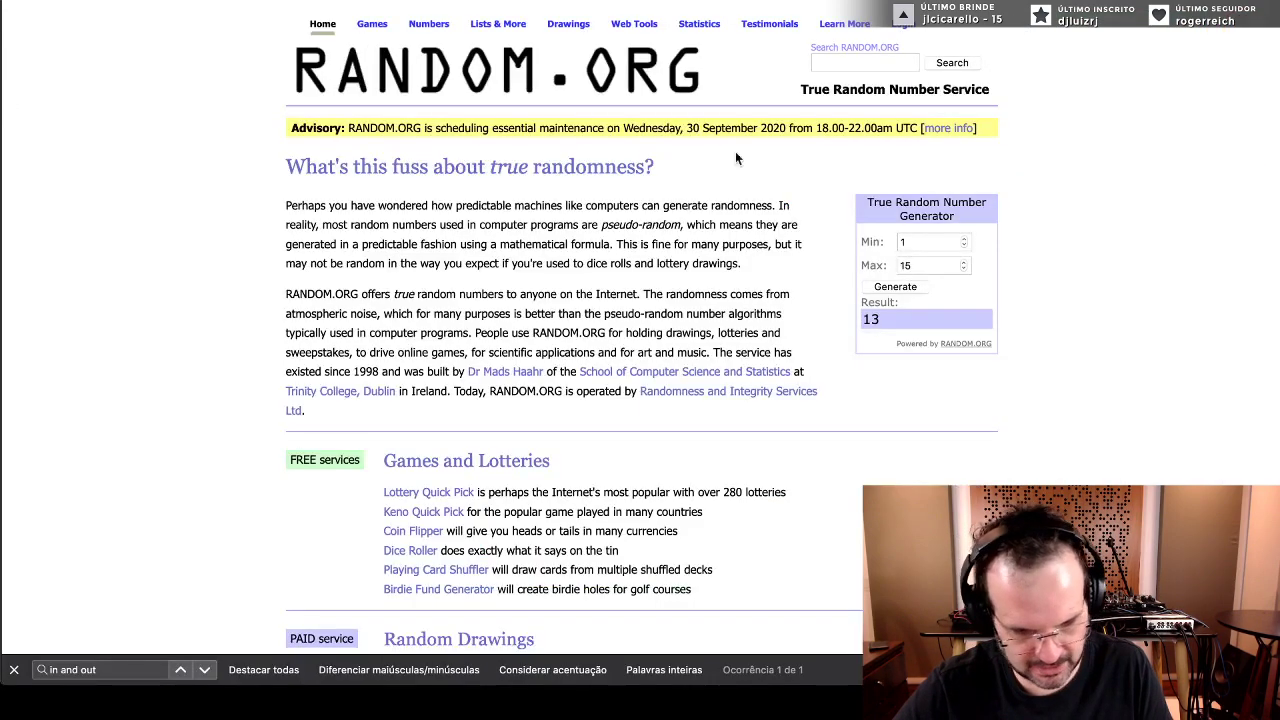
{"action": "left_click", "coordinate": [896, 288]}
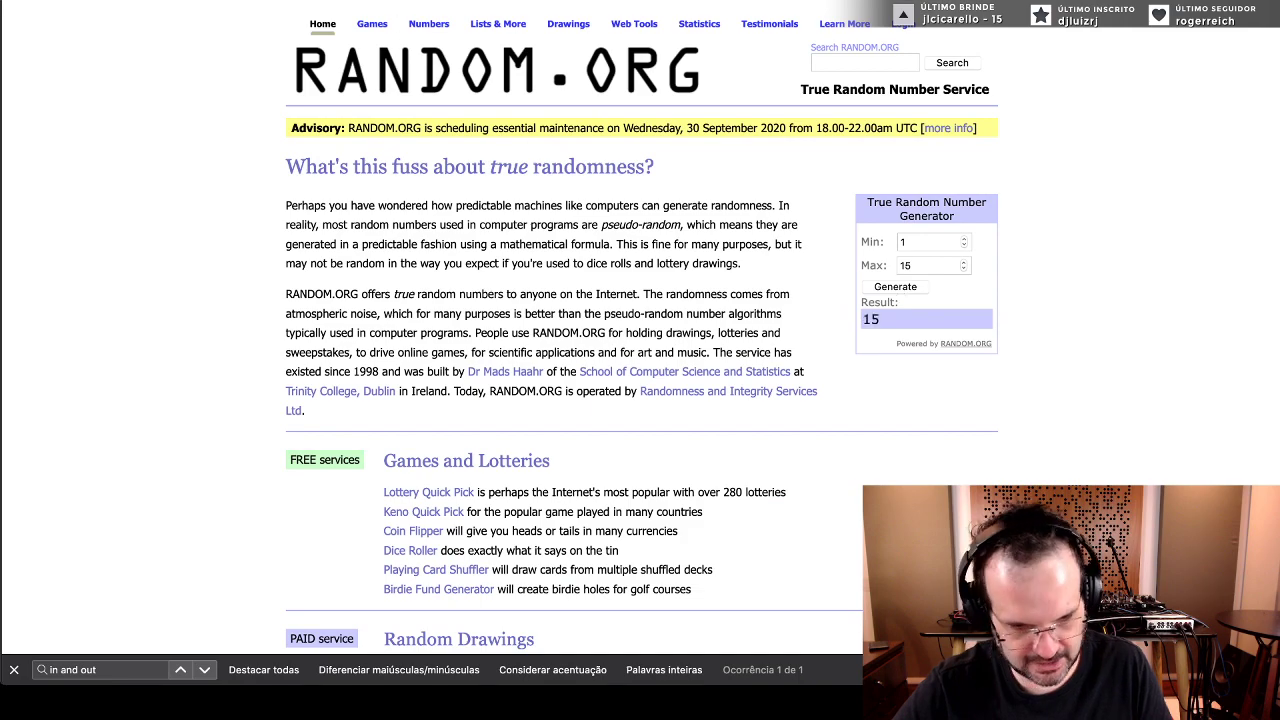
{"action": "key", "text": "ctrl+Tab"}
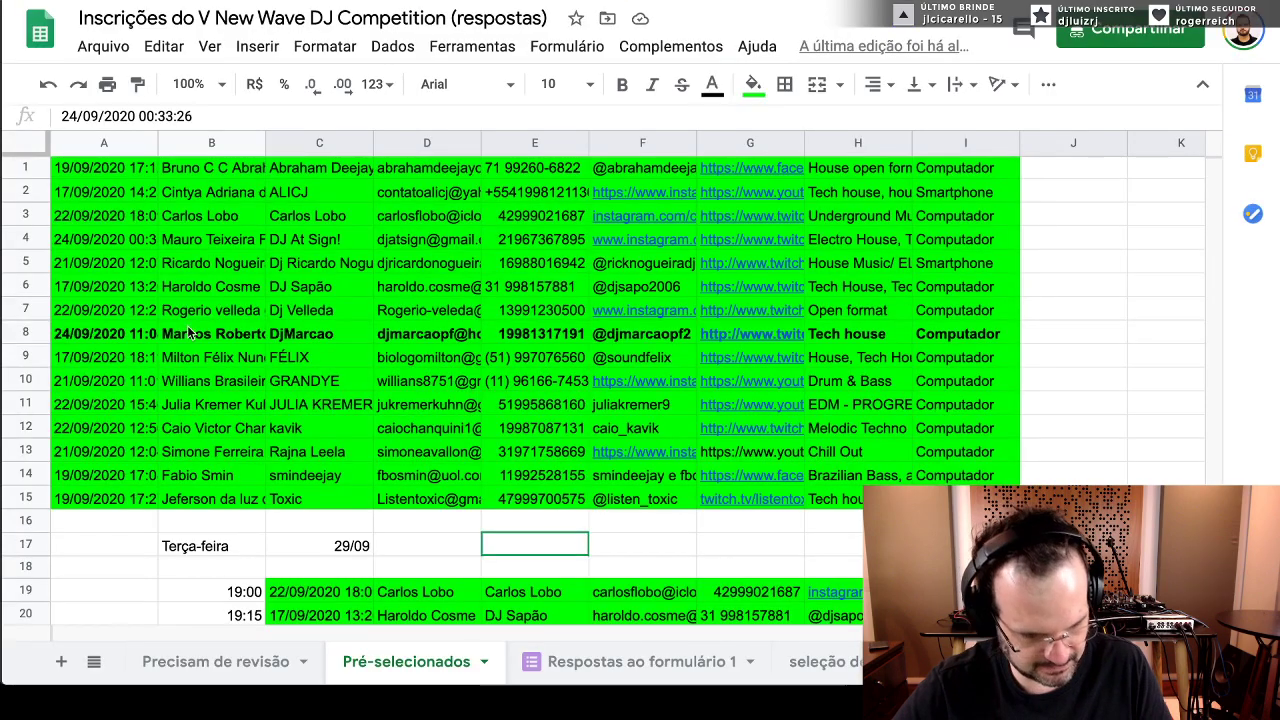
{"action": "left_click", "coordinate": [25, 507]}
{"action": "key", "text": "ctrl+c"}
{"action": "scroll", "coordinate": [40, 493], "scroll_direction": "down", "scroll_amount": 5}
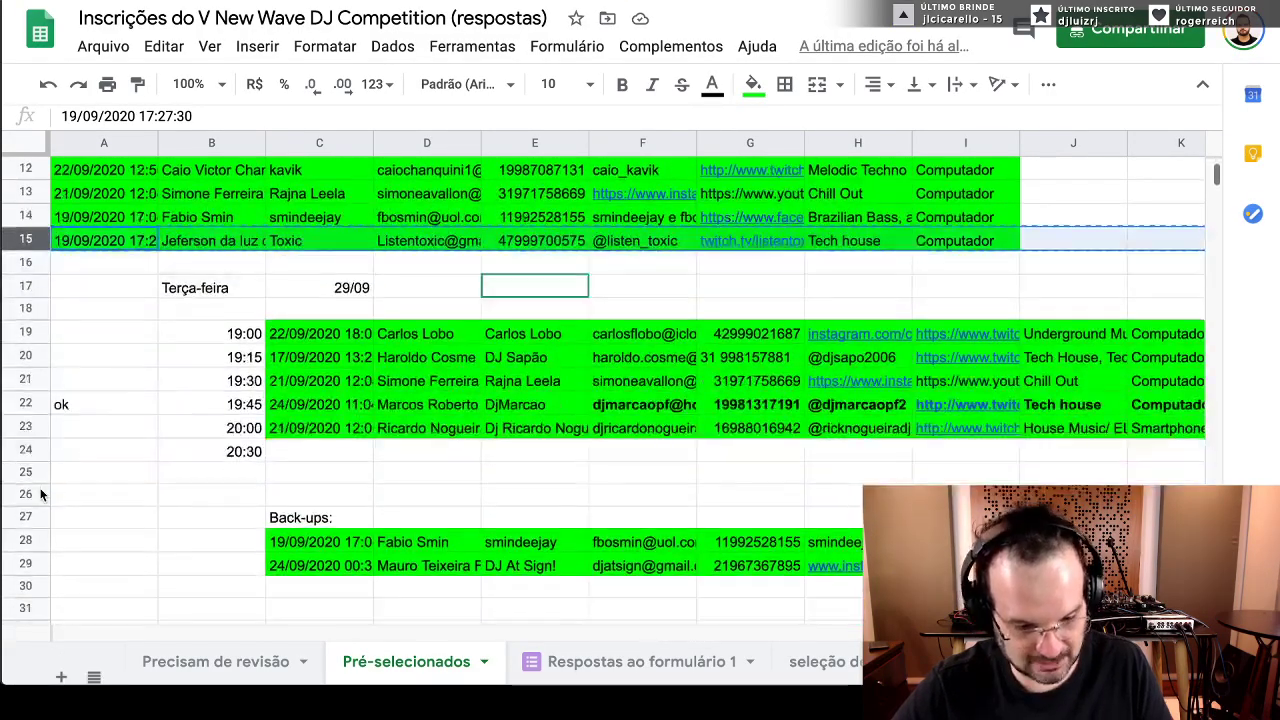
{"action": "scroll", "coordinate": [40, 493], "scroll_direction": "down", "scroll_amount": 2}
{"action": "left_click", "coordinate": [307, 494]}
{"action": "key", "text": "ctrl+v"}
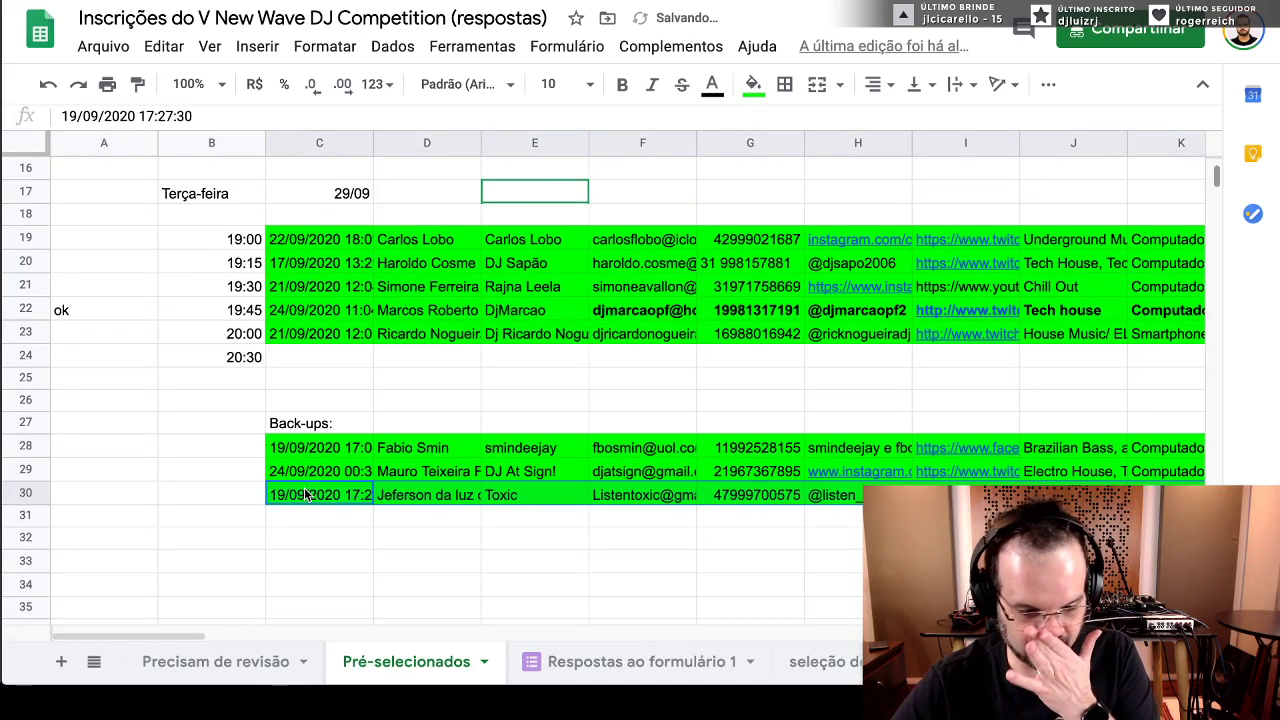
- Review the 29/09 schedule and the back-up list against the pre-selected contestants
{"action": "scroll", "coordinate": [310, 495], "scroll_direction": "up", "scroll_amount": 6}
{"action": "scroll", "coordinate": [312, 495], "scroll_direction": "down", "scroll_amount": 4}
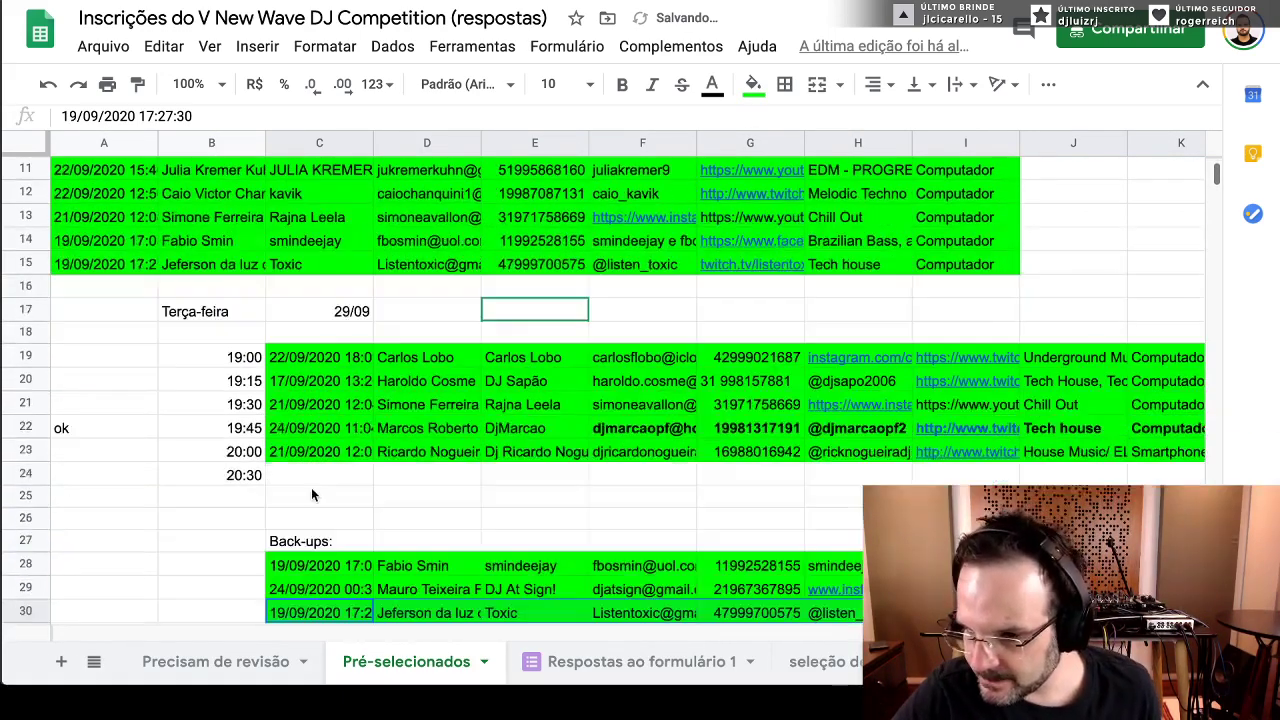
{"action": "scroll", "coordinate": [312, 495], "scroll_direction": "down", "scroll_amount": 3}
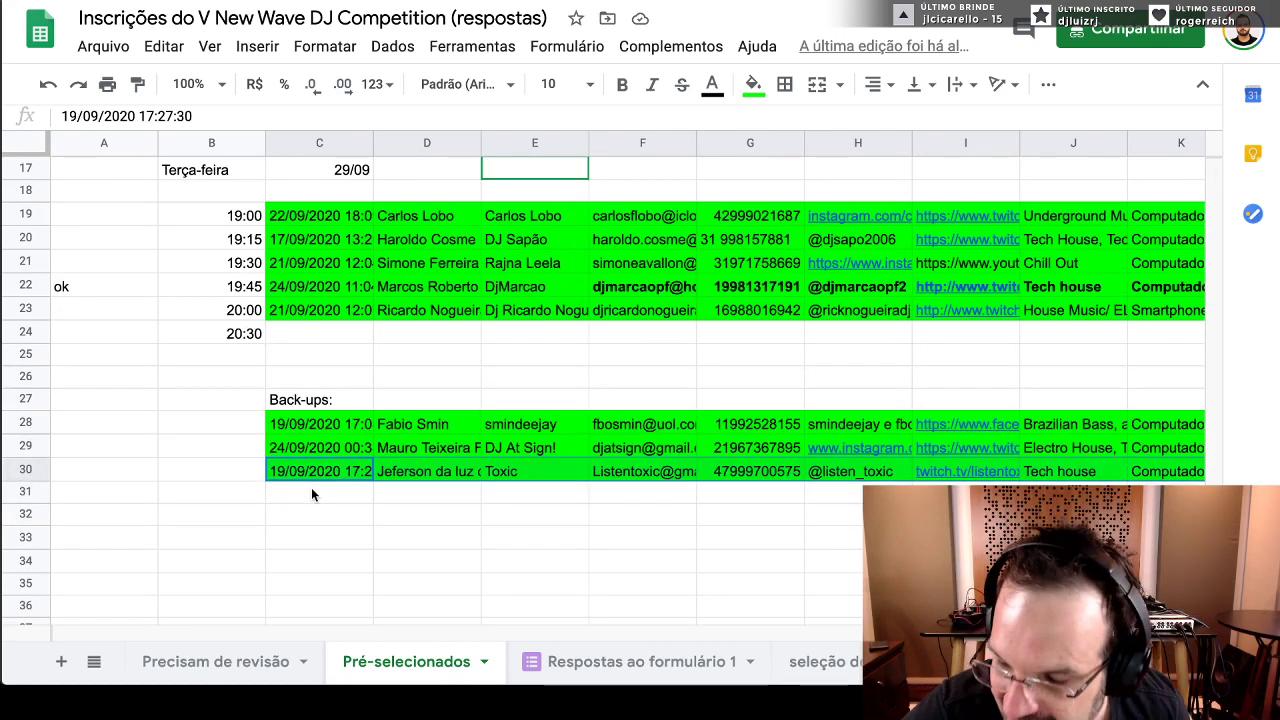
{"action": "left_click", "coordinate": [312, 489]}
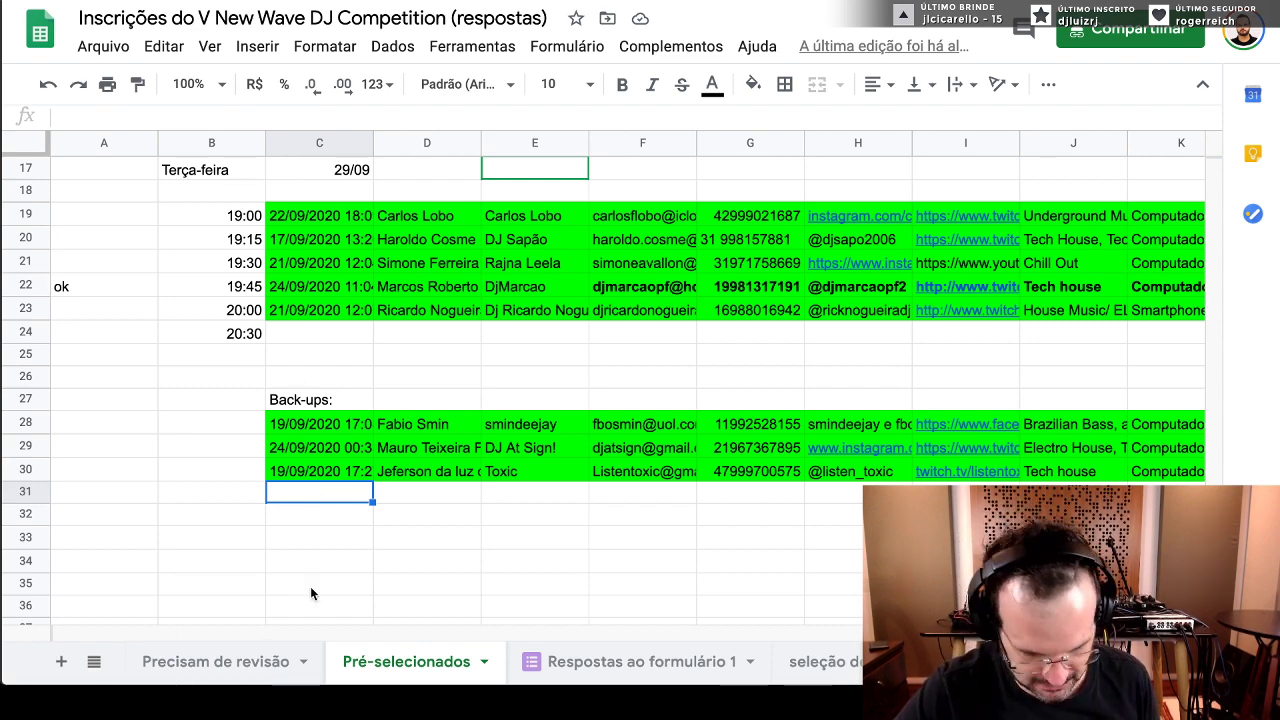
{"action": "left_click_drag", "start_coordinate": [375, 500], "coordinate": [200, 498]}
{"action": "scroll", "coordinate": [200, 498], "scroll_direction": "down", "scroll_amount": 6}
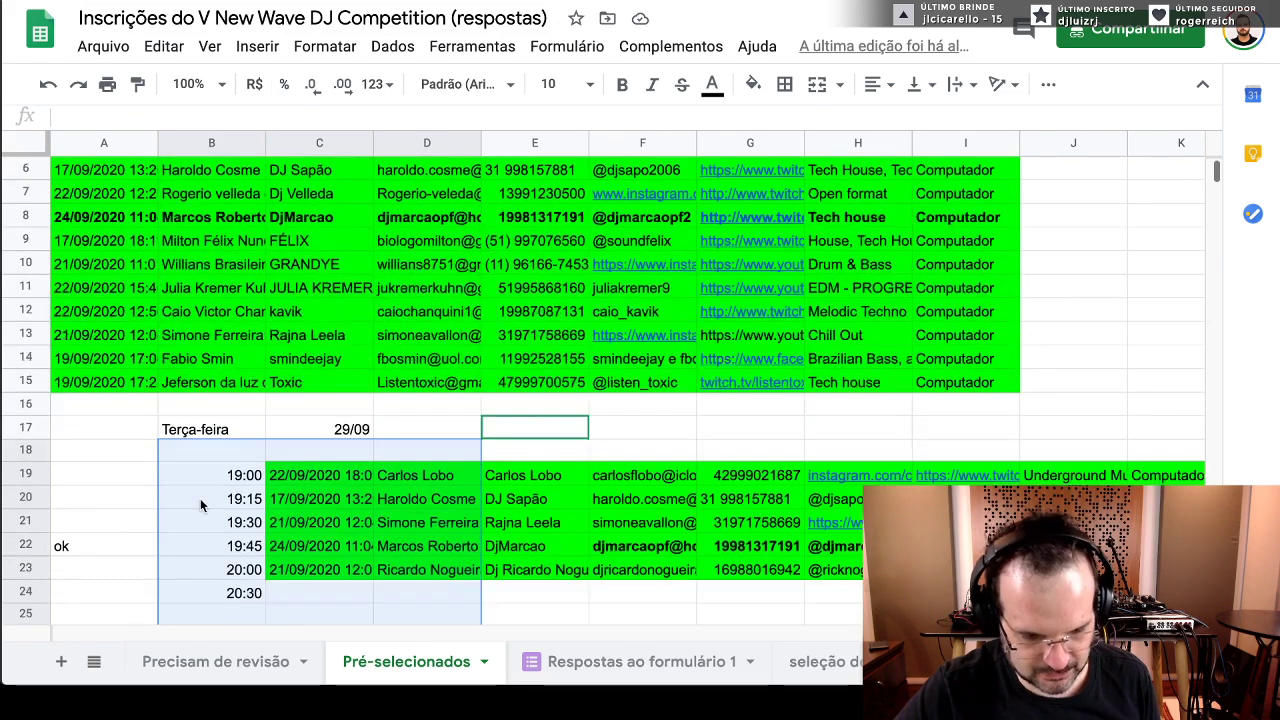
{"action": "scroll", "coordinate": [200, 505], "scroll_direction": "up", "scroll_amount": 3}
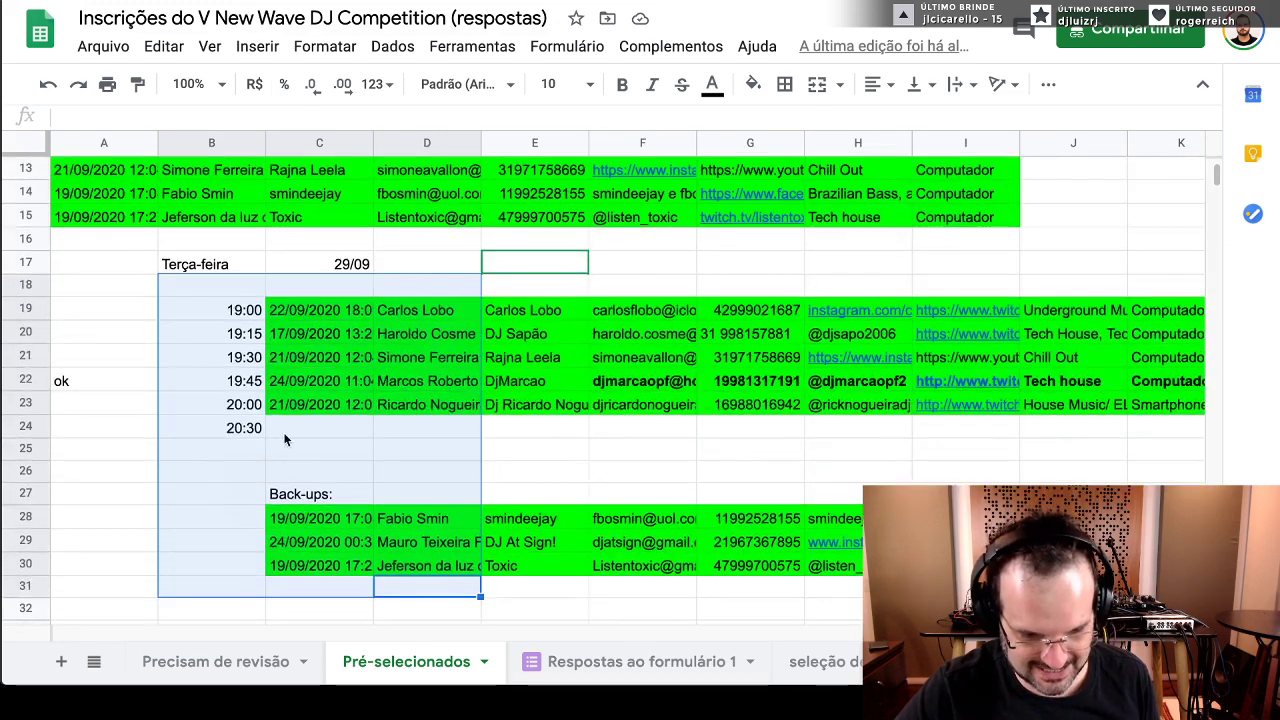
{"action": "scroll", "coordinate": [284, 435], "scroll_direction": "up", "scroll_amount": 4}
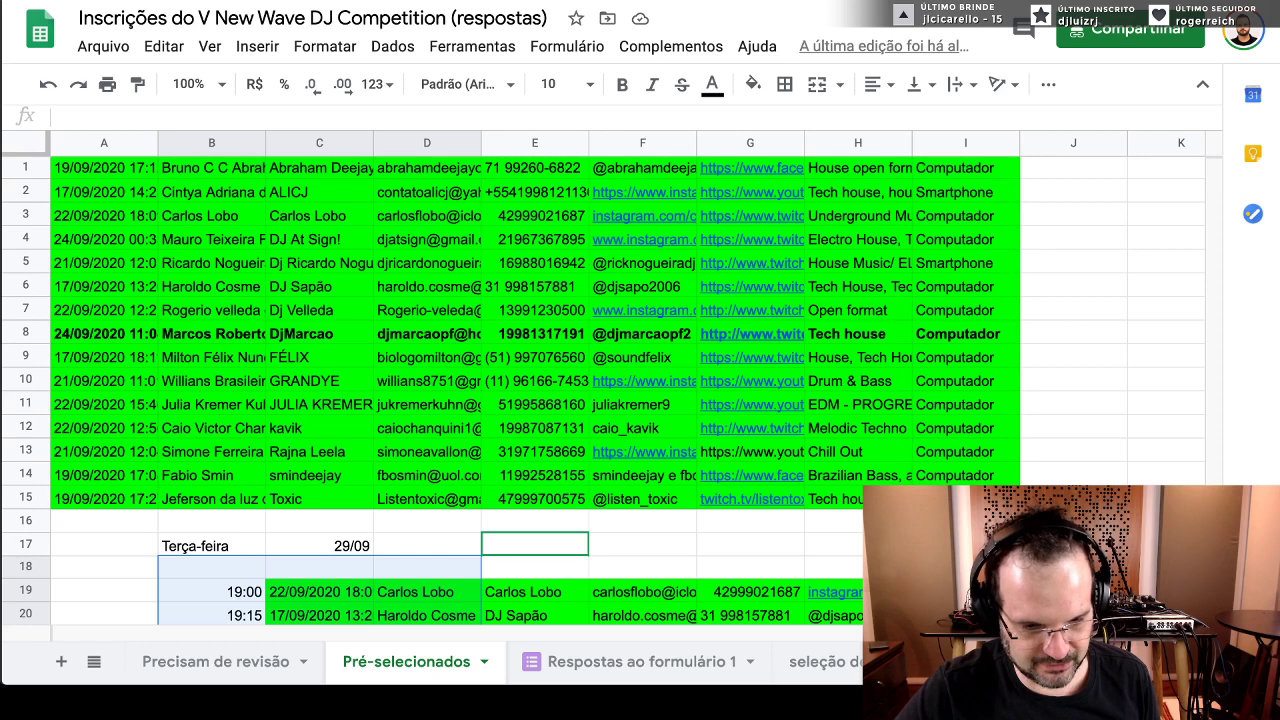
- Open the "Inscrições BIG FISH DJ CONTEST (respostas)" spreadsheet from Google Drive and select the contestant entries in rows 1 to 12 of the Camden sheet
{"action": "key", "text": "ctrl+Tab"}
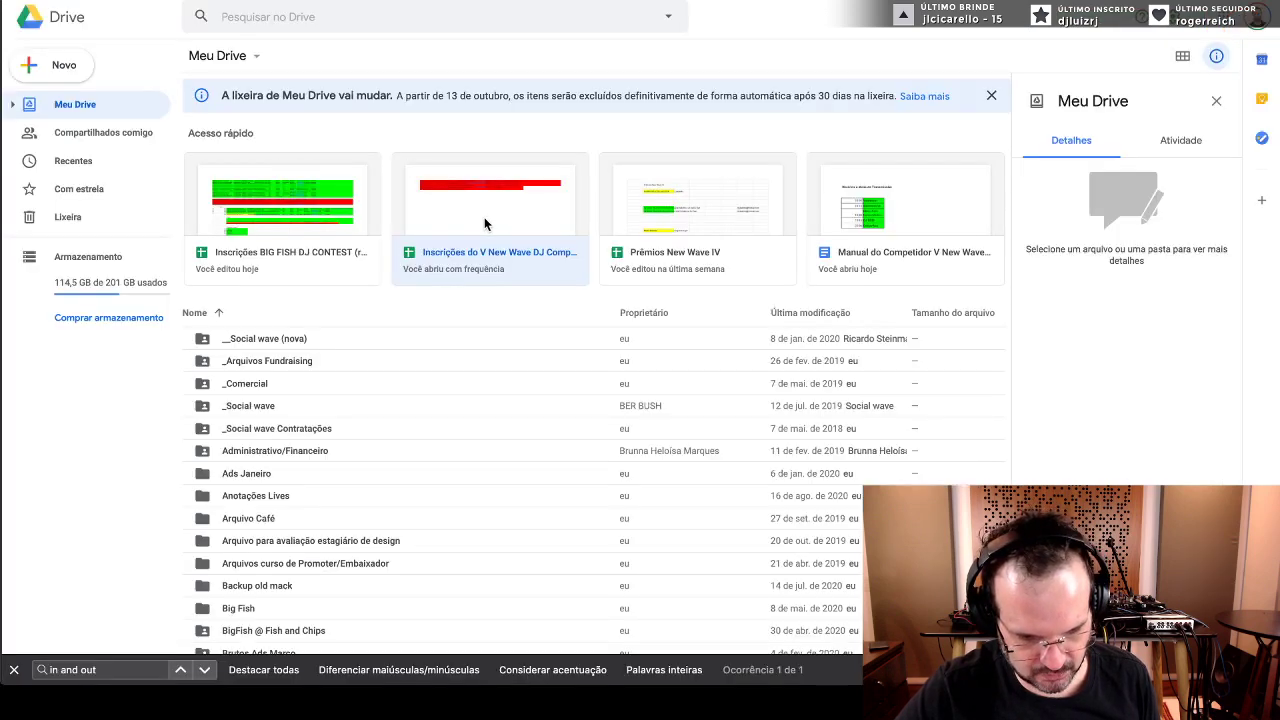
{"action": "left_click", "coordinate": [272, 214]}
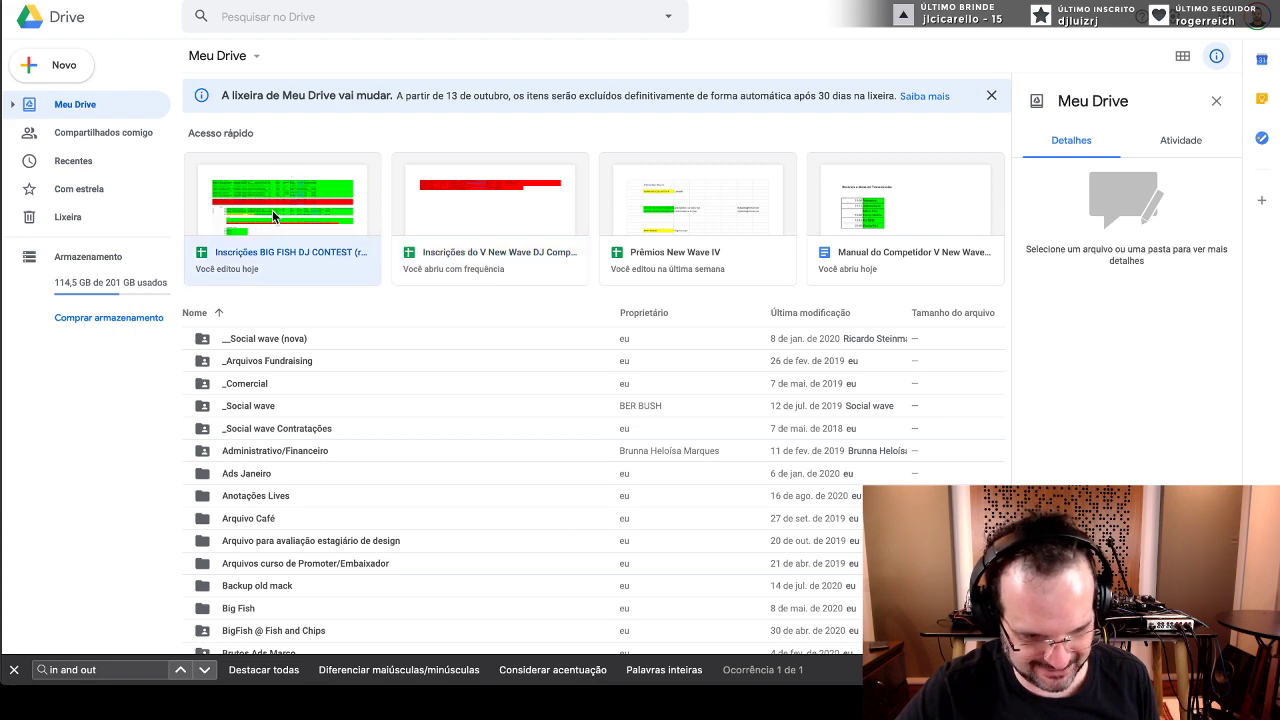
{"action": "double_click", "coordinate": [271, 212]}
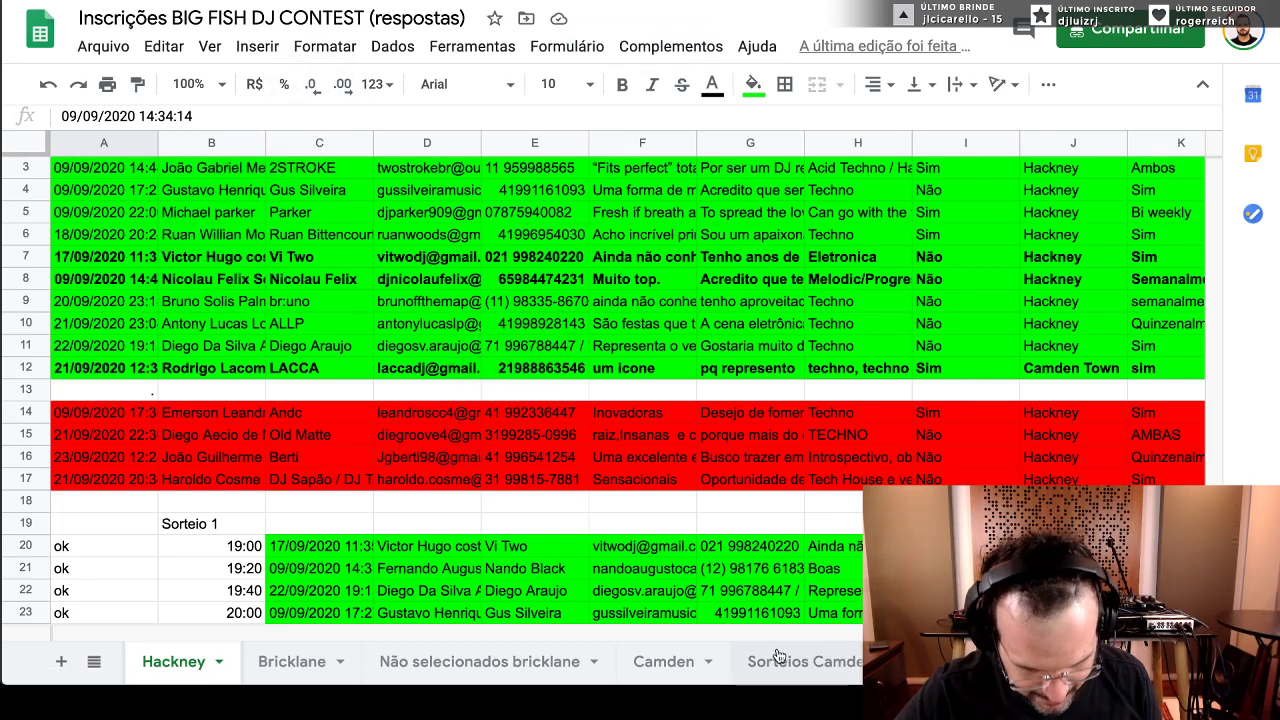
{"action": "left_click", "coordinate": [665, 662]}
{"action": "scroll", "coordinate": [672, 595], "scroll_direction": "right", "scroll_amount": 3}
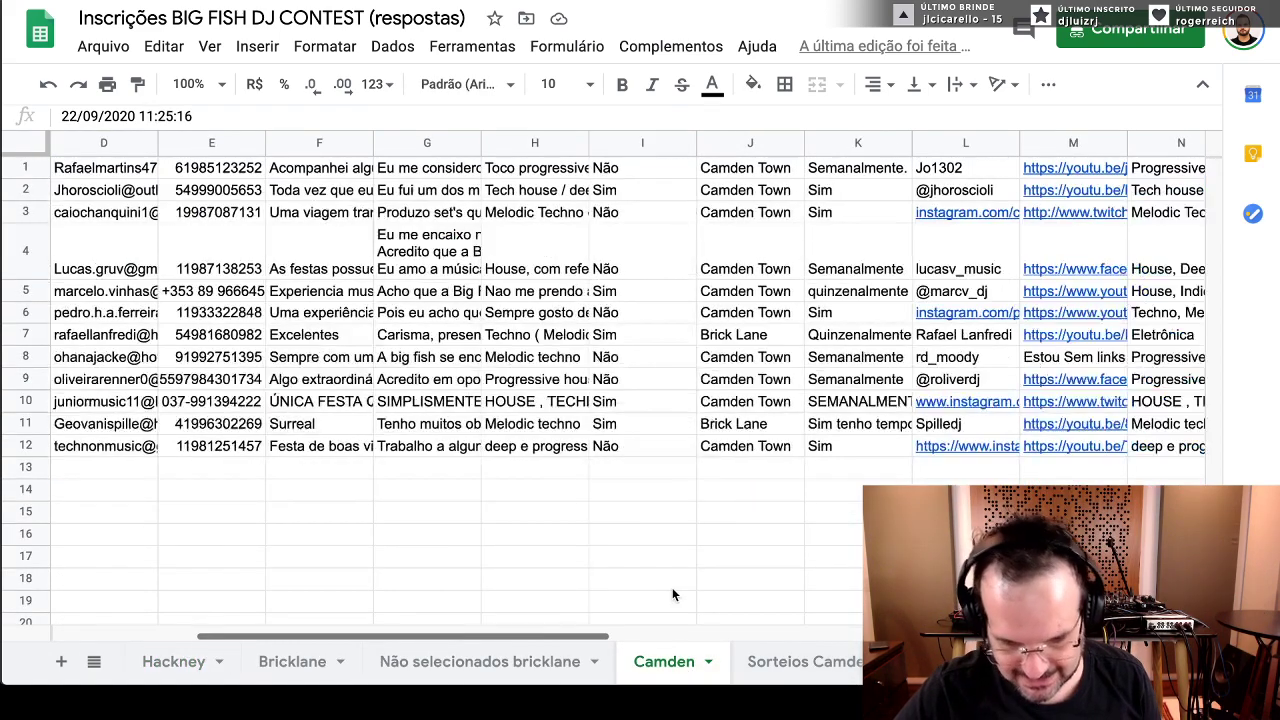
{"action": "scroll", "coordinate": [672, 595], "scroll_direction": "right", "scroll_amount": 4}
{"action": "left_click_drag", "start_coordinate": [857, 446], "coordinate": [84, 165]}
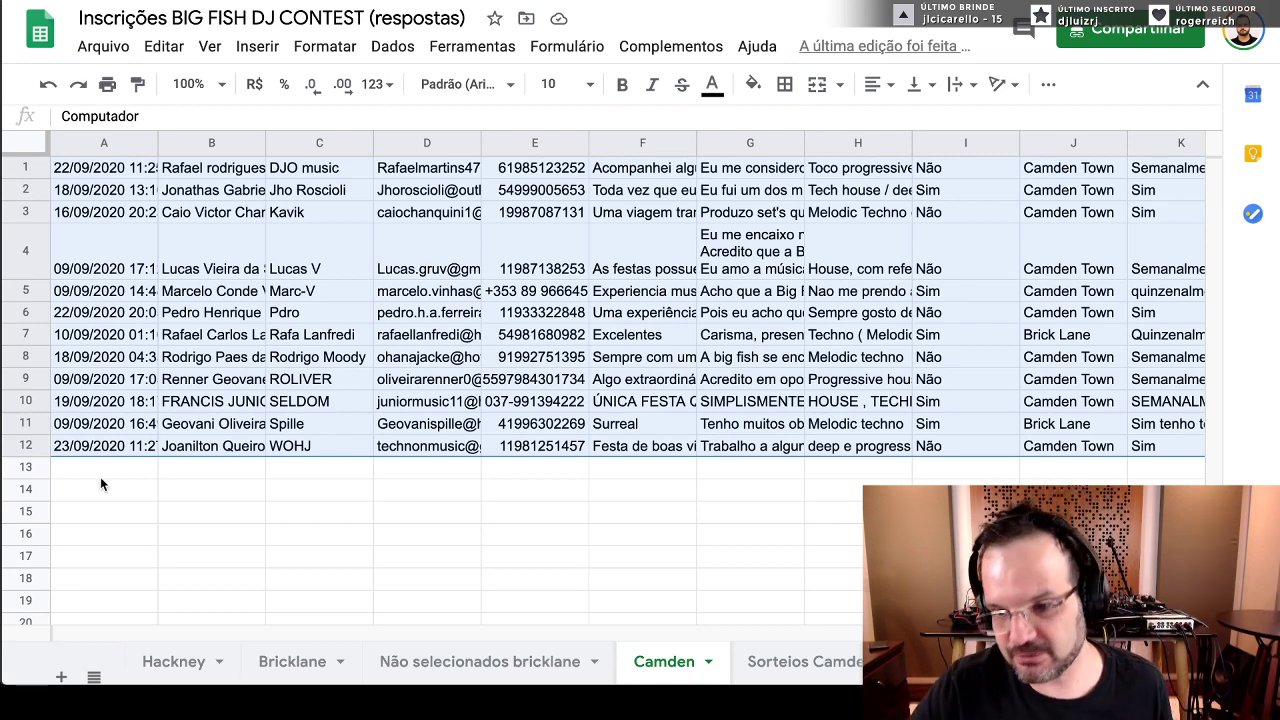
- Enter the first two time slots below the contestant list, 19:00 in B14 and 19:20 in B15
{"action": "left_click", "coordinate": [211, 491]}
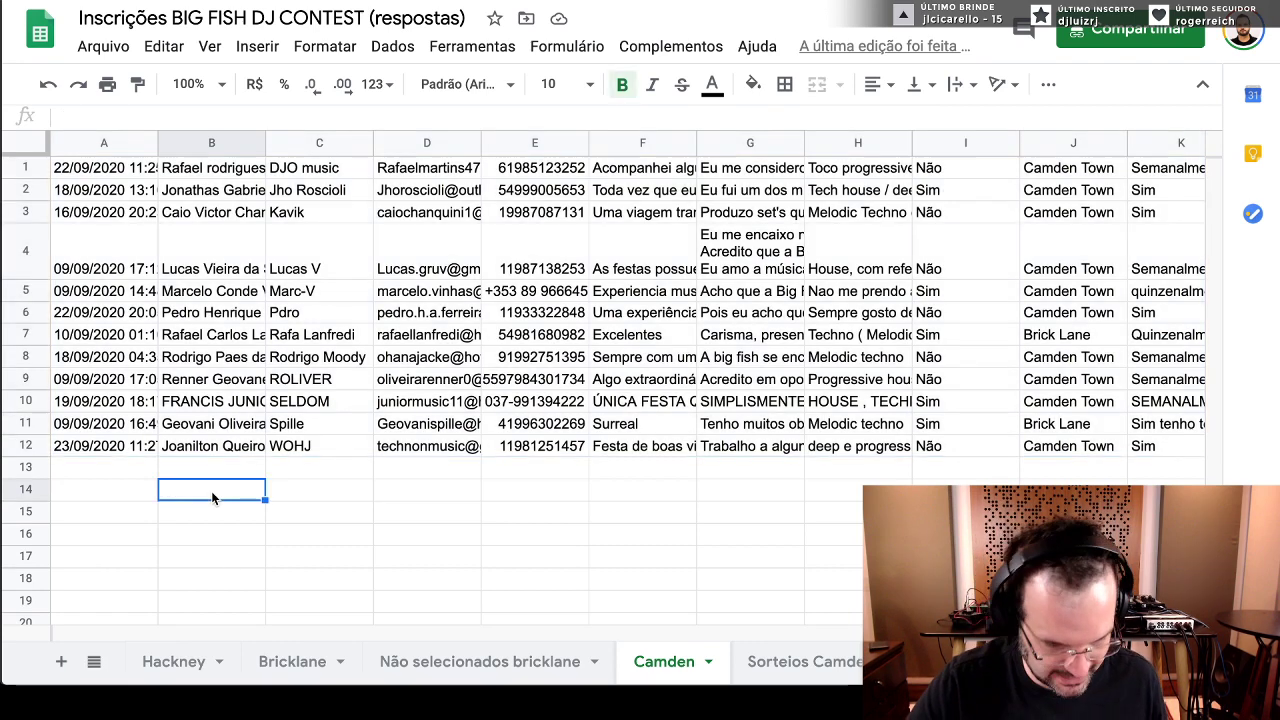
{"action": "type", "text": "19:0"}
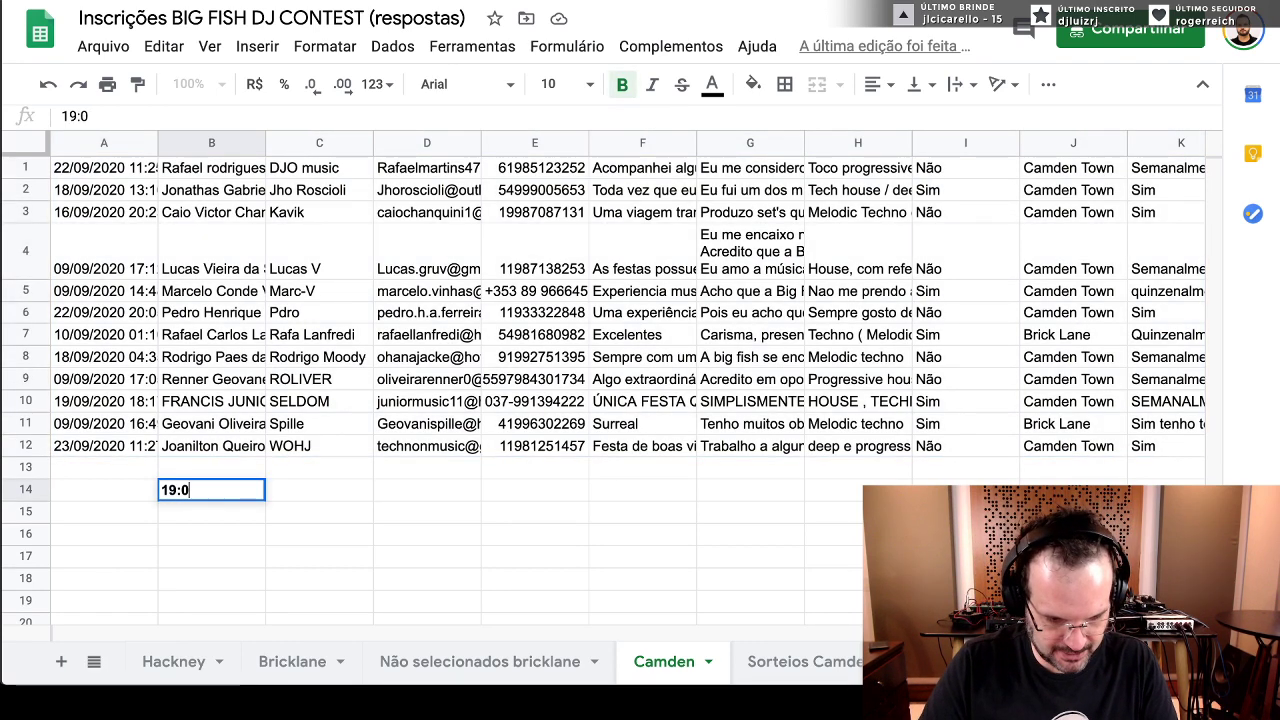
{"action": "type", "text": "00"}
{"action": "key", "text": "Return"}
{"action": "type", "text": "1"}
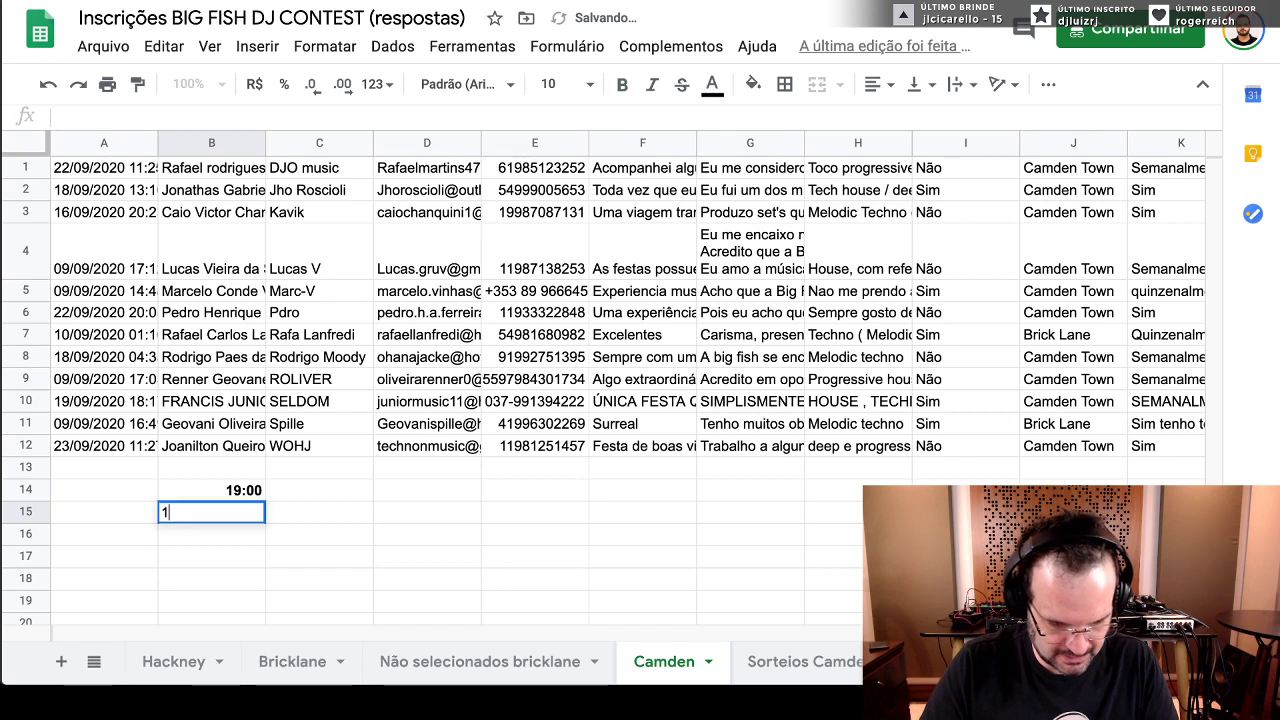
{"action": "type", "text": "9:200"}
{"action": "key", "text": "Return"}
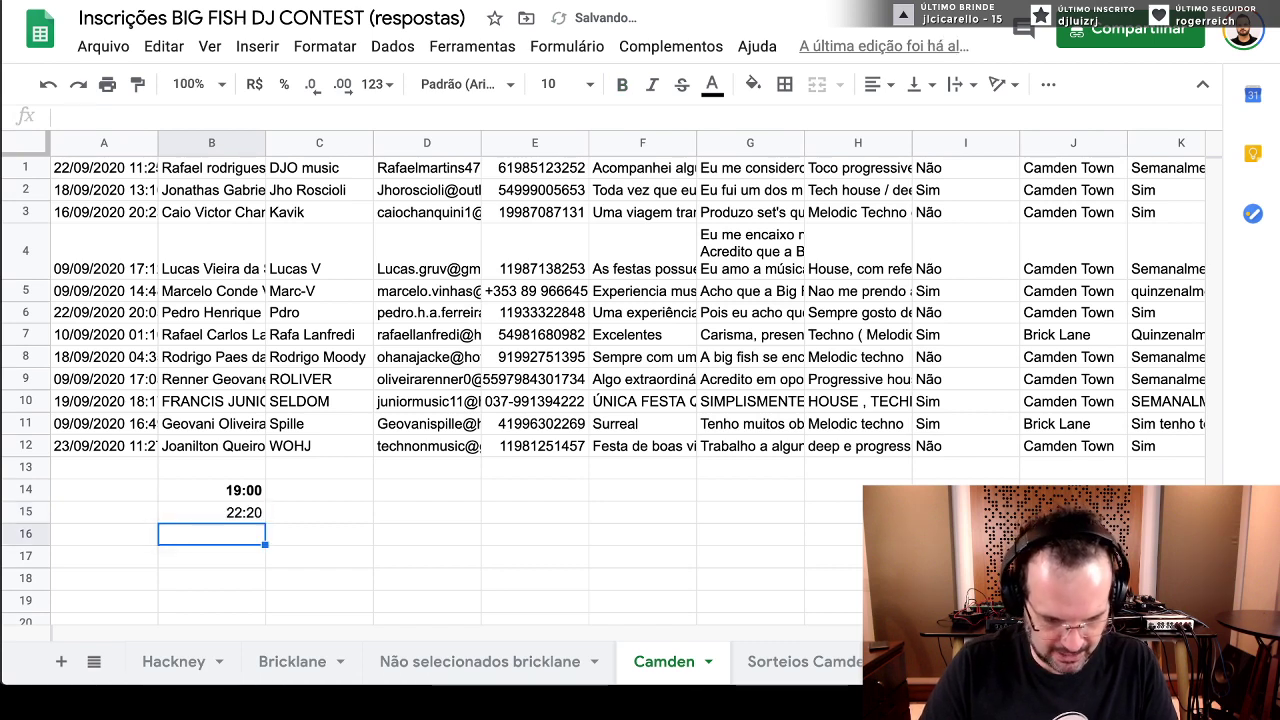
{"action": "type", "text": "1"}
{"action": "left_click", "coordinate": [211, 512]}
{"action": "type", "text": "1"}
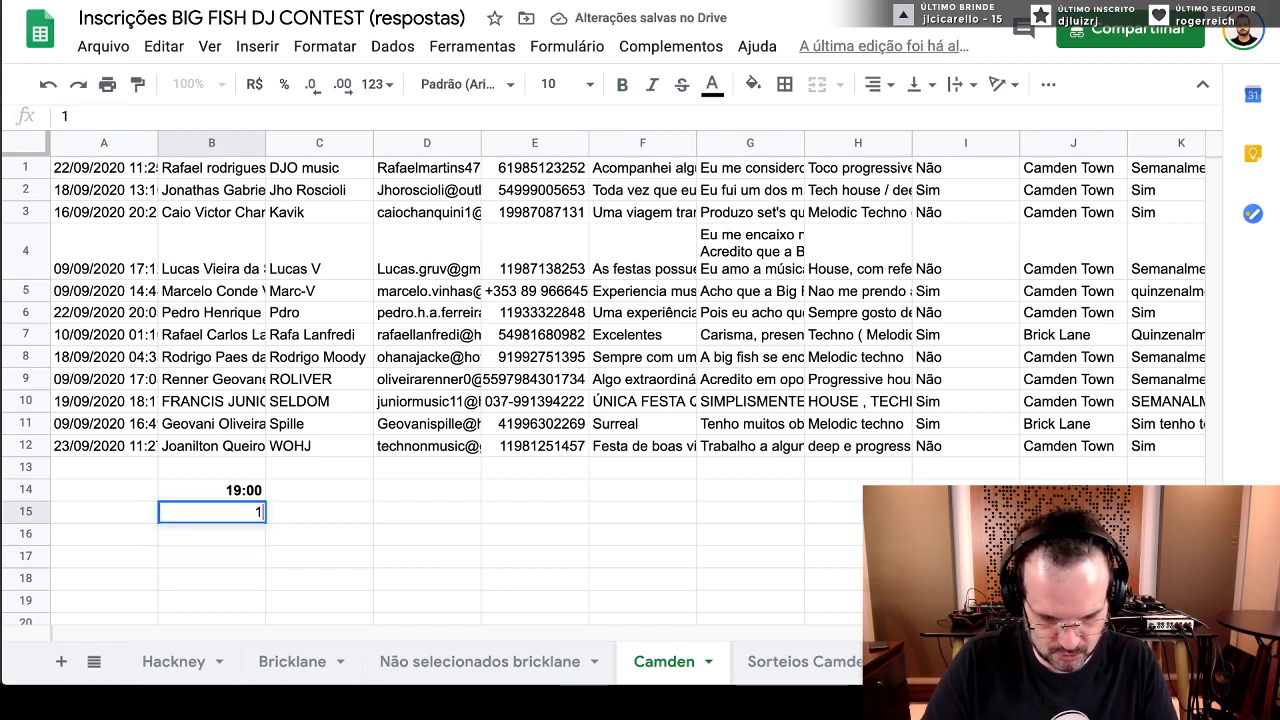
{"action": "type", "text": "9:20"}
{"action": "key", "text": "Return"}
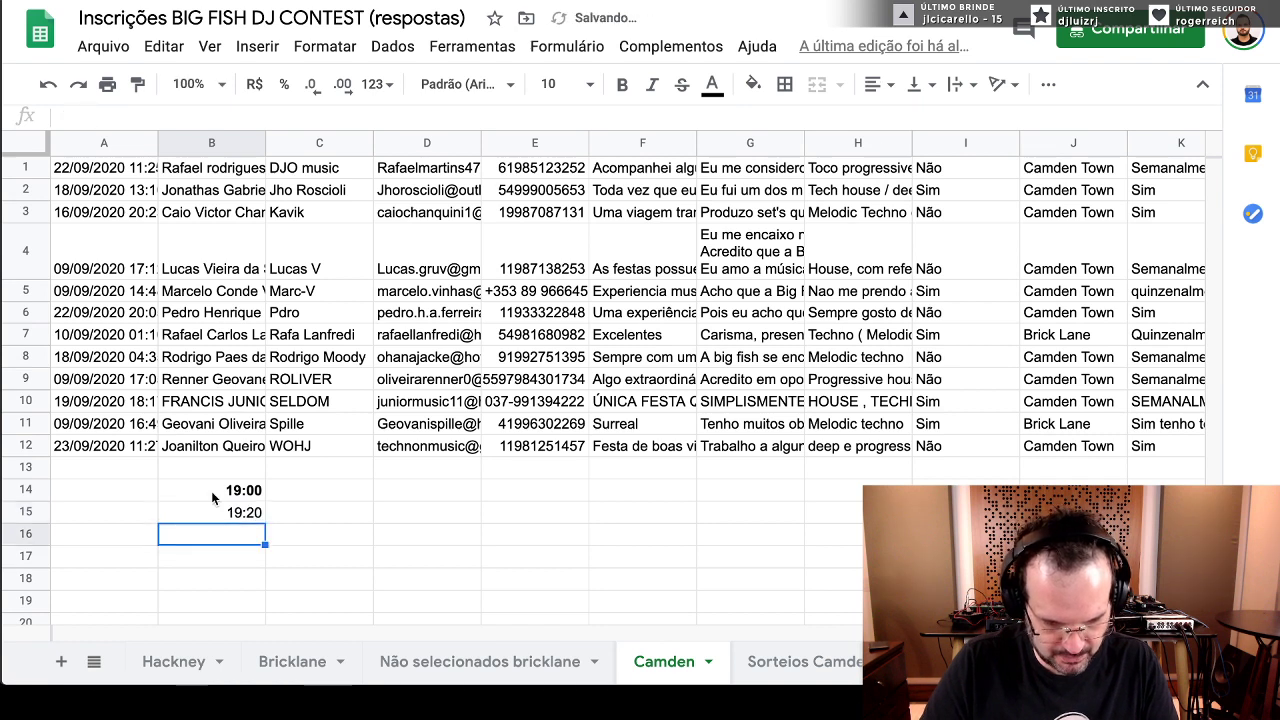
{"action": "left_click", "coordinate": [211, 491]}
{"action": "type", "text": "19:"}
{"action": "key", "text": "BackSpace"}
{"action": "key", "text": "BackSpace"}
{"action": "key", "text": "BackSpace"}
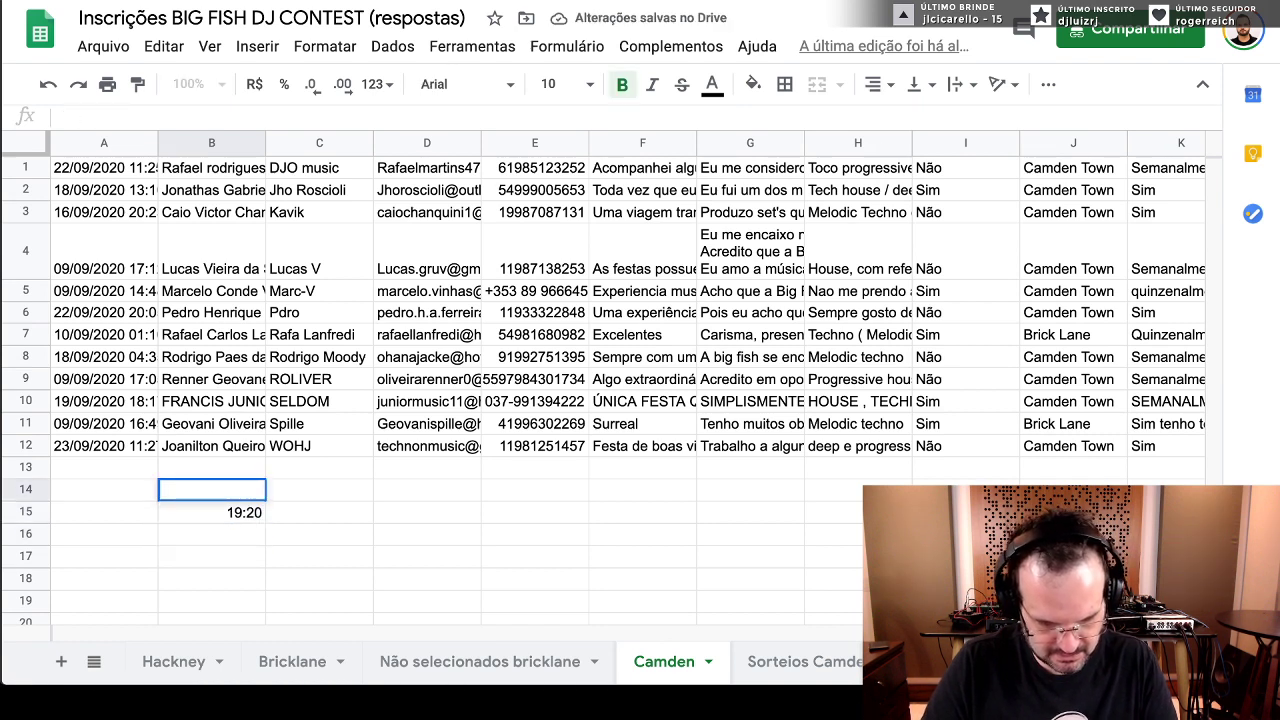
{"action": "type", "text": "19"}
{"action": "key", "text": "BackSpace"}
{"action": "key", "text": "BackSpace"}
{"action": "left_click", "coordinate": [214, 536]}
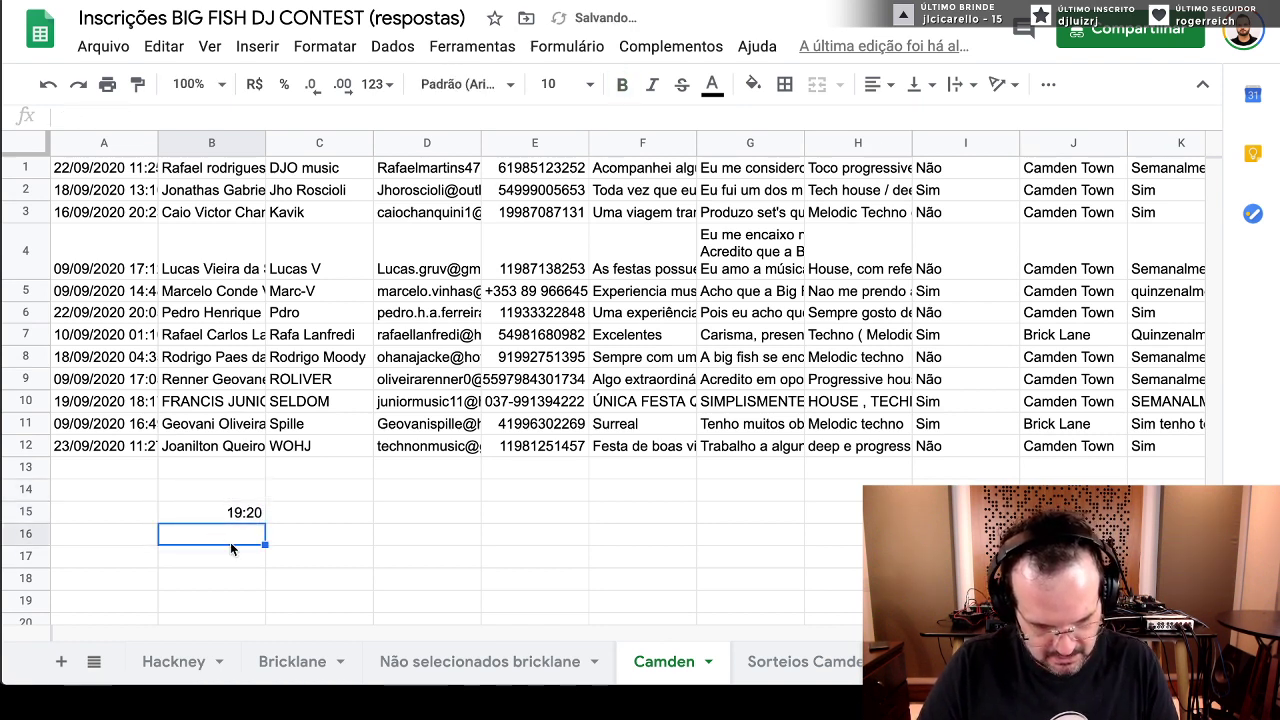
{"action": "key", "text": "ctrl+z"}
- Continue the time slots at 20-minute intervals in B16 to B19 with 19:40, 20:00, 20:20 and 20:40
{"action": "left_click", "coordinate": [233, 531]}
{"action": "type", "text": "18"}
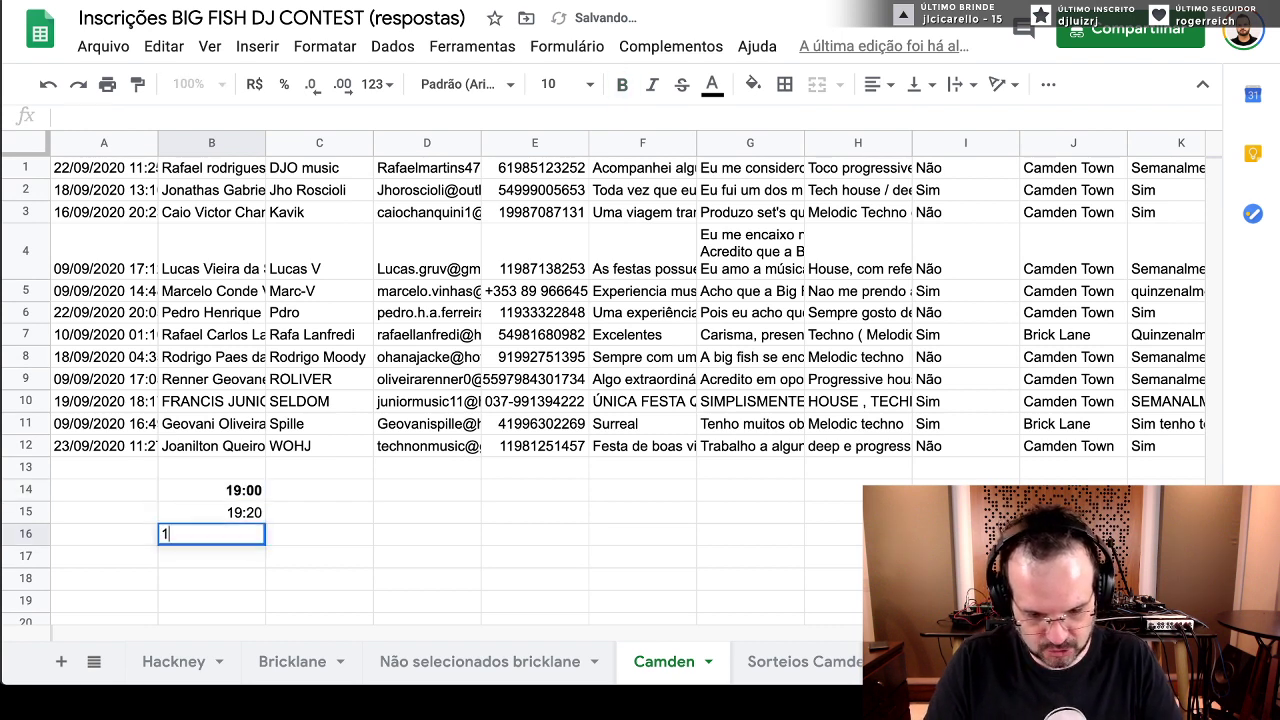
{"action": "key", "text": "BackSpace"}
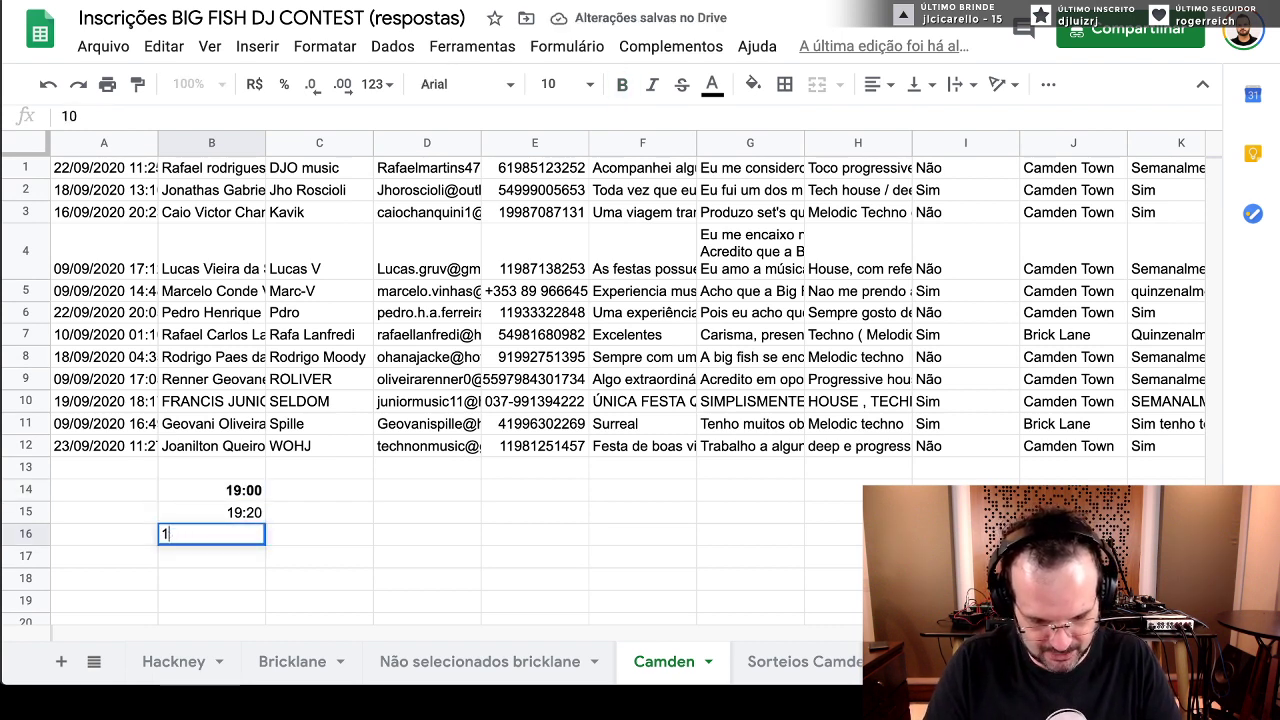
{"action": "type", "text": "9:40"}
{"action": "key", "text": "Return"}
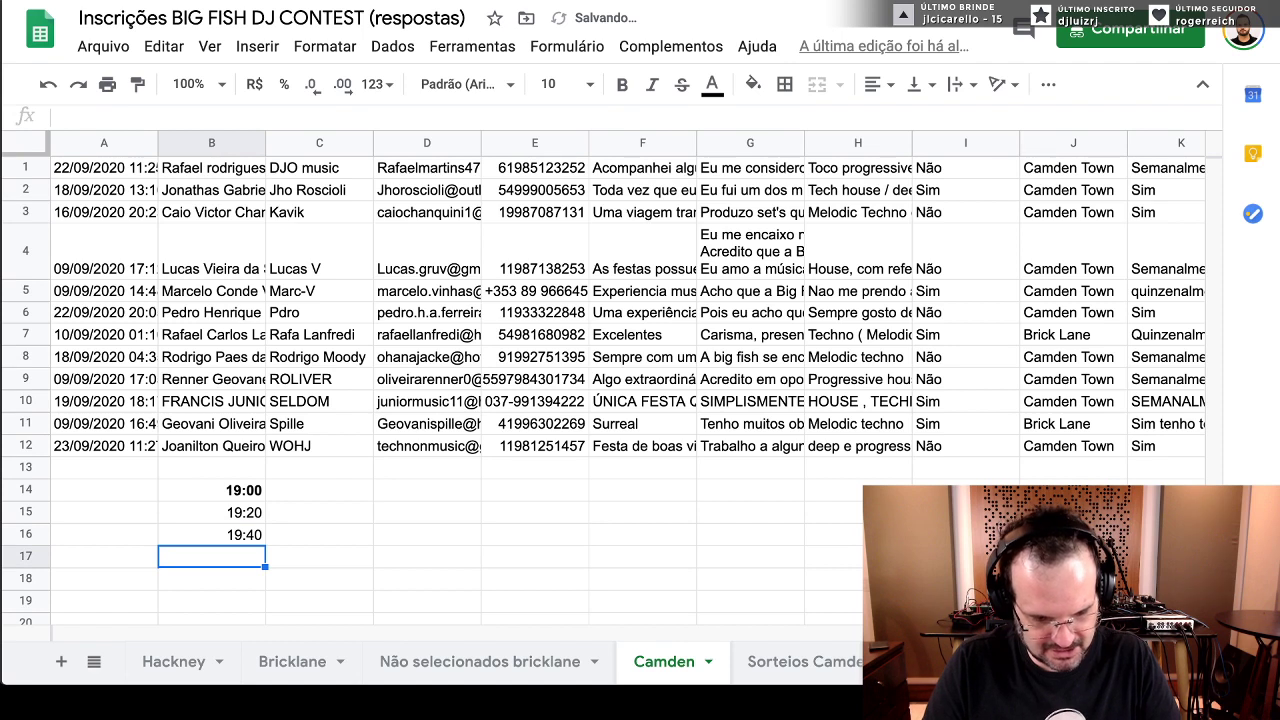
{"action": "type", "text": "20:00"}
{"action": "key", "text": "Return"}
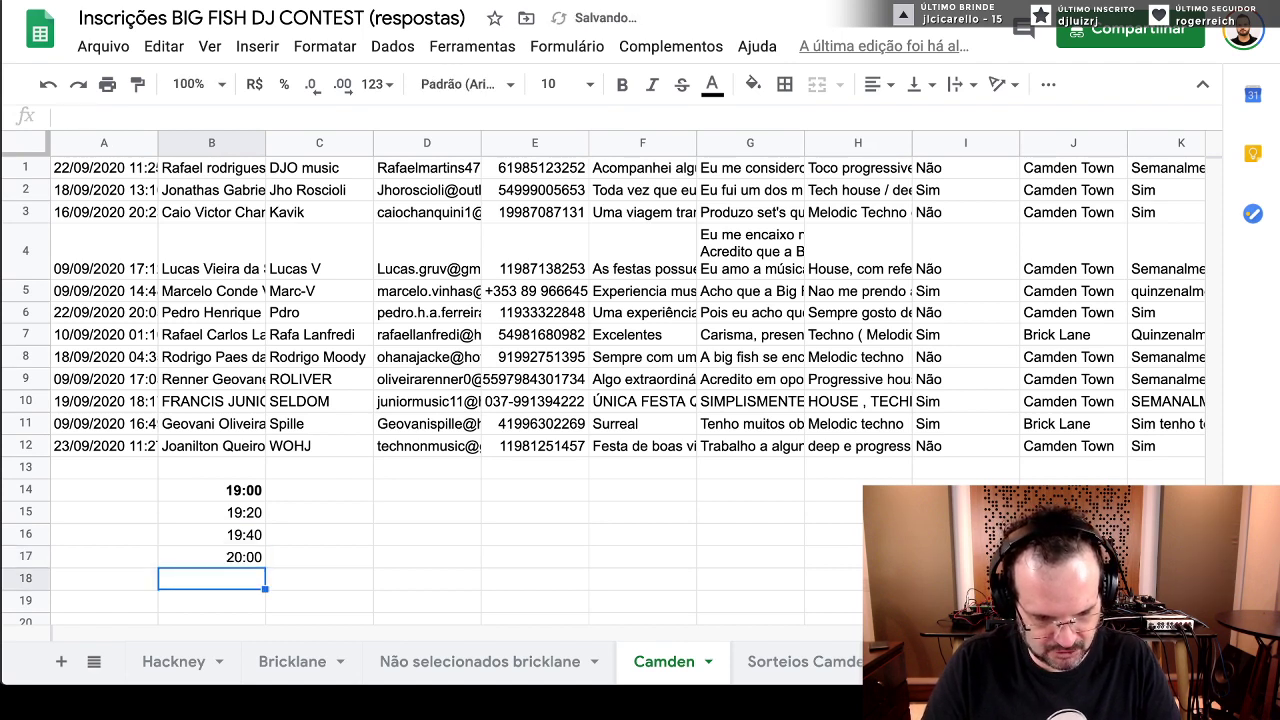
{"action": "type", "text": "20:20"}
{"action": "key", "text": "Return"}
{"action": "type", "text": "20"}
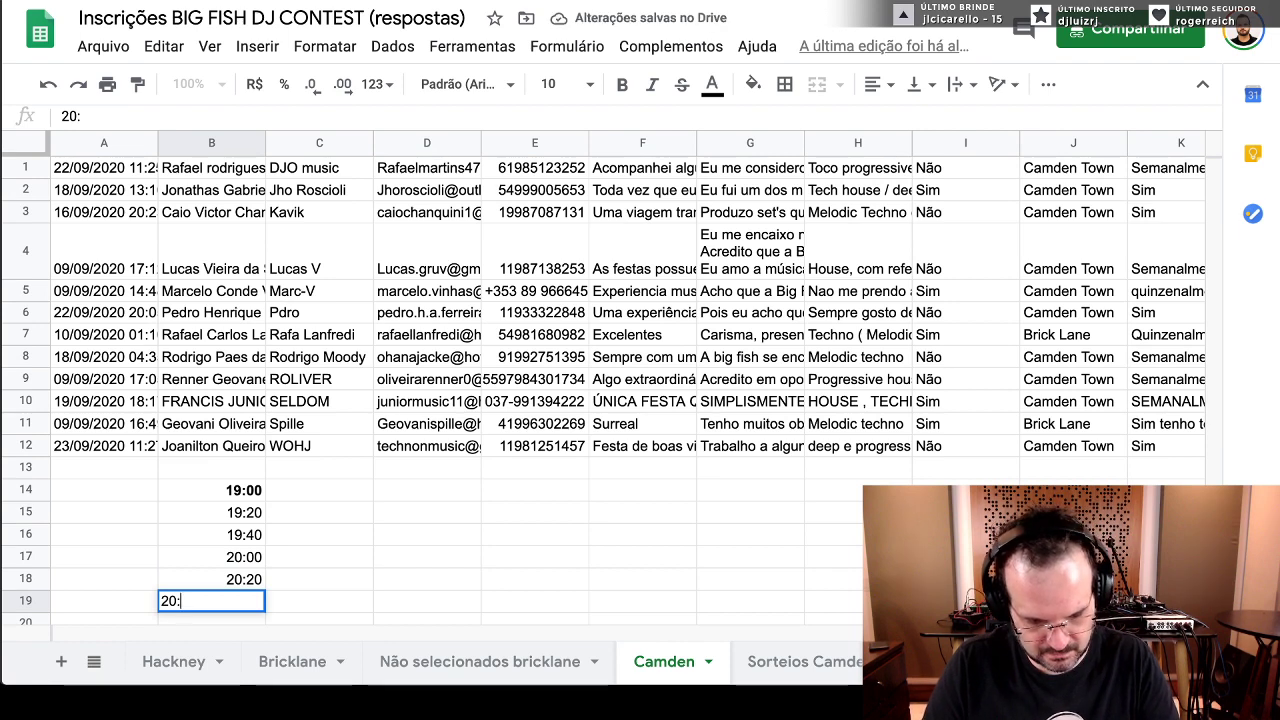
{"action": "type", "text": ":40"}
{"action": "key", "text": "Return"}
- Label the 20:40 slot "Votação" in C19
{"action": "left_click", "coordinate": [310, 578]}
{"action": "type", "text": "Vota"}
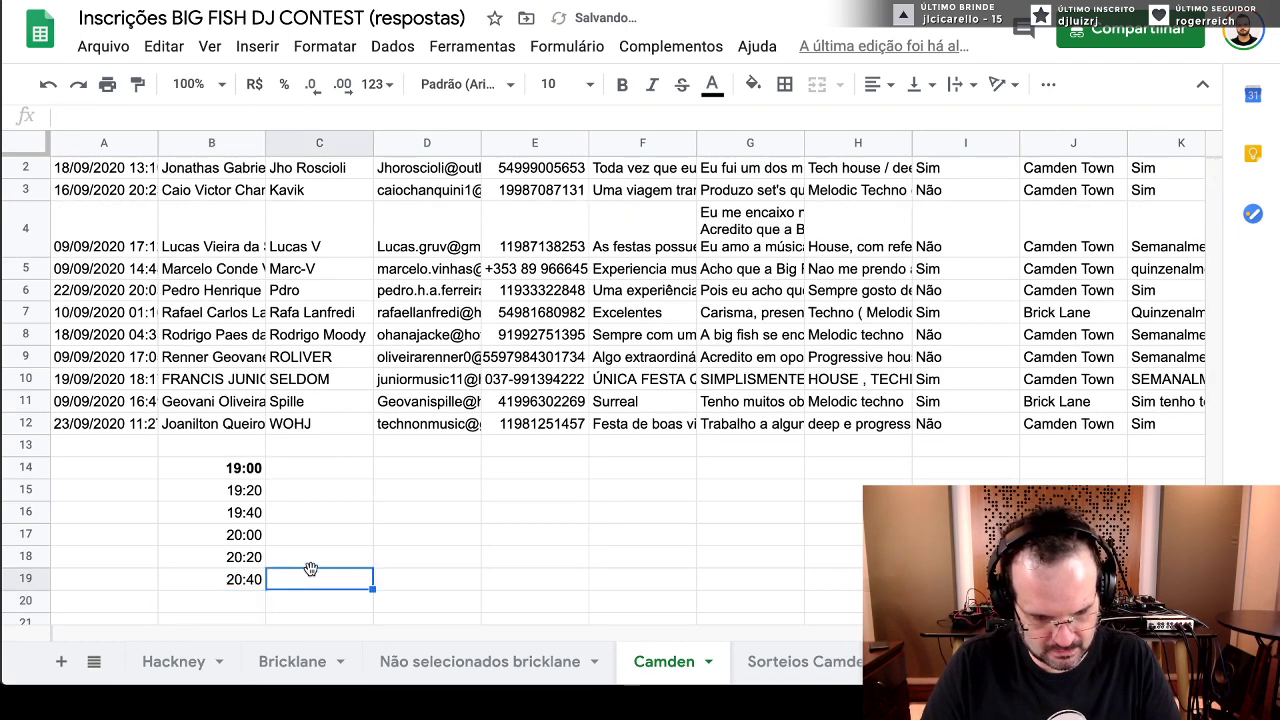
{"action": "type", "text": "ção"}
{"action": "key", "text": "Return"}
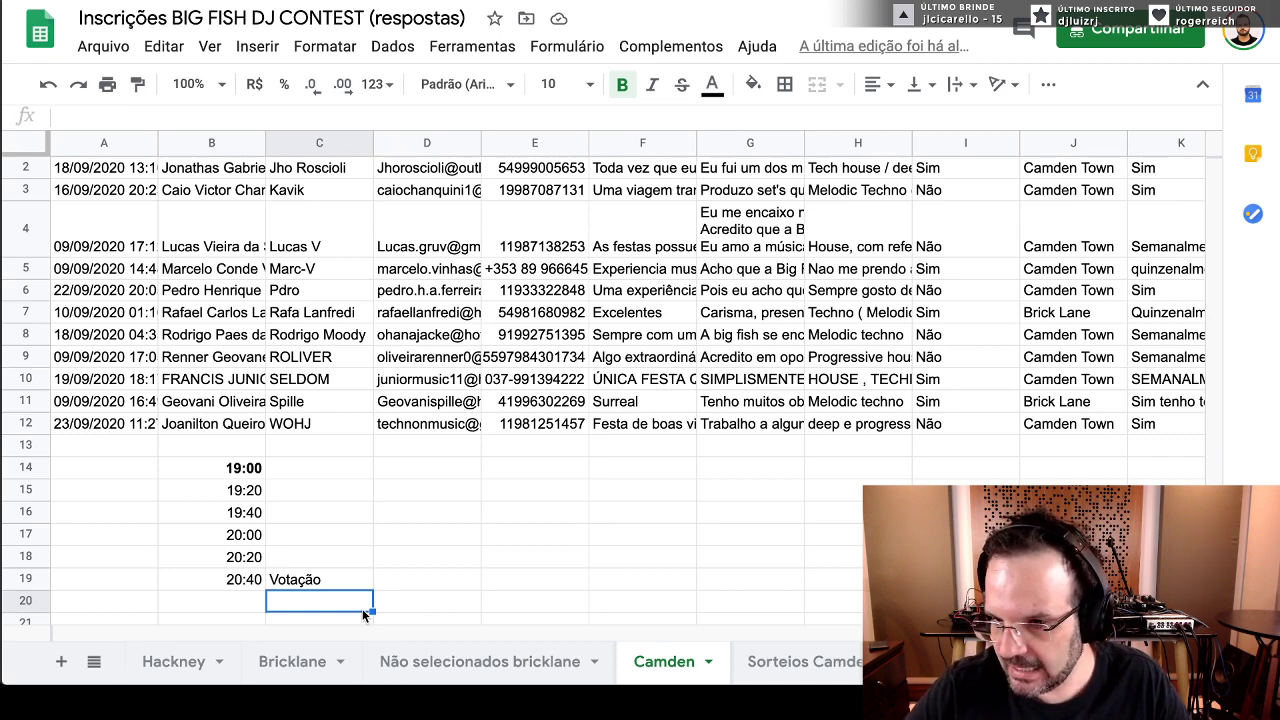
- Review the Camden contestant entries and the empty schedule, selecting A1:A12 to check the range of rows for the draw
{"action": "left_click", "coordinate": [362, 474]}
{"action": "scroll", "coordinate": [362, 474], "scroll_direction": "up", "scroll_amount": 1}
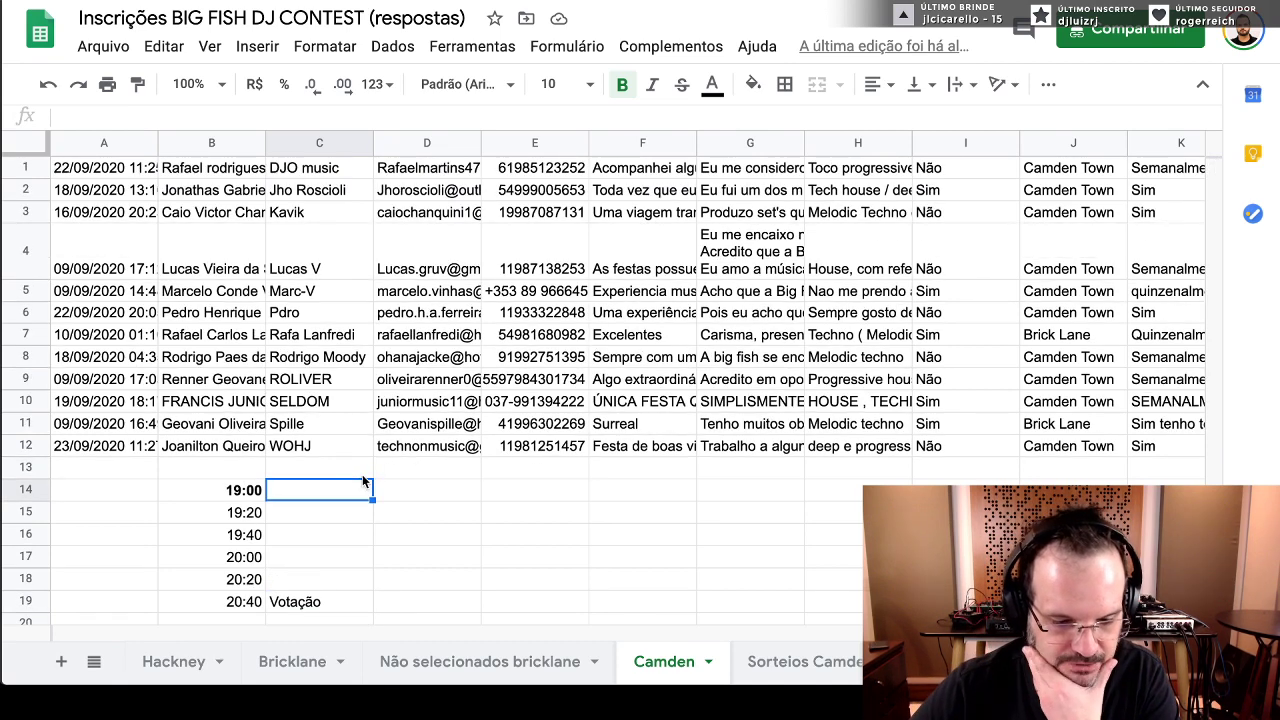
{"action": "scroll", "coordinate": [362, 474], "scroll_direction": "down", "scroll_amount": 2}
{"action": "scroll", "coordinate": [362, 474], "scroll_direction": "down", "scroll_amount": 2}
{"action": "scroll", "coordinate": [362, 477], "scroll_direction": "up", "scroll_amount": 5}
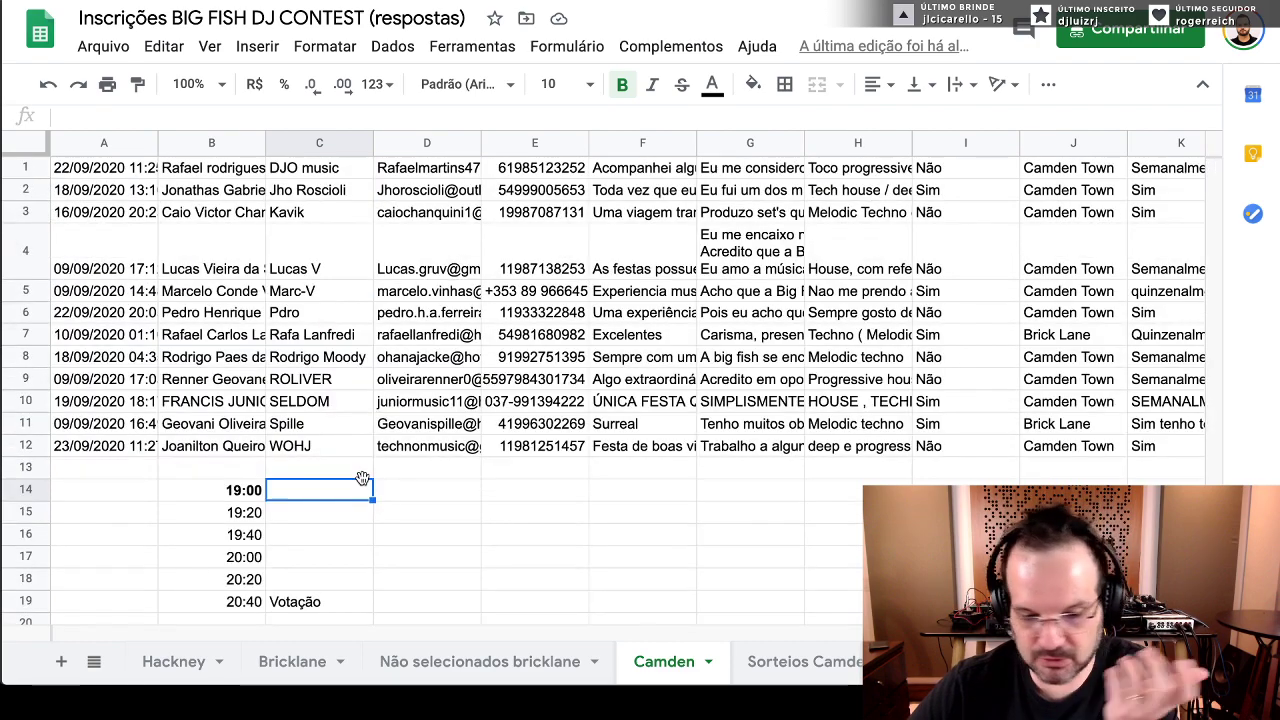
{"action": "scroll", "coordinate": [362, 477], "scroll_direction": "right", "scroll_amount": 5}
{"action": "scroll", "coordinate": [362, 477], "scroll_direction": "left", "scroll_amount": 5}
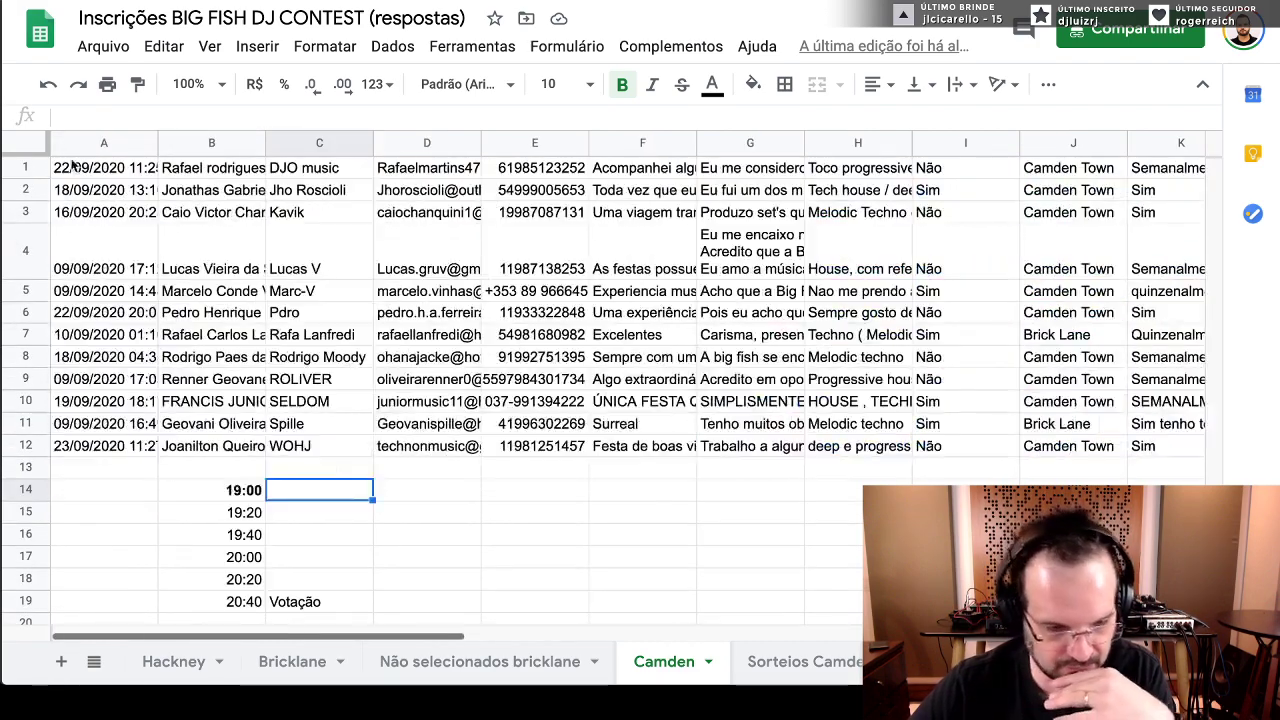
{"action": "left_click_drag", "start_coordinate": [146, 446], "coordinate": [121, 170]}
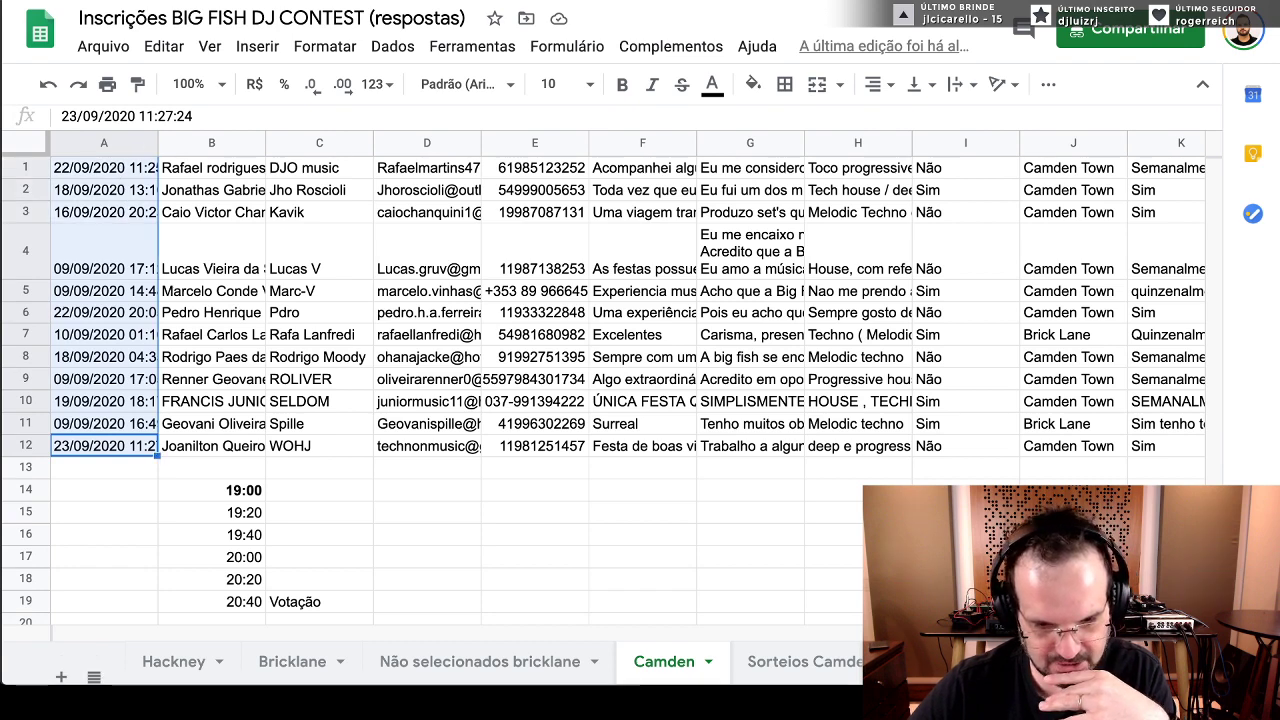
- Draw a number from 1 to 12 on RANDOM.ORG and copy the contestant entry in row 3 to the 19:00 slot at C14
{"action": "key", "text": "ctrl+Tab"}
{"action": "left_click_drag", "start_coordinate": [918, 262], "coordinate": [885, 265]}
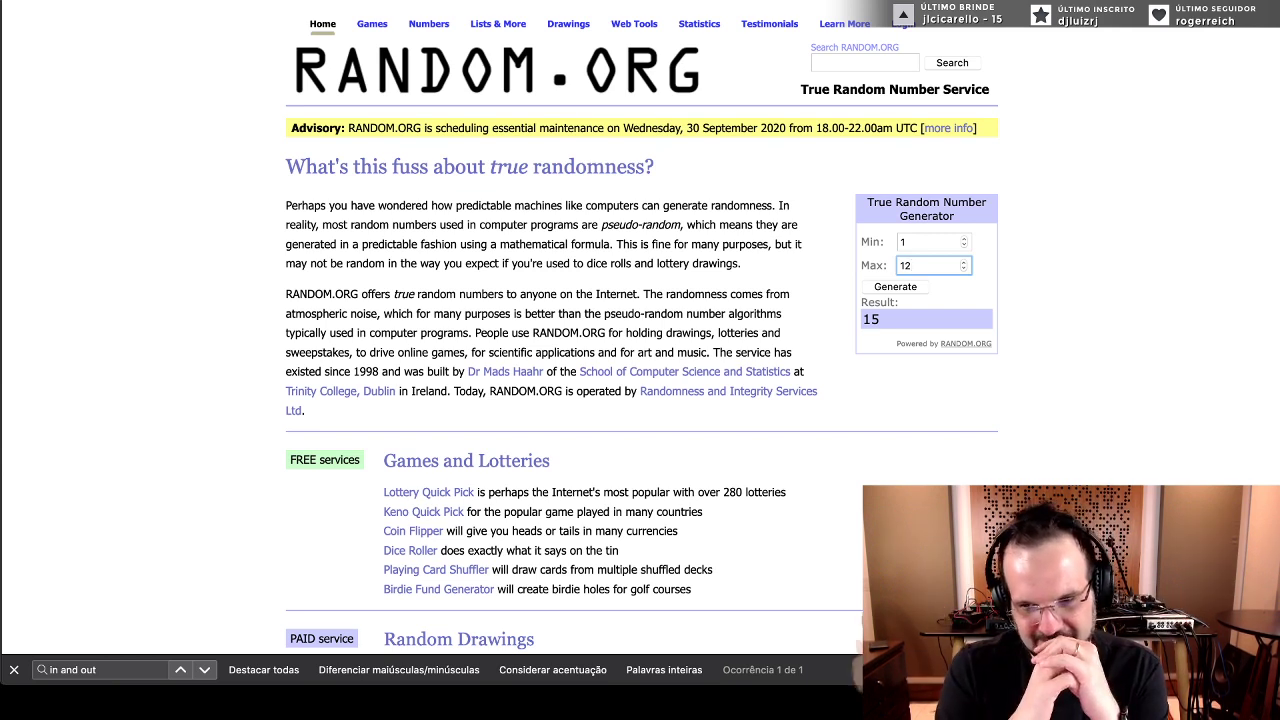
{"action": "left_click", "coordinate": [895, 287]}
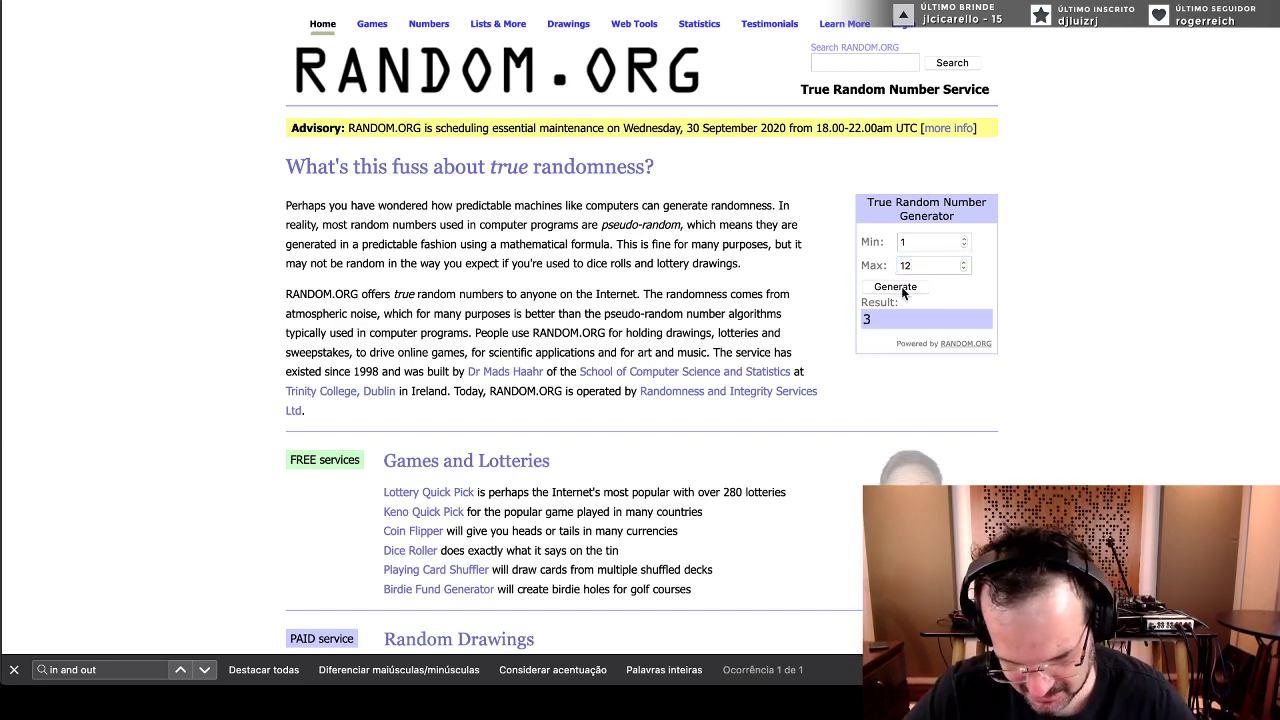
{"action": "key", "text": "ctrl+Tab"}
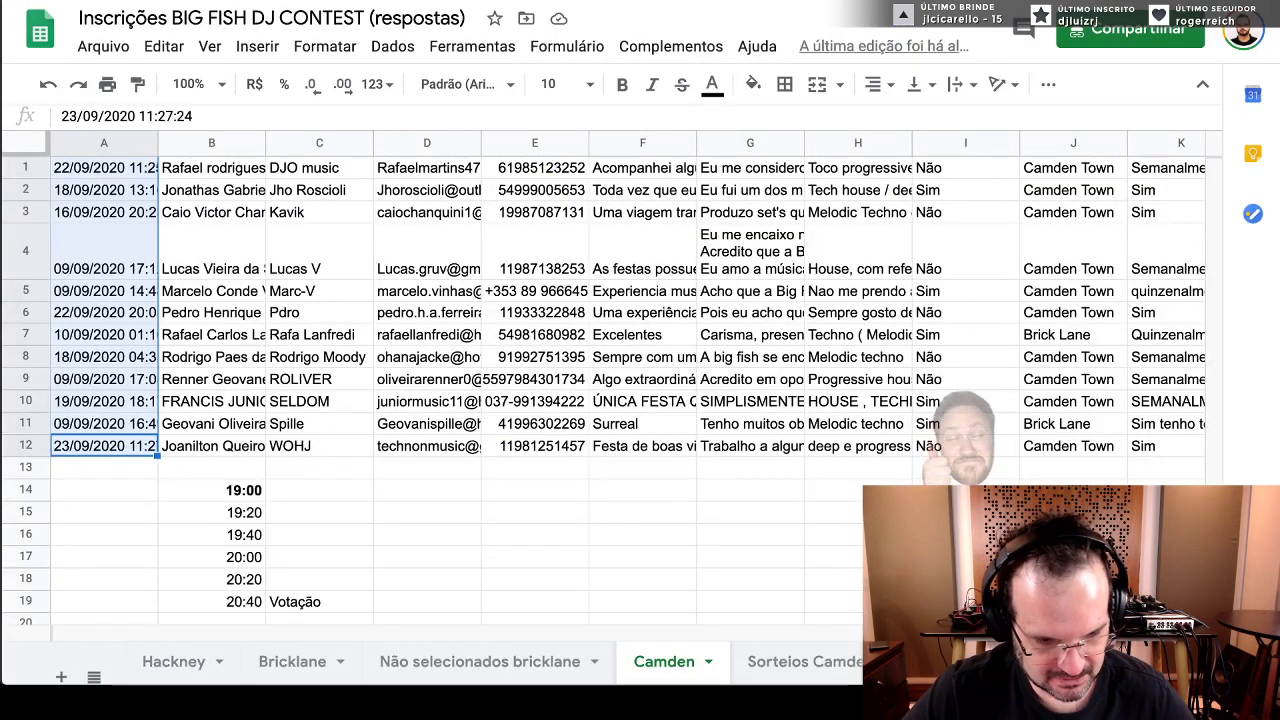
{"action": "left_click", "coordinate": [30, 212]}
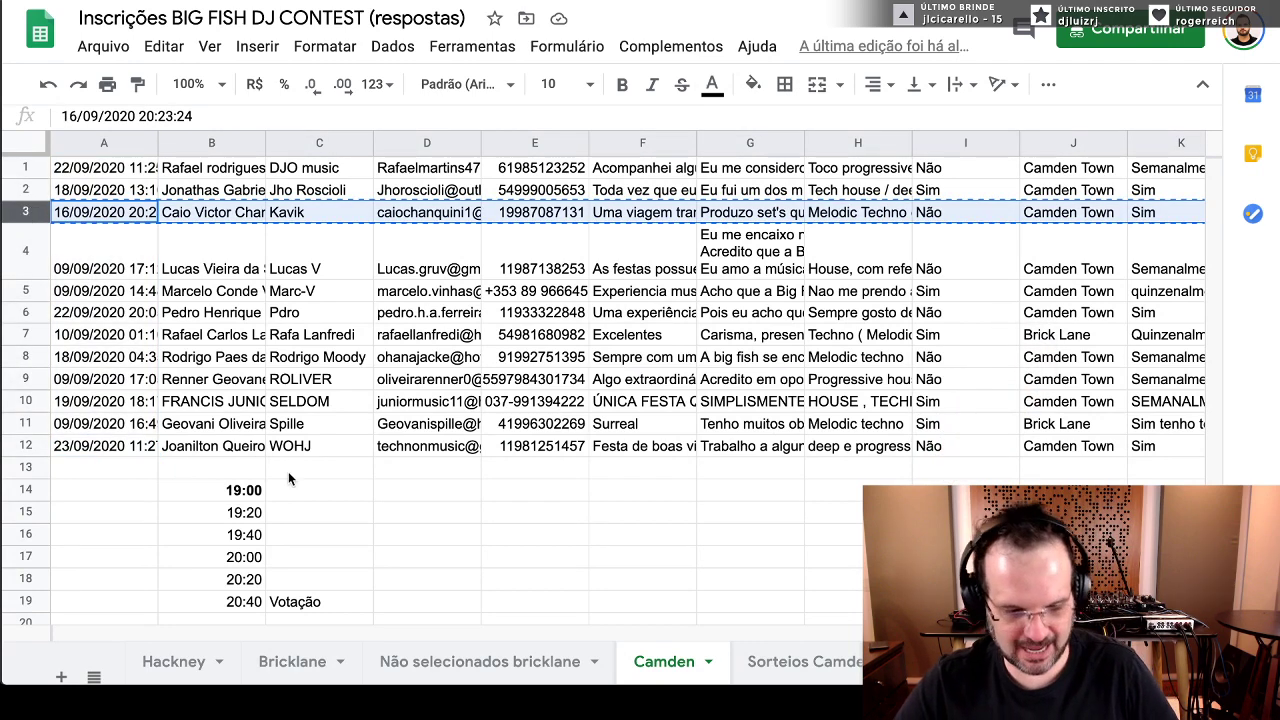
{"action": "left_click", "coordinate": [342, 499]}
{"action": "key", "text": "ctrl+v"}
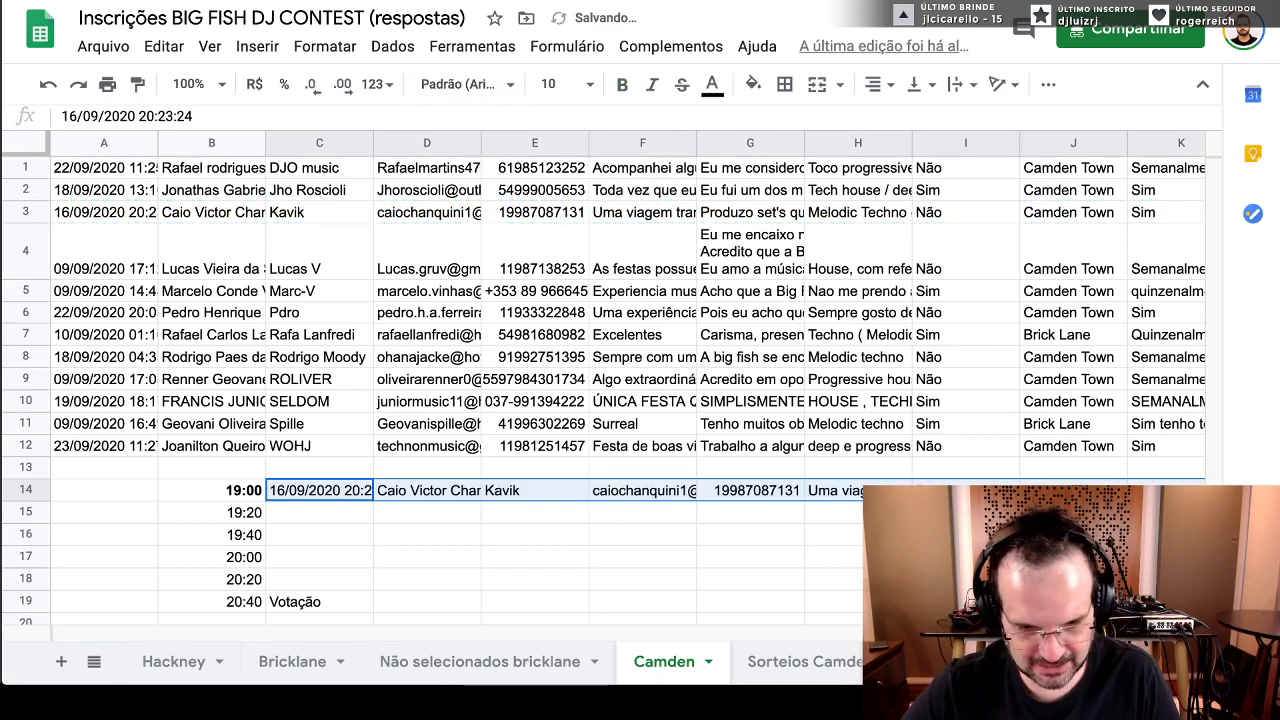
- Draw another number on RANDOM.ORG and copy the contestant entry in row 1 to the 19:20 slot at C15
{"action": "key", "text": "ctrl+Tab"}
{"action": "left_click", "coordinate": [904, 287]}
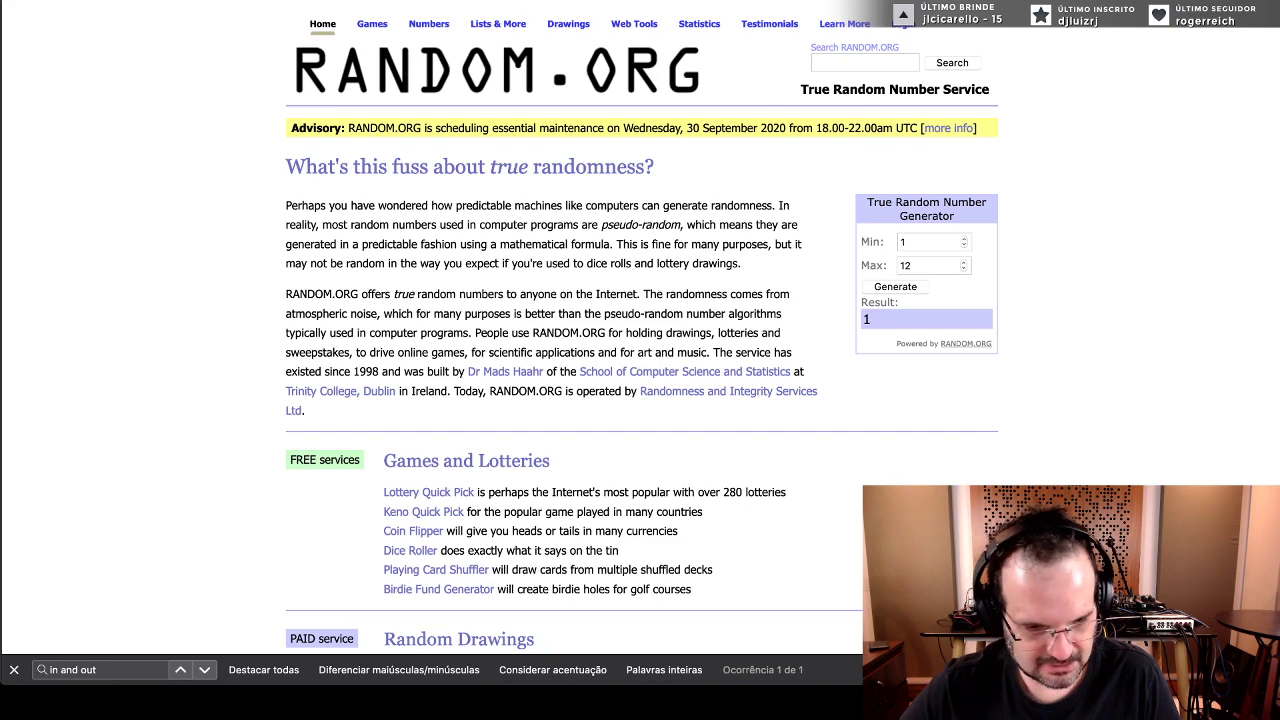
{"action": "key", "text": "ctrl+shift+Tab"}
{"action": "key", "text": "ctrl+shift+Tab"}
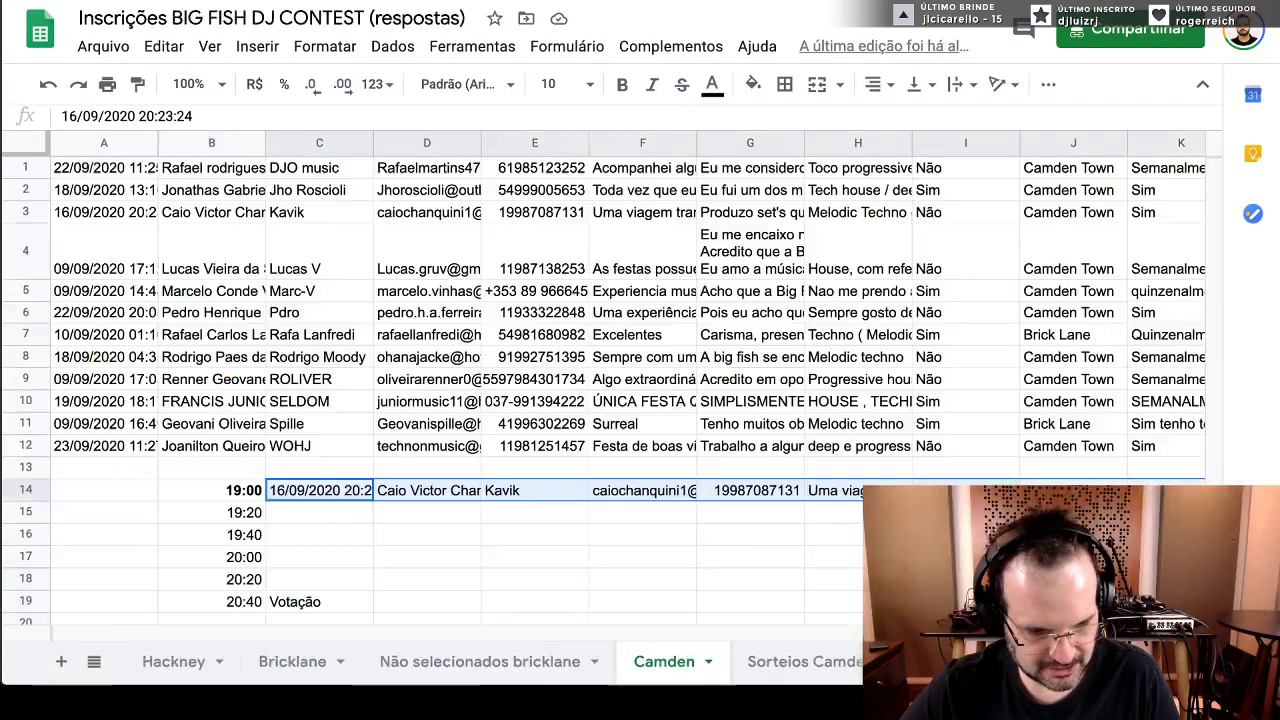
{"action": "left_click", "coordinate": [24, 167]}
{"action": "key", "text": "ctrl+c"}
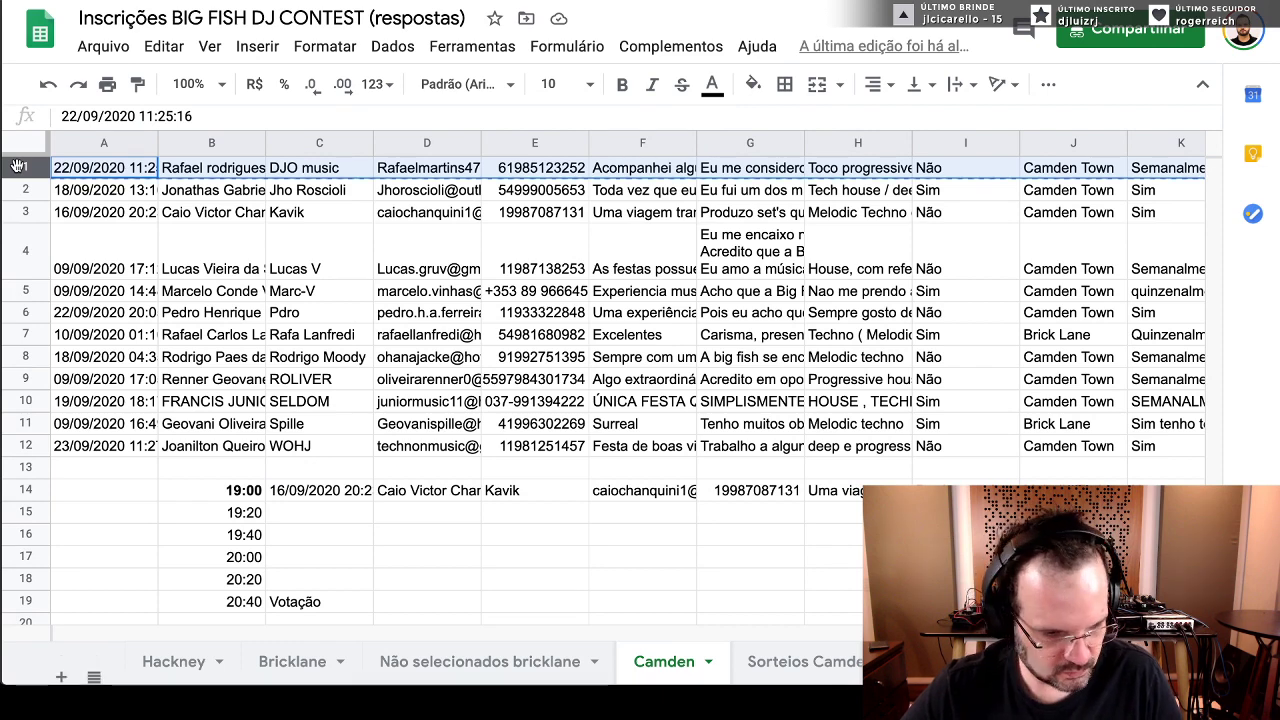
{"action": "left_click", "coordinate": [352, 516]}
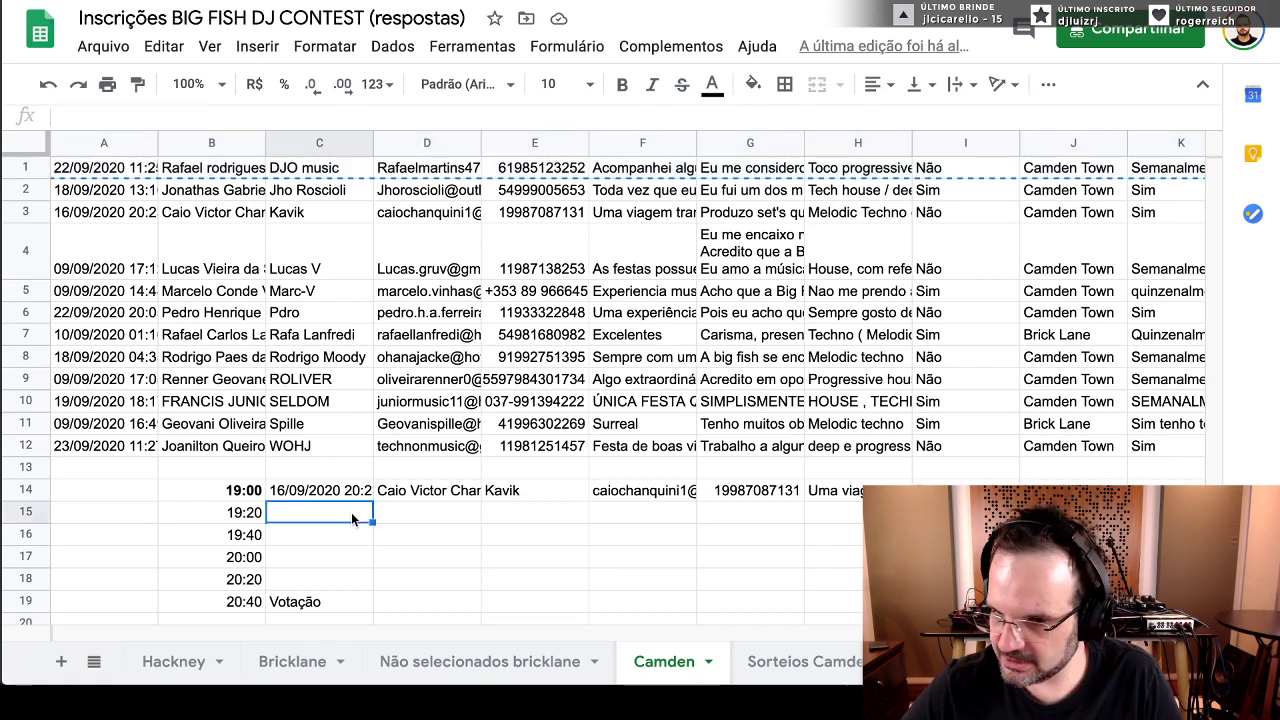
{"action": "key", "text": "ctrl+v"}
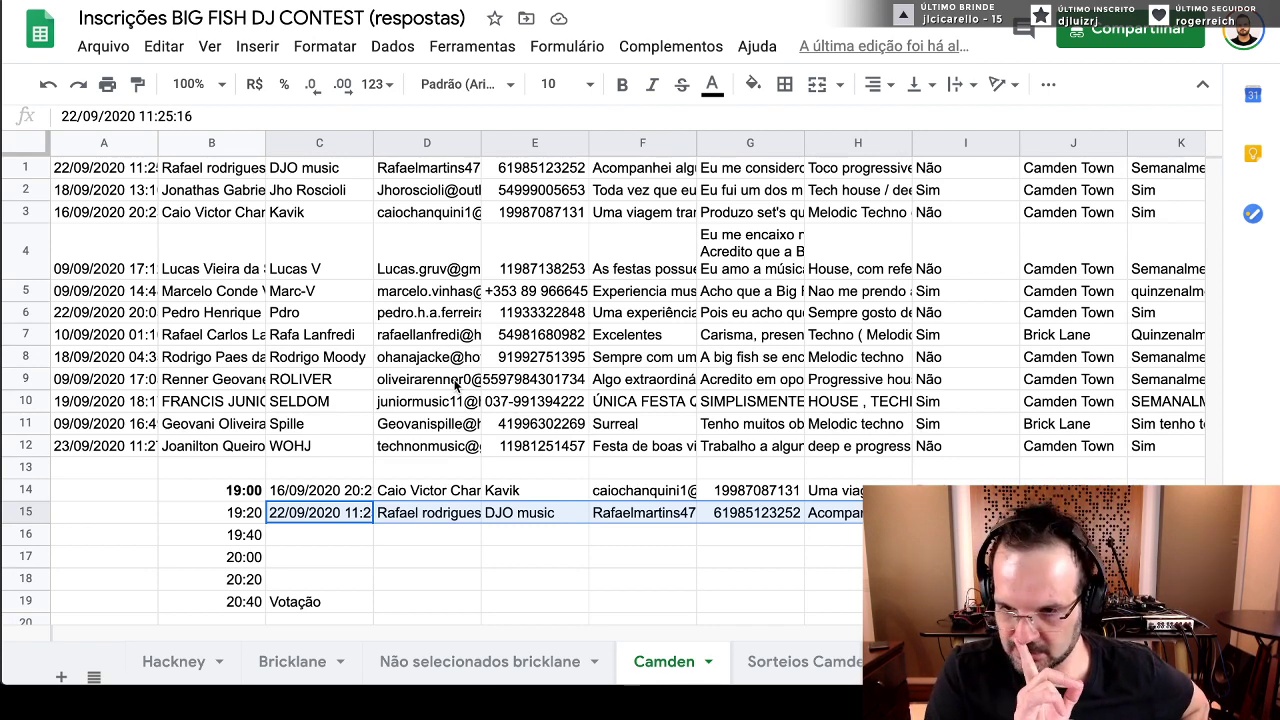
- Search the Bricklane sheet for a contestant's name and clear the search text
{"action": "left_click", "coordinate": [288, 662]}
{"action": "key", "text": "ctrl+f"}
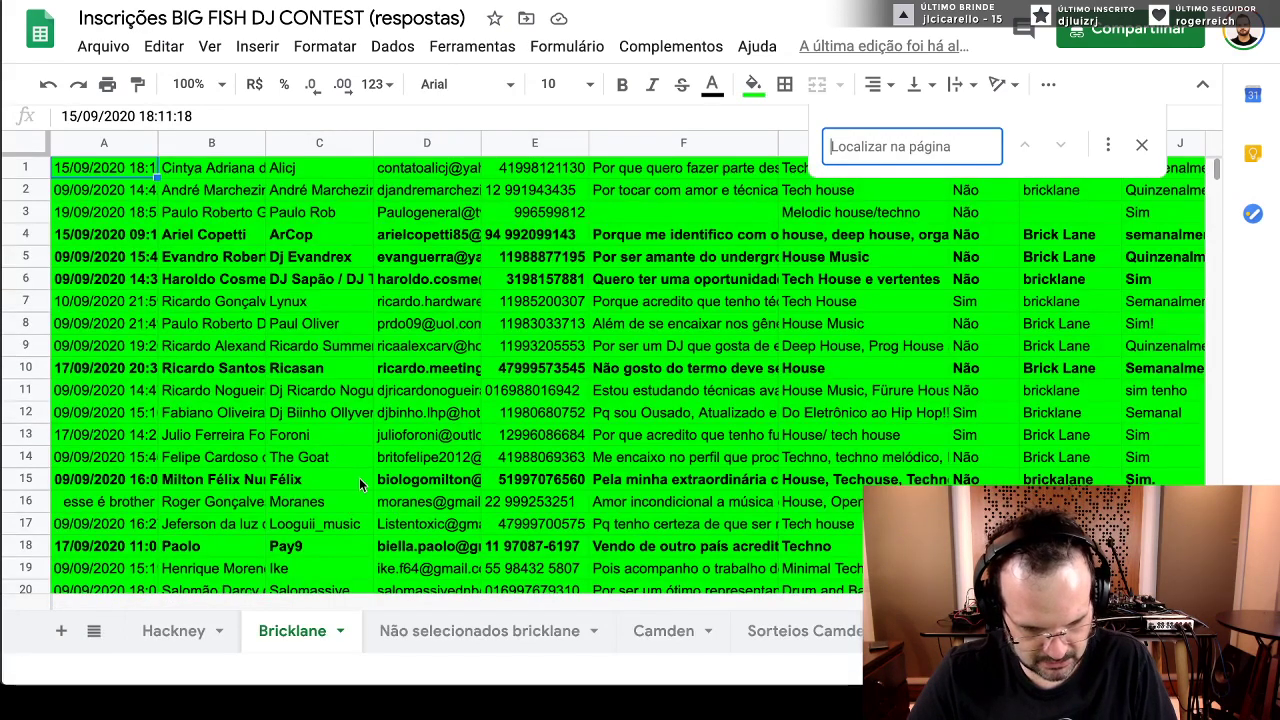
{"action": "type", "text": "velle"}
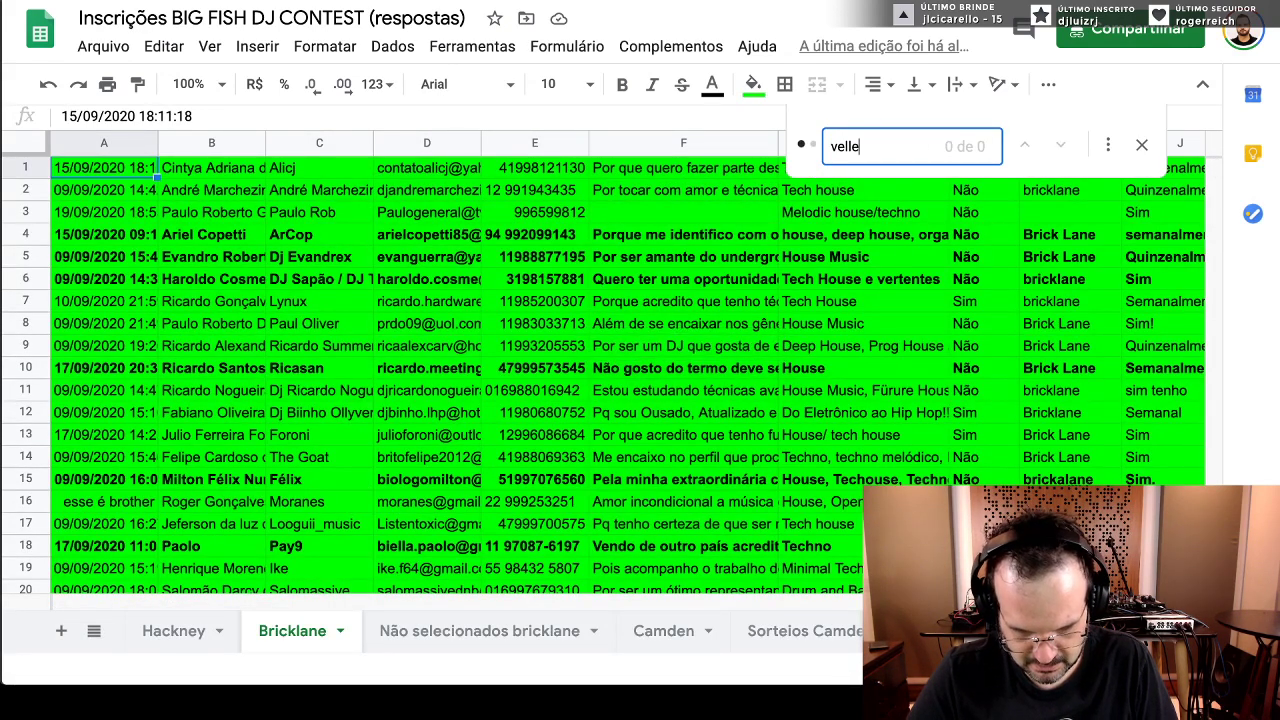
{"action": "key", "text": "BackSpace"}
{"action": "key", "text": "BackSpace"}
{"action": "key", "text": "BackSpace"}
{"action": "key", "text": "BackSpace"}
{"action": "key", "text": "BackSpace"}
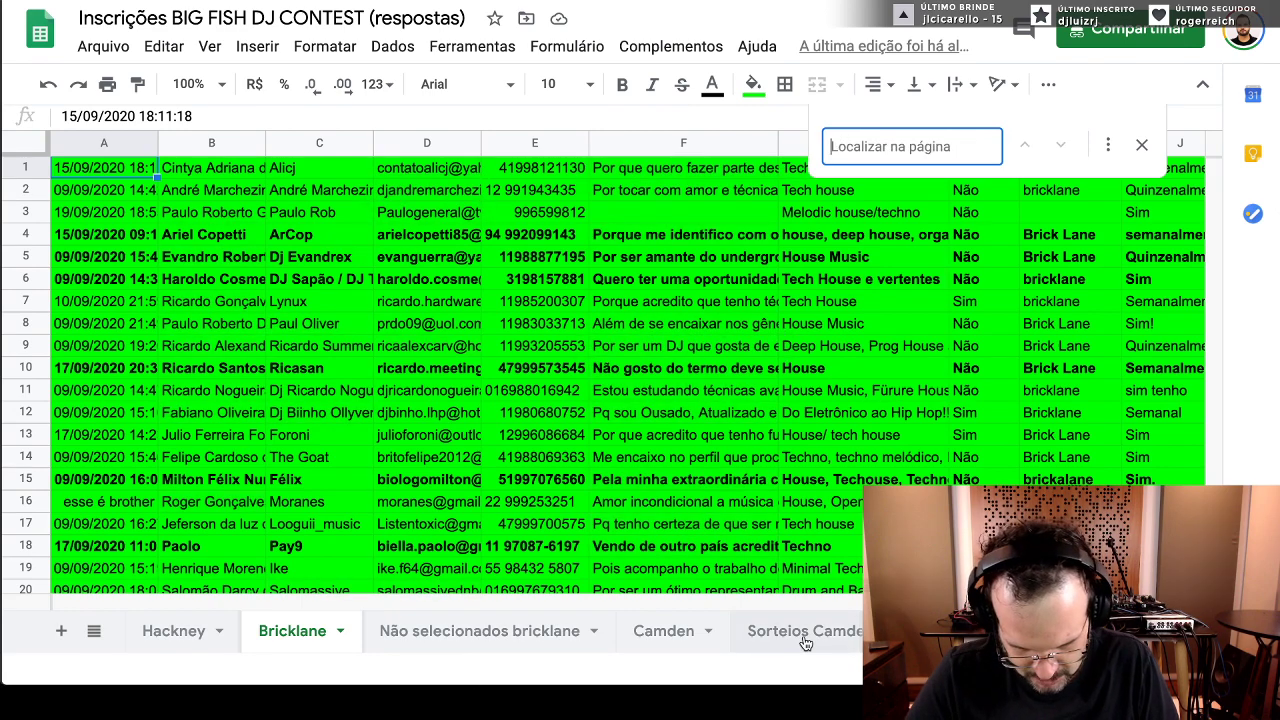
- Look through the Sorteios Camden Town, Camden and Respostas ao formulário 1 sheets to check the contestant entries and their chosen dance floors
{"action": "left_click", "coordinate": [806, 643]}
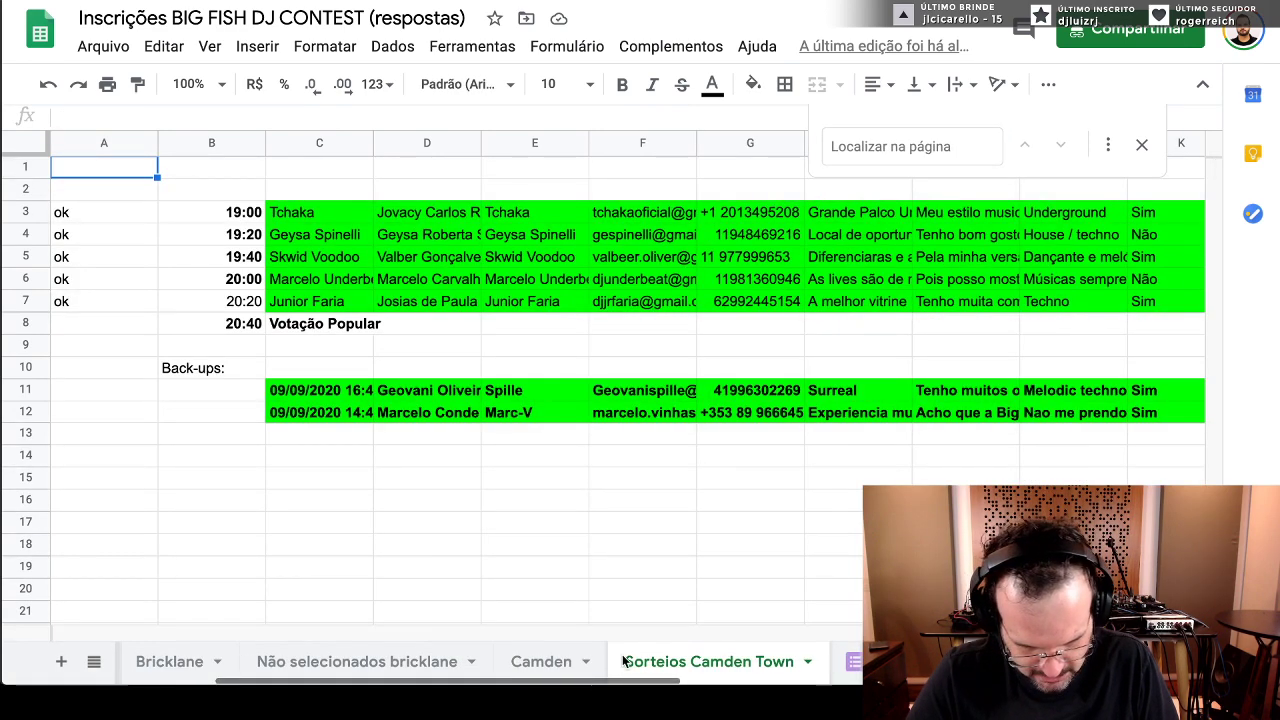
{"action": "left_click", "coordinate": [560, 660]}
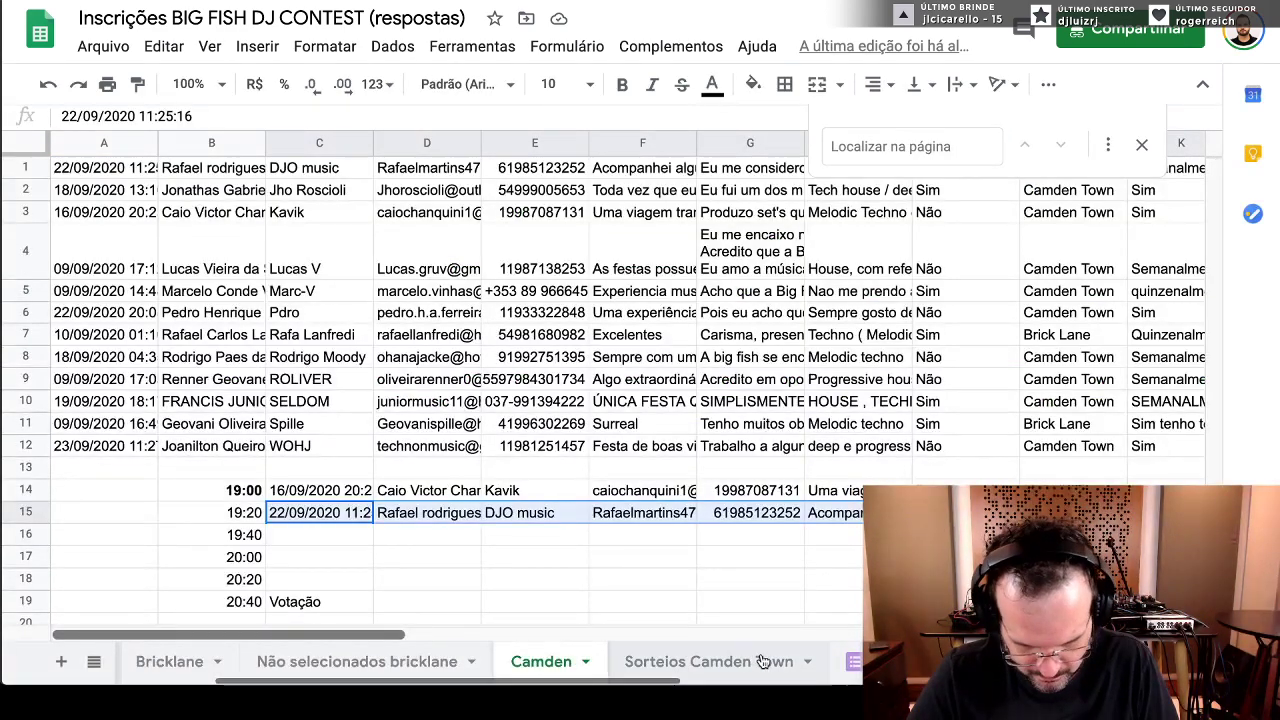
{"action": "scroll", "coordinate": [762, 662], "scroll_direction": "right", "scroll_amount": 3}
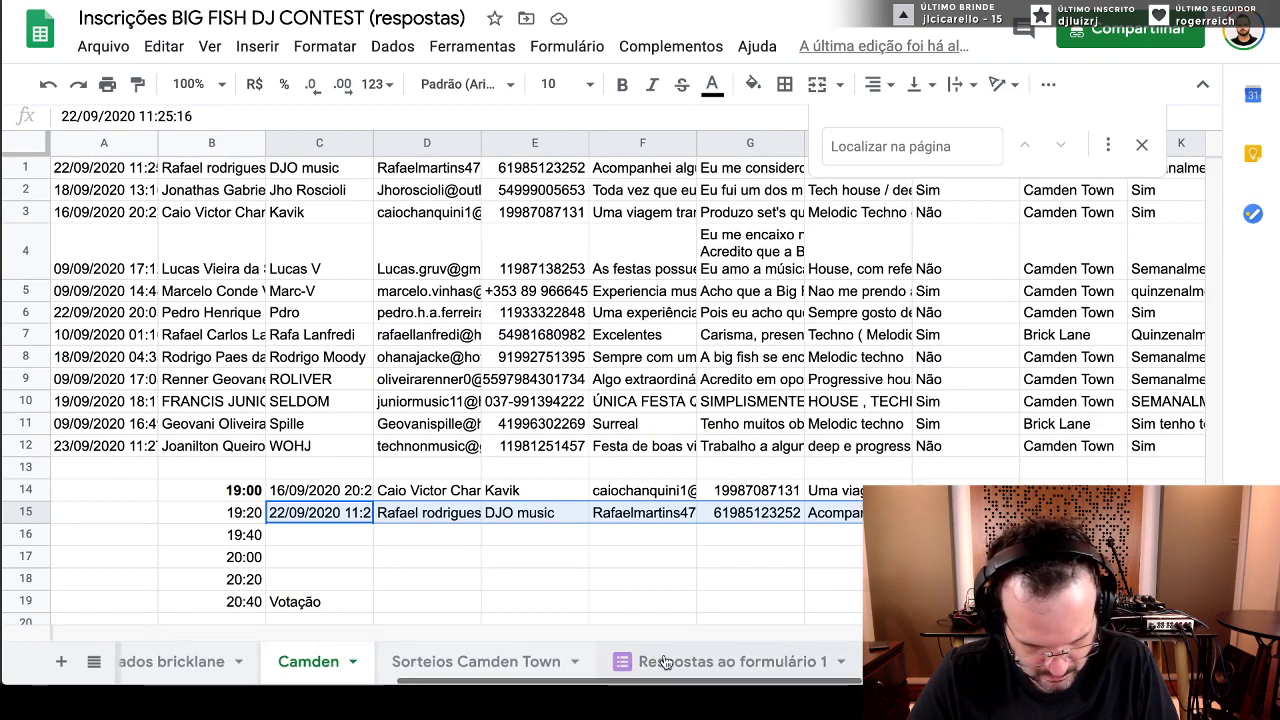
{"action": "left_click", "coordinate": [665, 662]}
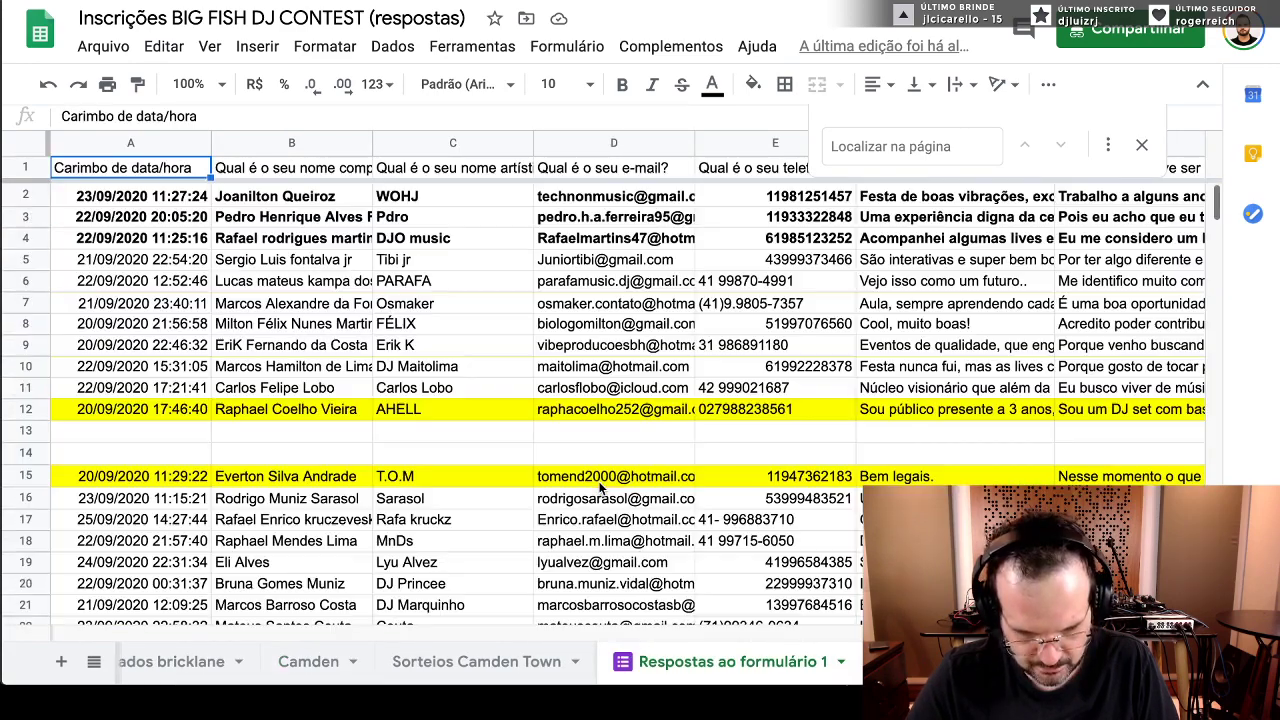
{"action": "scroll", "coordinate": [600, 485], "scroll_direction": "right", "scroll_amount": 10}
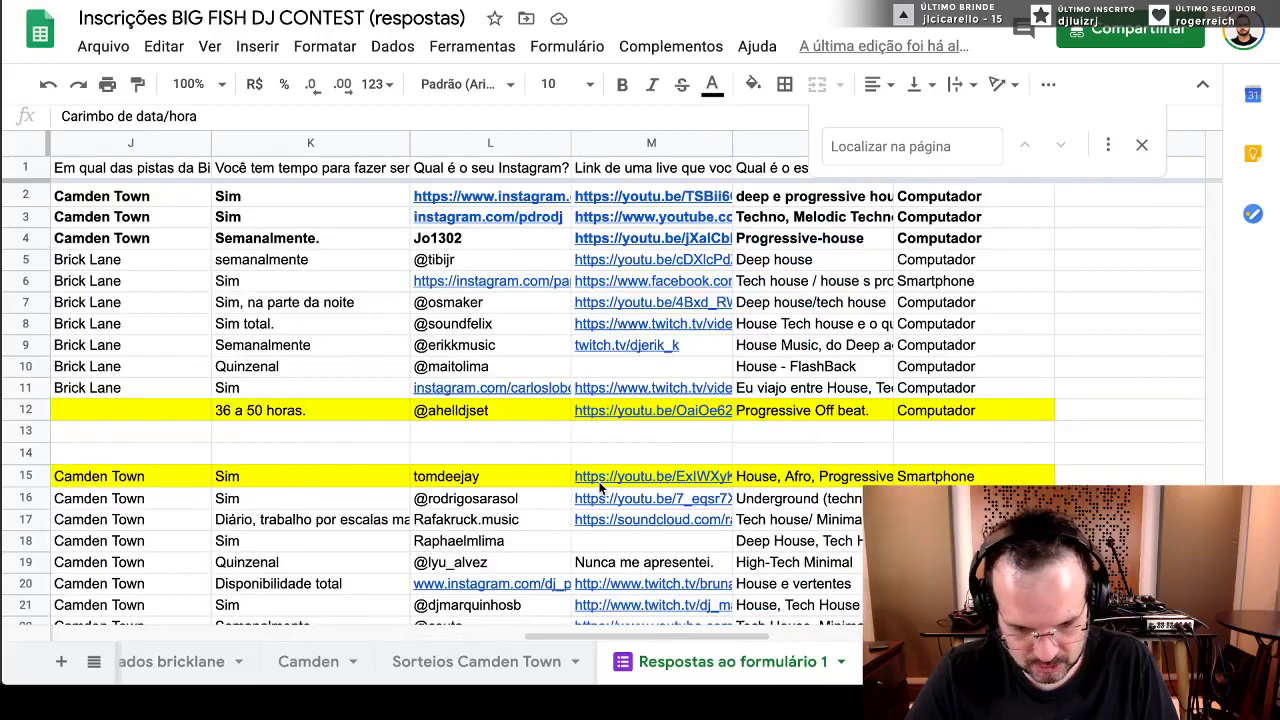
{"action": "scroll", "coordinate": [600, 485], "scroll_direction": "left", "scroll_amount": 3}
{"action": "scroll", "coordinate": [600, 485], "scroll_direction": "down", "scroll_amount": 5}
{"action": "scroll", "coordinate": [600, 487], "scroll_direction": "up", "scroll_amount": 5}
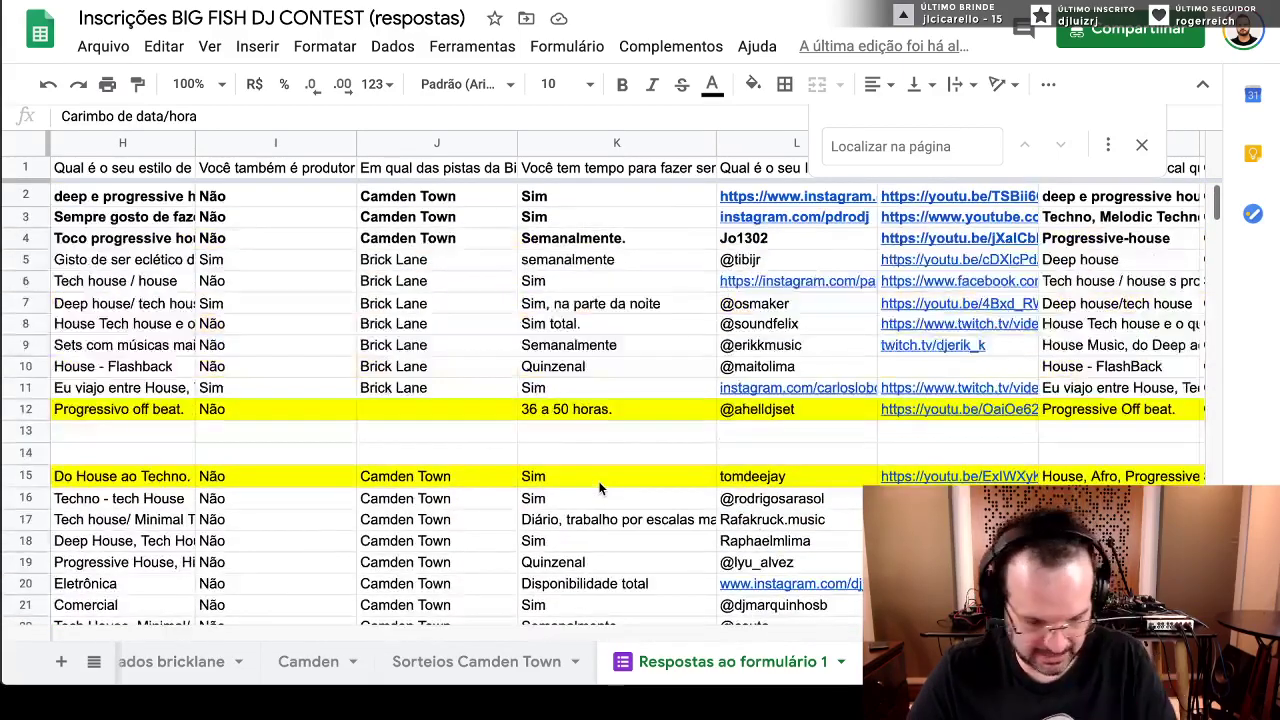
- Search the form responses for part of a contestant's name and check the artist-name columns for that contestant
{"action": "key", "text": "ctrl+f"}
{"action": "type", "text": "velle"}
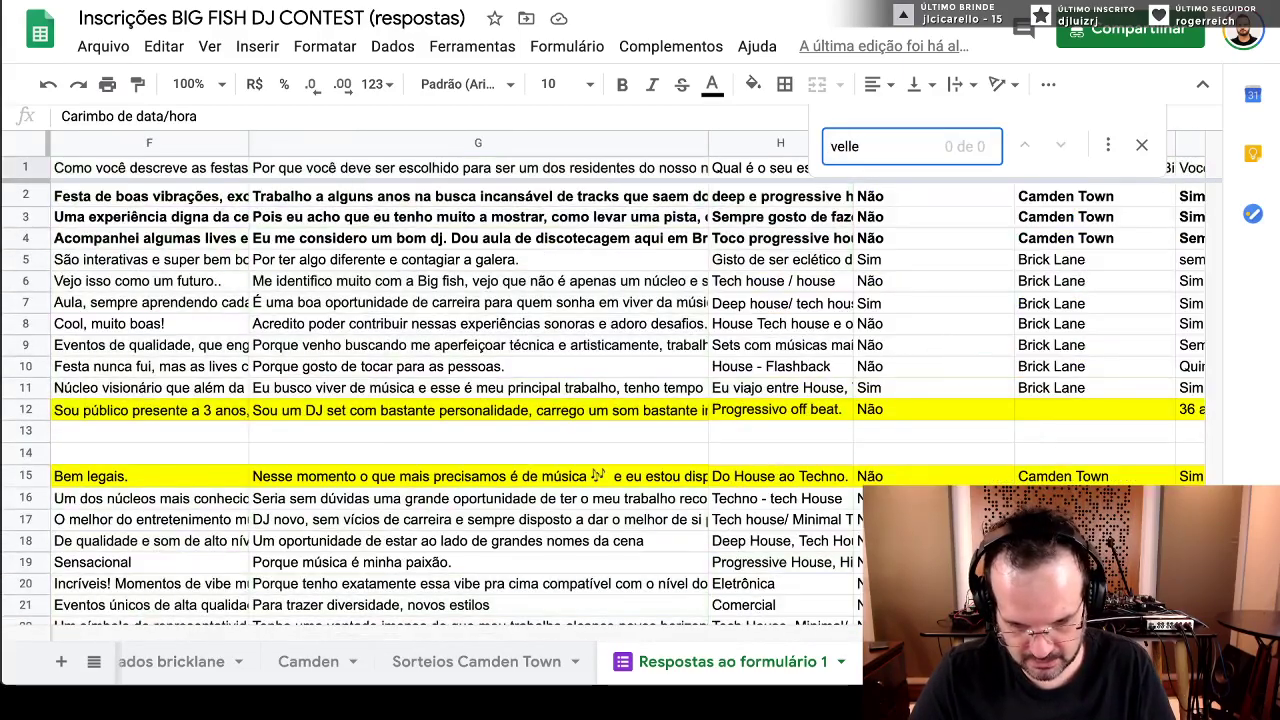
{"action": "key", "text": "BackSpace"}
{"action": "key", "text": "BackSpace"}
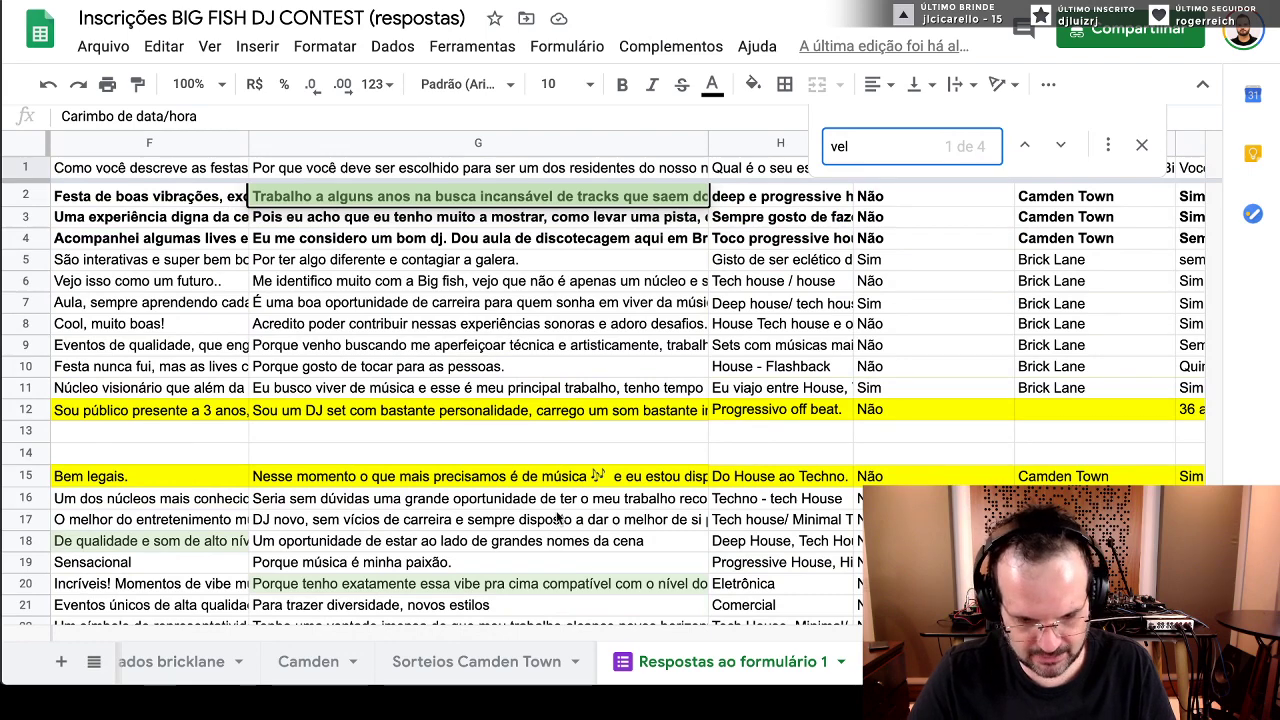
{"action": "scroll", "coordinate": [503, 543], "scroll_direction": "left", "scroll_amount": 8}
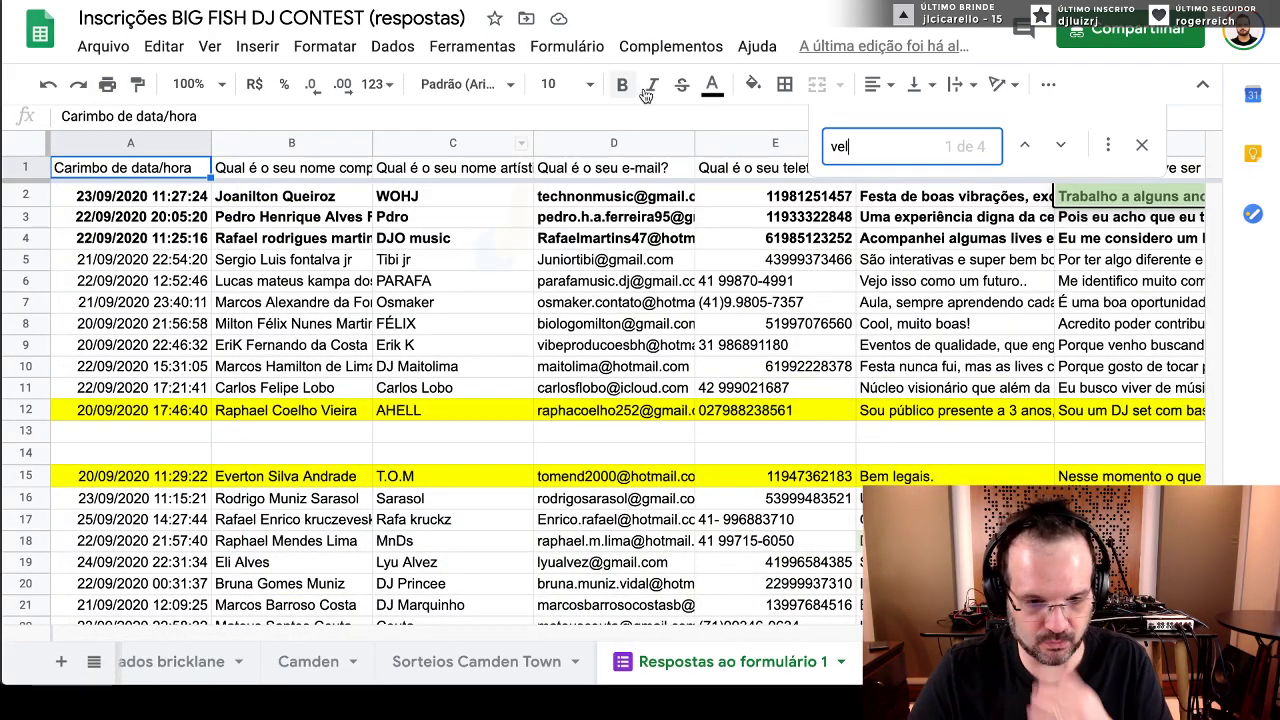
- Switch to the V New Wave DJ Competition spreadsheet and locate the contestant's entry in row 7 of the Pré-selecionados sheet
{"action": "key", "text": "ctrl+Tab"}
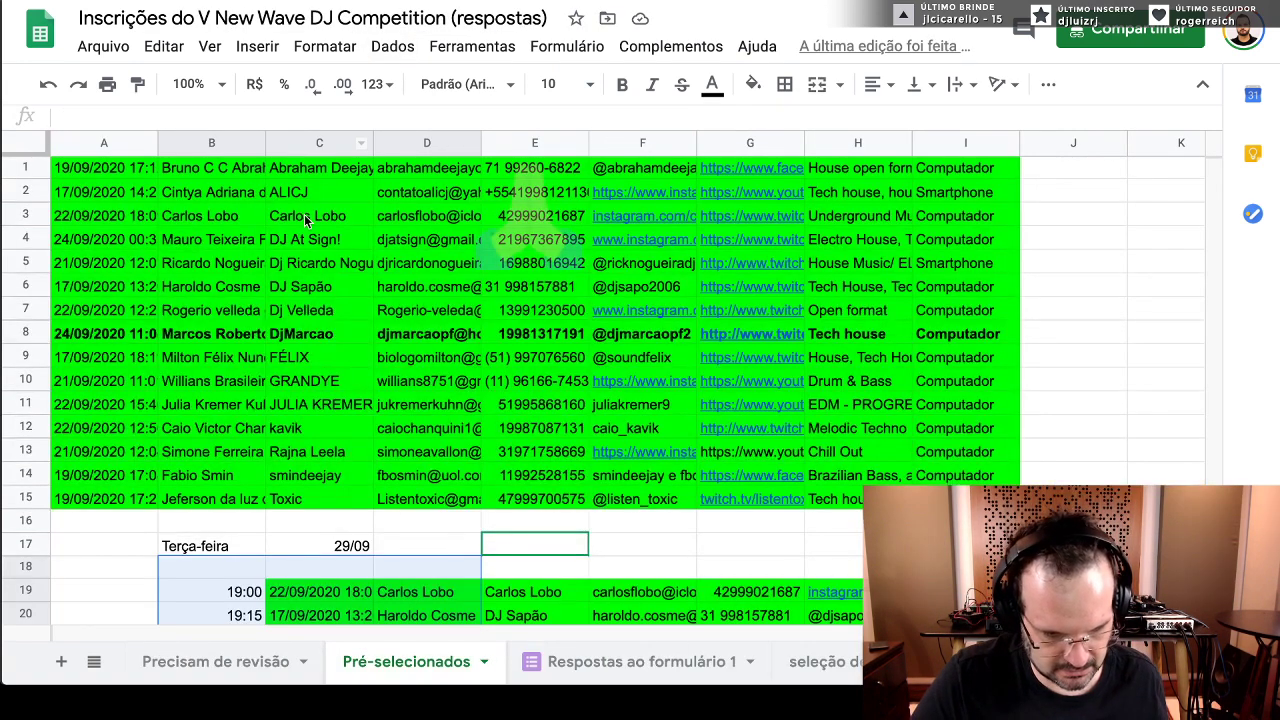
{"action": "left_click", "coordinate": [281, 376]}
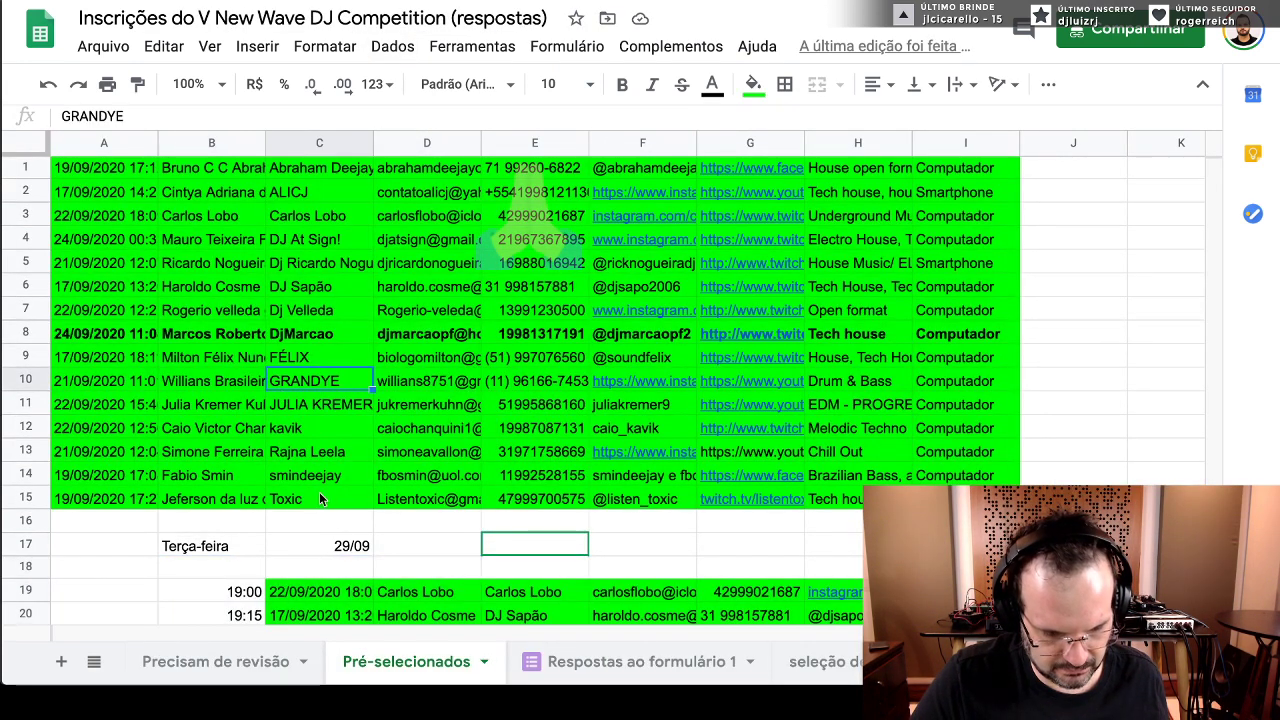
{"action": "left_click", "coordinate": [300, 503]}
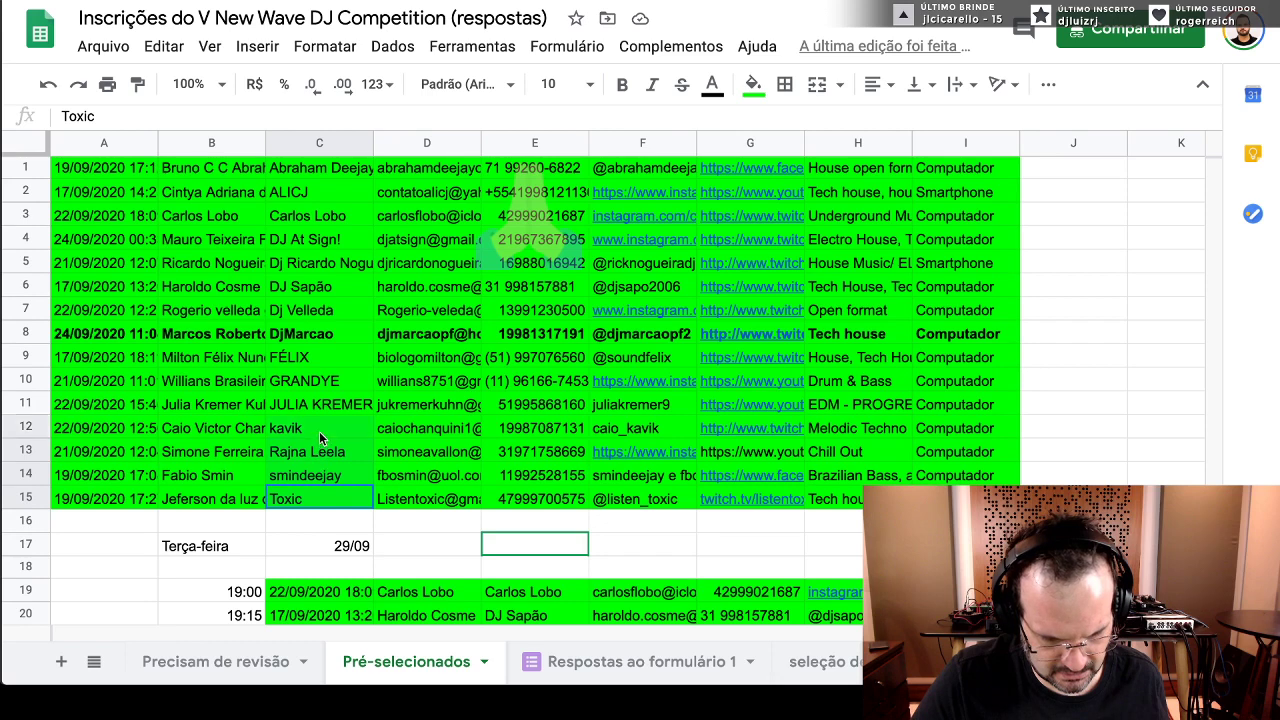
{"action": "left_click", "coordinate": [425, 318]}
{"action": "left_click", "coordinate": [18, 309]}
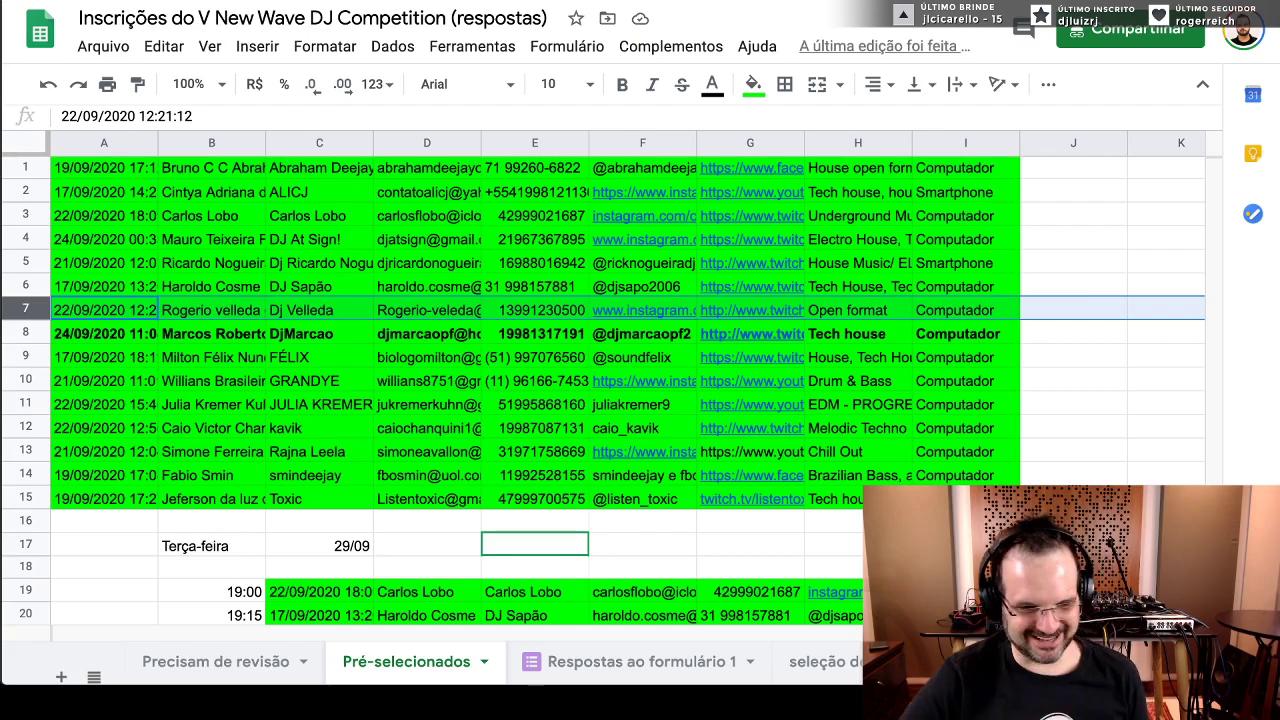
- Return to the Camden sheet of the BIG FISH spreadsheet and review the contestants placed in the 19:00 and 19:20 slots
{"action": "key", "text": "ctrl+Tab"}
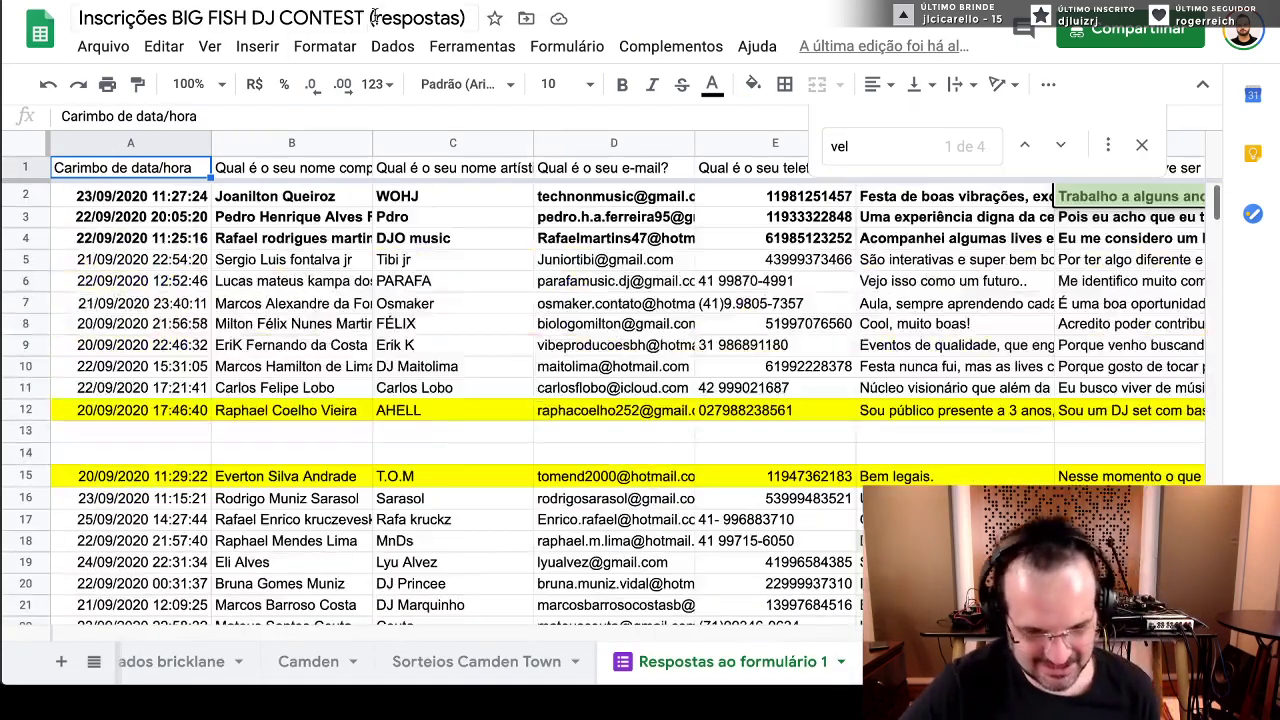
{"action": "left_click", "coordinate": [310, 662]}
{"action": "left_click", "coordinate": [430, 476]}
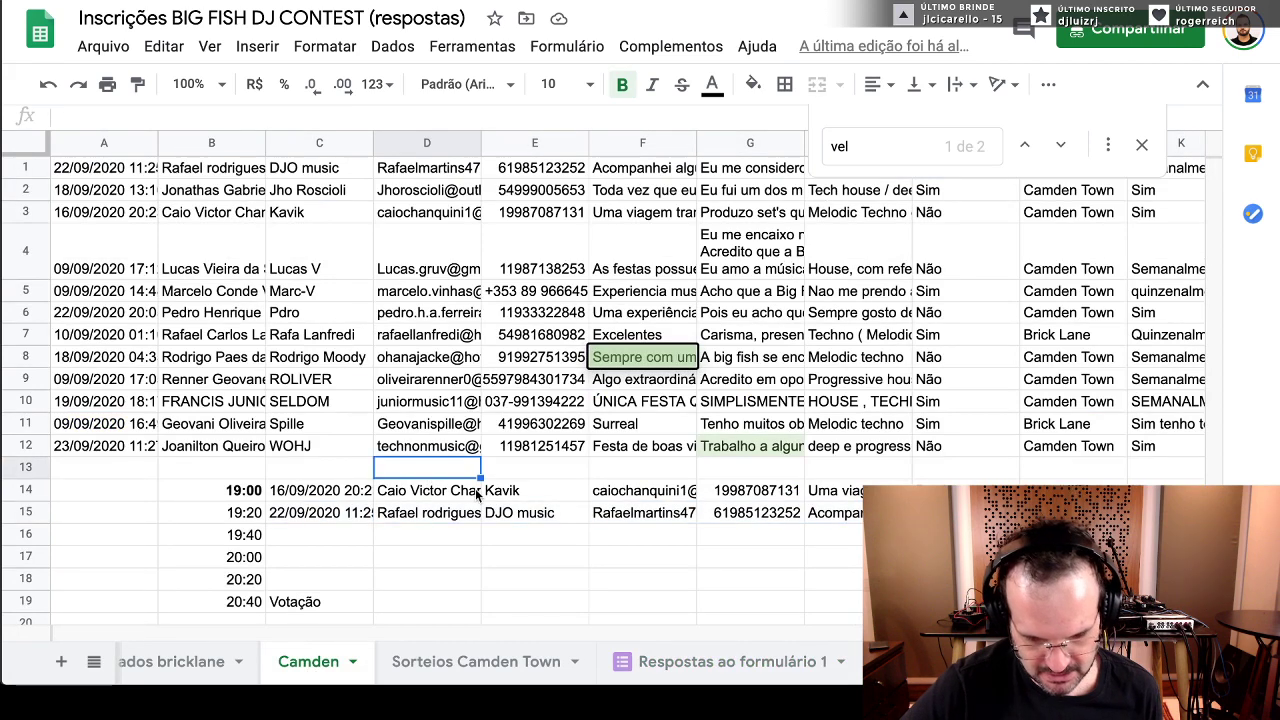
{"action": "key", "text": "Down"}
{"action": "left_click_drag", "start_coordinate": [335, 500], "coordinate": [403, 515]}
{"action": "left_click", "coordinate": [572, 514]}
{"action": "left_click", "coordinate": [446, 520]}
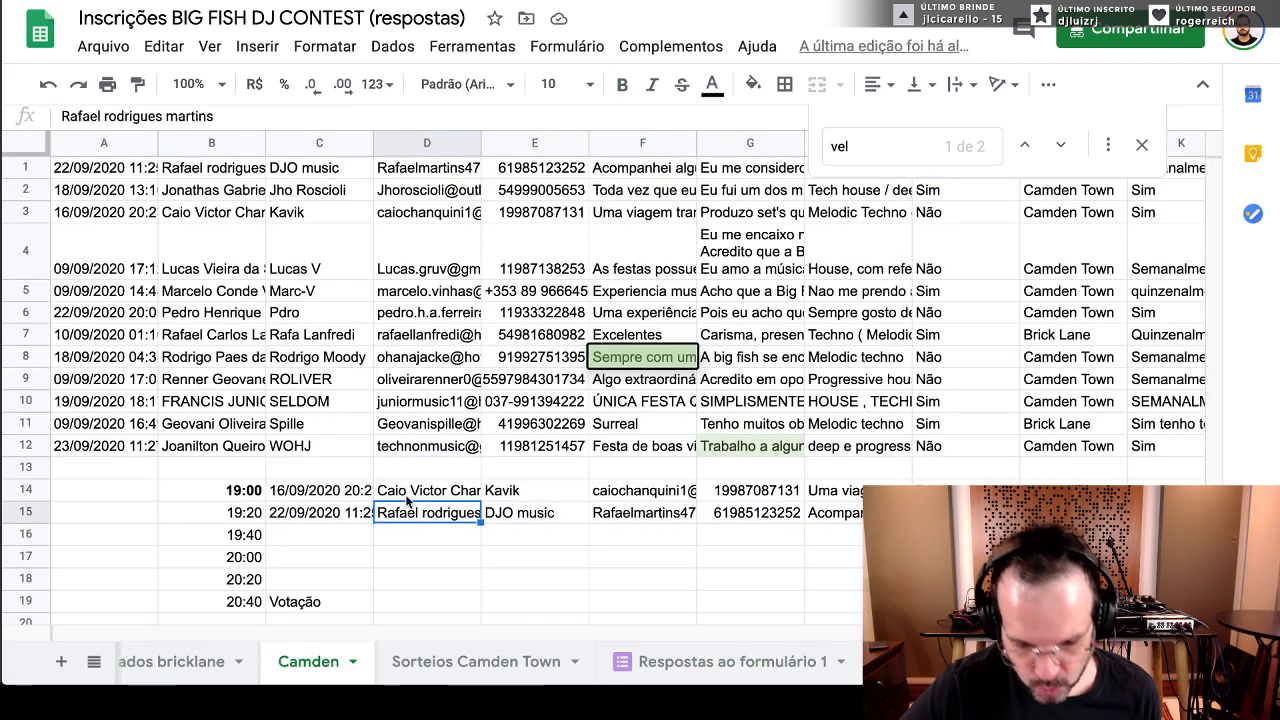
- Draw a number from 1 to 12 on RANDOM.ORG and copy the contestant entry in row 11 to the 19:40 slot at C16
{"action": "key", "text": "super+Tab"}
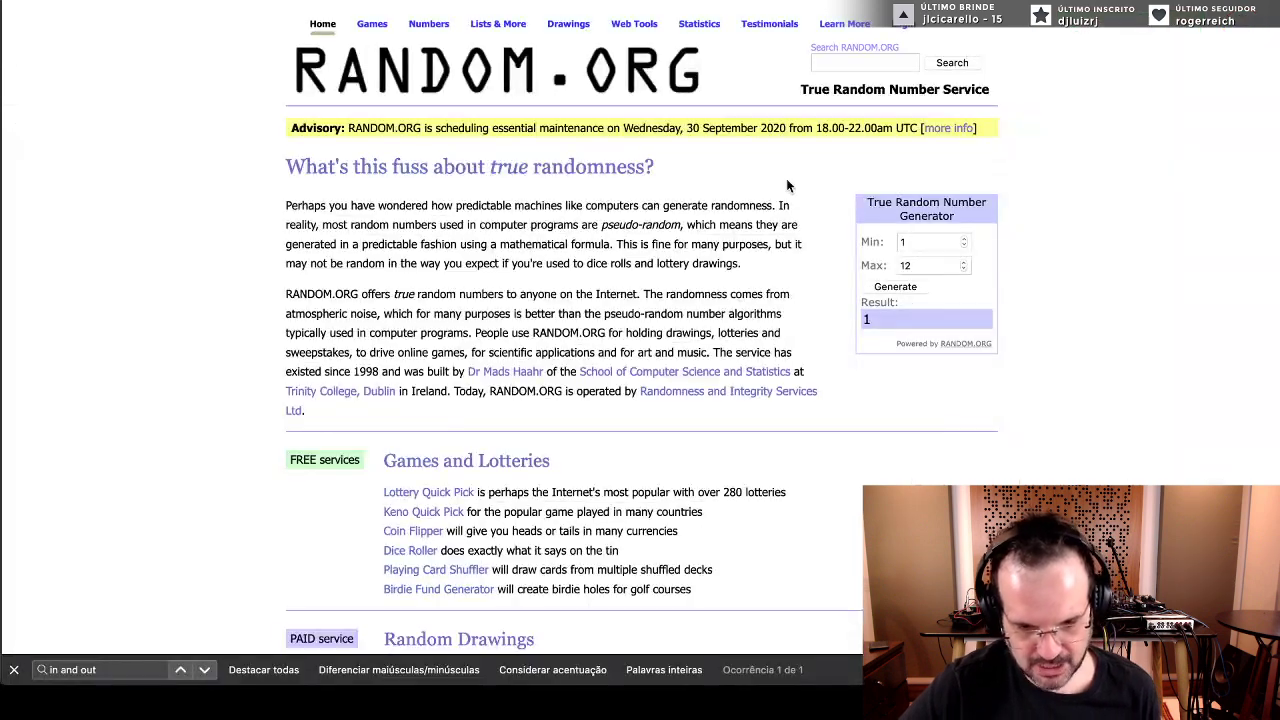
{"action": "left_click", "coordinate": [886, 286]}
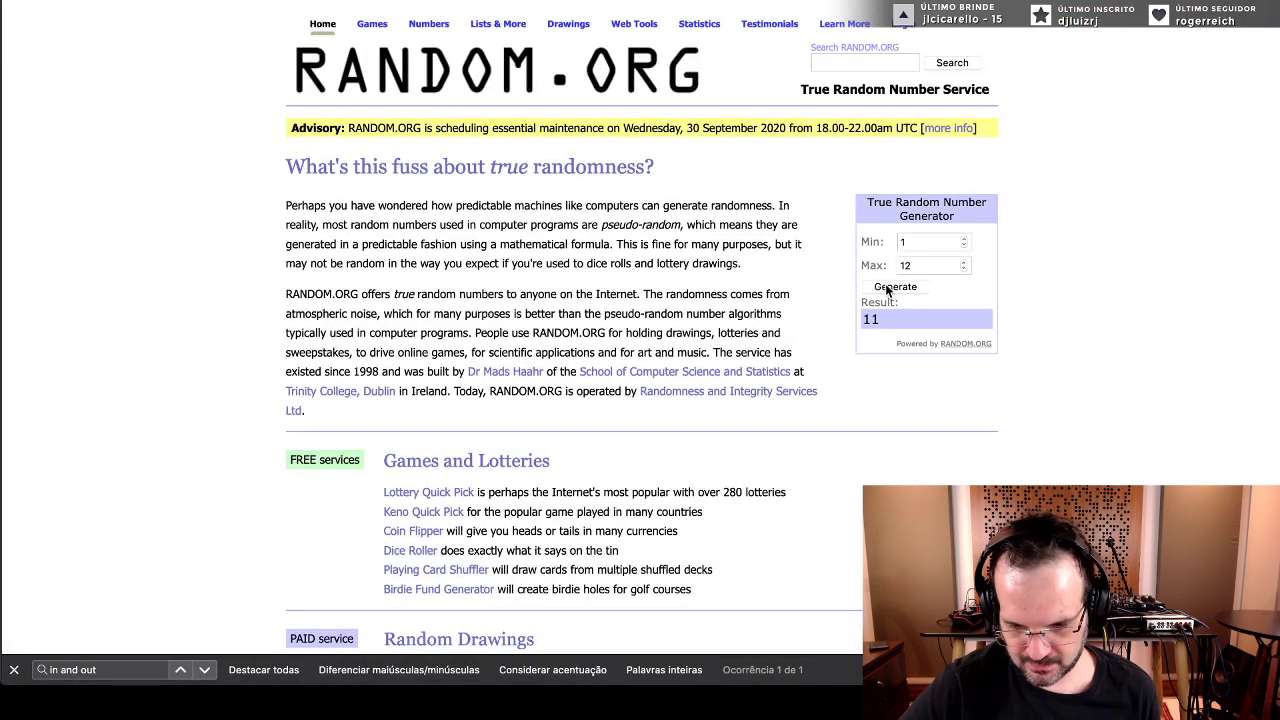
{"action": "key", "text": "super+Tab"}
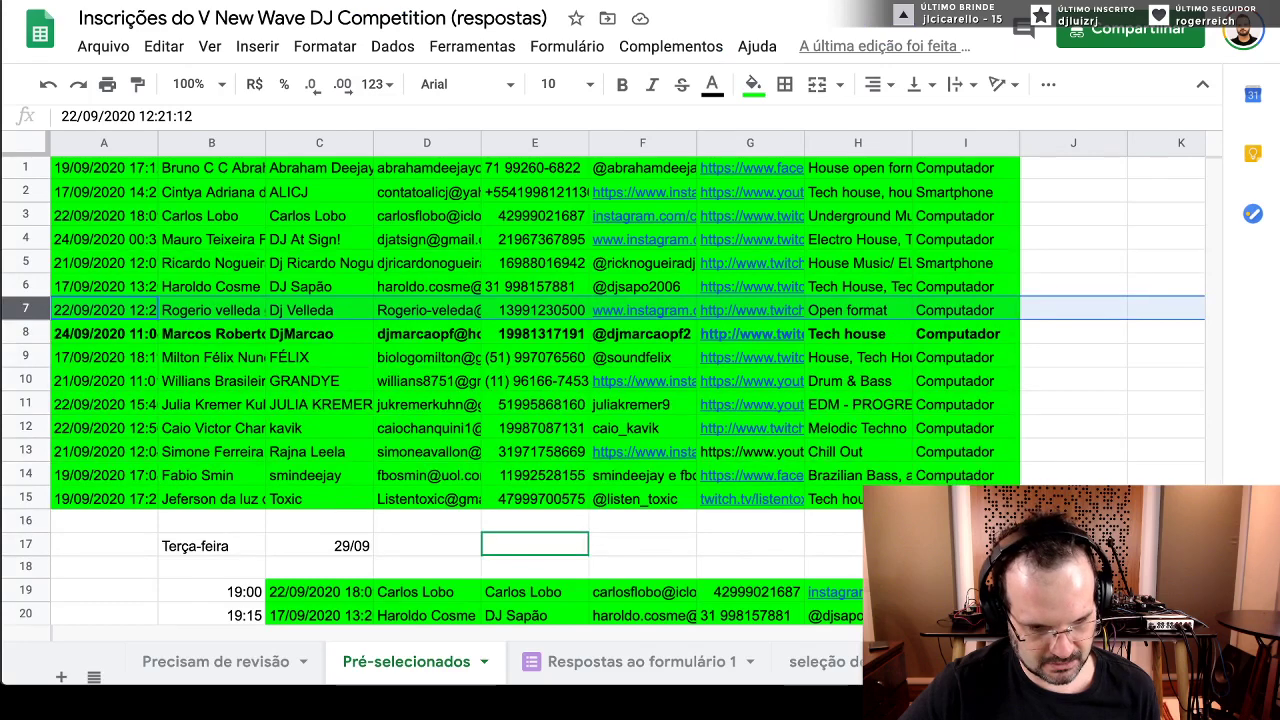
{"action": "key", "text": "super+Tab"}
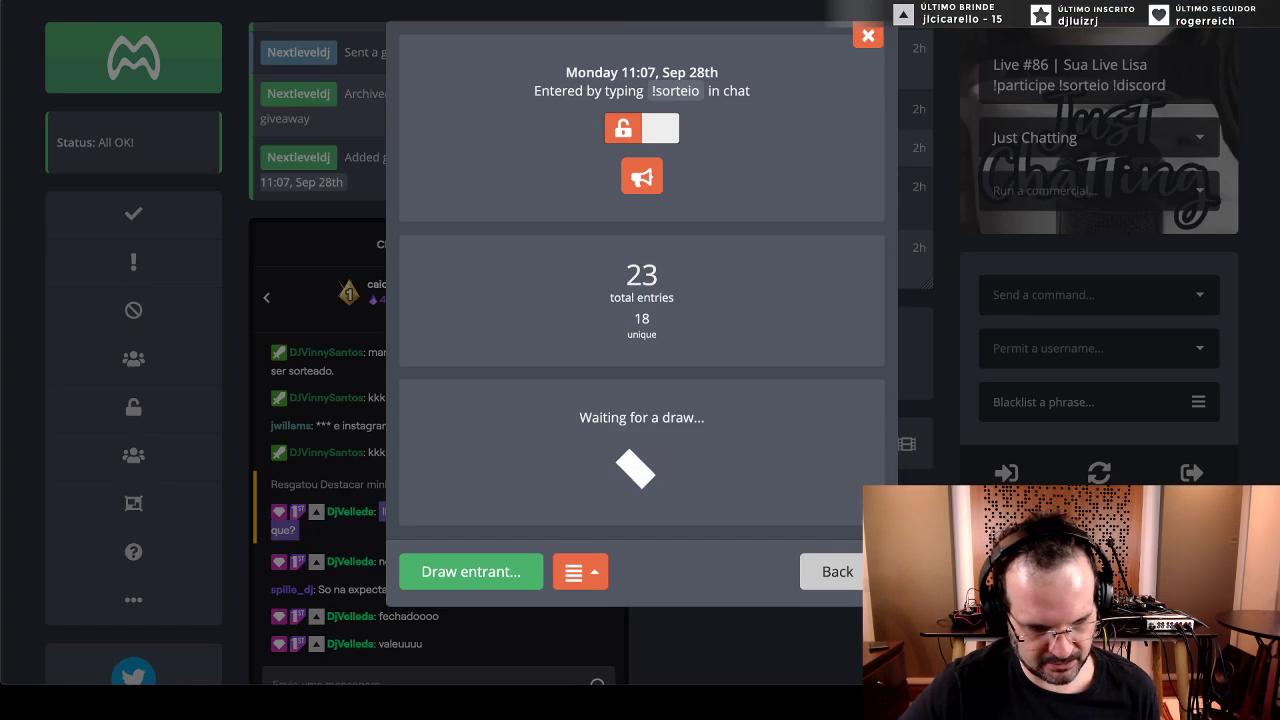
{"action": "key", "text": "super+Tab"}
{"action": "left_click", "coordinate": [22, 424]}
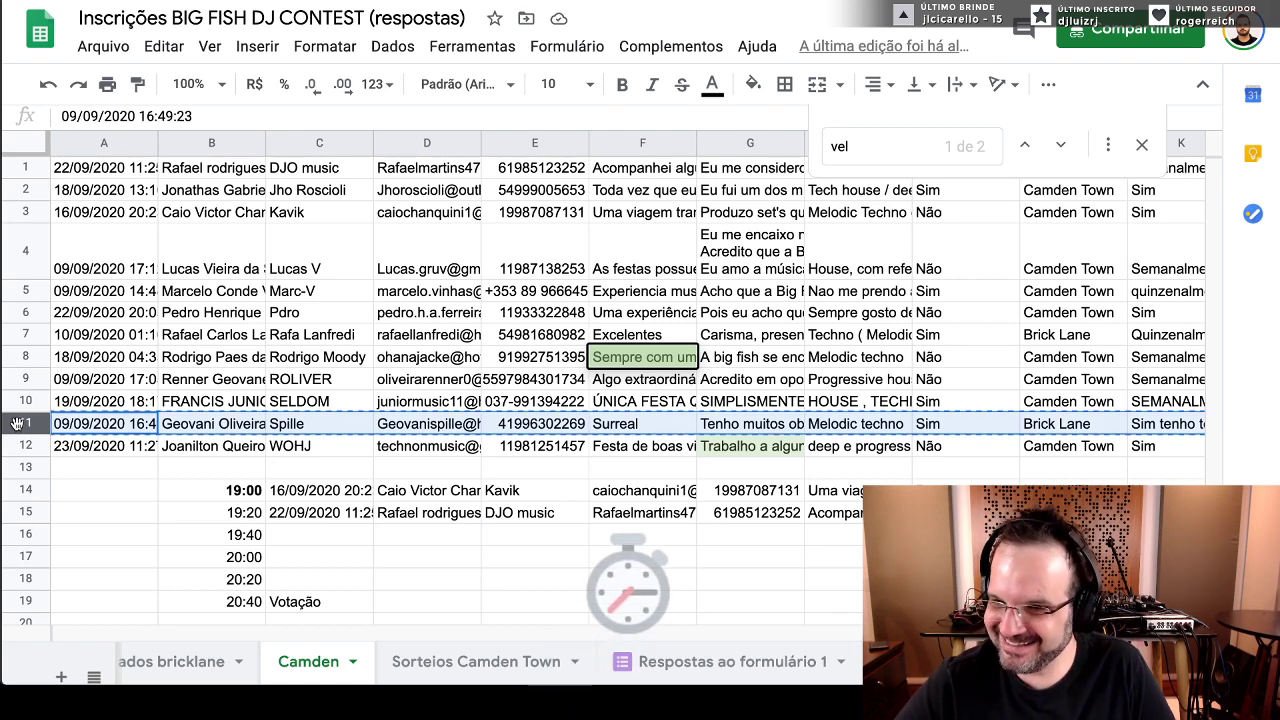
{"action": "left_click", "coordinate": [307, 543]}
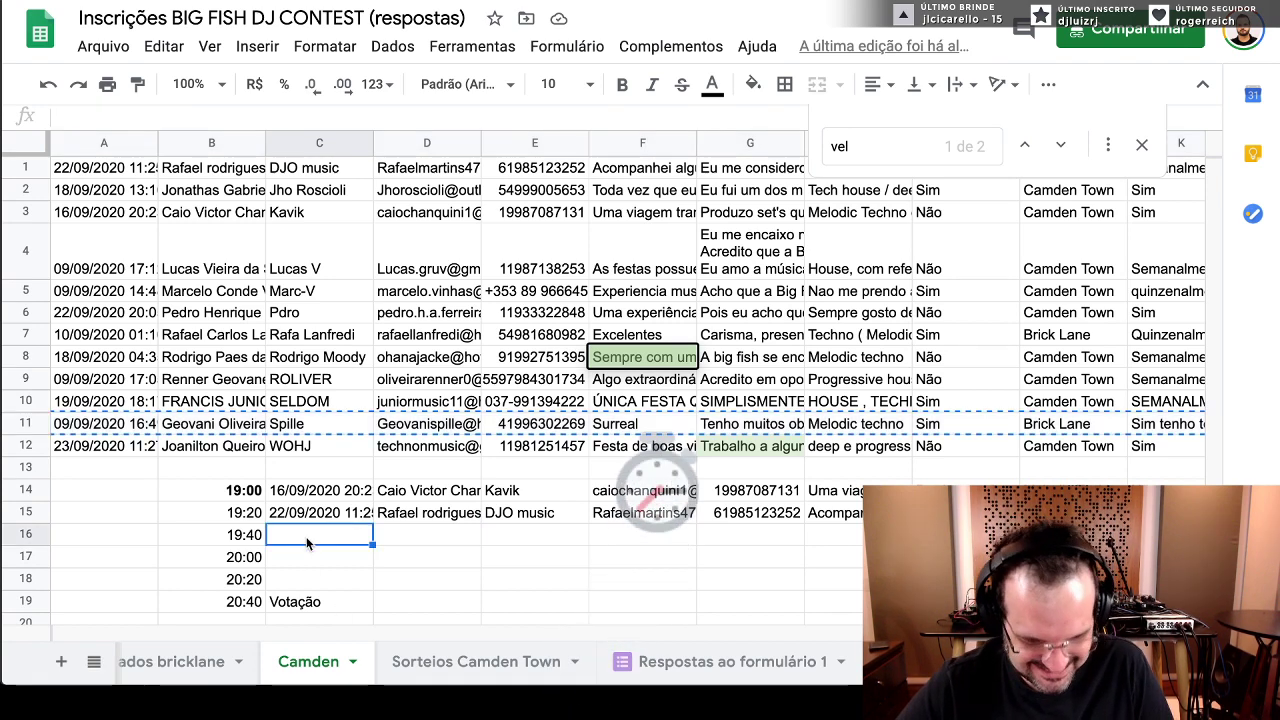
{"action": "key", "text": "ctrl+v"}
- Remove the bold formatting from the 19:00 time in B14
{"action": "left_click", "coordinate": [230, 490]}
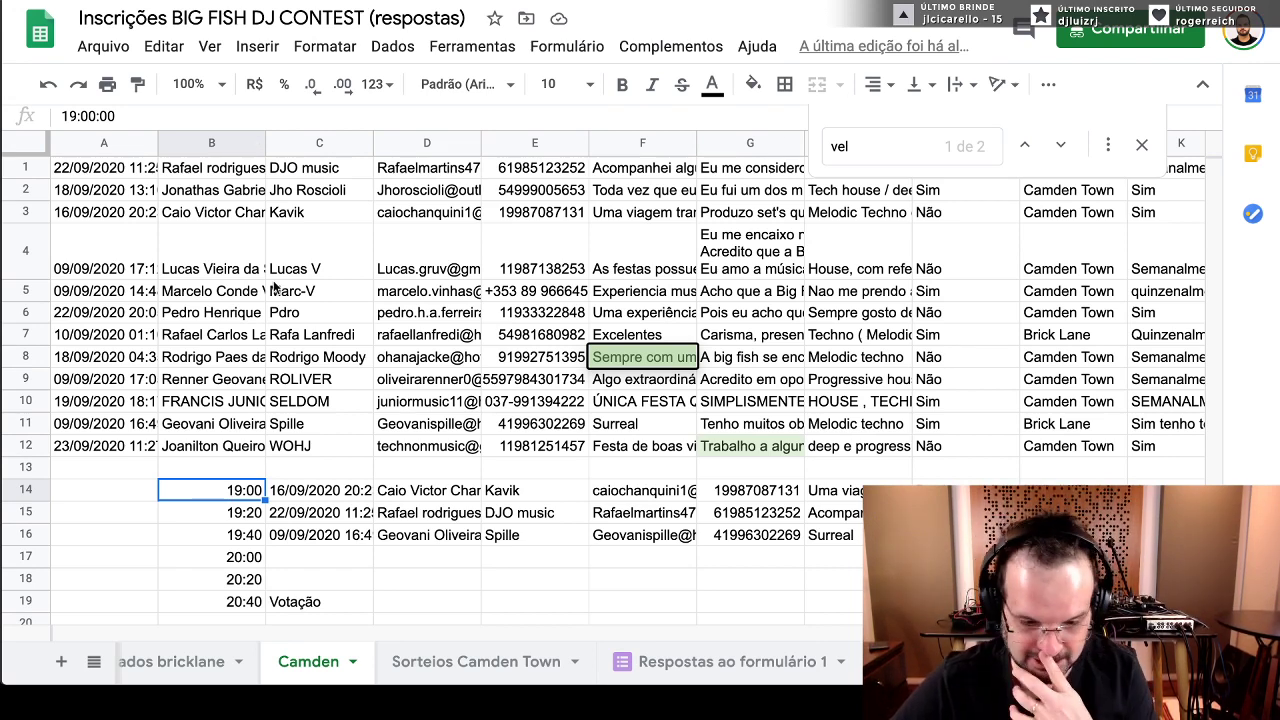
{"action": "scroll", "coordinate": [275, 288], "scroll_direction": "down", "scroll_amount": 3}
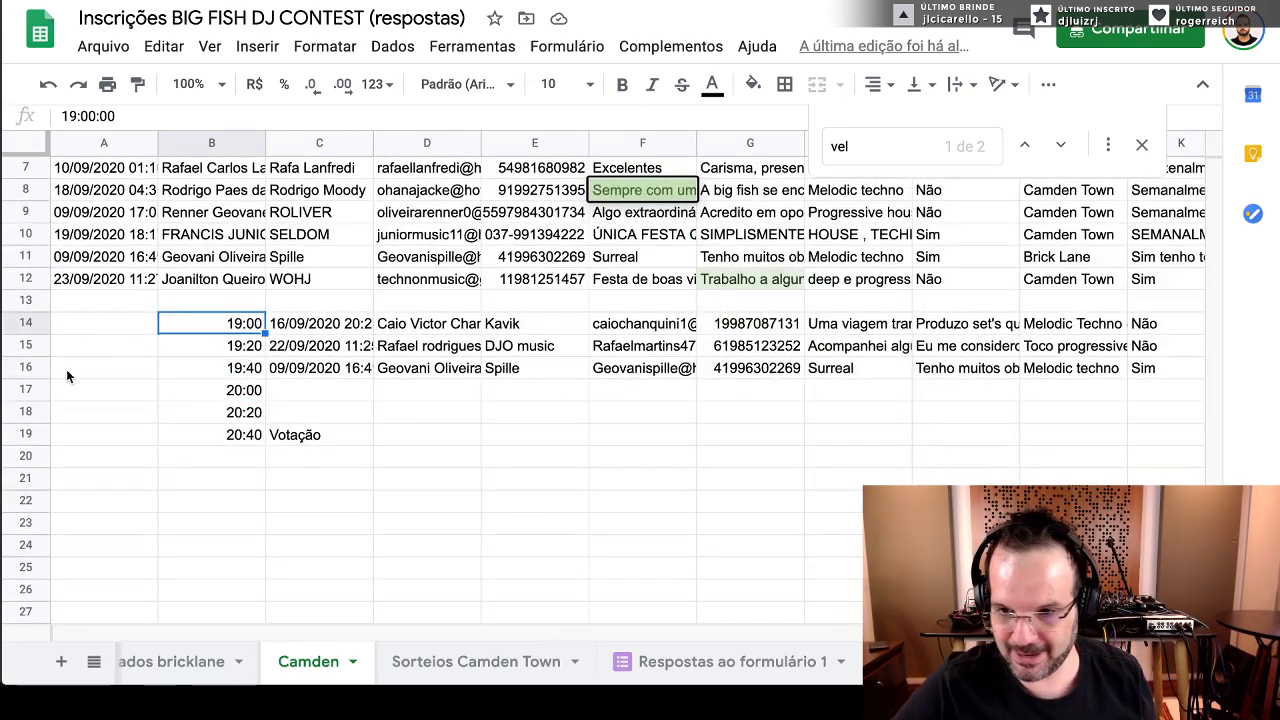
{"action": "left_click", "coordinate": [98, 348]}
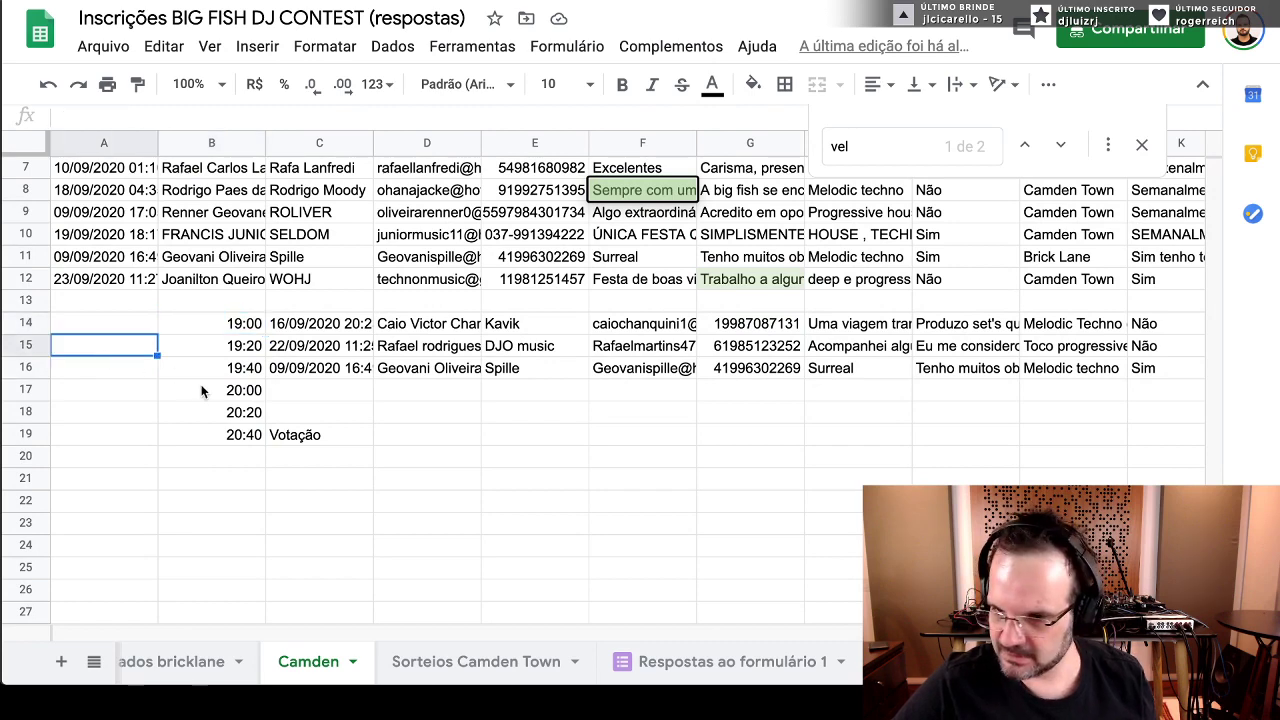
- Draw another number on RANDOM.ORG and copy the contestant entry in row 5 to the 20:00 slot at C17
{"action": "key", "text": "super+Tab"}
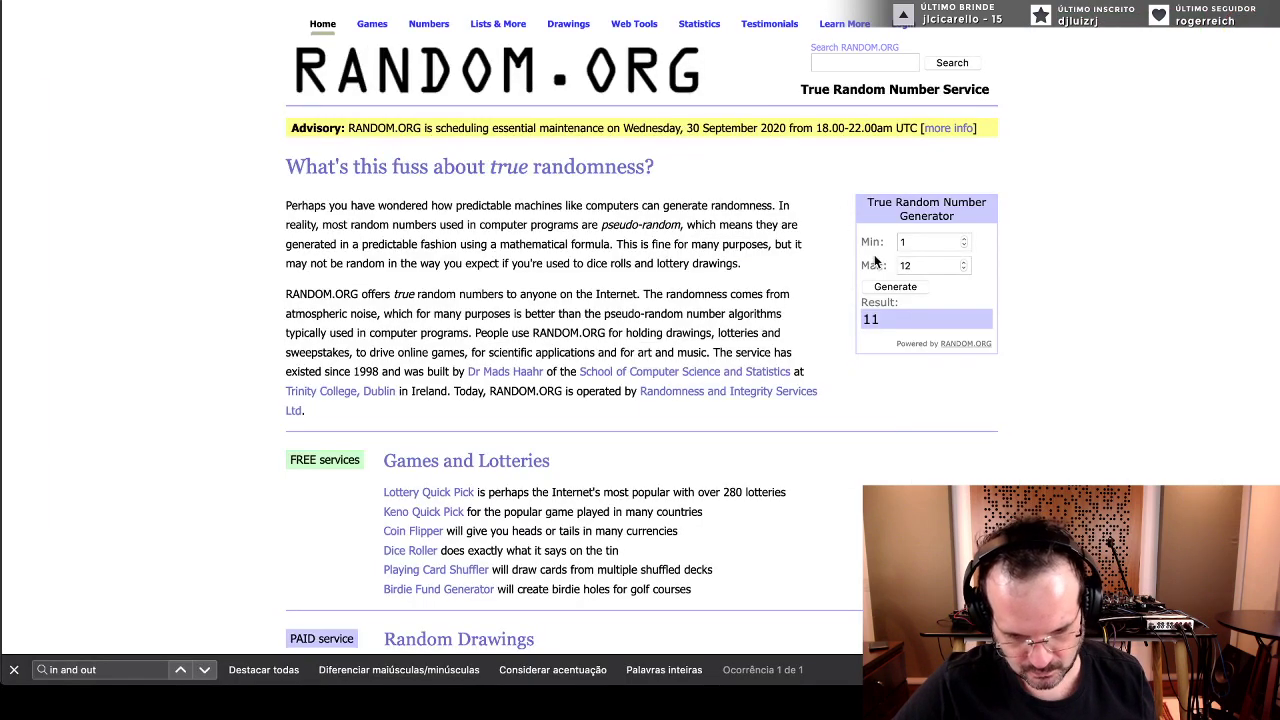
{"action": "left_click", "coordinate": [897, 287]}
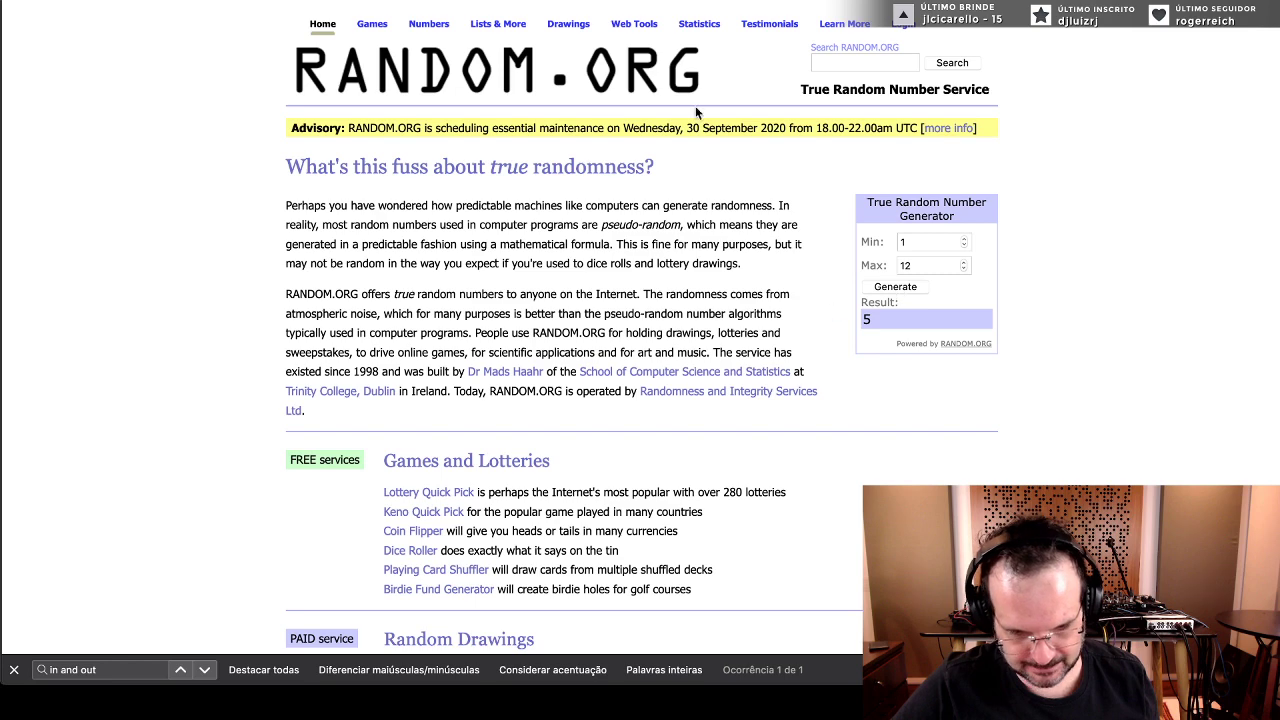
{"action": "key", "text": "super+Tab"}
{"action": "scroll", "coordinate": [31, 291], "scroll_direction": "up", "scroll_amount": 3}
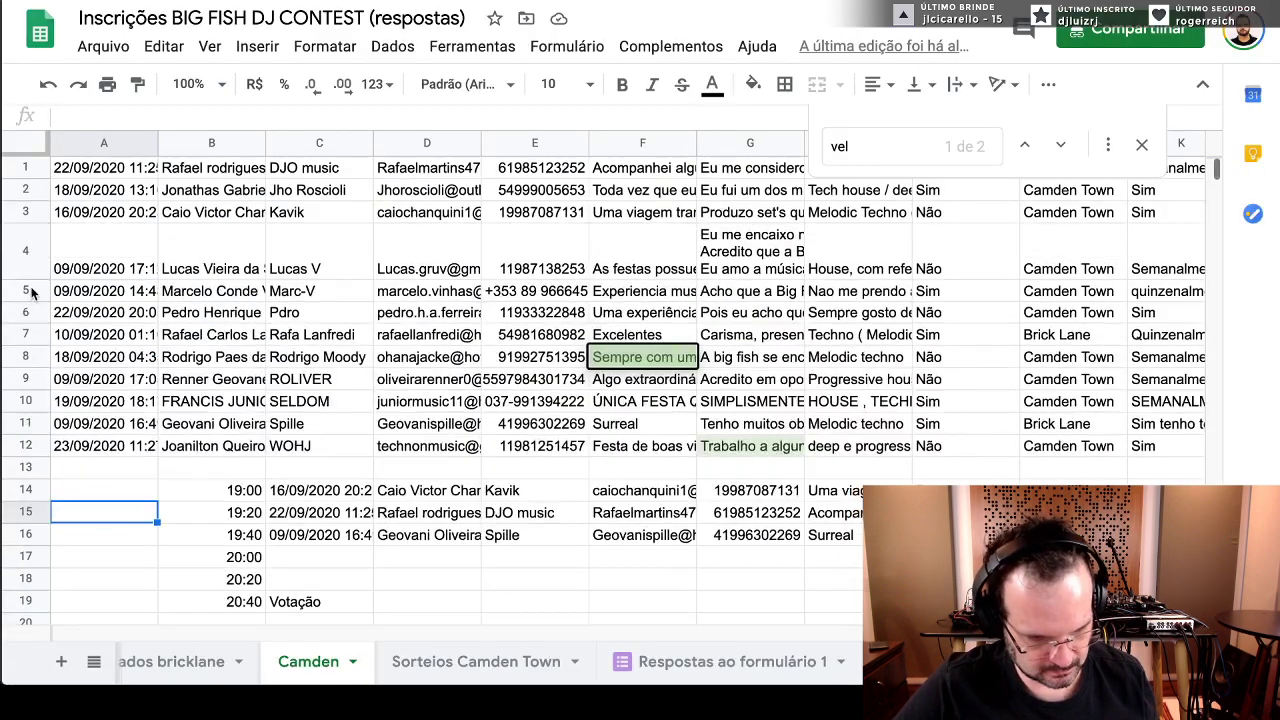
{"action": "left_click", "coordinate": [20, 291]}
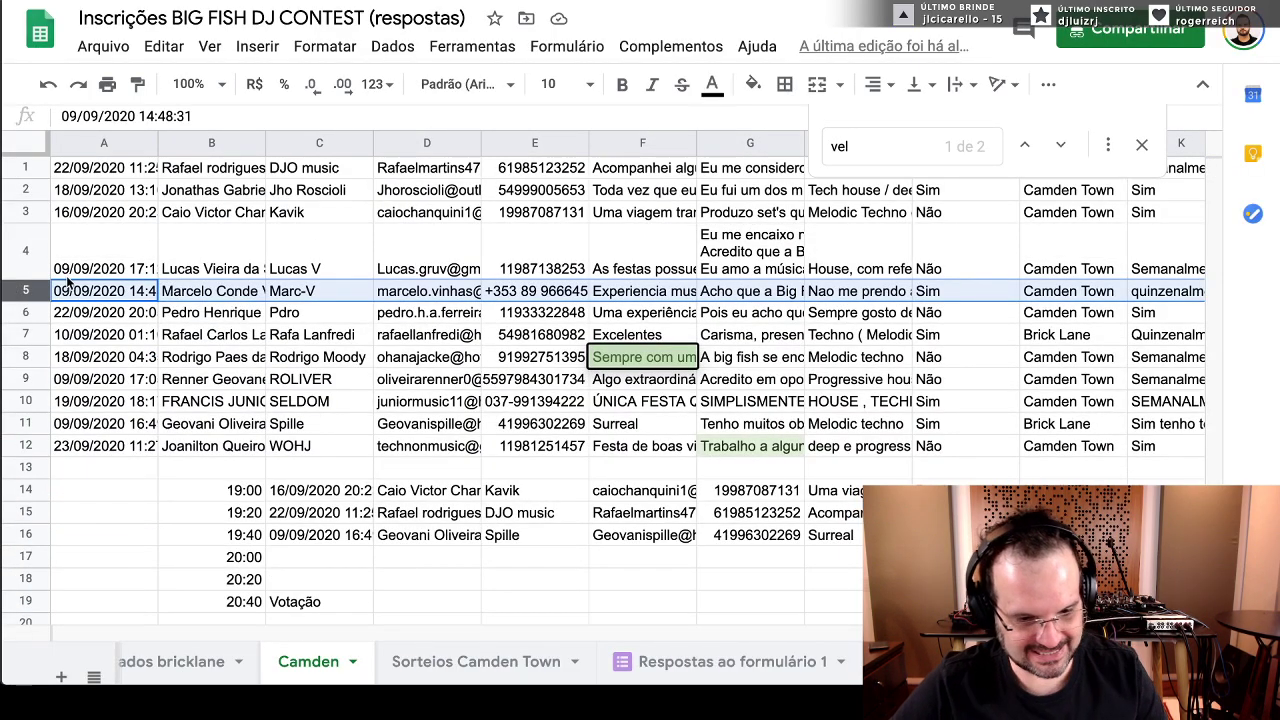
{"action": "left_click", "coordinate": [318, 562]}
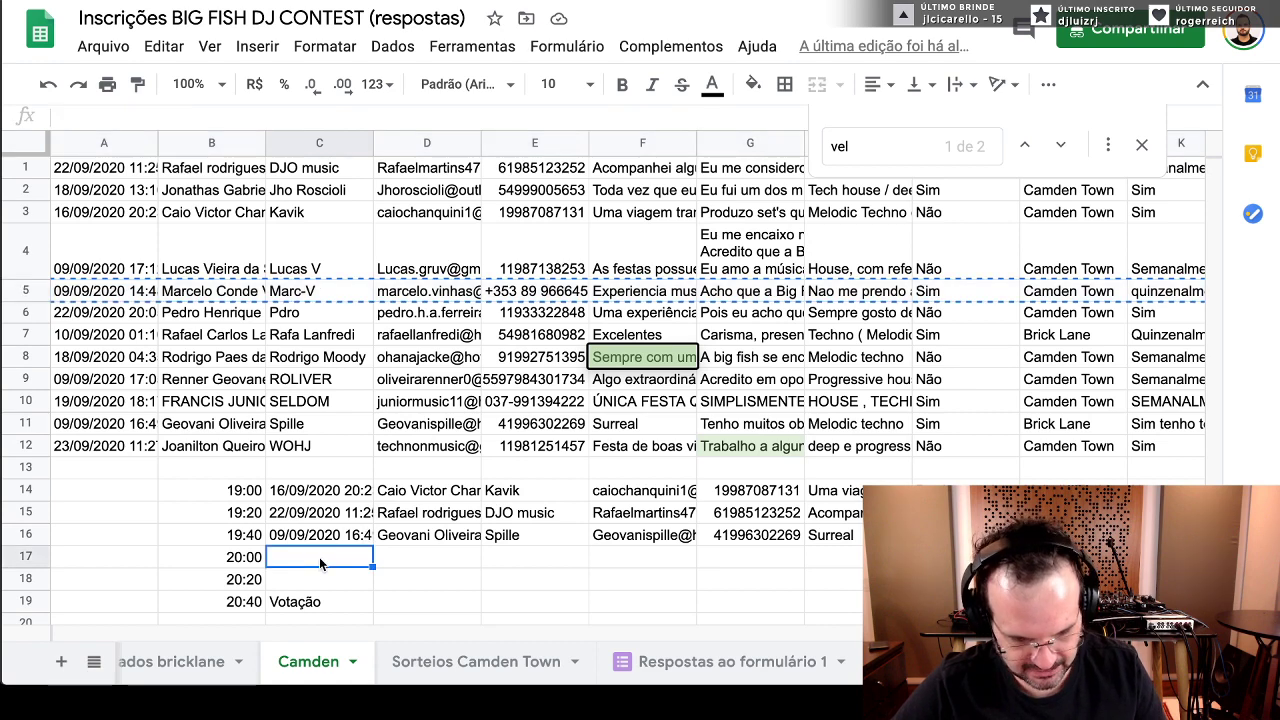
{"action": "key", "text": "ctrl+v"}
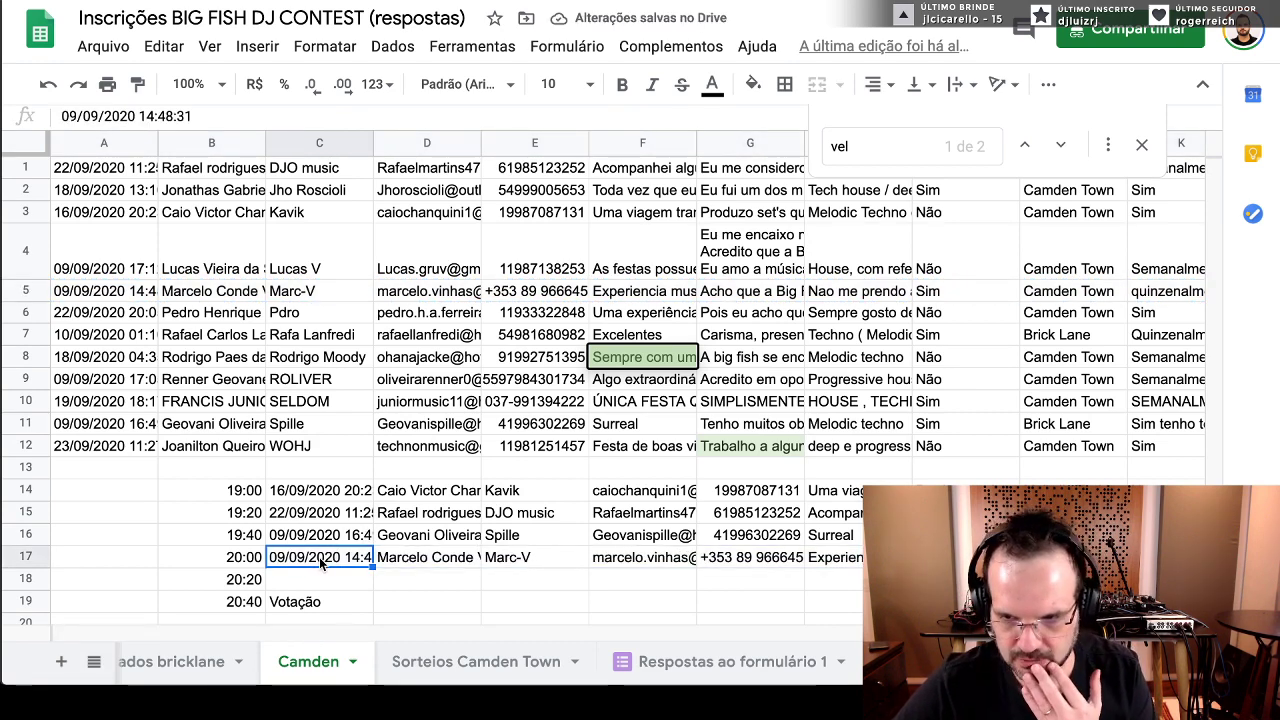
- Draw another number from 1 to 12 on RANDOM.ORG and copy the contestant entry in row 10 to the 20:20 slot at C18
{"action": "scroll", "coordinate": [319, 557], "scroll_direction": "down", "scroll_amount": 5}
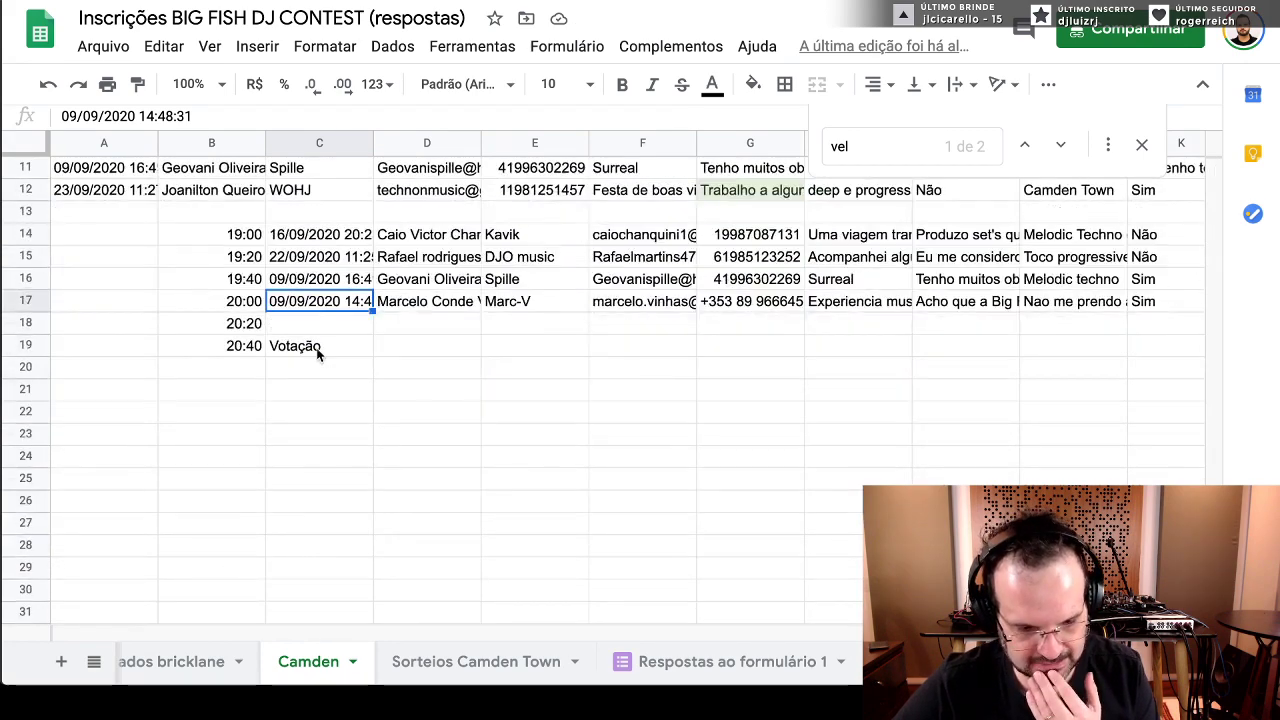
{"action": "left_click", "coordinate": [322, 326]}
{"action": "scroll", "coordinate": [328, 330], "scroll_direction": "up", "scroll_amount": 5}
{"action": "key", "text": "super+Tab"}
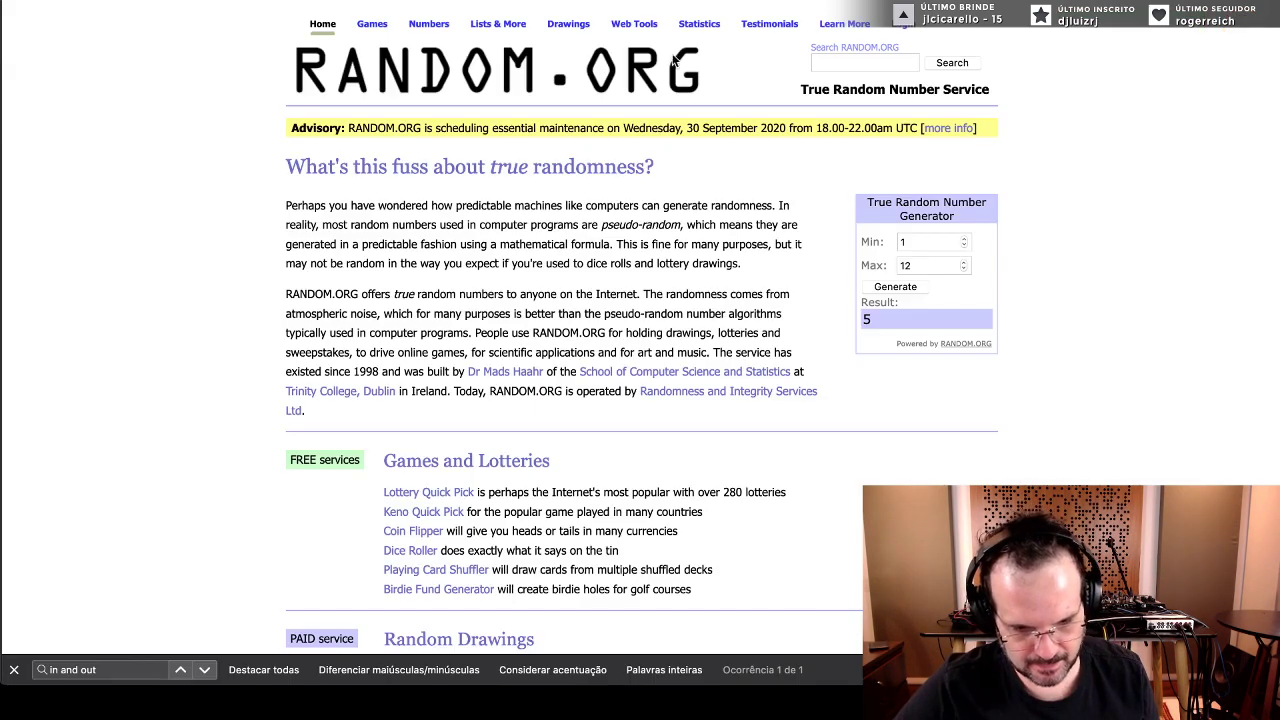
{"action": "left_click", "coordinate": [895, 287]}
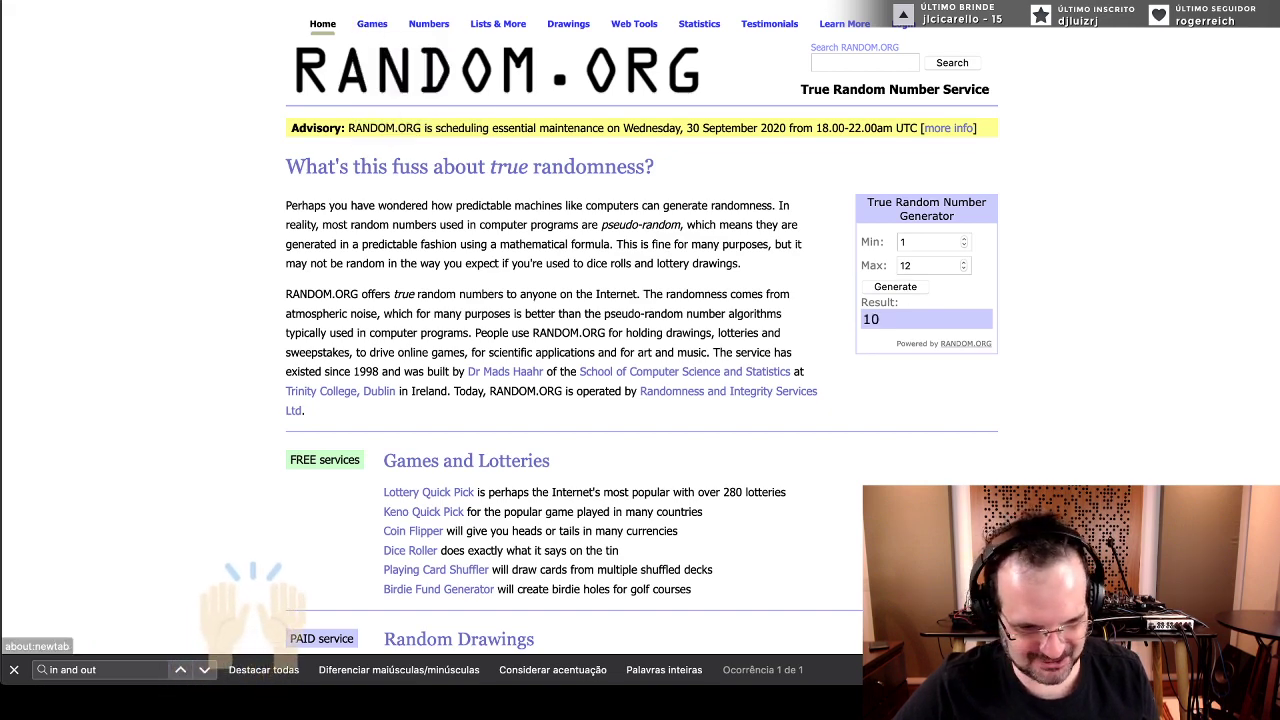
{"action": "key", "text": "super+Tab"}
{"action": "key", "text": "super+Tab"}
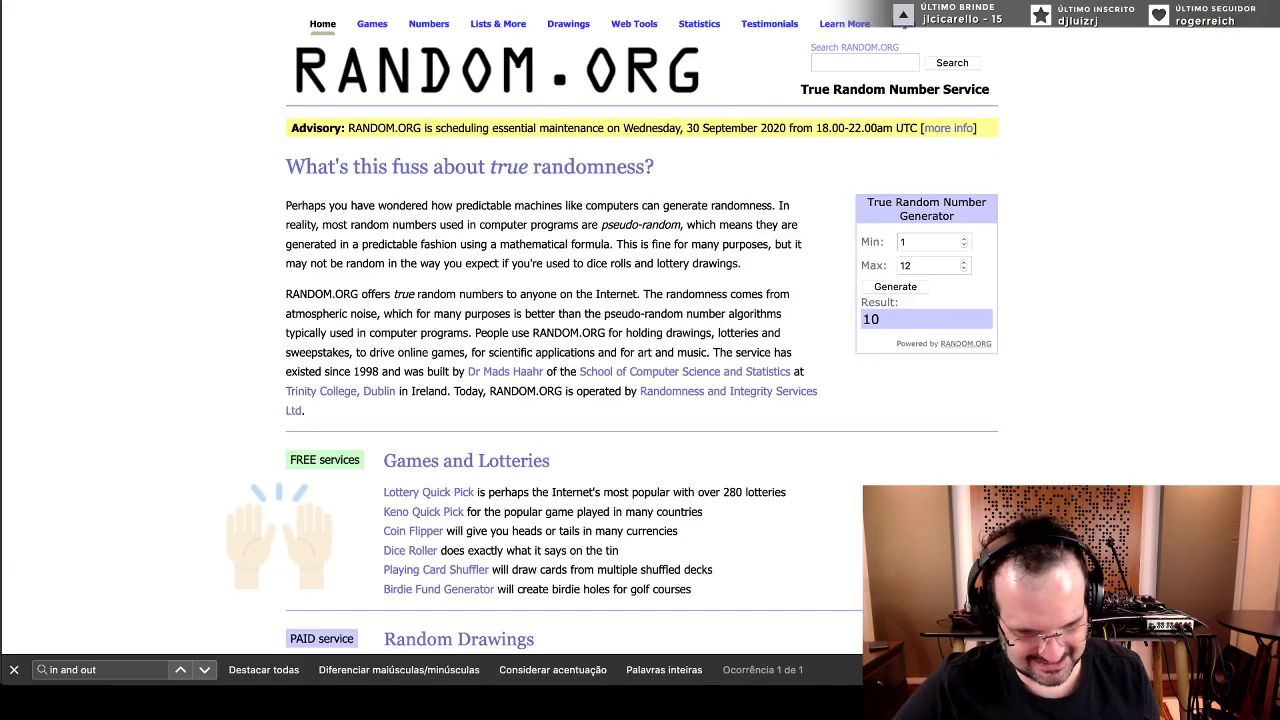
{"action": "key", "text": "super+Tab"}
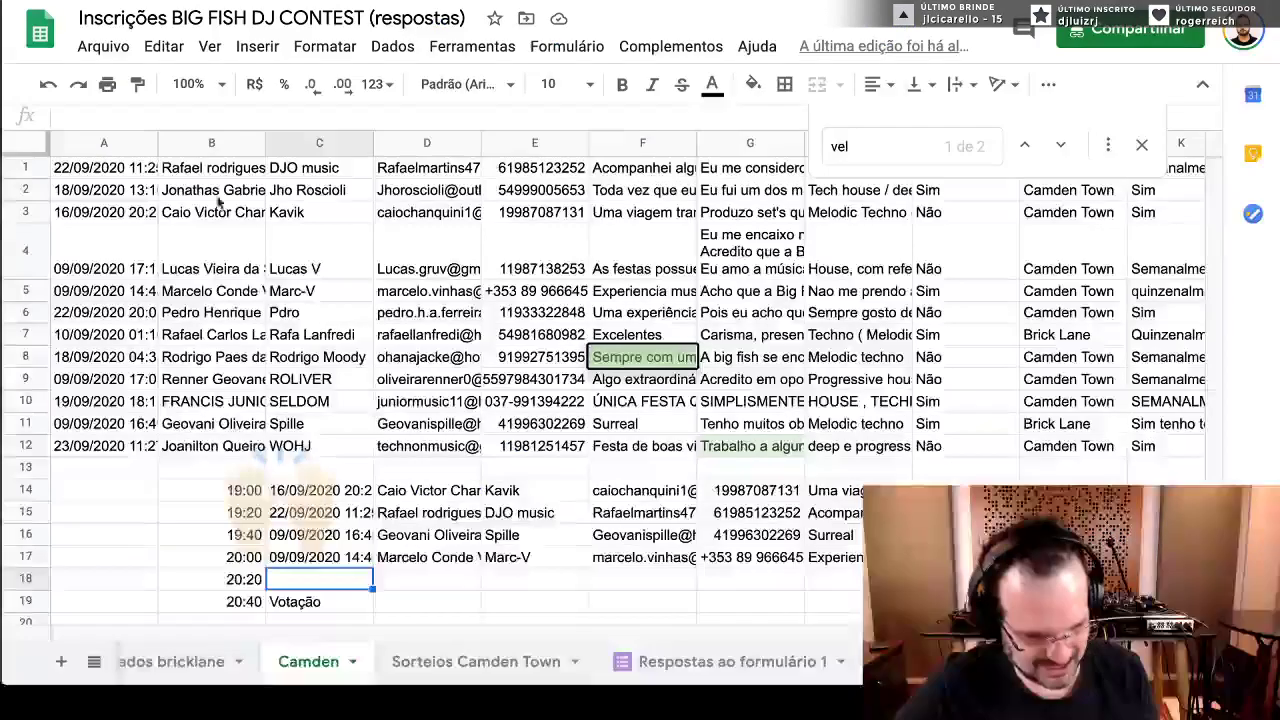
{"action": "left_click", "coordinate": [12, 401]}
{"action": "key", "text": "ctrl+c"}
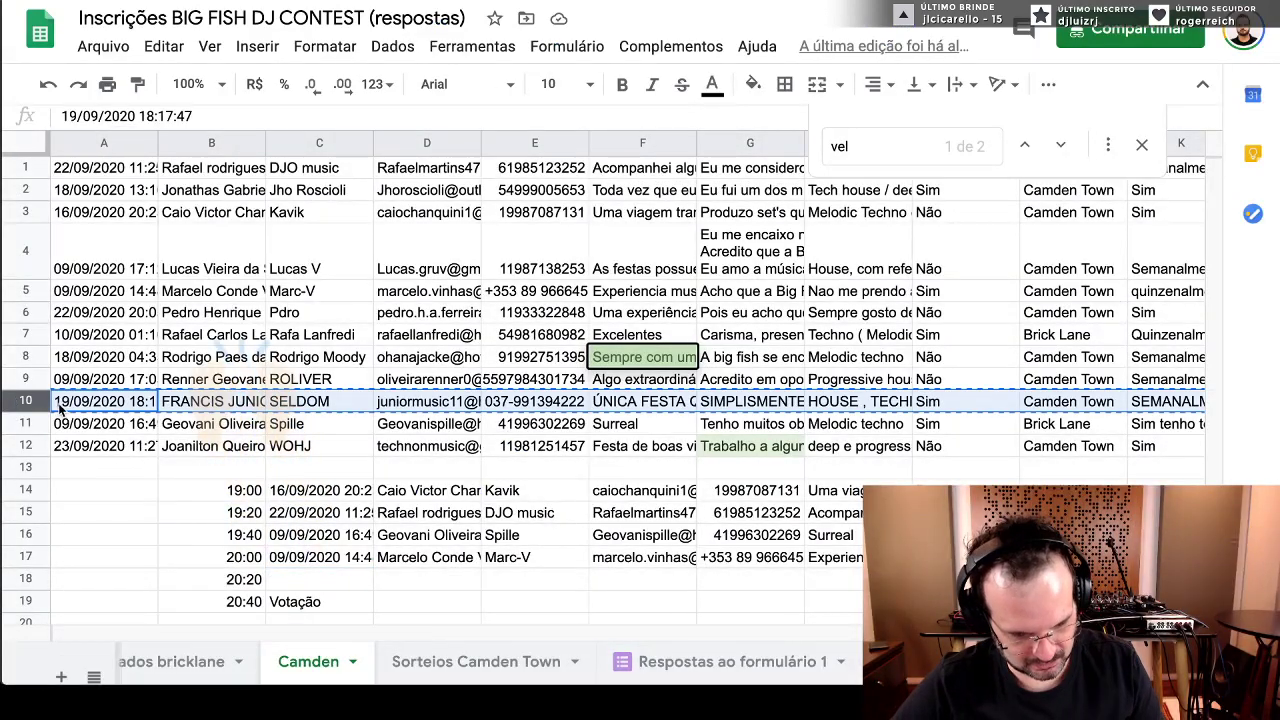
{"action": "scroll", "coordinate": [101, 409], "scroll_direction": "down", "scroll_amount": 5}
{"action": "scroll", "coordinate": [274, 362], "scroll_direction": "up", "scroll_amount": 2}
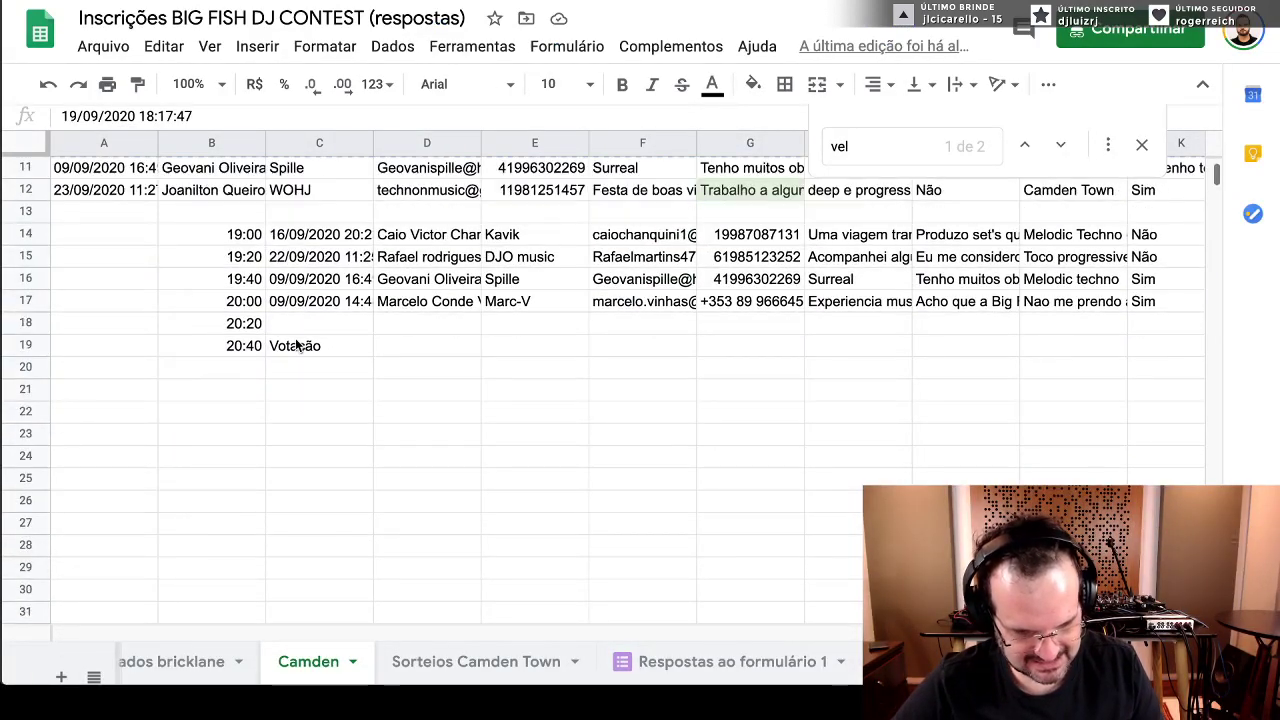
{"action": "left_click", "coordinate": [310, 326]}
{"action": "key", "text": "ctrl+v"}
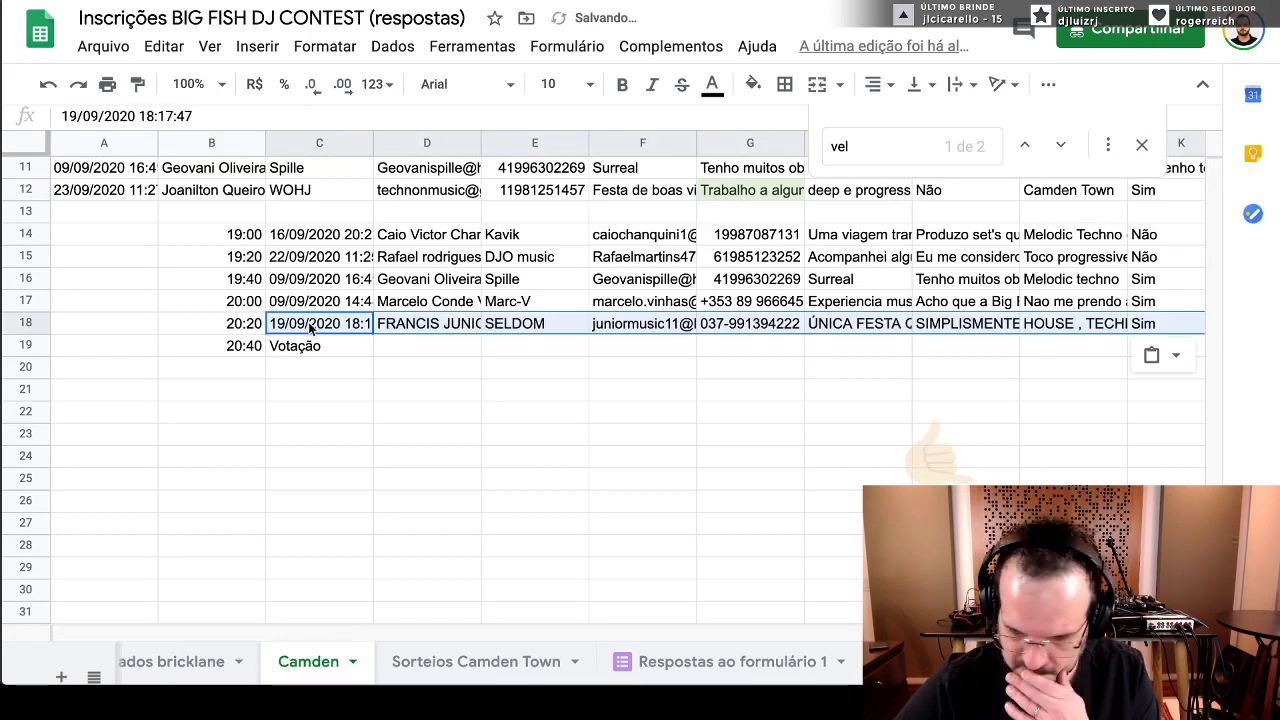
- Review the contestants in the 19:00 to 20:20 slots and enter the heading Back-up in C21
{"action": "scroll", "coordinate": [315, 333], "scroll_direction": "down", "scroll_amount": 1}
{"action": "left_click_drag", "start_coordinate": [318, 193], "coordinate": [660, 283]}
{"action": "scroll", "coordinate": [426, 363], "scroll_direction": "up", "scroll_amount": 4}
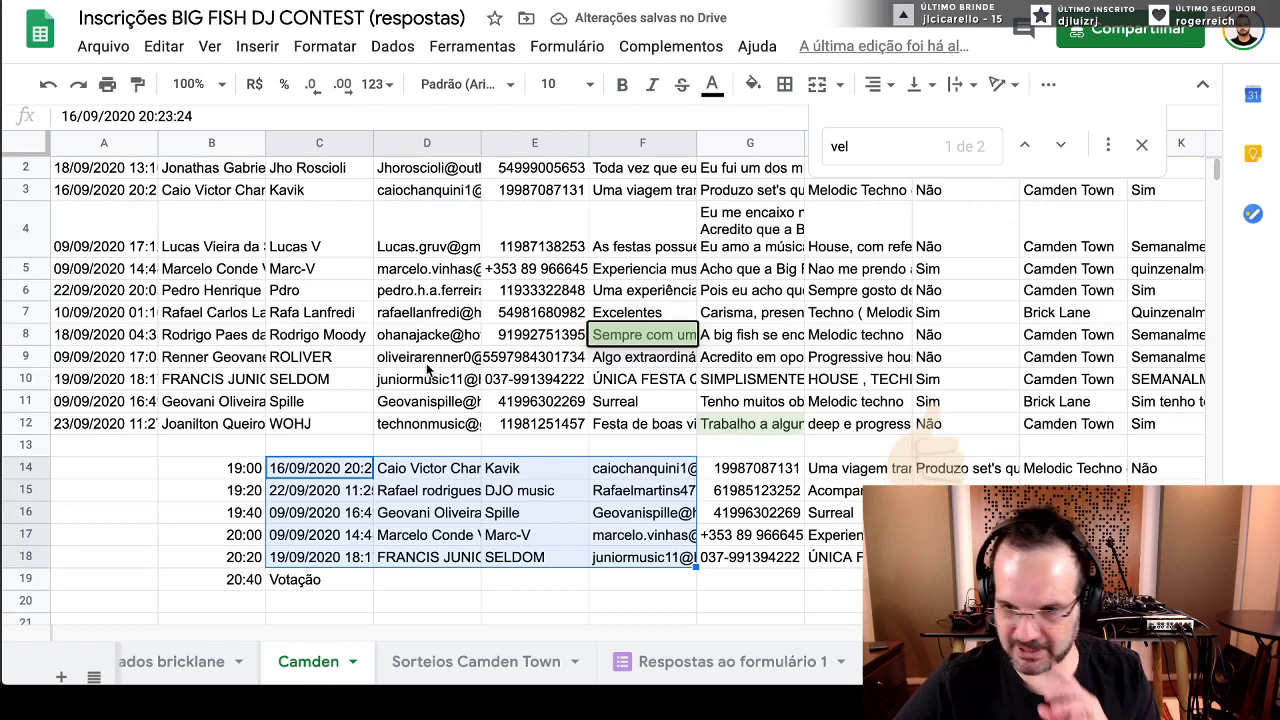
{"action": "scroll", "coordinate": [426, 370], "scroll_direction": "down", "scroll_amount": 1}
{"action": "scroll", "coordinate": [426, 370], "scroll_direction": "down", "scroll_amount": 1}
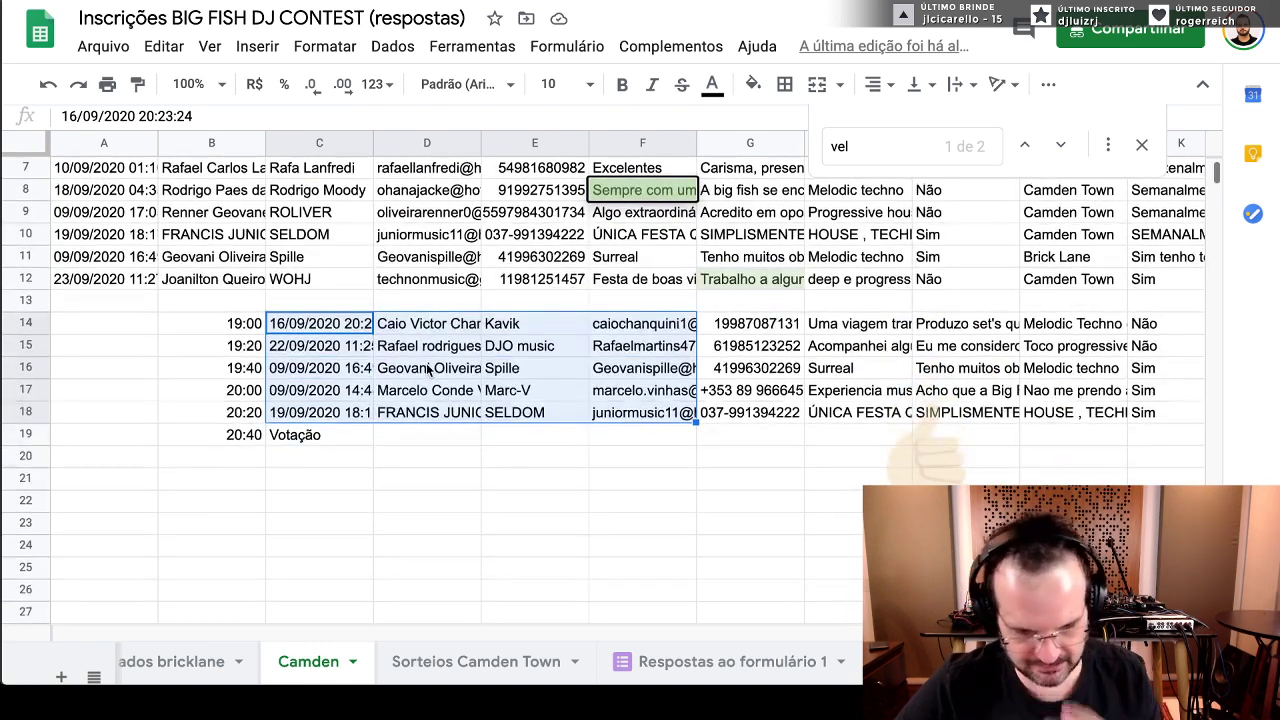
{"action": "left_click", "coordinate": [289, 482]}
{"action": "type", "text": "Back-"}
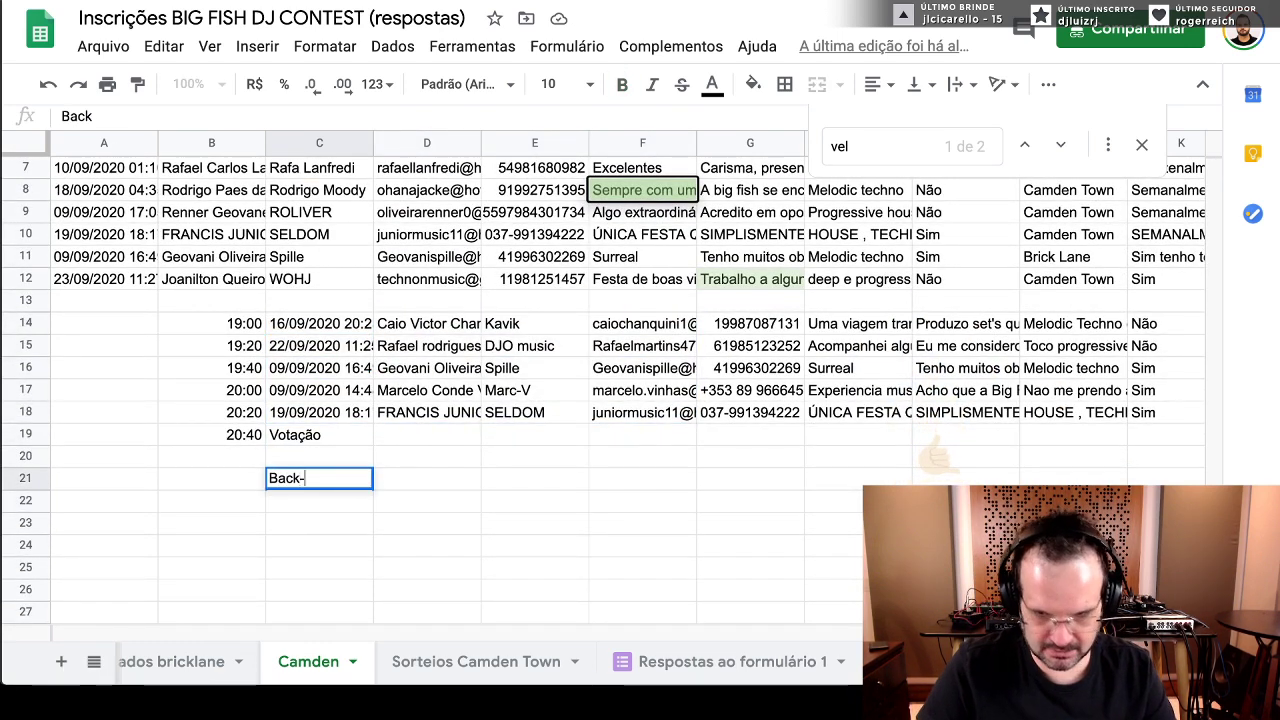
{"action": "type", "text": "up"}
{"action": "key", "text": "Return"}
- Mark the 19:40 slot with ok in A16
{"action": "left_click", "coordinate": [123, 388]}
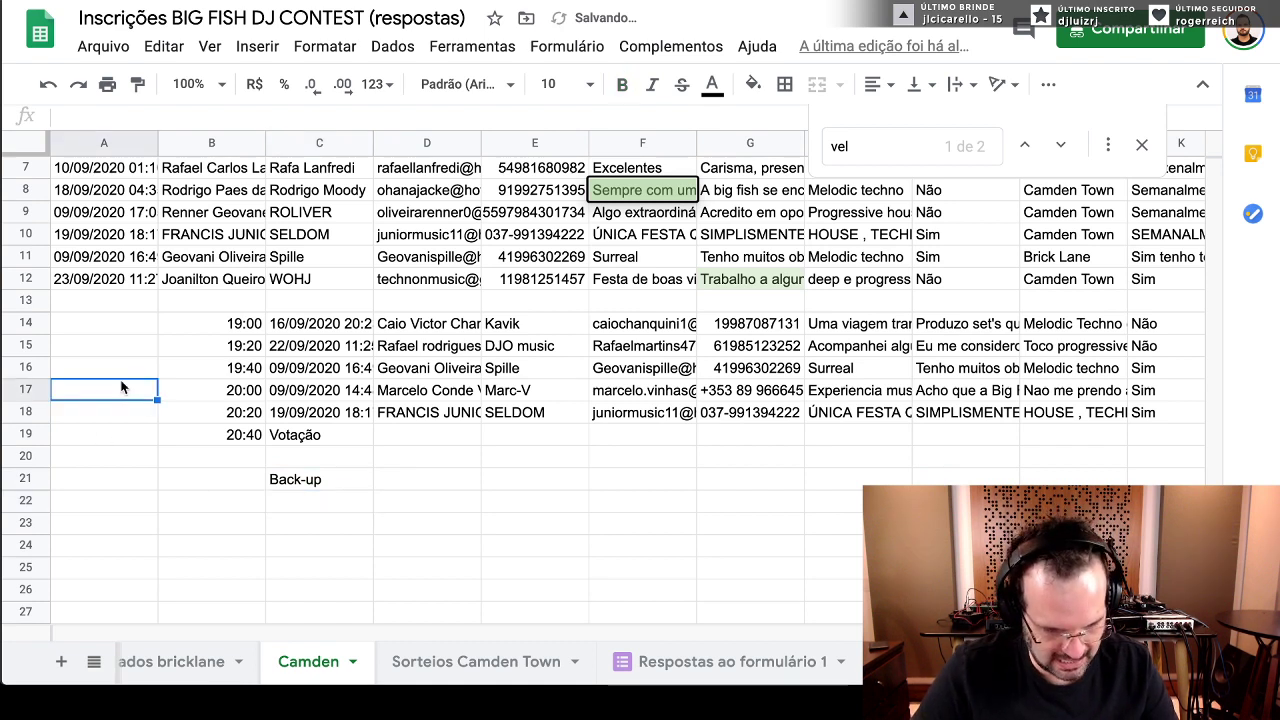
{"action": "left_click", "coordinate": [116, 366]}
{"action": "type", "text": "ok"}
{"action": "key", "text": "Return"}
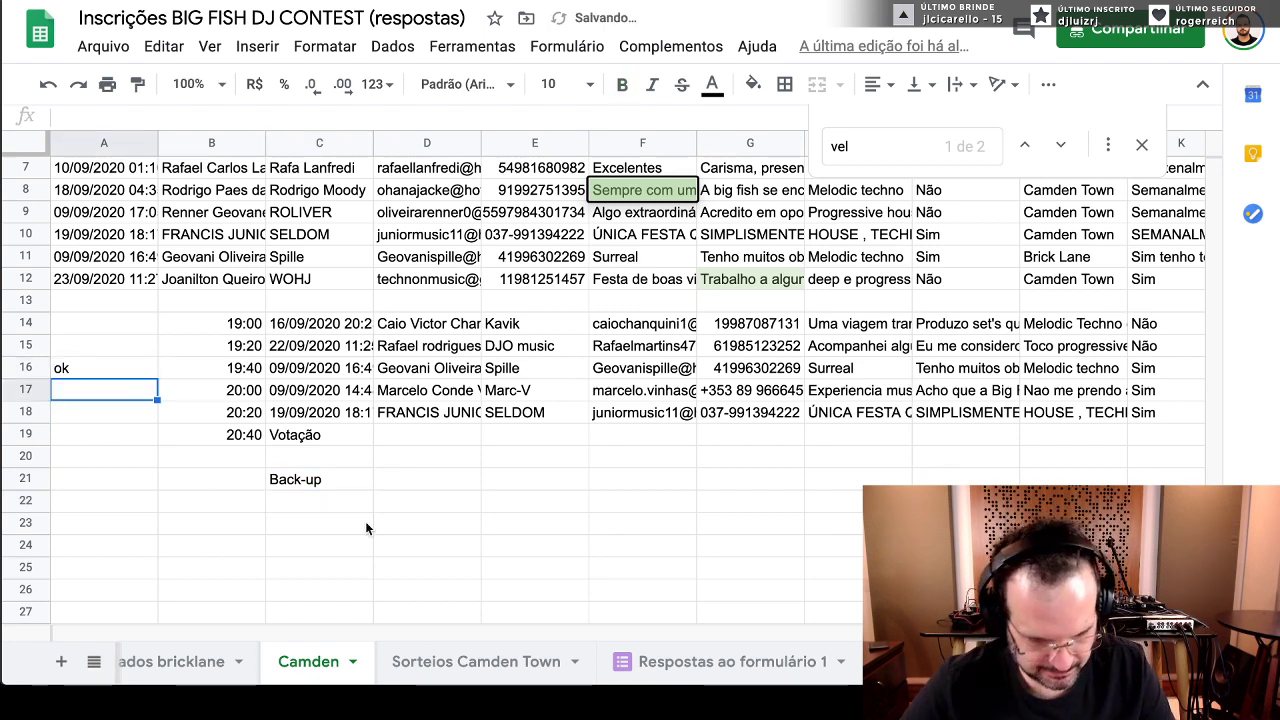
- Draw a number on RANDOM.ORG for the first back-up and copy the contestant entry in row 7 to C22
{"action": "left_click", "coordinate": [382, 495]}
{"action": "left_click", "coordinate": [370, 500]}
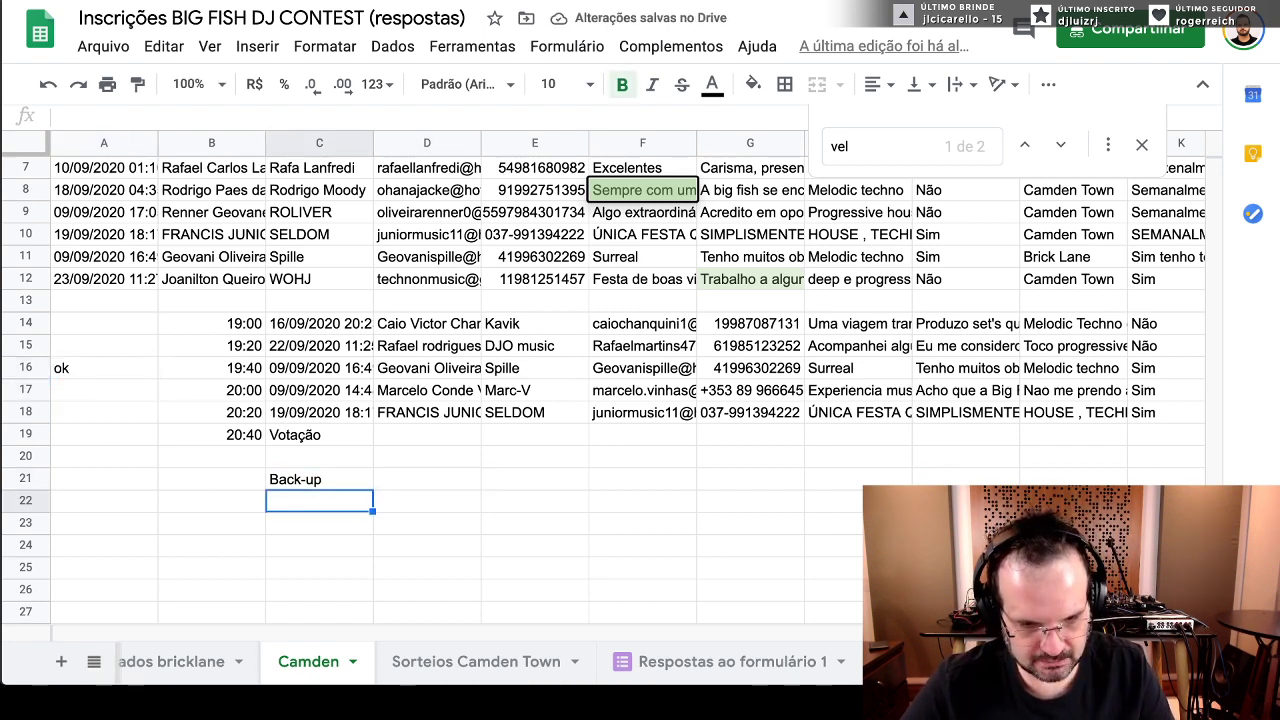
{"action": "key", "text": "alt+Tab"}
{"action": "left_click", "coordinate": [895, 287]}
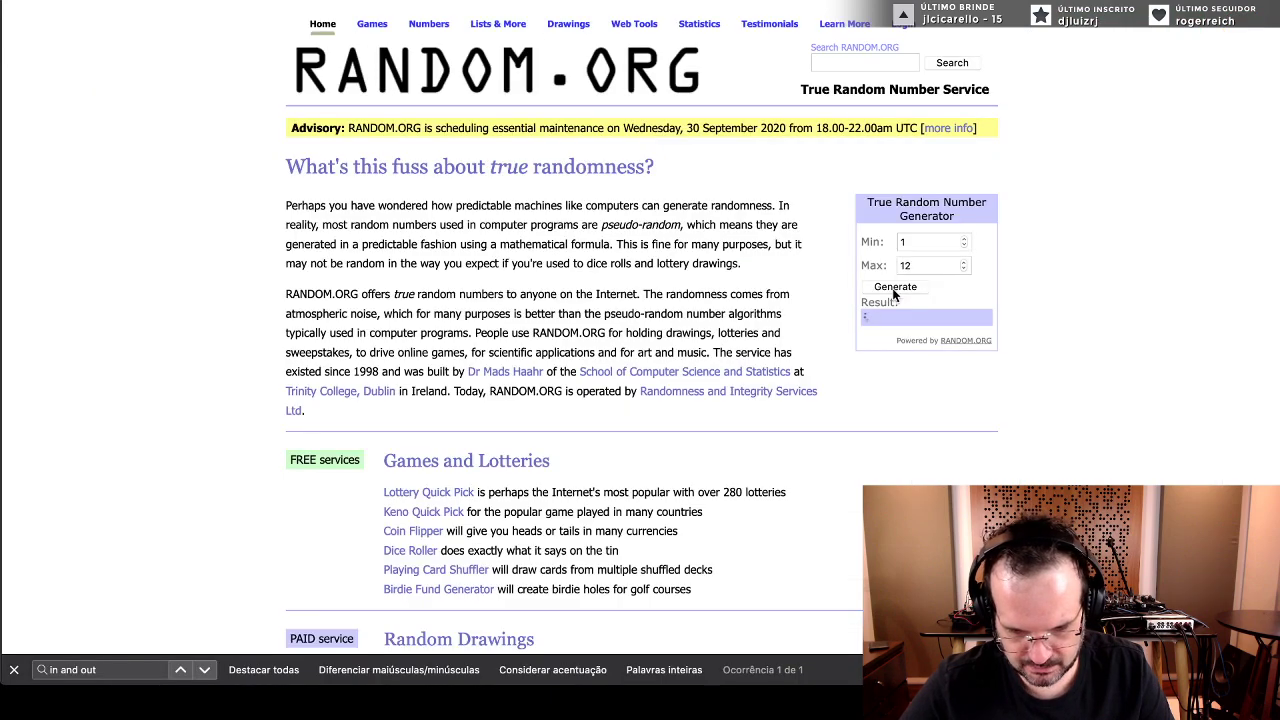
{"action": "key", "text": "alt+Tab"}
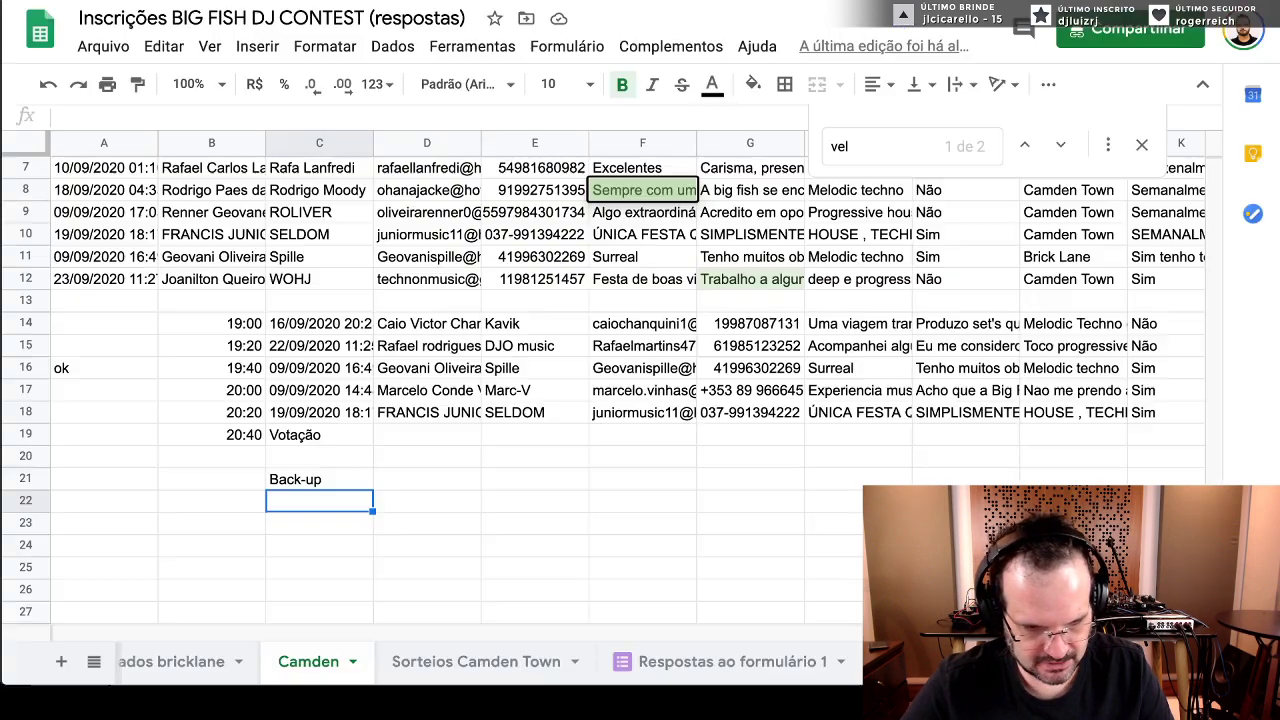
{"action": "scroll", "coordinate": [100, 288], "scroll_direction": "up", "scroll_amount": 3}
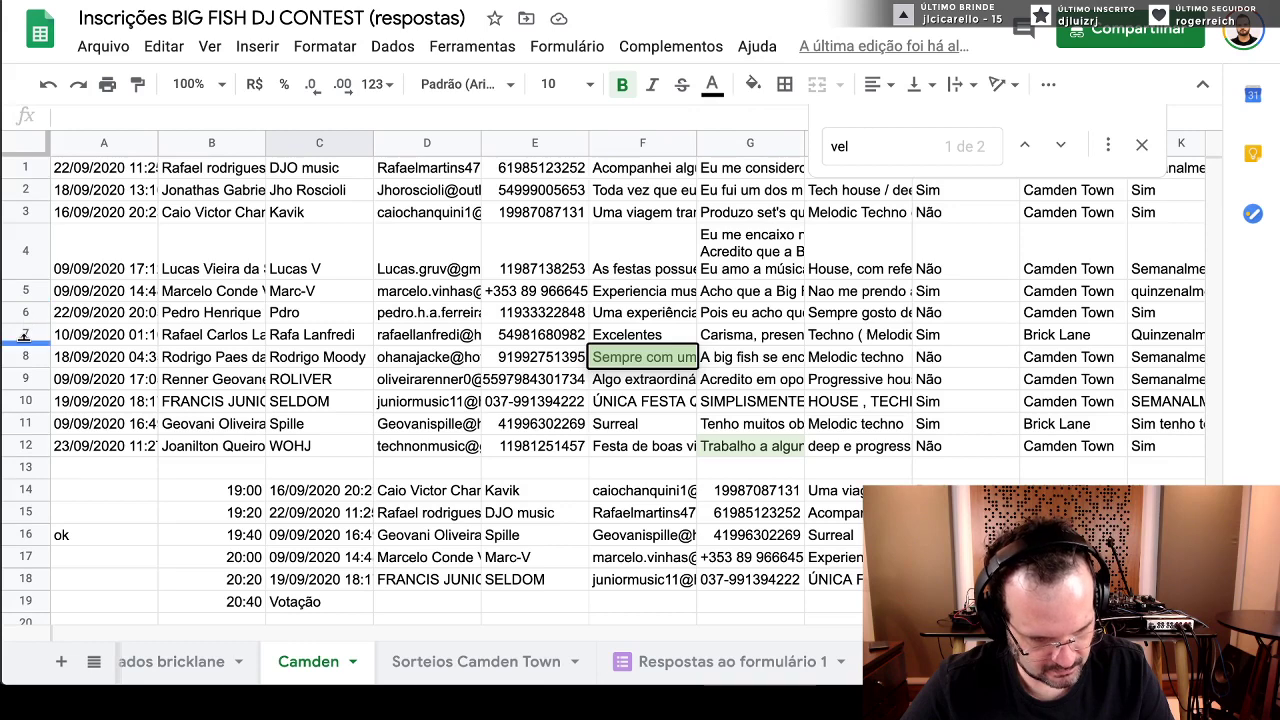
{"action": "left_click", "coordinate": [25, 334]}
{"action": "key", "text": "ctrl+c"}
{"action": "scroll", "coordinate": [312, 380], "scroll_direction": "down", "scroll_amount": 4}
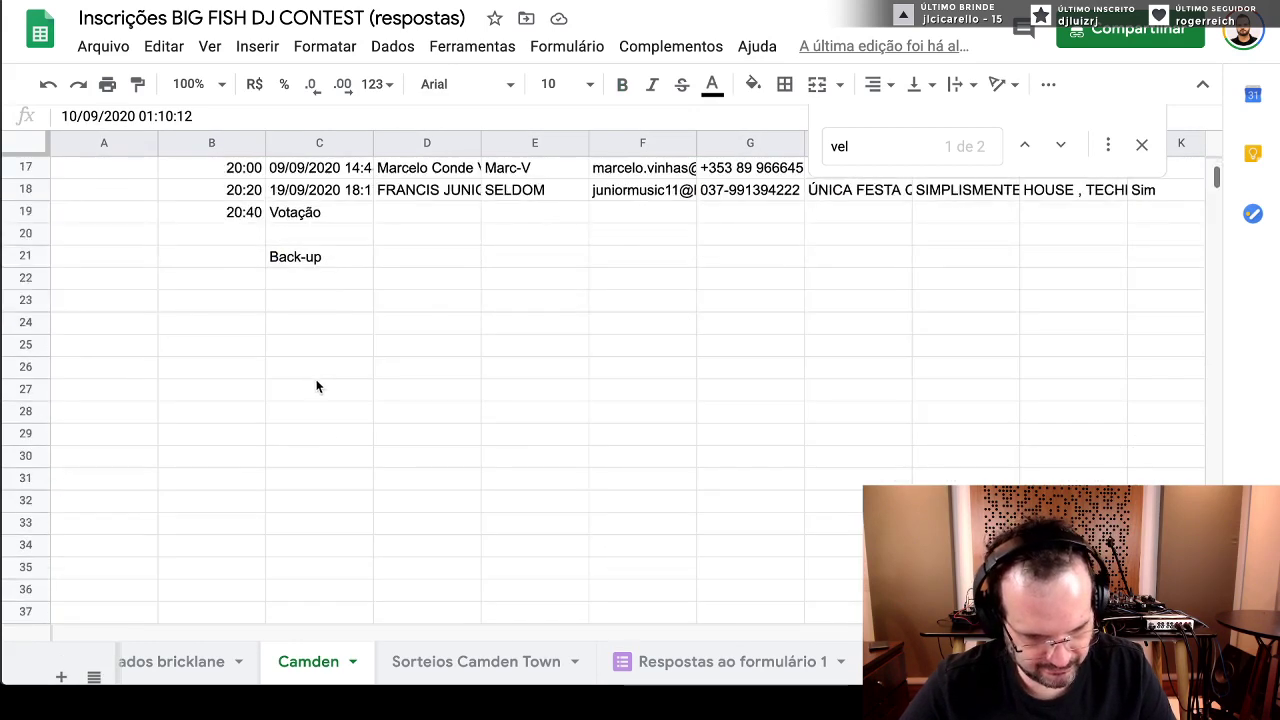
{"action": "left_click", "coordinate": [328, 277]}
{"action": "key", "text": "ctrl+v"}
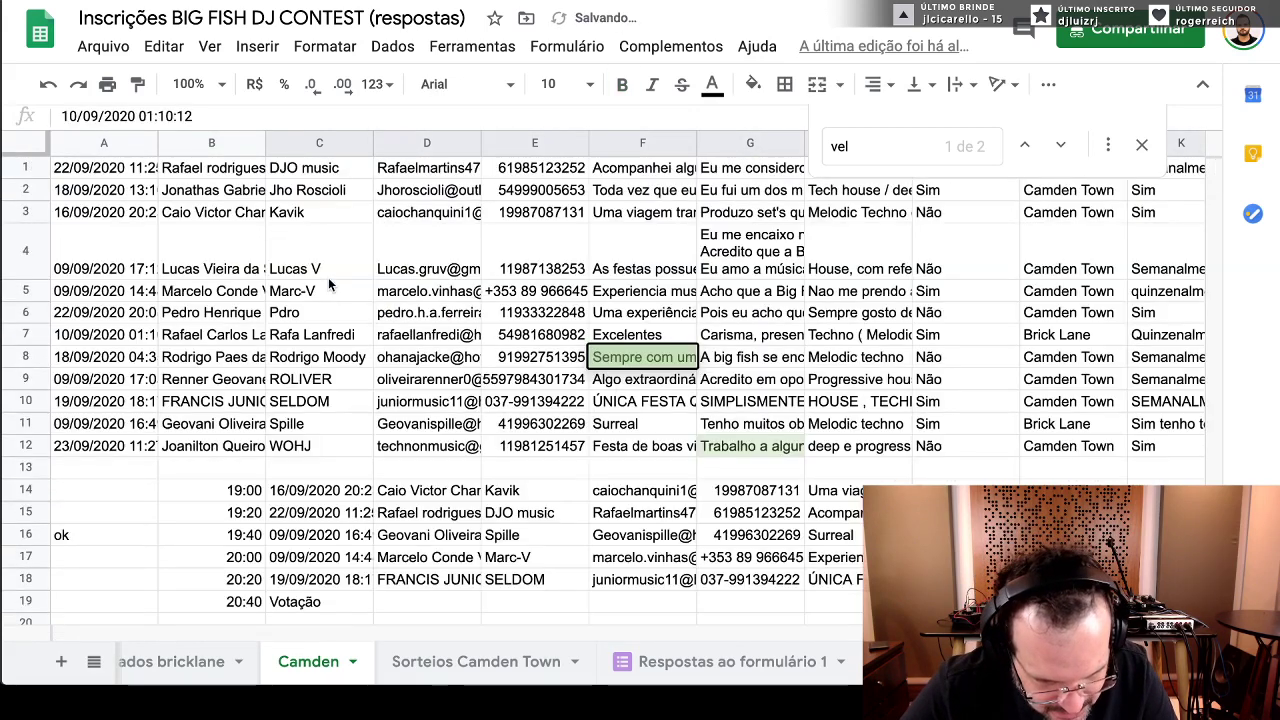
{"action": "left_click", "coordinate": [324, 340]}
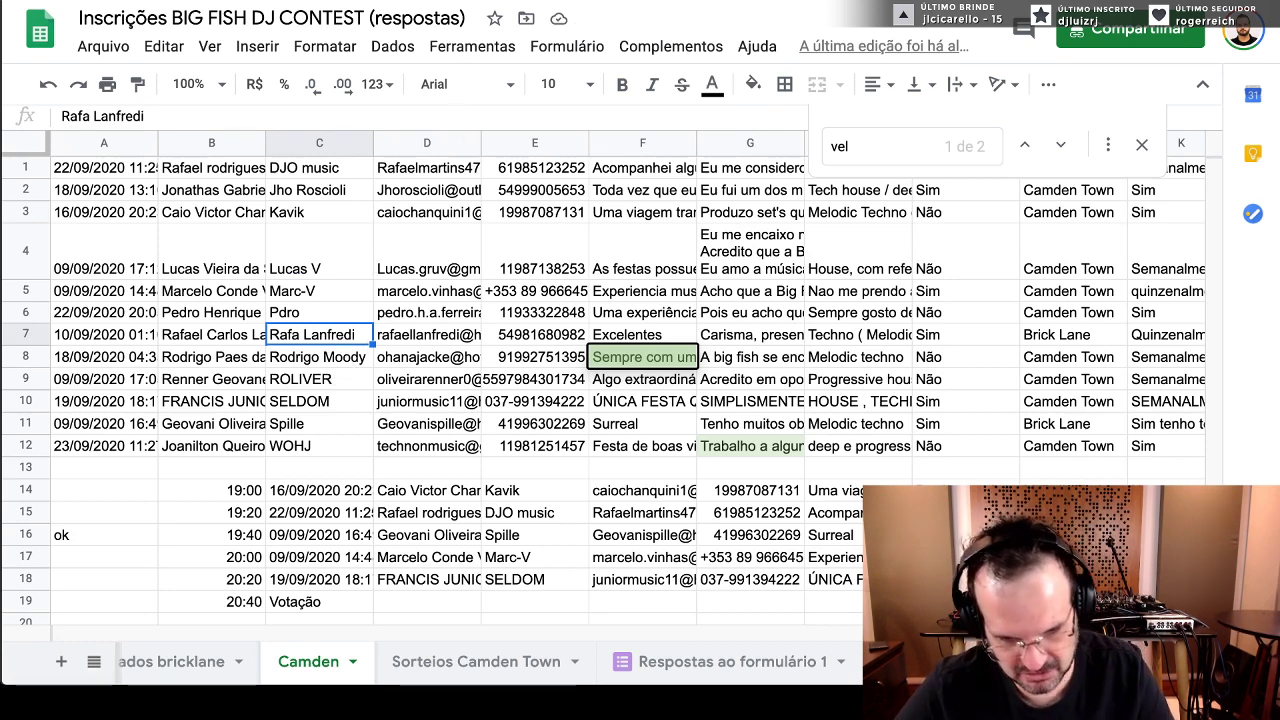
- Draw a number for the second back-up on RANDOM.ORG and copy the contestant entry in row 2 to C23
{"action": "key", "text": "alt+Tab"}
{"action": "left_click", "coordinate": [878, 287]}
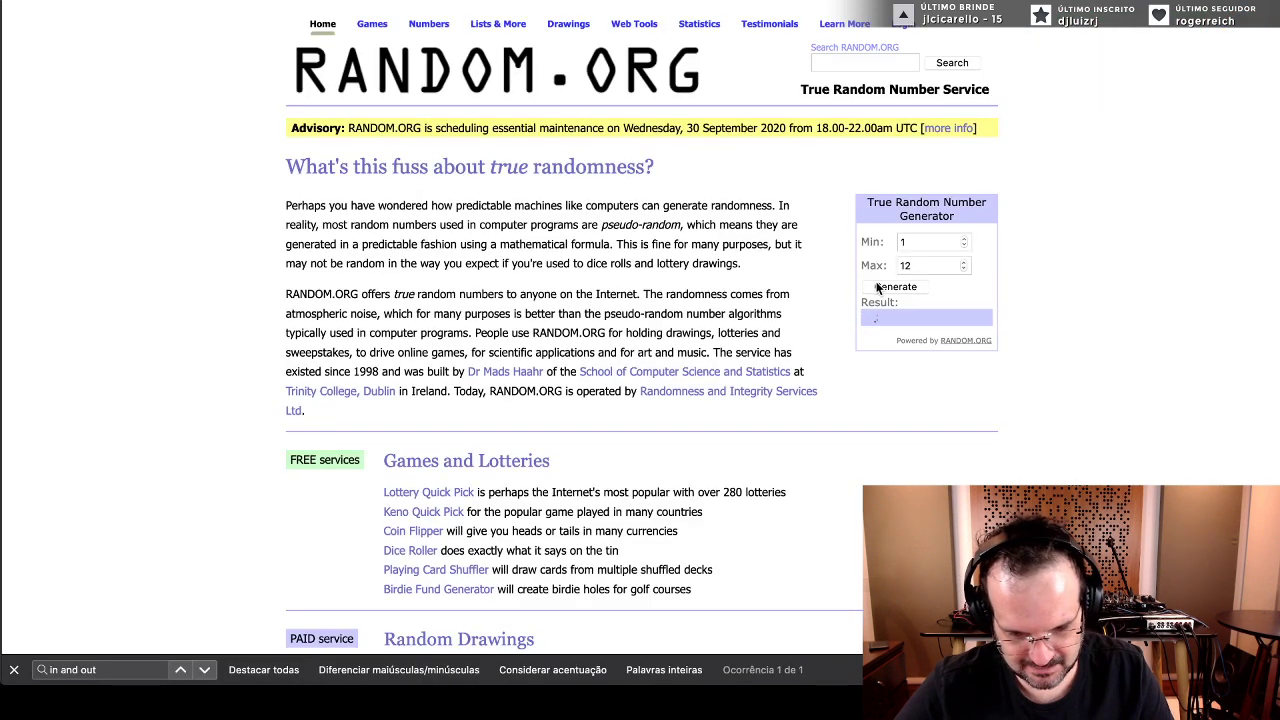
{"action": "key", "text": "alt+Tab"}
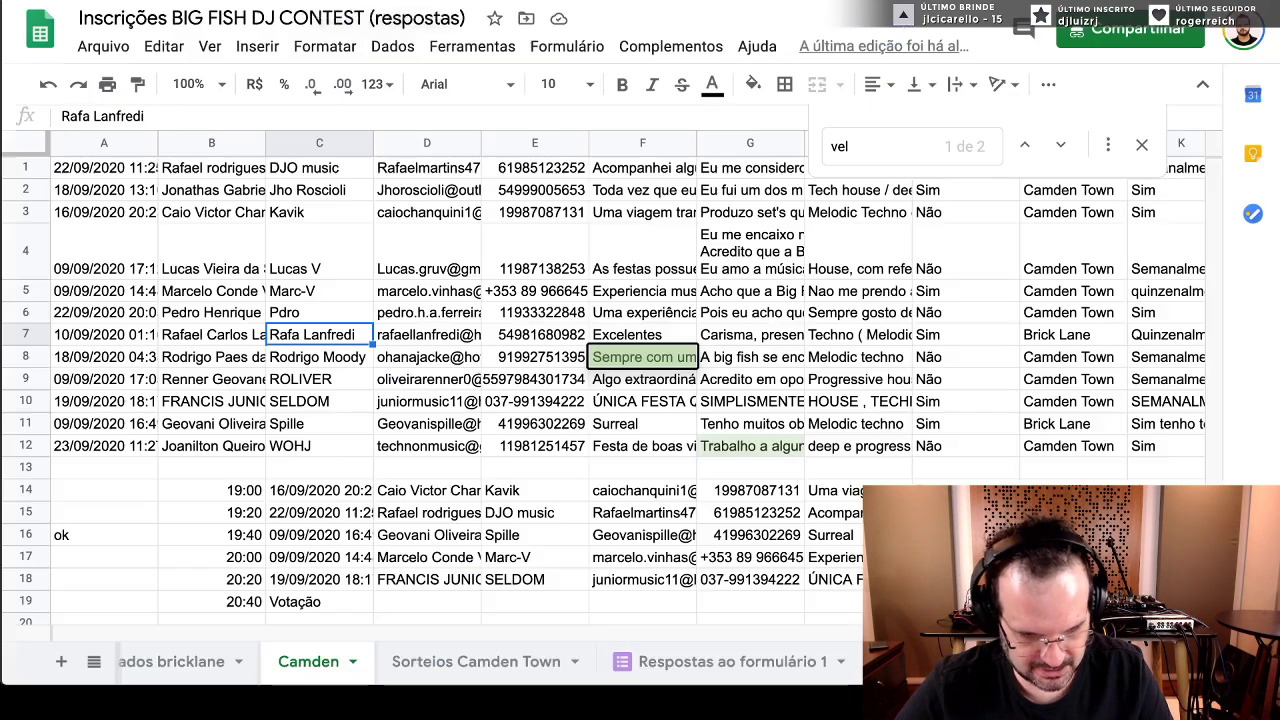
{"action": "left_click", "coordinate": [14, 189]}
{"action": "key", "text": "ctrl+c"}
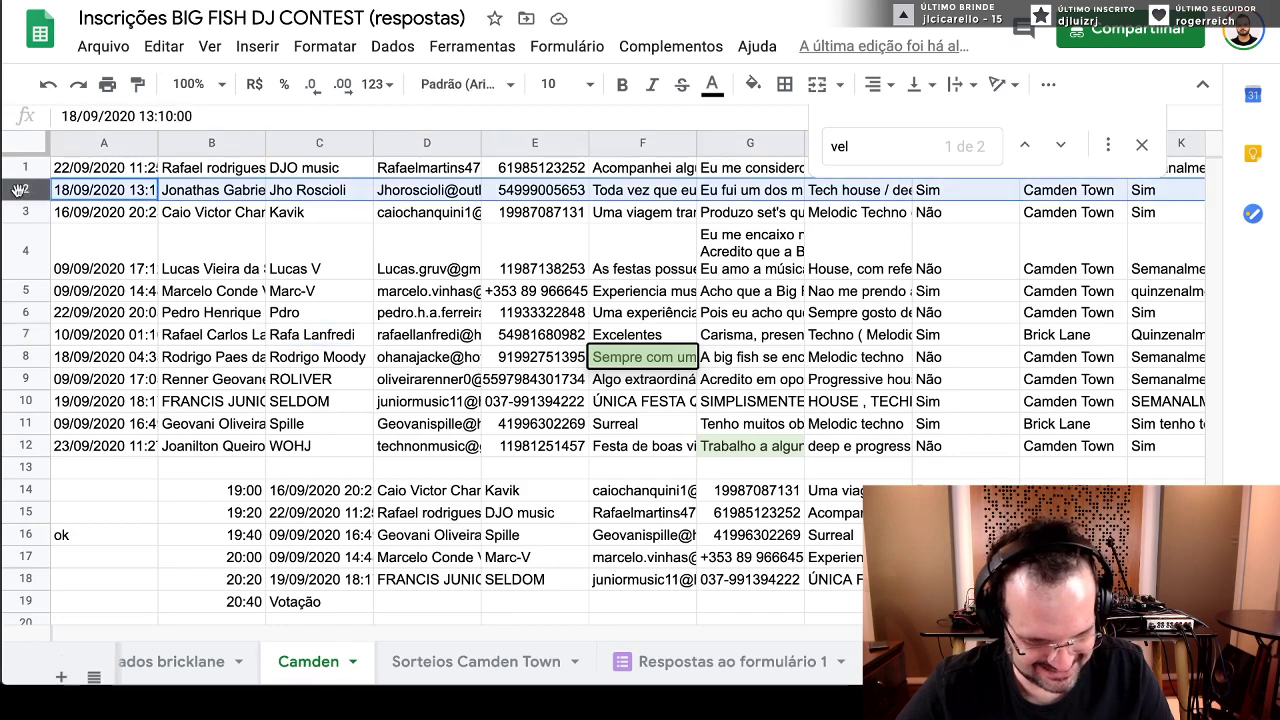
{"action": "scroll", "coordinate": [108, 207], "scroll_direction": "down", "scroll_amount": 5}
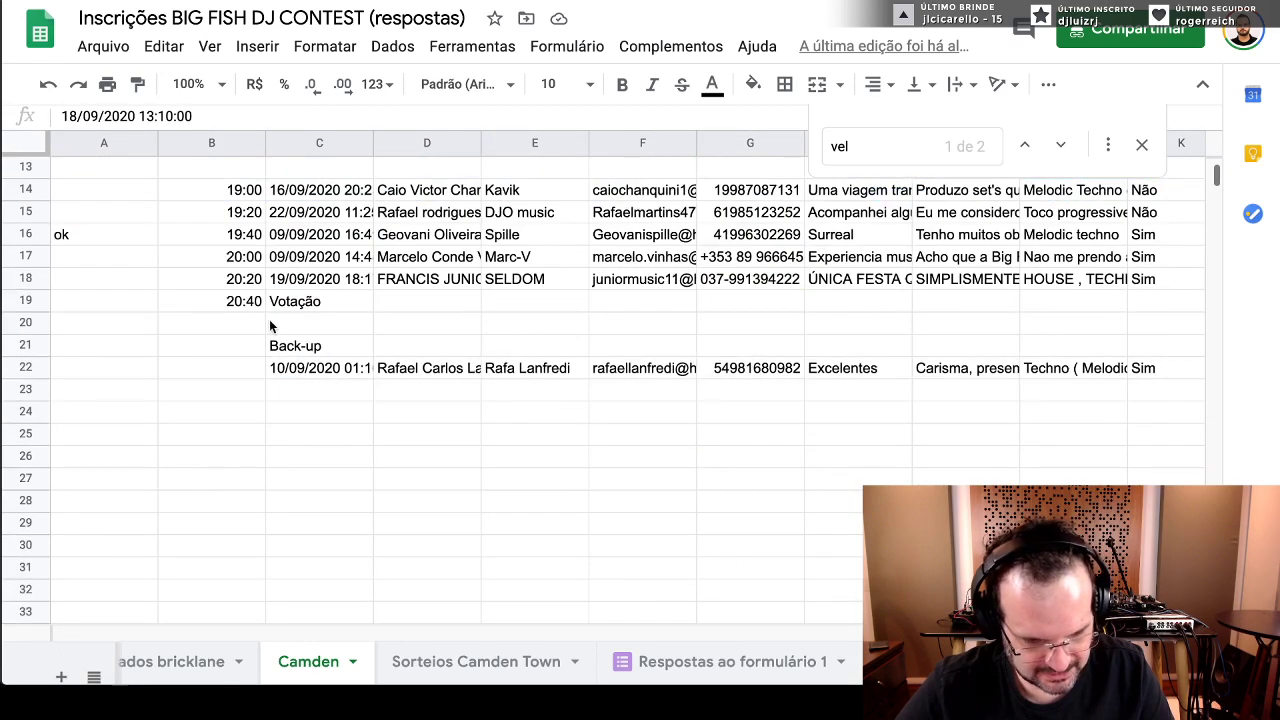
{"action": "left_click", "coordinate": [340, 399]}
{"action": "key", "text": "ctrl+v"}
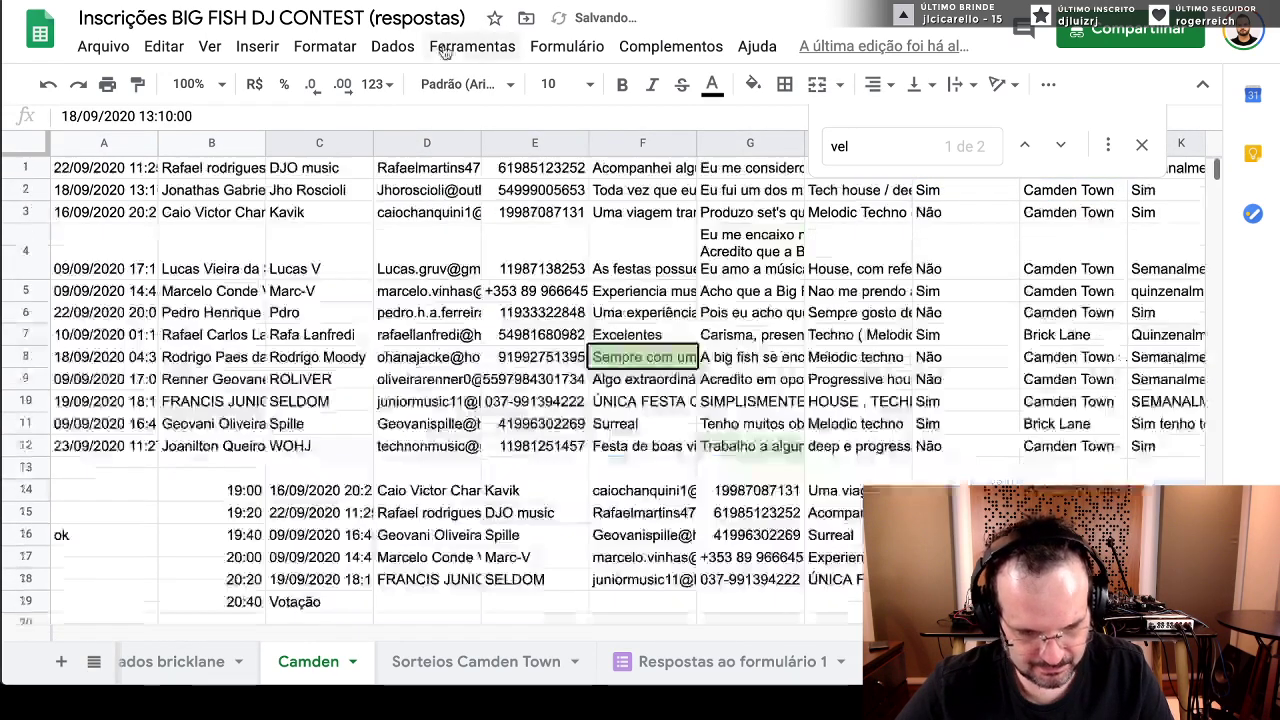
- Draw another number on RANDOM.ORG and check the contestant entry in row 1 of the Camden sheet
{"action": "key", "text": "alt+Tab"}
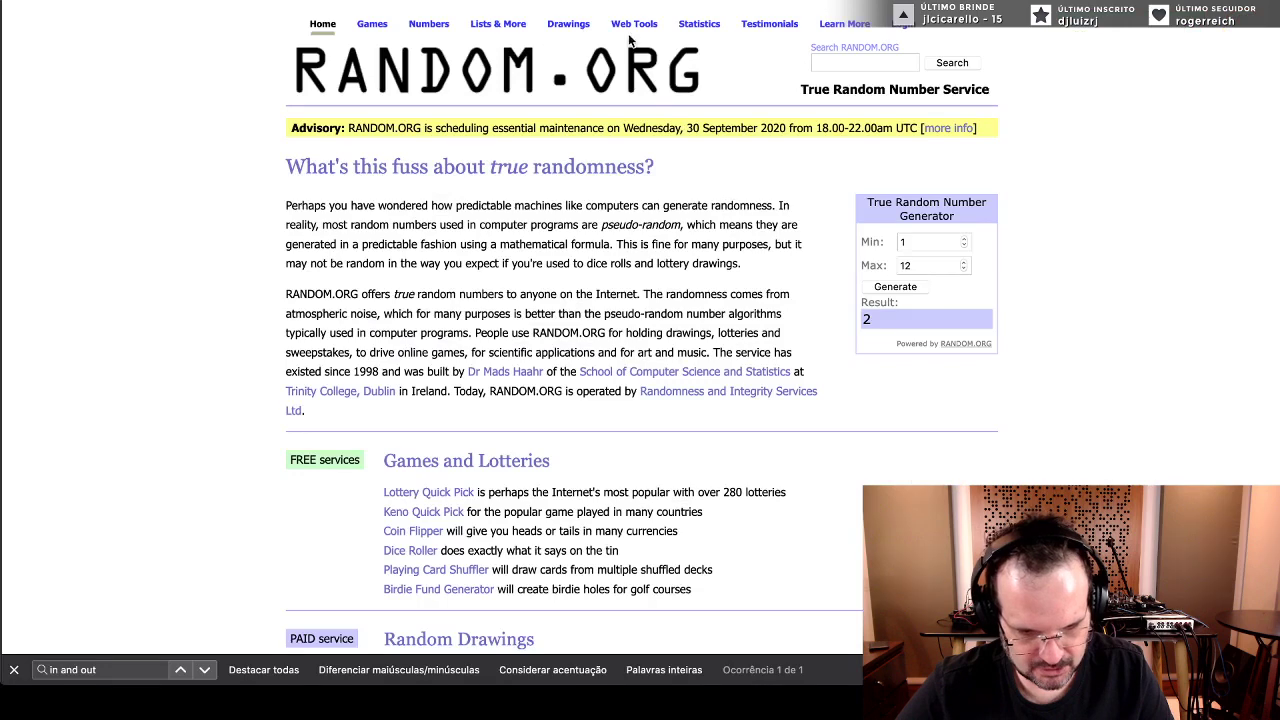
{"action": "left_click", "coordinate": [895, 287]}
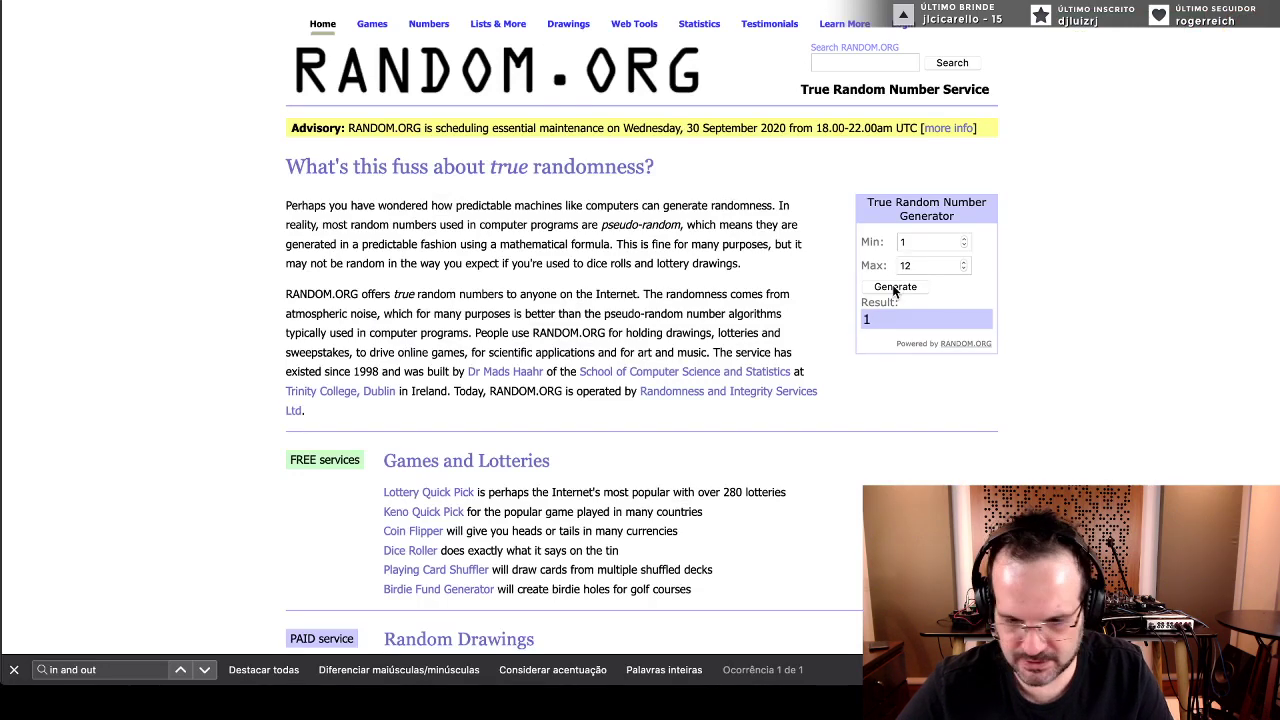
{"action": "key", "text": "ctrl+Tab"}
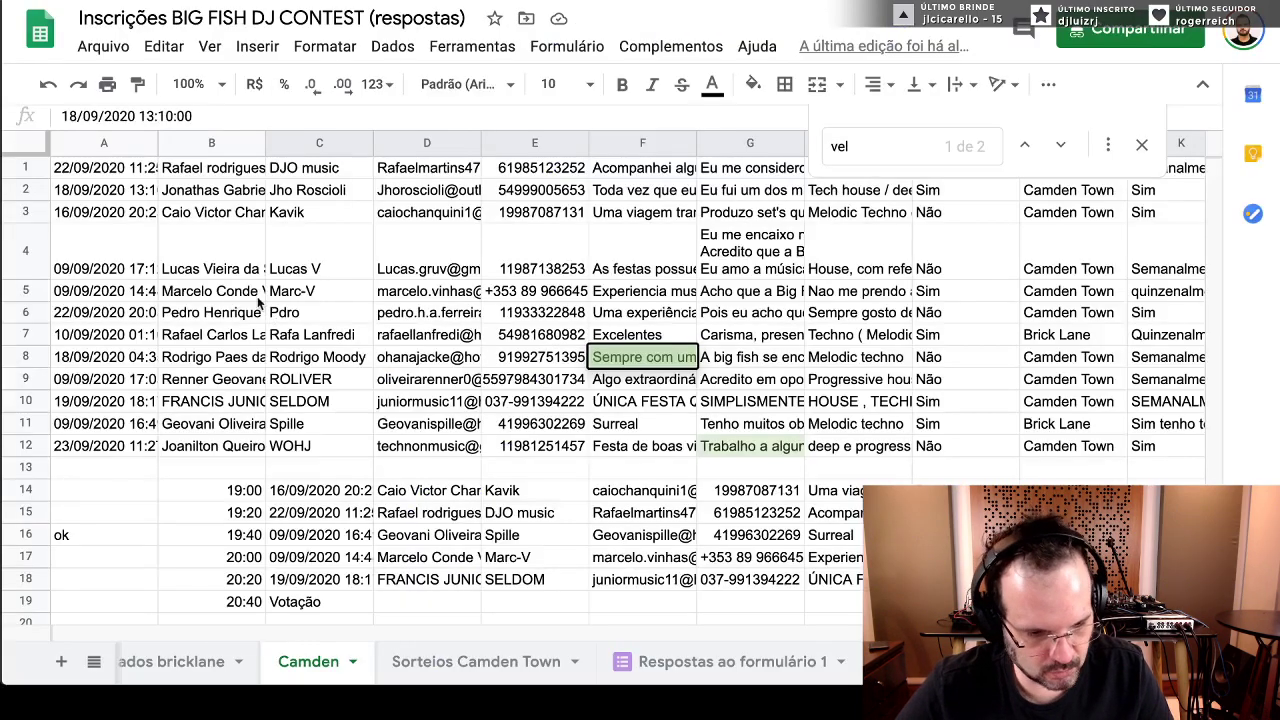
{"action": "left_click", "coordinate": [26, 168]}
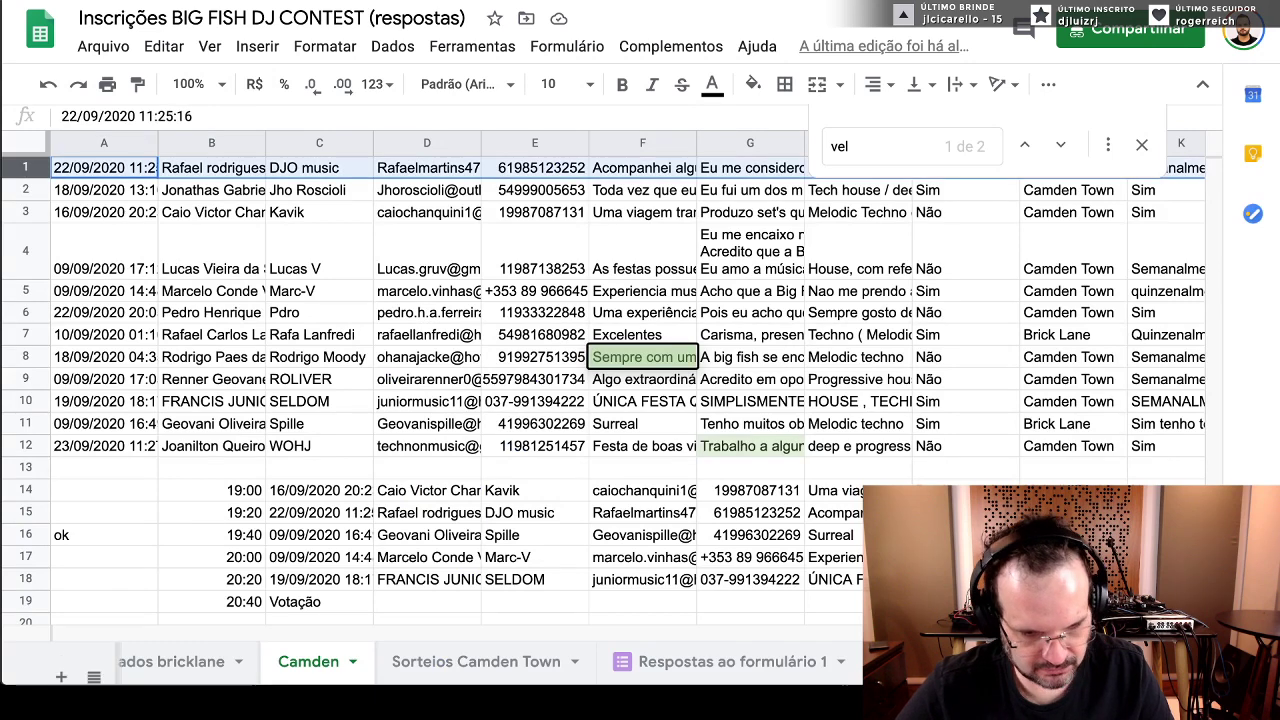
- Redraw a number for the third back-up on RANDOM.ORG and copy the contestant entry in row 4 to C24
{"action": "key", "text": "ctrl+Tab"}
{"action": "left_click", "coordinate": [892, 287]}
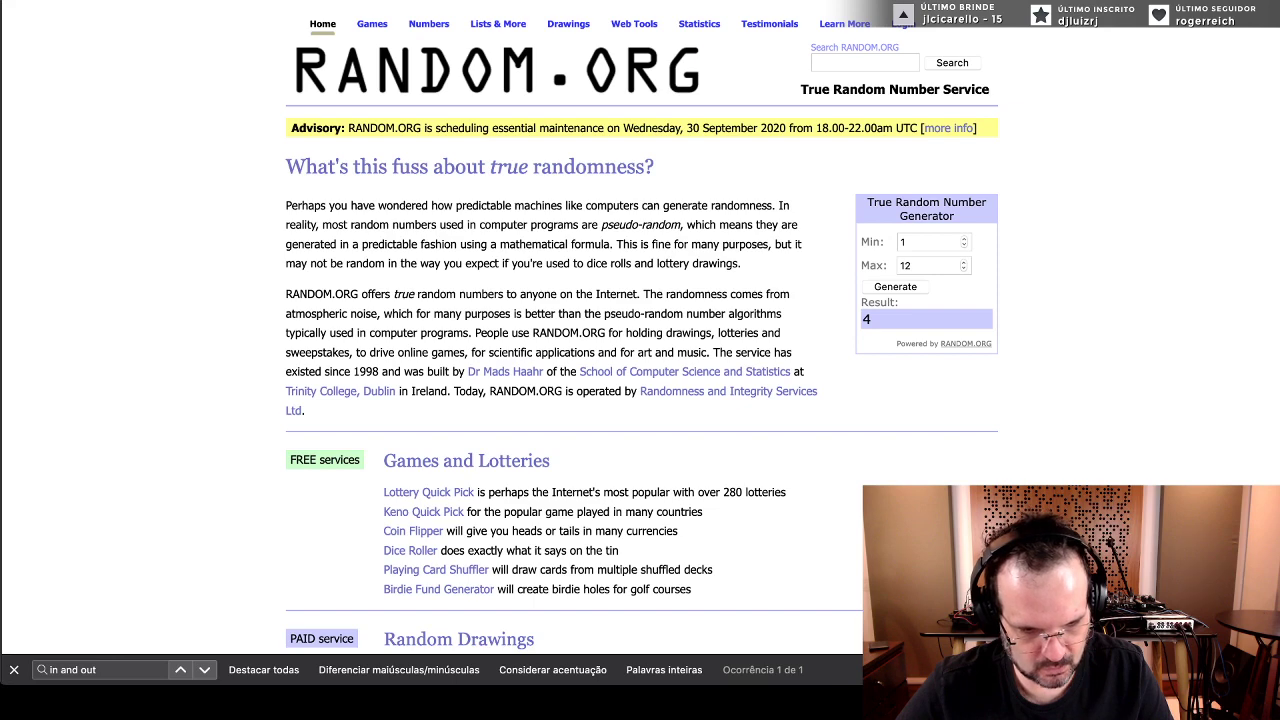
{"action": "key", "text": "ctrl+Tab"}
{"action": "key", "text": "ctrl+Tab"}
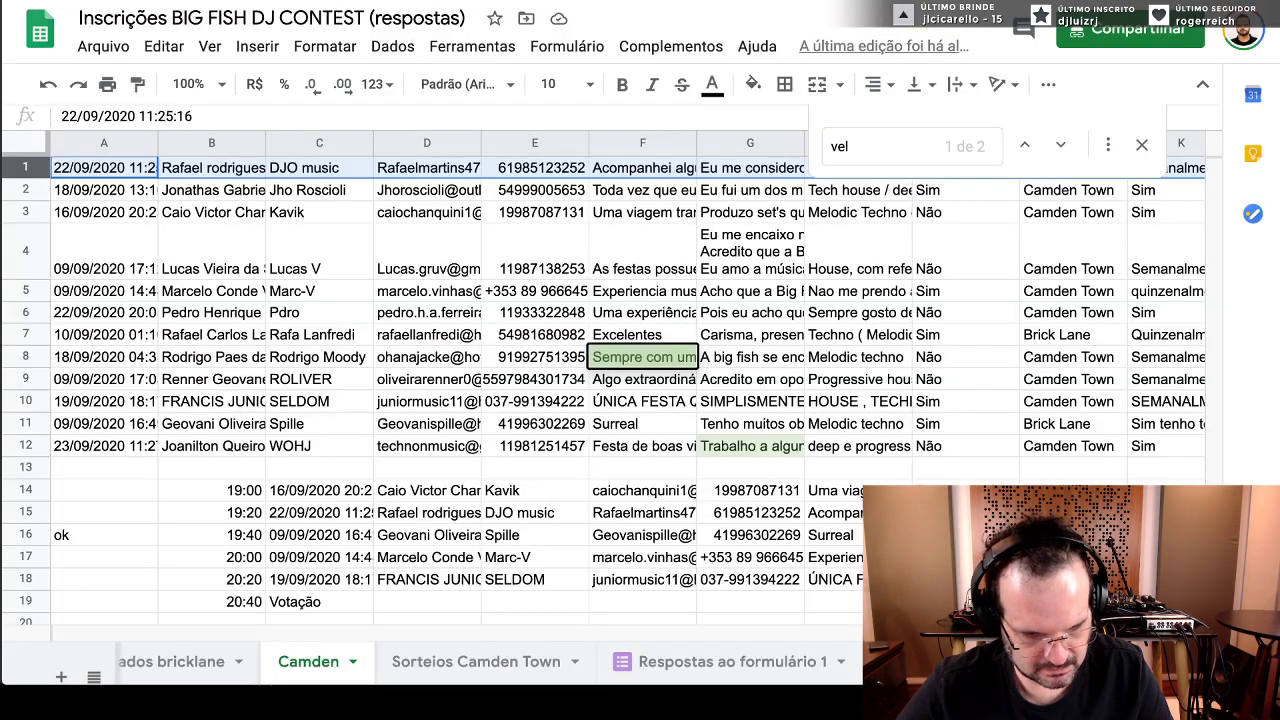
{"action": "left_click", "coordinate": [38, 258]}
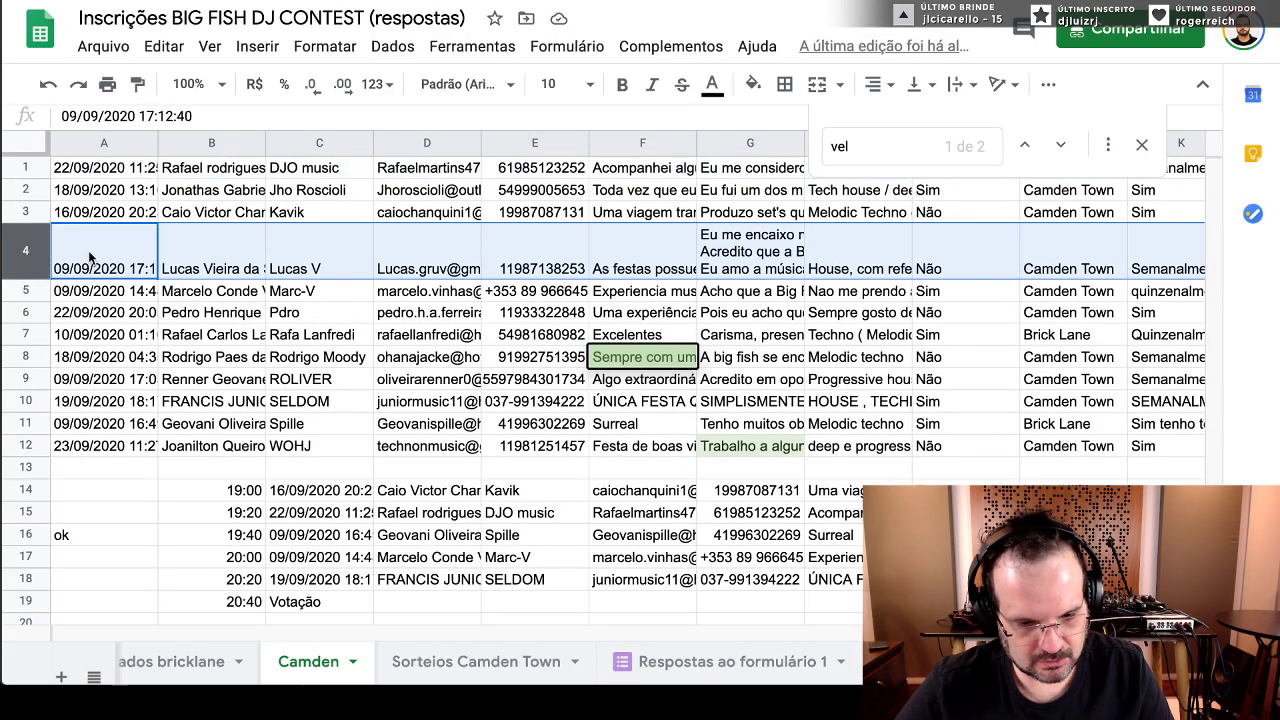
{"action": "scroll", "coordinate": [205, 415], "scroll_direction": "down", "scroll_amount": 4}
{"action": "left_click", "coordinate": [306, 420]}
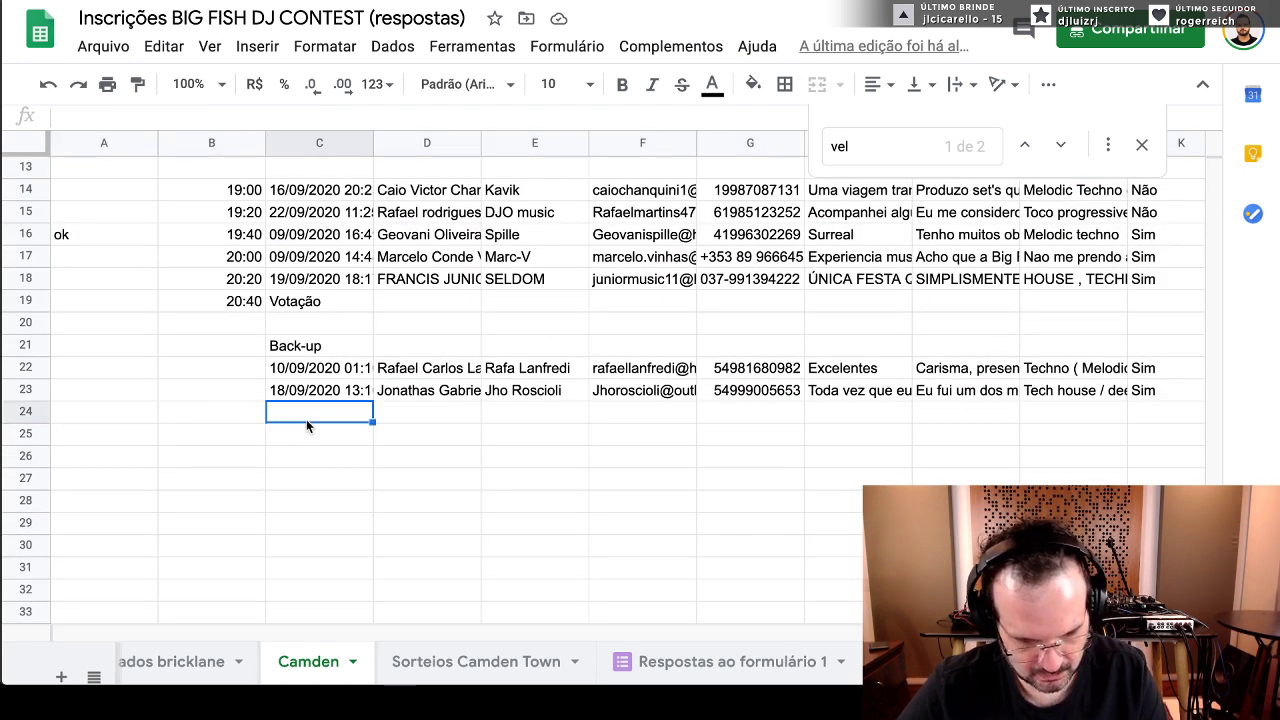
{"action": "key", "text": "ctrl+v"}
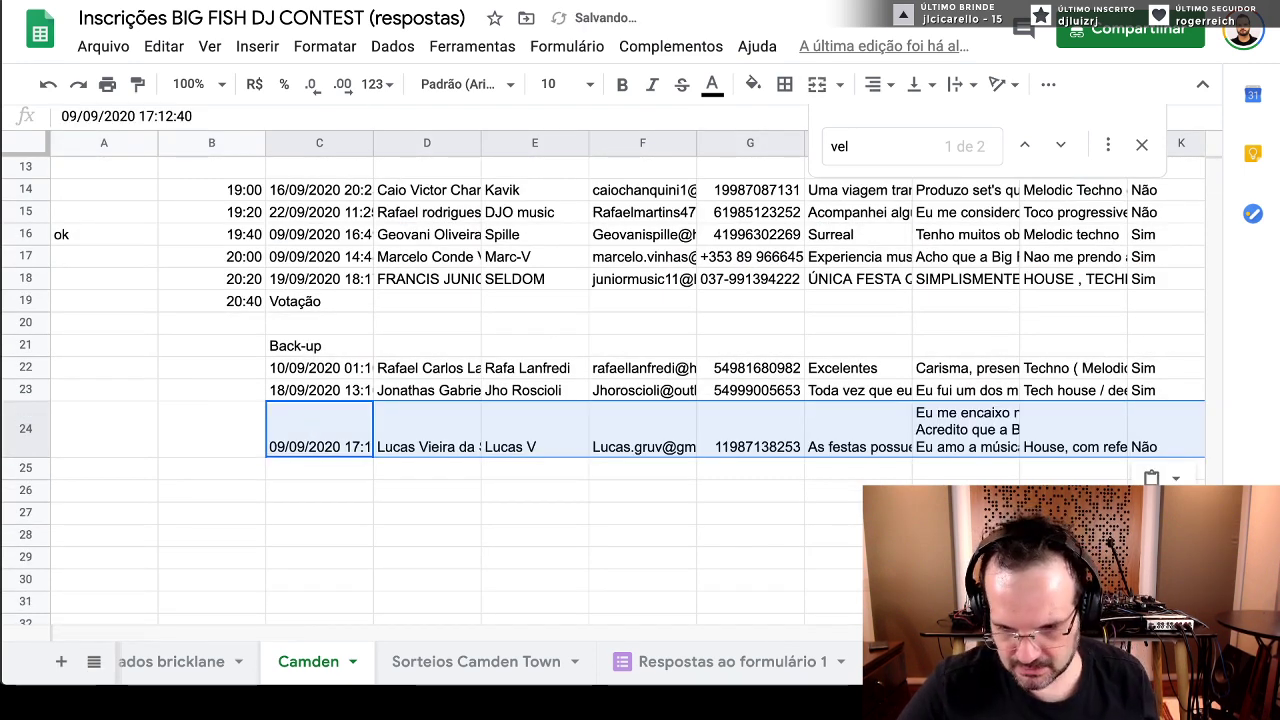
- Open the spreadsheet "Inscrições do V New Wave DJ Competition (respostas)" from Drive and show the Terça-feira schedule in its Pré-selecionados sheet
{"action": "key", "text": "ctrl+w"}
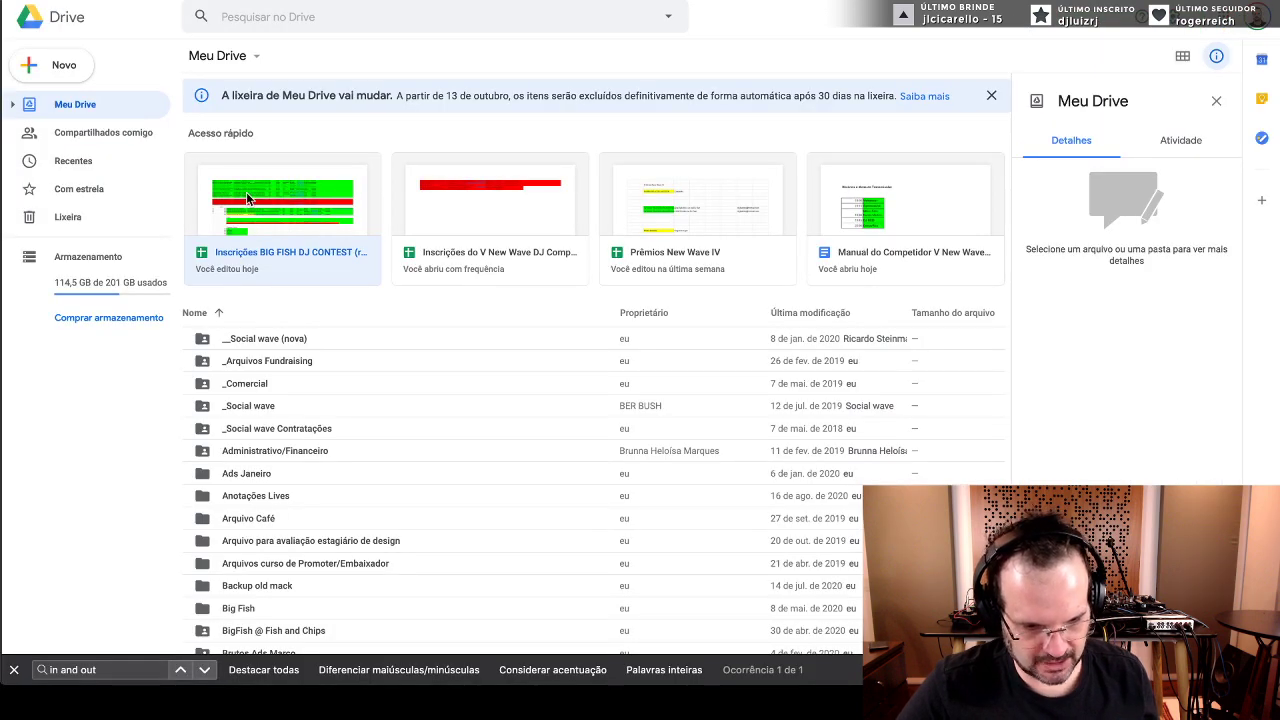
{"action": "left_click", "coordinate": [471, 197]}
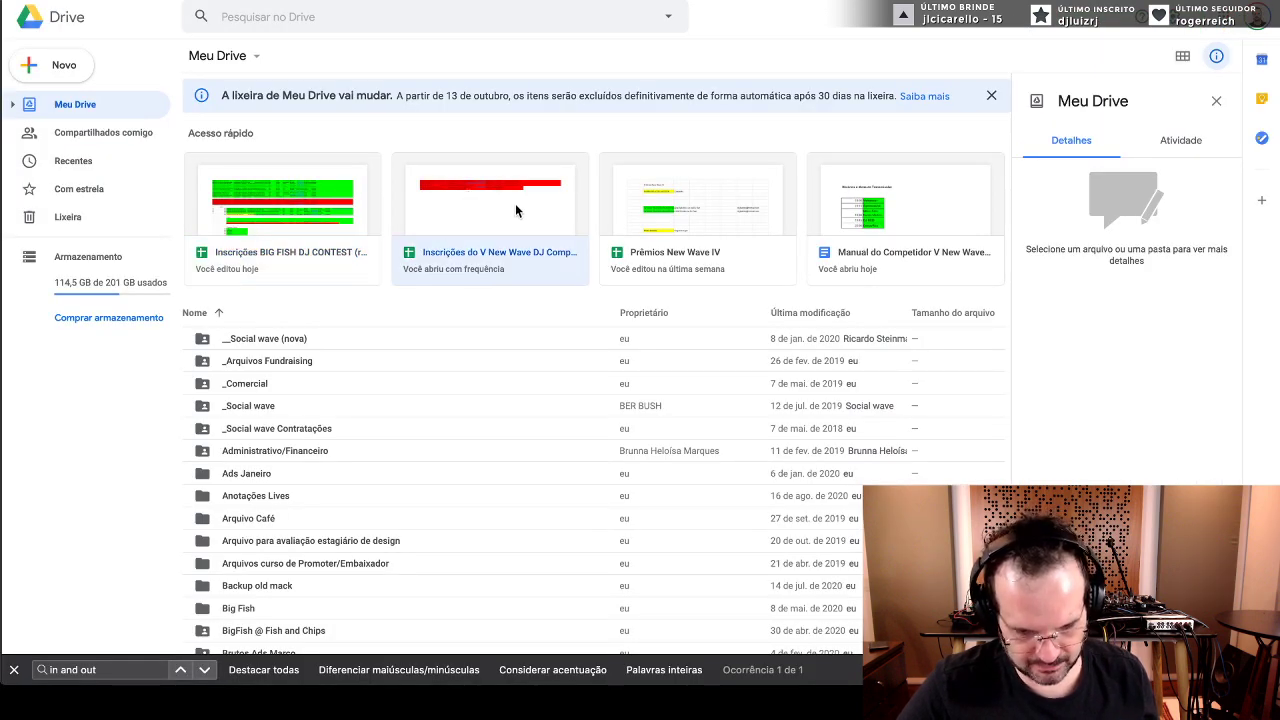
{"action": "double_click", "coordinate": [515, 207]}
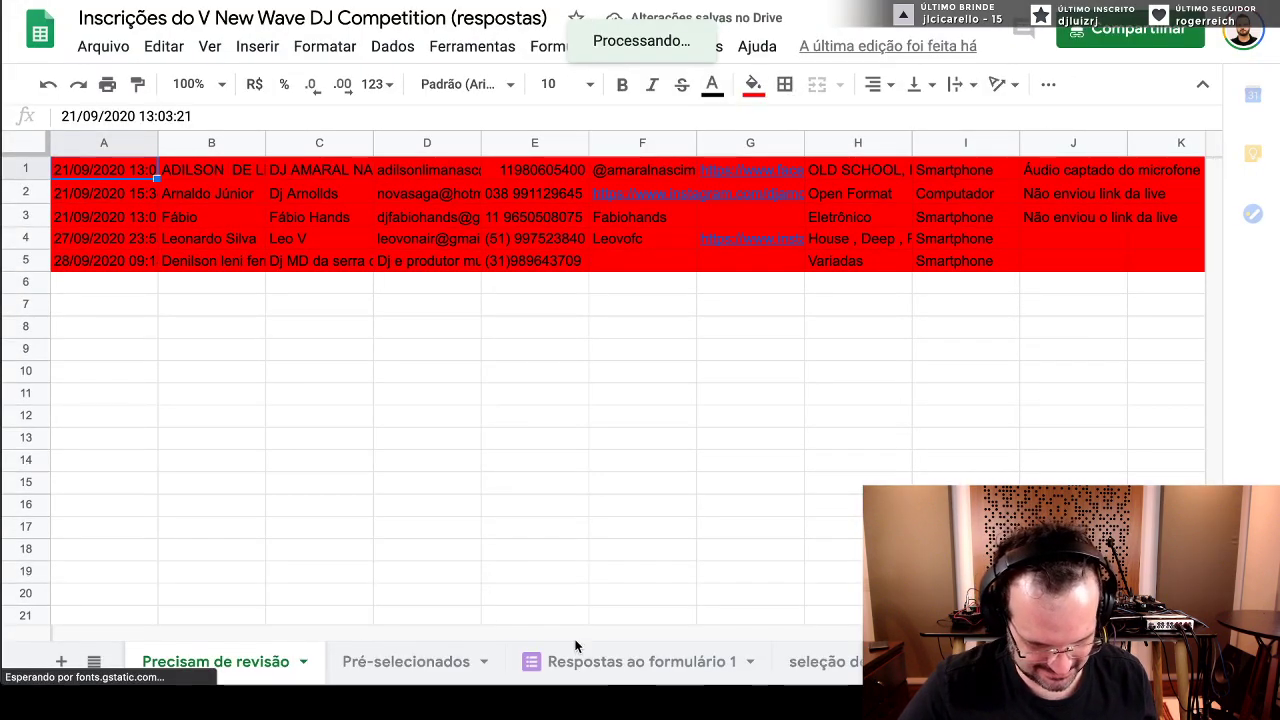
{"action": "left_click", "coordinate": [355, 657]}
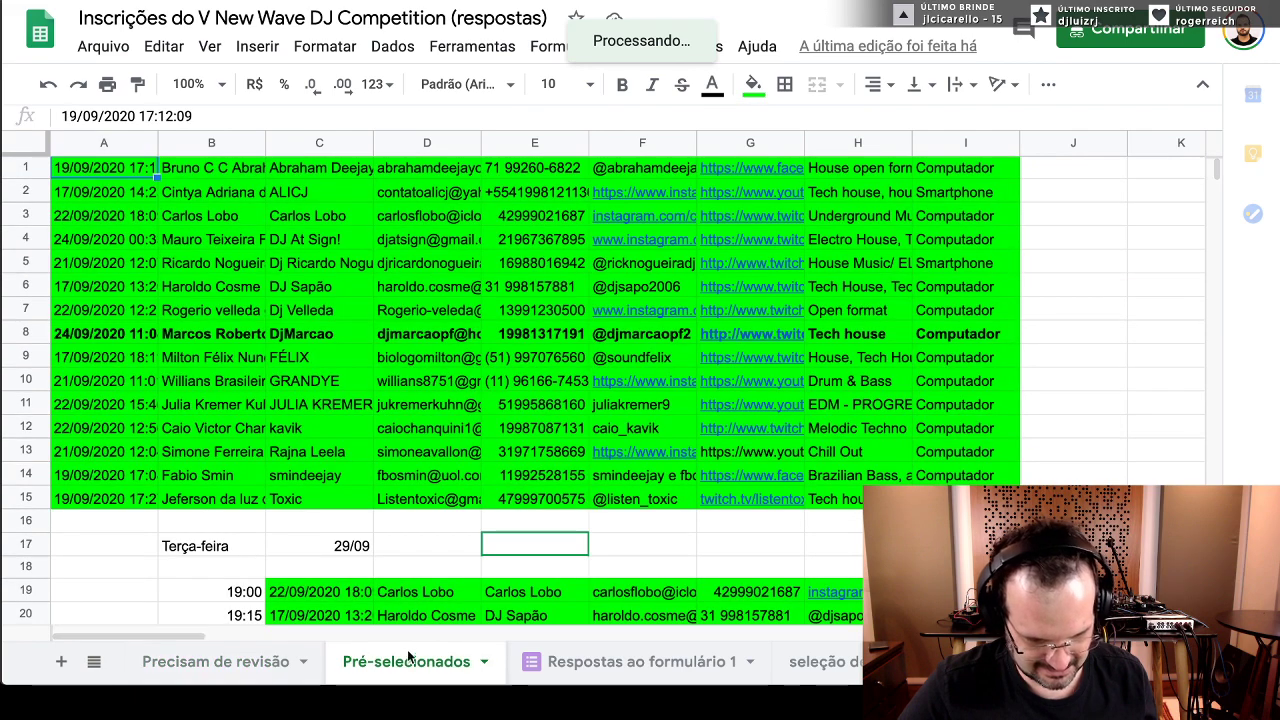
{"action": "scroll", "coordinate": [422, 556], "scroll_direction": "down", "scroll_amount": 2}
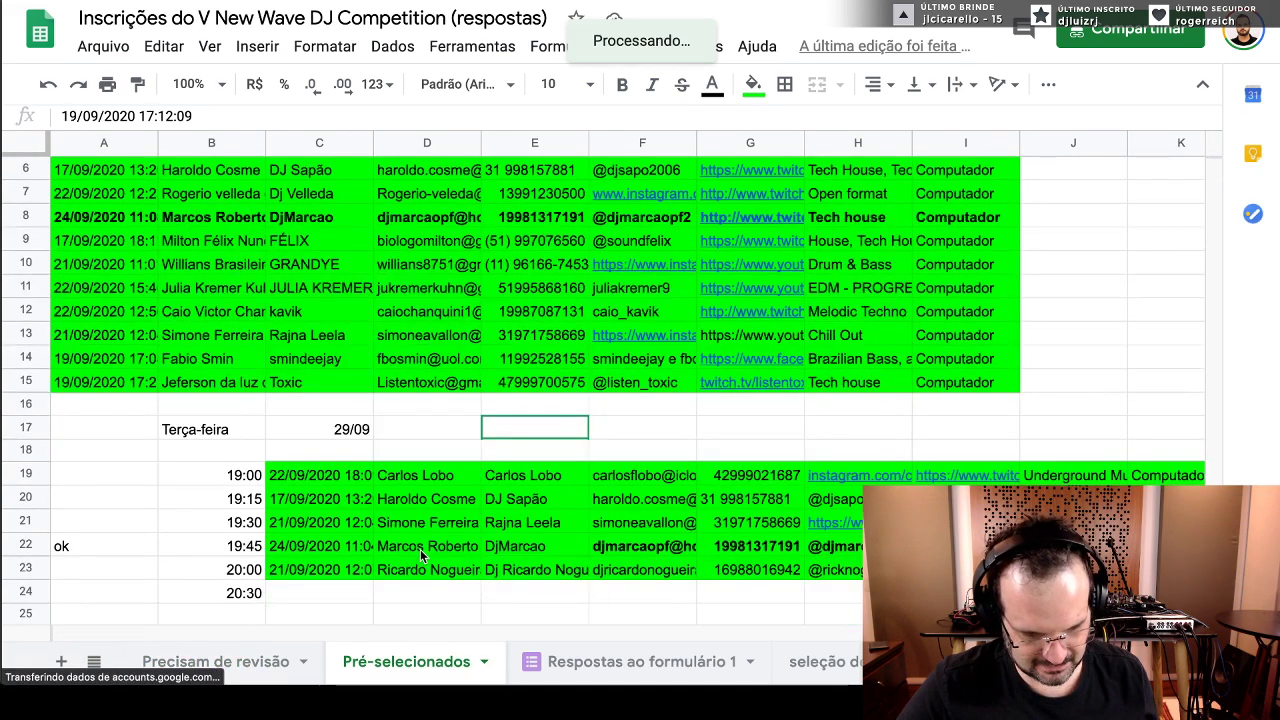
{"action": "scroll", "coordinate": [420, 551], "scroll_direction": "down", "scroll_amount": 1}
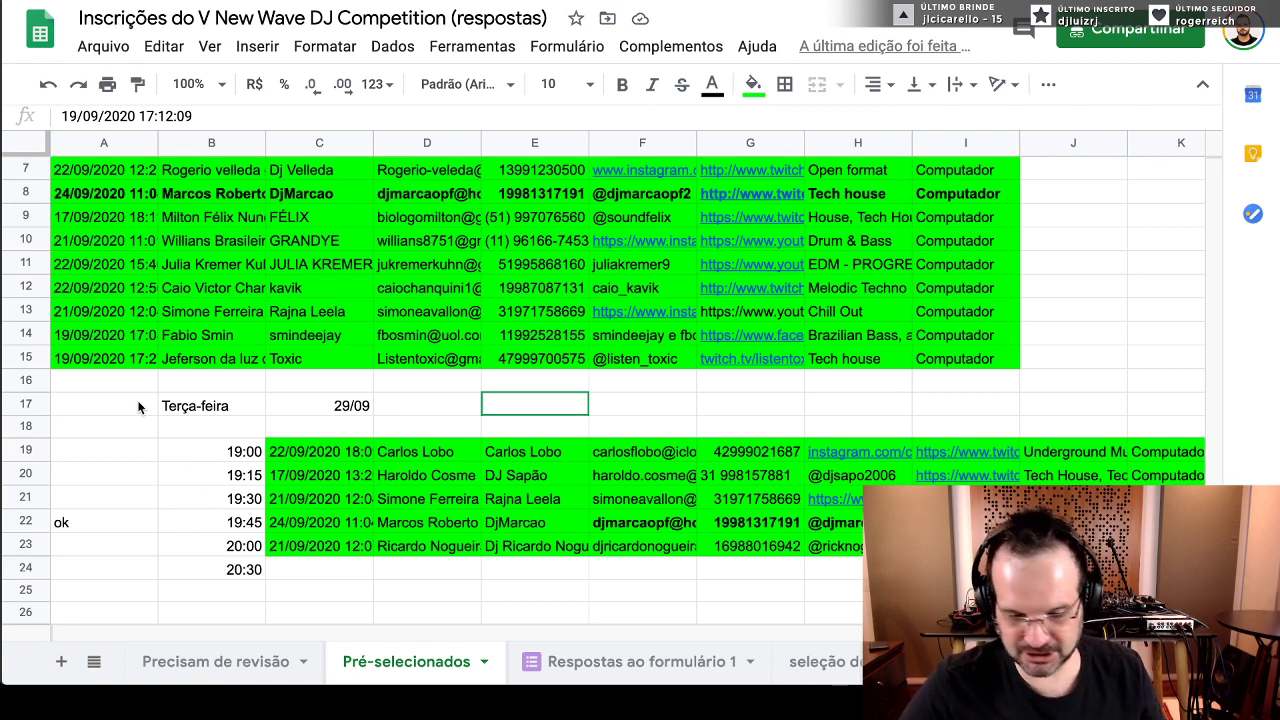
- Examine the contestant entries for the 19:00, 19:15 and 19:30 slots in the Terça-feira 29/09 schedule
{"action": "left_click", "coordinate": [400, 456]}
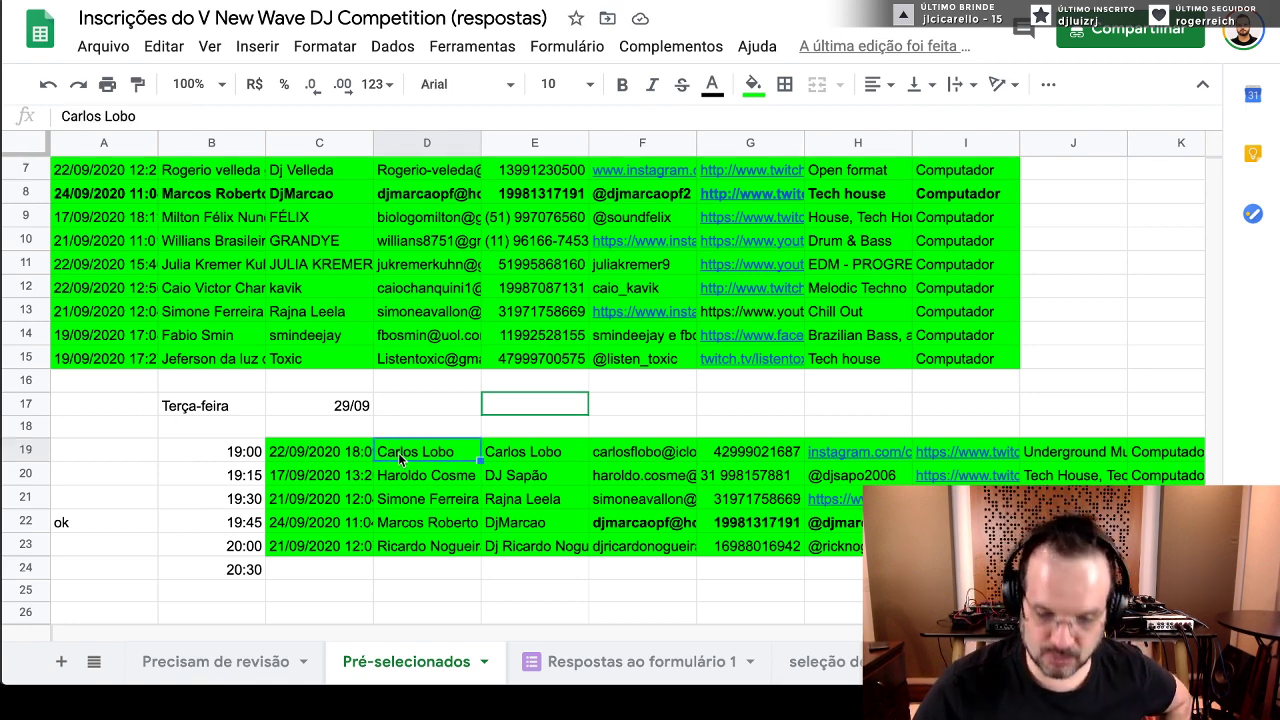
{"action": "left_click", "coordinate": [427, 475]}
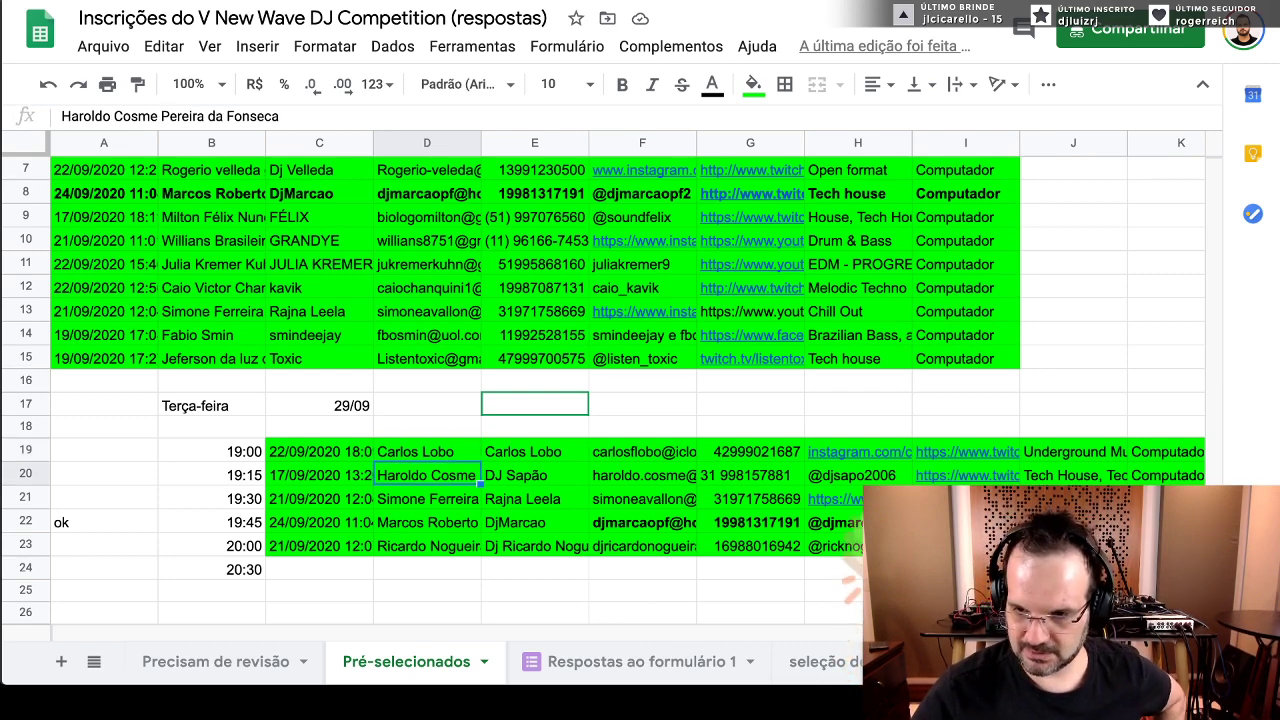
{"action": "left_click", "coordinate": [534, 475]}
{"action": "left_click", "coordinate": [427, 475]}
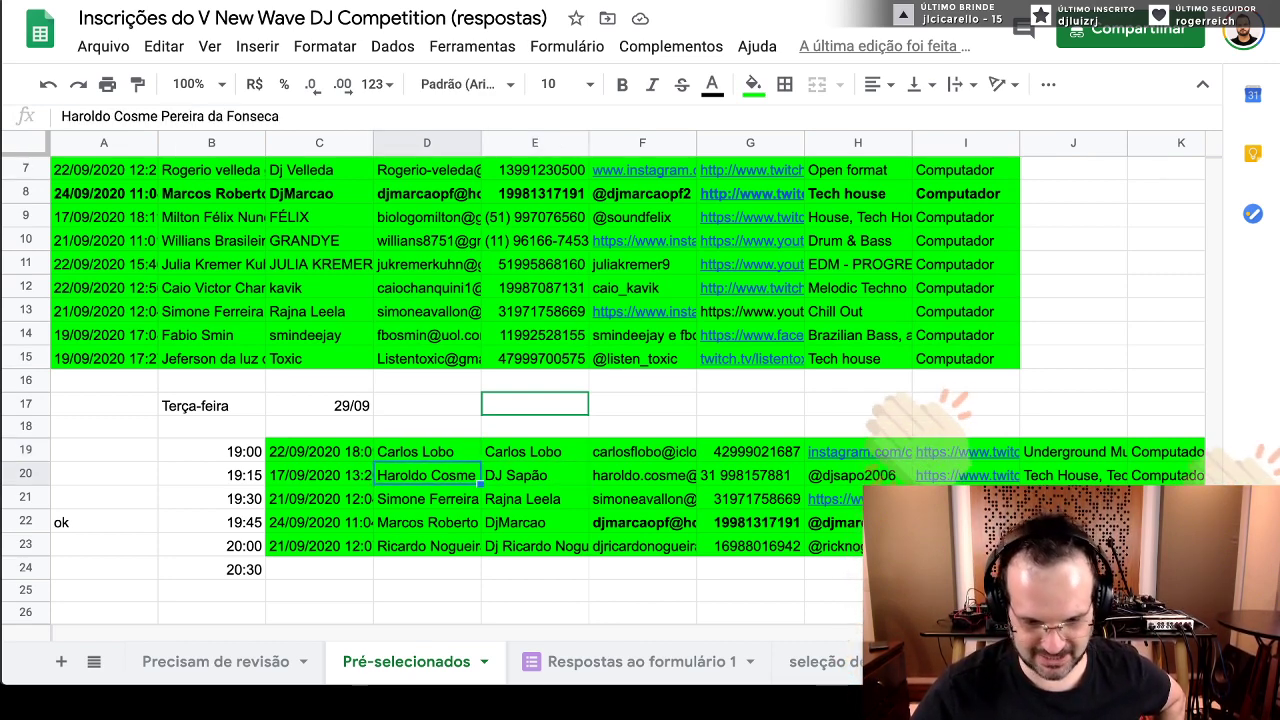
{"action": "left_click", "coordinate": [427, 498]}
{"action": "left_click", "coordinate": [534, 498]}
{"action": "key", "text": "Right"}
{"action": "key", "text": "Right"}
{"action": "key", "text": "Right"}
{"action": "key", "text": "Right"}
{"action": "key", "text": "Right"}
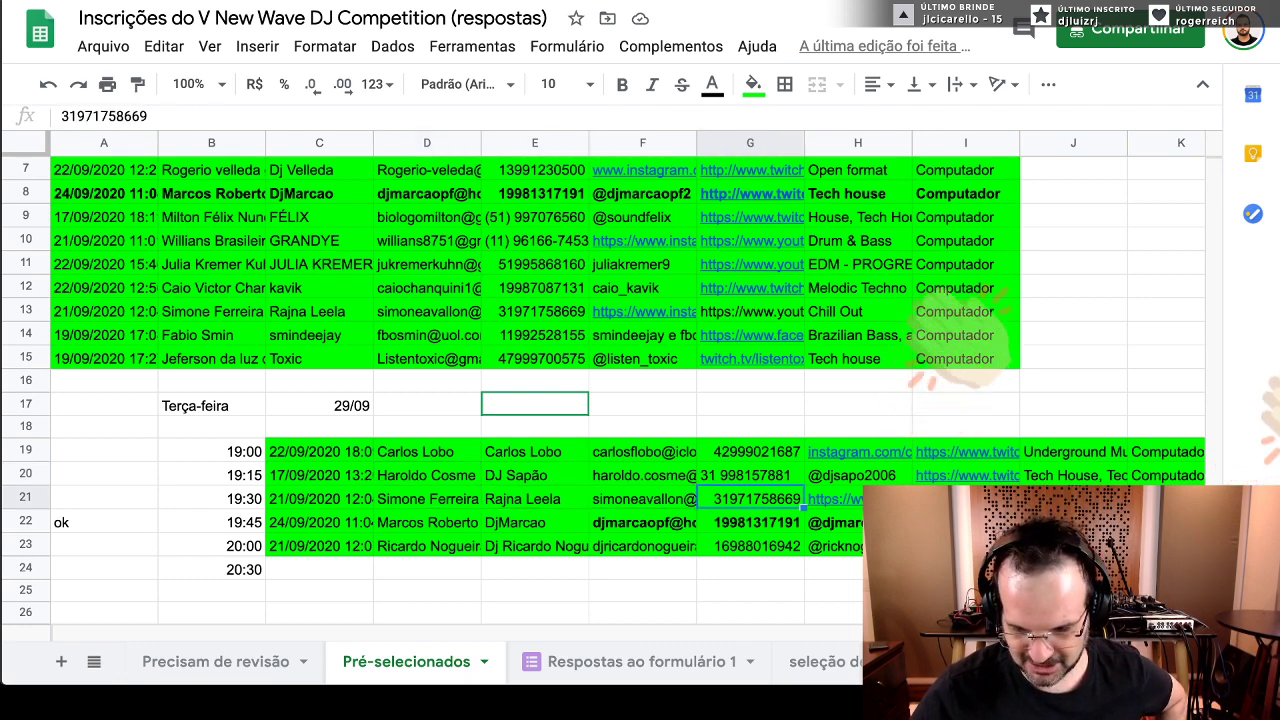
{"action": "key", "text": "Left"}
{"action": "key", "text": "Left"}
{"action": "key", "text": "Left"}
{"action": "key", "text": "Left"}
{"action": "key", "text": "Left"}
{"action": "key", "text": "Left"}
{"action": "key", "text": "Left"}
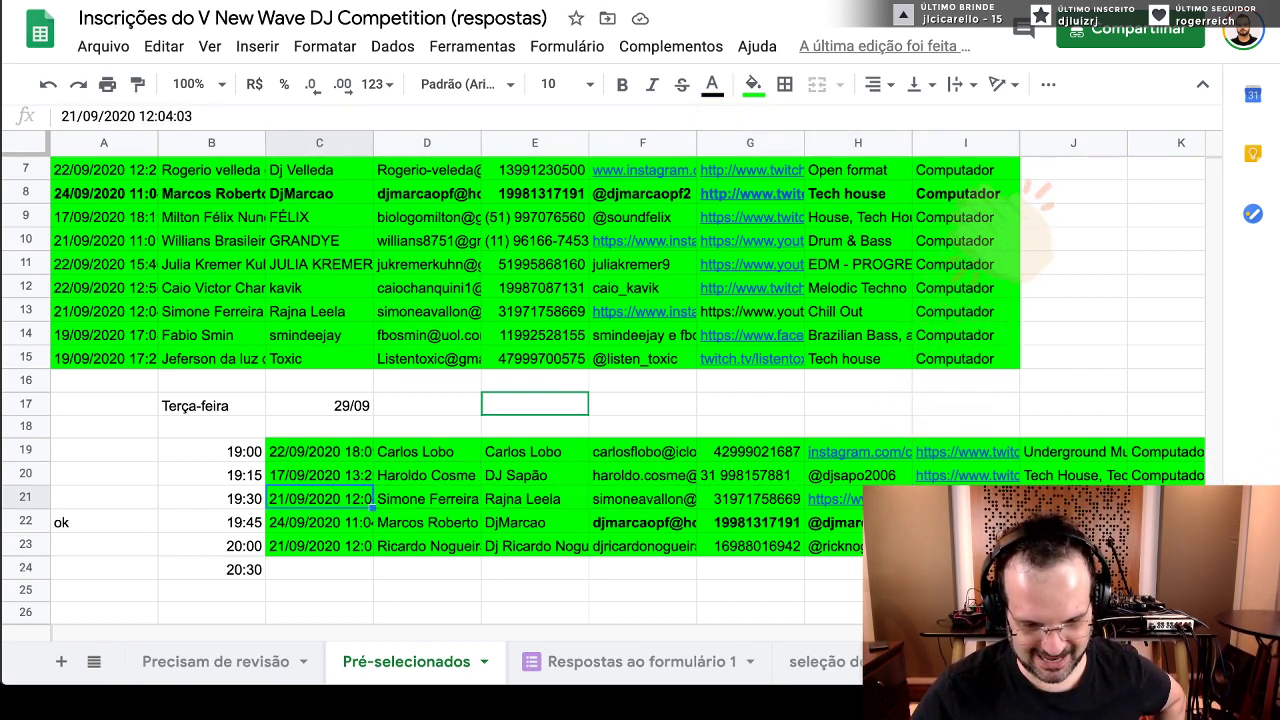
- Examine the contestant names and contact fields for the 19:45 and 20:00 slots
{"action": "key", "text": "Down"}
{"action": "key", "text": "Right"}
{"action": "key", "text": "Right"}
{"action": "key", "text": "Right"}
{"action": "key", "text": "Right"}
{"action": "key", "text": "Left"}
{"action": "key", "text": "Left"}
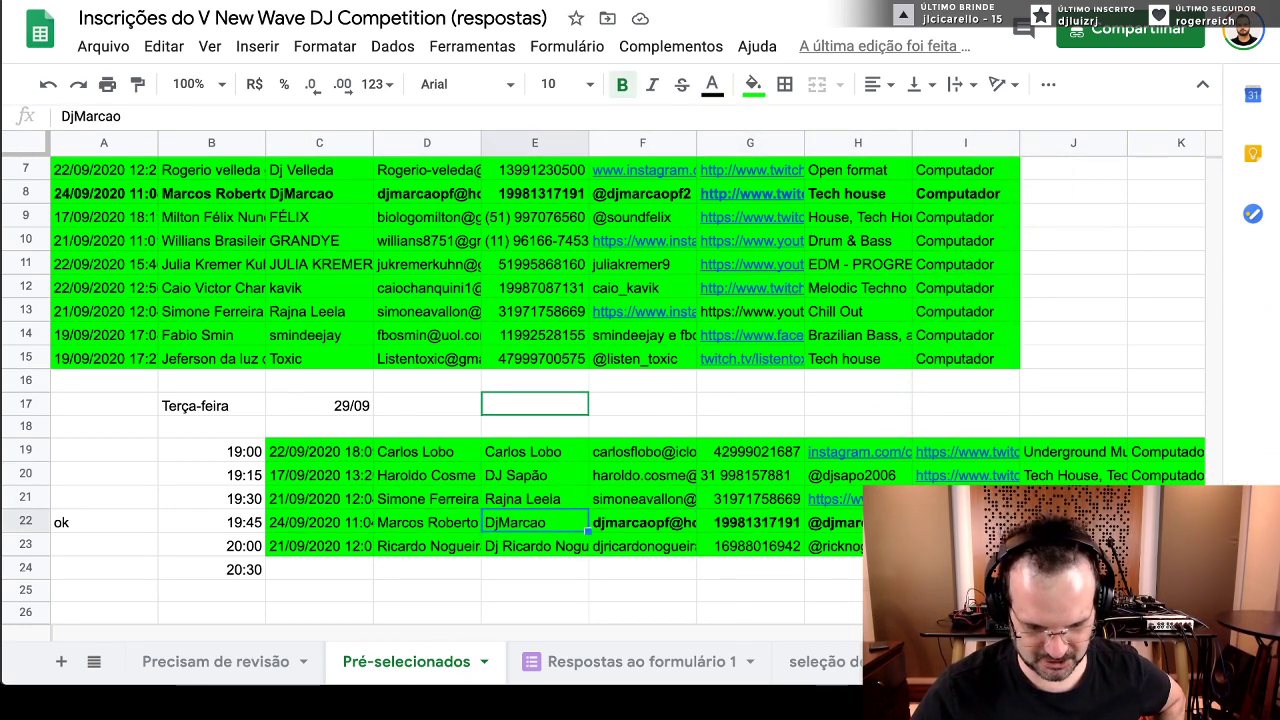
{"action": "key", "text": "Right"}
{"action": "key", "text": "Left"}
{"action": "key", "text": "Right"}
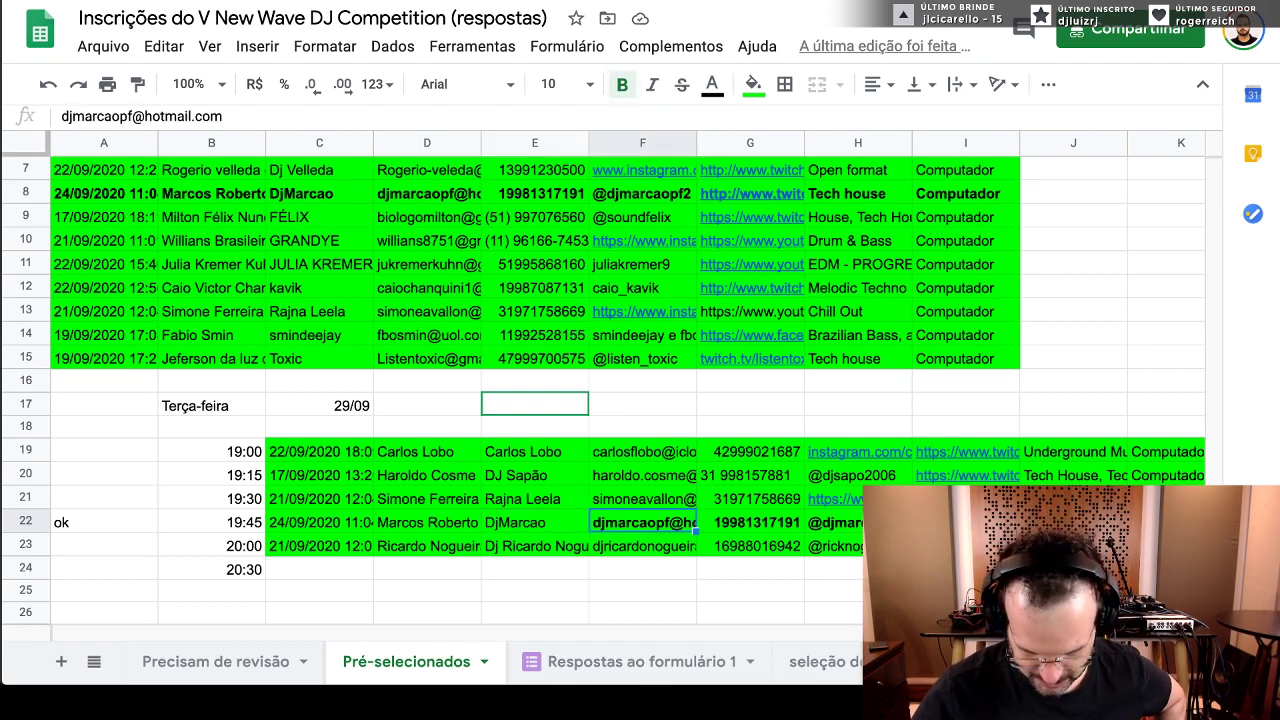
{"action": "key", "text": "Down"}
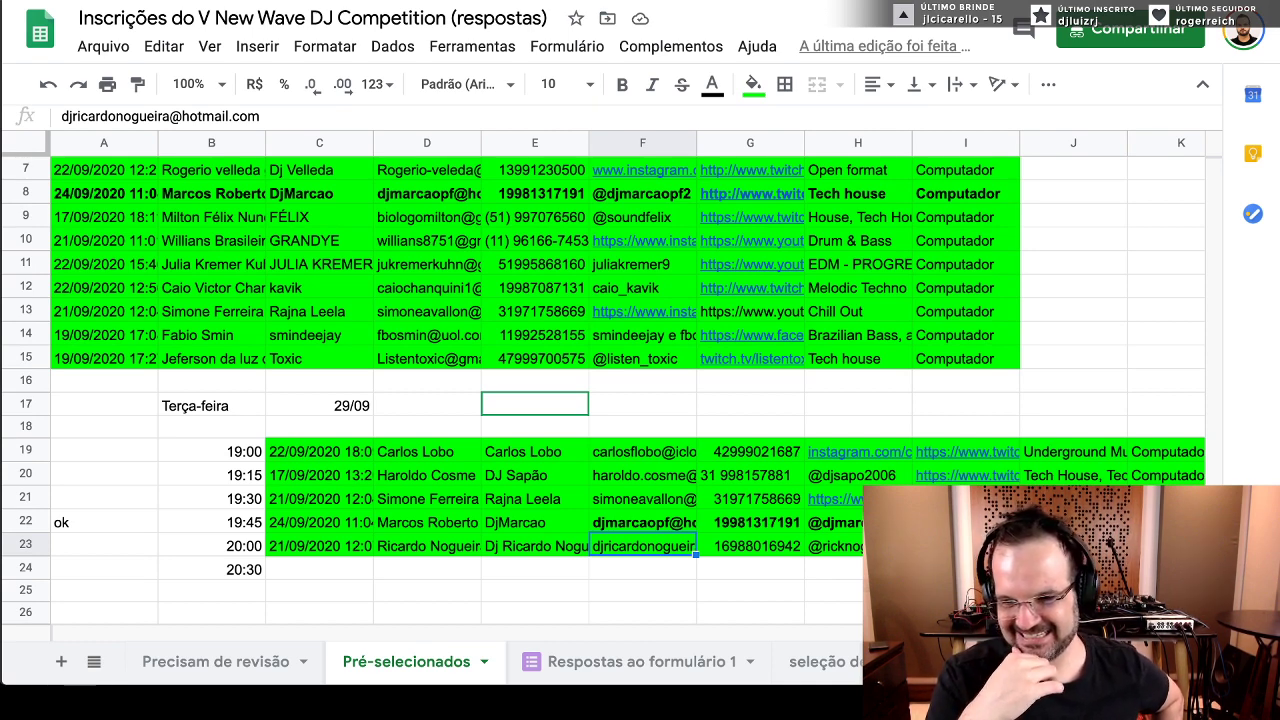
{"action": "key", "text": "Left"}
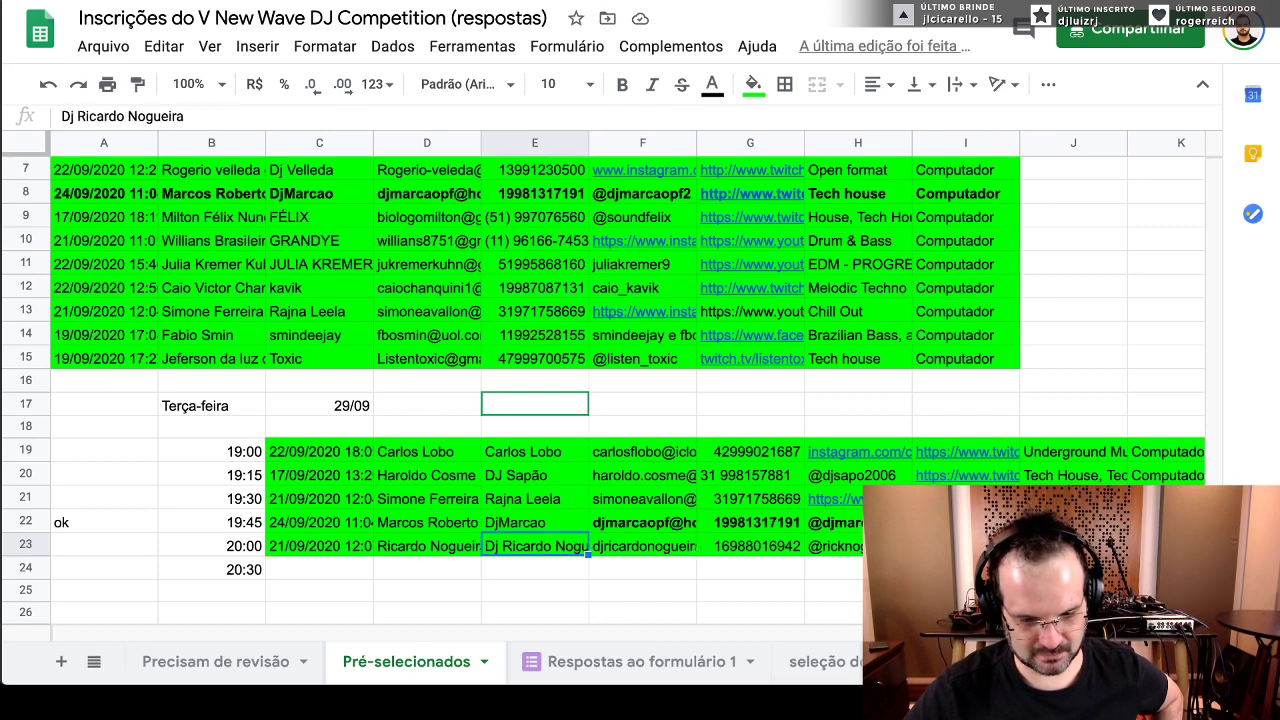
{"action": "key", "text": "Left"}
{"action": "key", "text": "Left"}
{"action": "key", "text": "Left"}
{"action": "key", "text": "Right"}
{"action": "key", "text": "Right"}
{"action": "key", "text": "Right"}
{"action": "key", "text": "Right"}
{"action": "key", "text": "Up"}
{"action": "key", "text": "Up"}
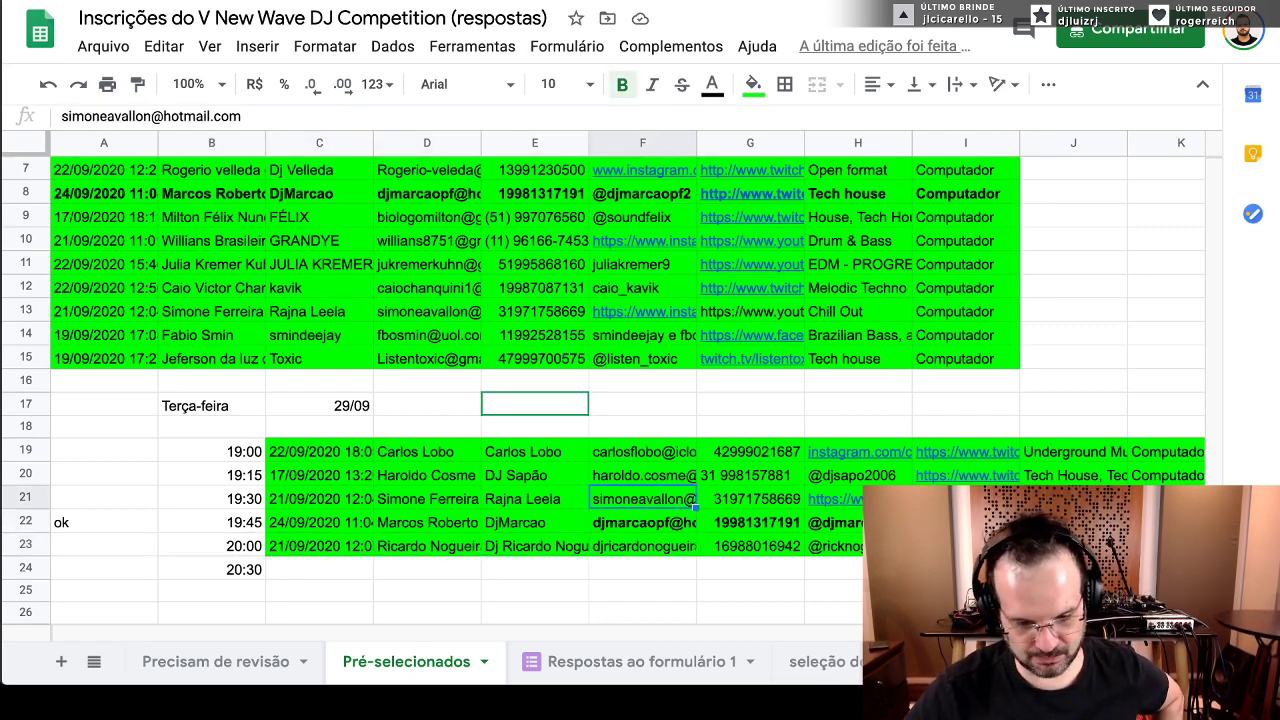
- Check the 19:45 slot's contestant entry across all its columns in row 22
{"action": "key", "text": "Down"}
{"action": "key", "text": "Right"}
{"action": "key", "text": "Right"}
{"action": "key", "text": "Right"}
{"action": "key", "text": "Left"}
{"action": "key", "text": "Left"}
{"action": "key", "text": "Left"}
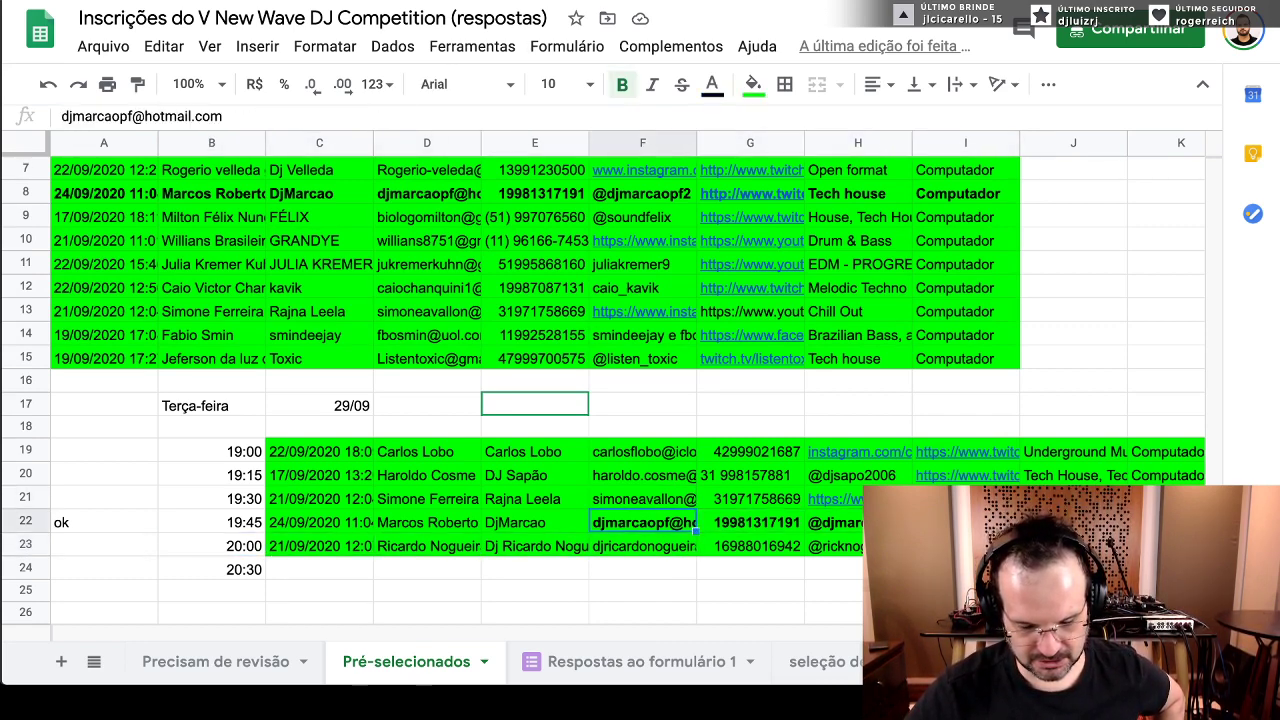
{"action": "key", "text": "Right"}
{"action": "key", "text": "Right"}
{"action": "key", "text": "Right"}
{"action": "key", "text": "Right"}
{"action": "key", "text": "Right"}
{"action": "key", "text": "Right"}
{"action": "key", "text": "Right"}
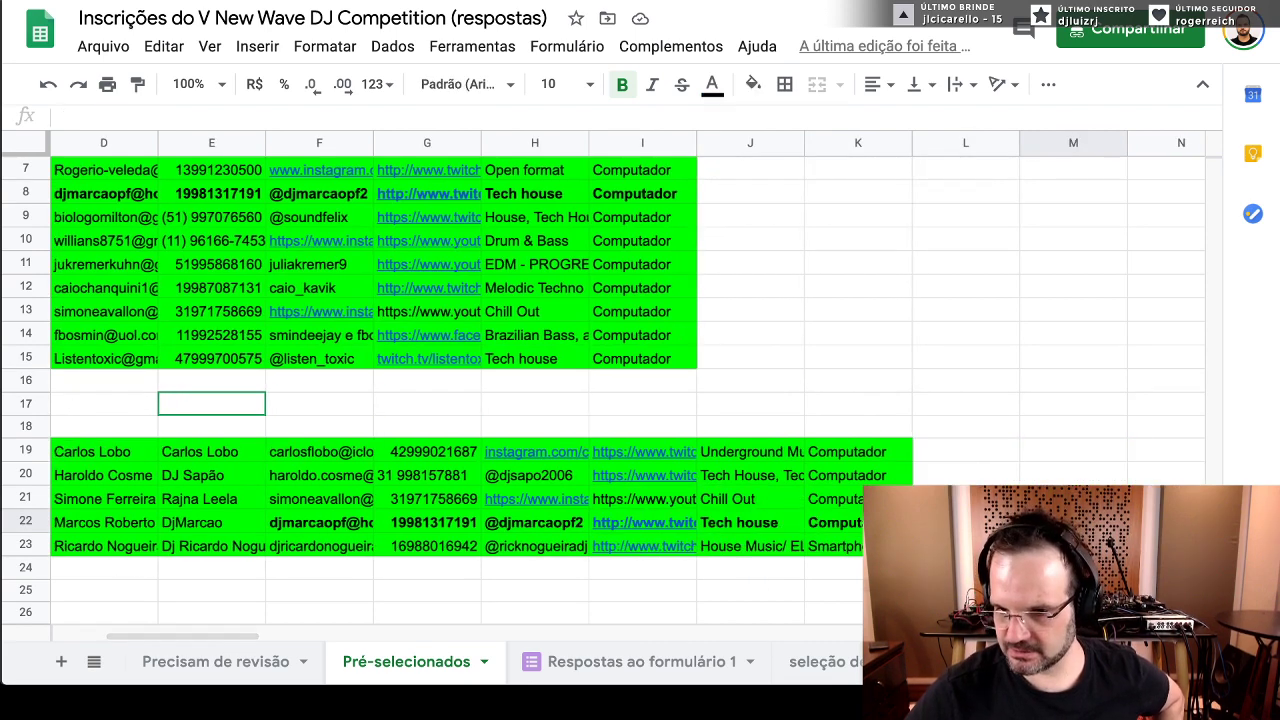
{"action": "key", "text": "Left"}
{"action": "key", "text": "Left"}
{"action": "key", "text": "Left"}
{"action": "key", "text": "Left"}
{"action": "key", "text": "Left"}
{"action": "key", "text": "Left"}
{"action": "key", "text": "Left"}
{"action": "key", "text": "Left"}
{"action": "key", "text": "Left"}
{"action": "key", "text": "Left"}
{"action": "key", "text": "Left"}
{"action": "key", "text": "Left"}
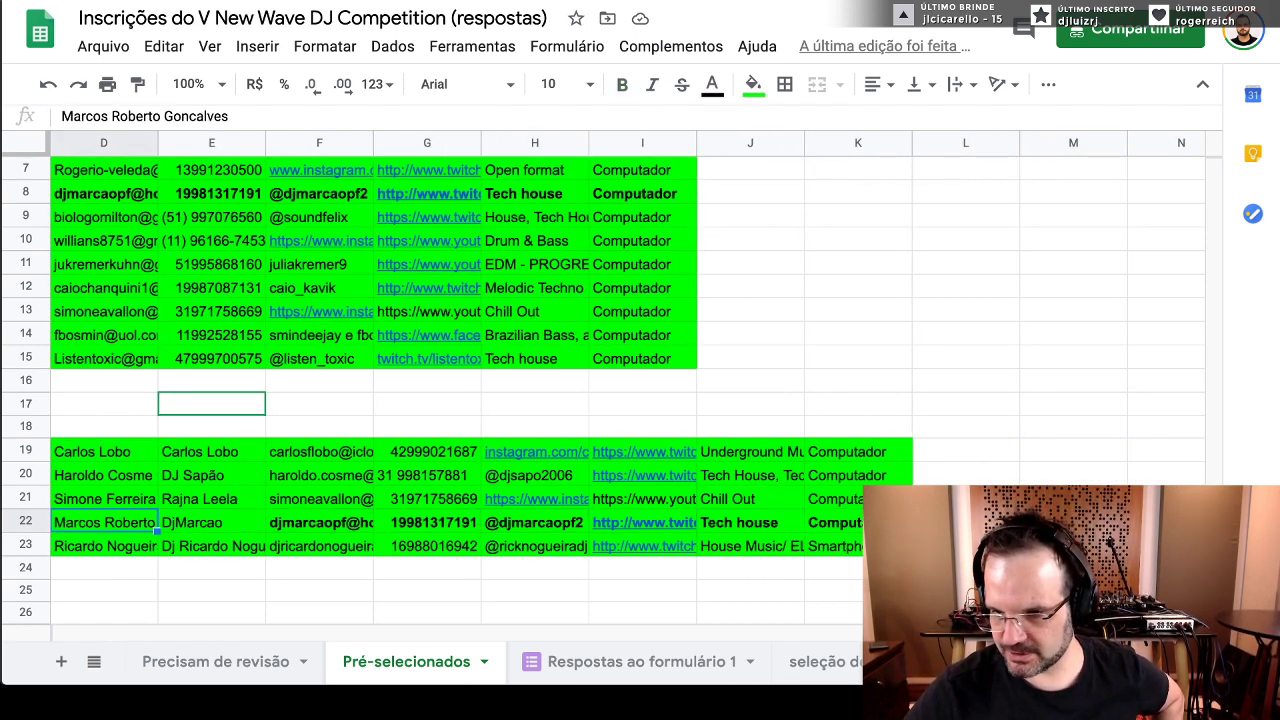
{"action": "key", "text": "Right"}
{"action": "key", "text": "Right"}
{"action": "key", "text": "Right"}
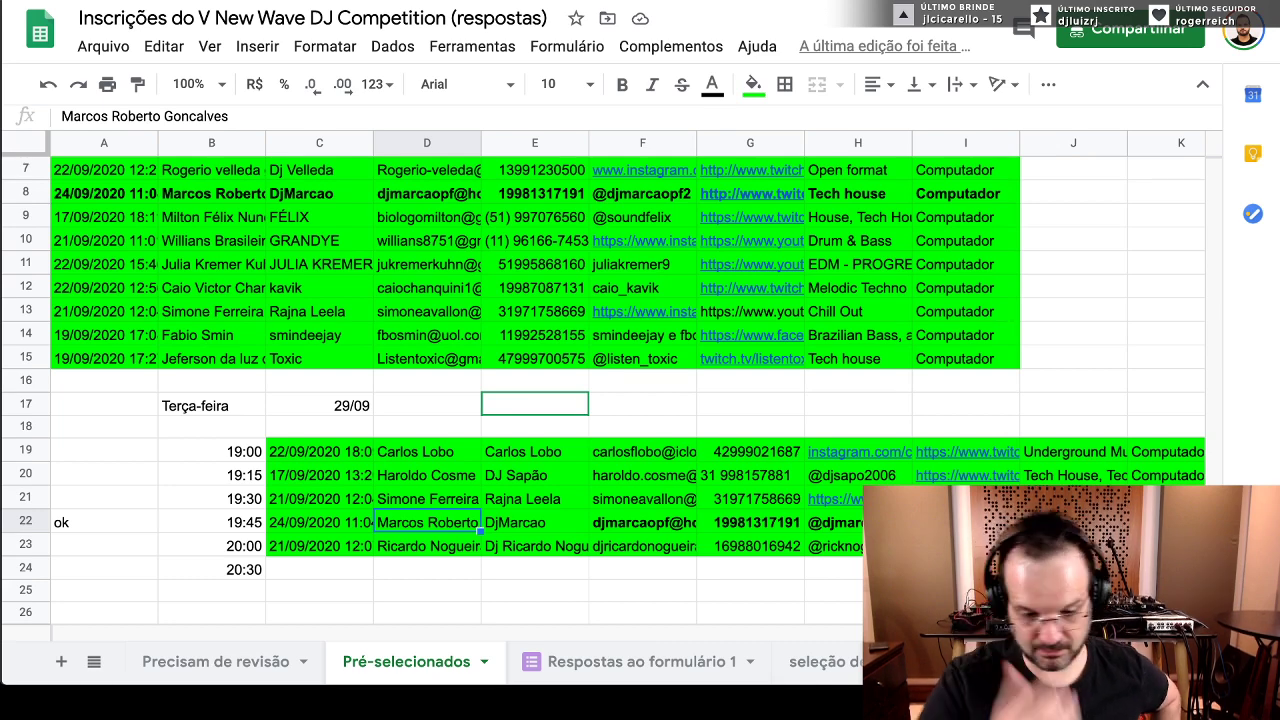
- Review the stage names of the contestants scheduled from 19:00 to 20:00 and of those listed under Back-ups
{"action": "scroll", "coordinate": [463, 508], "scroll_direction": "down", "scroll_amount": 2}
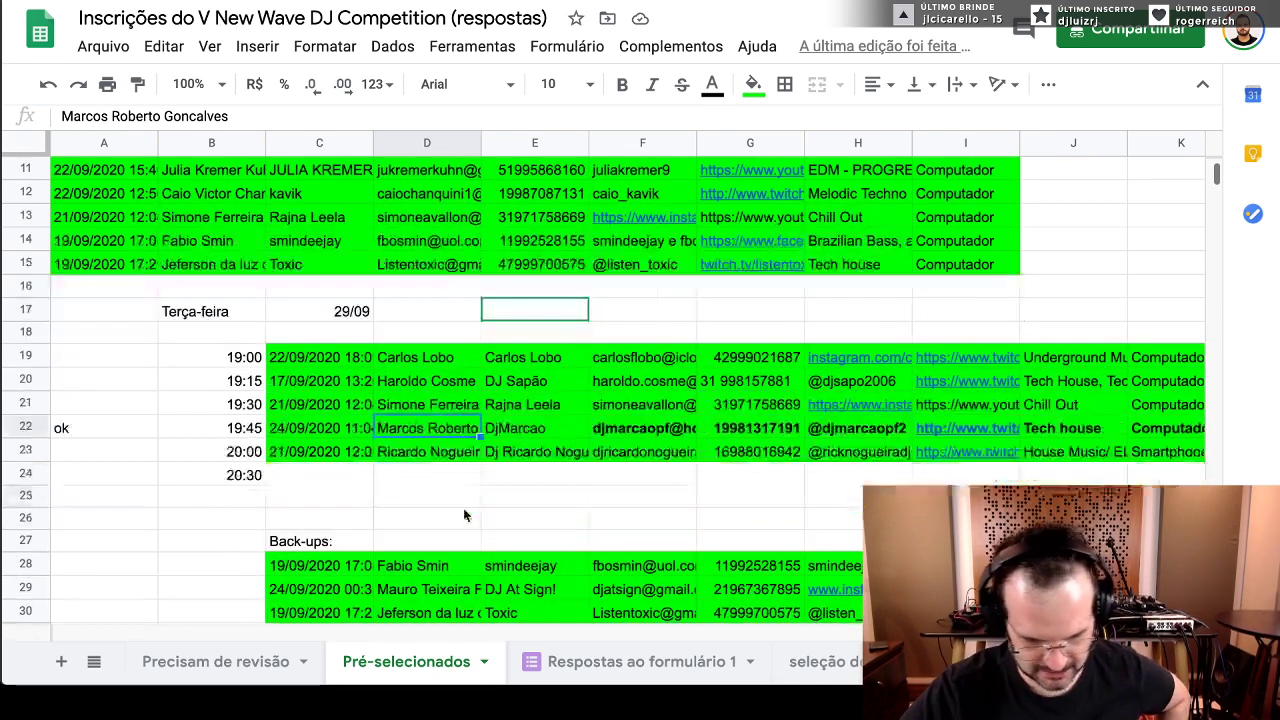
{"action": "left_click", "coordinate": [517, 360]}
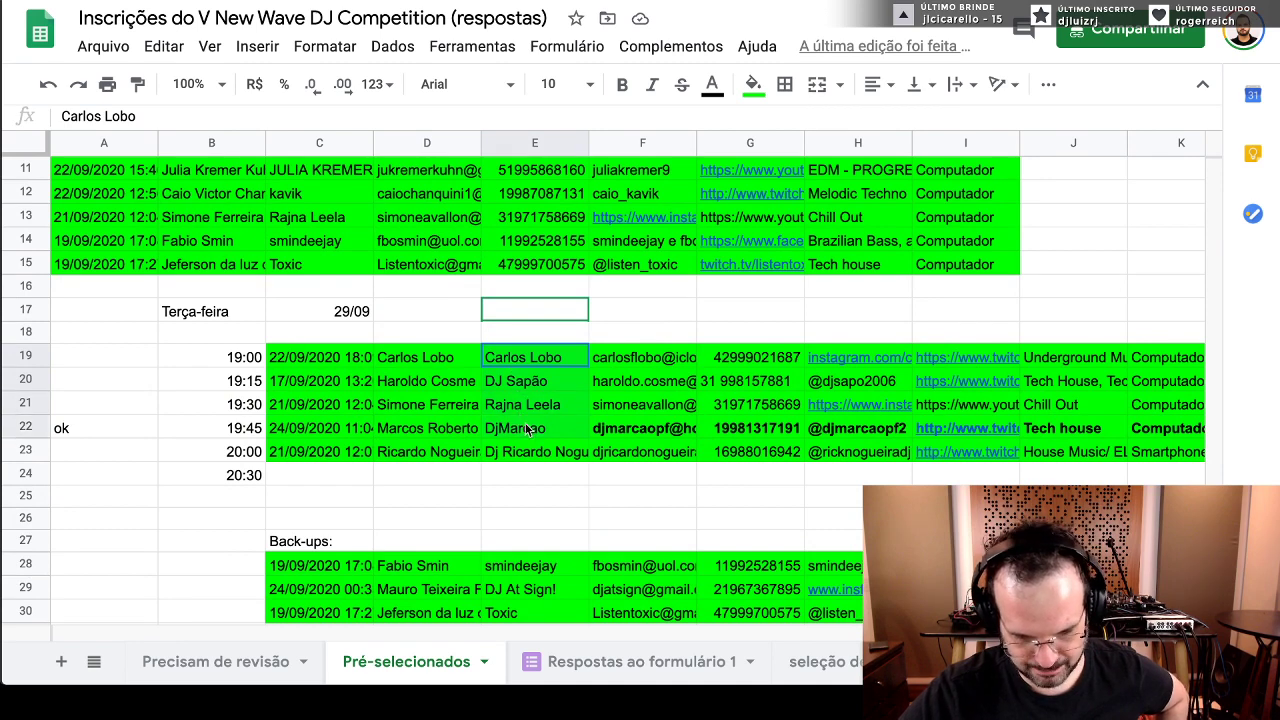
{"action": "left_click", "coordinate": [545, 455], "text": "shift"}
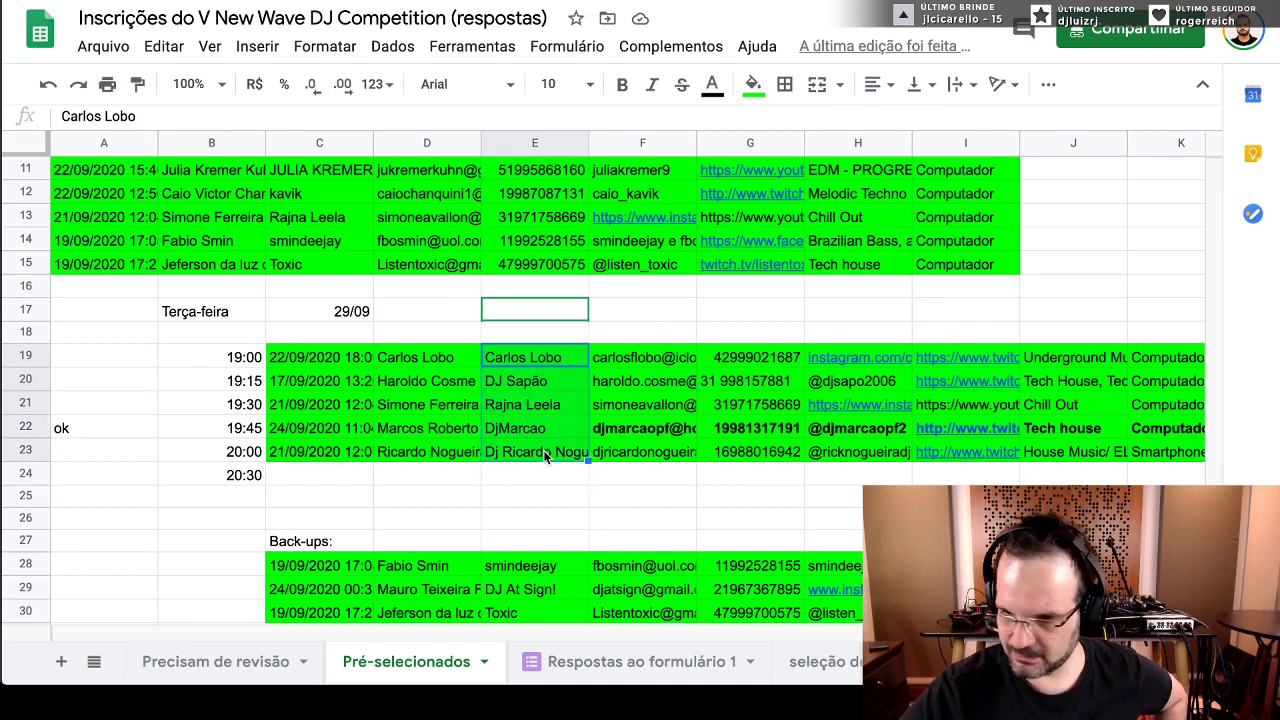
{"action": "scroll", "coordinate": [545, 455], "scroll_direction": "down", "scroll_amount": 3}
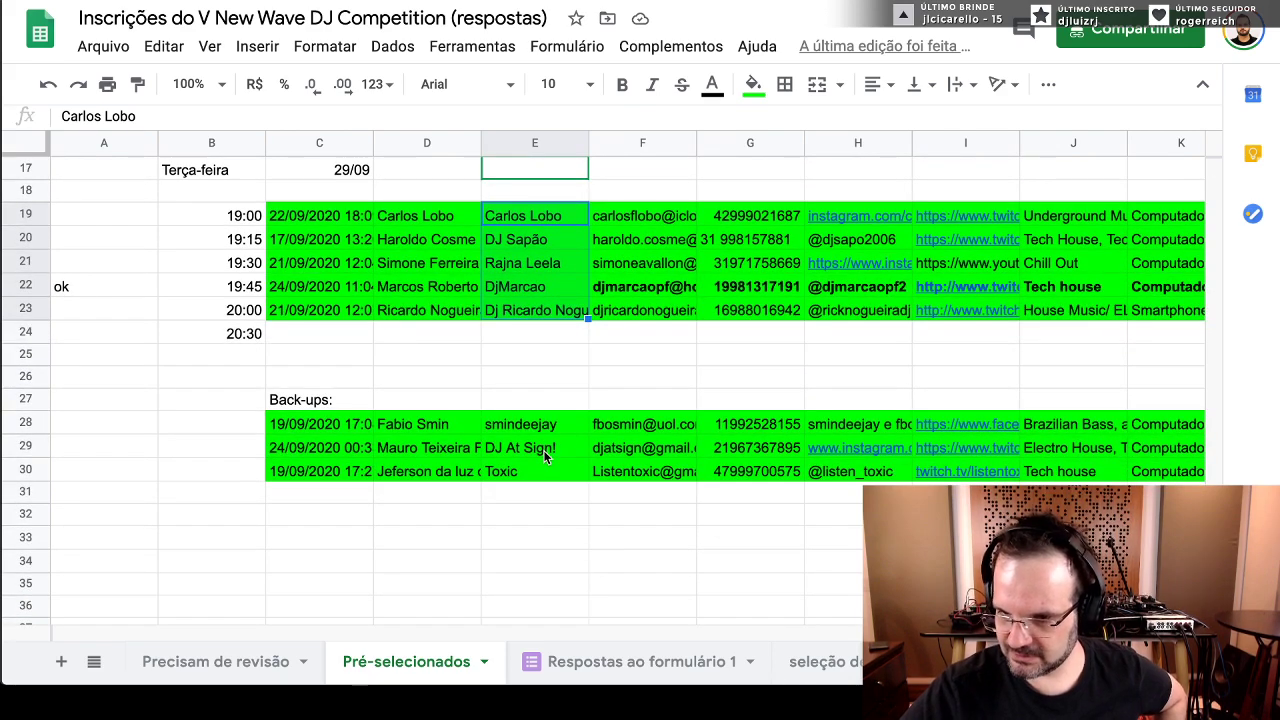
{"action": "left_click", "coordinate": [509, 449]}
{"action": "left_click_drag", "start_coordinate": [514, 430], "coordinate": [514, 488]}
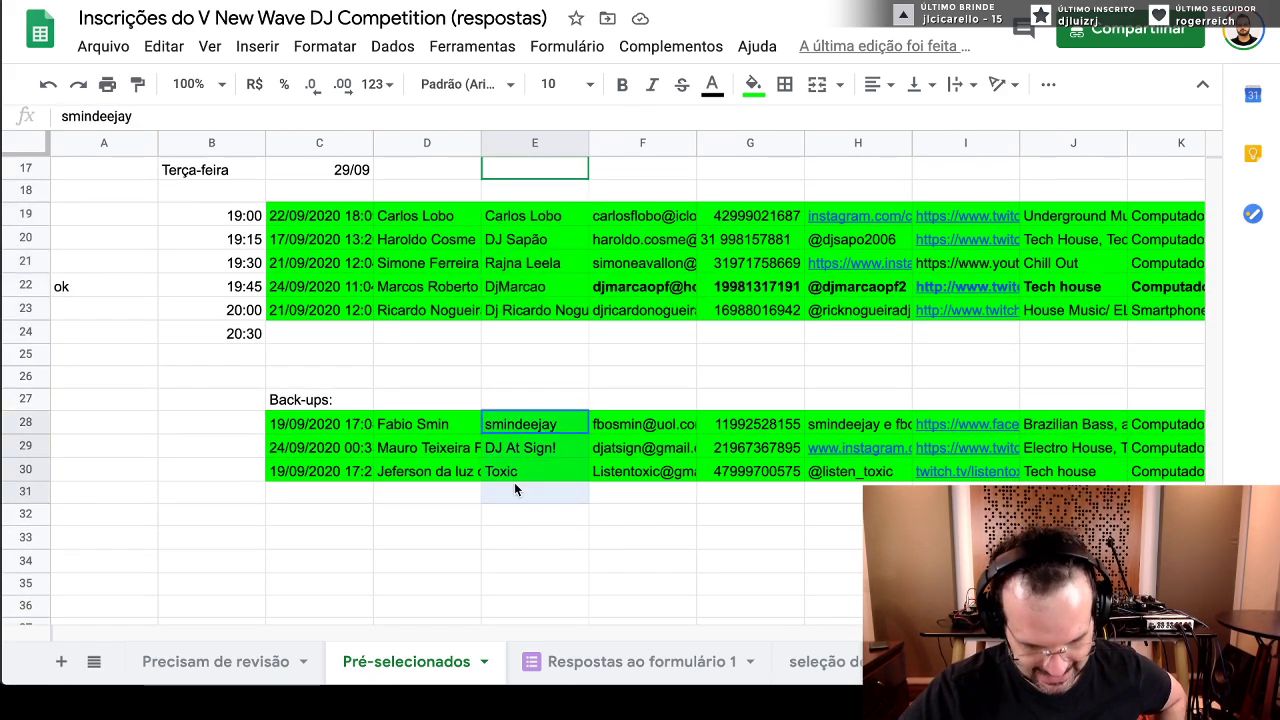
{"action": "left_click", "coordinate": [522, 447]}
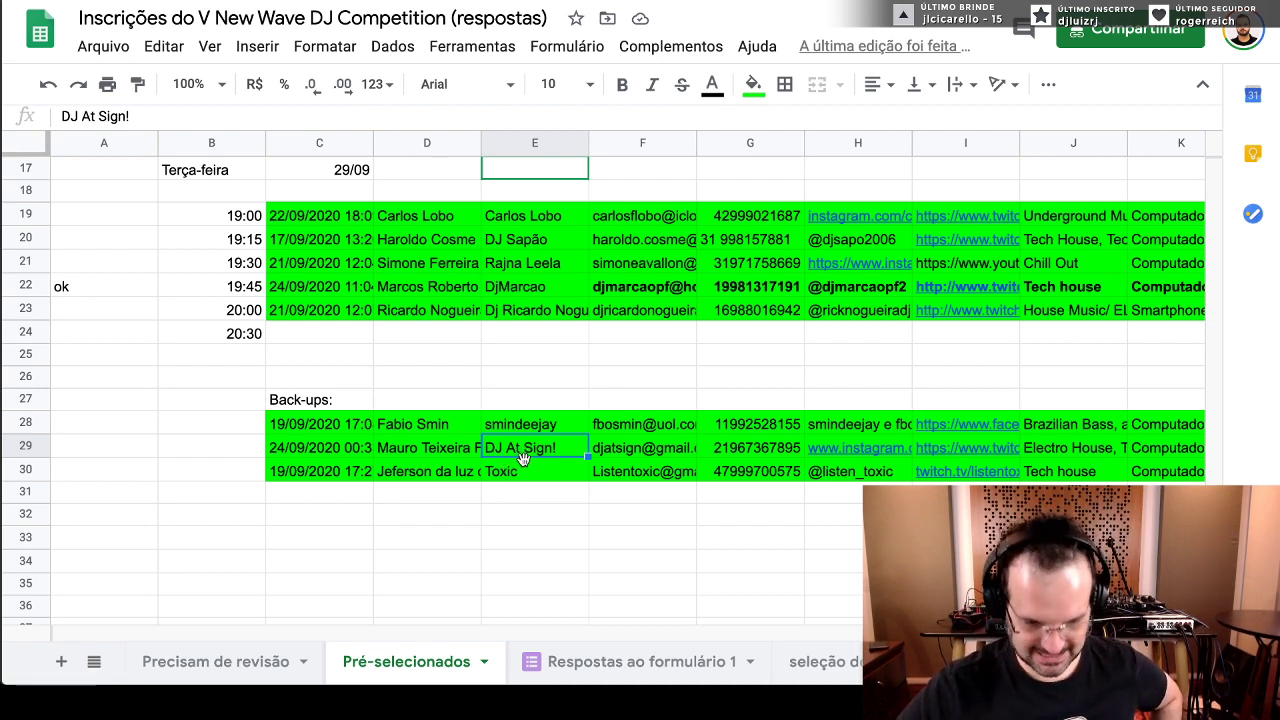
{"action": "left_click", "coordinate": [517, 471]}
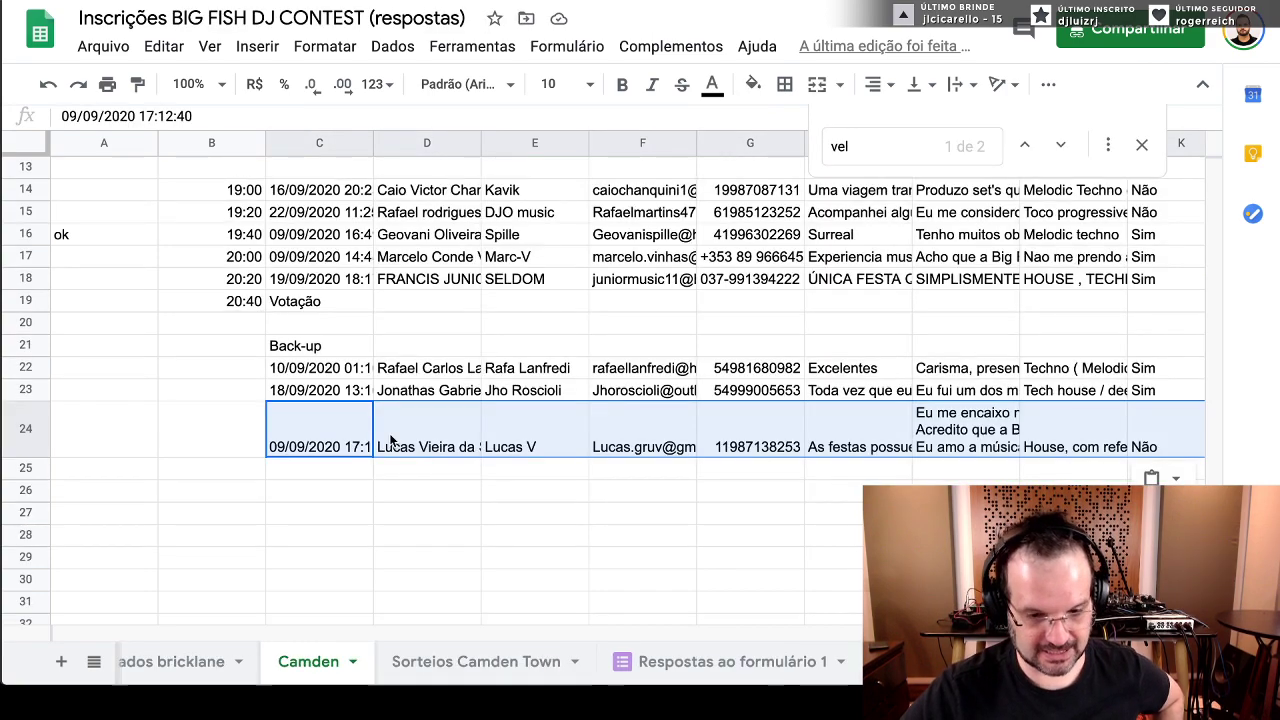
- Review the Camden schedule and back-up list in the Big Fish spreadsheet, checking the 19:00 contestant entry in row 14
{"action": "scroll", "coordinate": [395, 435], "scroll_direction": "up", "scroll_amount": 5}
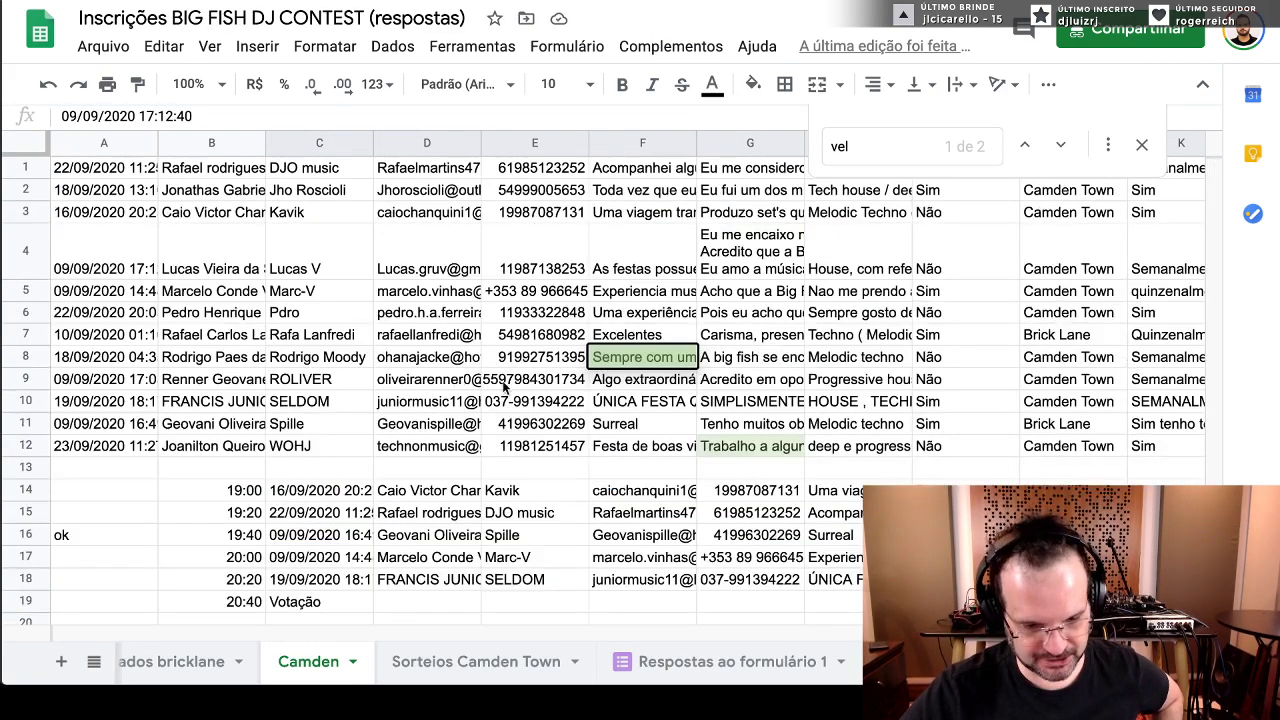
{"action": "scroll", "coordinate": [502, 385], "scroll_direction": "down", "scroll_amount": 4}
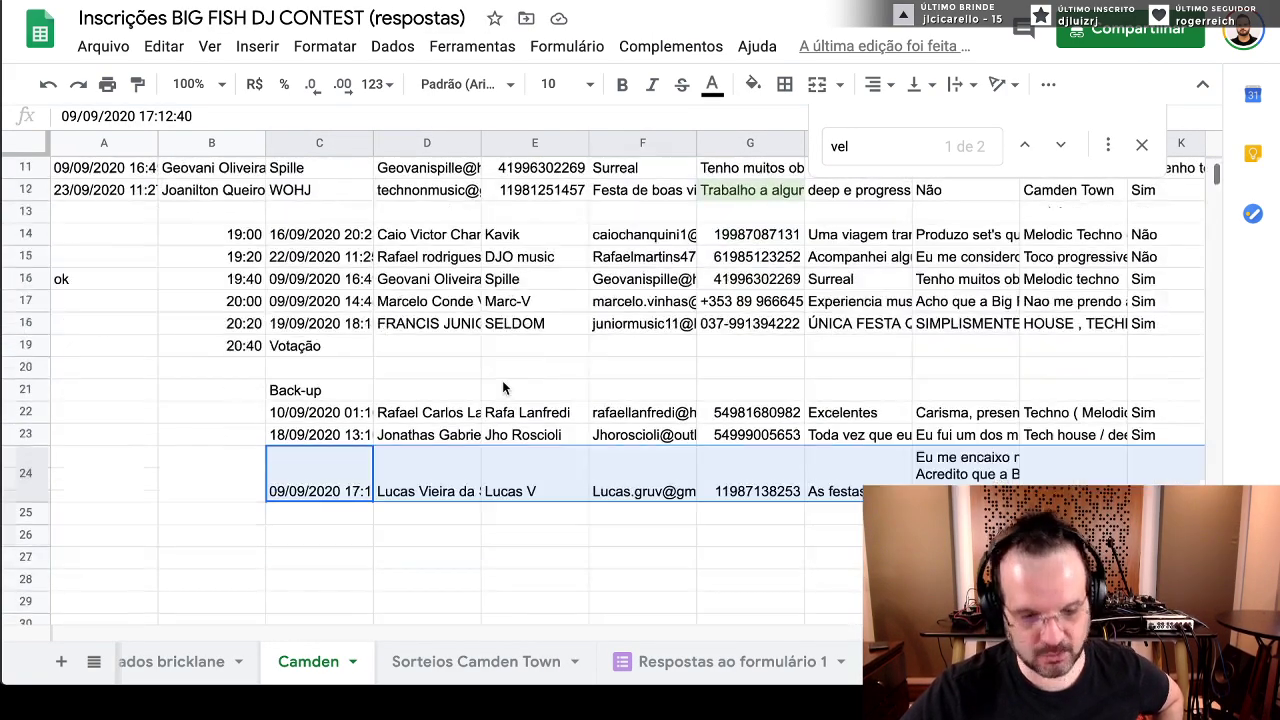
{"action": "left_click", "coordinate": [640, 236]}
{"action": "left_click", "coordinate": [430, 245], "text": "shift"}
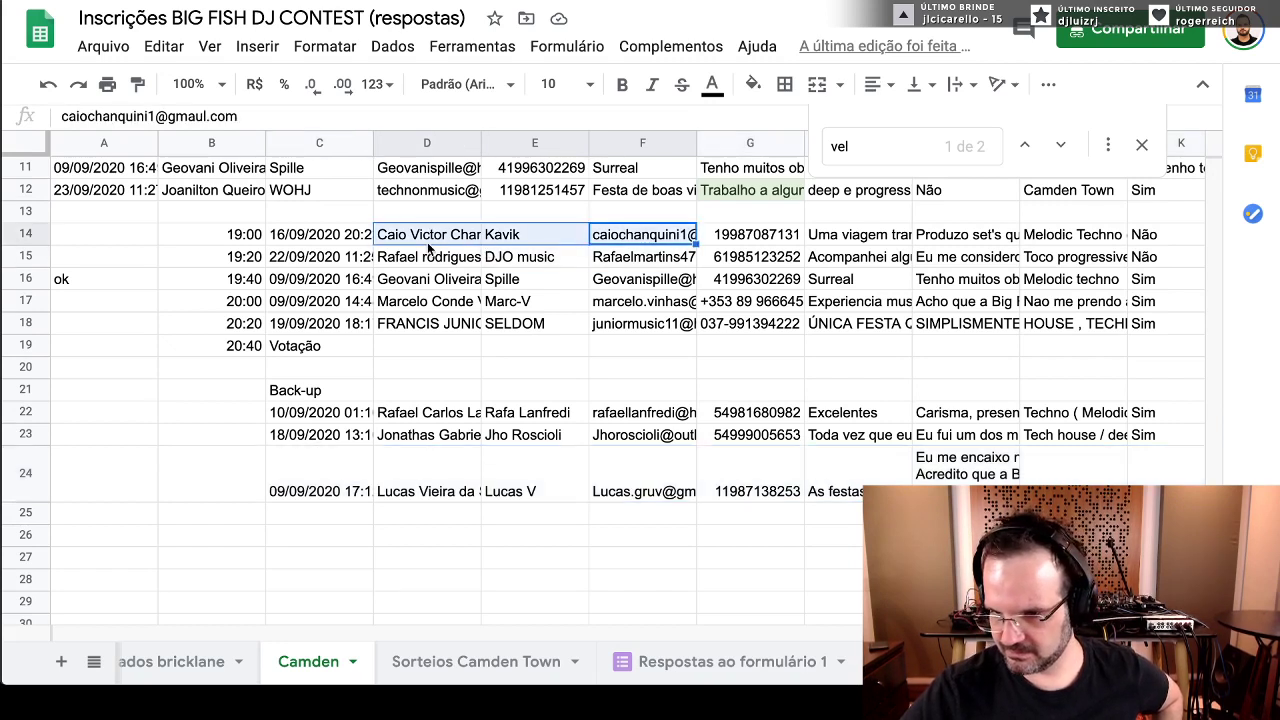
{"action": "key", "text": "Right"}
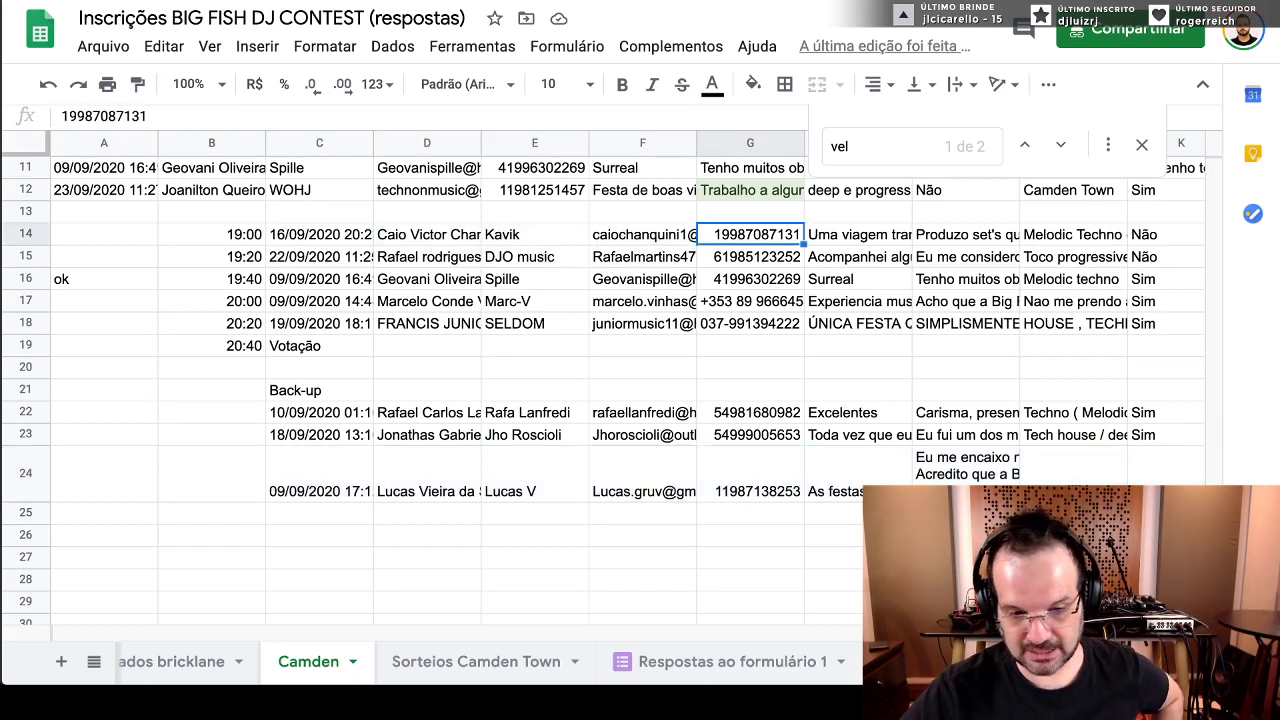
{"action": "key", "text": "Left"}
{"action": "key", "text": "Left"}
{"action": "key", "text": "Left"}
{"action": "key", "text": "Left"}
{"action": "key", "text": "Right"}
{"action": "key", "text": "Left"}
{"action": "key", "text": "Left"}
{"action": "key", "text": "Left"}
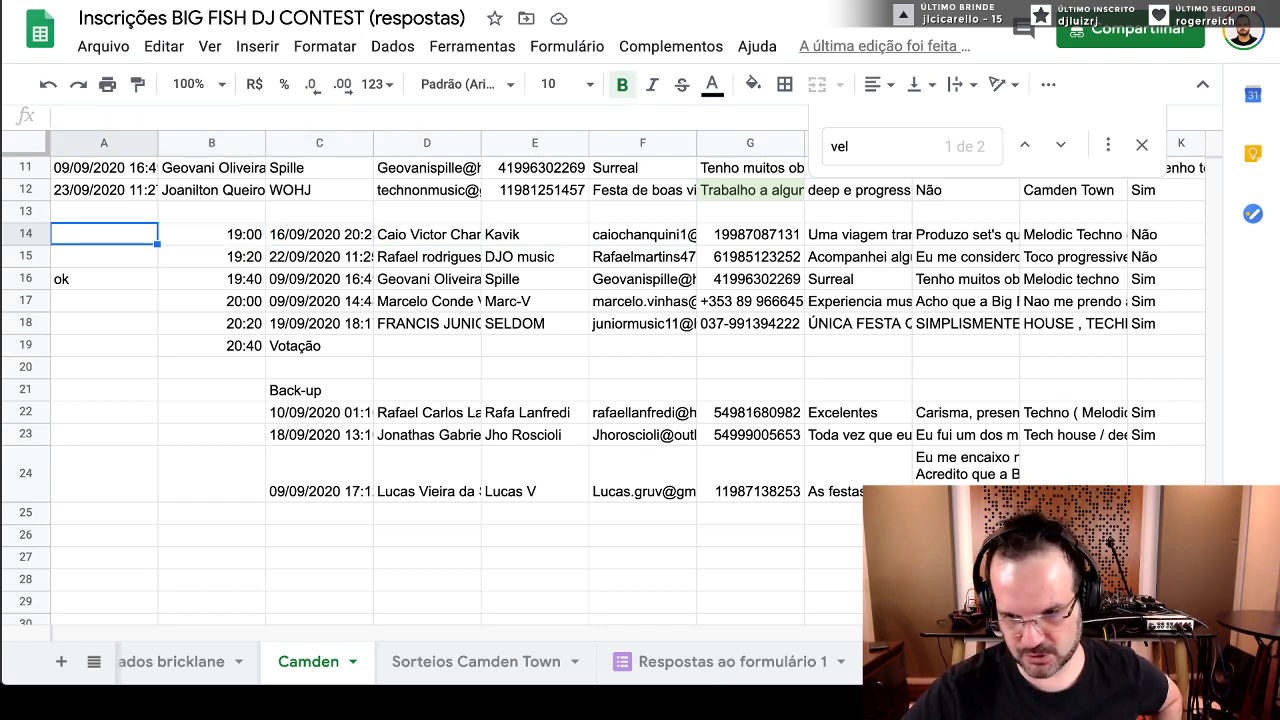
{"action": "key", "text": "Right"}
{"action": "key", "text": "Right"}
{"action": "key", "text": "Right"}
{"action": "key", "text": "Left"}
{"action": "key", "text": "Left"}
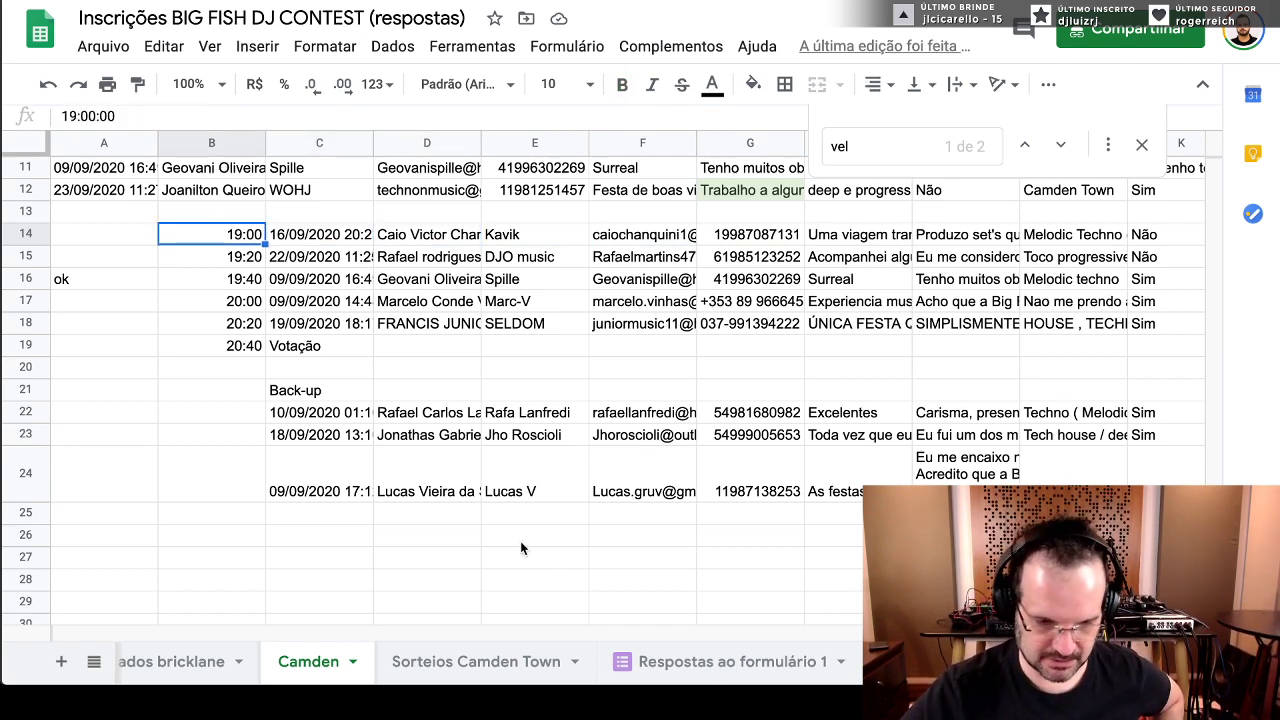
- Return to the V New Wave spreadsheet and check the 19:30 slot's contestant entry and music style in row 21
{"action": "key", "text": "ctrl+Tab"}
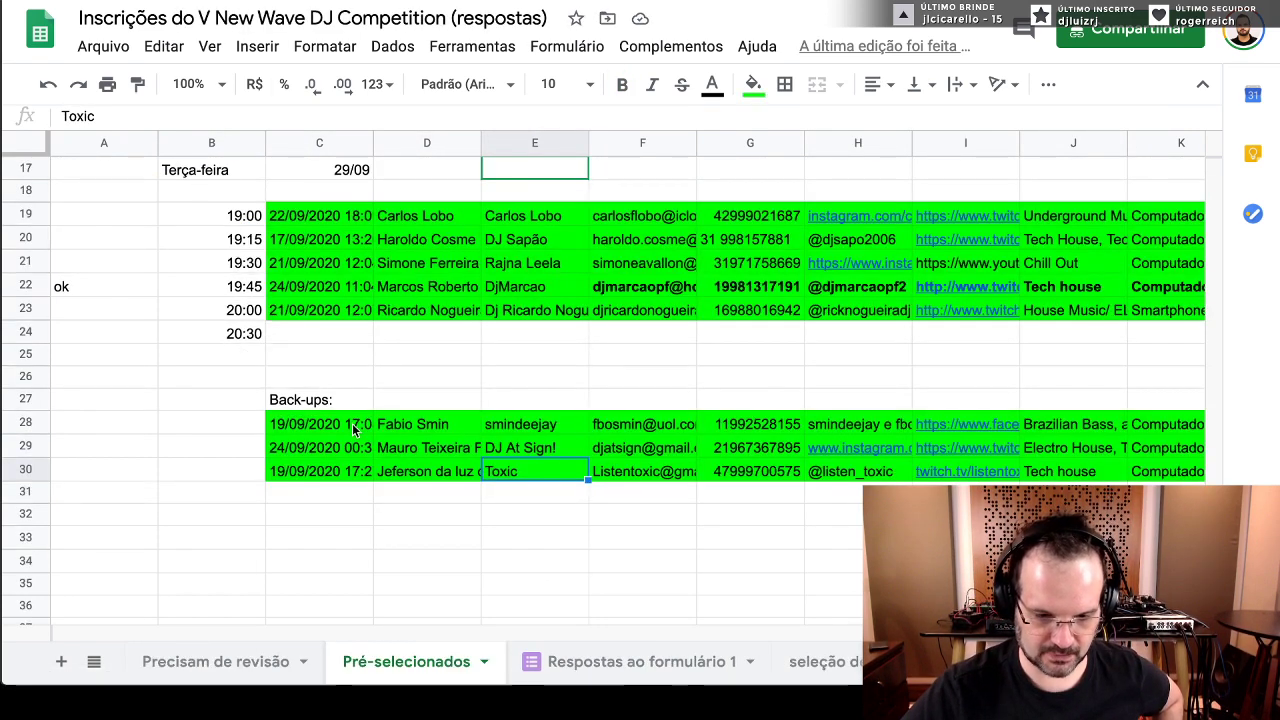
{"action": "left_click", "coordinate": [305, 265]}
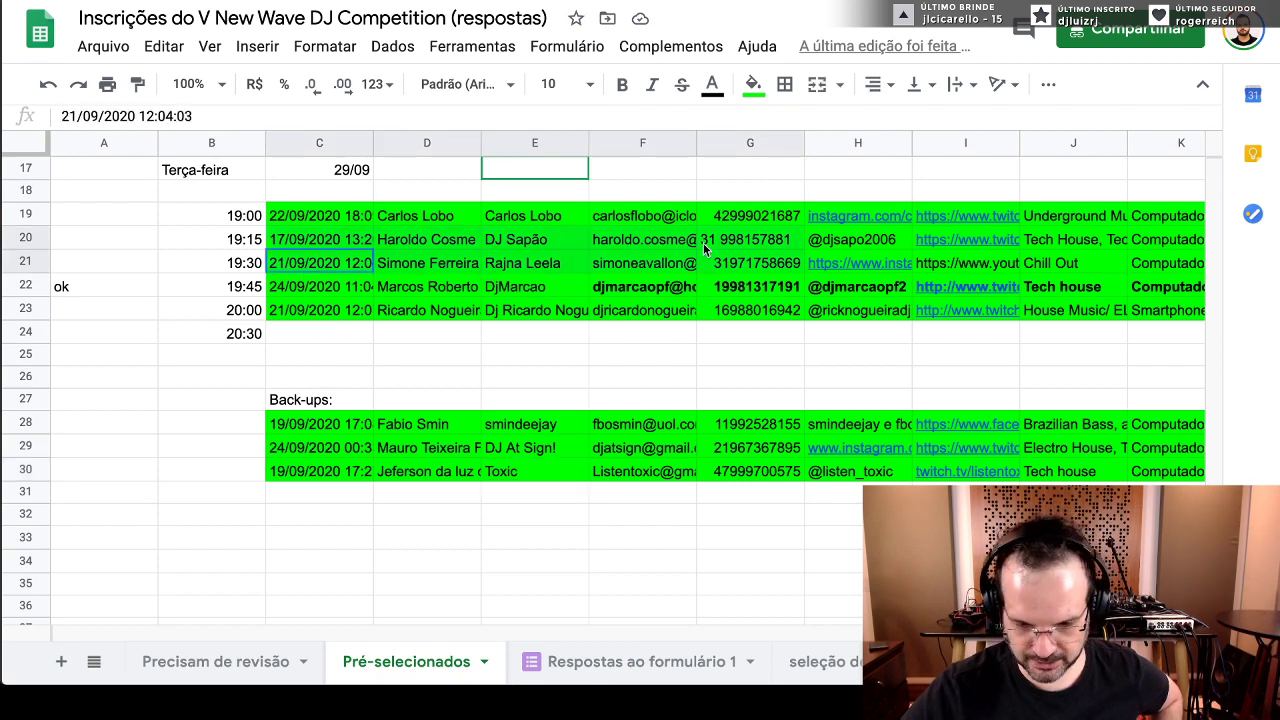
{"action": "left_click", "coordinate": [1067, 264]}
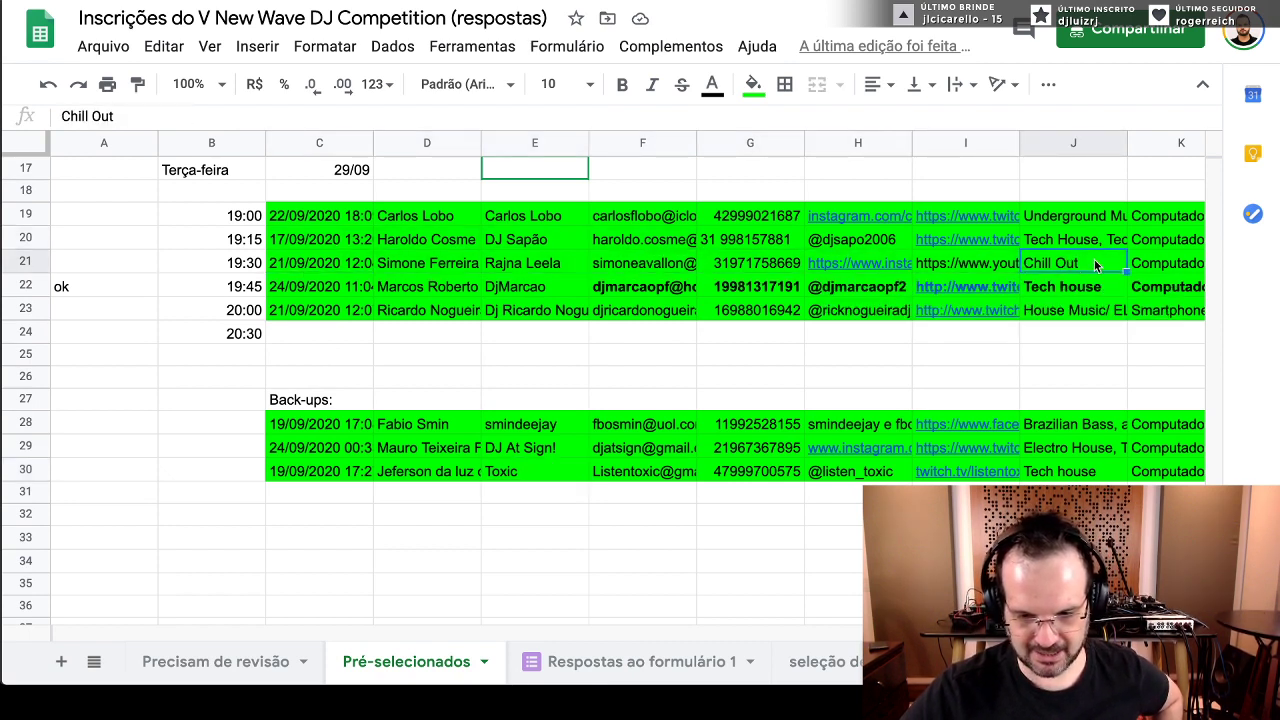
{"action": "left_click", "coordinate": [245, 268]}
{"action": "left_click", "coordinate": [638, 262], "text": "shift"}
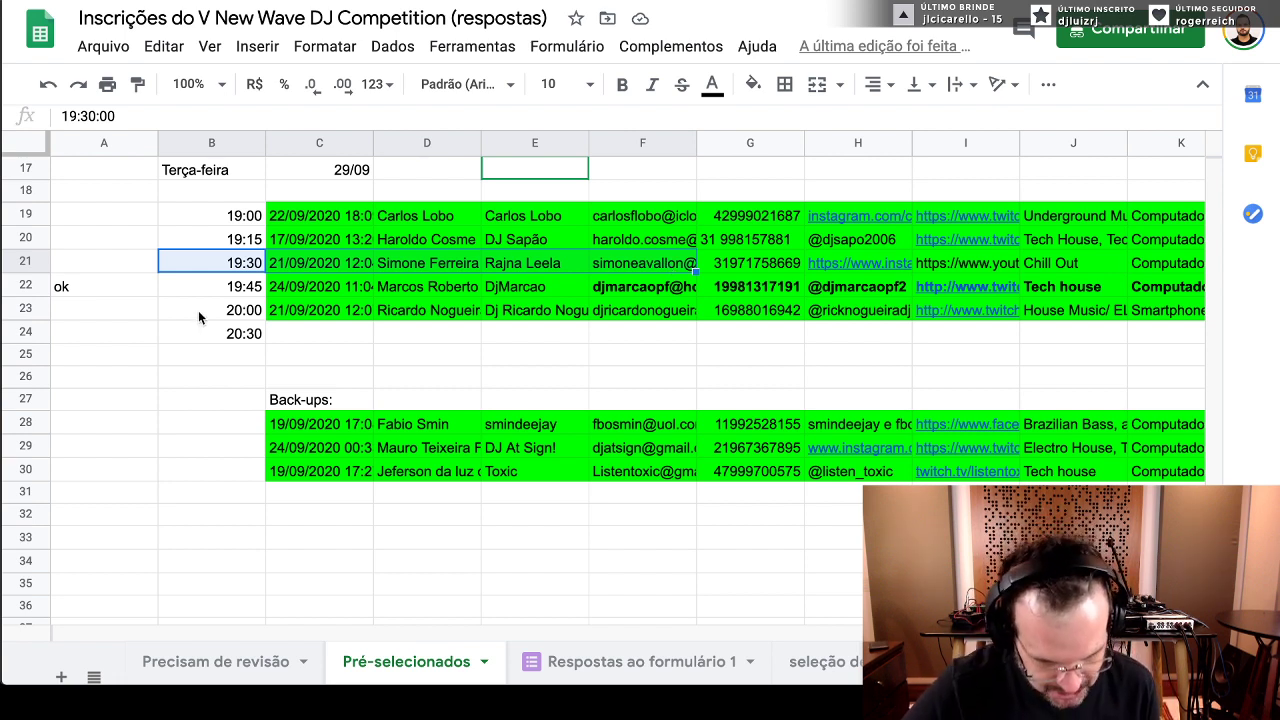
- Enter the note "vai tocar quinta" in cell A21, beside the 19:30 slot
{"action": "left_click", "coordinate": [288, 288]}
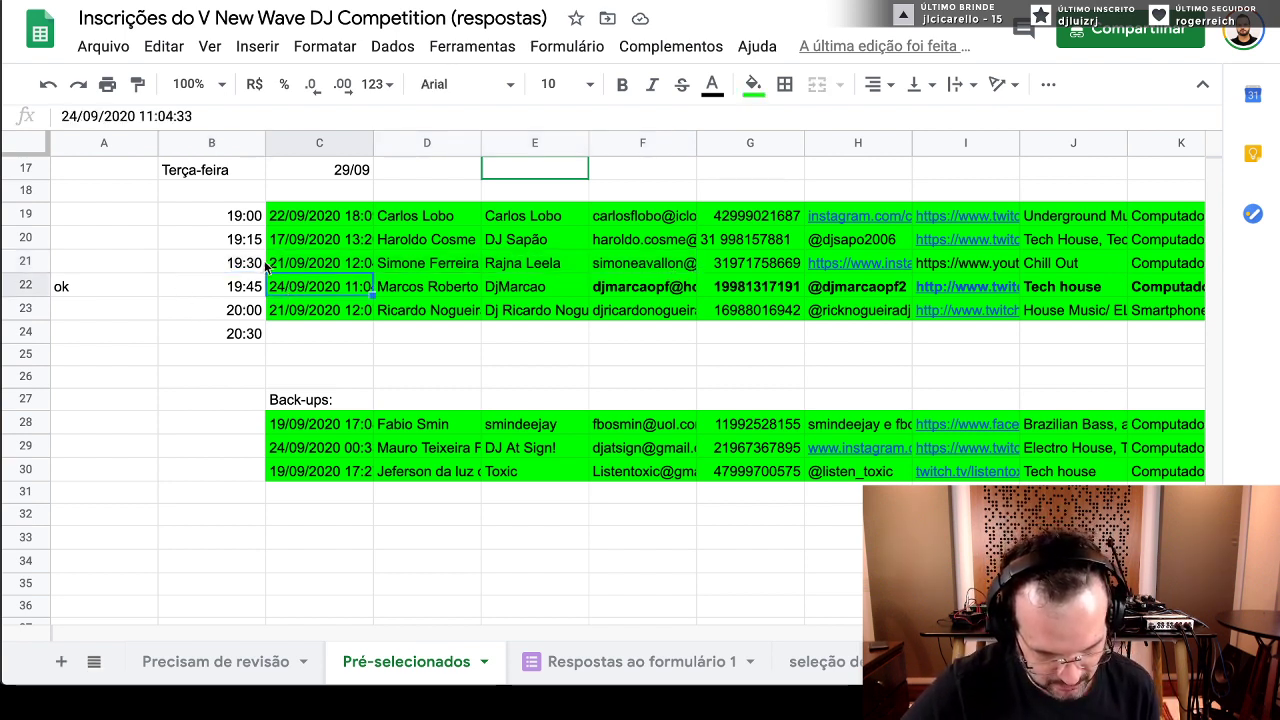
{"action": "left_click", "coordinate": [184, 265]}
{"action": "left_click", "coordinate": [124, 269]}
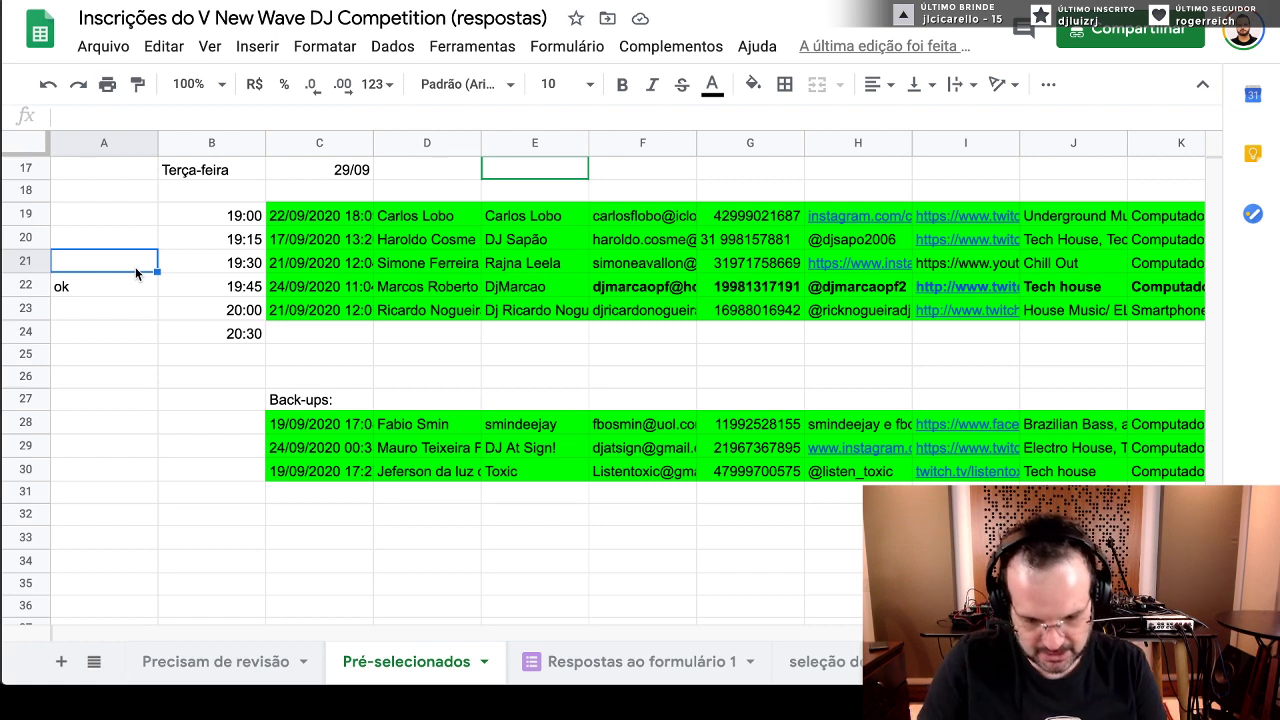
{"action": "type", "text": "vai"}
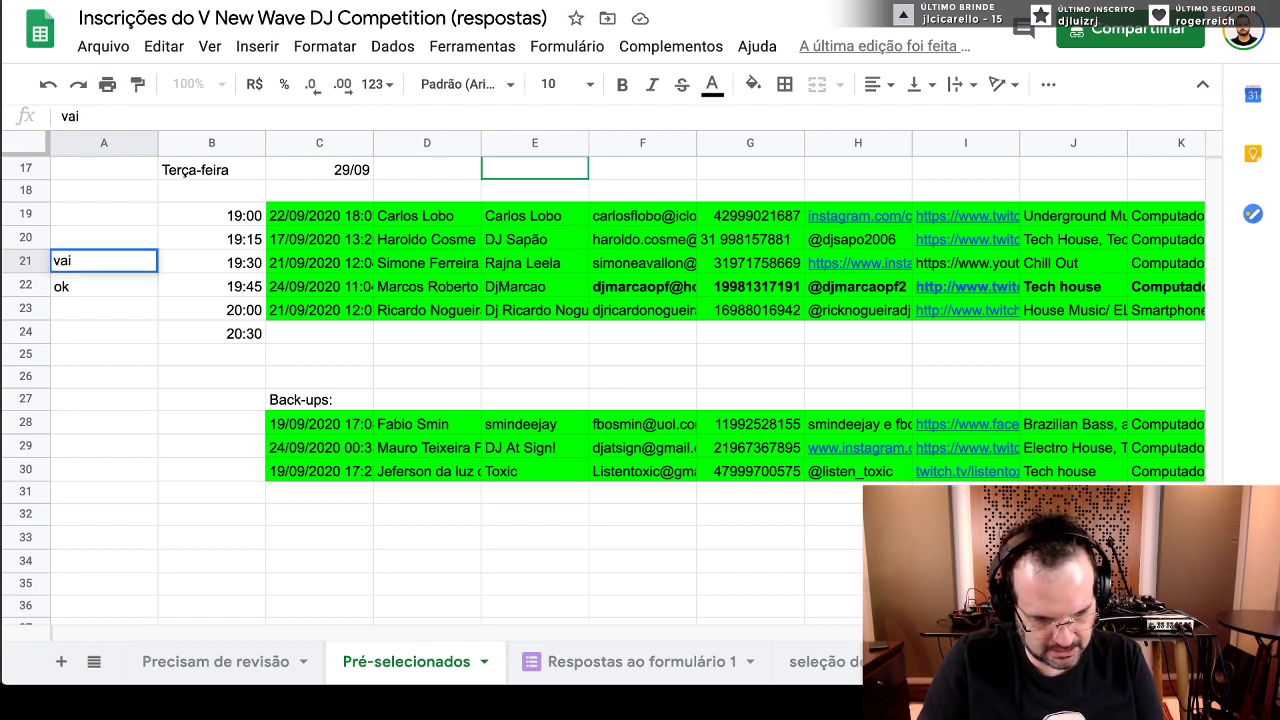
{"action": "type", "text": " tocar quinta"}
{"action": "key", "text": "Return"}
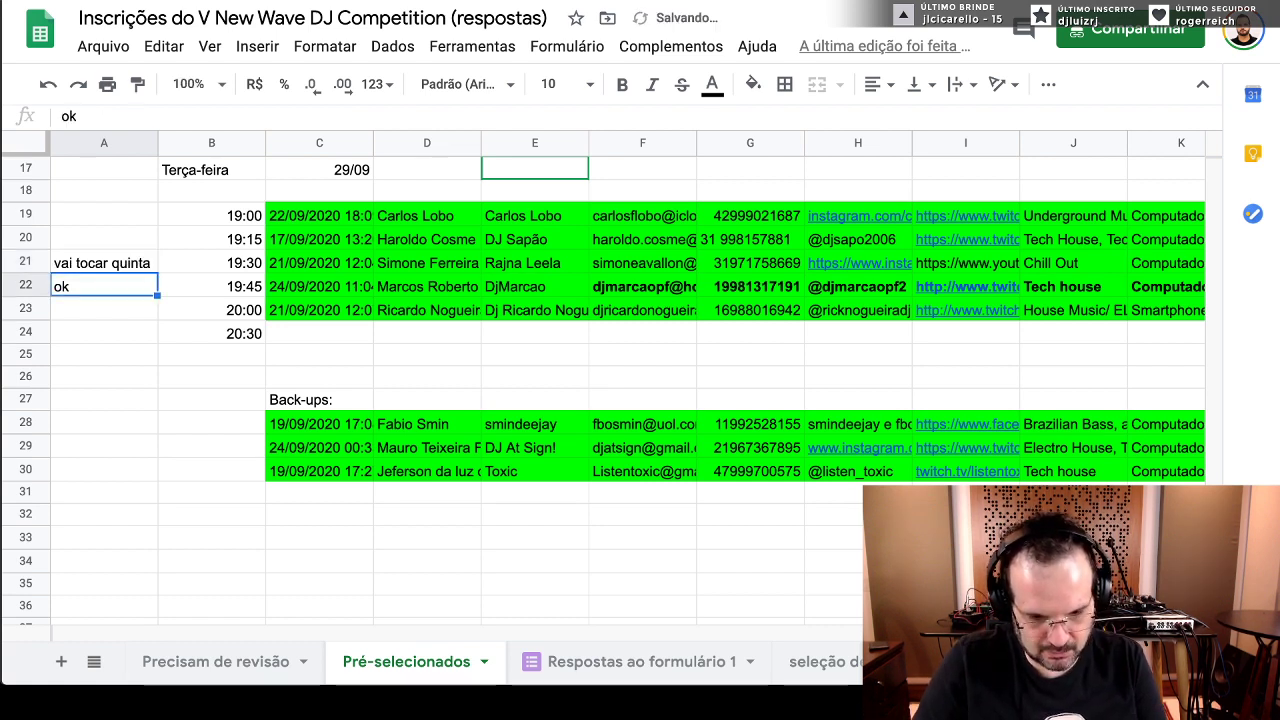
- Check the first back-up contestant's entry in row 28, from the timestamp through the contact fields
{"action": "left_click", "coordinate": [385, 430]}
{"action": "left_click", "coordinate": [340, 420]}
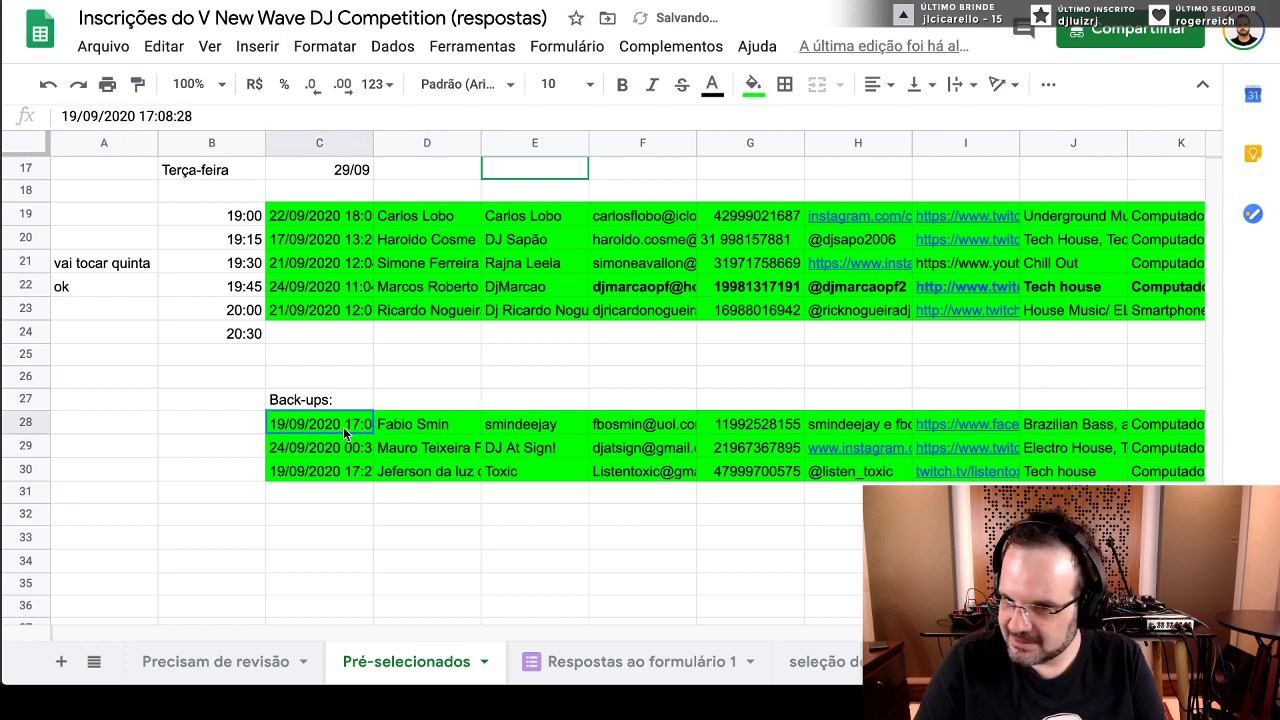
{"action": "left_click", "coordinate": [789, 423], "text": "shift"}
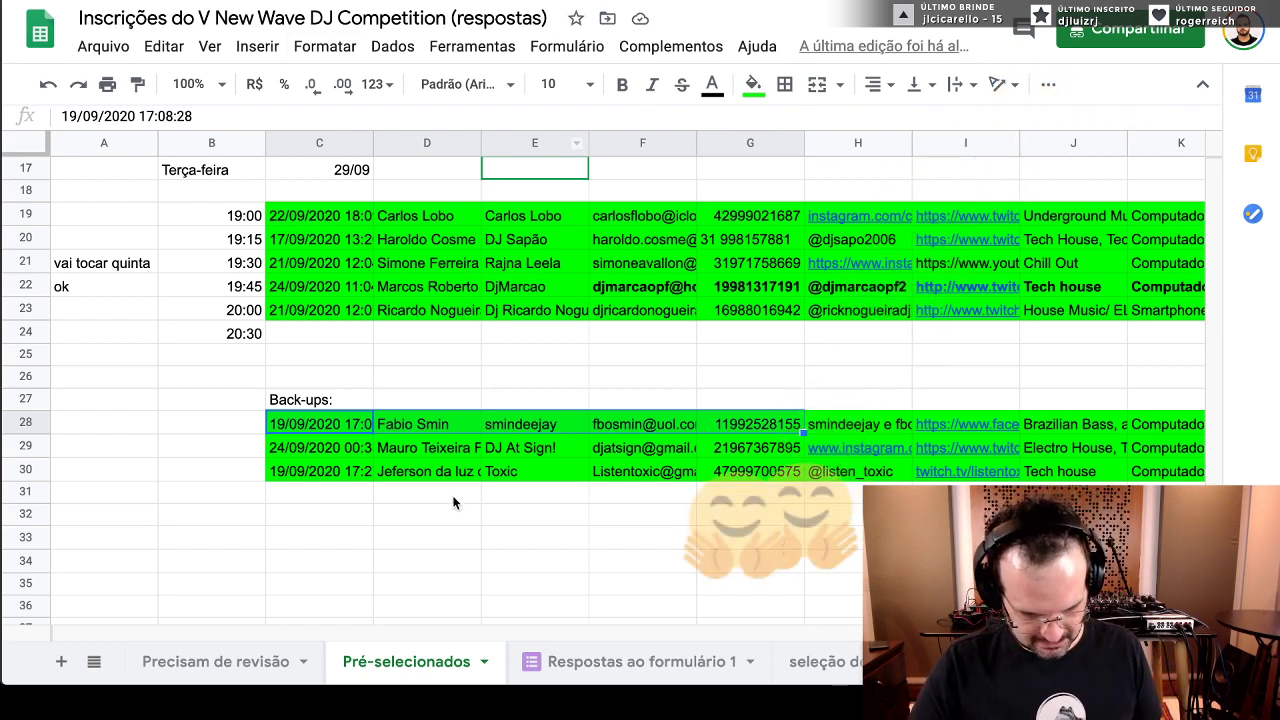
{"action": "key", "text": "Right"}
{"action": "key", "text": "Right"}
{"action": "key", "text": "Down"}
{"action": "key", "text": "Up"}
{"action": "key", "text": "Right"}
{"action": "left_click_drag", "start_coordinate": [253, 438], "coordinate": [211, 424]}
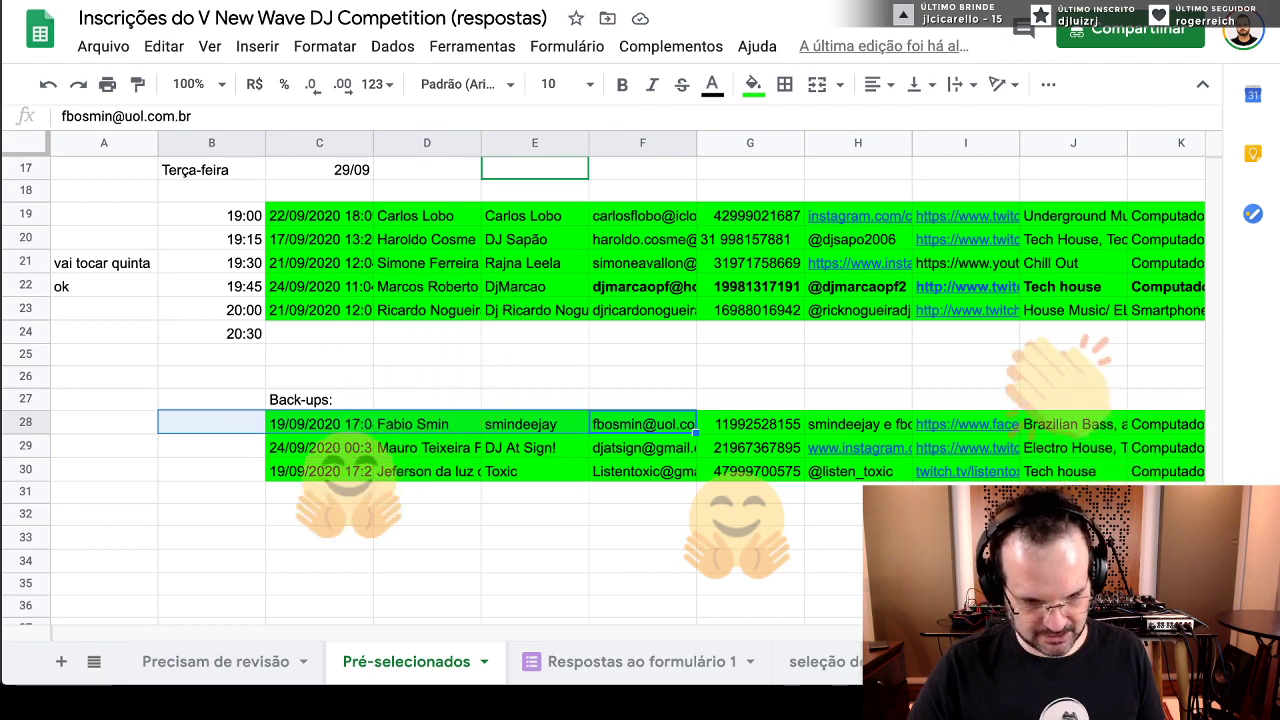
- Review the stage names scheduled from 19:00 to 20:20 and those under Back-up in the Big Fish Camden sheet
{"action": "key", "text": "ctrl+Tab"}
{"action": "left_click_drag", "start_coordinate": [507, 246], "coordinate": [517, 323]}
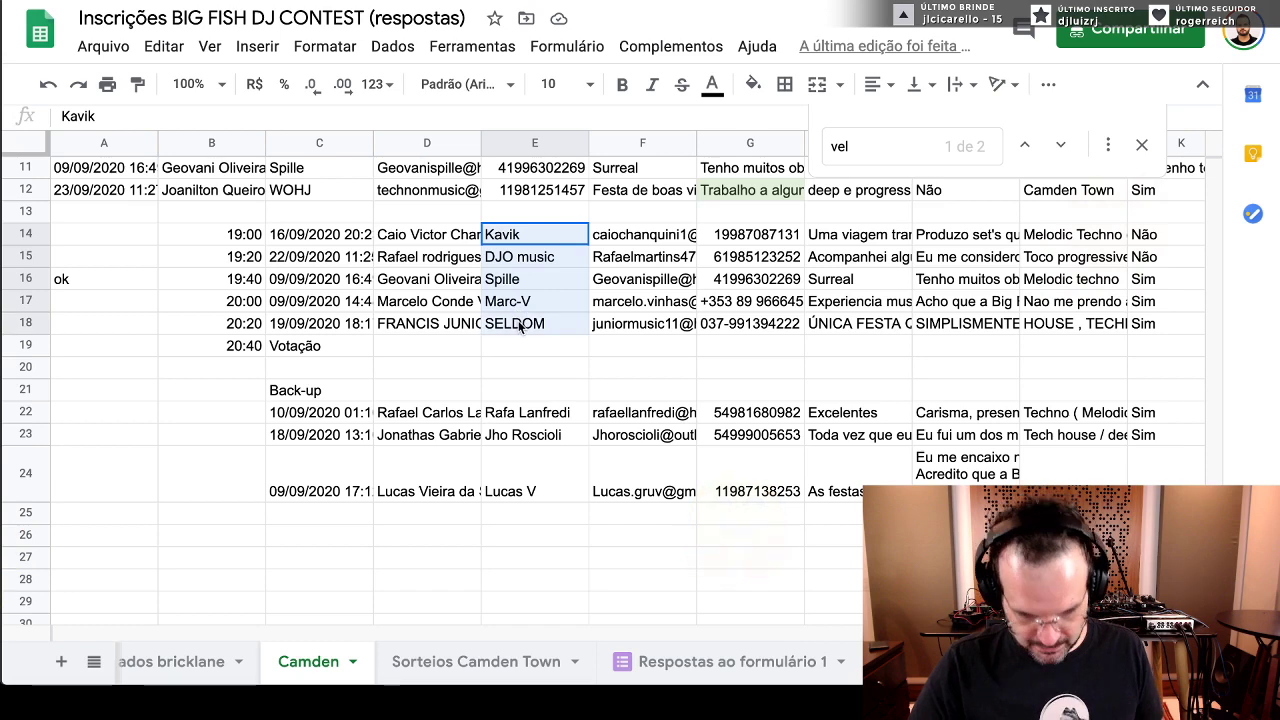
{"action": "key", "text": "ctrl+c"}
{"action": "key", "text": "ctrl+shift+Tab"}
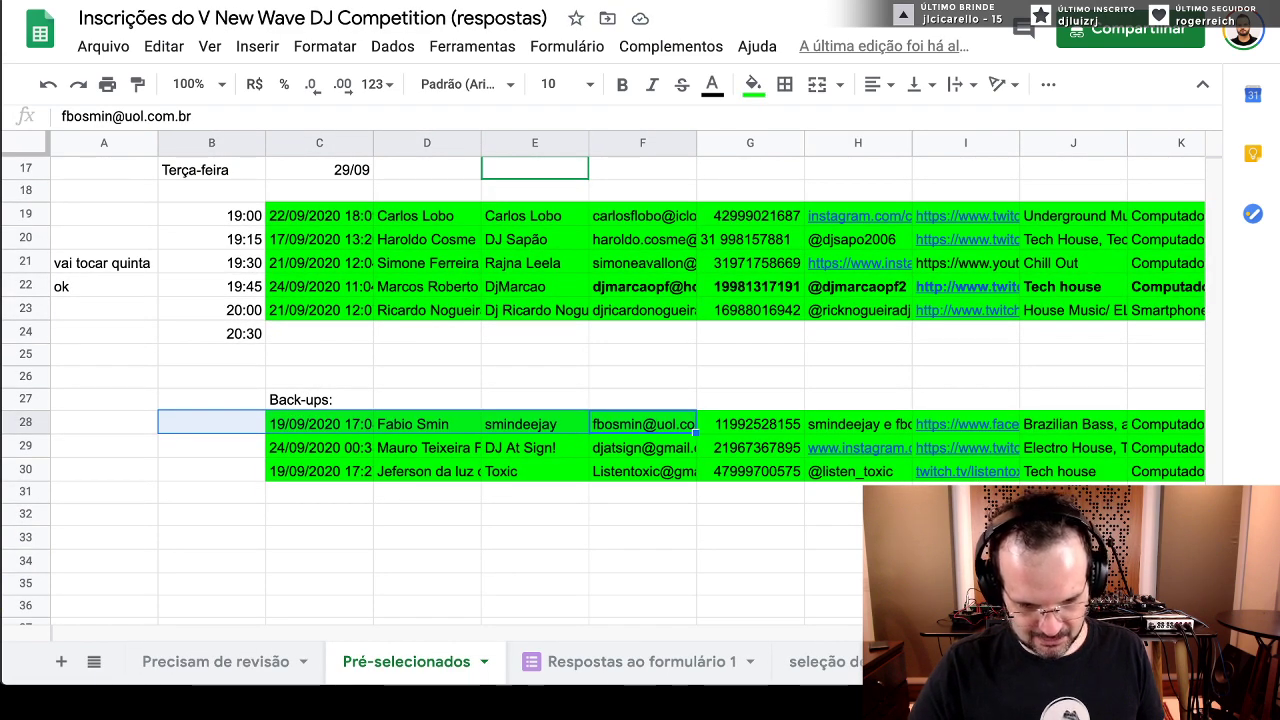
{"action": "key", "text": "ctrl+Tab"}
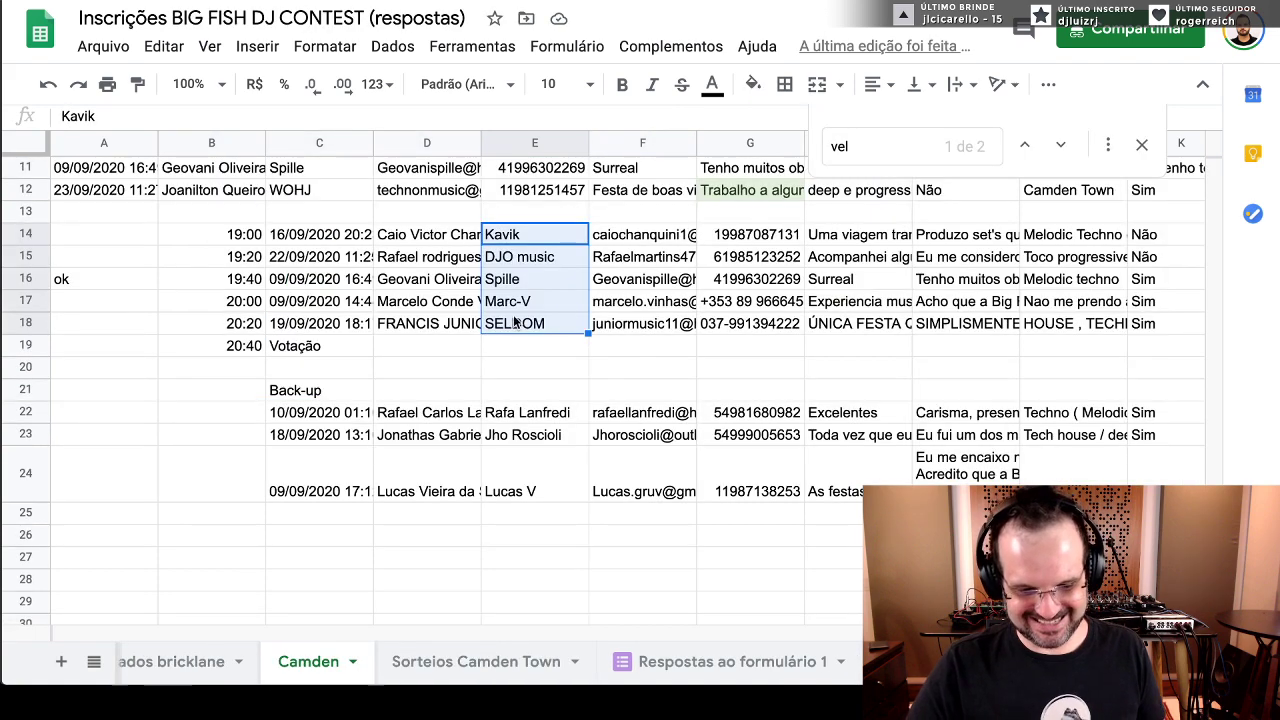
{"action": "left_click_drag", "start_coordinate": [504, 414], "coordinate": [550, 493]}
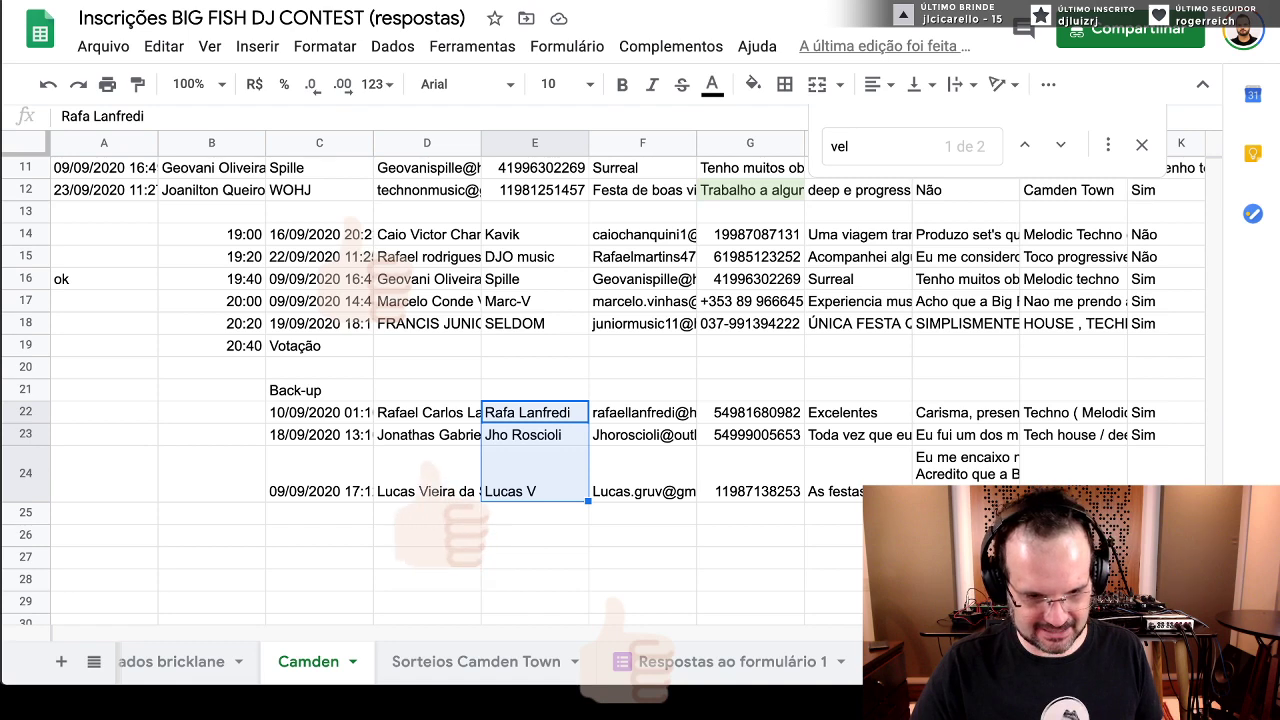
- Compare the 19:30 slot's contestant with the first entry under Back-ups in the V New Wave spreadsheet
{"action": "key", "text": "ctrl+Tab"}
{"action": "left_click", "coordinate": [397, 272]}
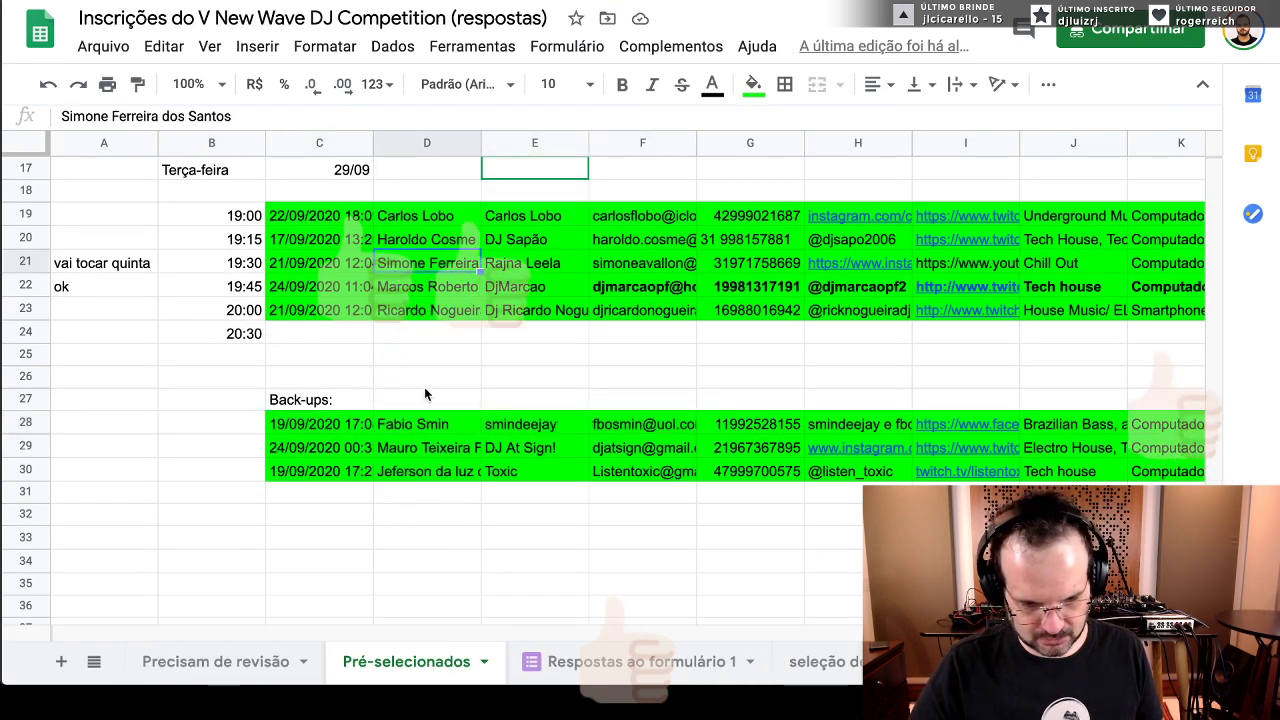
{"action": "left_click", "coordinate": [418, 424]}
{"action": "left_click", "coordinate": [236, 422]}
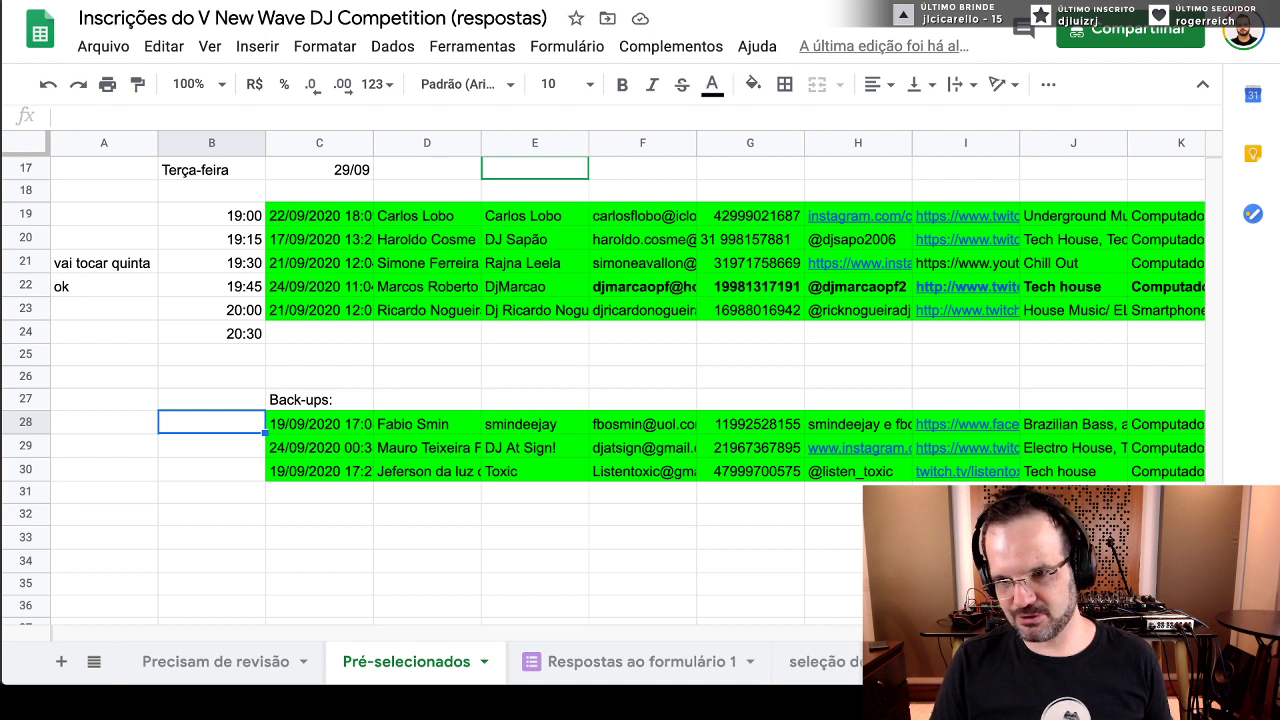
- Switch to the Dirtybird Couchout DJ contest page and find the "in and out" entry with its vote option
{"action": "key", "text": "ctrl+Tab"}
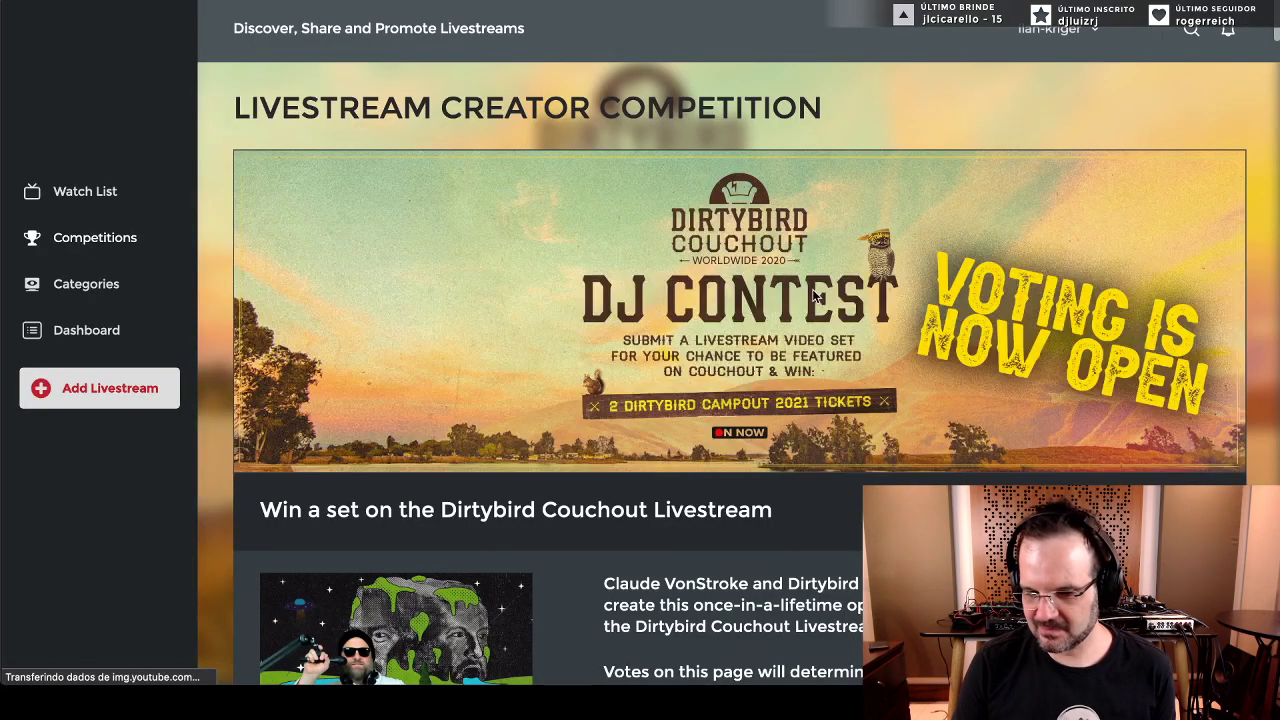
{"action": "scroll", "coordinate": [815, 297], "scroll_direction": "down", "scroll_amount": 15}
{"action": "key", "text": "ctrl+f"}
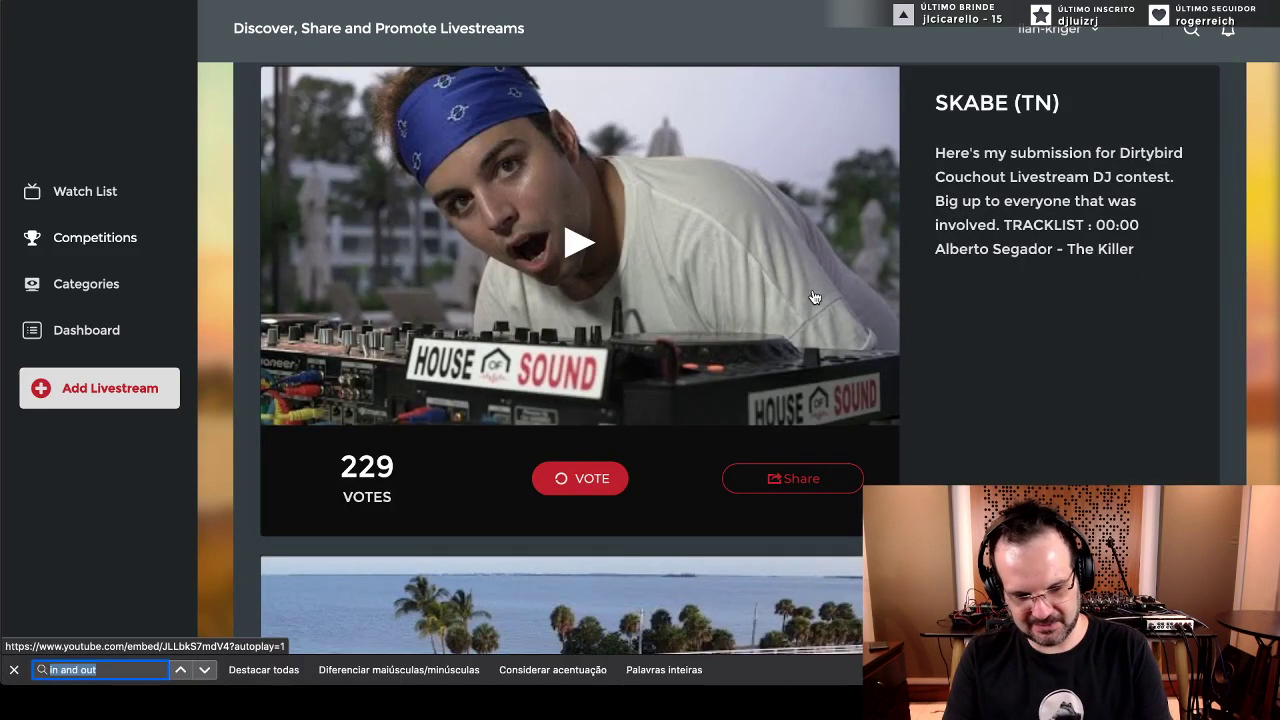
{"action": "type", "text": "i"}
{"action": "key", "text": "BackSpace"}
{"action": "type", "text": "in"}
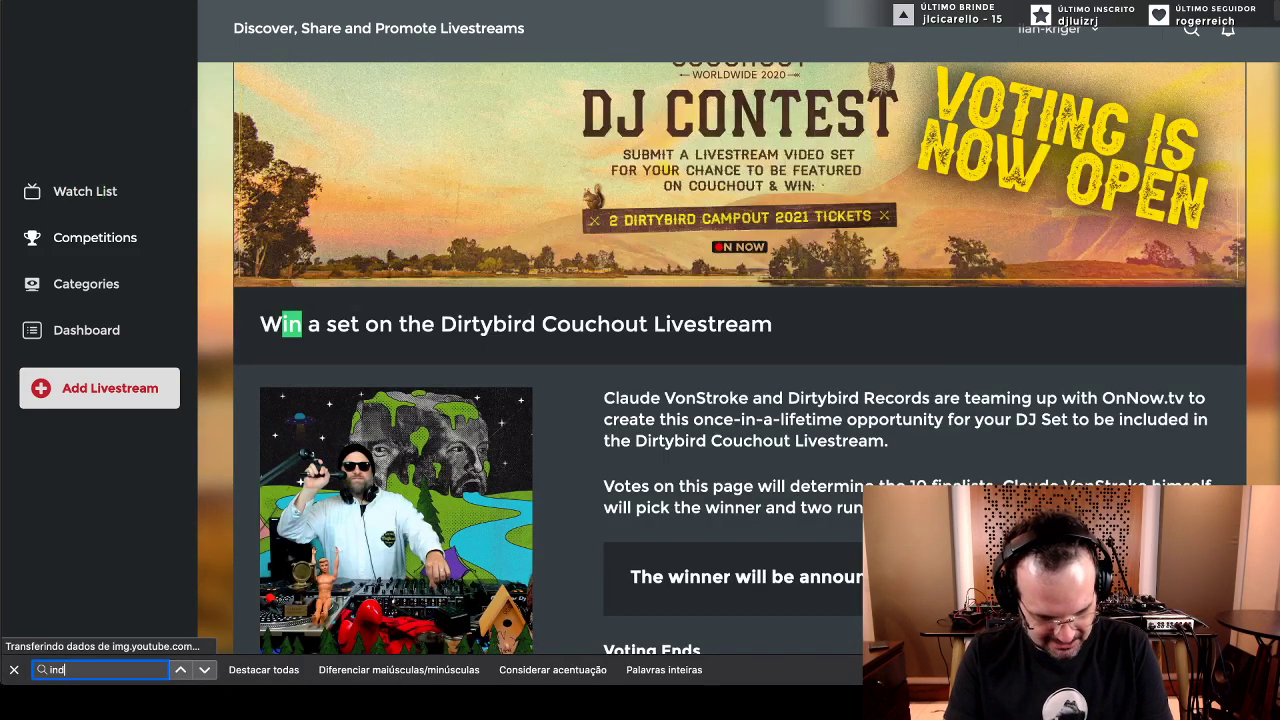
{"action": "type", "text": "d"}
{"action": "key", "text": "BackSpace"}
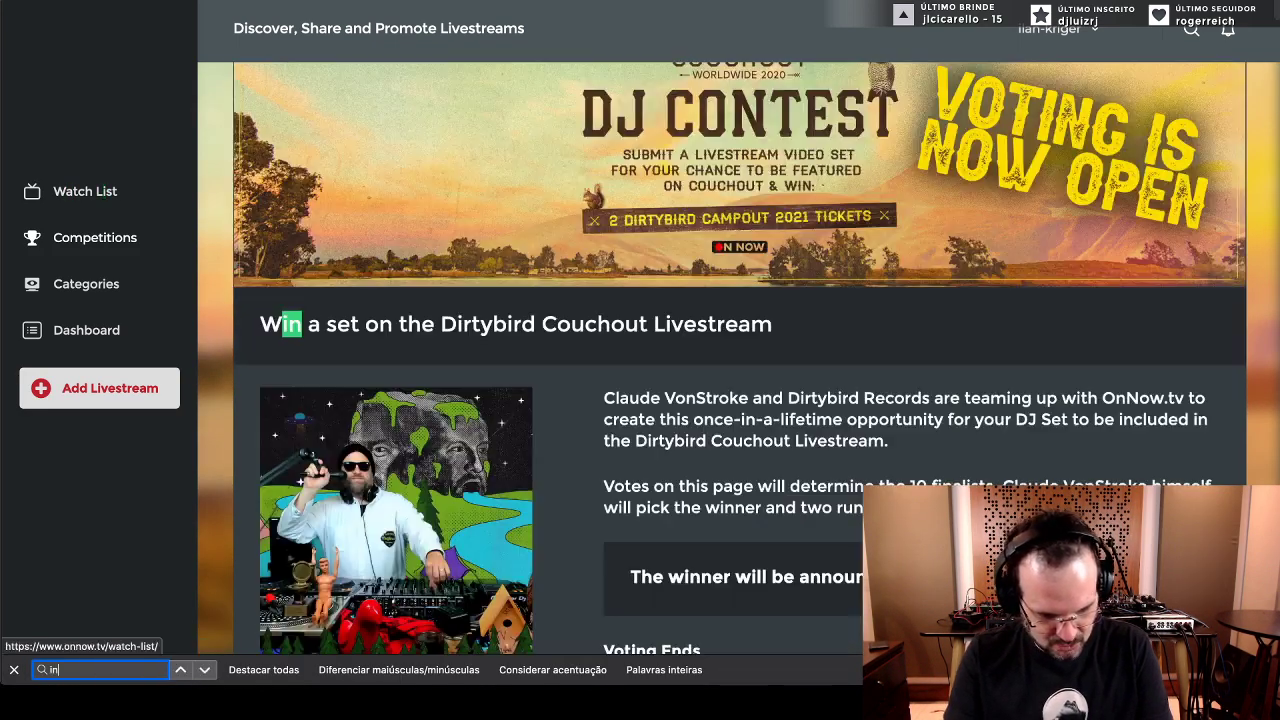
{"action": "type", "text": "and out"}
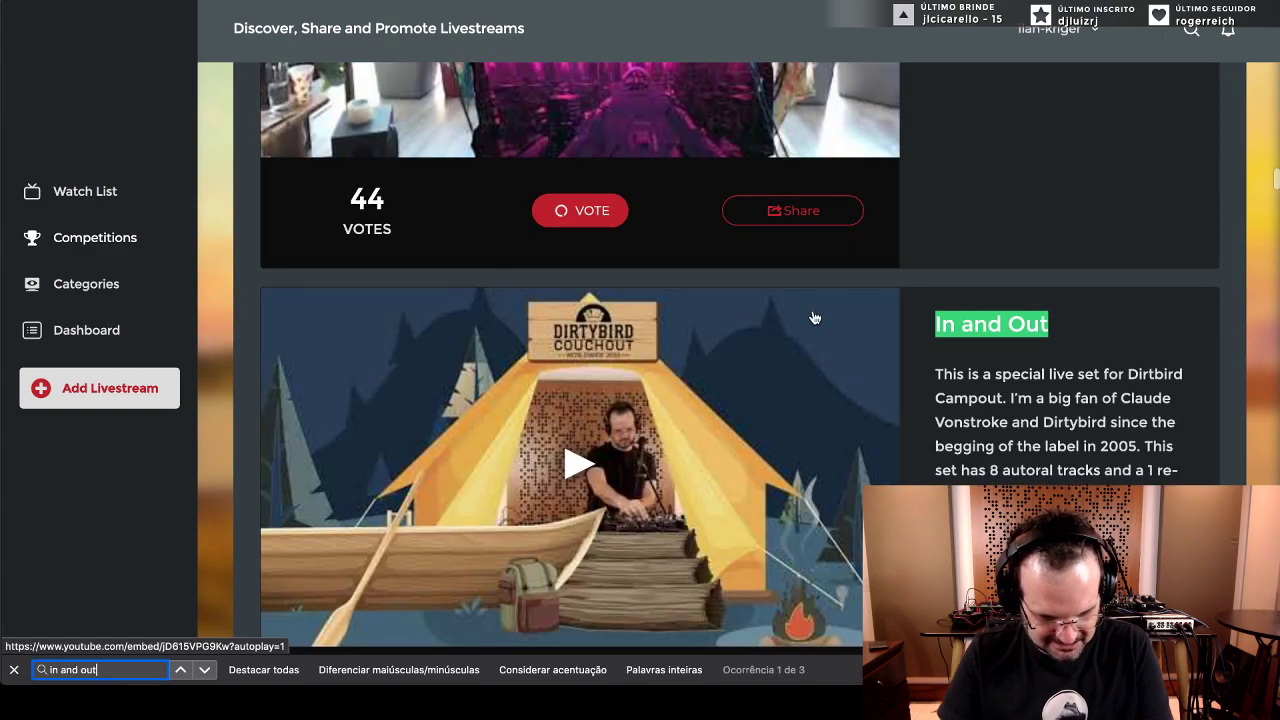
{"action": "scroll", "coordinate": [812, 320], "scroll_direction": "down", "scroll_amount": 2}
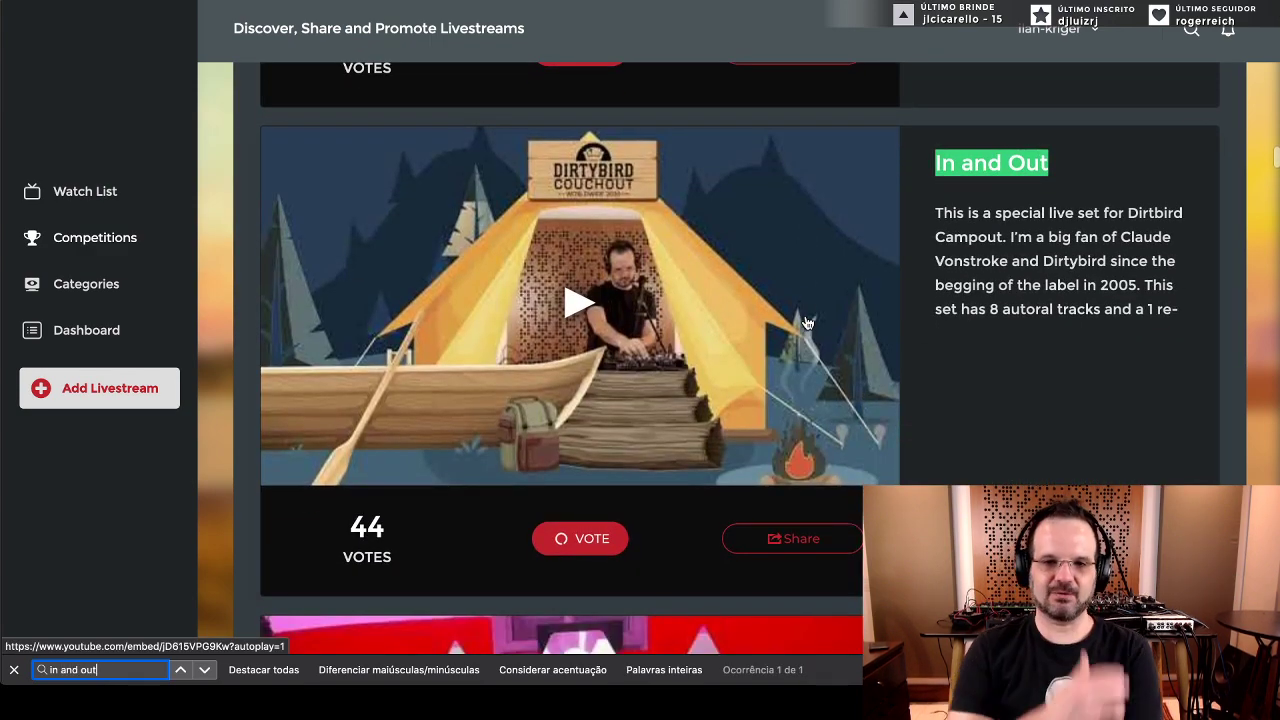